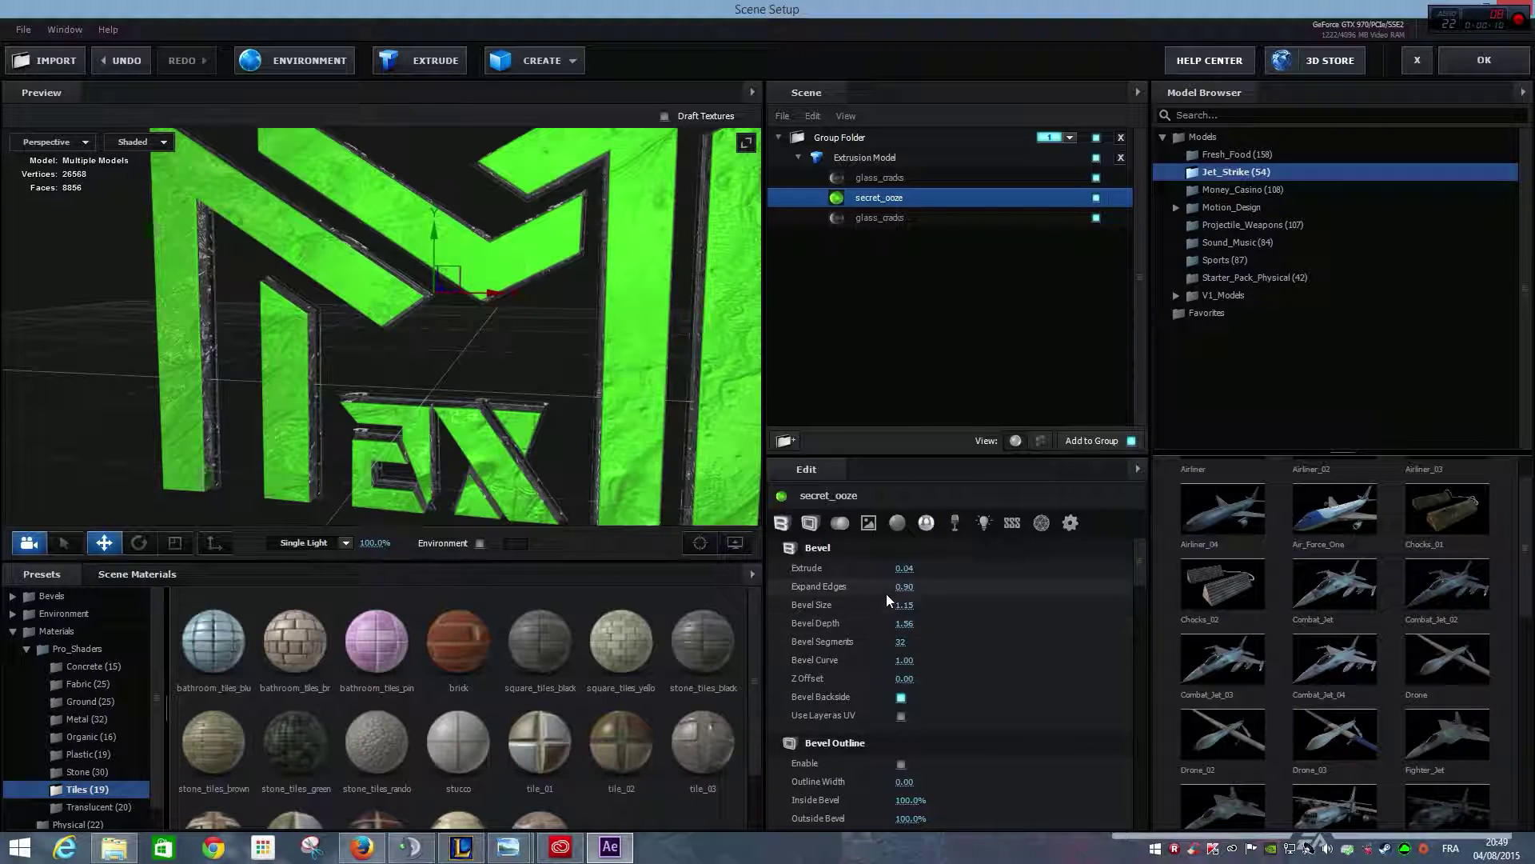
# Step: Set the secret_ooze material's Bevel Depth to 1.84 and lower its Extrude amount to thin the green faces
pyautogui.scroll(-3, 880, 701)
pyautogui.scroll(3, 883, 683)
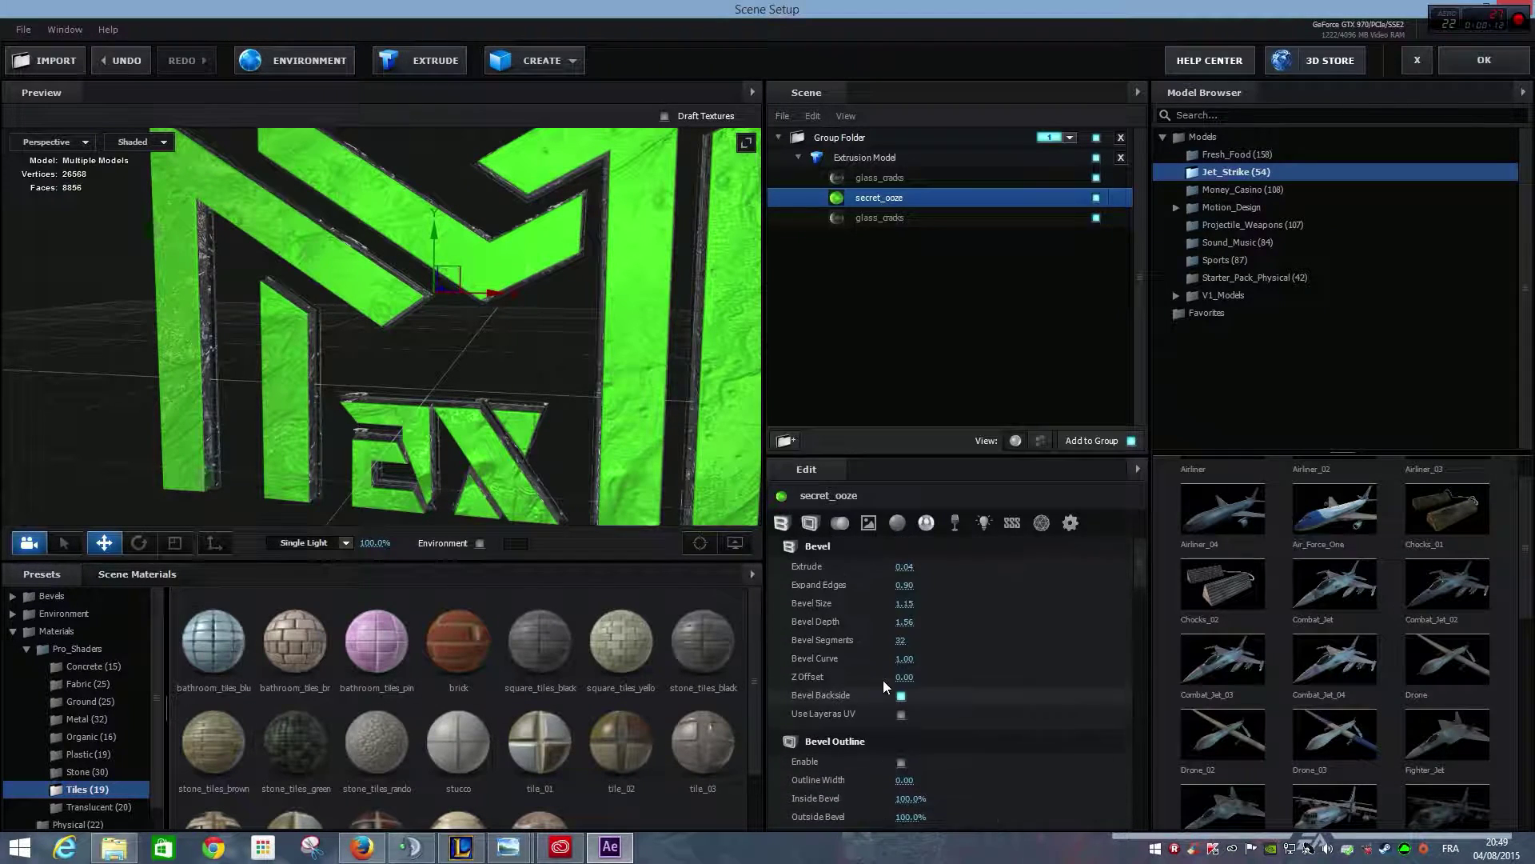
pyautogui.moveTo(228, 478); pyautogui.dragTo(392, 490)
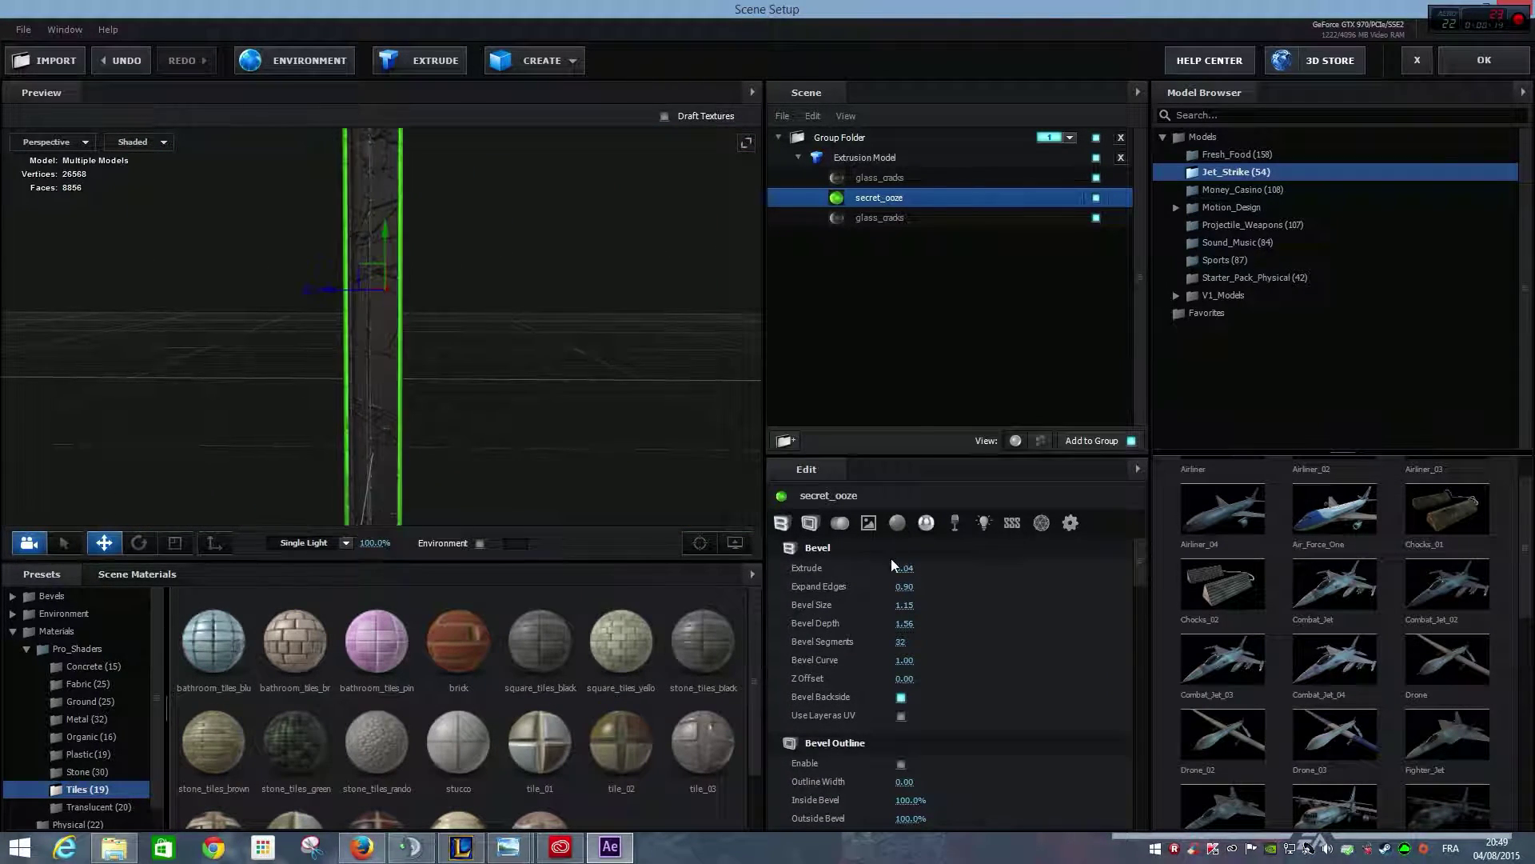
pyautogui.moveTo(906, 569)
pyautogui.mouseDown()
pyautogui.moveTo(933, 569)
pyautogui.moveTo(915, 571)
pyautogui.mouseUp()
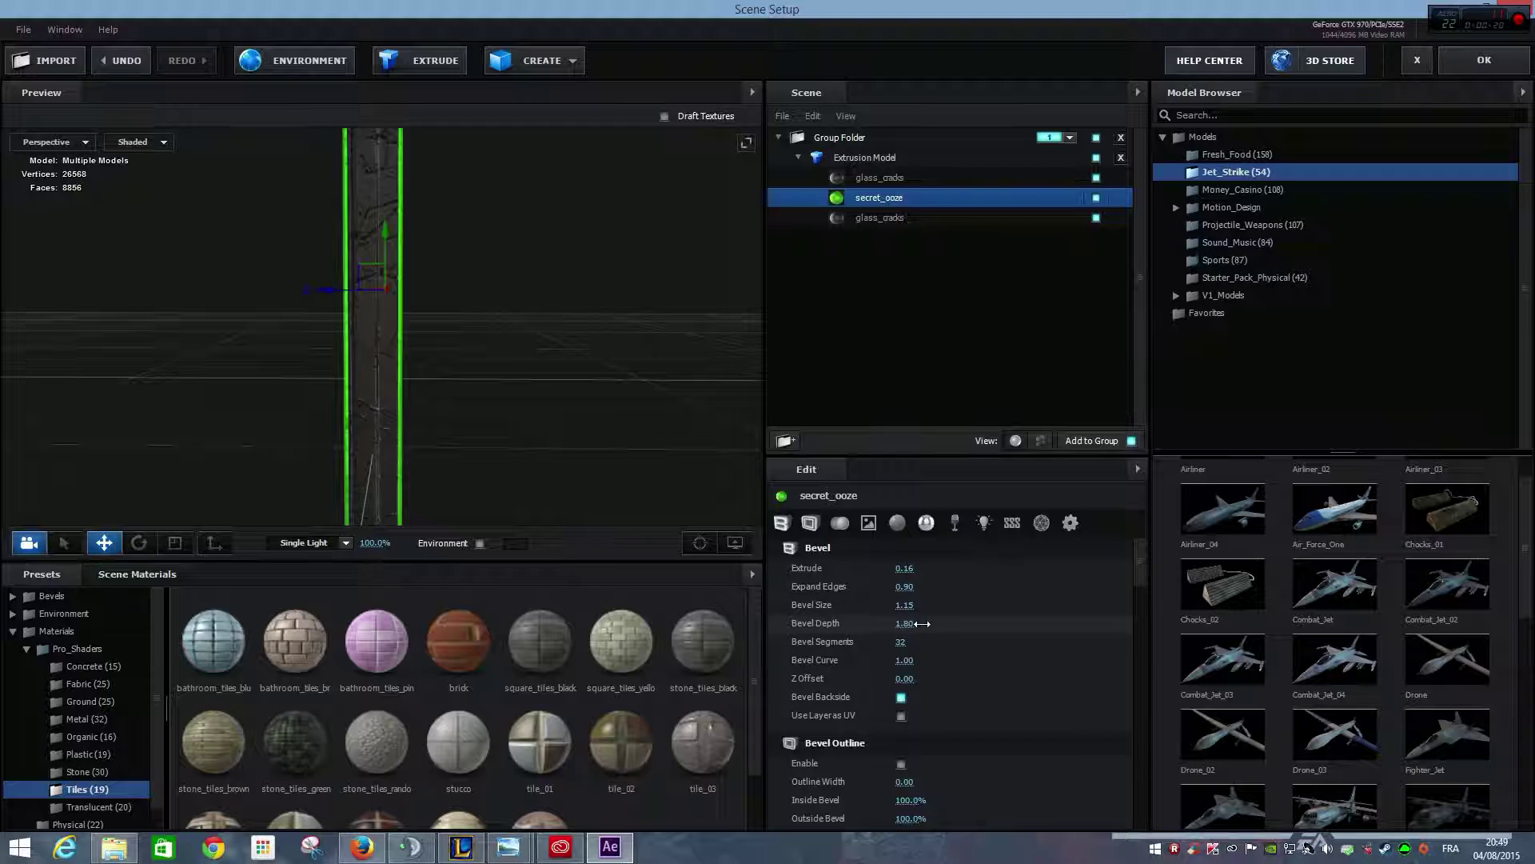
pyautogui.moveTo(921, 623); pyautogui.dragTo(926, 623)
pyautogui.moveTo(575, 448); pyautogui.dragTo(400, 432)
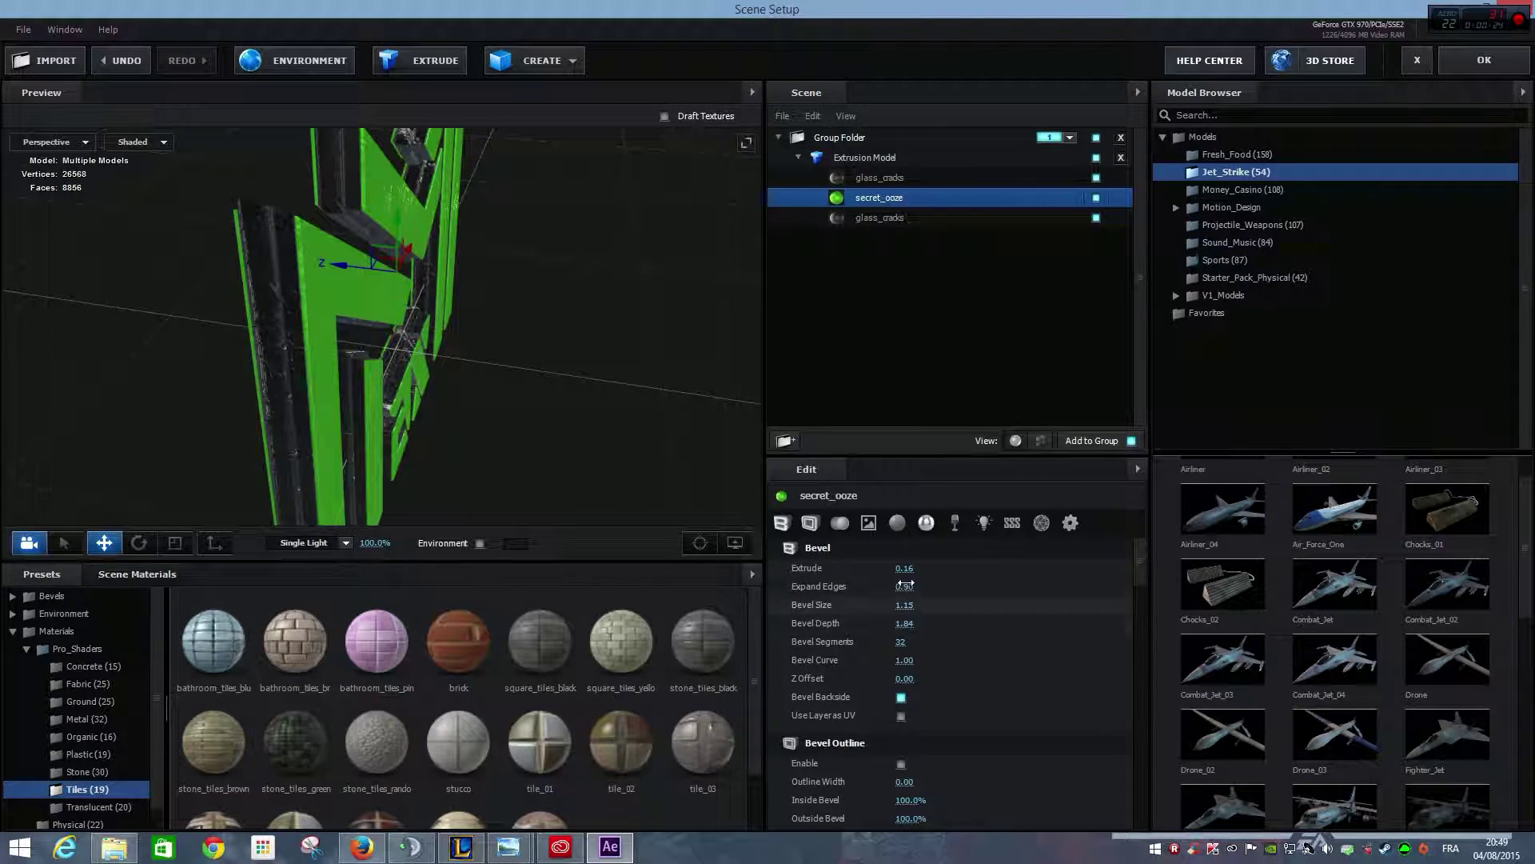
pyautogui.moveTo(904, 568); pyautogui.dragTo(902, 571)
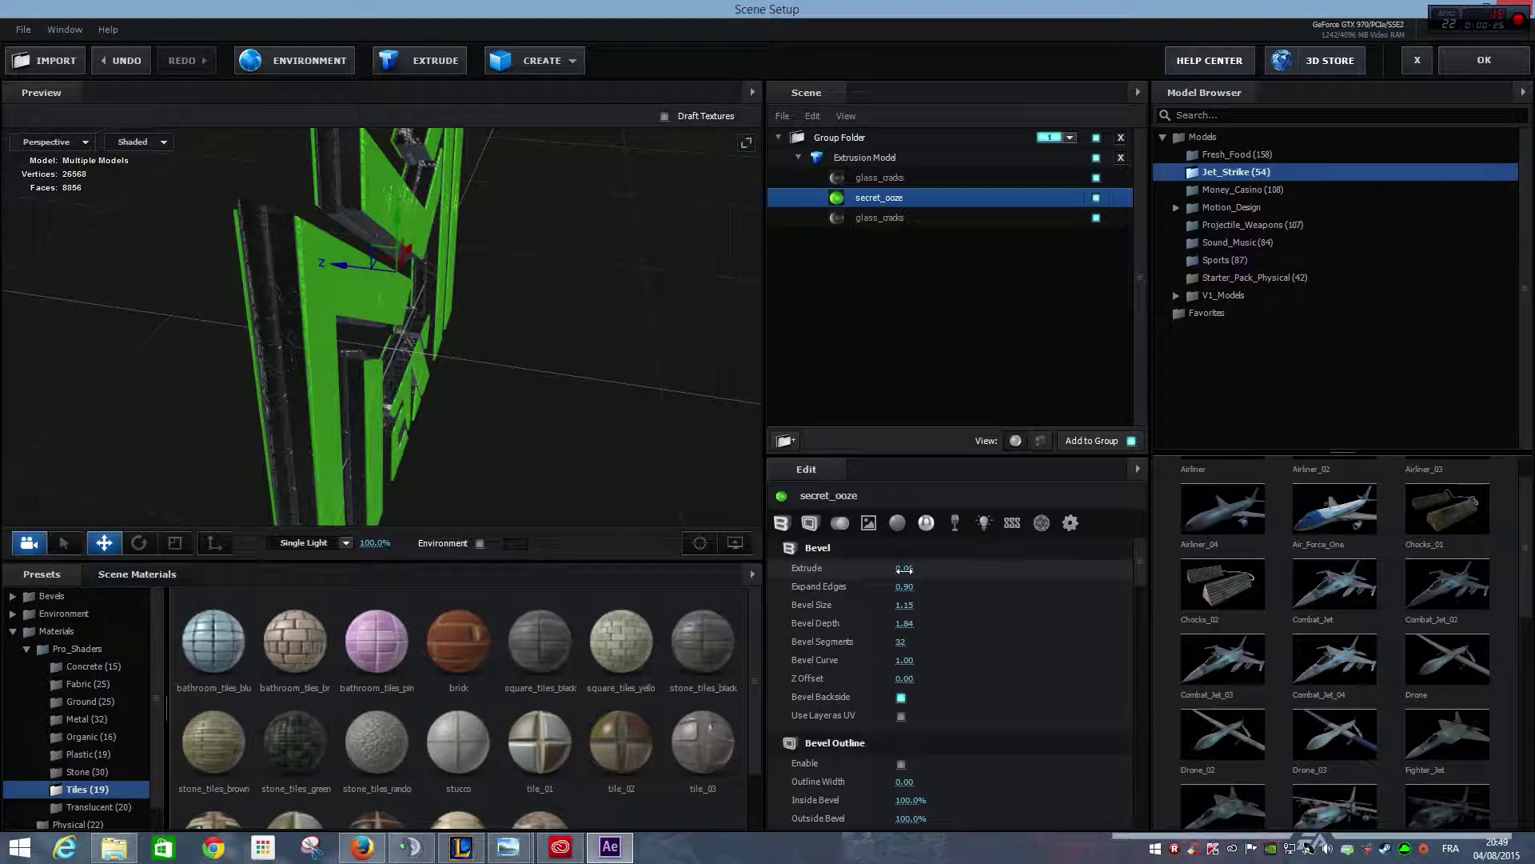
# Step: Try out other Outline Width and Inside Bevel amounts for secret_ooze, returning them to 0.00 and 100%
pyautogui.click(806, 524)
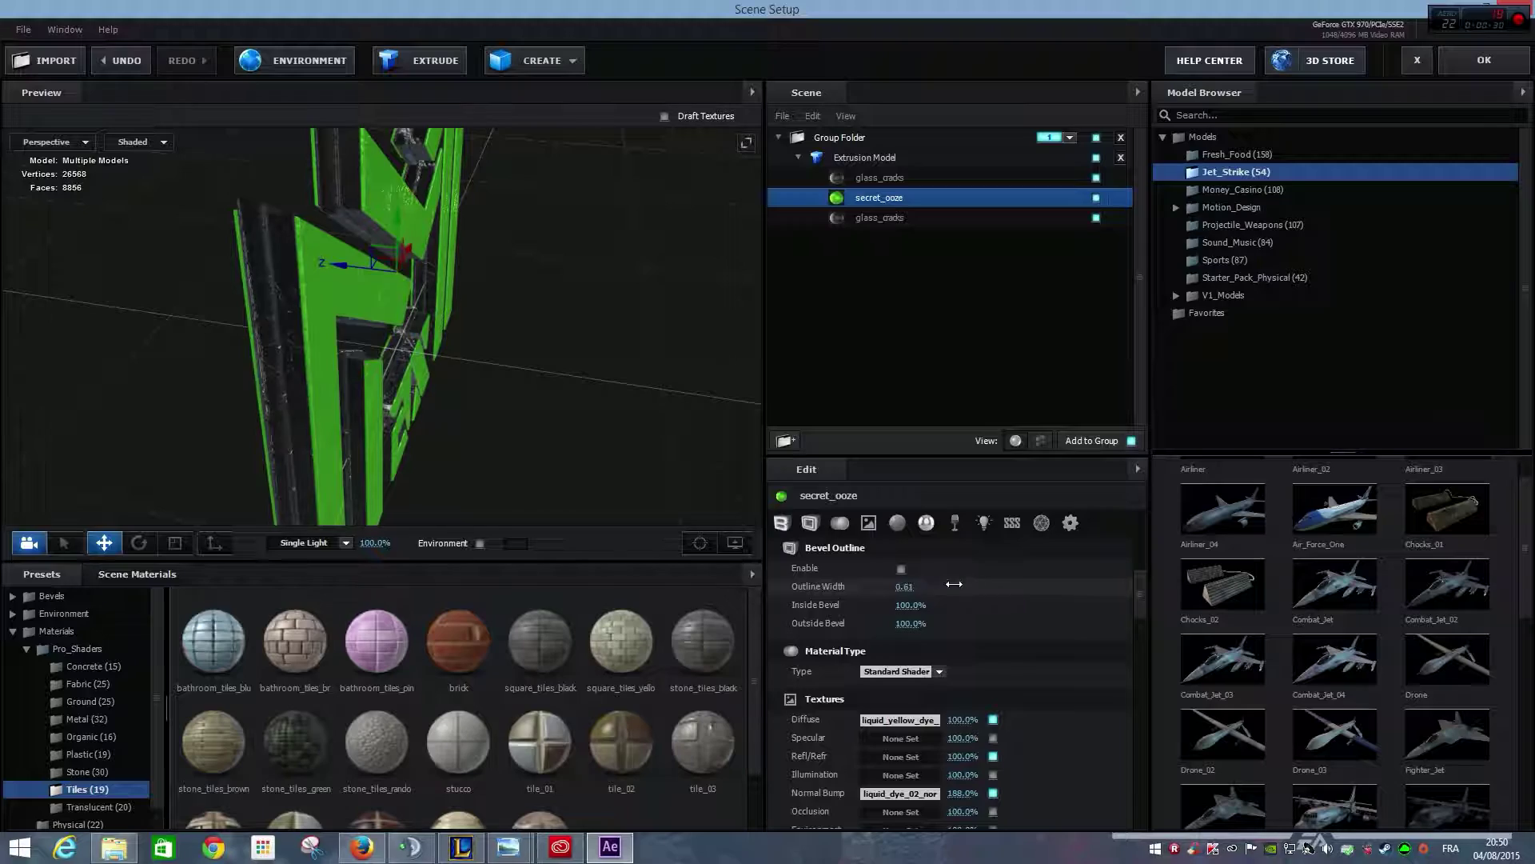
pyautogui.moveTo(954, 584); pyautogui.dragTo(1298, 576)
pyautogui.moveTo(462, 417); pyautogui.dragTo(451, 370)
pyautogui.moveTo(903, 586); pyautogui.dragTo(549, 603)
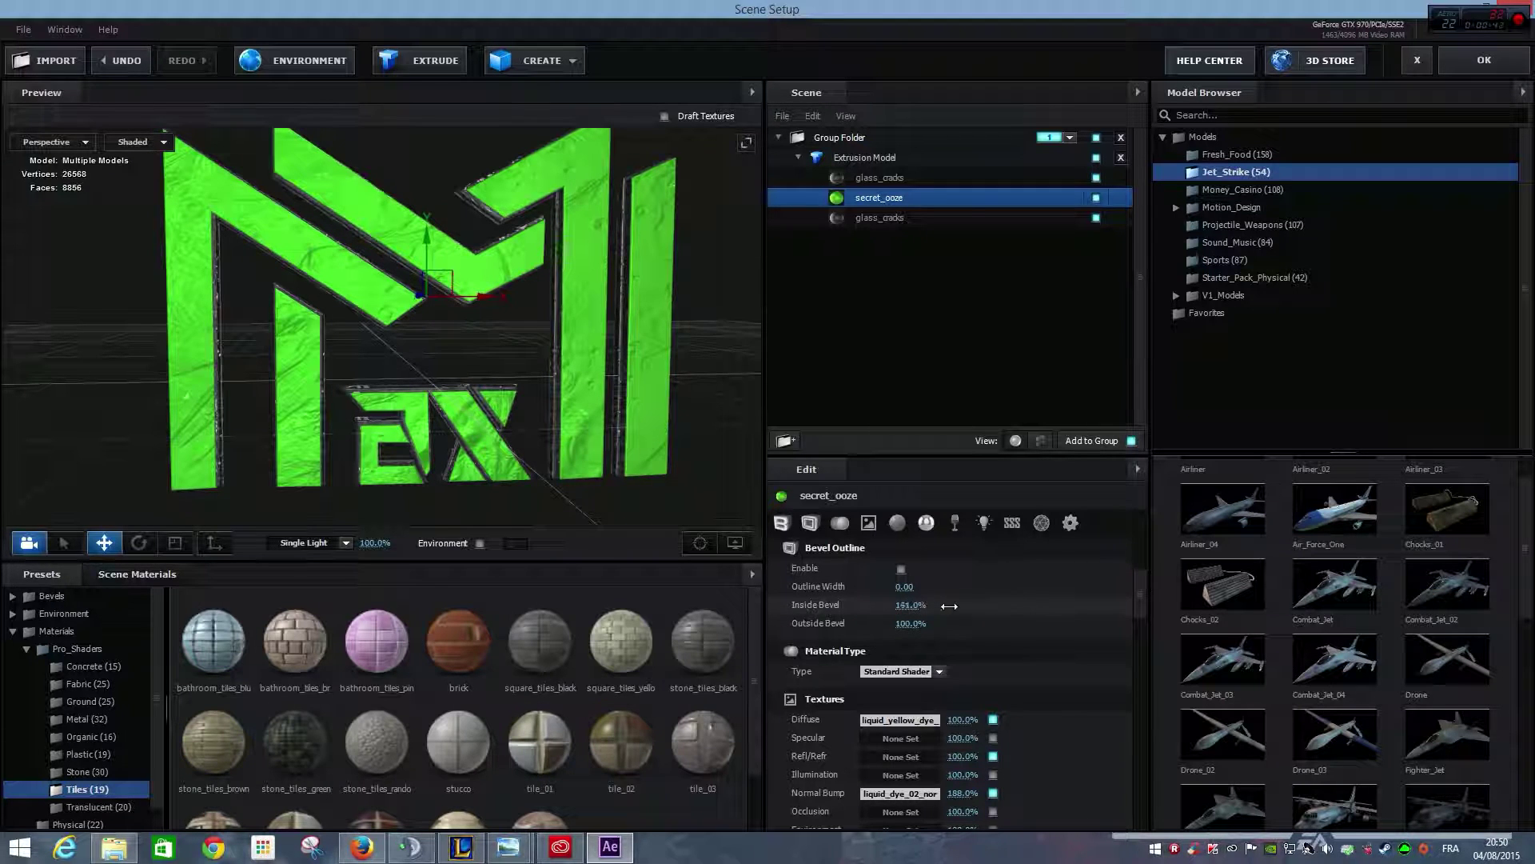
pyautogui.click(911, 606)
pyautogui.write('100')
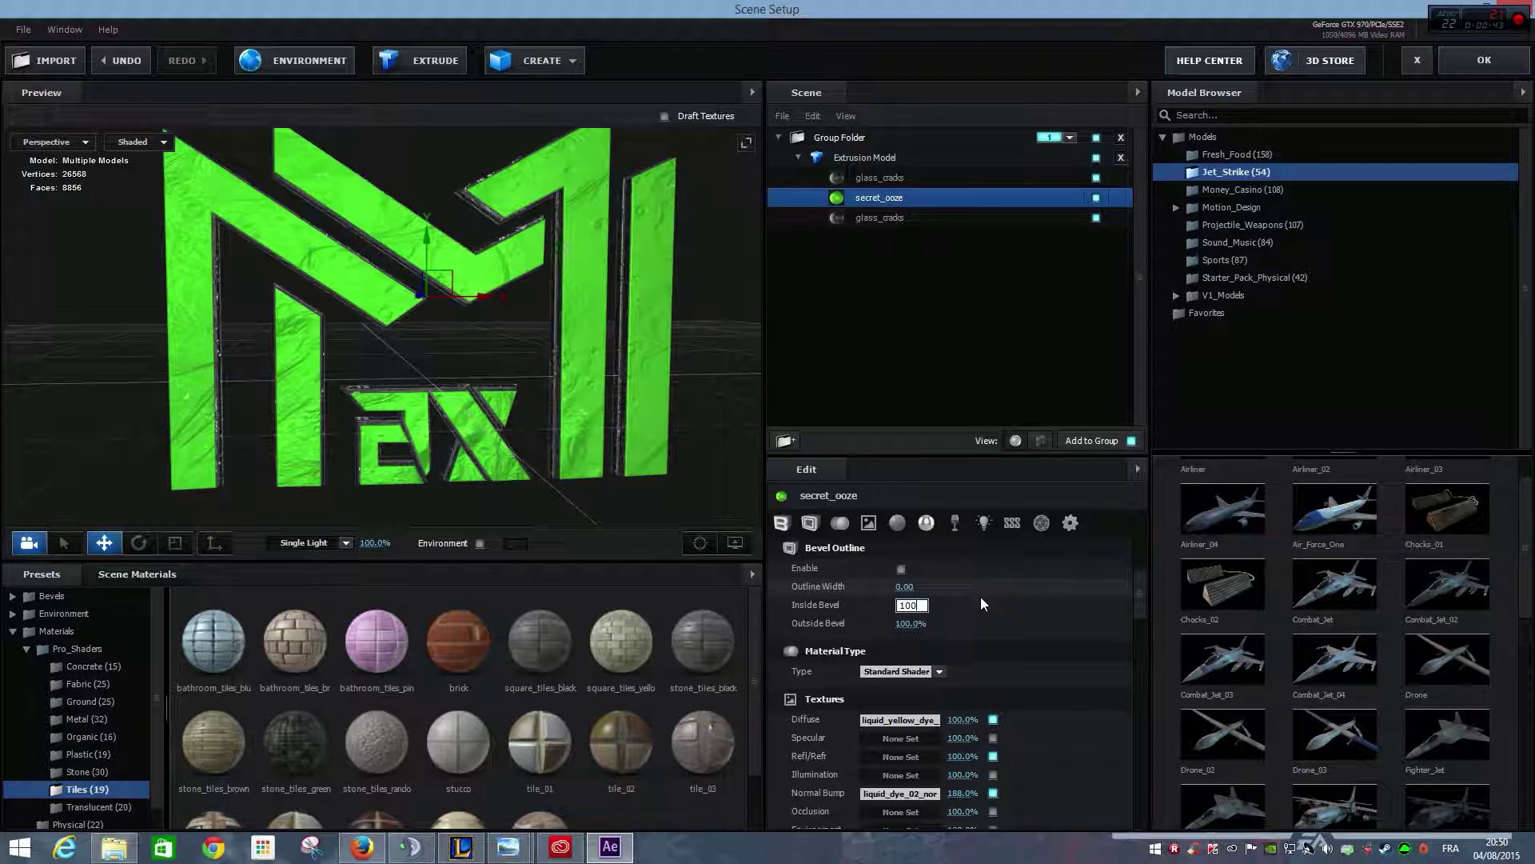
pyautogui.press('Return')
# Step: Try a Reflection Intensity of 320% on the secret_ooze material
pyautogui.scroll(-5, 904, 648)
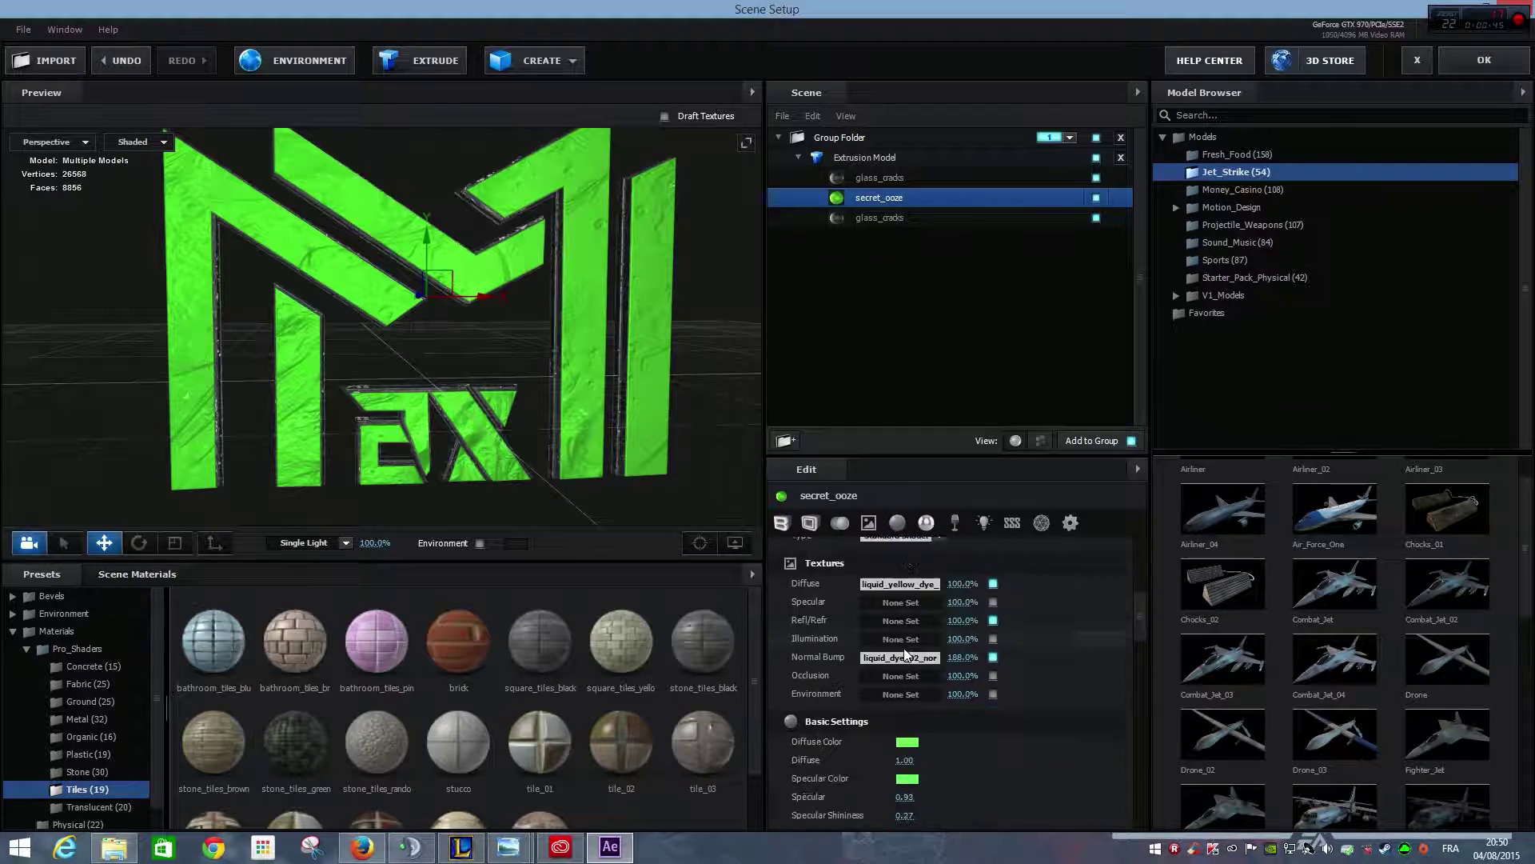
pyautogui.scroll(3, 904, 648)
pyautogui.scroll(-6, 907, 653)
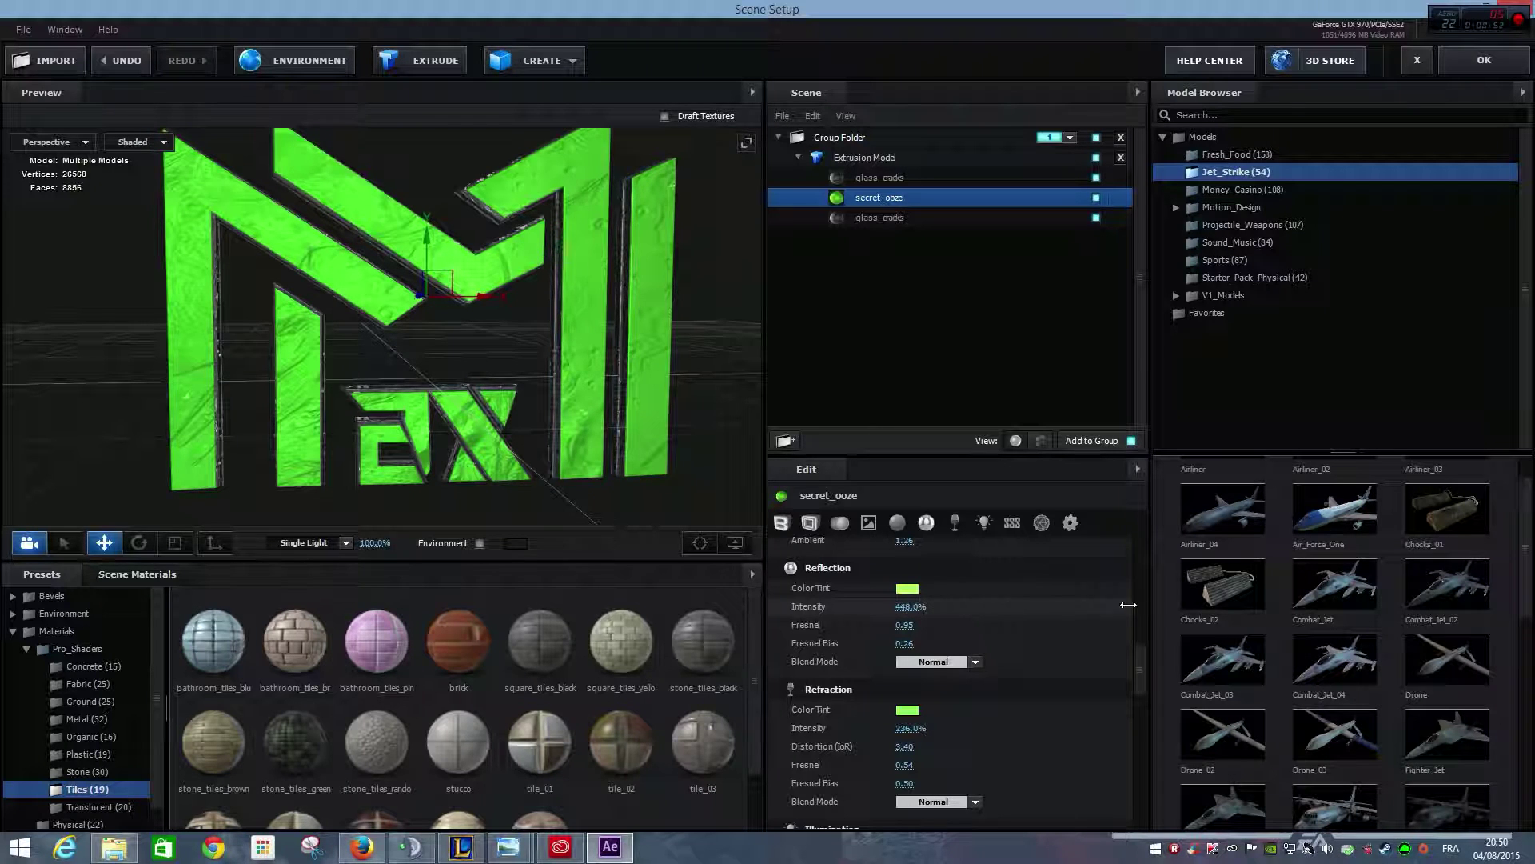
pyautogui.moveTo(1025, 611); pyautogui.dragTo(1012, 609)
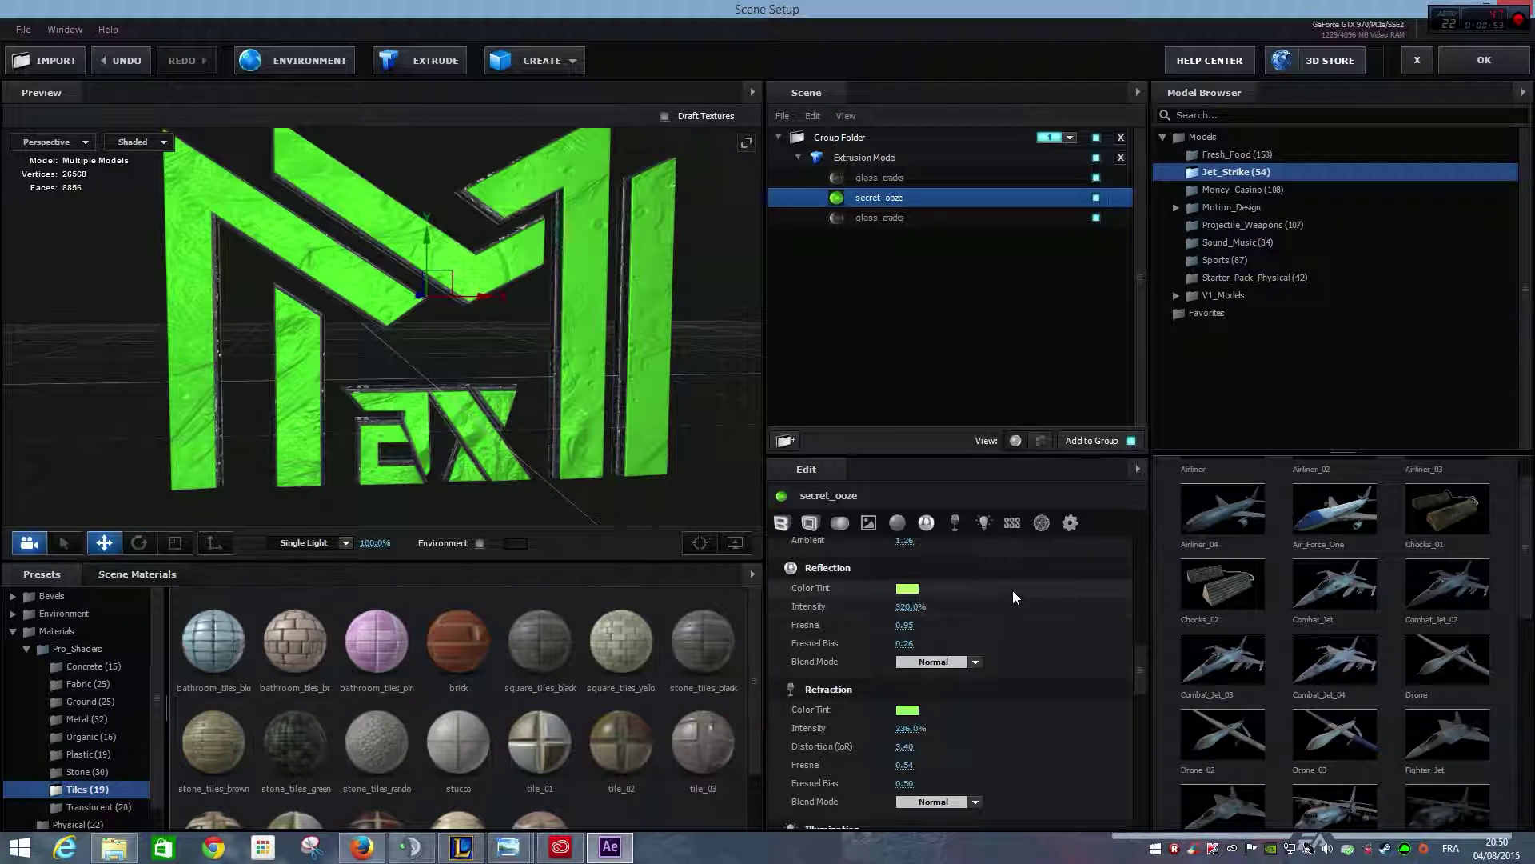
pyautogui.scroll(-3, 945, 636)
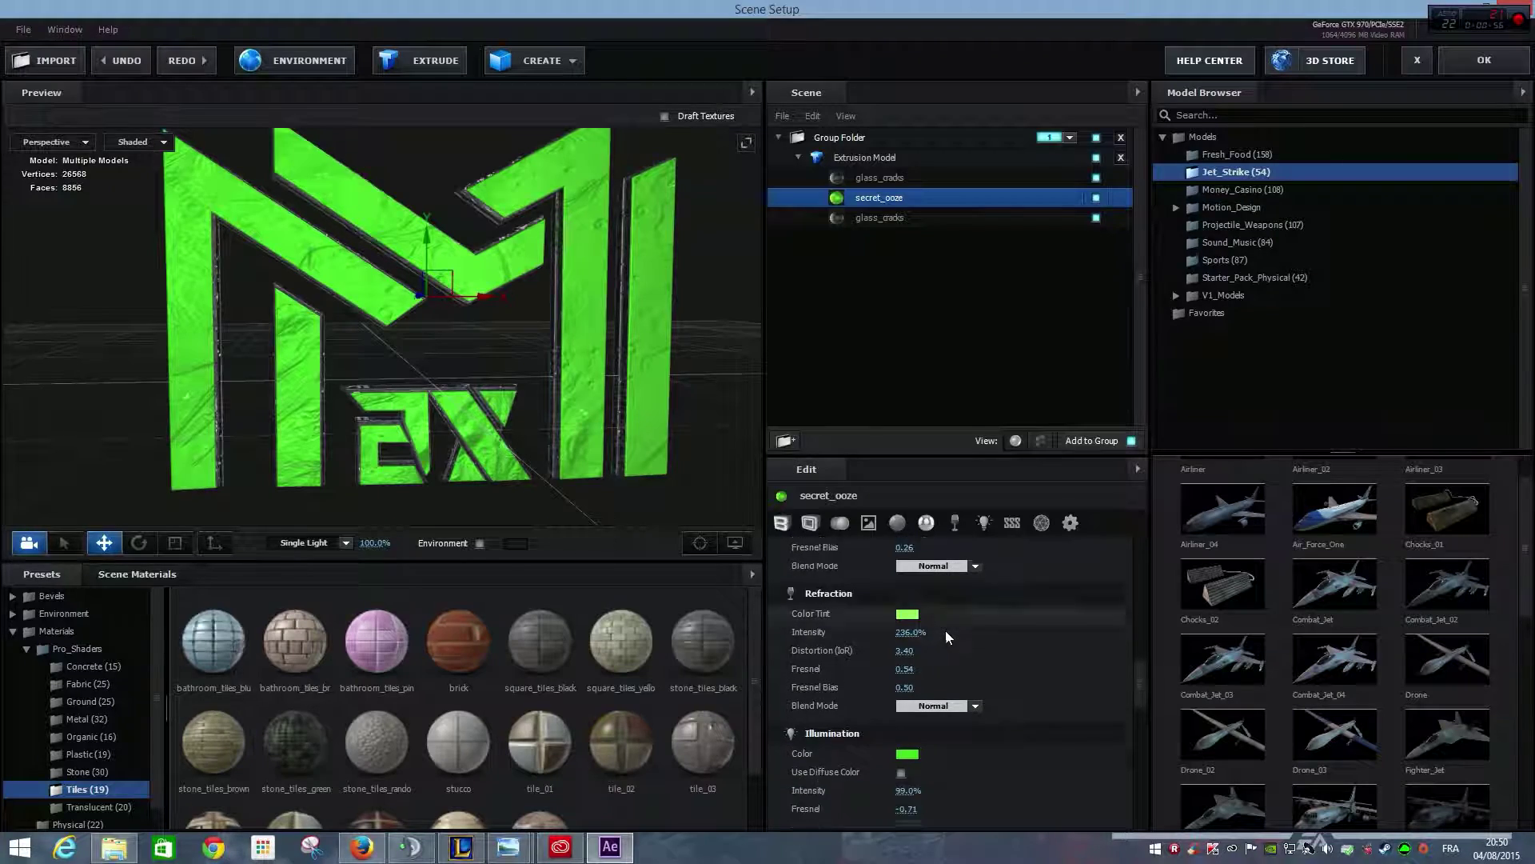
pyautogui.moveTo(665, 410); pyautogui.dragTo(453, 371)
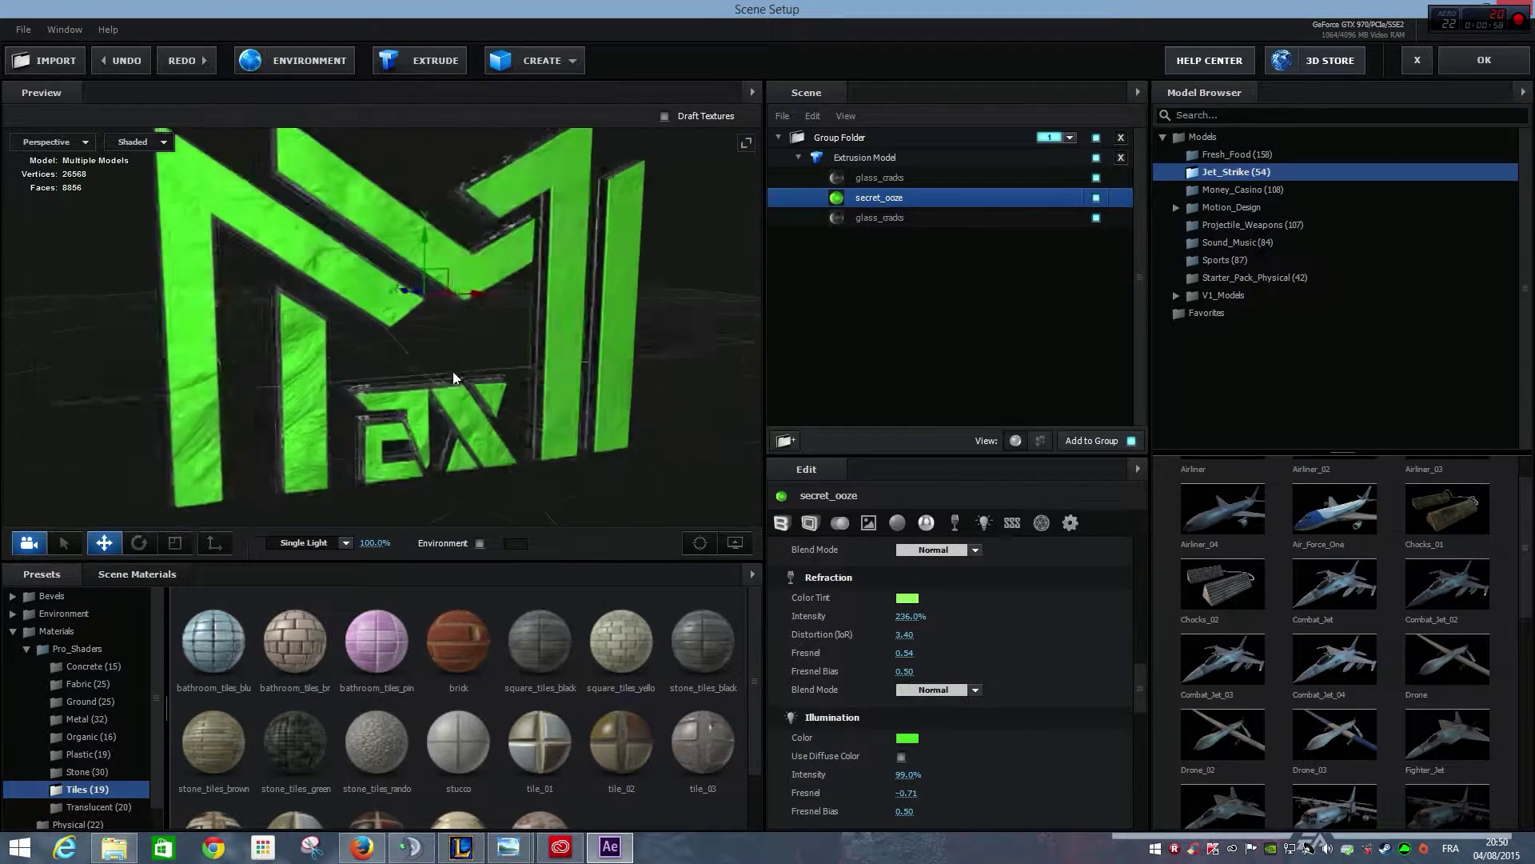
# Step: Try the Use Diffuse Color option in the material's Illumination settings, leaving it off
pyautogui.scroll(-1, 960, 744)
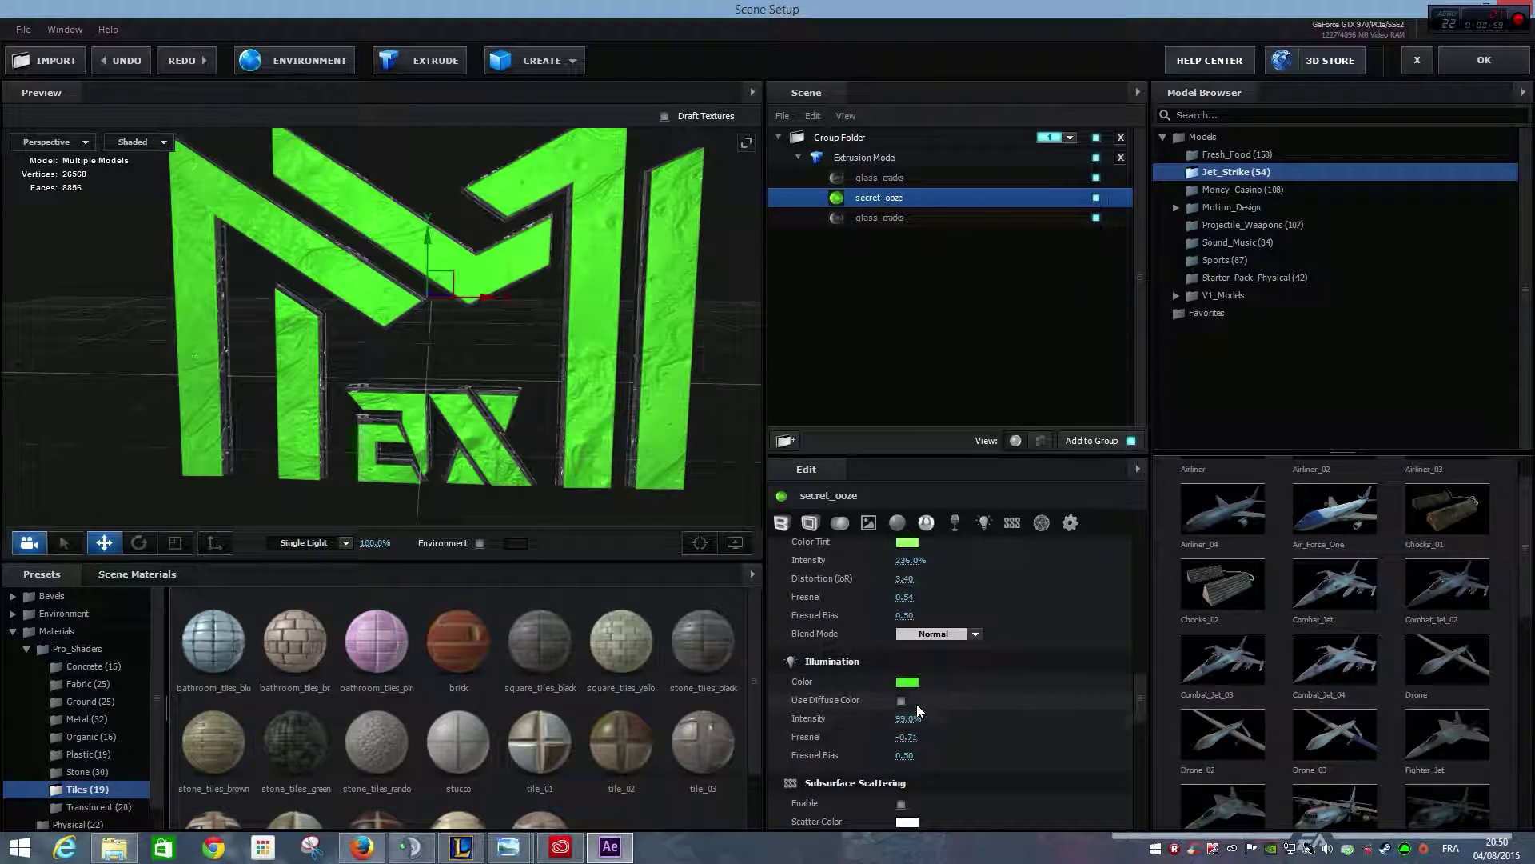
pyautogui.click(901, 701)
pyautogui.click(902, 702)
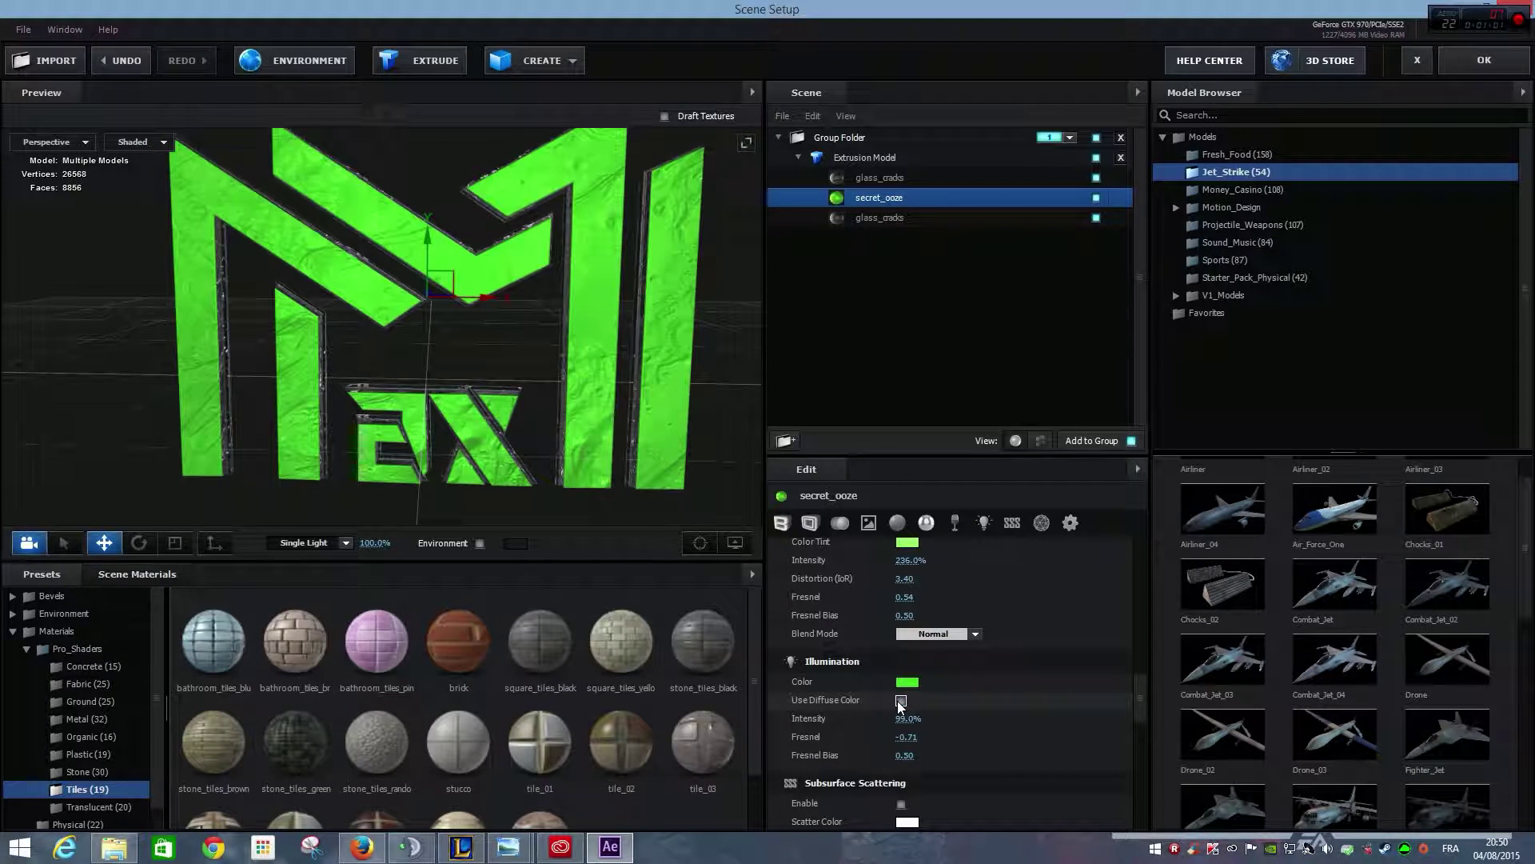
pyautogui.click(902, 701)
pyautogui.click(901, 701)
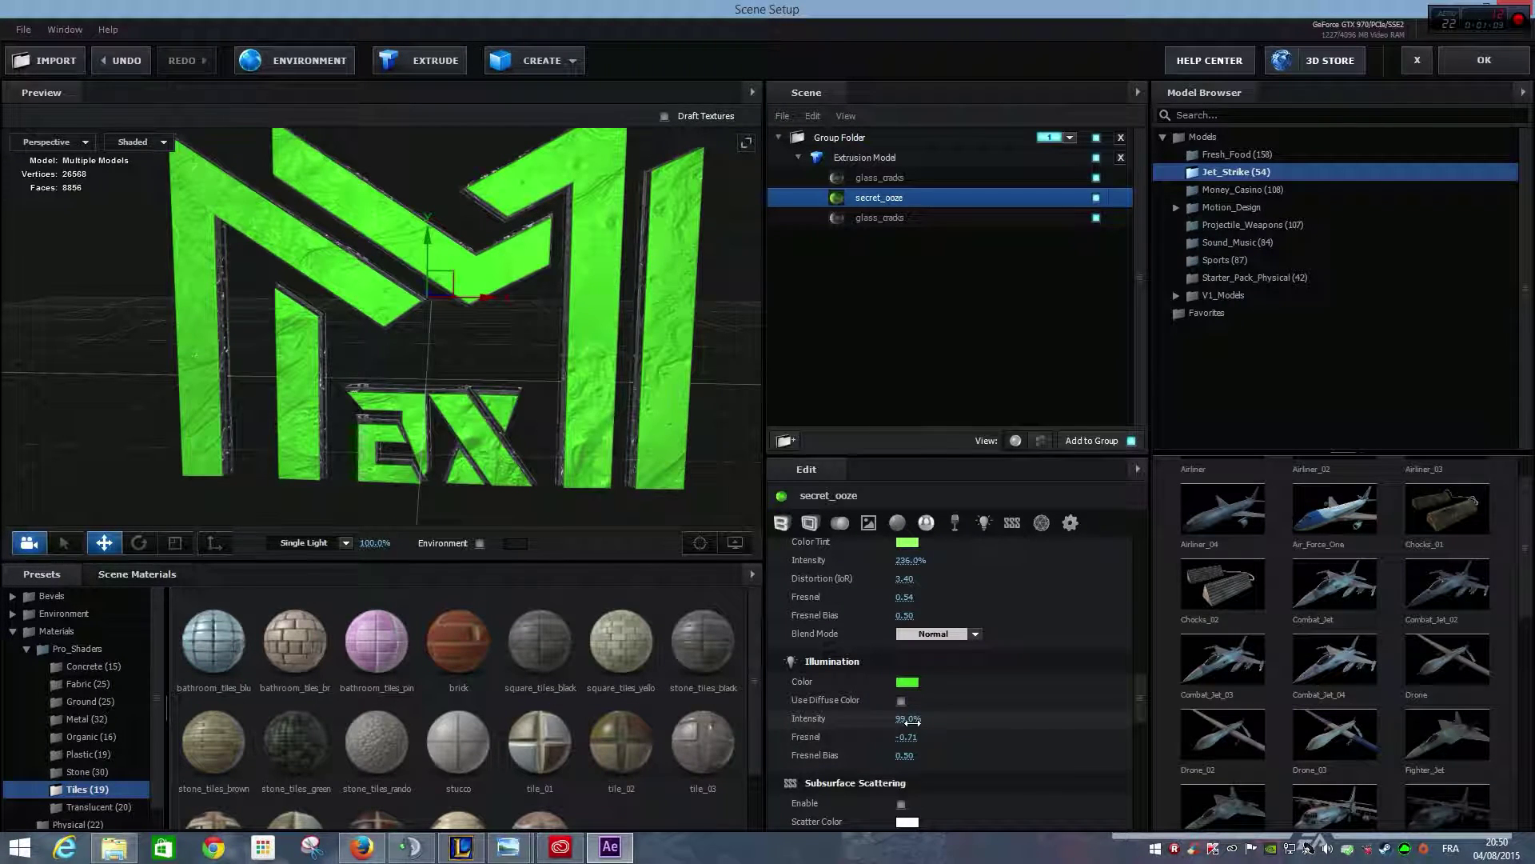
# Step: Set the Illumination Fresnel of secret_ooze to -1.00 and look through the material's remaining settings
pyautogui.scroll(-2, 920, 703)
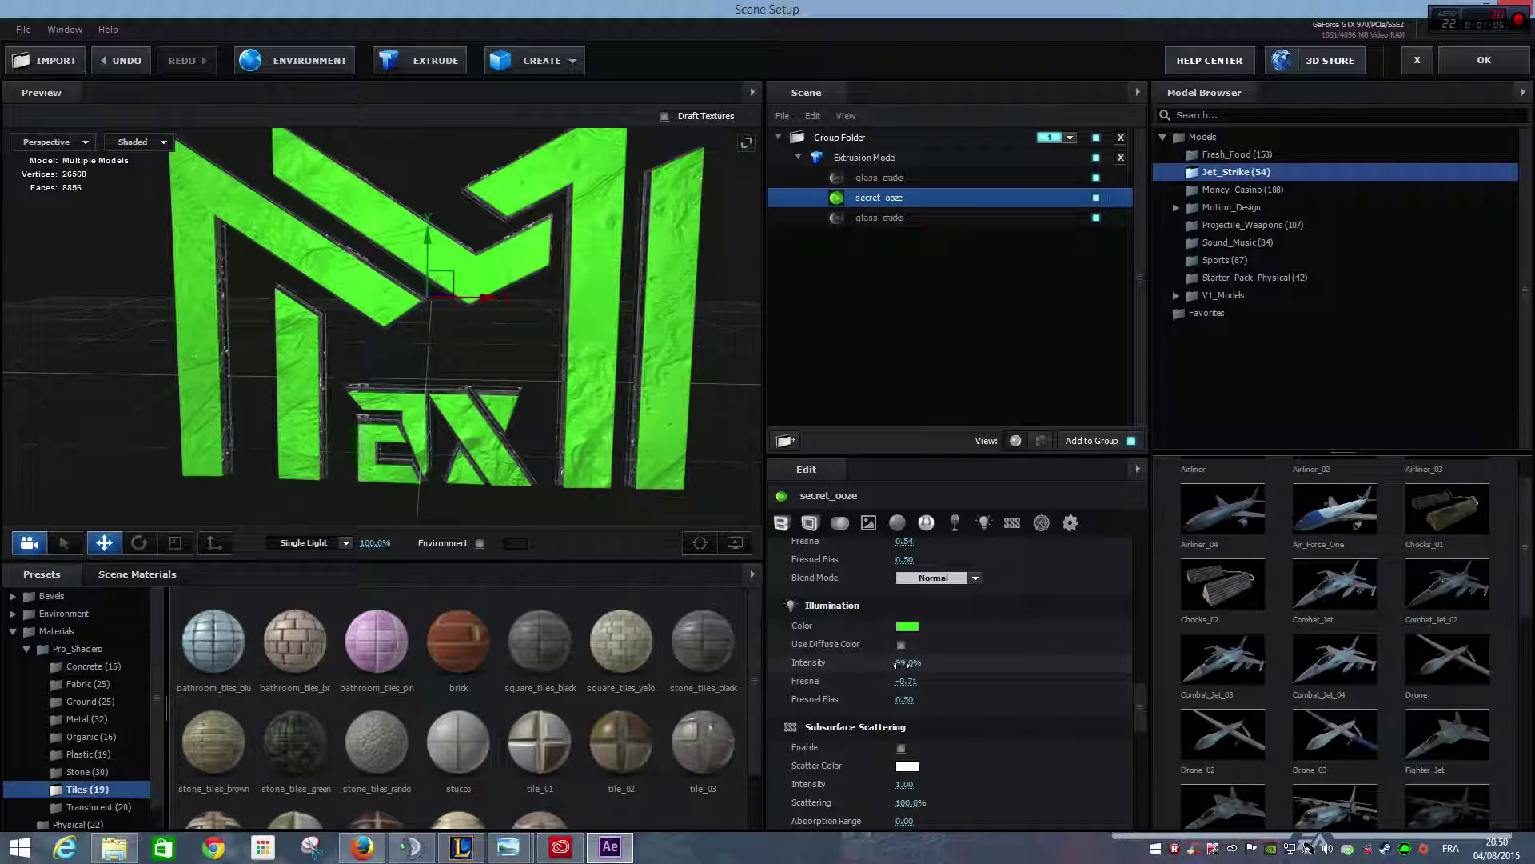
pyautogui.moveTo(899, 664)
pyautogui.mouseDown()
pyautogui.moveTo(1120, 663)
pyautogui.moveTo(842, 676)
pyautogui.mouseUp()
pyautogui.moveTo(480, 476)
pyautogui.mouseDown()
pyautogui.moveTo(523, 435)
pyautogui.moveTo(363, 482)
pyautogui.moveTo(411, 462)
pyautogui.moveTo(477, 487)
pyautogui.moveTo(525, 450)
pyautogui.moveTo(479, 481)
pyautogui.mouseUp()
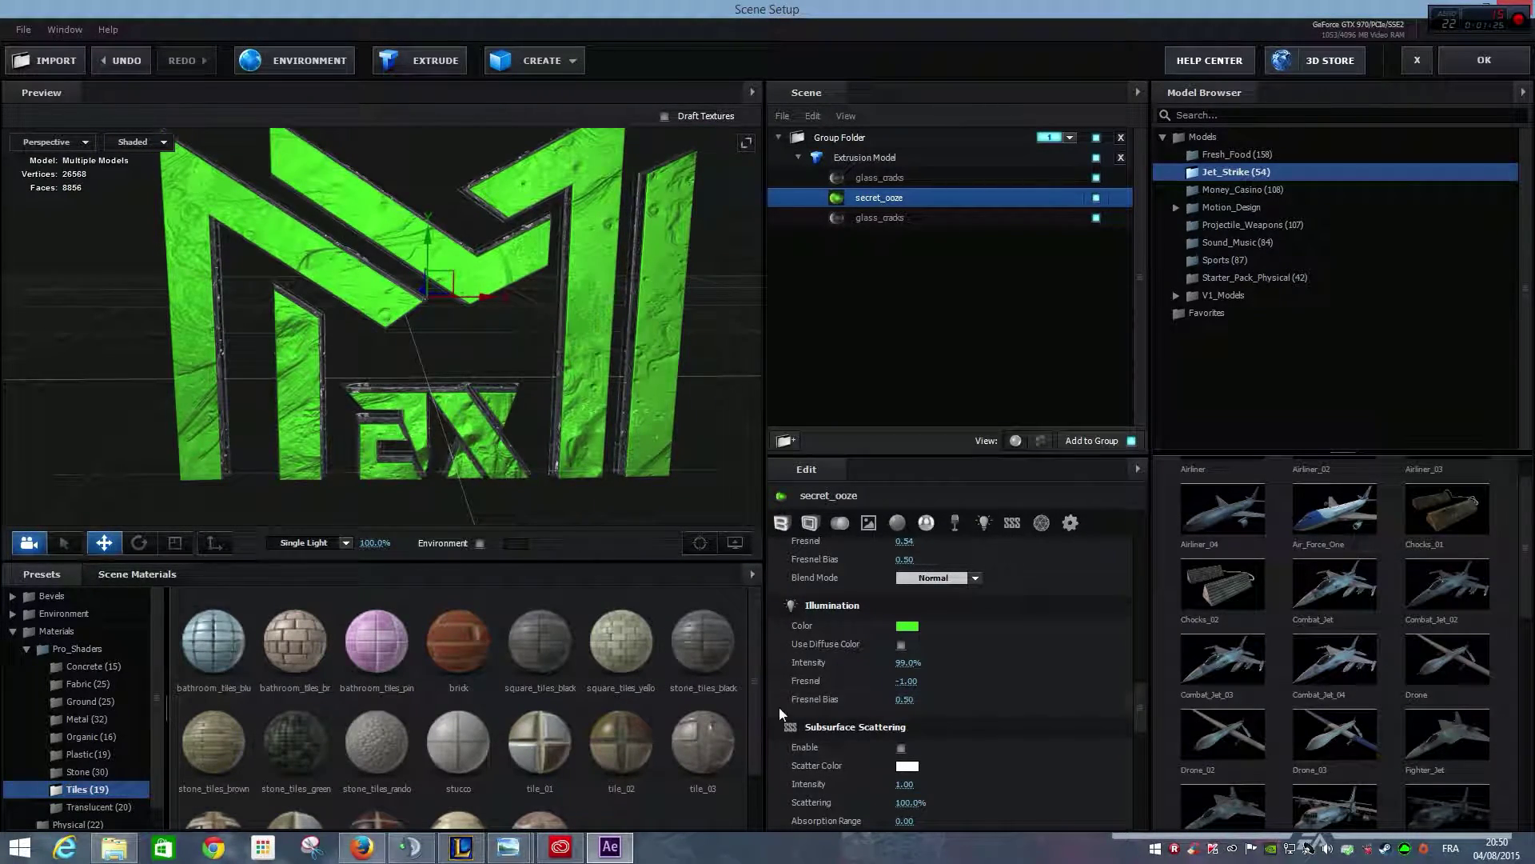
pyautogui.scroll(-5, 928, 752)
pyautogui.scroll(-4, 933, 745)
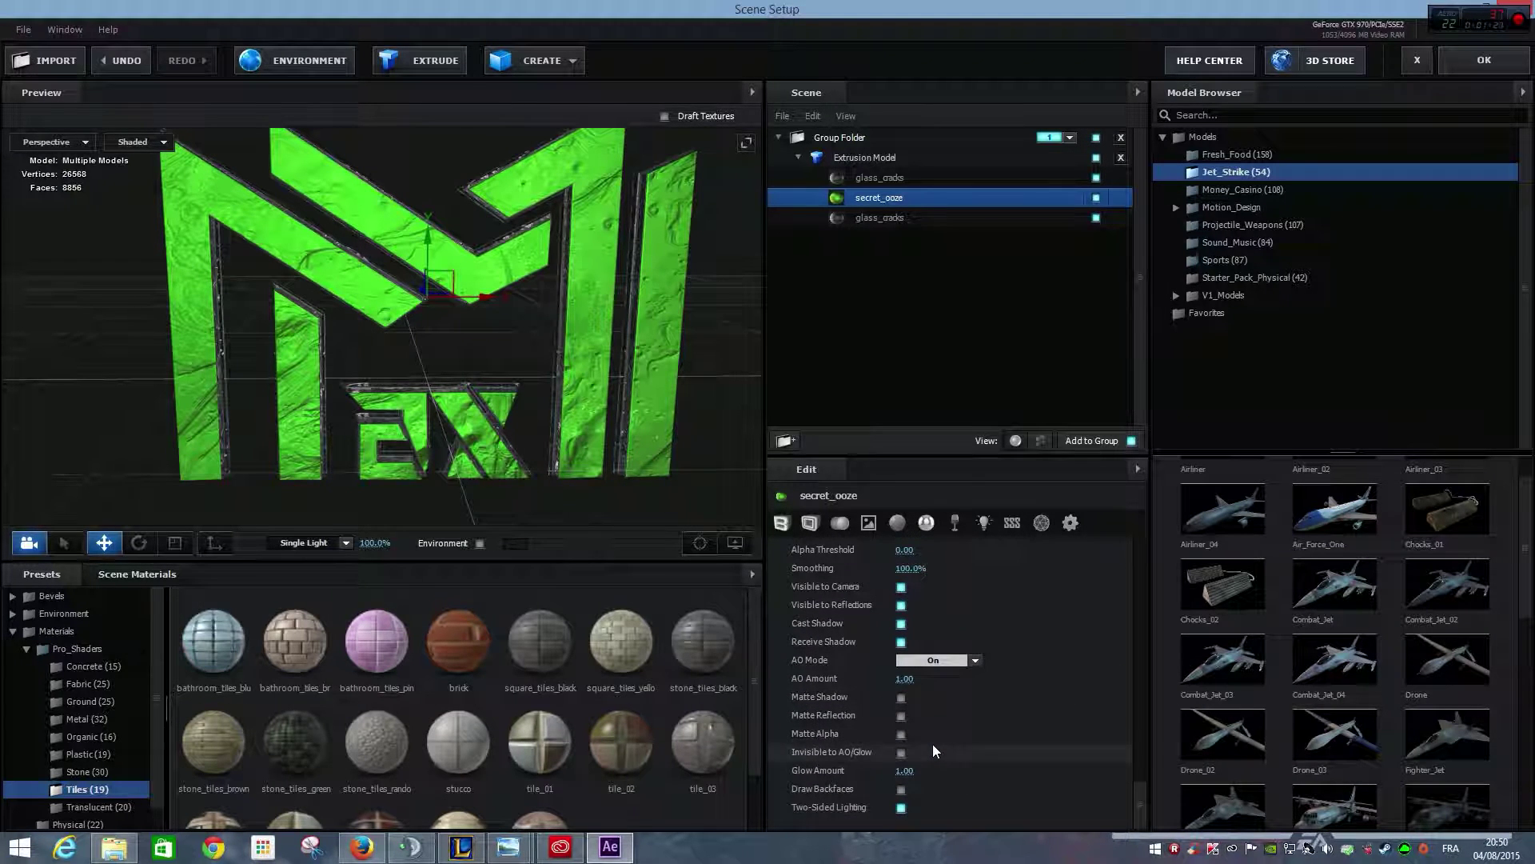
# Step: Select the Extrusion Model and set its UV Repeat to 2.00 in both directions
pyautogui.click(851, 161)
pyautogui.click(897, 522)
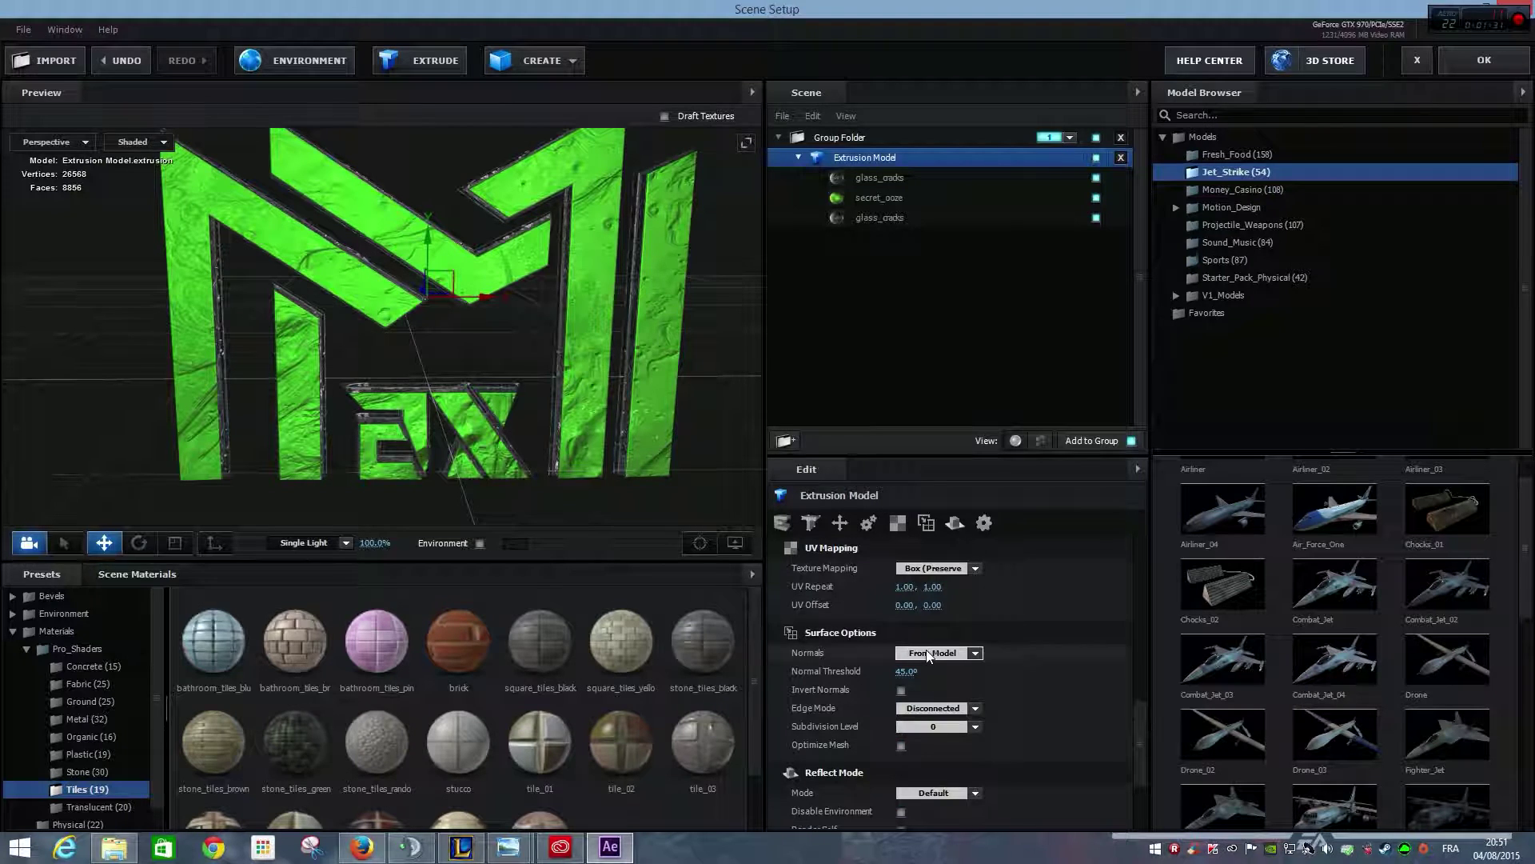
pyautogui.scroll(-3, 926, 650)
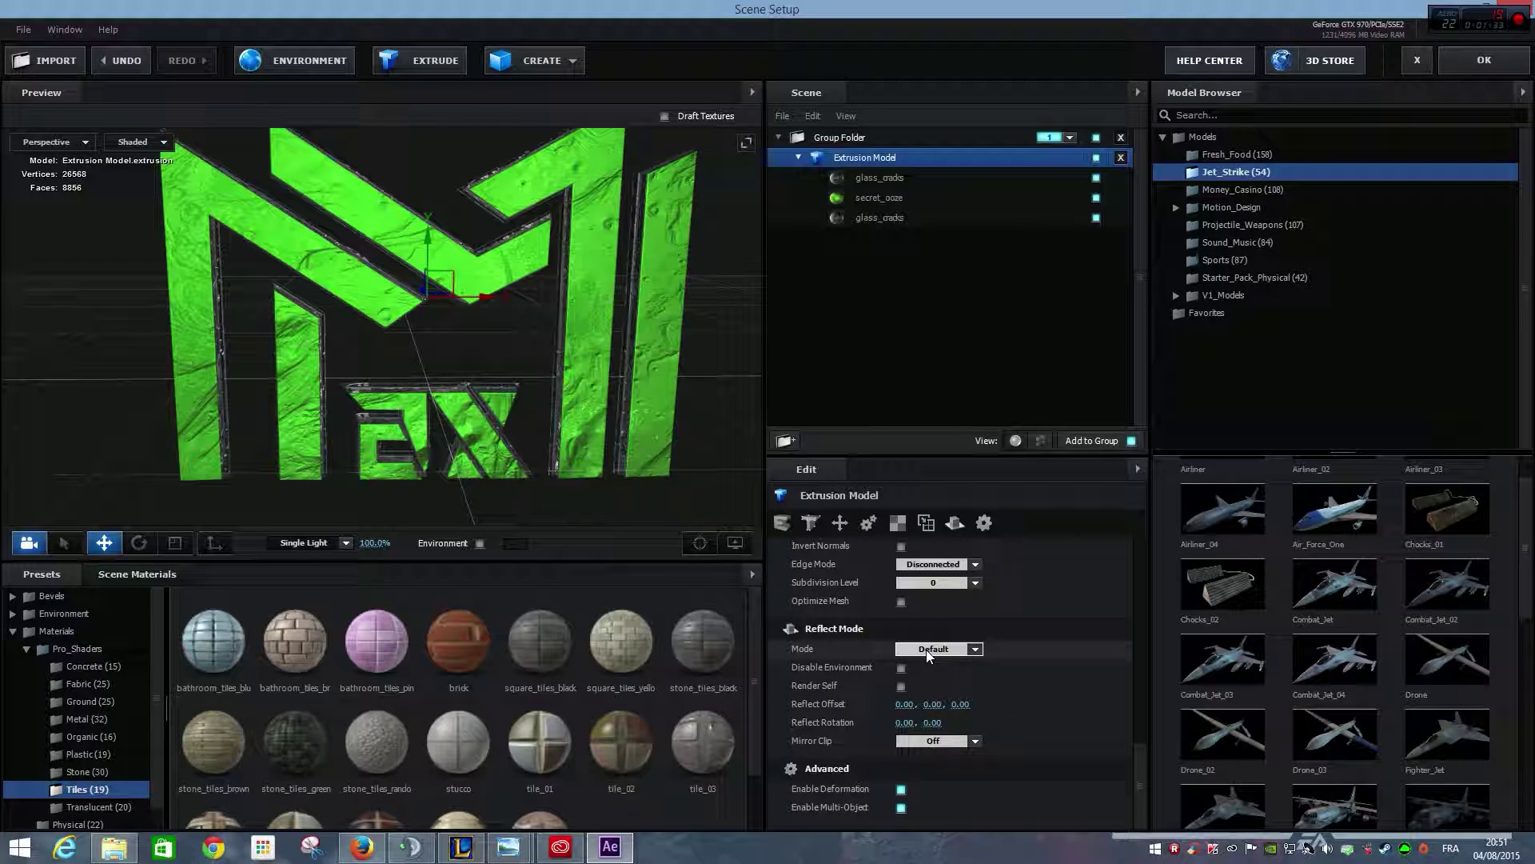
pyautogui.scroll(6, 926, 650)
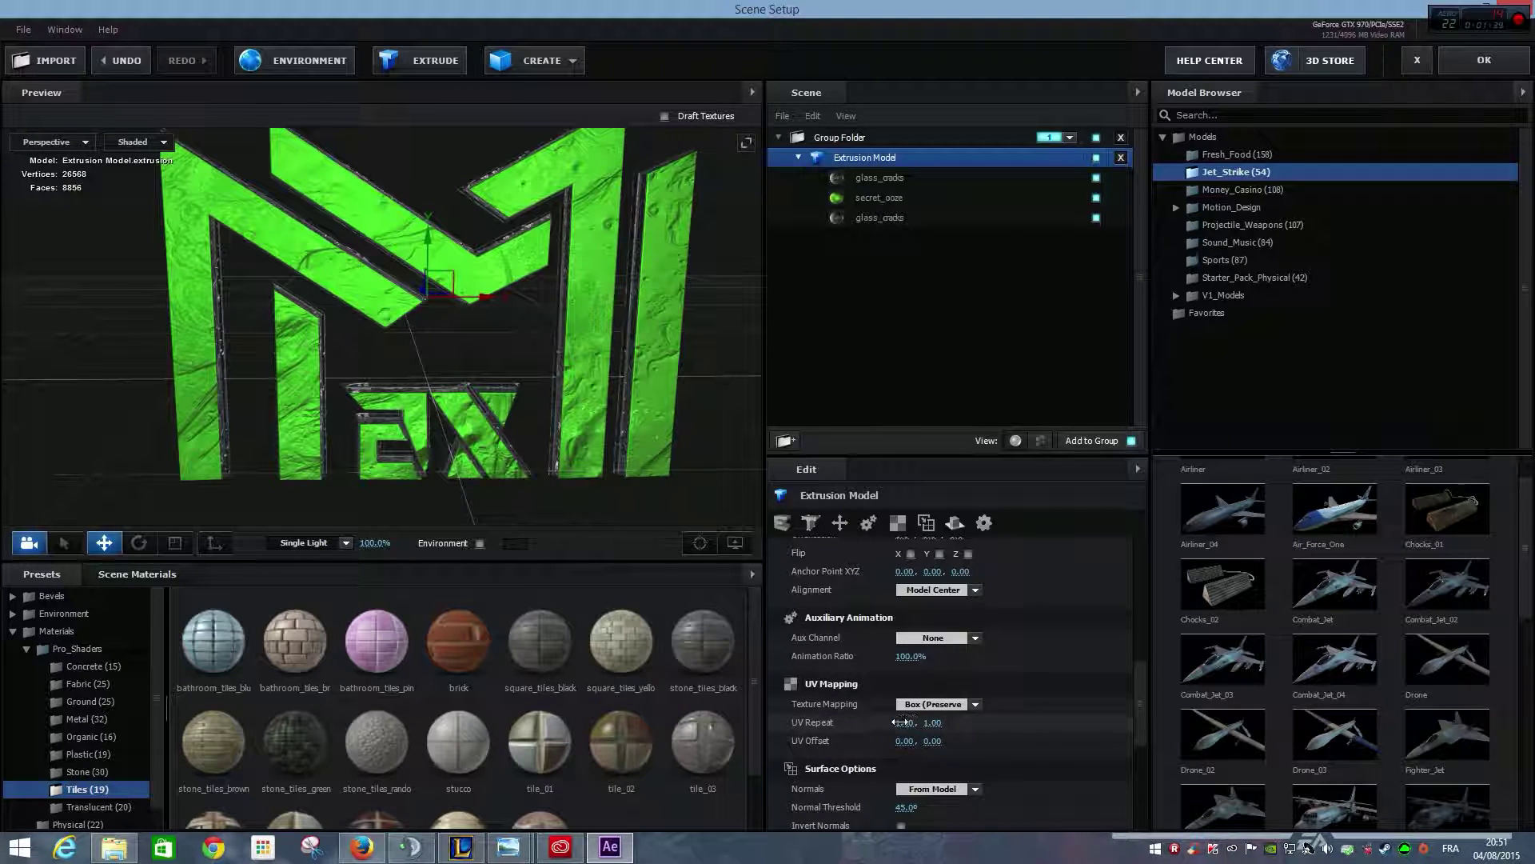
pyautogui.write('2')
pyautogui.press('Return')
pyautogui.moveTo(936, 725); pyautogui.dragTo(1039, 710)
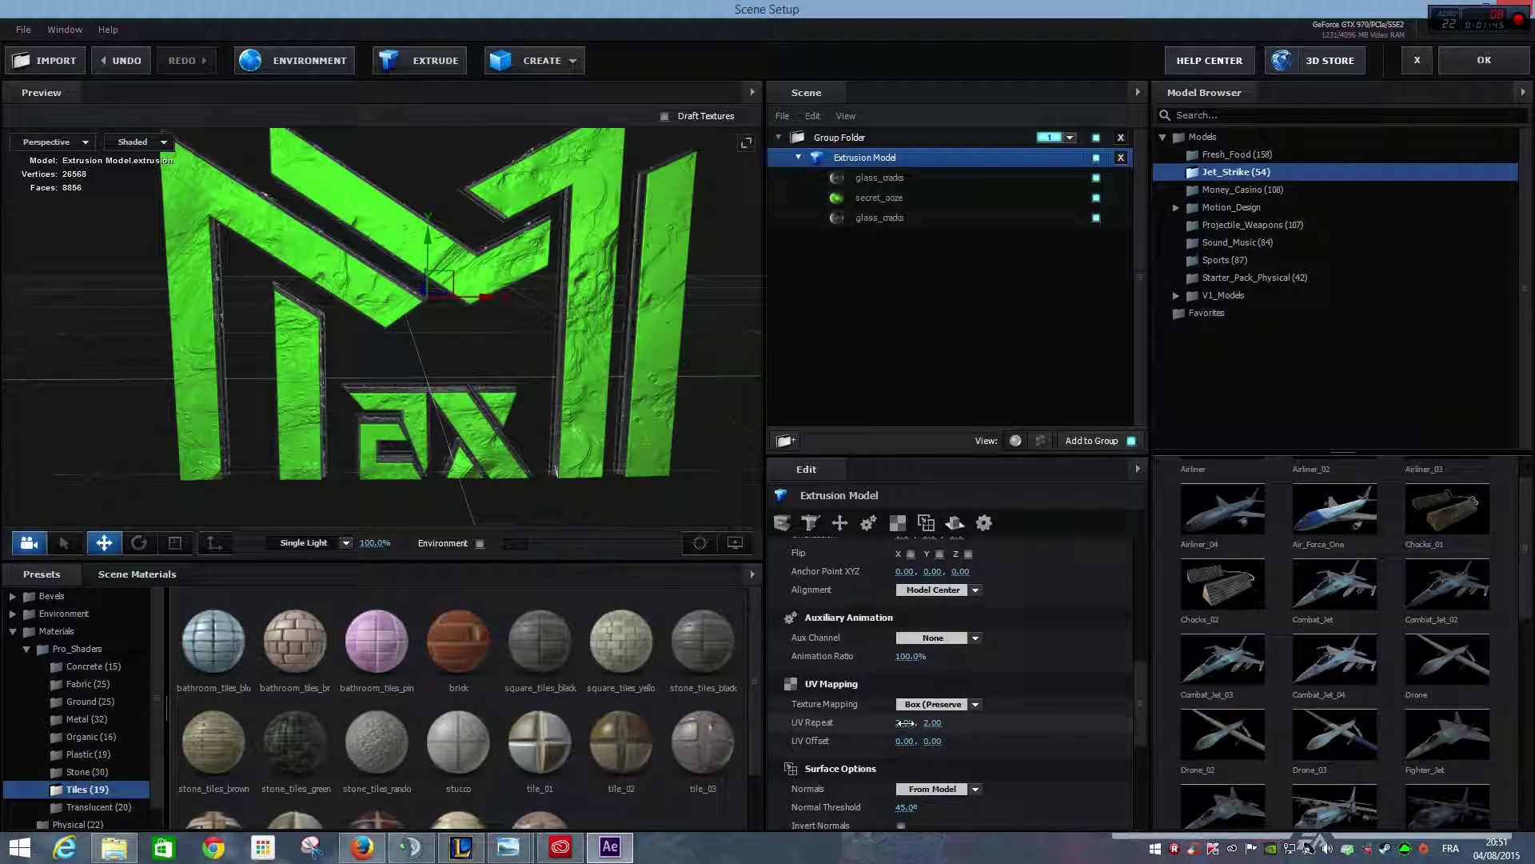
# Step: Set the Extrusion Model's UV Repeat back to 1.00 in both directions to compare the texture scale
pyautogui.click(905, 723)
pyautogui.write('1')
pyautogui.press('Return')
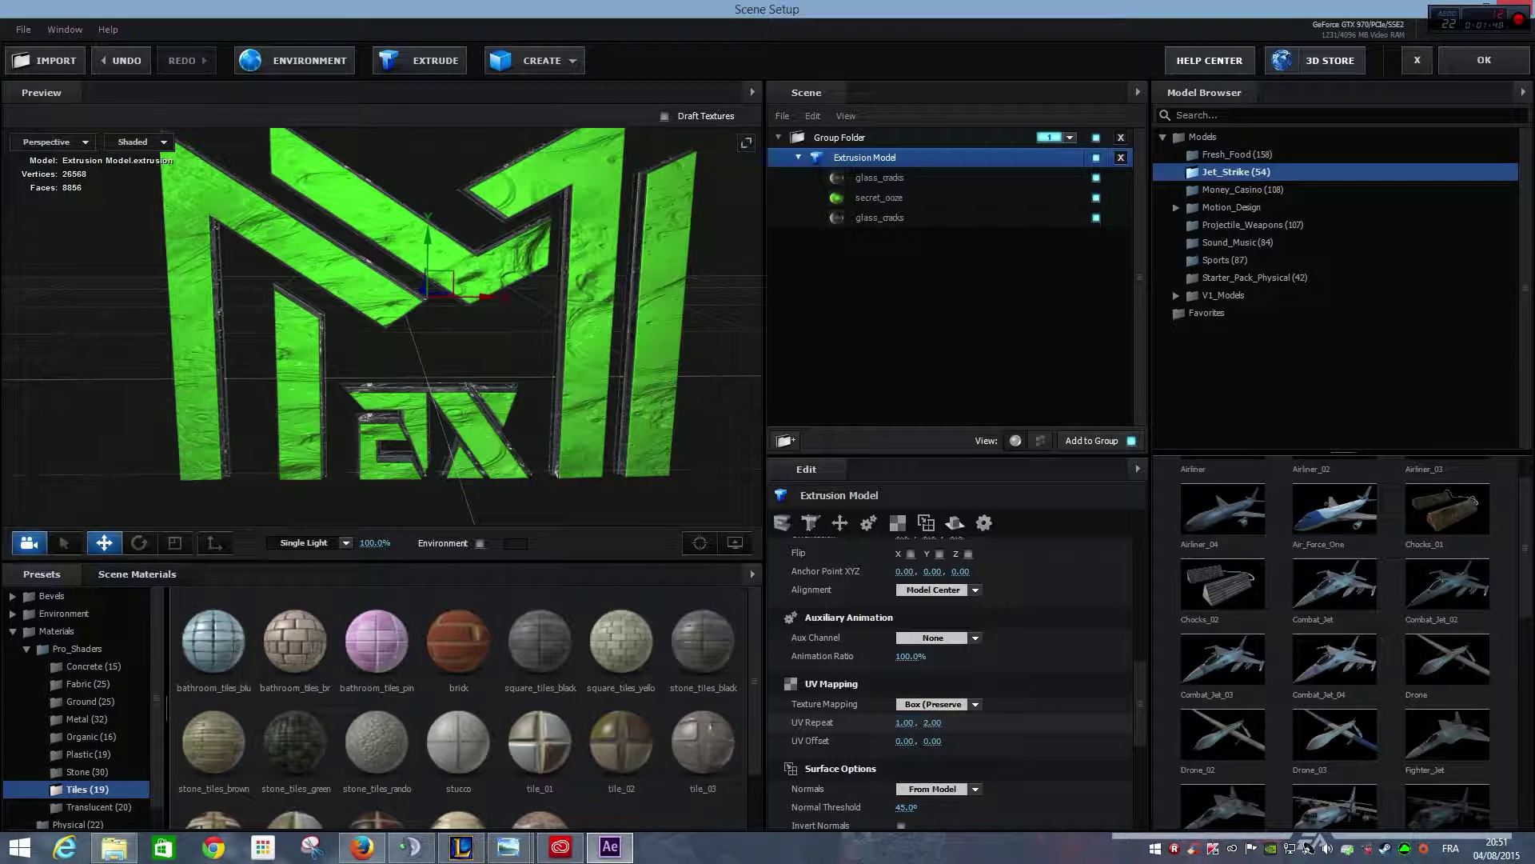
pyautogui.write('1')
pyautogui.press('Return')
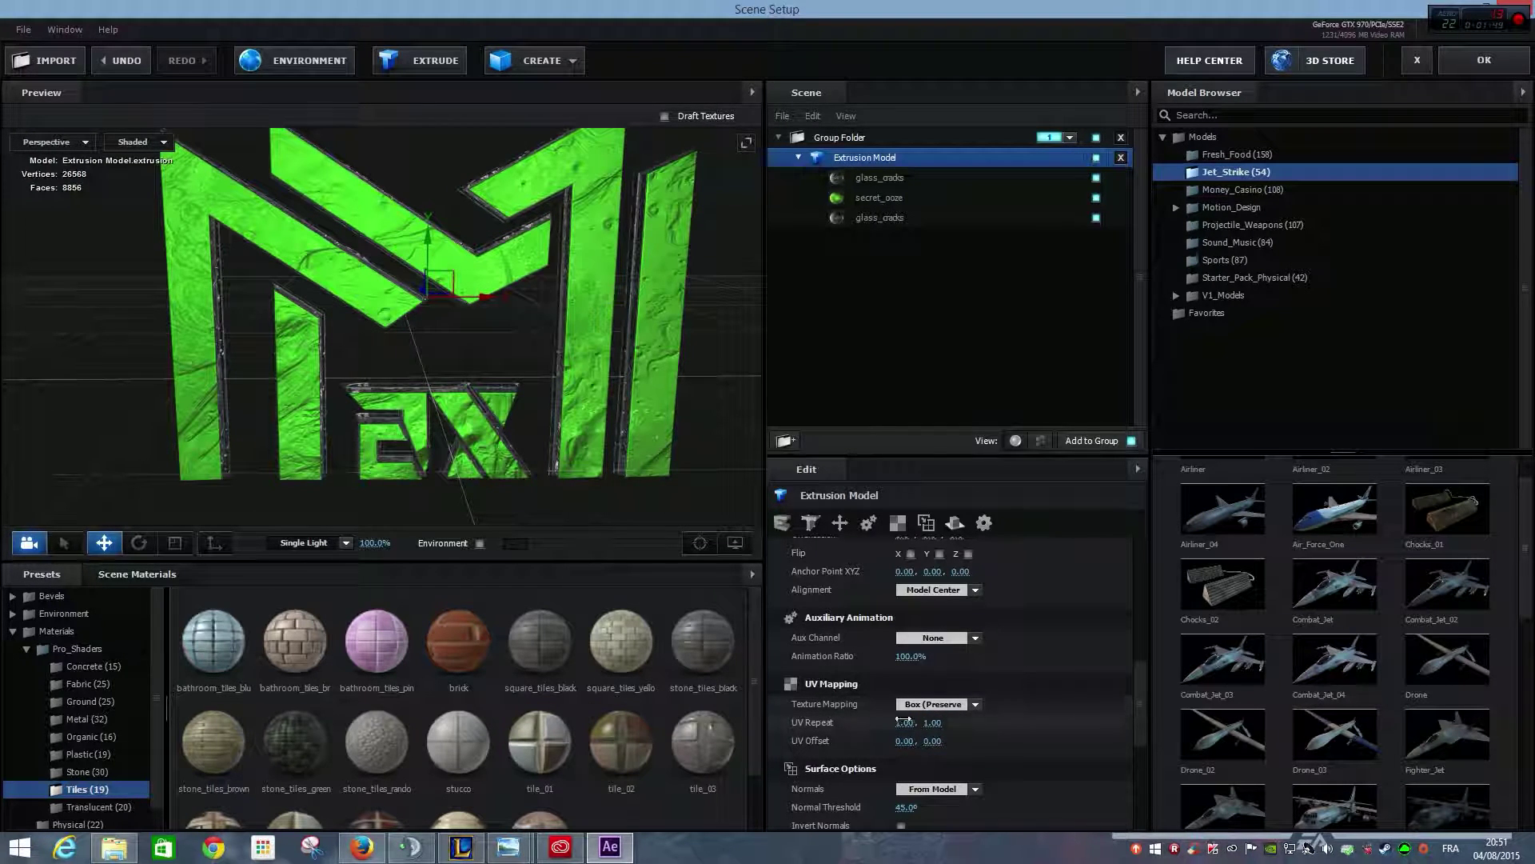
# Step: Set both UV Repeat values to 2.00 again and inspect the denser texture on the logo's front and sides
pyautogui.write('2')
pyautogui.press('Return')
pyautogui.click(947, 722)
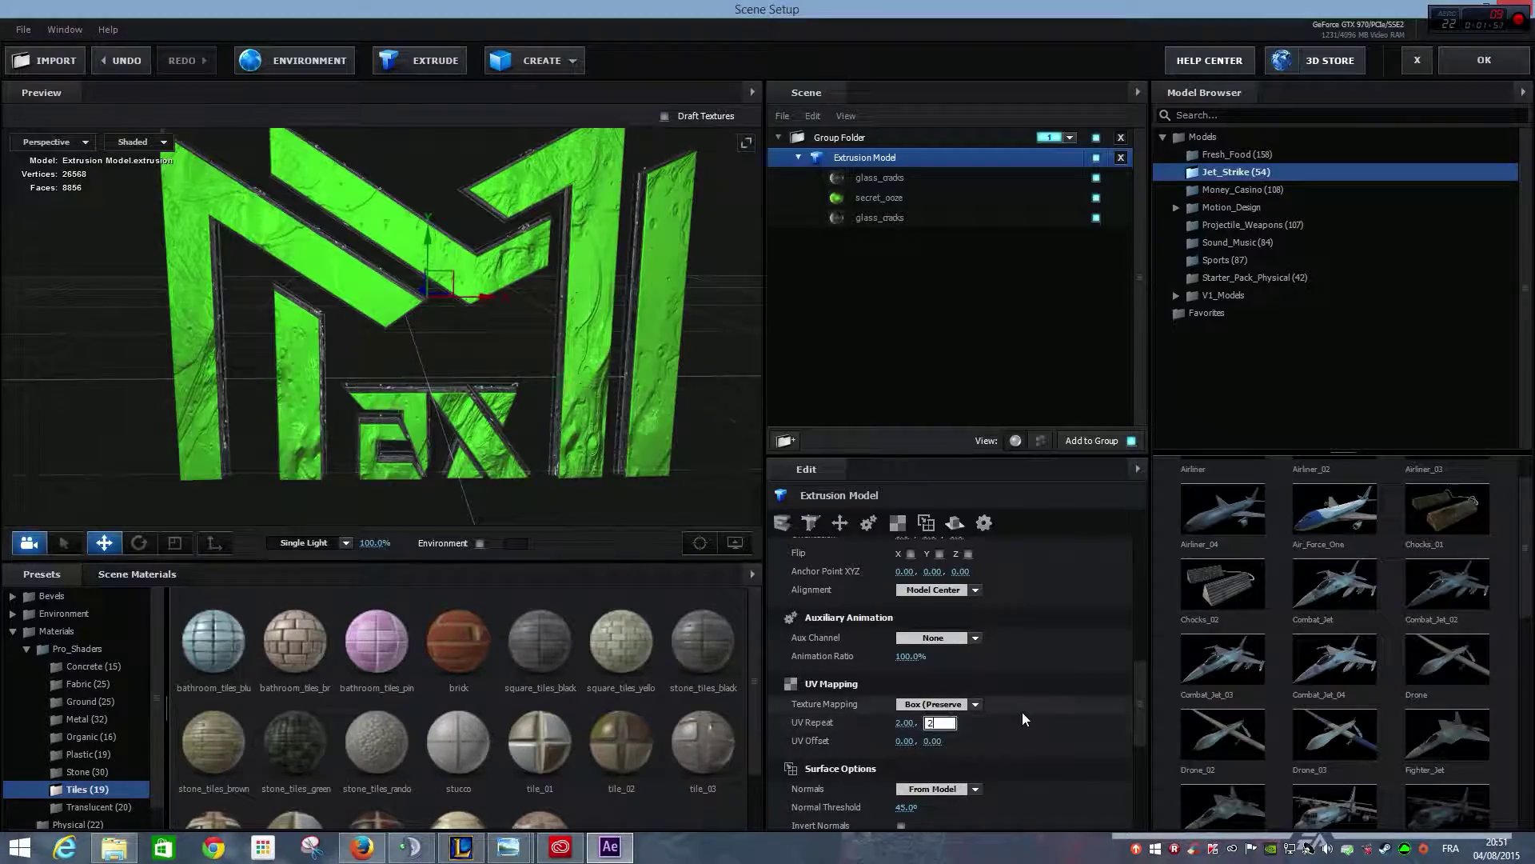
pyautogui.write('2')
pyautogui.press('Return')
pyautogui.moveTo(584, 439); pyautogui.dragTo(695, 442)
pyautogui.scroll(5, 239, 345)
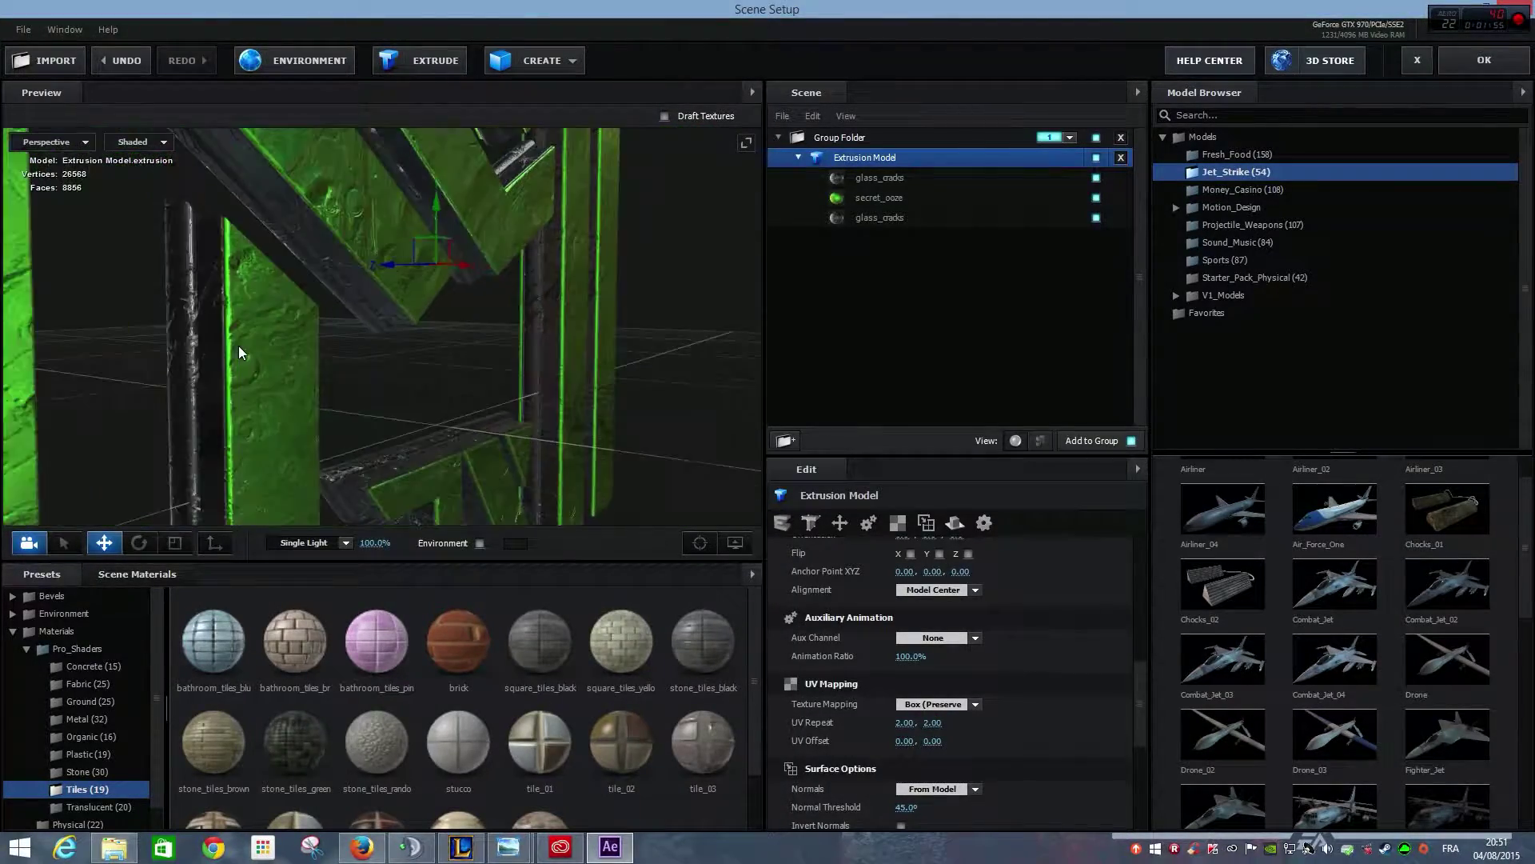
pyautogui.moveTo(238, 345); pyautogui.dragTo(549, 405)
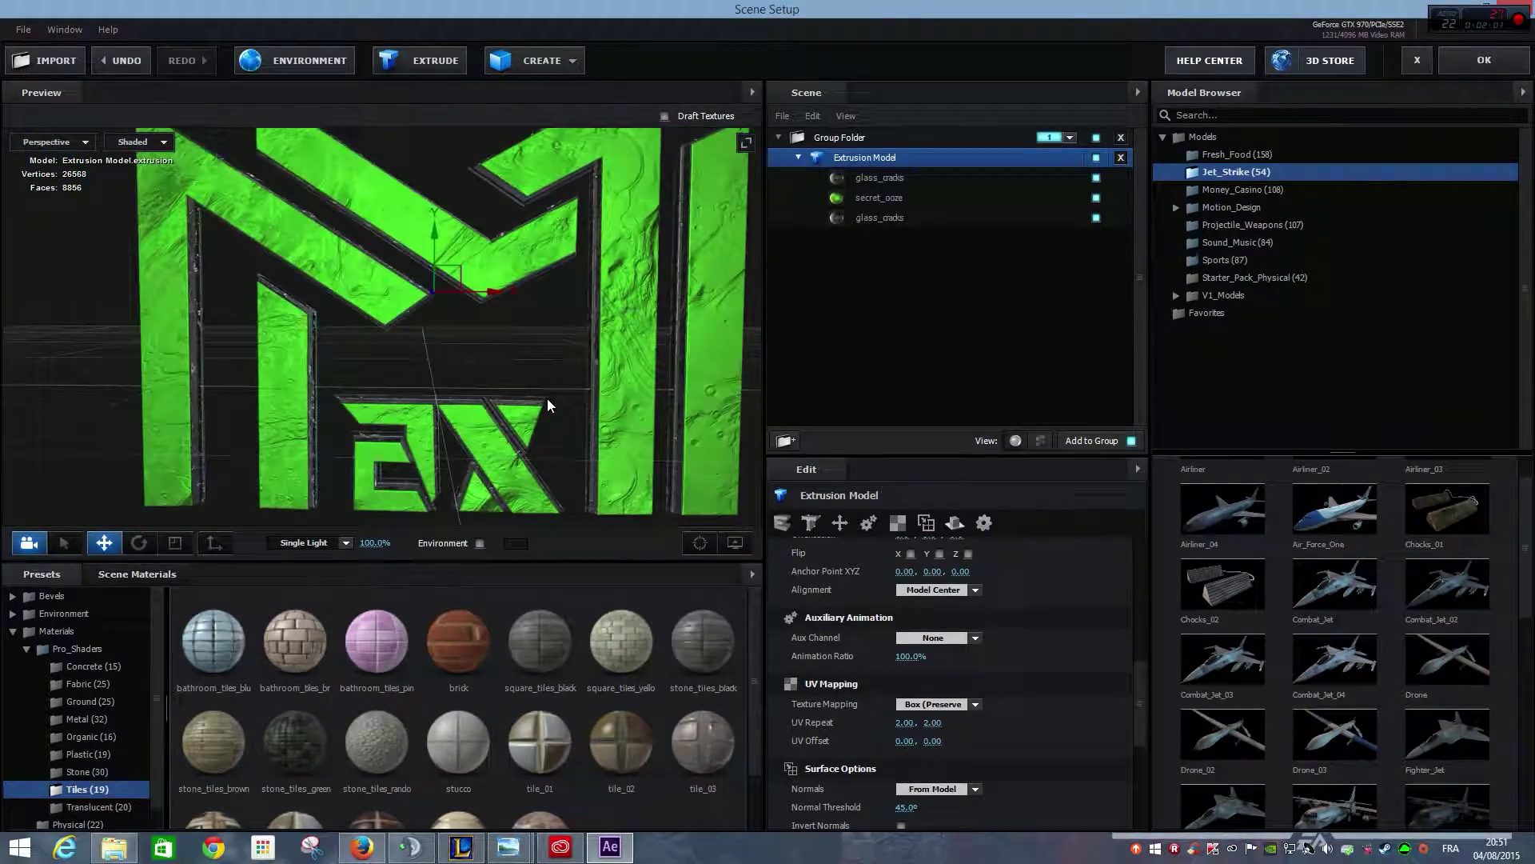
pyautogui.click(955, 702)
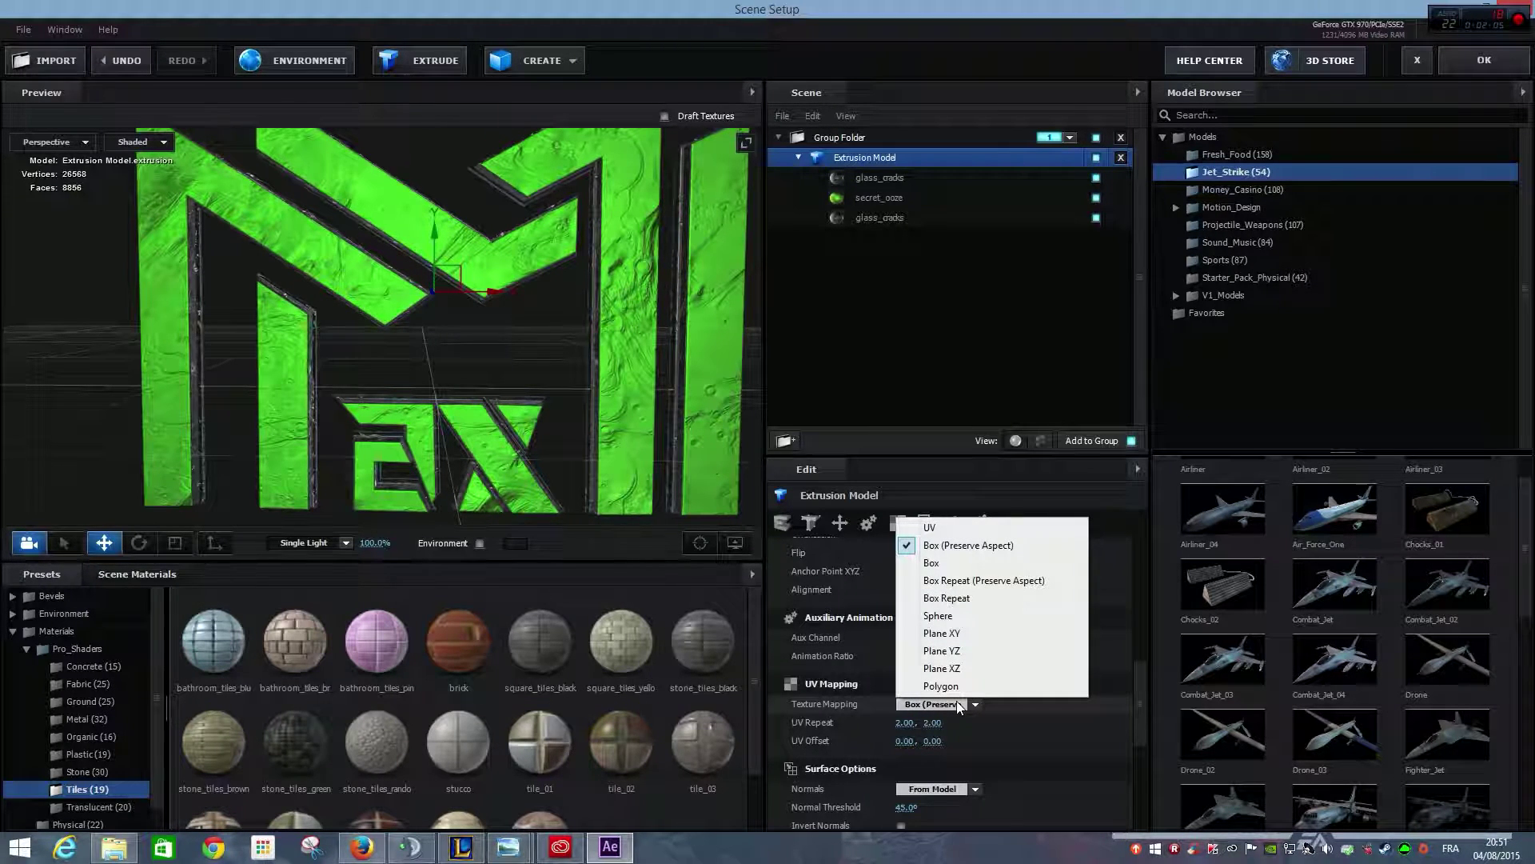
pyautogui.click(1026, 734)
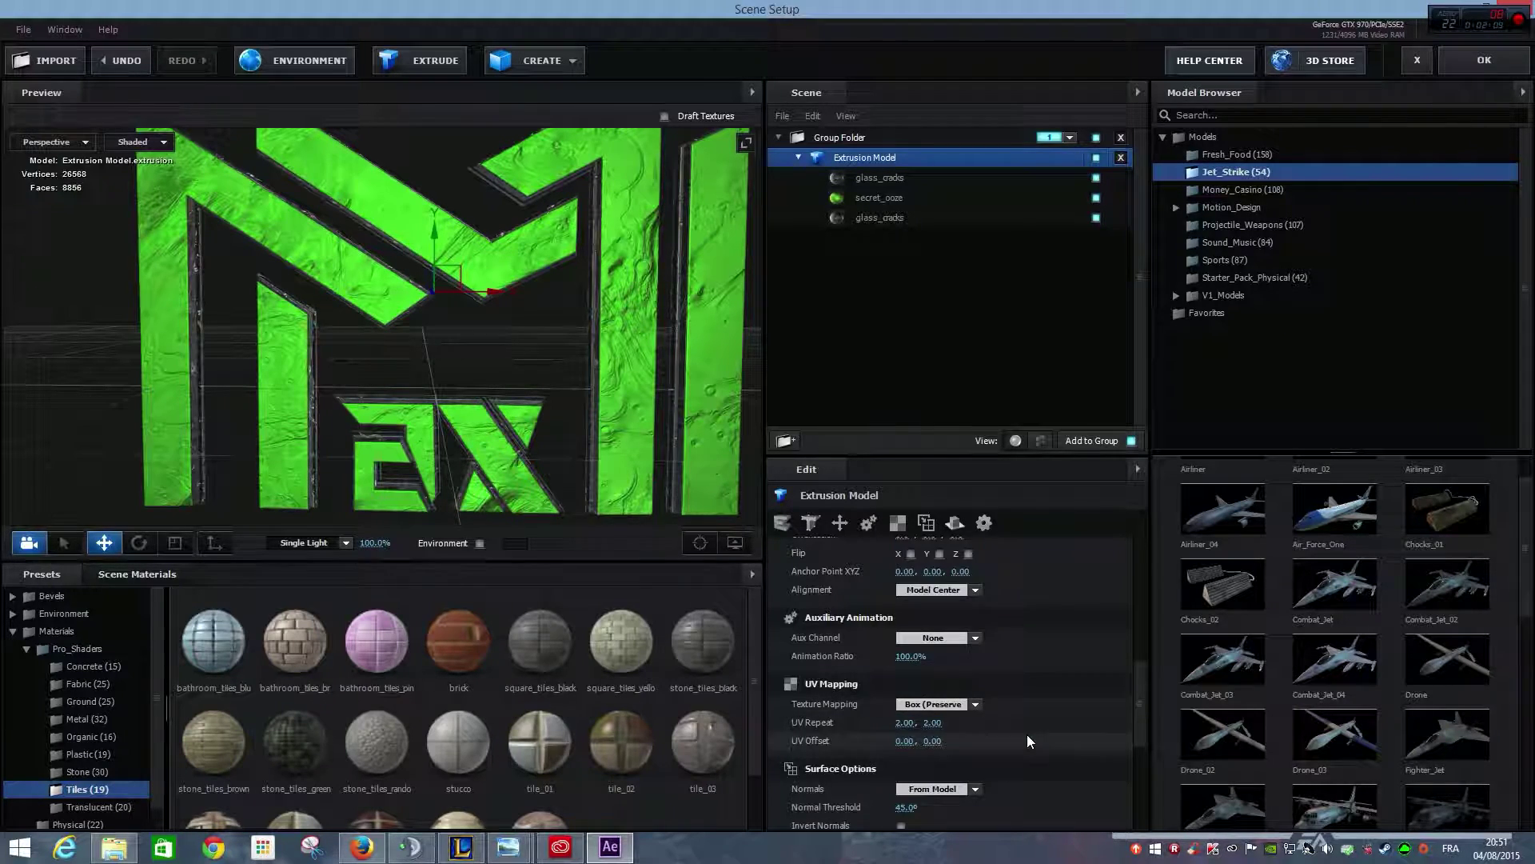
pyautogui.scroll(-3, 1021, 724)
pyautogui.scroll(-2, 1017, 719)
pyautogui.moveTo(463, 380); pyautogui.dragTo(493, 353)
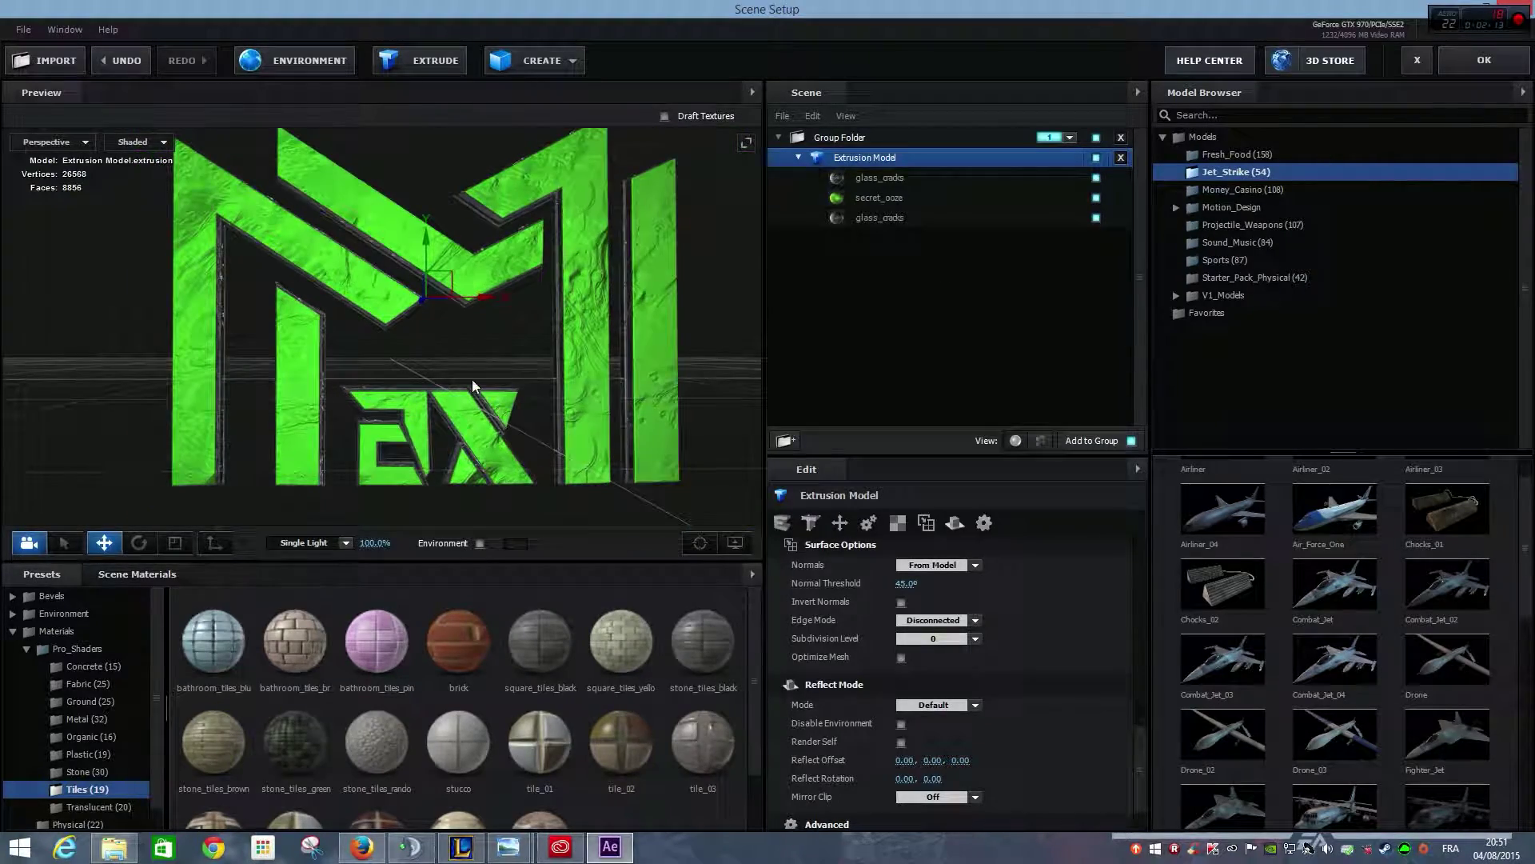
pyautogui.moveTo(581, 379)
pyautogui.mouseDown()
pyautogui.moveTo(438, 379)
pyautogui.moveTo(551, 376)
pyautogui.moveTo(557, 352)
pyautogui.moveTo(363, 393)
pyautogui.moveTo(210, 369)
pyautogui.moveTo(592, 371)
pyautogui.moveTo(574, 403)
pyautogui.moveTo(412, 409)
pyautogui.moveTo(576, 378)
pyautogui.moveTo(574, 281)
pyautogui.moveTo(489, 274)
pyautogui.moveTo(429, 305)
pyautogui.moveTo(414, 346)
pyautogui.moveTo(462, 390)
pyautogui.moveTo(530, 392)
pyautogui.moveTo(587, 359)
pyautogui.moveTo(641, 386)
pyautogui.moveTo(555, 387)
pyautogui.moveTo(594, 329)
pyautogui.moveTo(632, 381)
pyautogui.moveTo(598, 378)
pyautogui.mouseUp()
# Step: Accept the scene setup, return to the After Effects composition and enlarge its view to 100%
pyautogui.click(1484, 61)
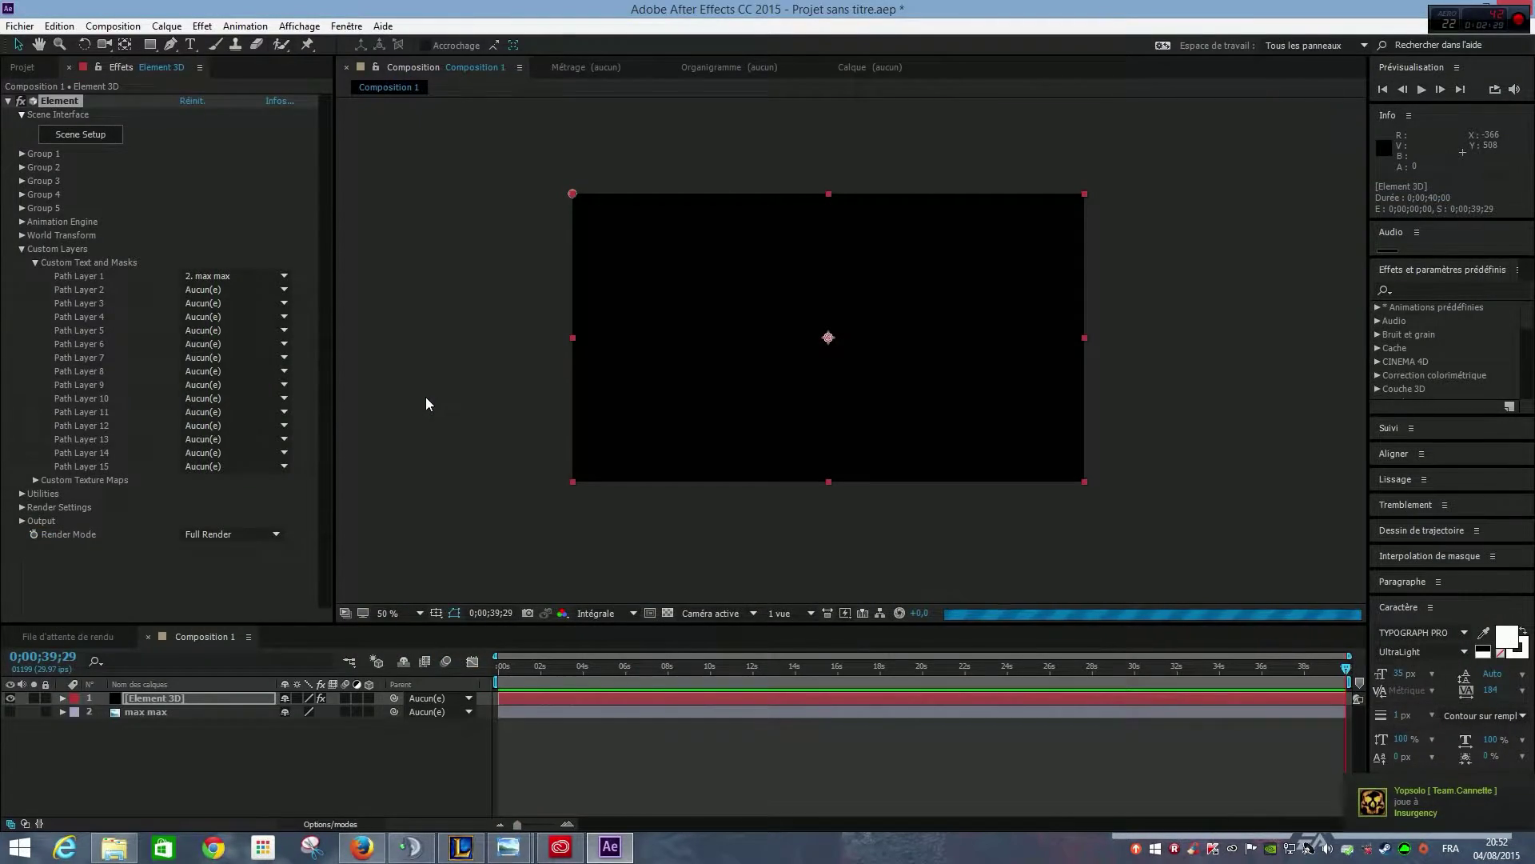
pyautogui.press('.')
pyautogui.press('.')
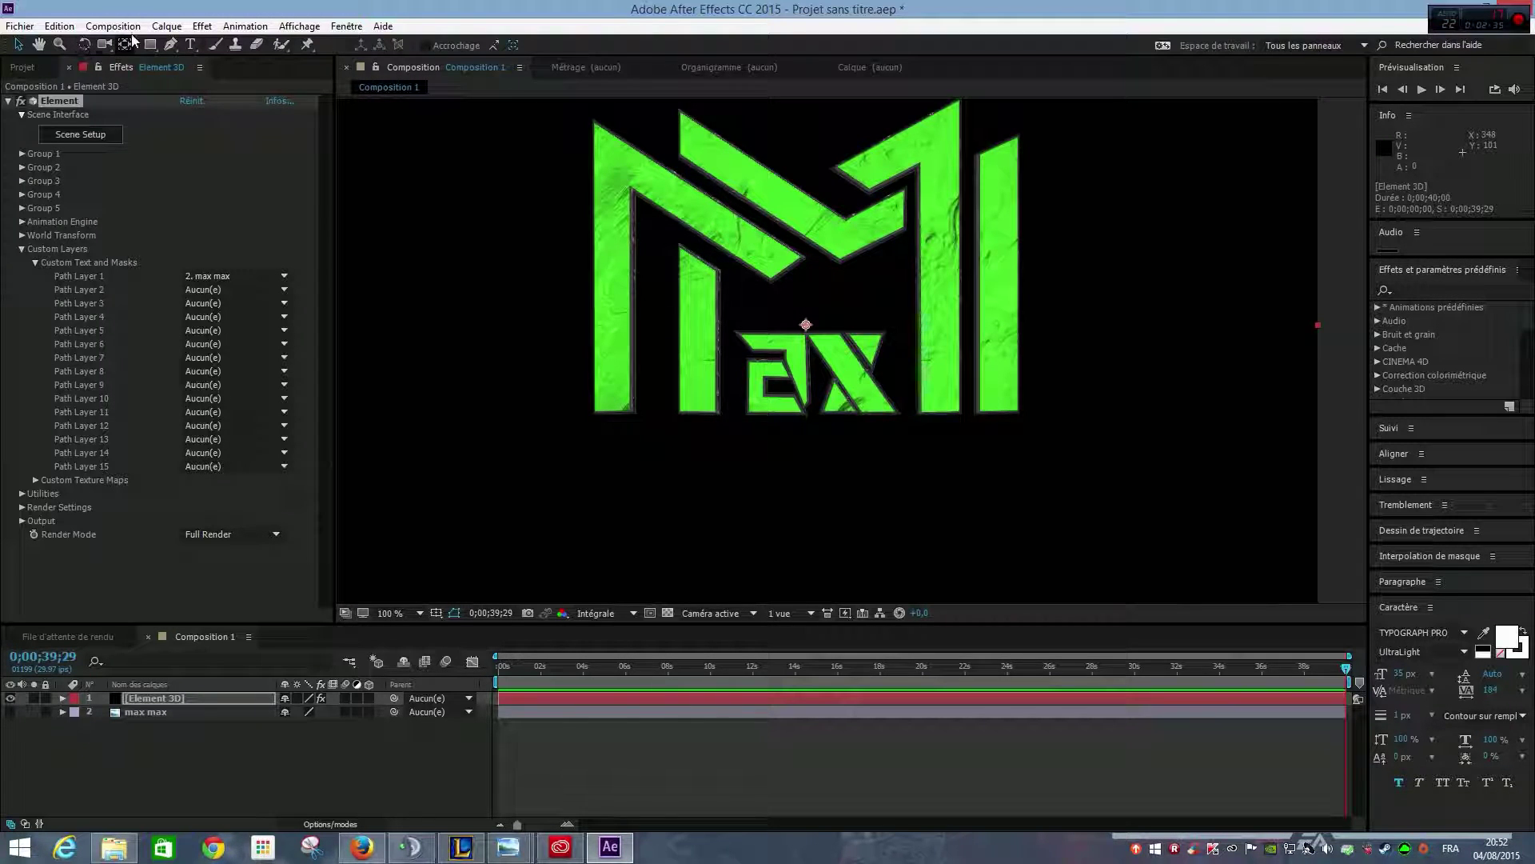
# Step: Expand Group 1's Particle Replicator and move the logo slightly down and right to Position XY of about 651, 414
pyautogui.click(22, 154)
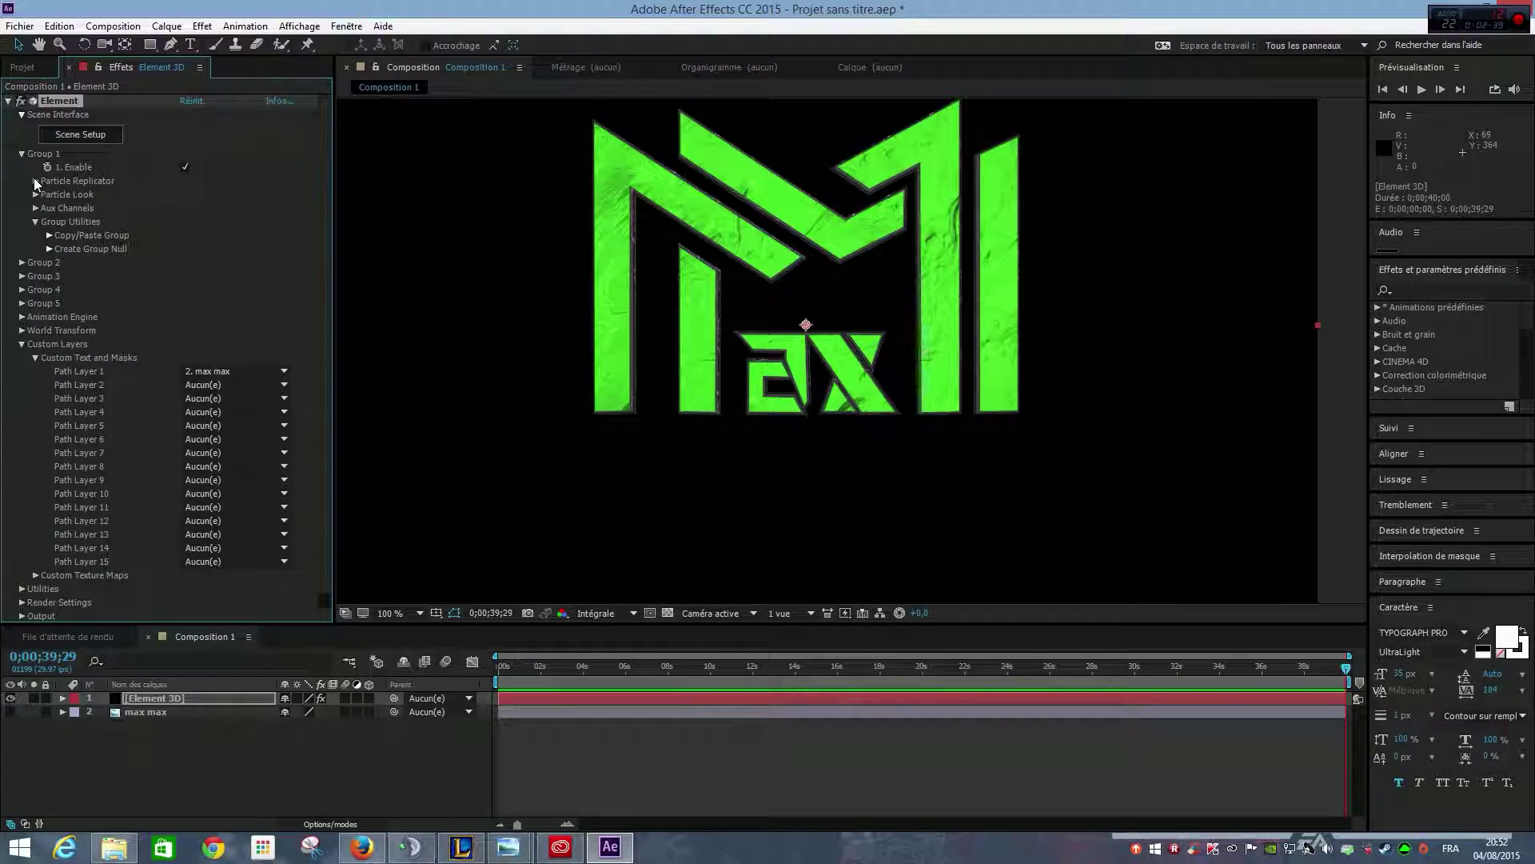
pyautogui.click(35, 181)
pyautogui.click(189, 222)
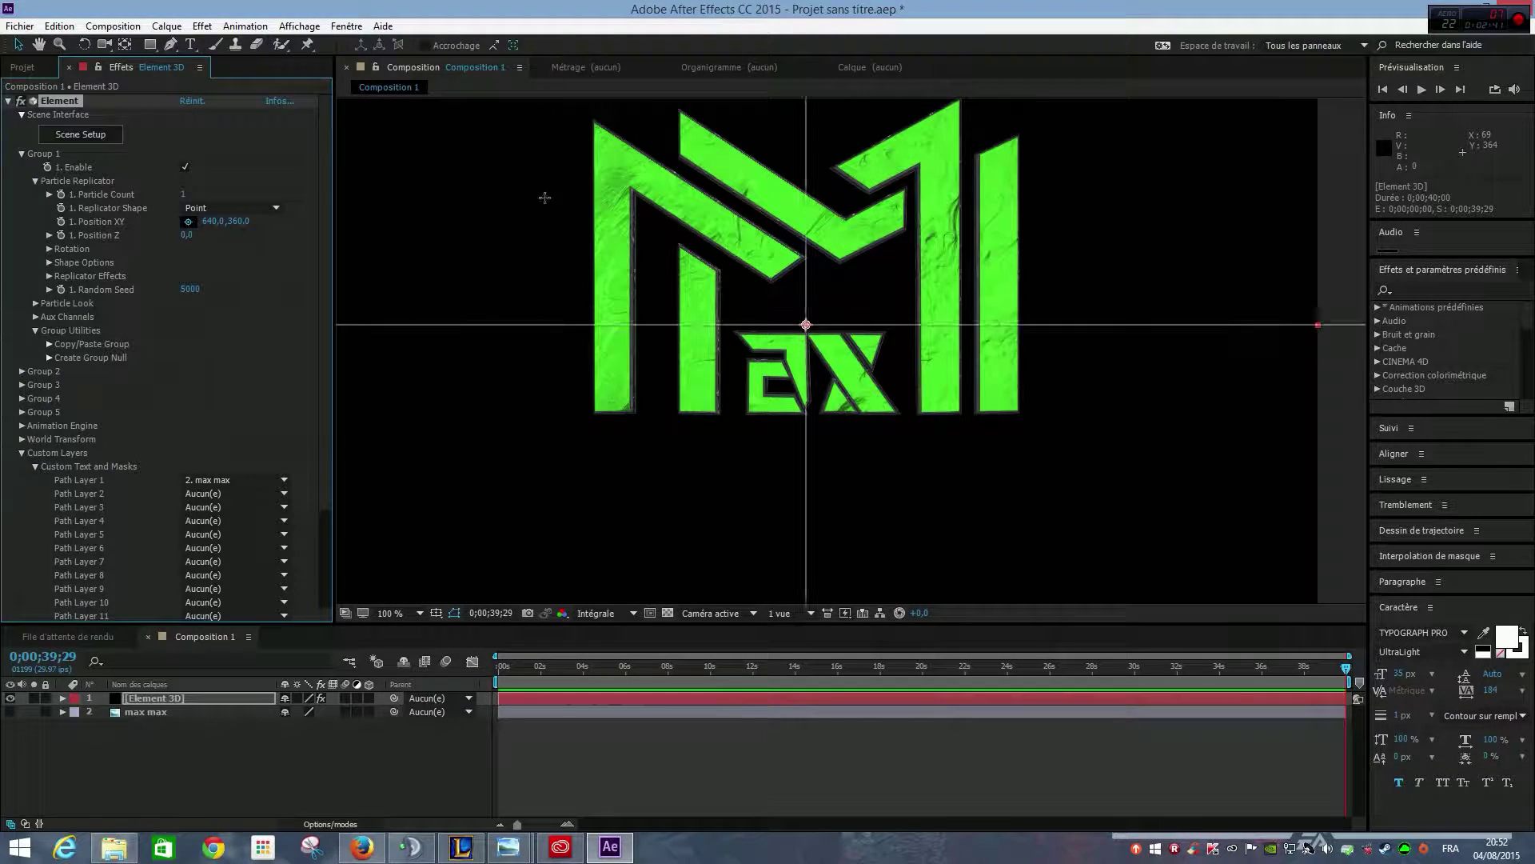
pyautogui.click(19, 44)
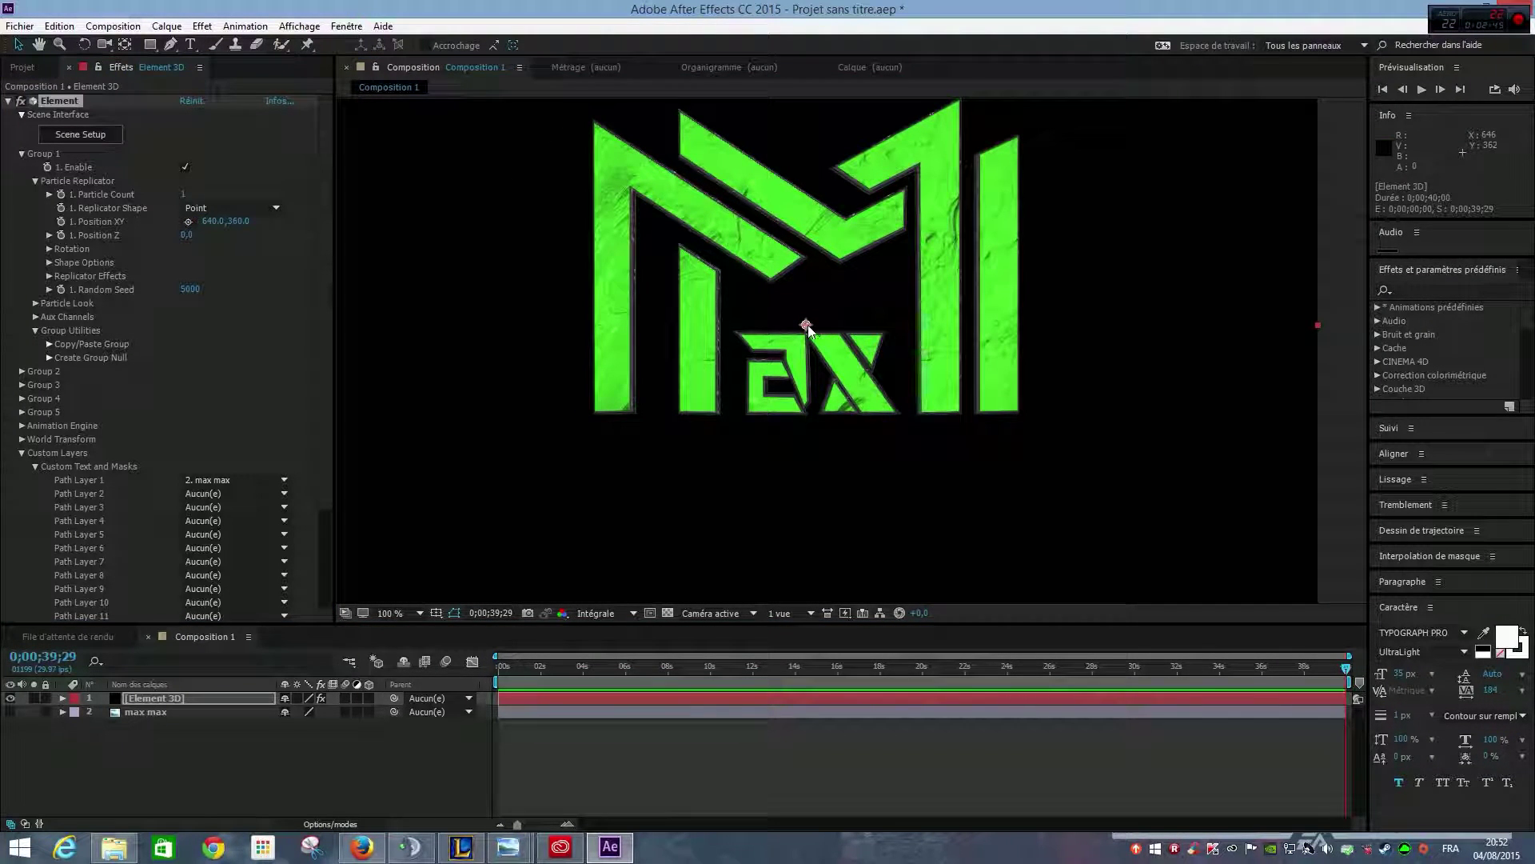
pyautogui.moveTo(807, 328); pyautogui.dragTo(817, 372)
pyautogui.scroll(-2, 820, 374)
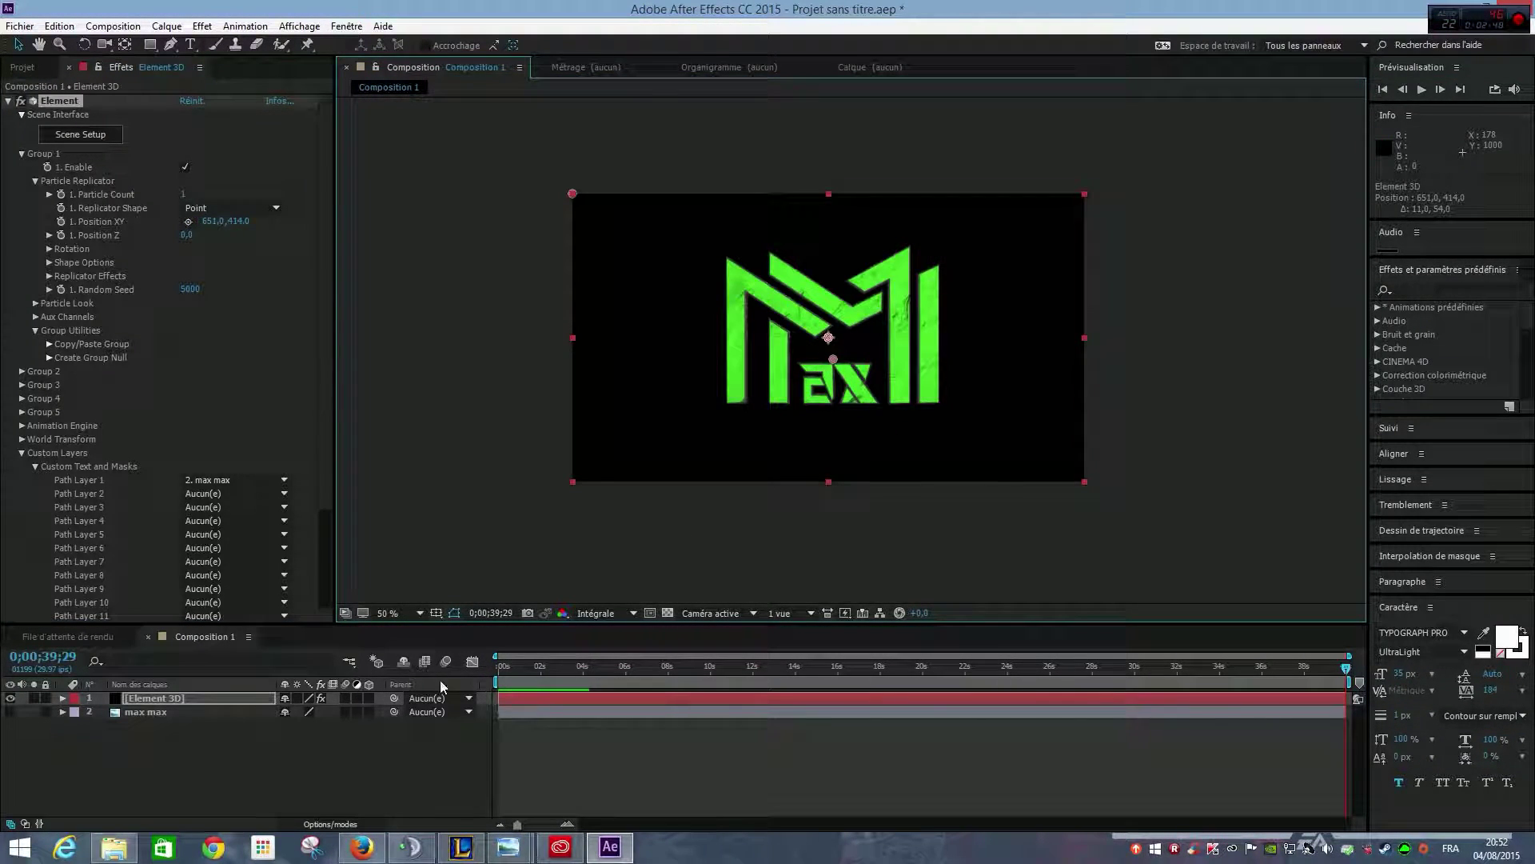
# Step: Show the title/action safe guides and nudge the logo up to Position XY of about 649, 402
pyautogui.click(438, 613)
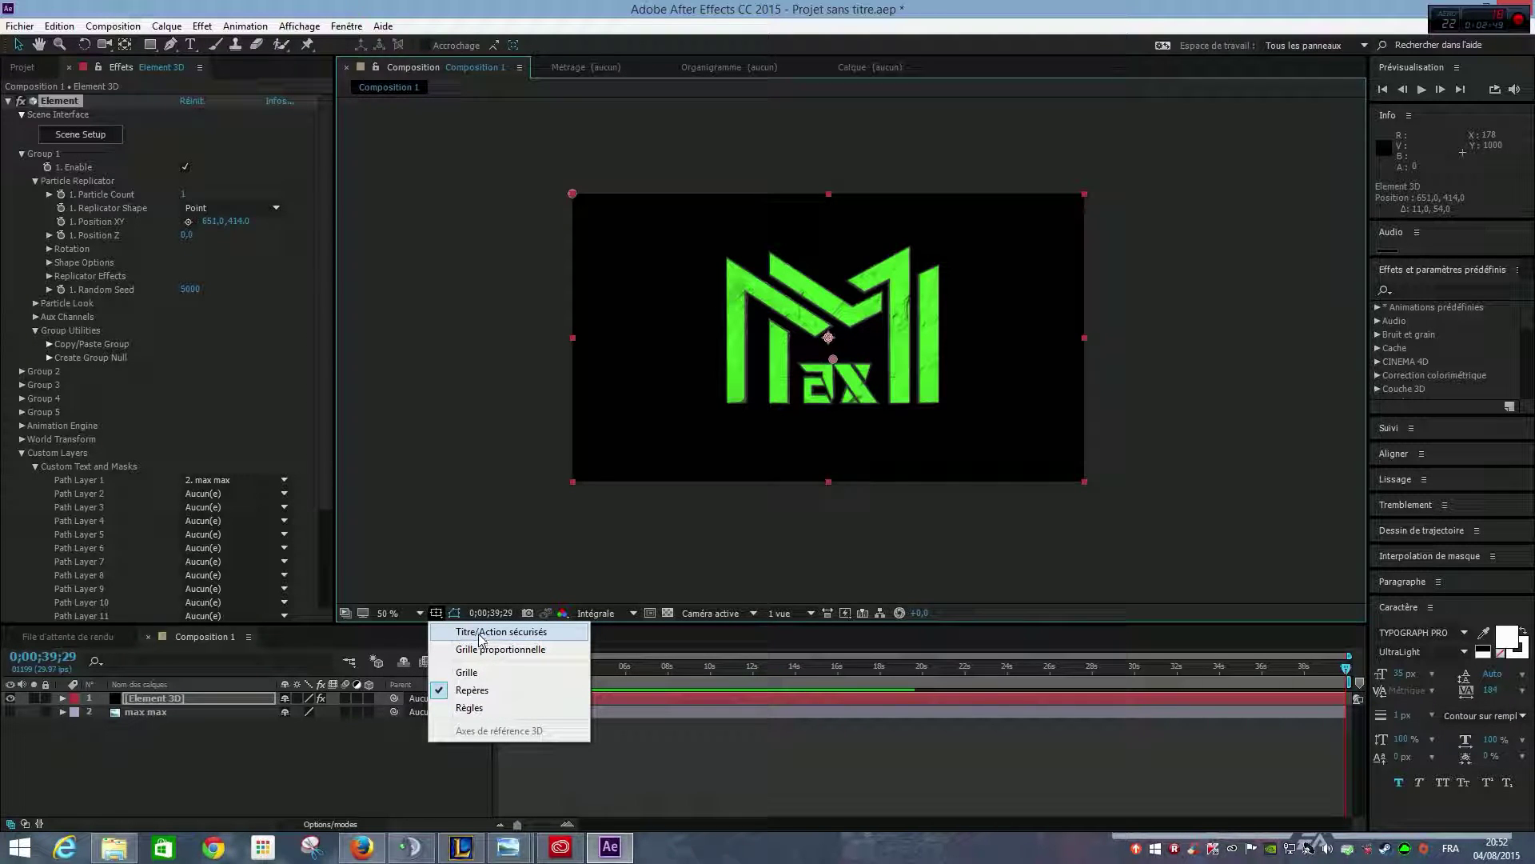
pyautogui.click(482, 633)
pyautogui.moveTo(832, 359); pyautogui.dragTo(832, 362)
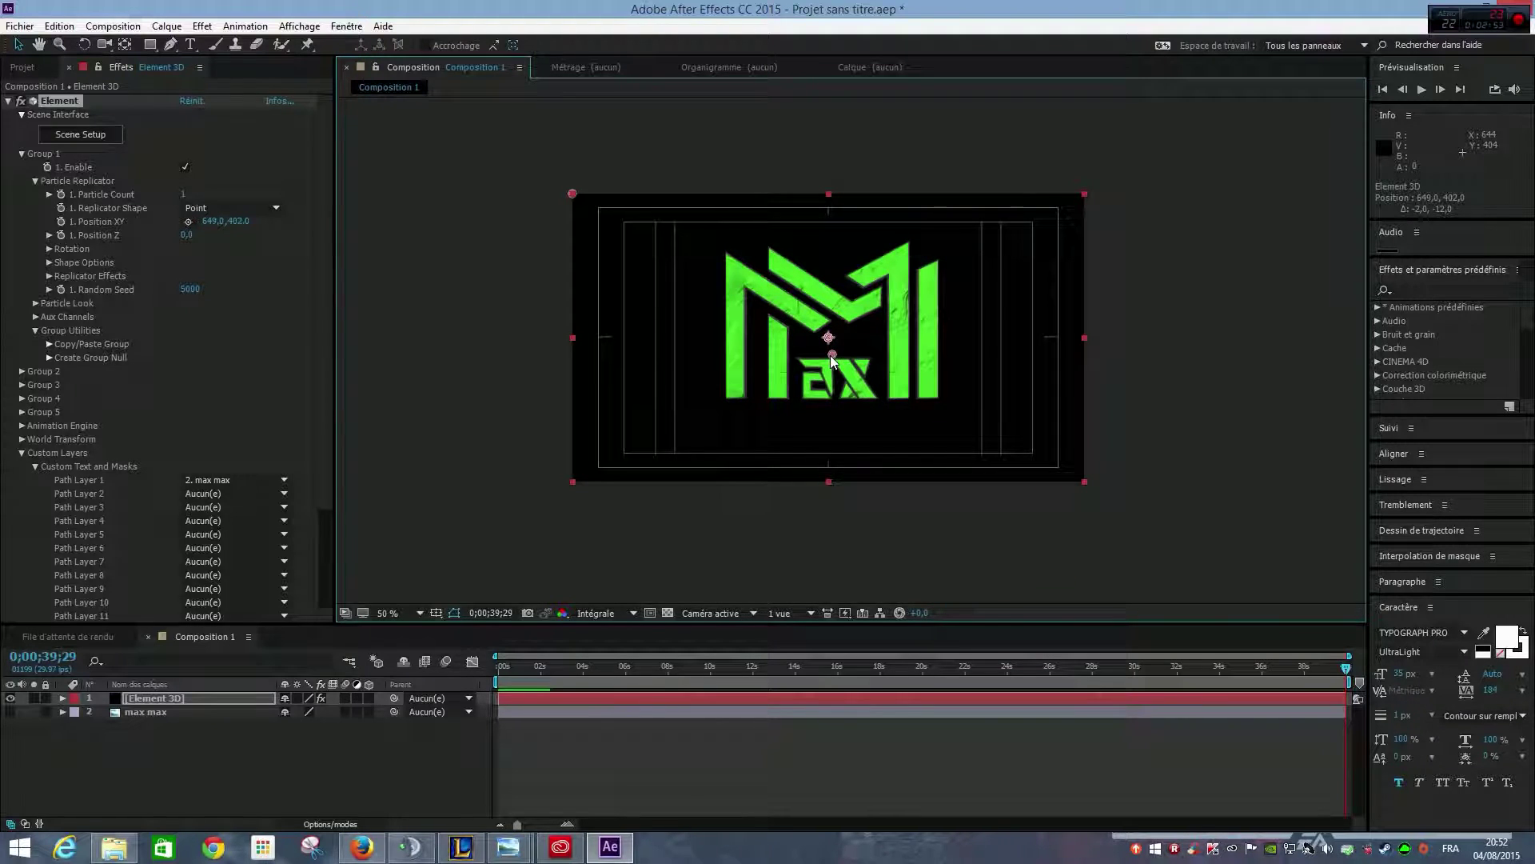
pyautogui.click(352, 302)
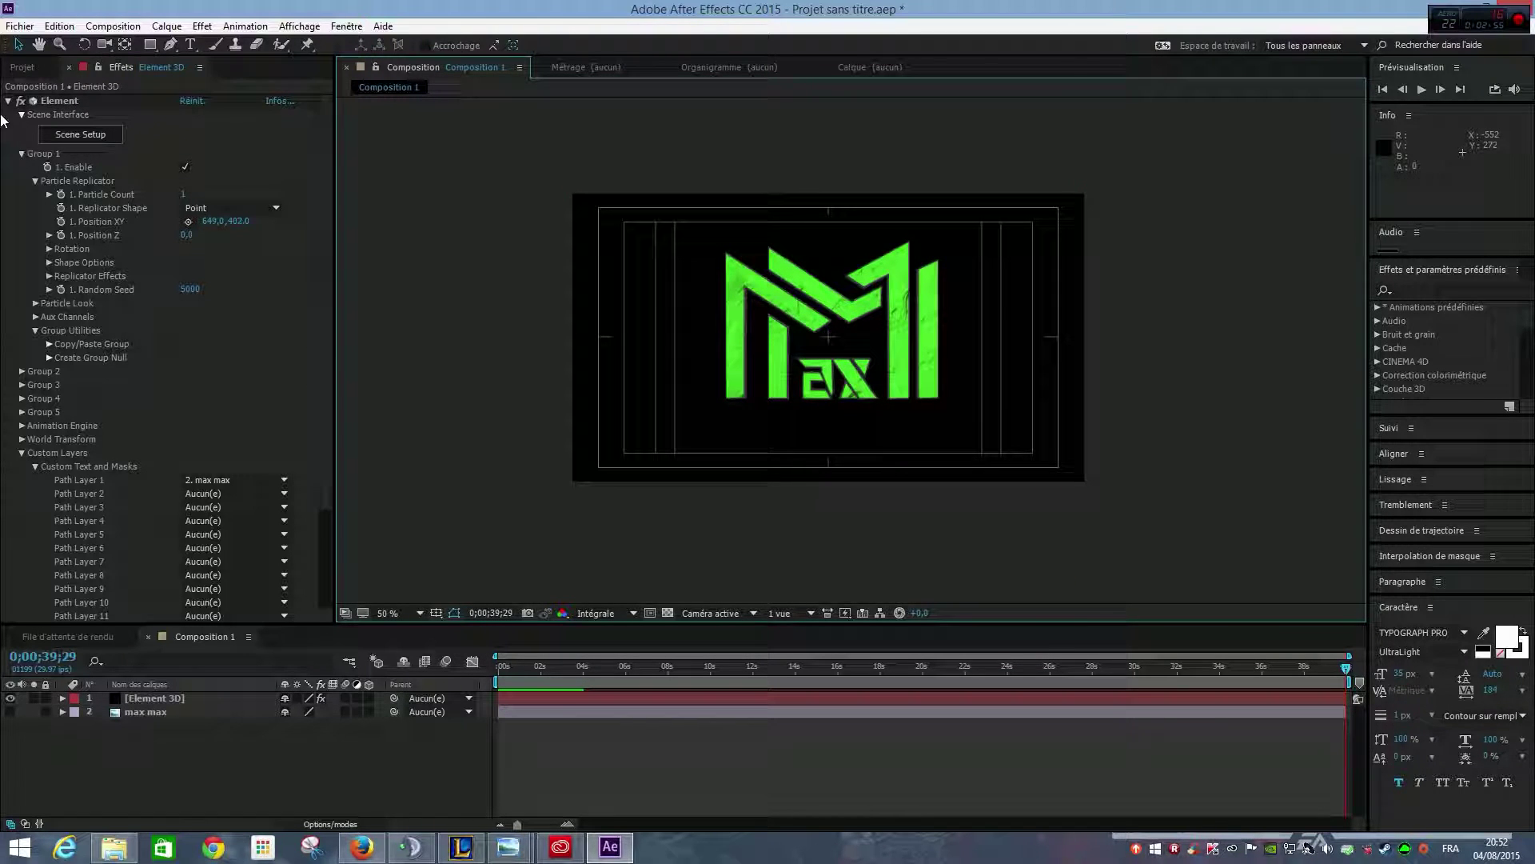
# Step: Create a two-node camera with the 35 mm preset
pyautogui.click(166, 26)
pyautogui.click(168, 26)
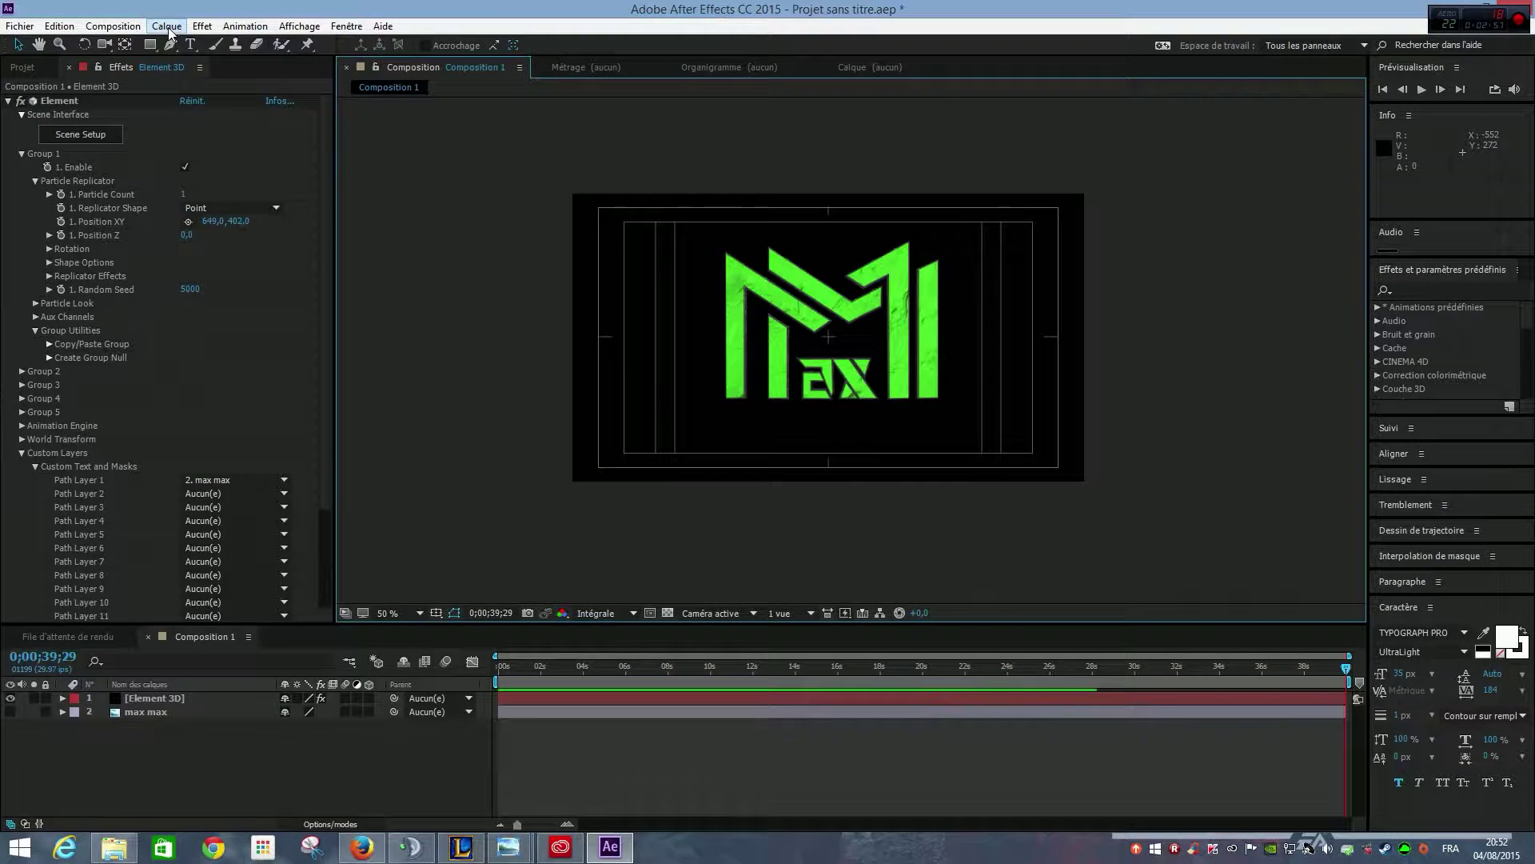
pyautogui.click(168, 26)
pyautogui.moveTo(191, 34)
pyautogui.click(552, 80)
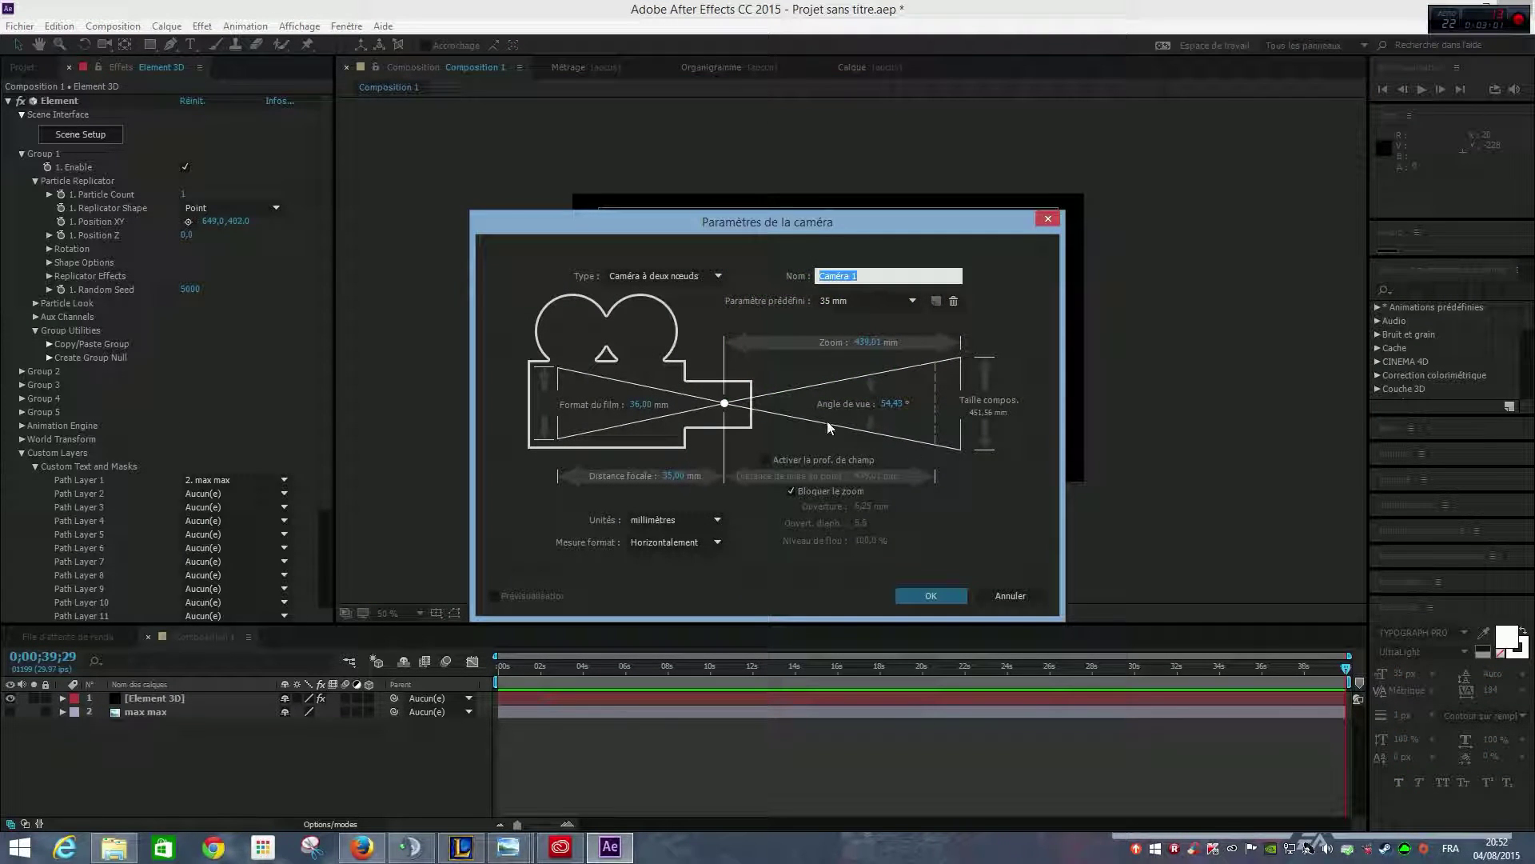
pyautogui.click(928, 596)
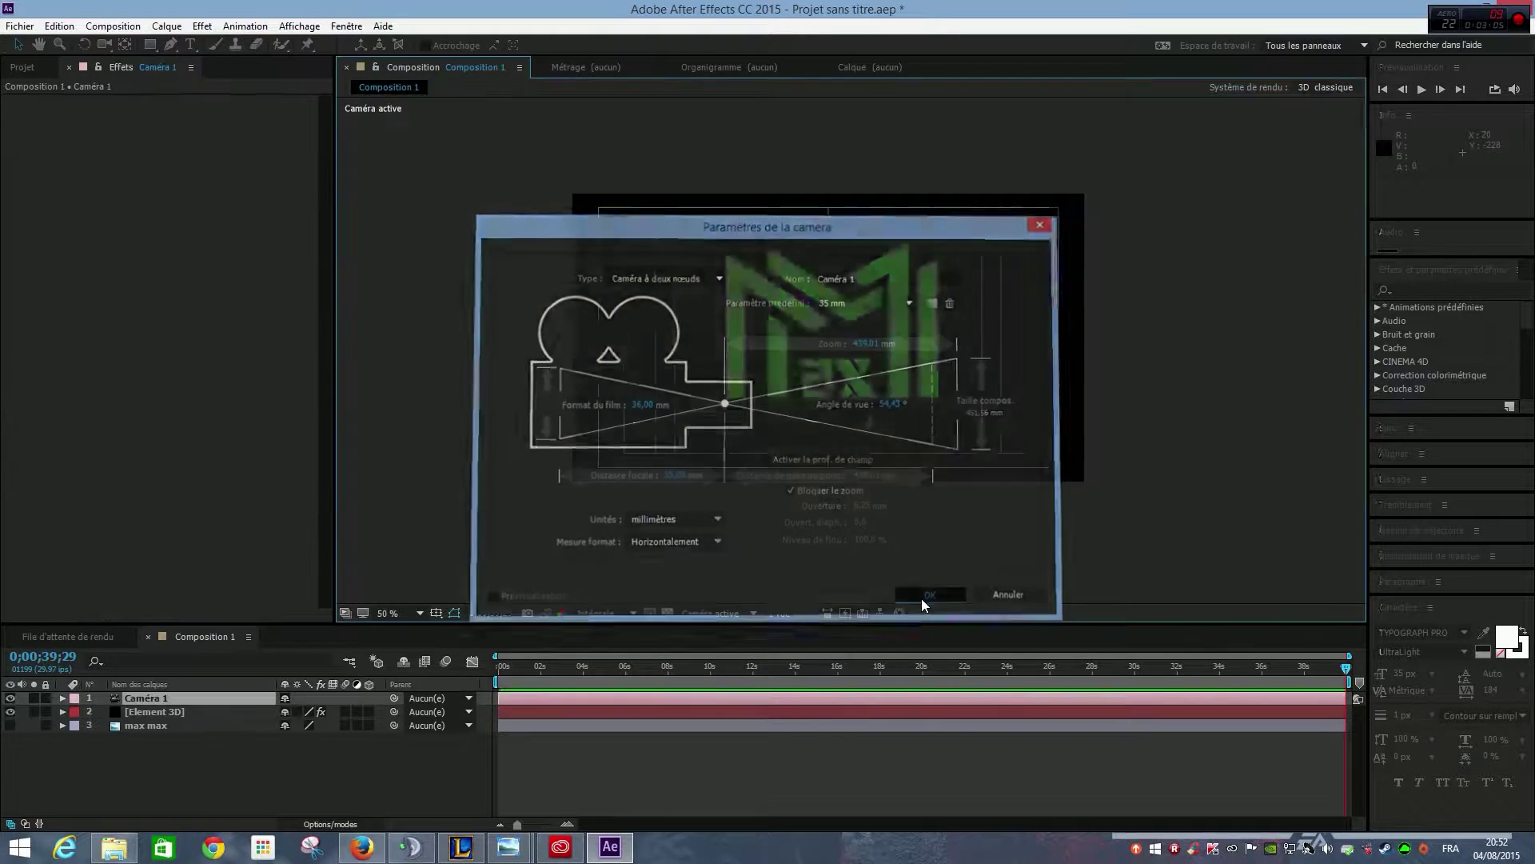
# Step: Orbit the camera with the camera tool to view the logo at a slight angle
pyautogui.click(104, 45)
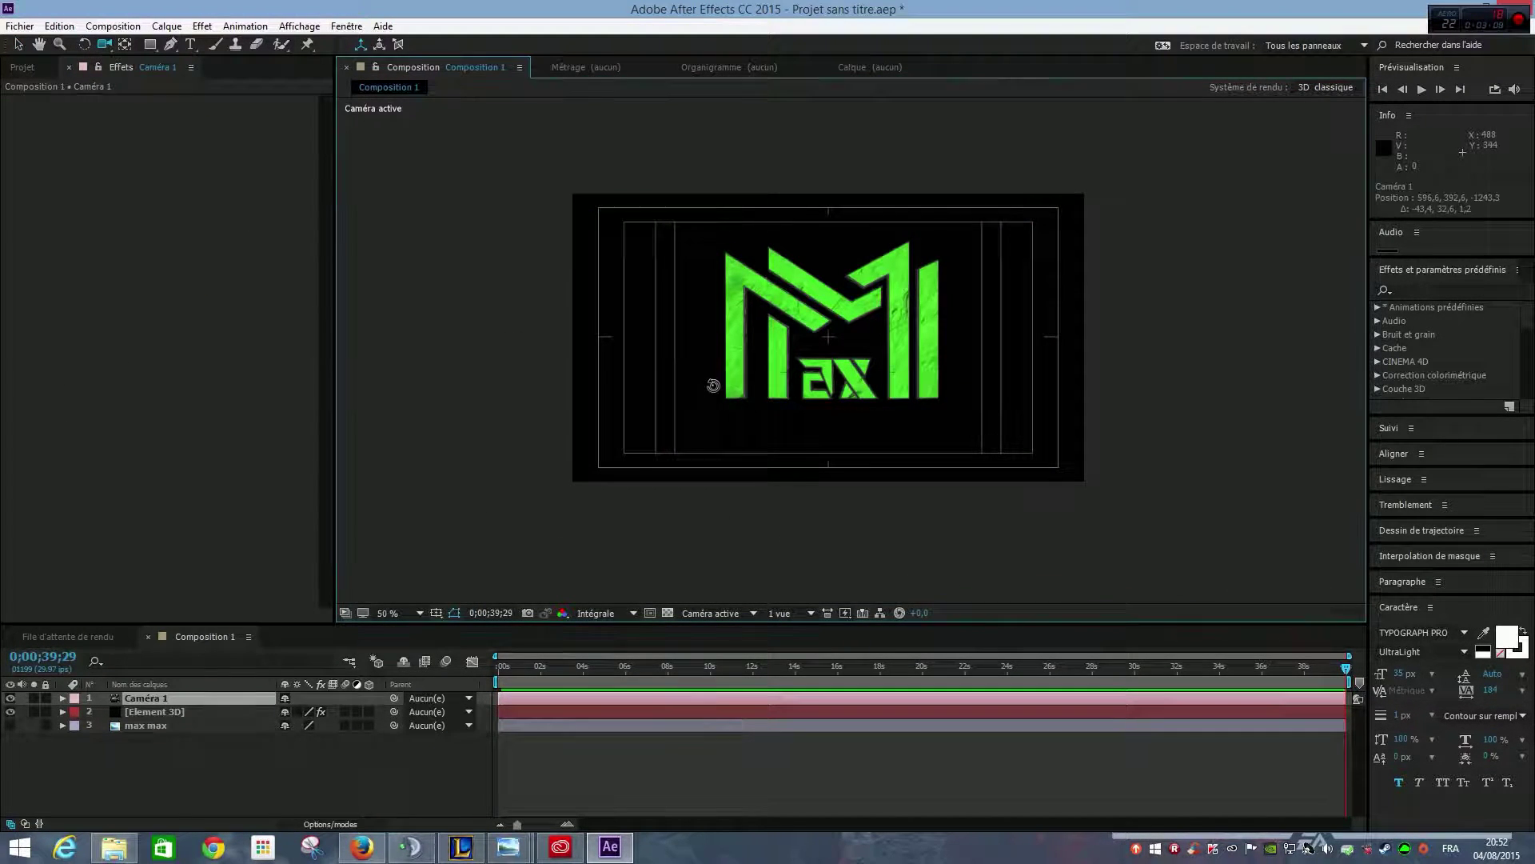
pyautogui.moveTo(712, 387)
pyautogui.mouseDown()
pyautogui.moveTo(891, 388)
pyautogui.moveTo(827, 428)
pyautogui.moveTo(685, 346)
pyautogui.moveTo(824, 416)
pyautogui.moveTo(648, 378)
pyautogui.moveTo(704, 408)
pyautogui.moveTo(724, 400)
pyautogui.mouseUp()
pyautogui.scroll(3, 795, 344)
pyautogui.scroll(-2, 904, 344)
pyautogui.moveTo(932, 347); pyautogui.dragTo(895, 280)
pyautogui.click(217, 753)
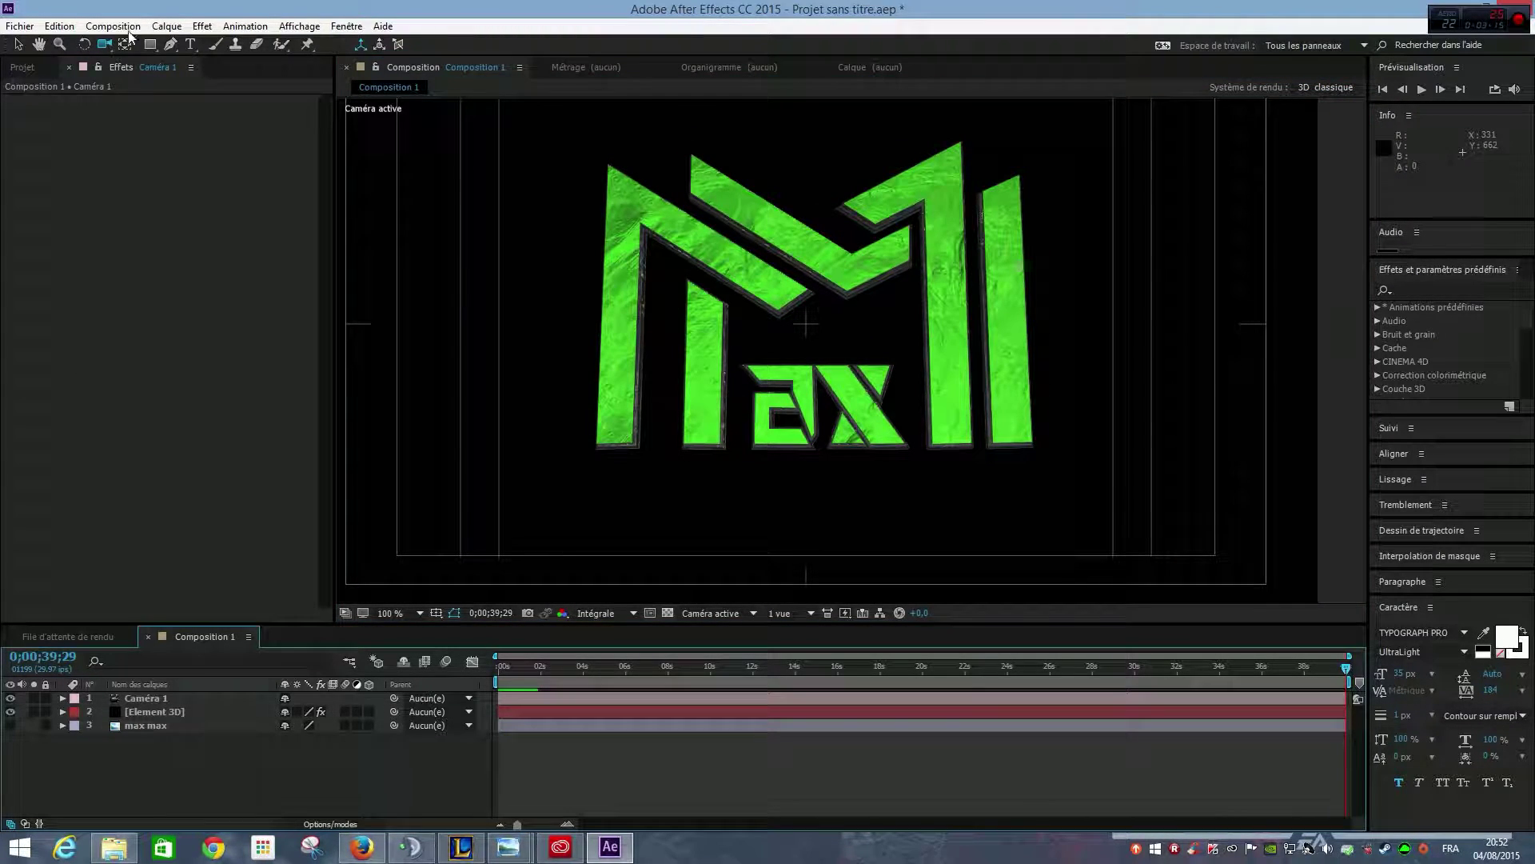
# Step: Create a black 1280 × 720 px solid named BG and place it below all other layers
pyautogui.click(167, 26)
pyautogui.moveTo(192, 37)
pyautogui.click(551, 59)
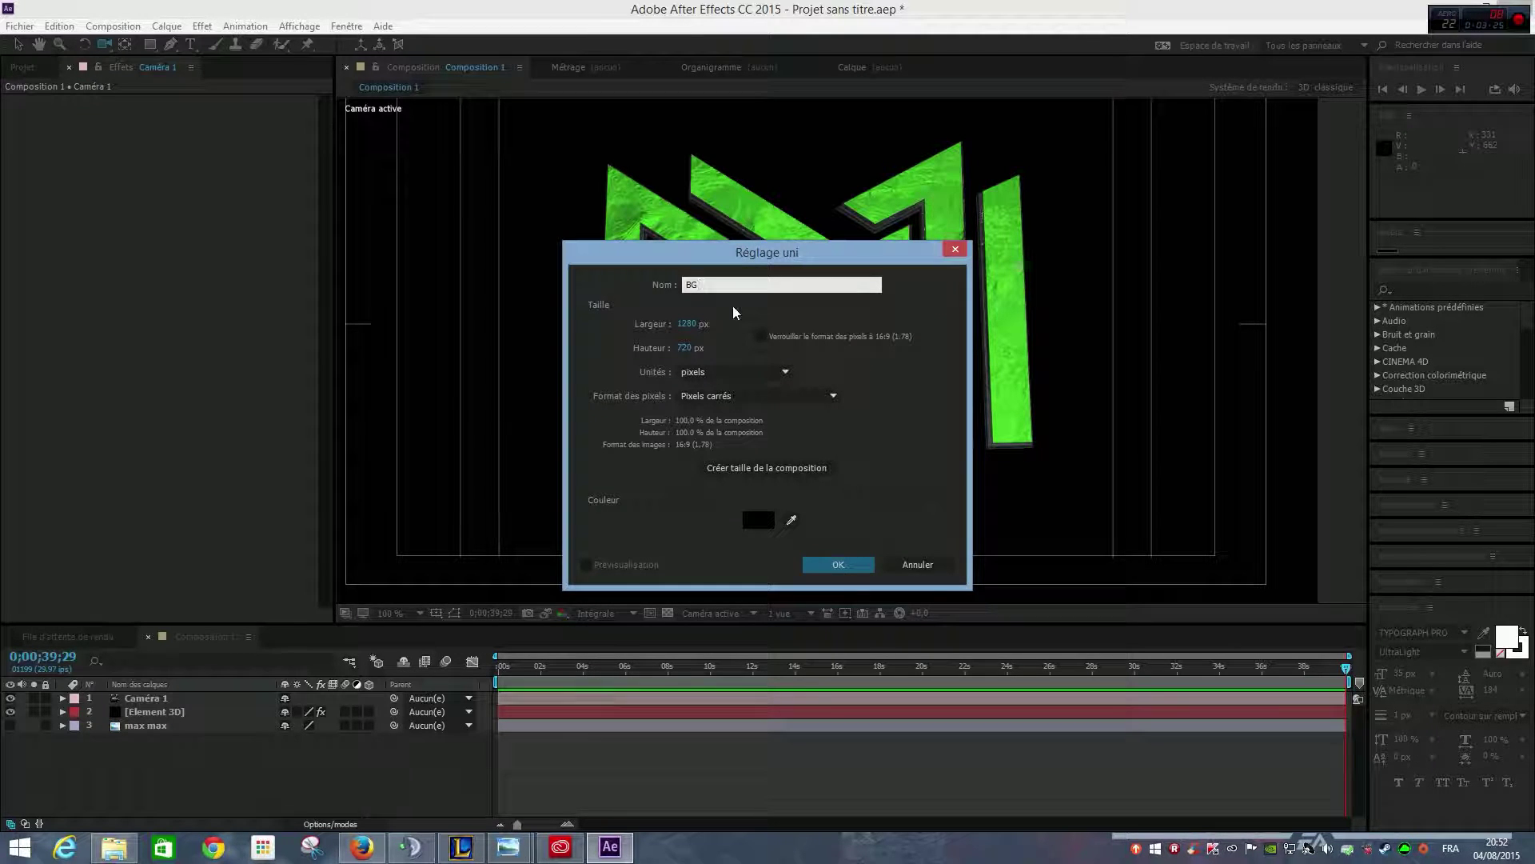
pyautogui.click(819, 568)
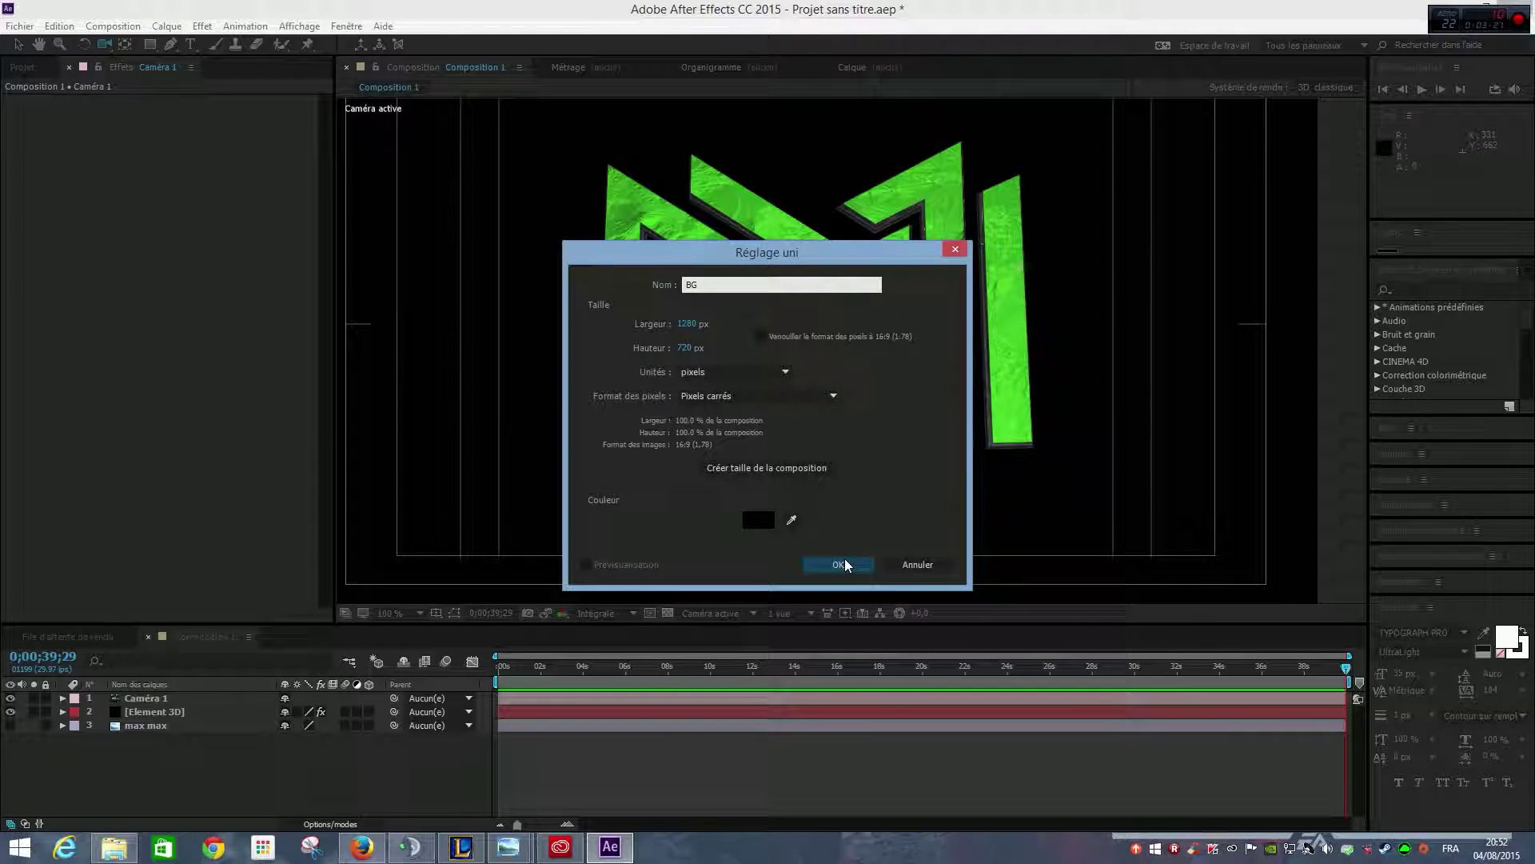
pyautogui.moveTo(141, 697); pyautogui.dragTo(136, 742)
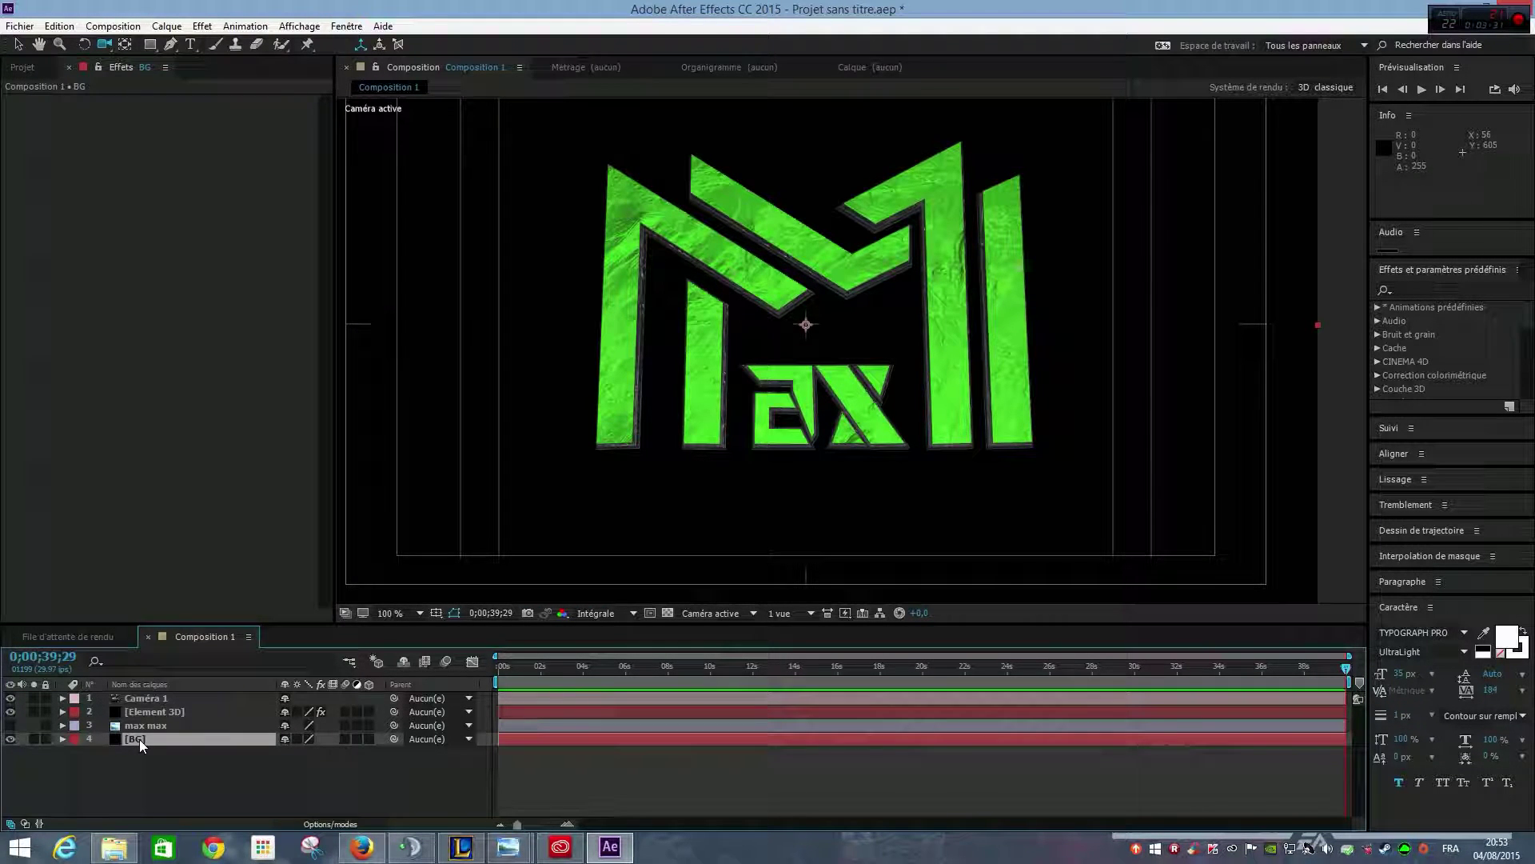
pyautogui.rightClick(139, 739)
pyautogui.click(134, 741)
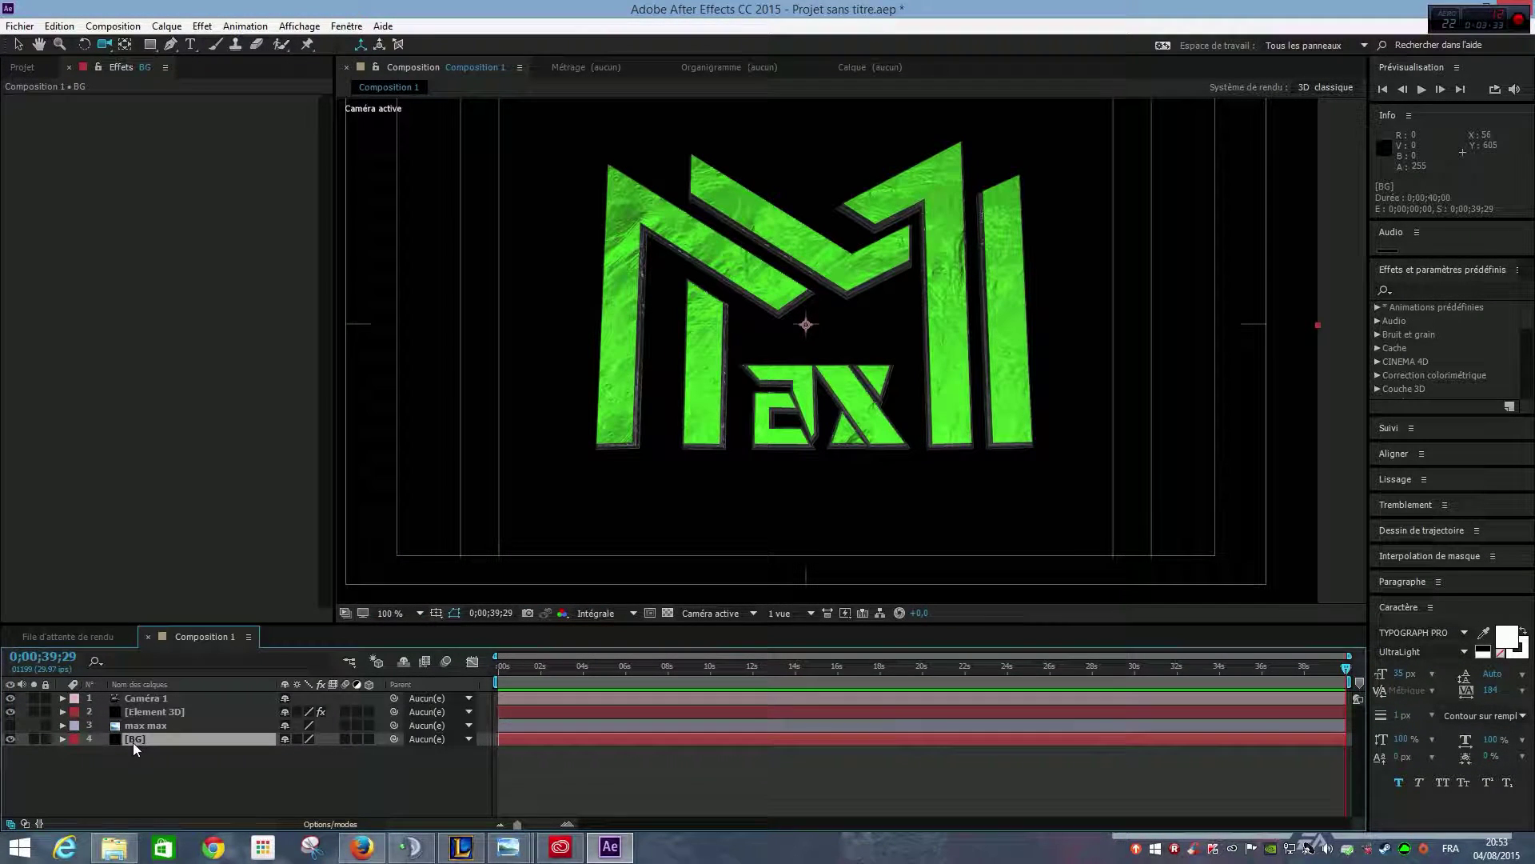
# Step: Delete the BG solid layer
pyautogui.click(164, 27)
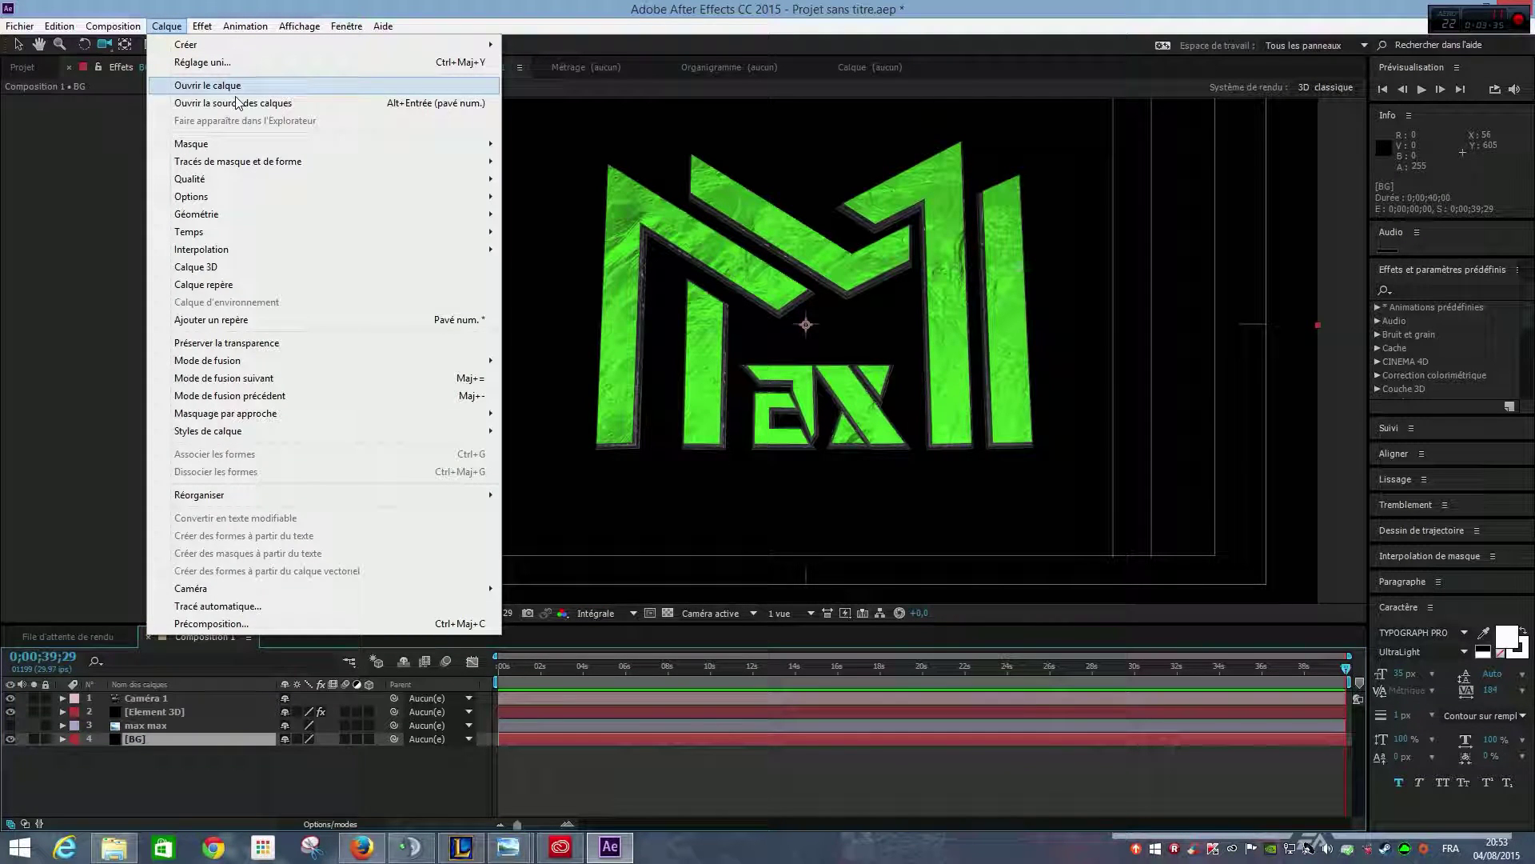
pyautogui.moveTo(245, 170)
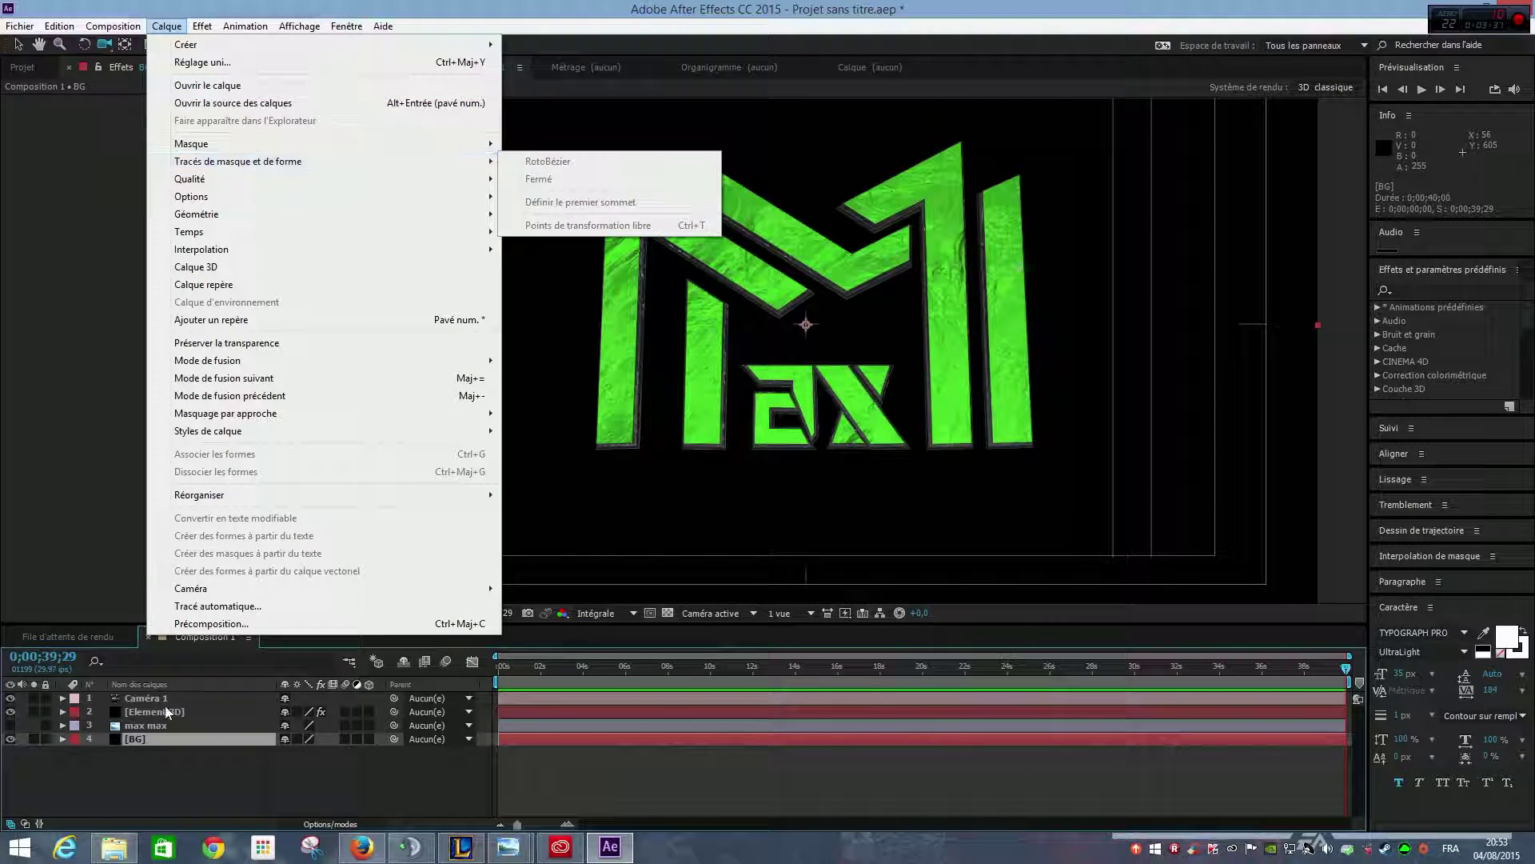
pyautogui.click(146, 745)
pyautogui.press('Delete')
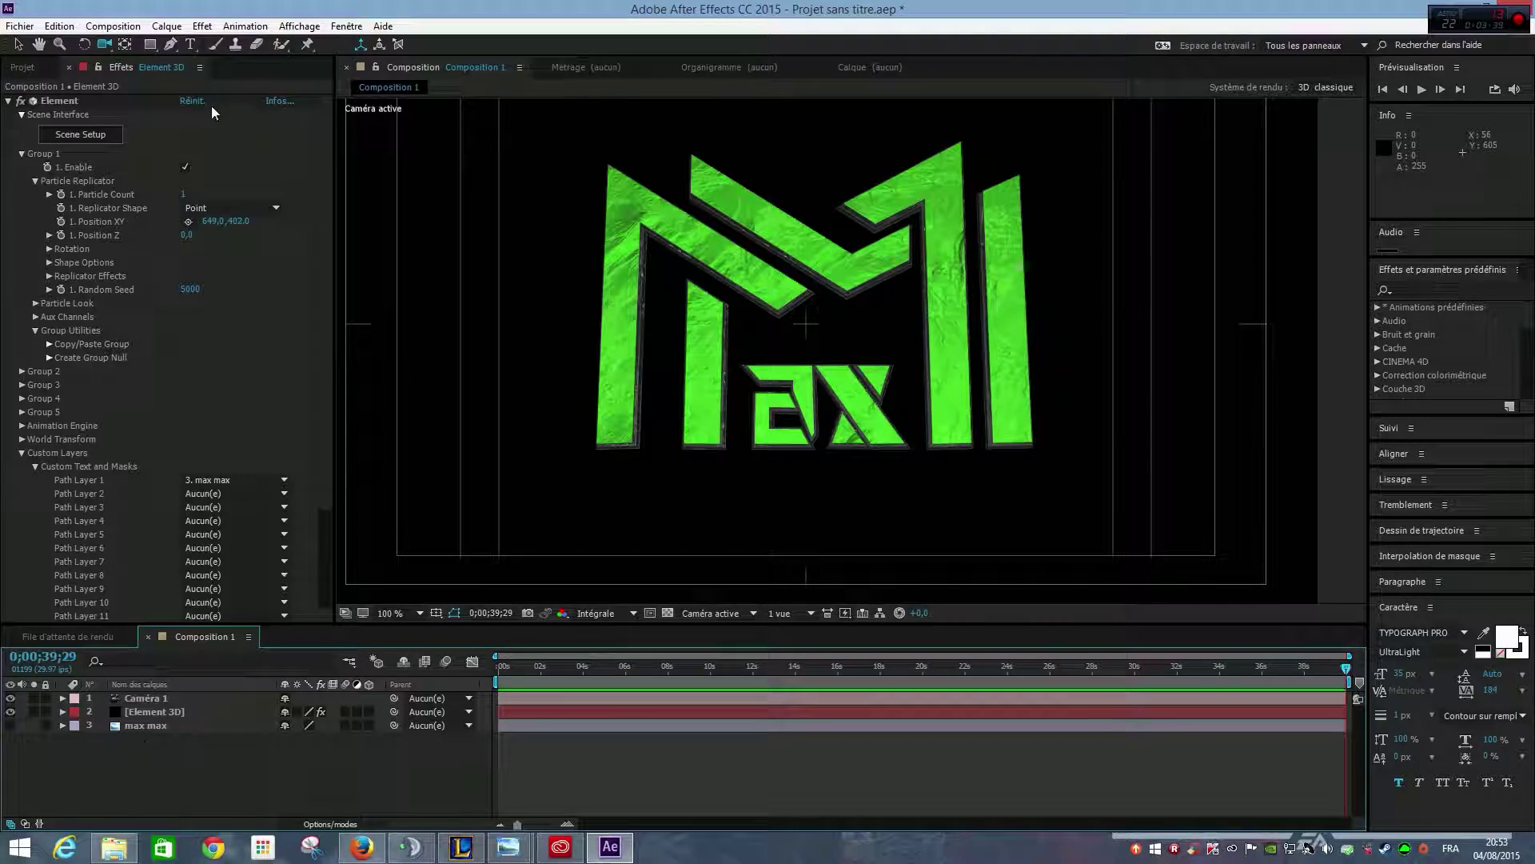
# Step: Create a 1280 × 720 px solid in green 44BE27, sampled from the logo's surface
pyautogui.click(167, 26)
pyautogui.moveTo(240, 45)
pyautogui.click(603, 73)
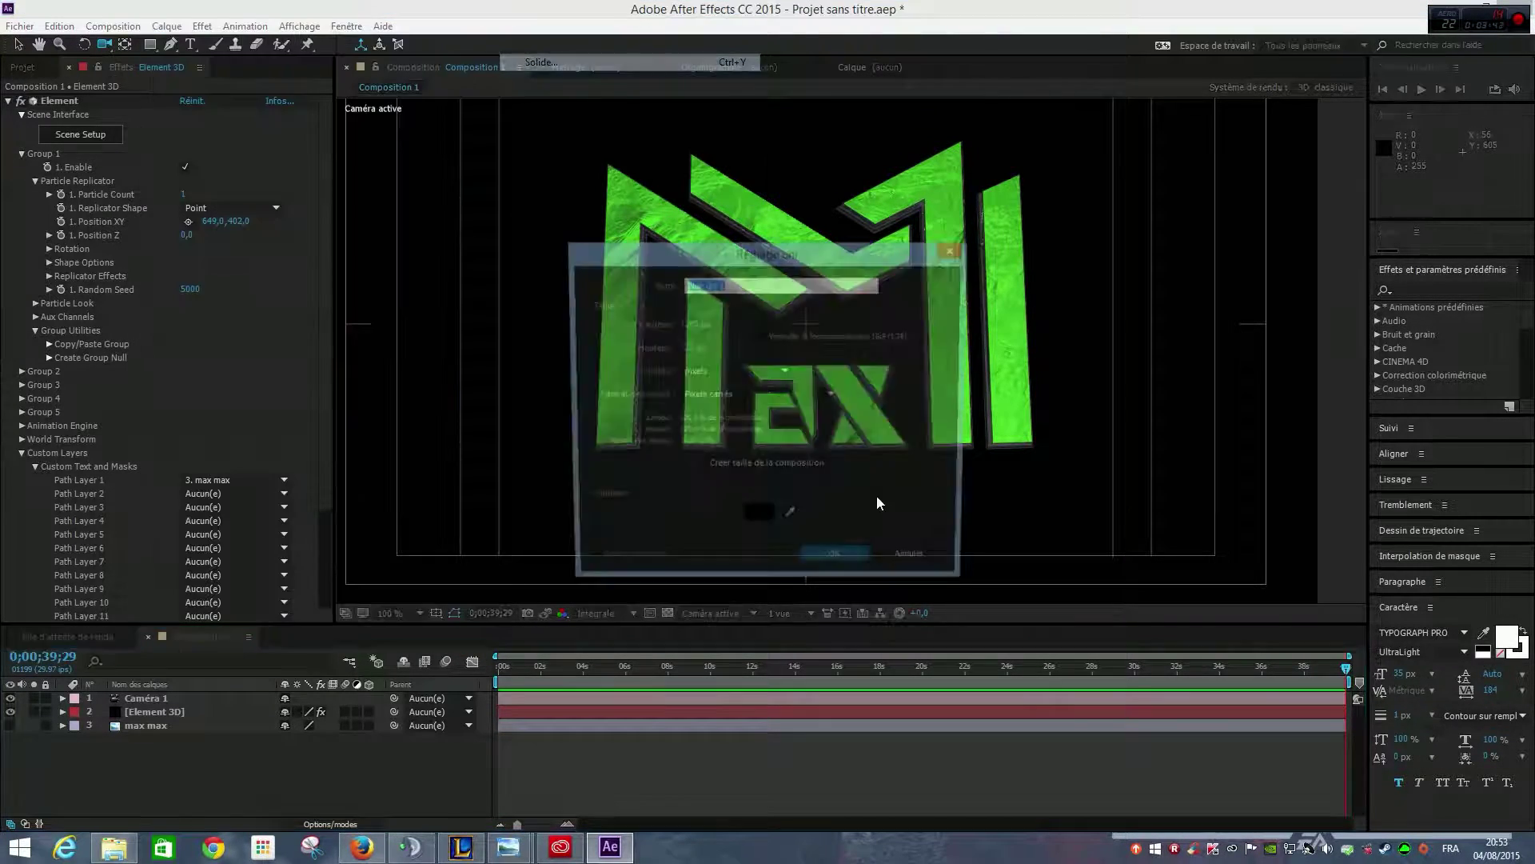
pyautogui.click(764, 520)
pyautogui.click(568, 553)
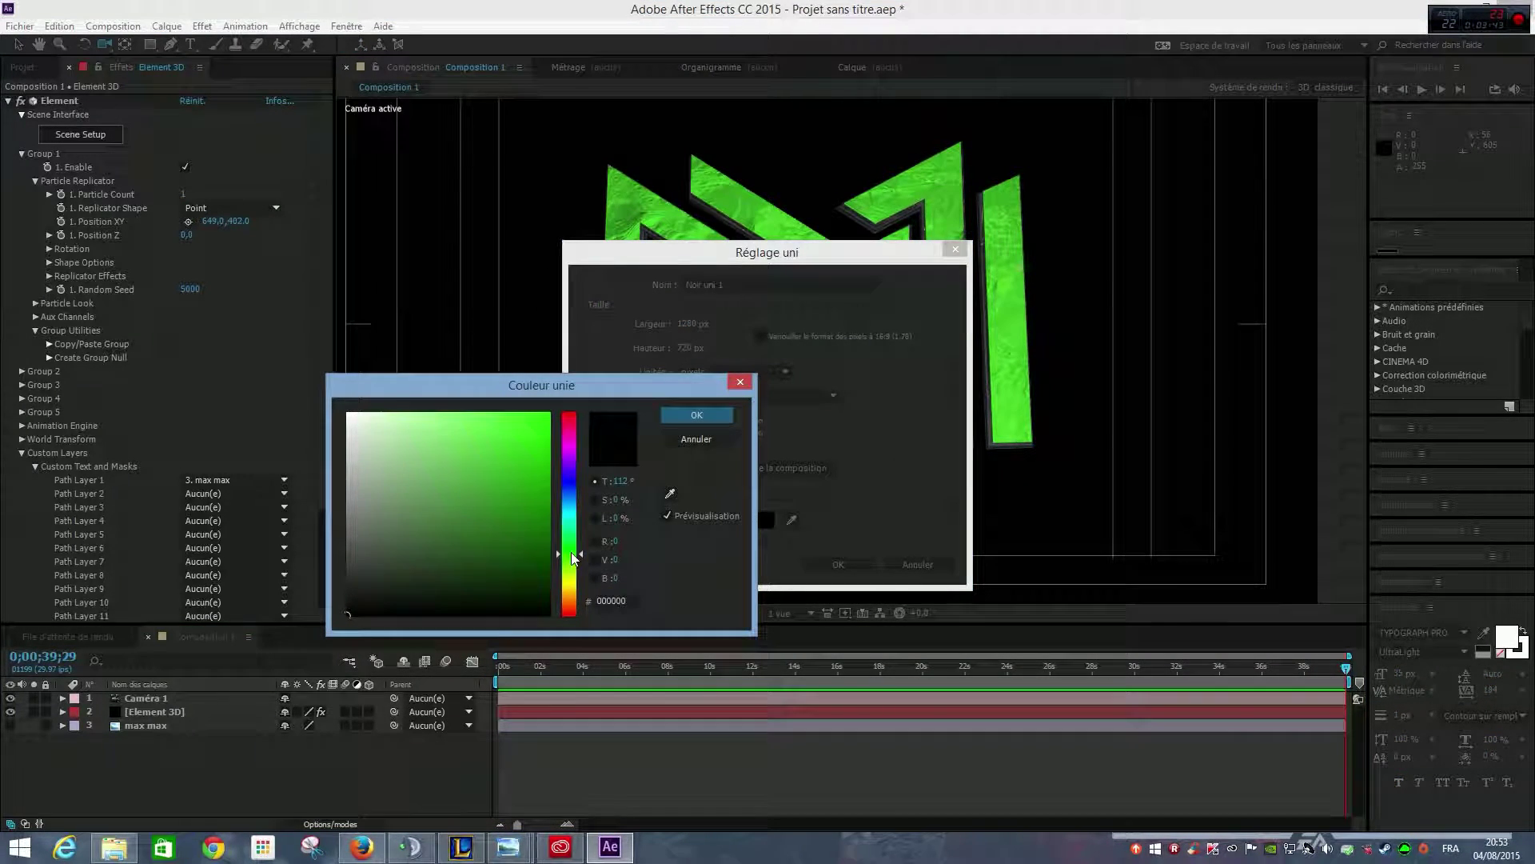
pyautogui.click(510, 446)
pyautogui.moveTo(504, 443); pyautogui.dragTo(502, 451)
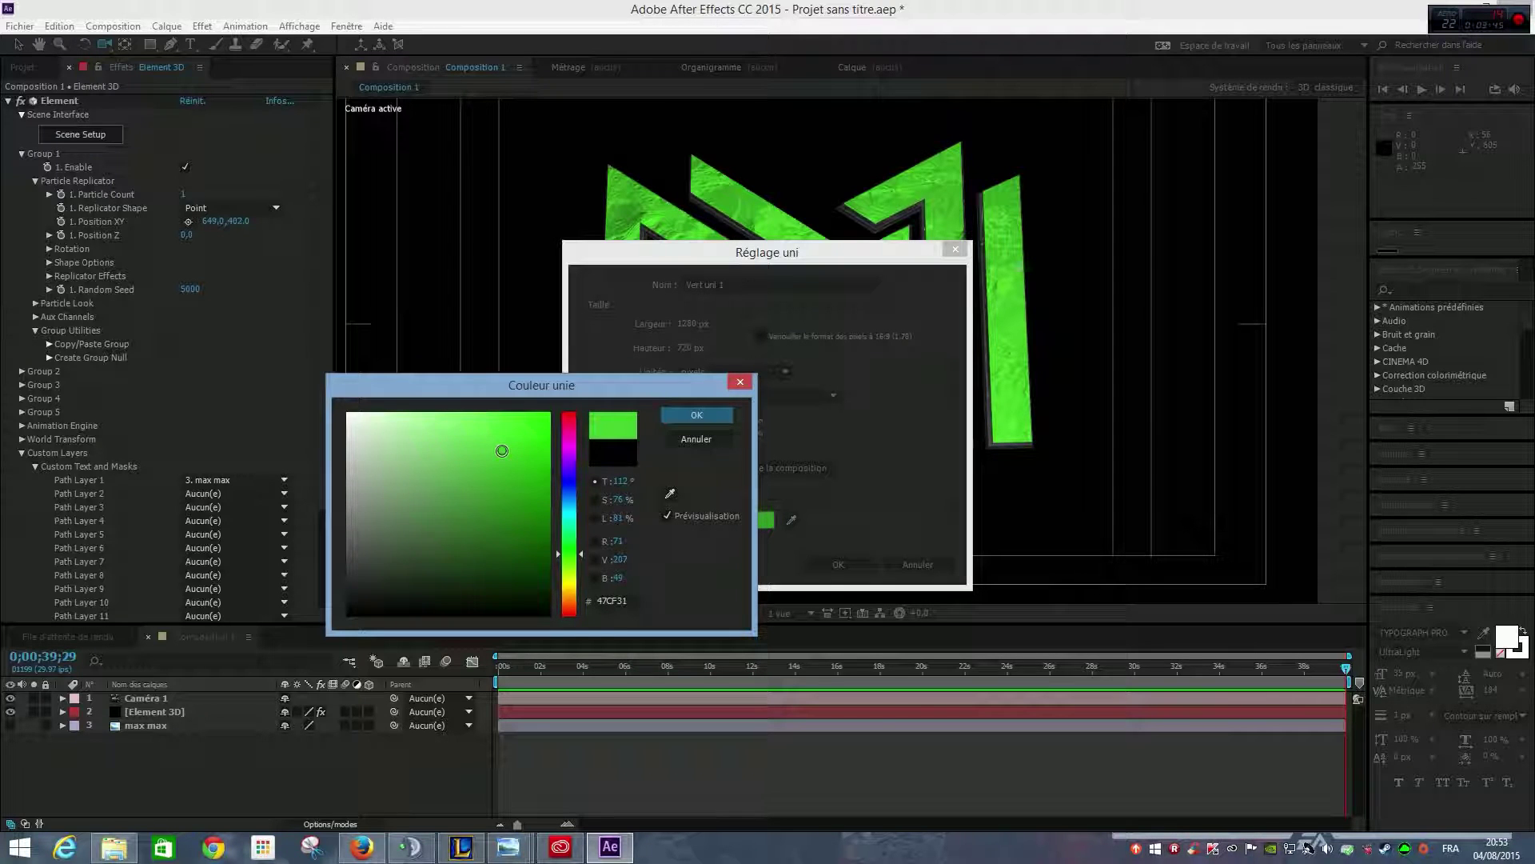
pyautogui.click(669, 495)
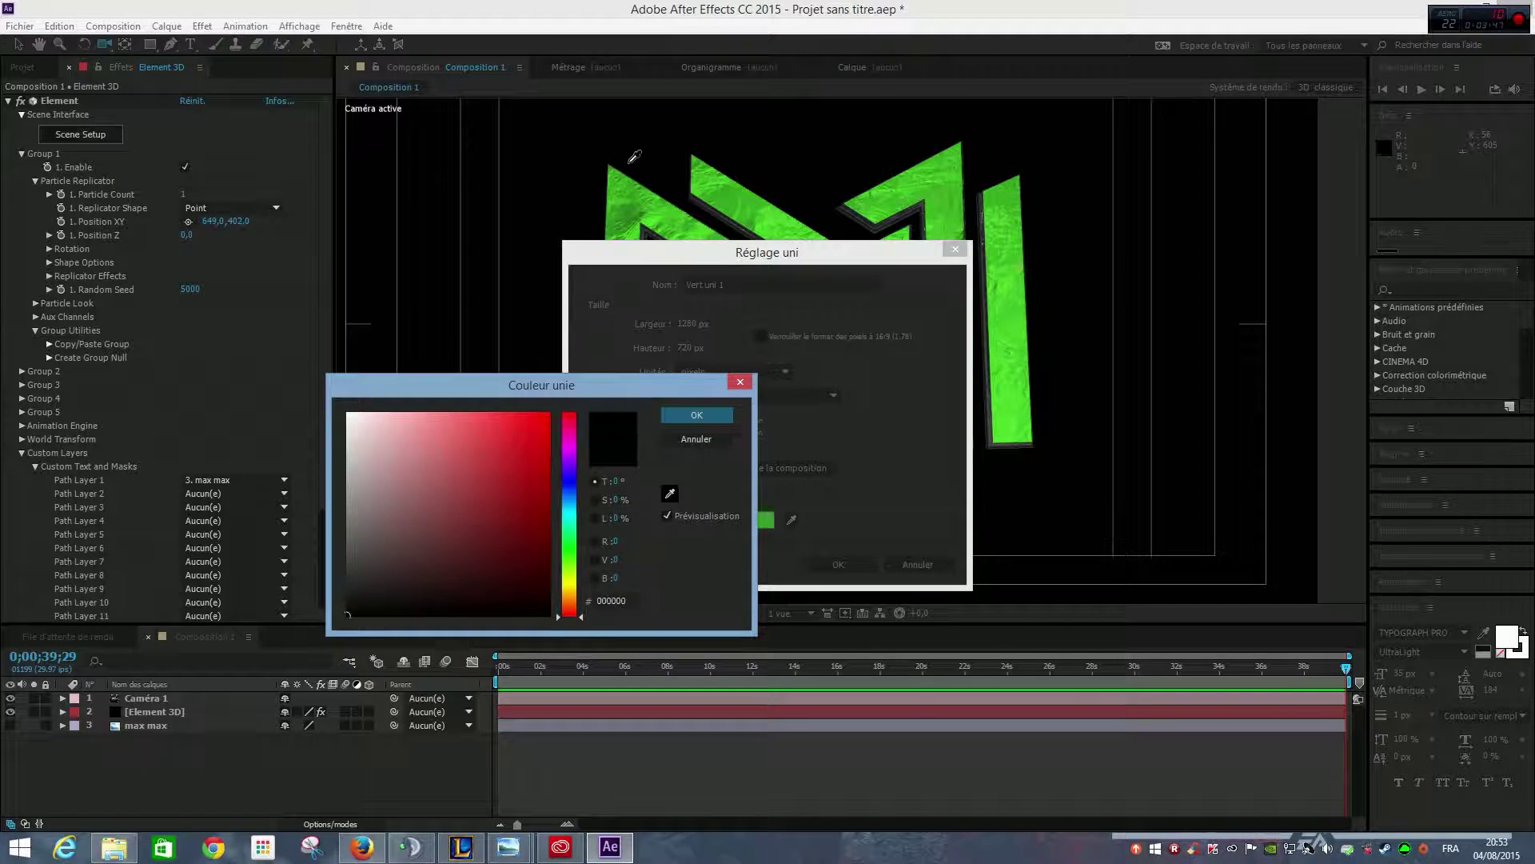
pyautogui.click(664, 210)
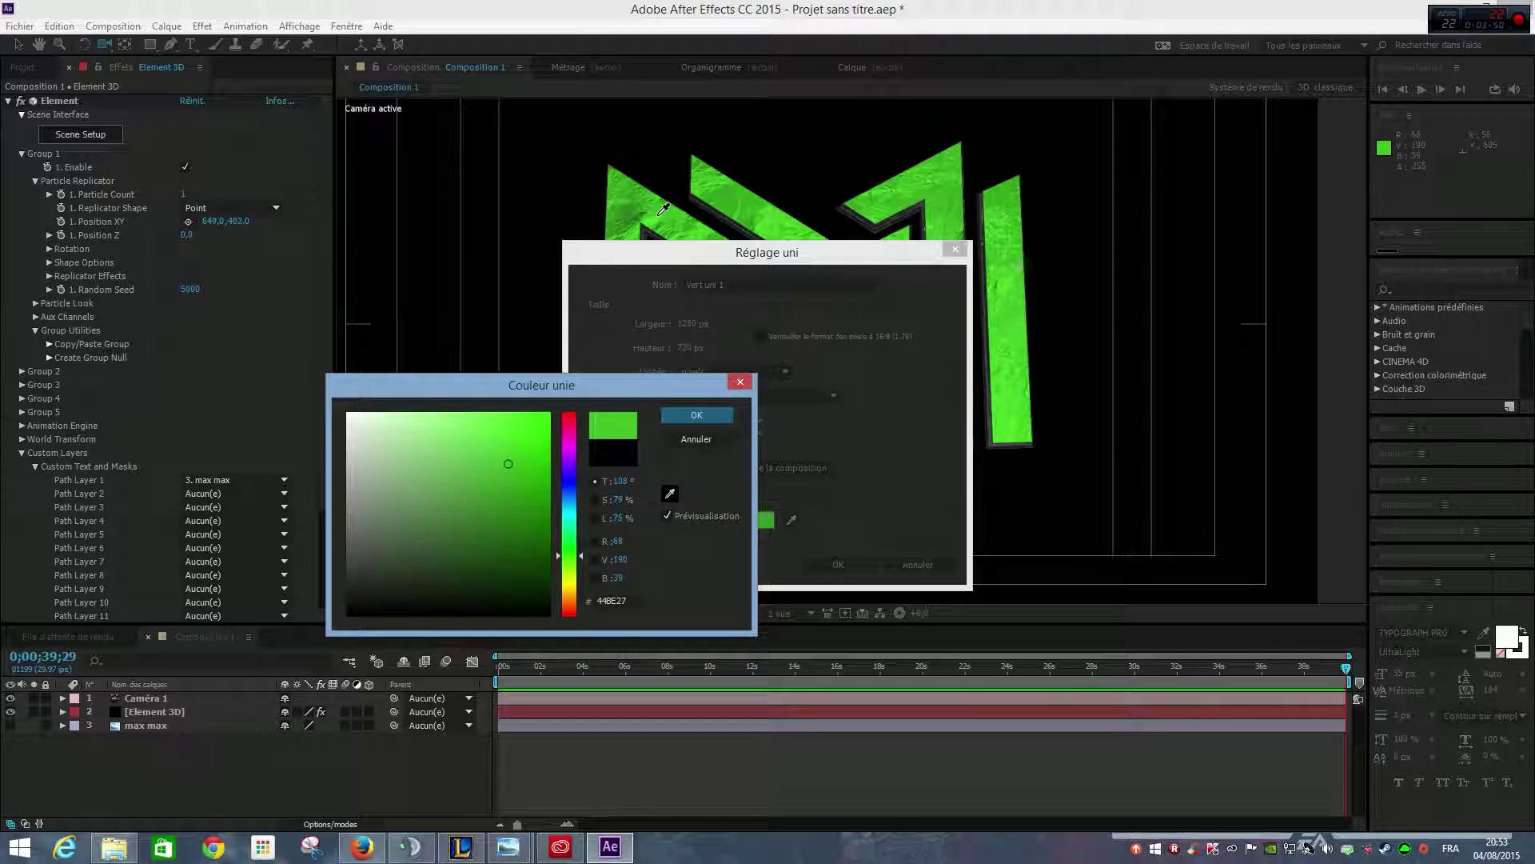
pyautogui.click(683, 414)
pyautogui.click(840, 565)
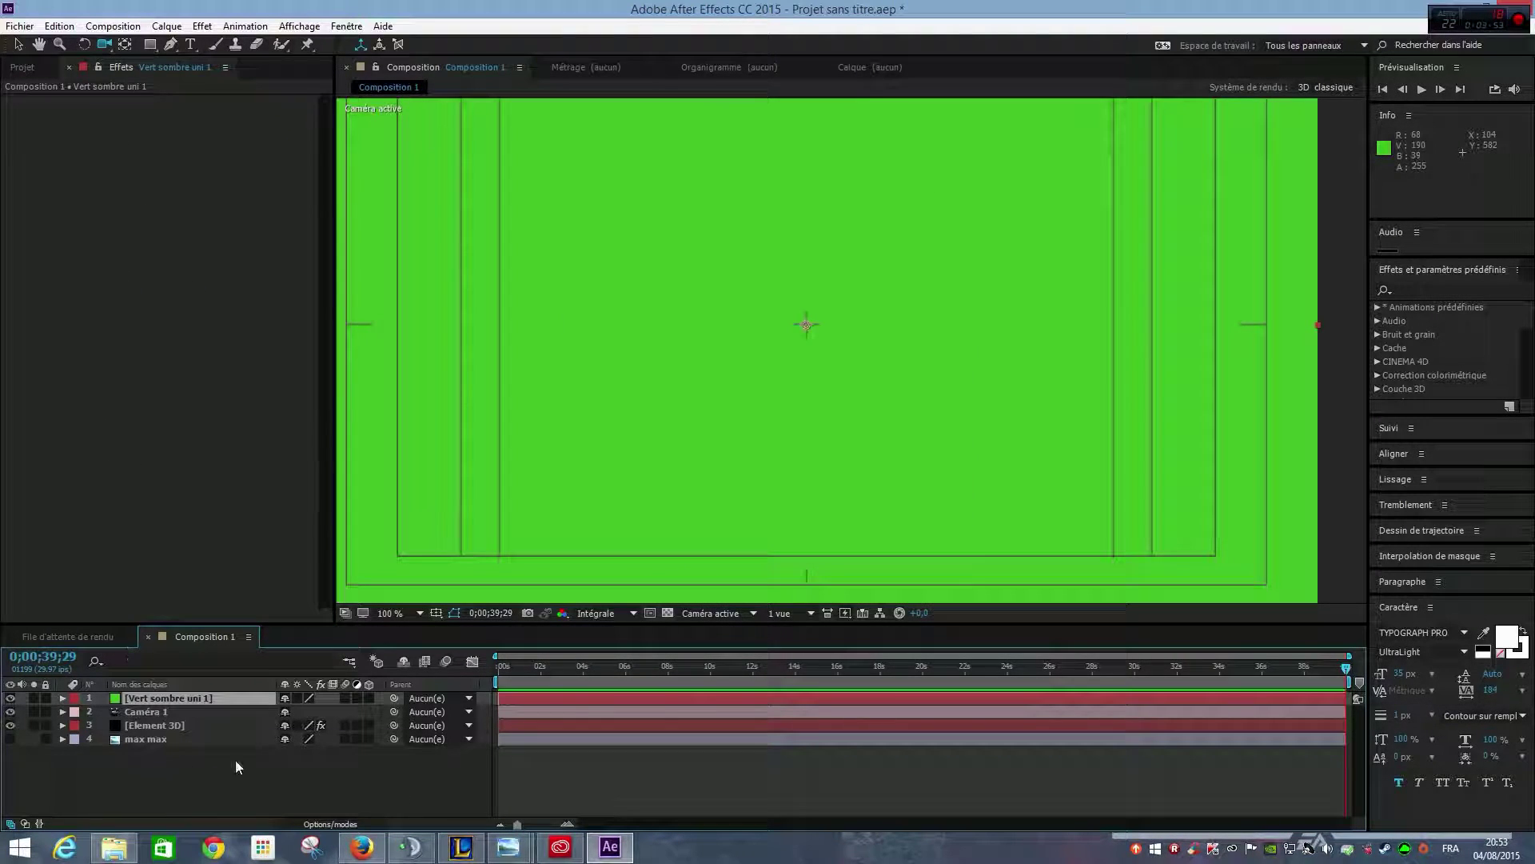
# Step: Place the green solid below all other layers and orbit the camera to a nearly frontal view of the logo
pyautogui.moveTo(191, 698); pyautogui.dragTo(157, 752)
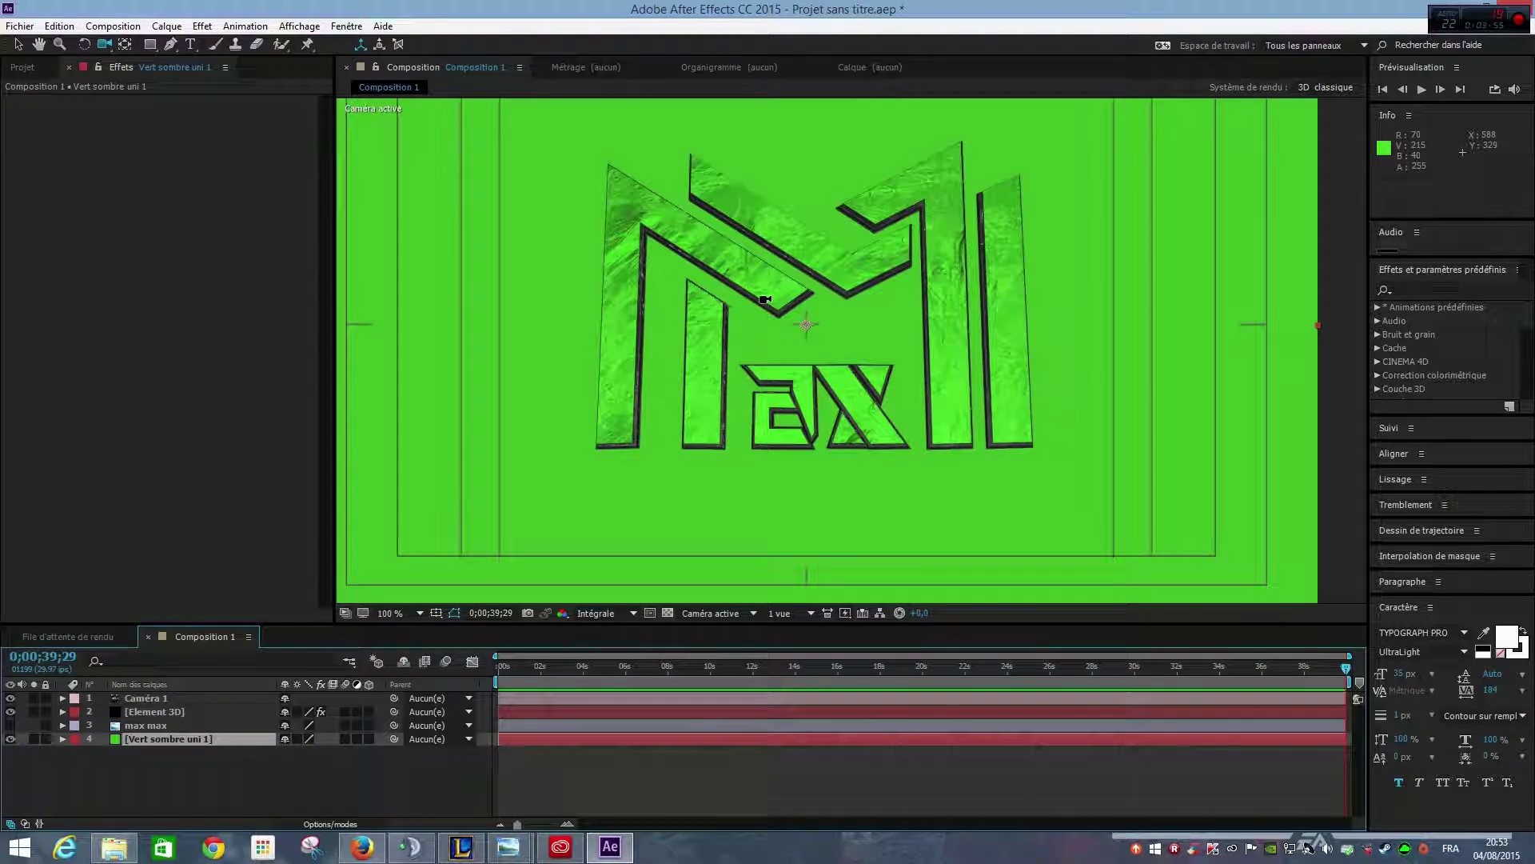
pyautogui.moveTo(766, 299); pyautogui.dragTo(712, 355)
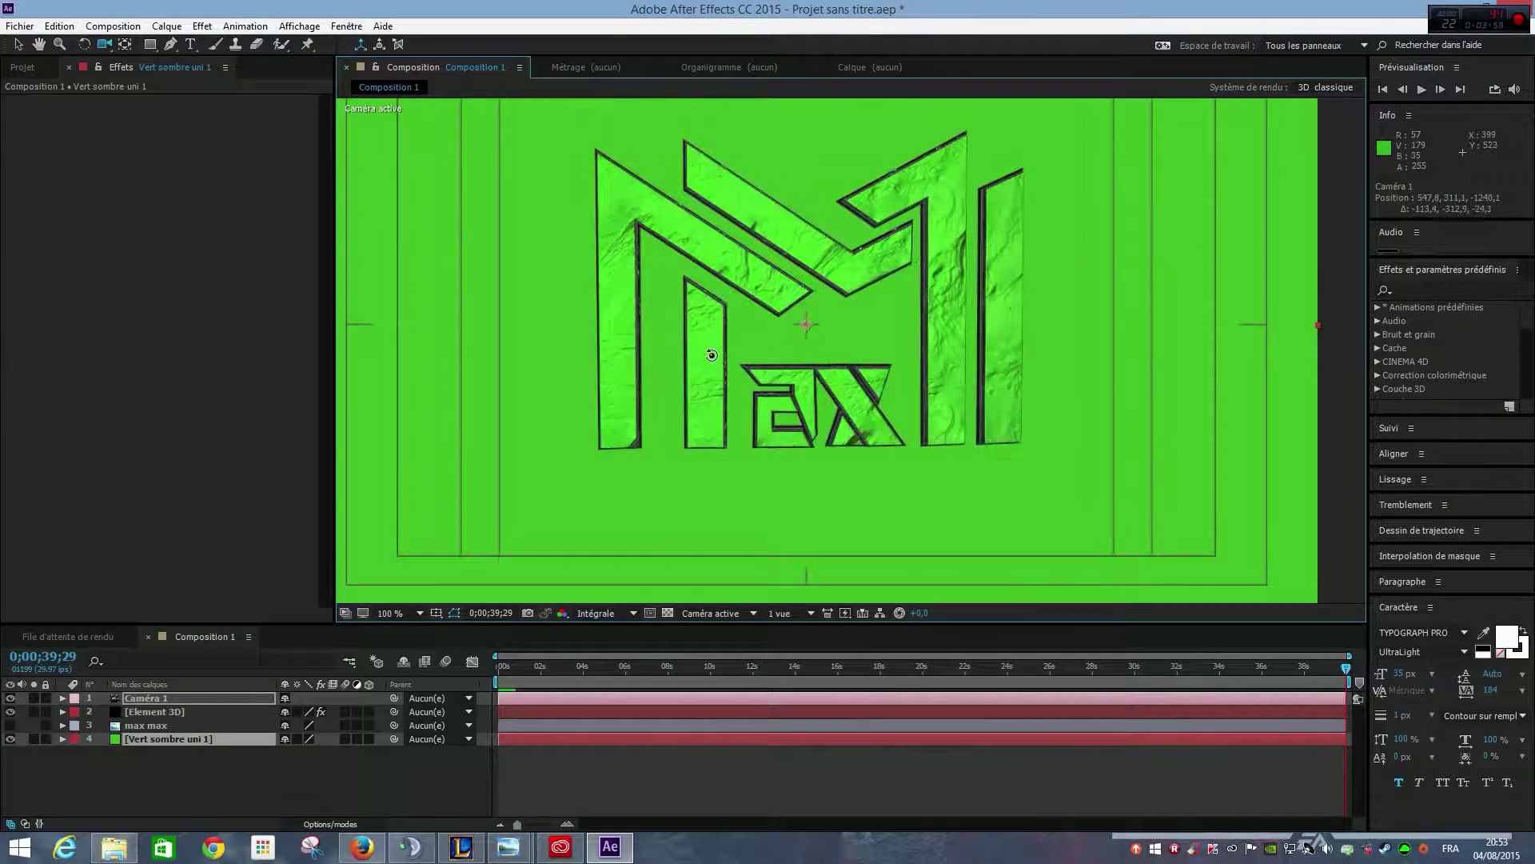
# Step: Create a black 000000 solid of 1280 × 720 px directly above the green solid
pyautogui.click(166, 25)
pyautogui.moveTo(186, 44)
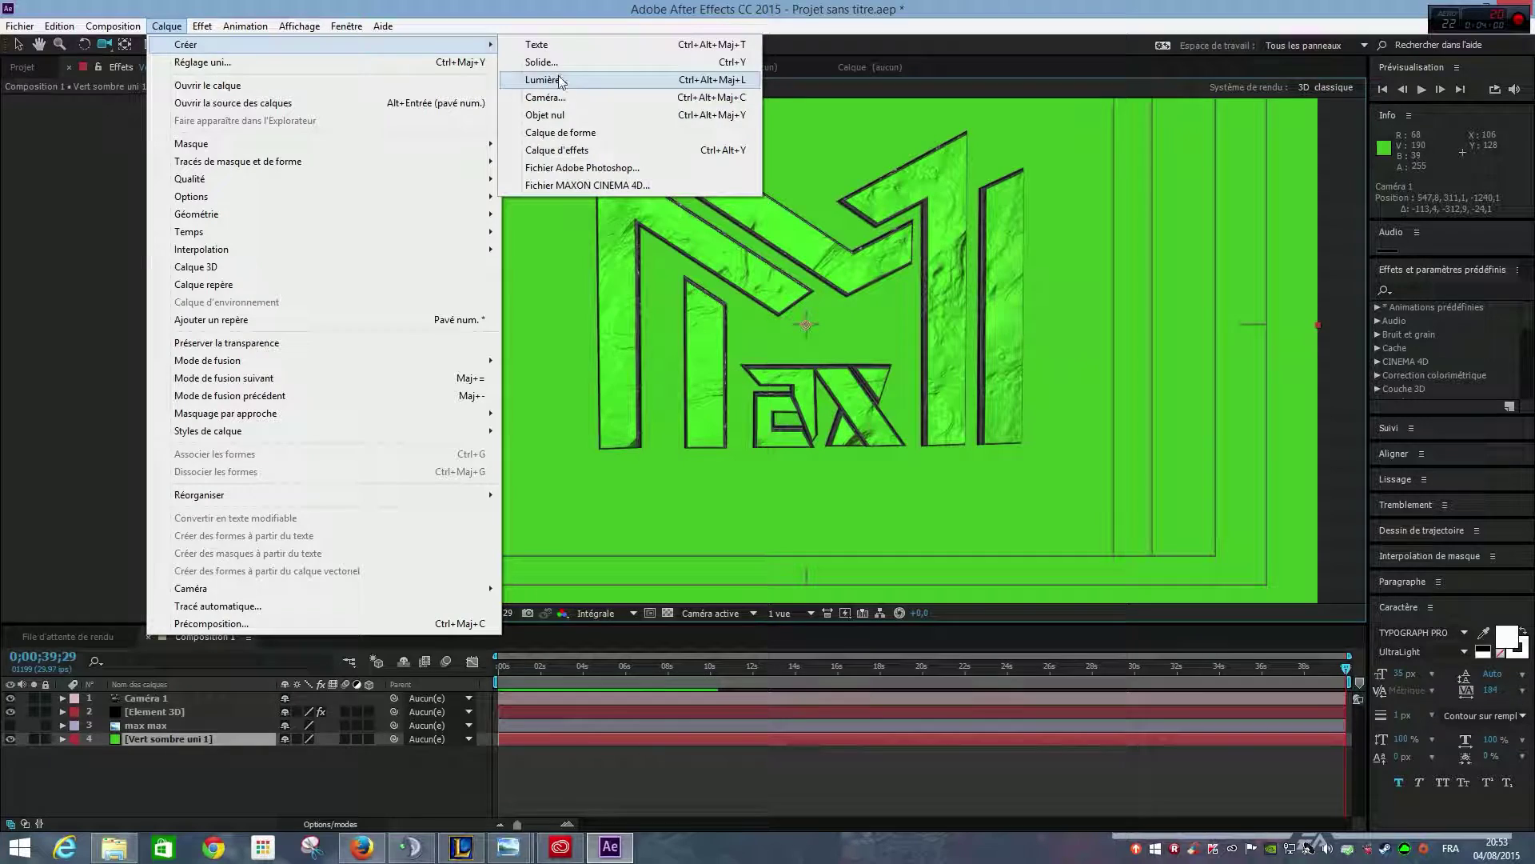
pyautogui.click(542, 61)
pyautogui.click(768, 520)
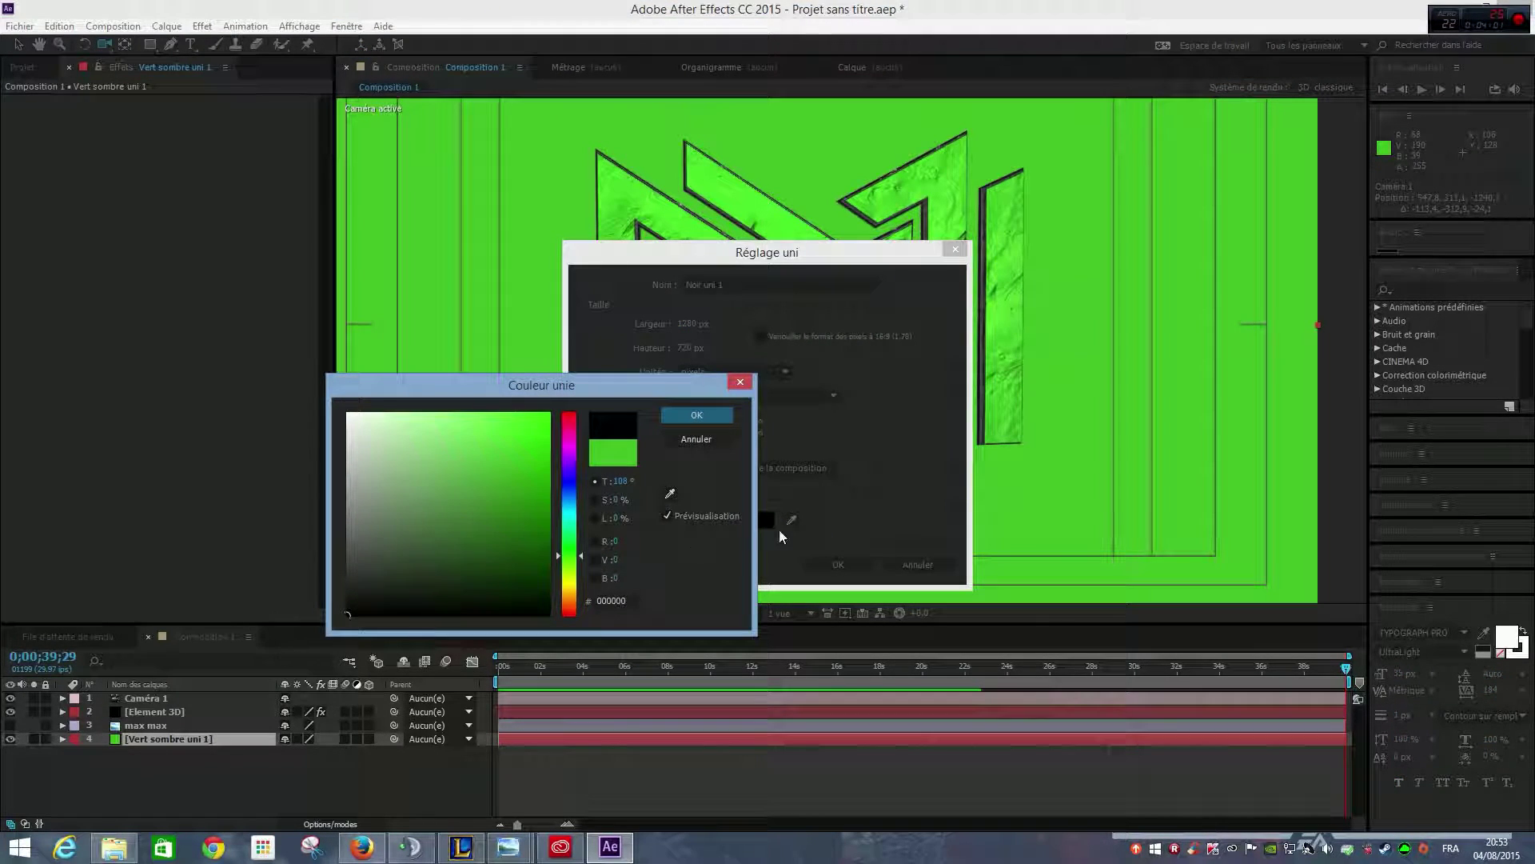
pyautogui.click(697, 414)
pyautogui.click(838, 564)
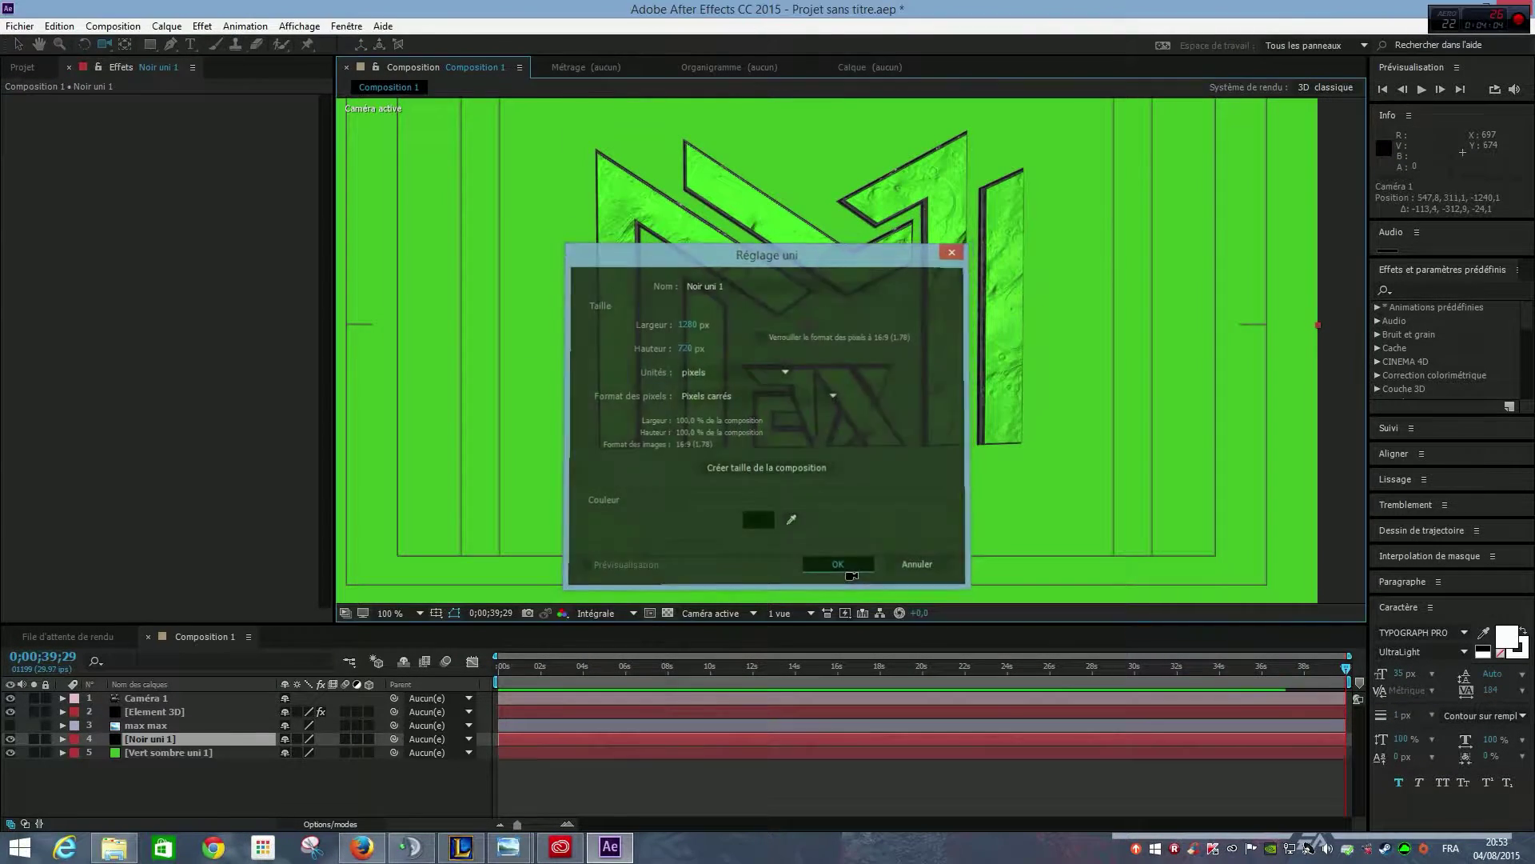
# Step: Ready the Ellipse tool on the black solid and hide the title/action safe guides
pyautogui.click(139, 741)
pyautogui.click(150, 48)
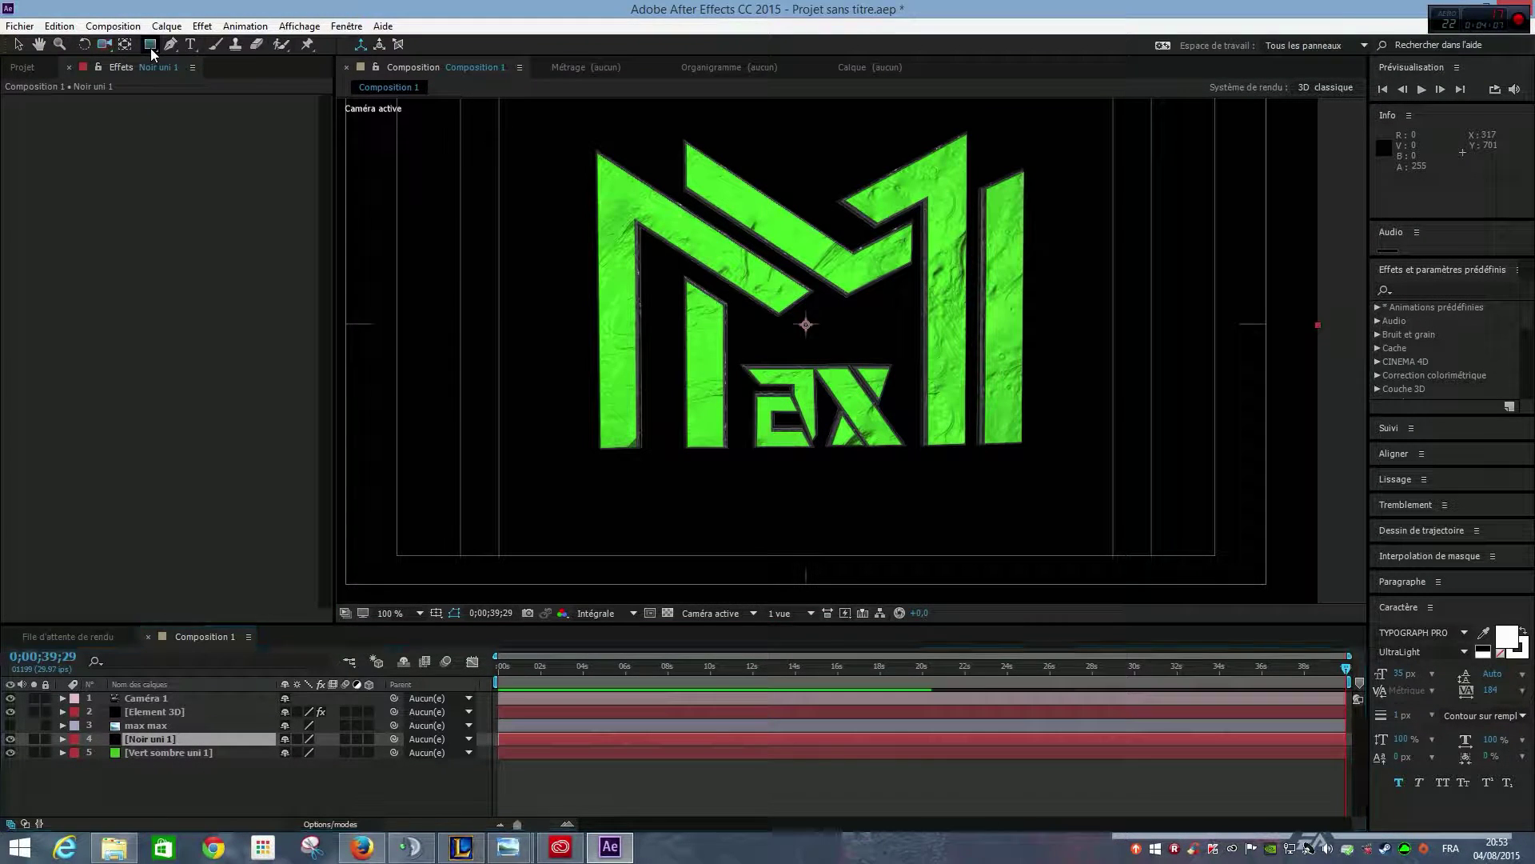
pyautogui.click(212, 82)
pyautogui.scroll(-3, 570, 216)
pyautogui.scroll(2, 615, 276)
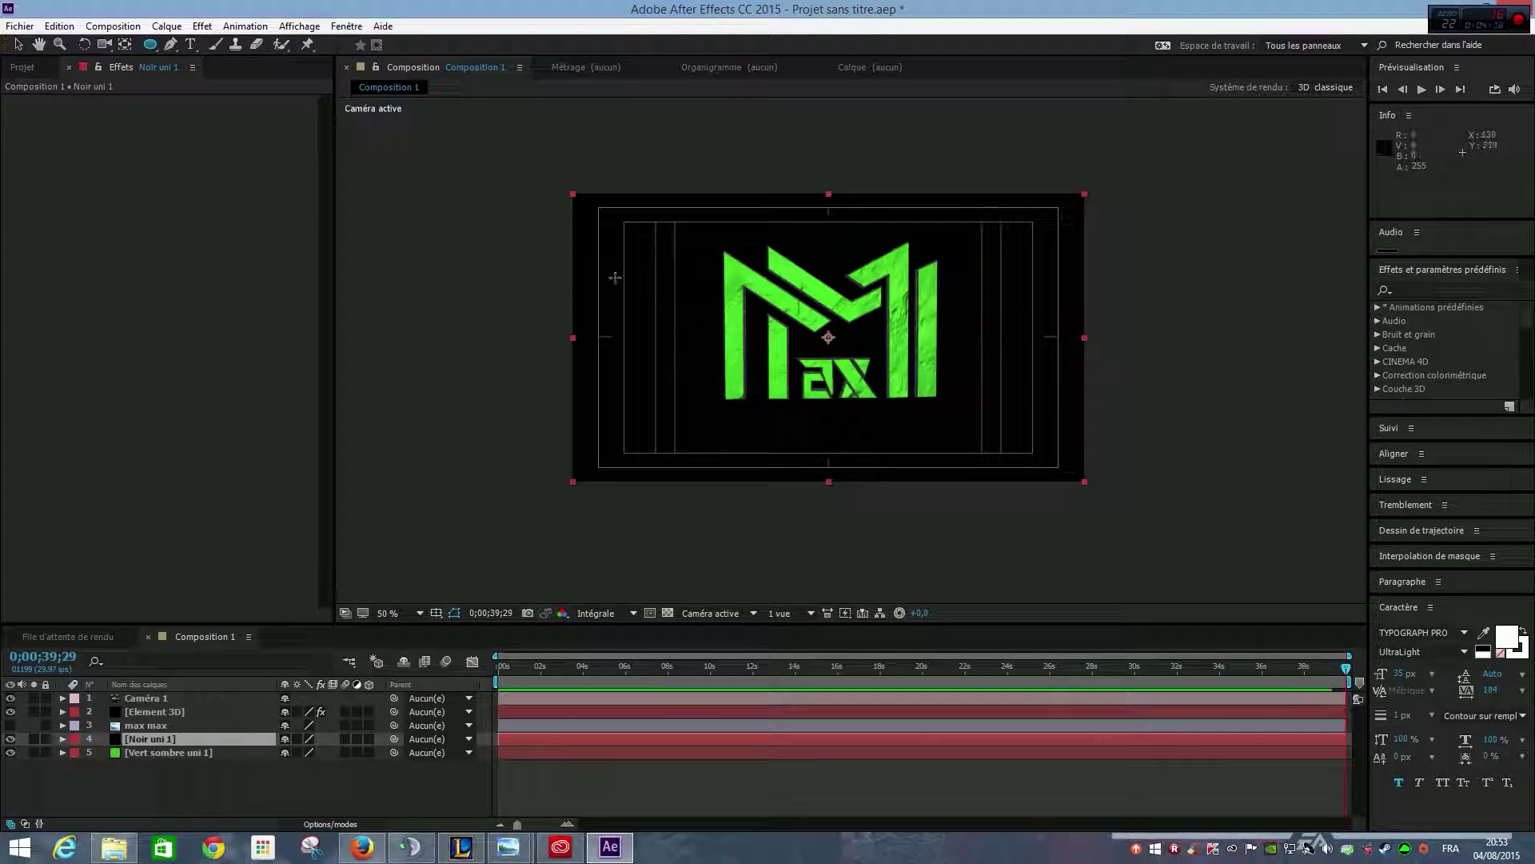
pyautogui.click(436, 612)
pyautogui.click(468, 637)
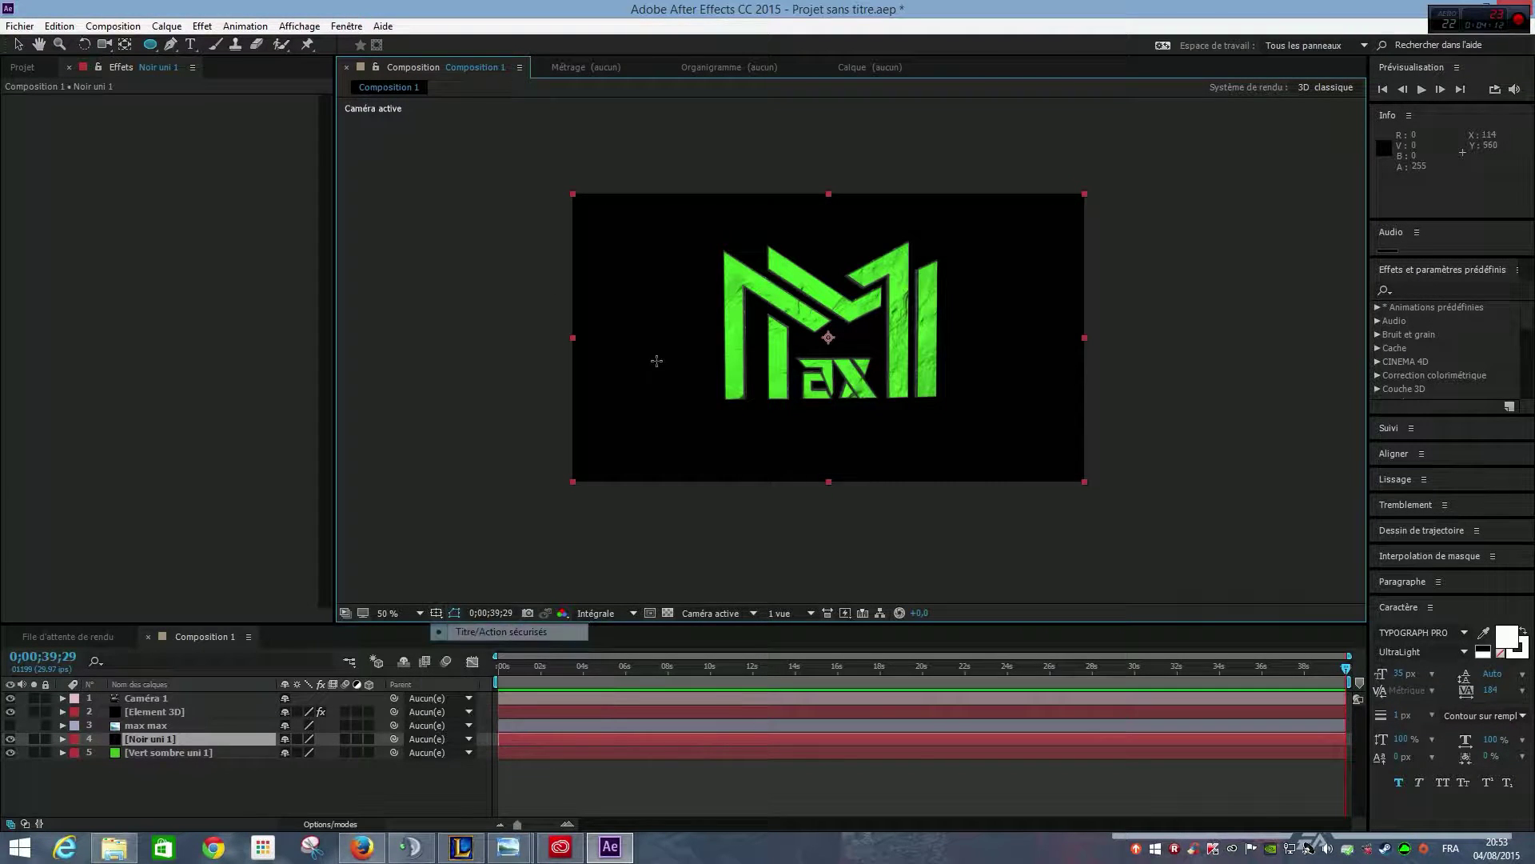
# Step: Draw an elliptical mask of about 1294 × 504 px around the logo on the black solid and set its mode to Subtract
pyautogui.moveTo(572, 232); pyautogui.dragTo(1091, 432)
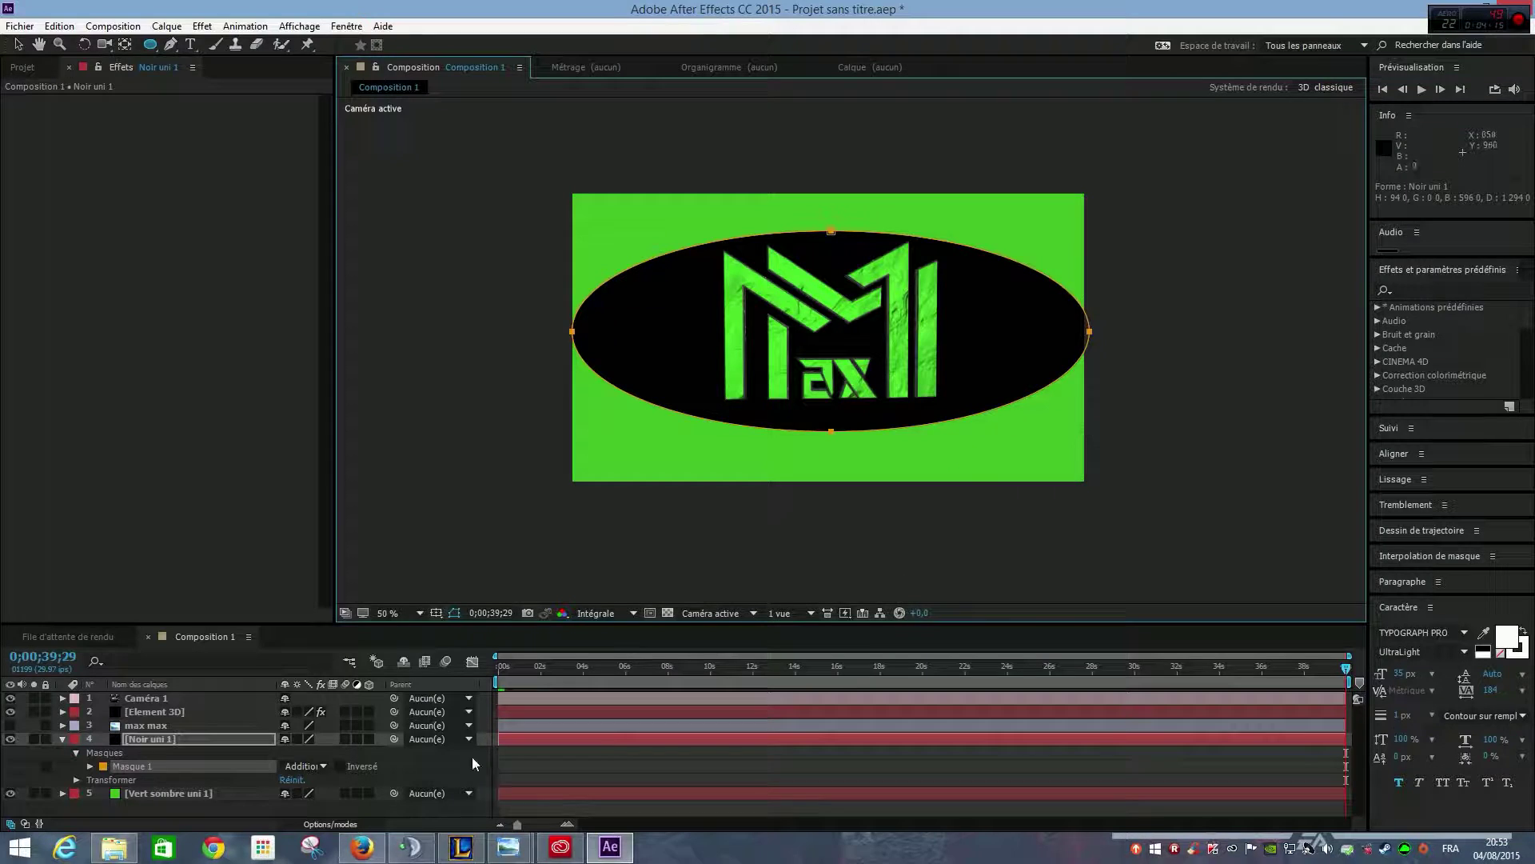
pyautogui.click(313, 768)
pyautogui.click(319, 687)
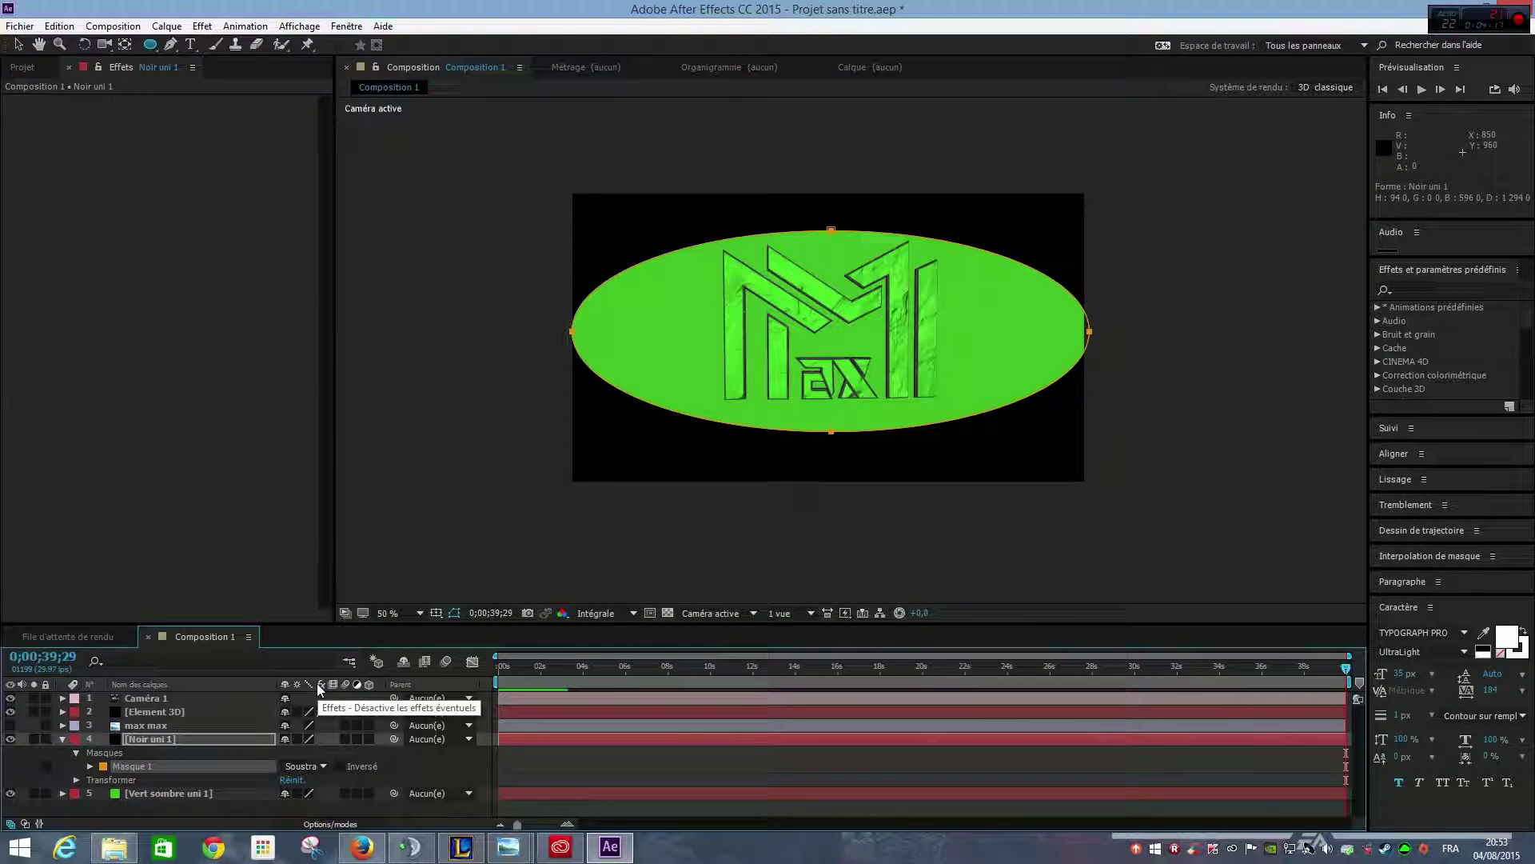
# Step: Set the feather of the subtracted ellipse mask on the black solid to 786 px
pyautogui.click(90, 766)
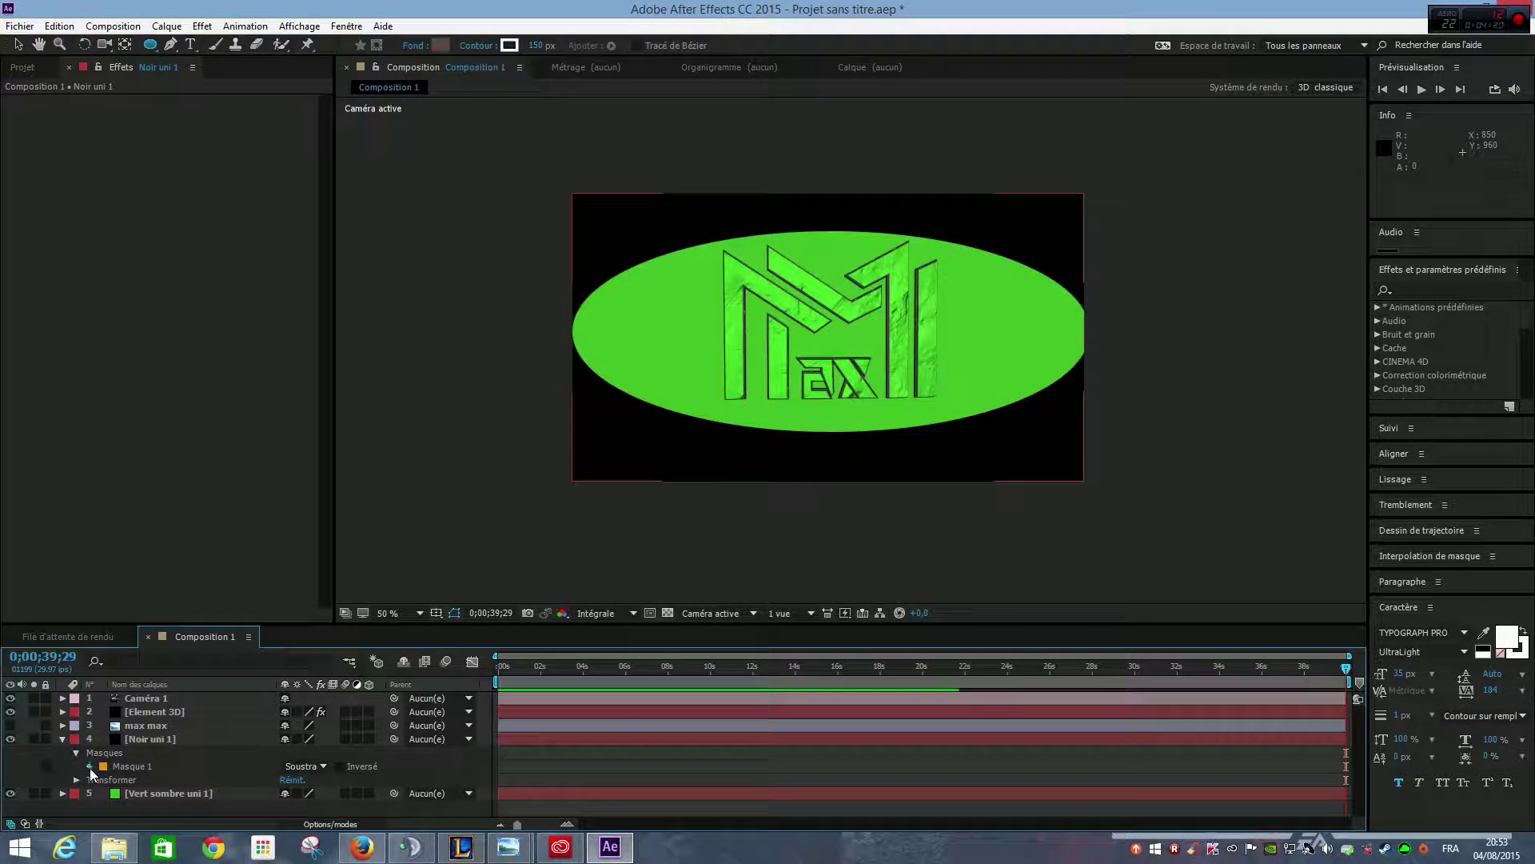
pyautogui.scroll(-1, 148, 782)
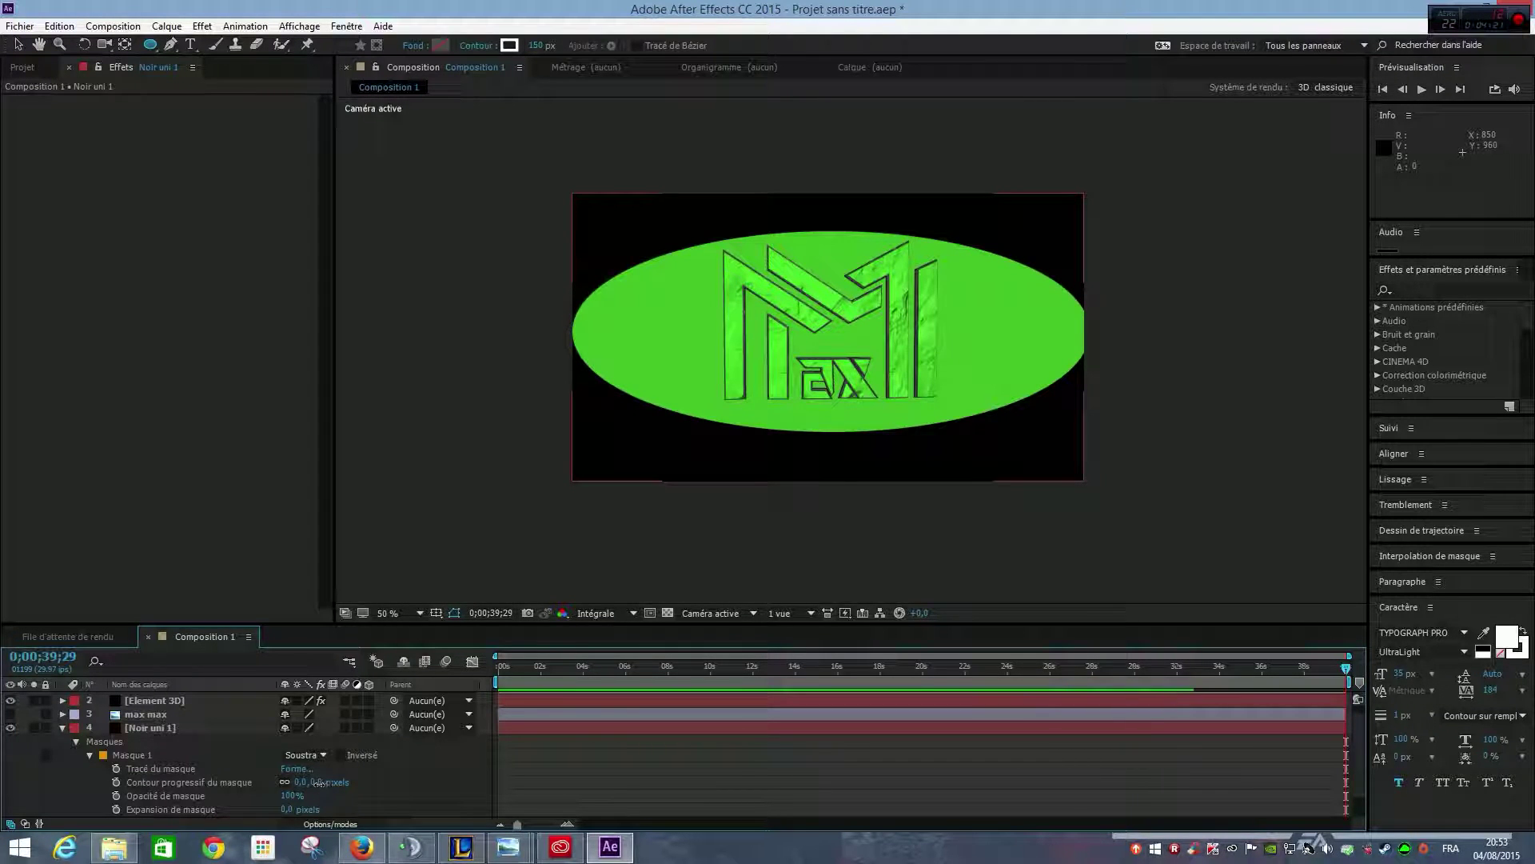
pyautogui.moveTo(320, 782); pyautogui.dragTo(1084, 685)
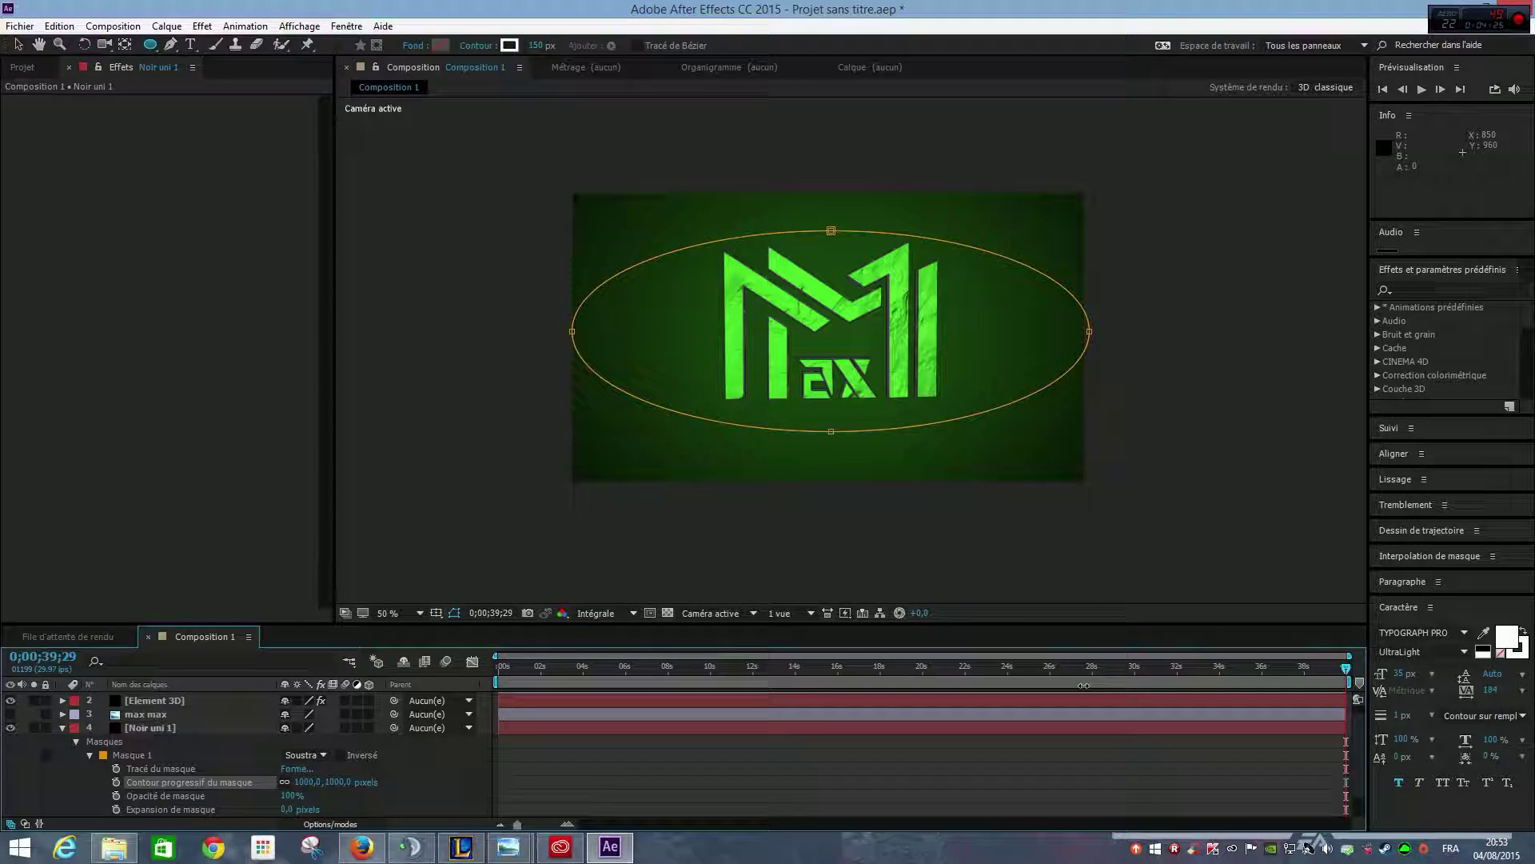
pyautogui.moveTo(989, 686); pyautogui.dragTo(920, 694)
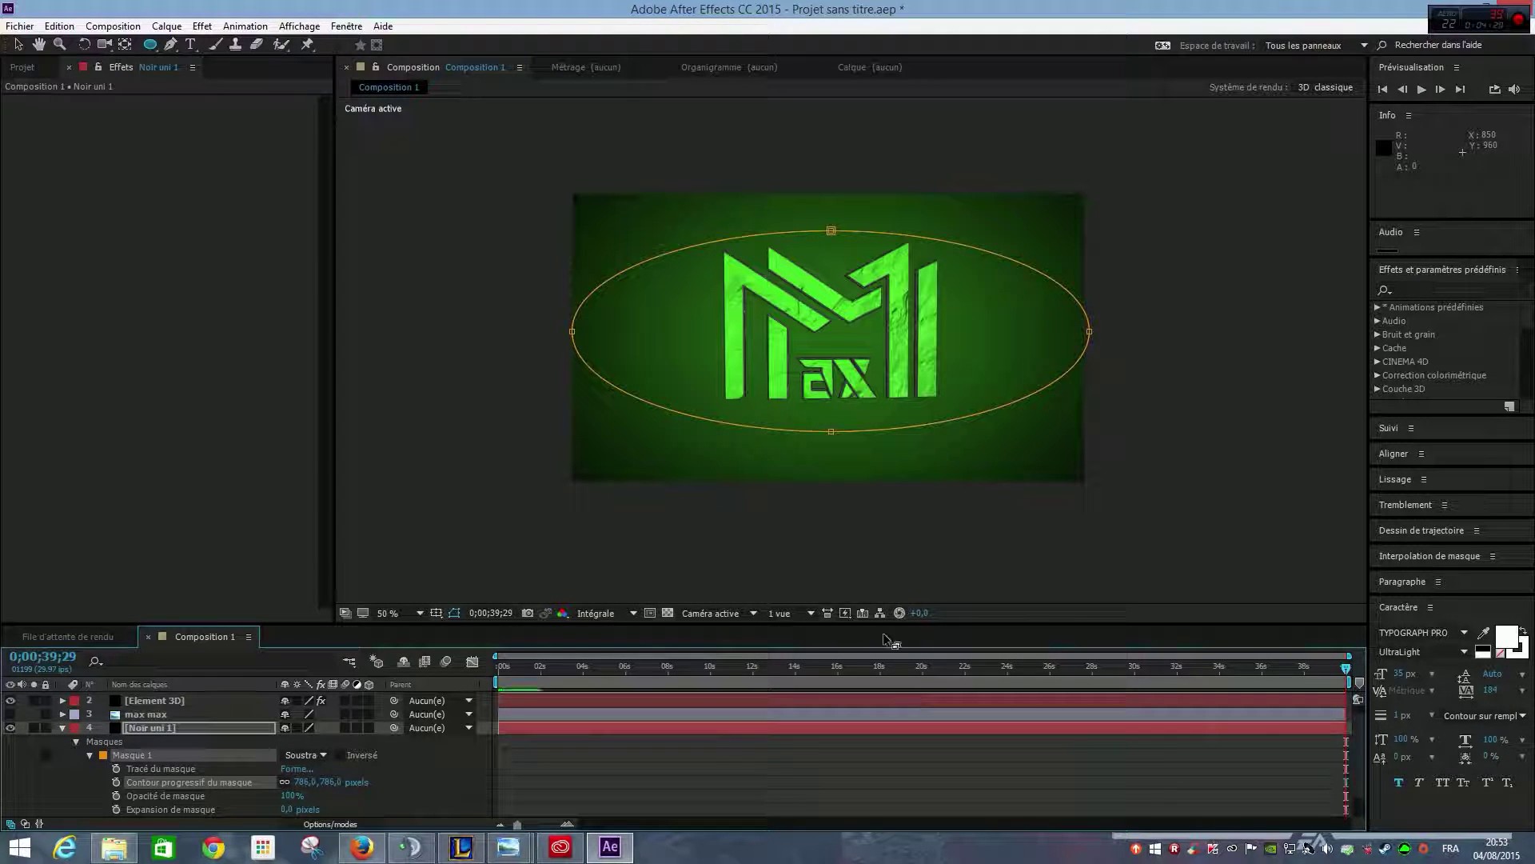
# Step: Orbit the camera around the logo to examine it from several angles against the vignette, ending on a nearly frontal view
pyautogui.click(105, 44)
pyautogui.moveTo(920, 336); pyautogui.dragTo(880, 402)
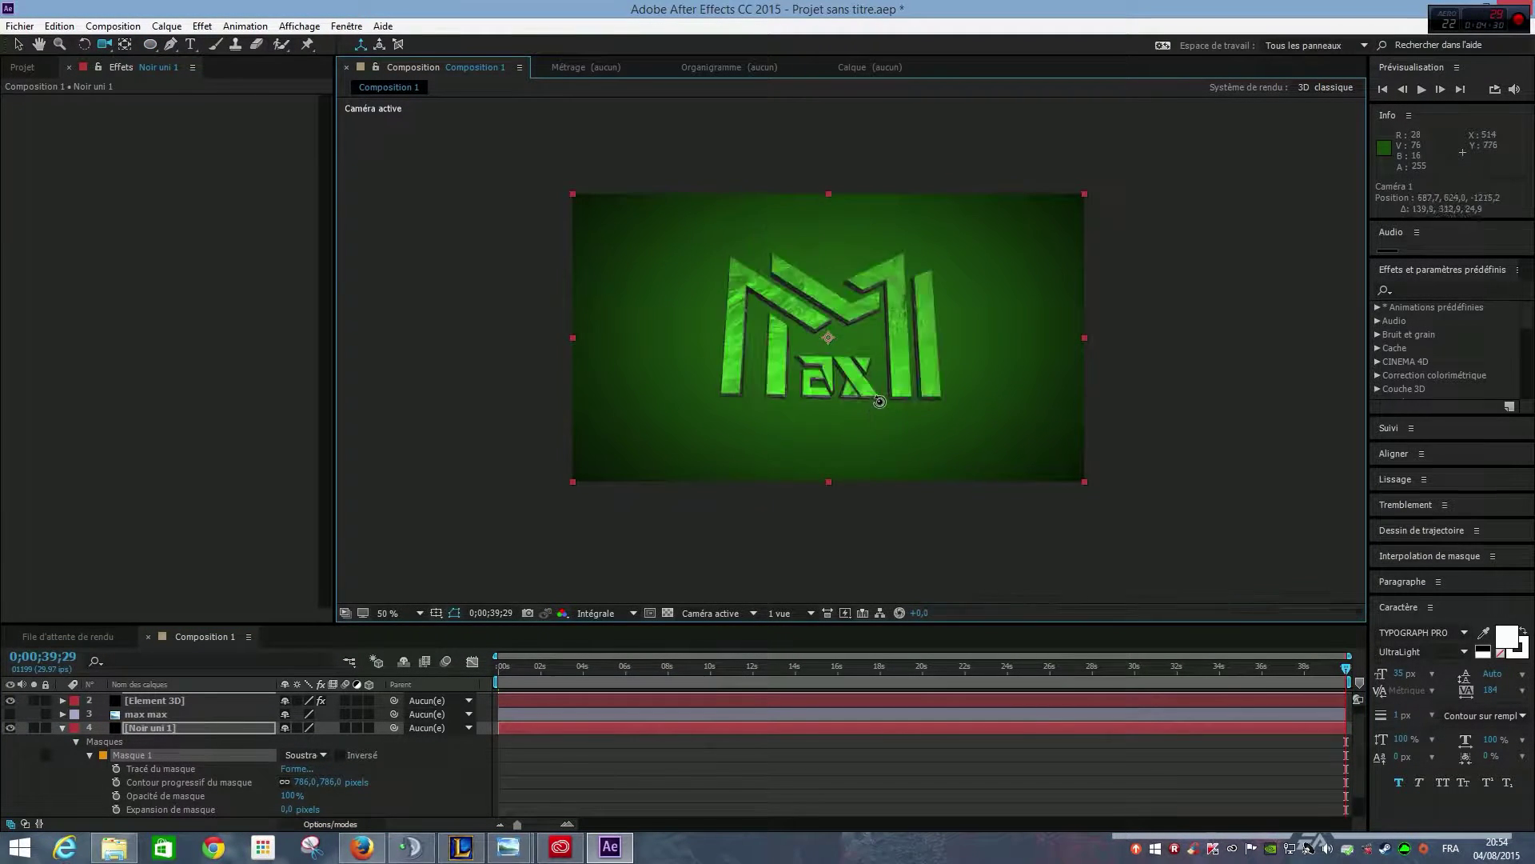
pyautogui.scroll(2, 857, 424)
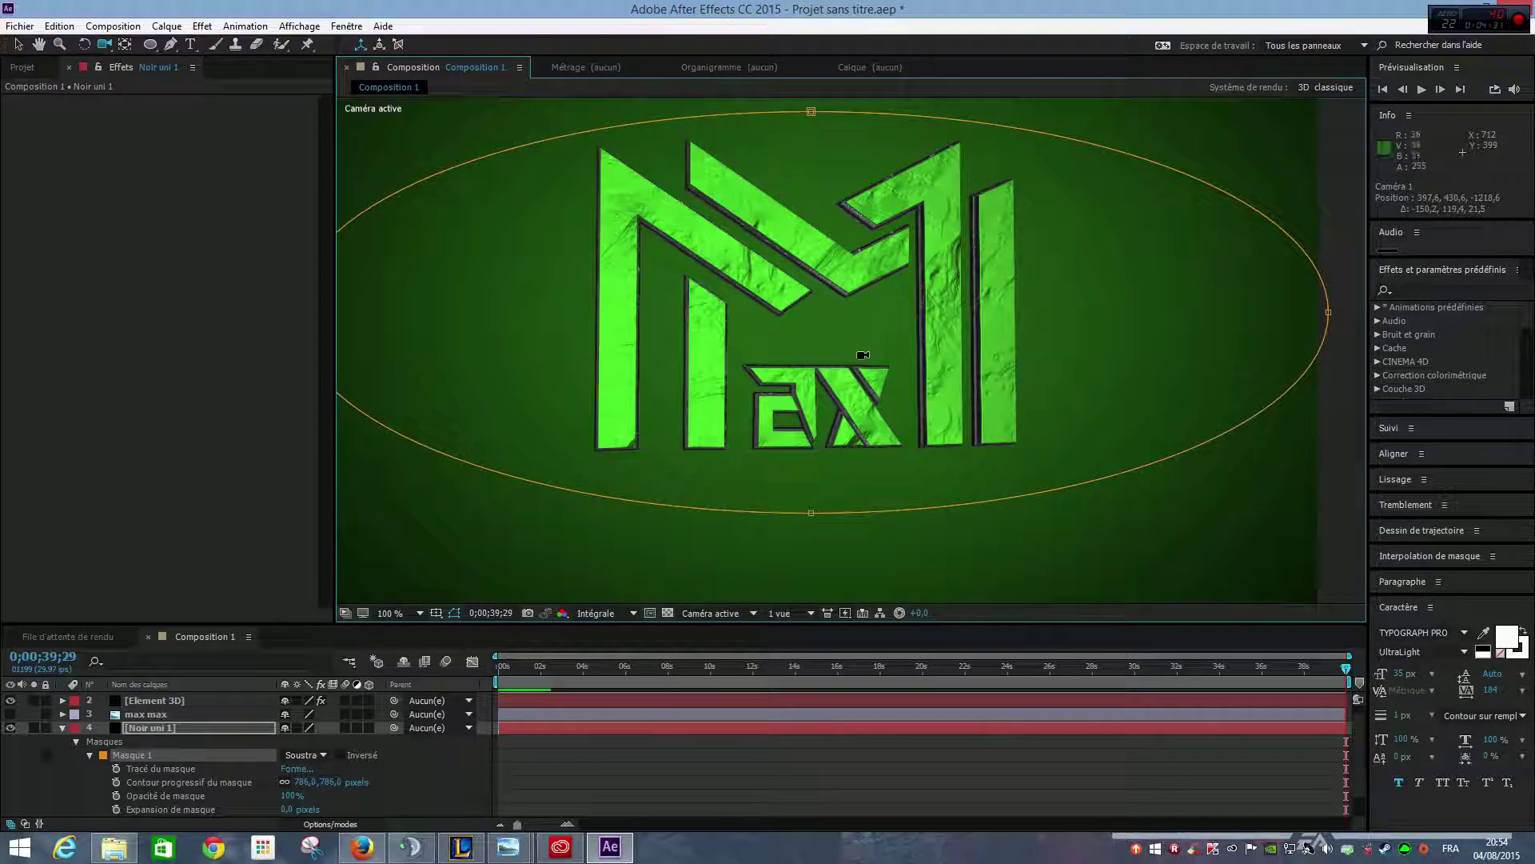
pyautogui.moveTo(680, 336); pyautogui.dragTo(1059, 339)
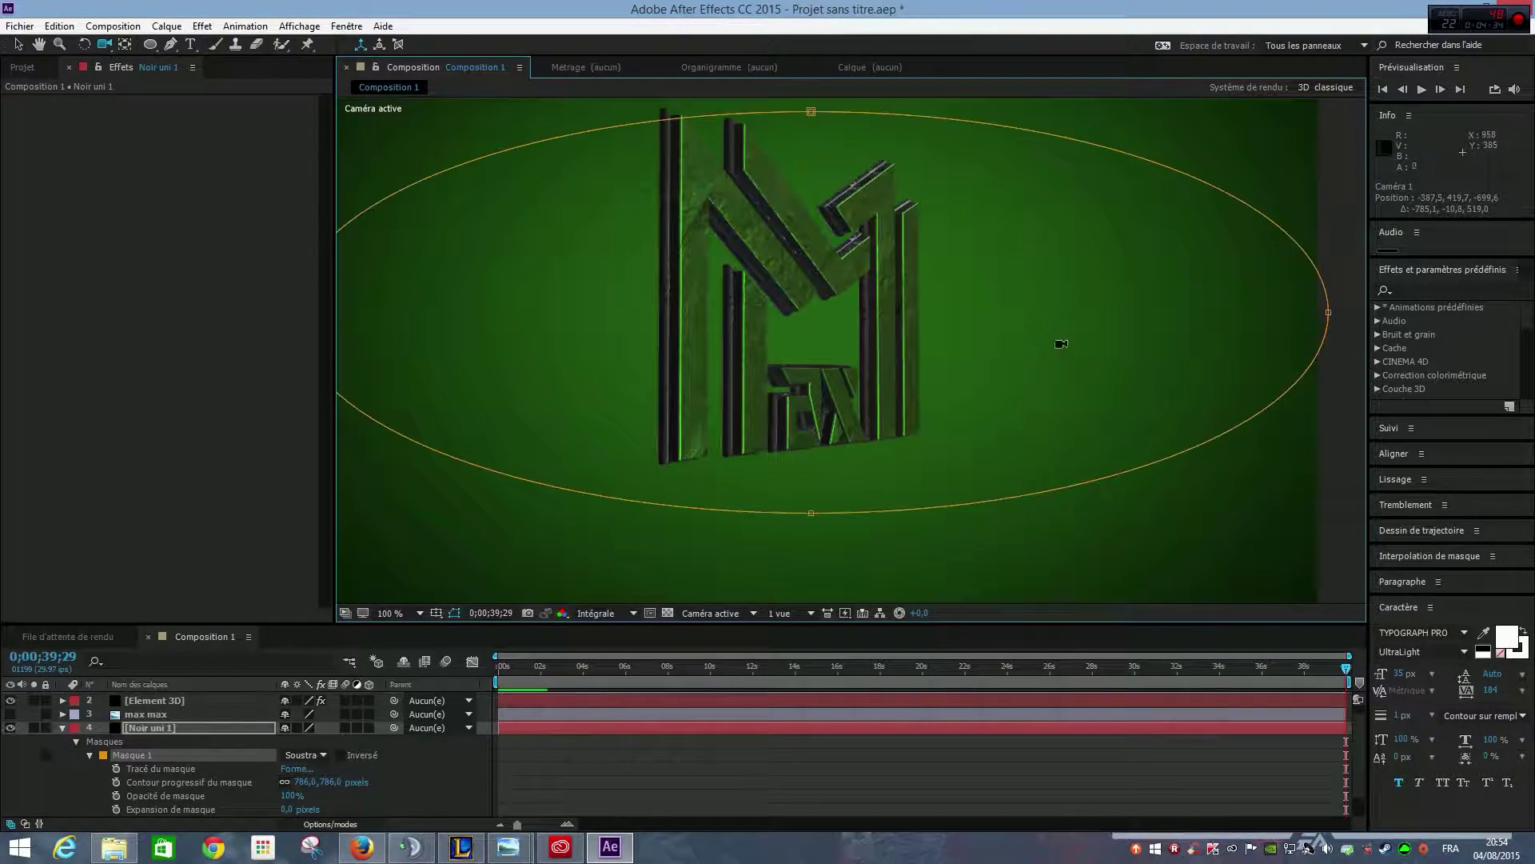
pyautogui.scroll(-2, 1058, 339)
pyautogui.moveTo(929, 332); pyautogui.dragTo(1016, 377)
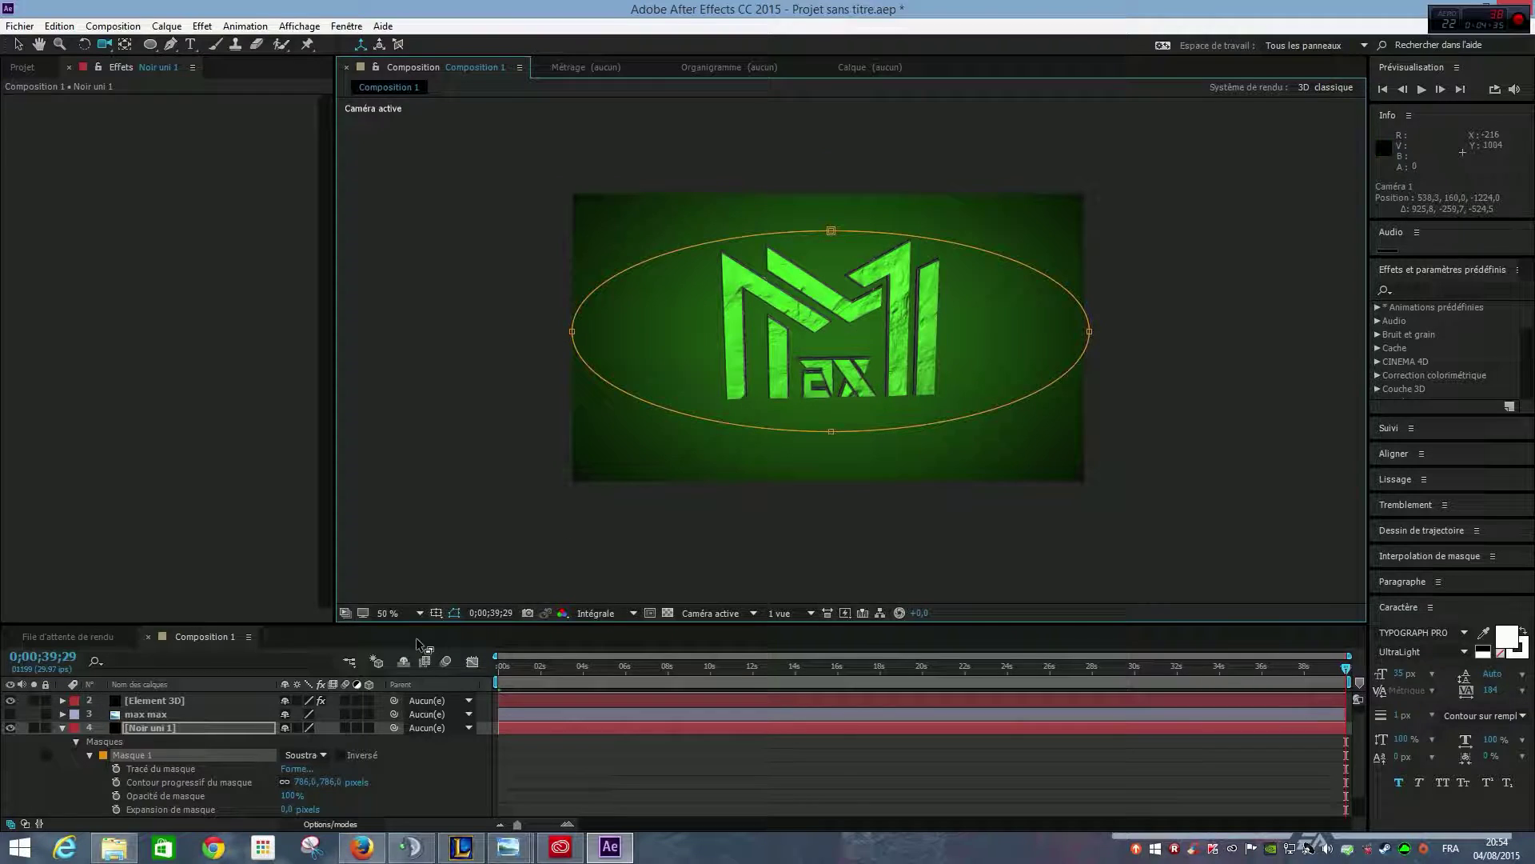
pyautogui.moveTo(938, 411); pyautogui.dragTo(865, 395)
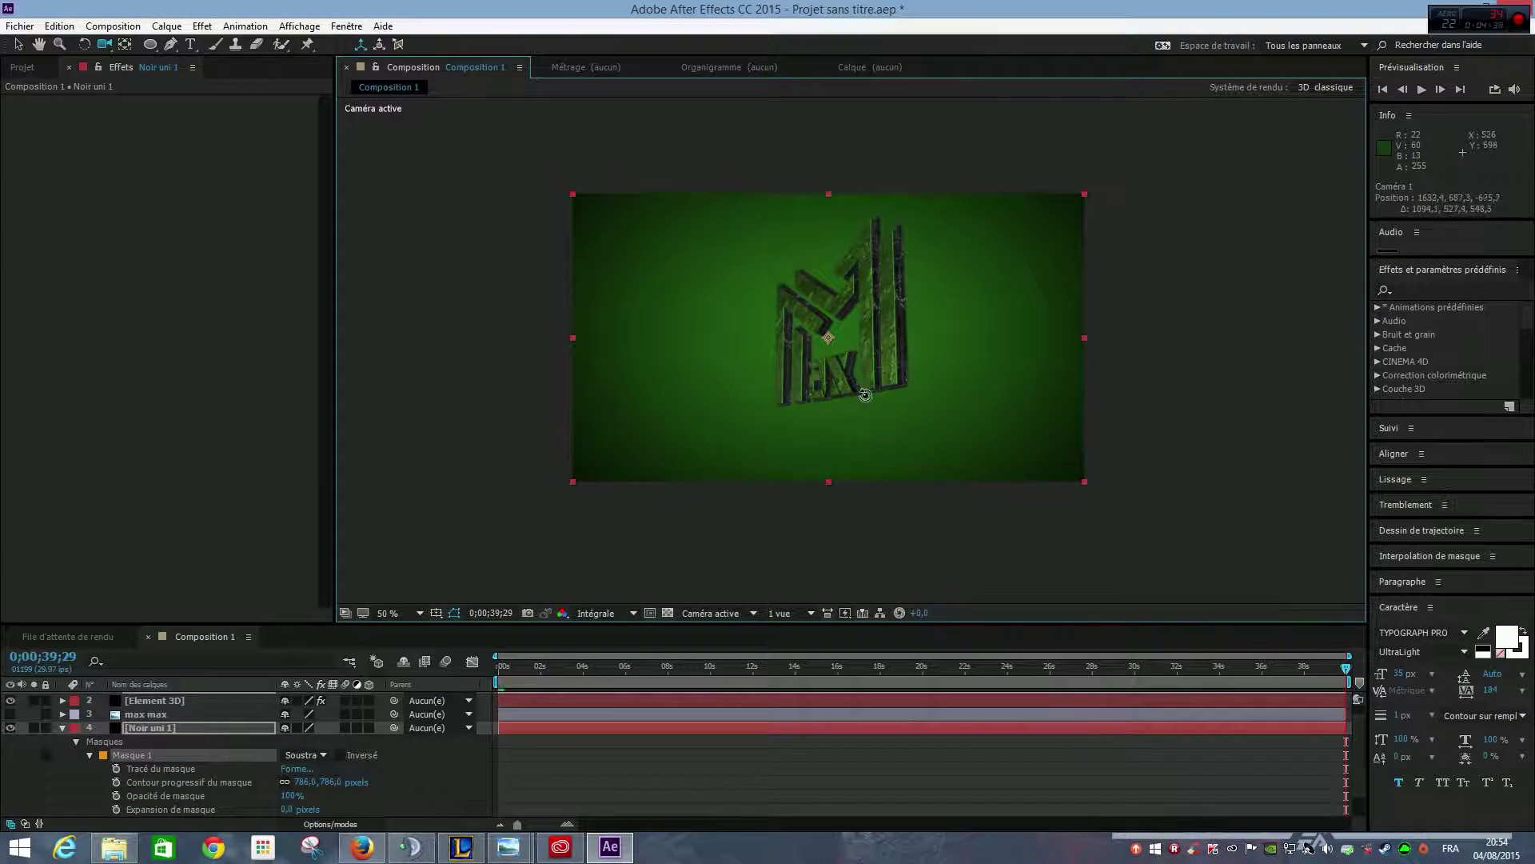
pyautogui.moveTo(979, 412)
pyautogui.mouseDown()
pyautogui.moveTo(1028, 418)
pyautogui.moveTo(919, 418)
pyautogui.moveTo(831, 376)
pyautogui.moveTo(984, 406)
pyautogui.moveTo(991, 422)
pyautogui.mouseUp()
pyautogui.scroll(2, 719, 353)
pyautogui.scroll(-1, 799, 360)
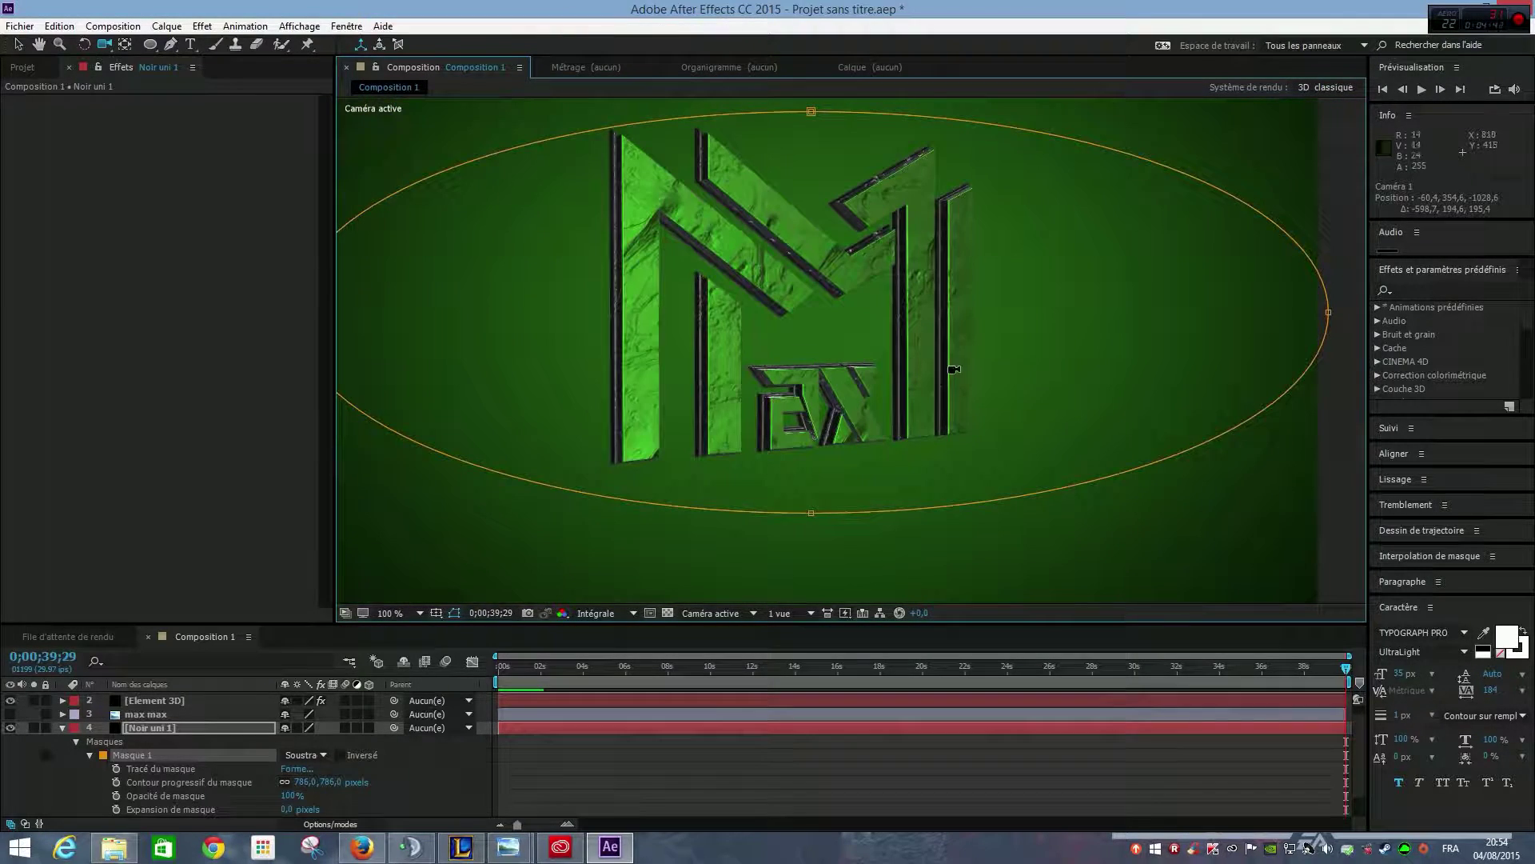
pyautogui.moveTo(953, 370); pyautogui.dragTo(880, 376)
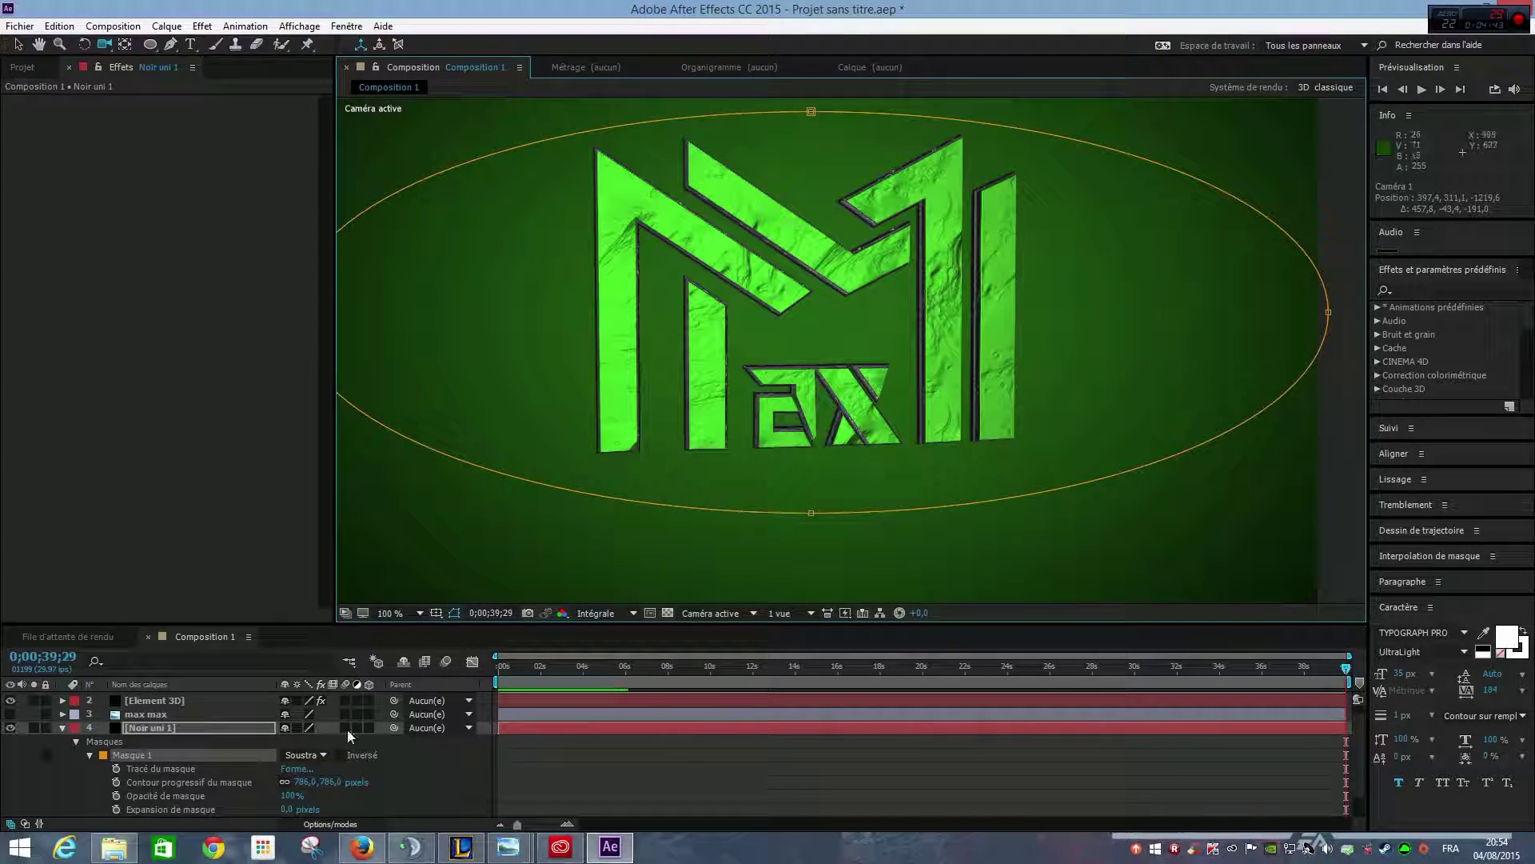
# Step: Collapse the black solid's properties, select the camera layer, and orbit around the logo with the Unified Camera tool, ending nearly frontal
pyautogui.click(62, 727)
pyautogui.click(166, 714)
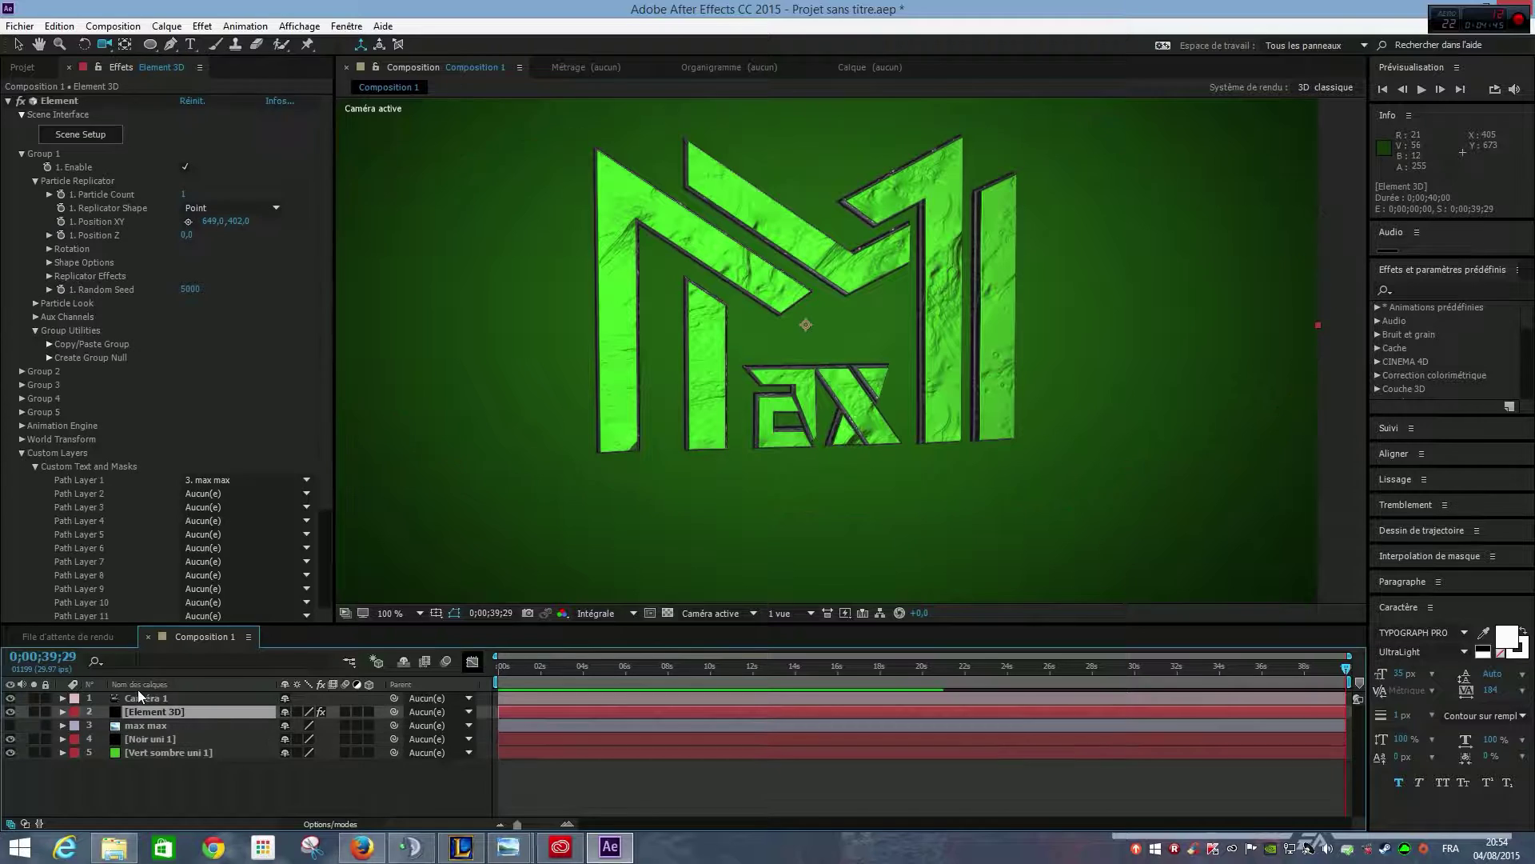
pyautogui.click(142, 697)
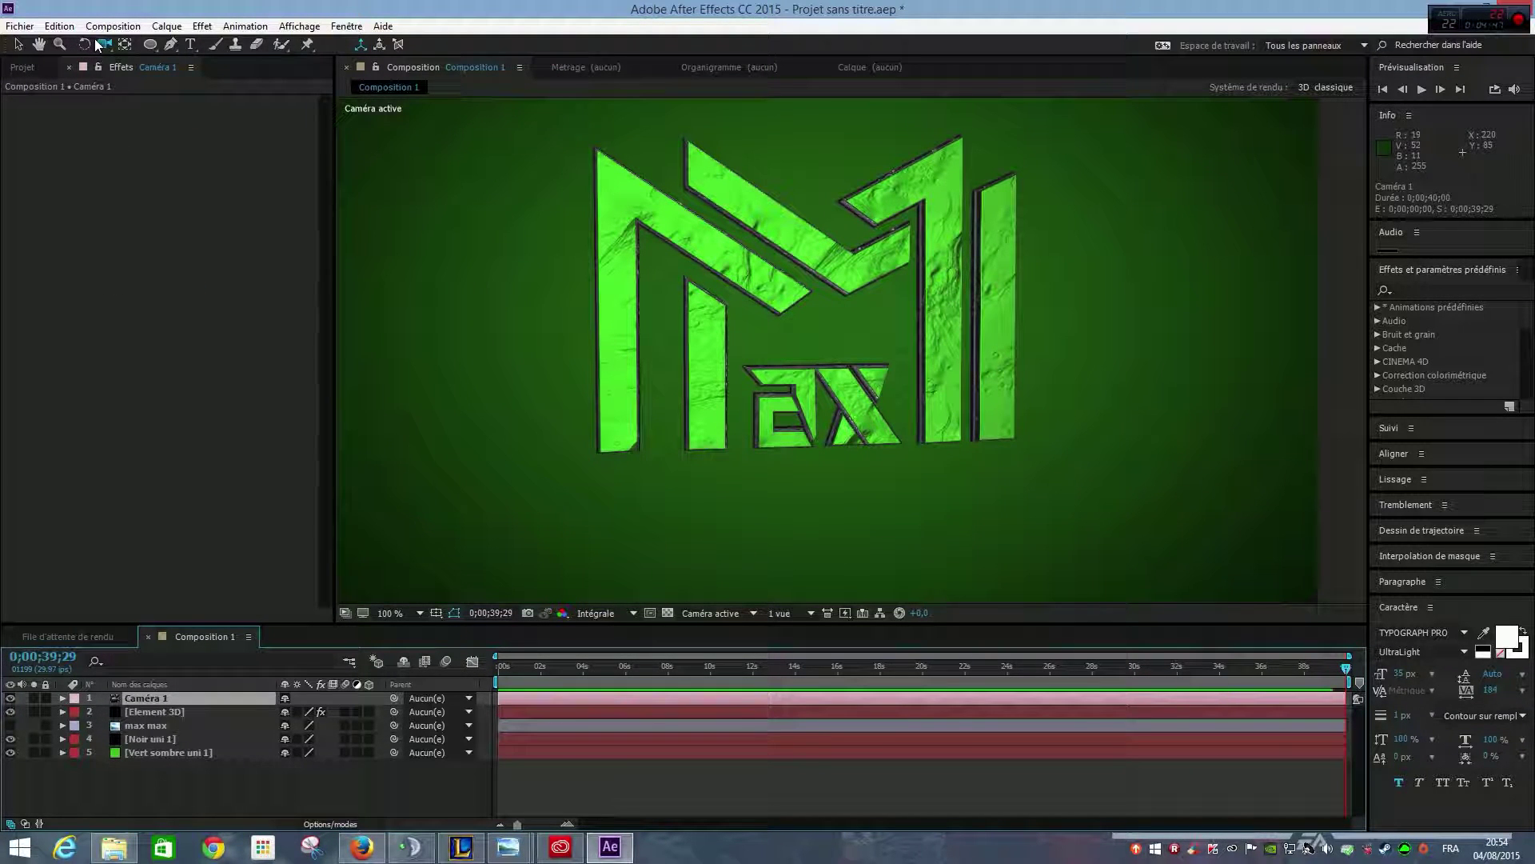
pyautogui.moveTo(102, 48); pyautogui.dragTo(155, 94)
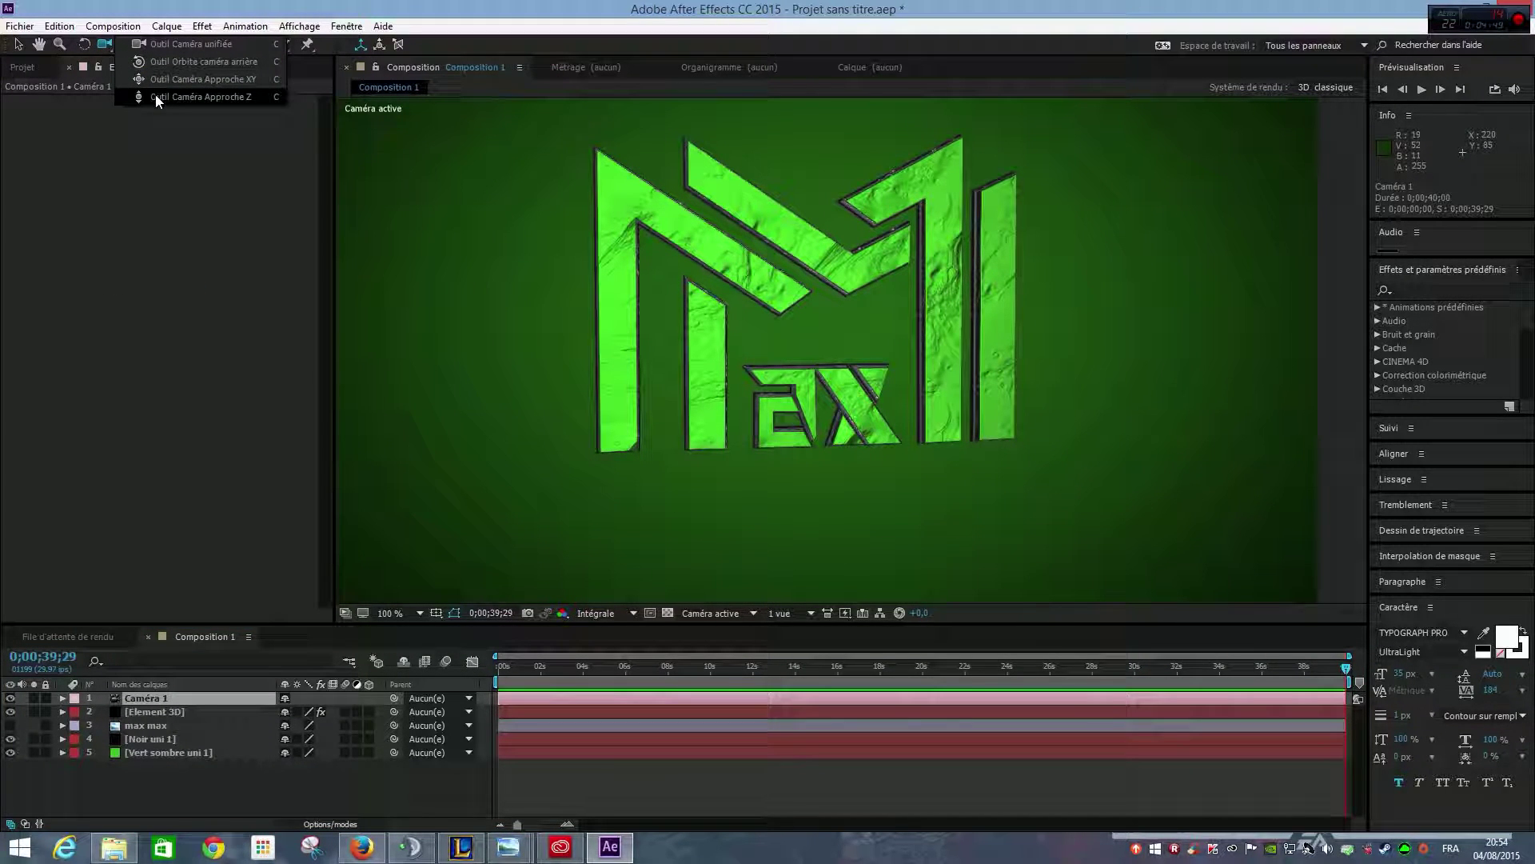
pyautogui.click(155, 95)
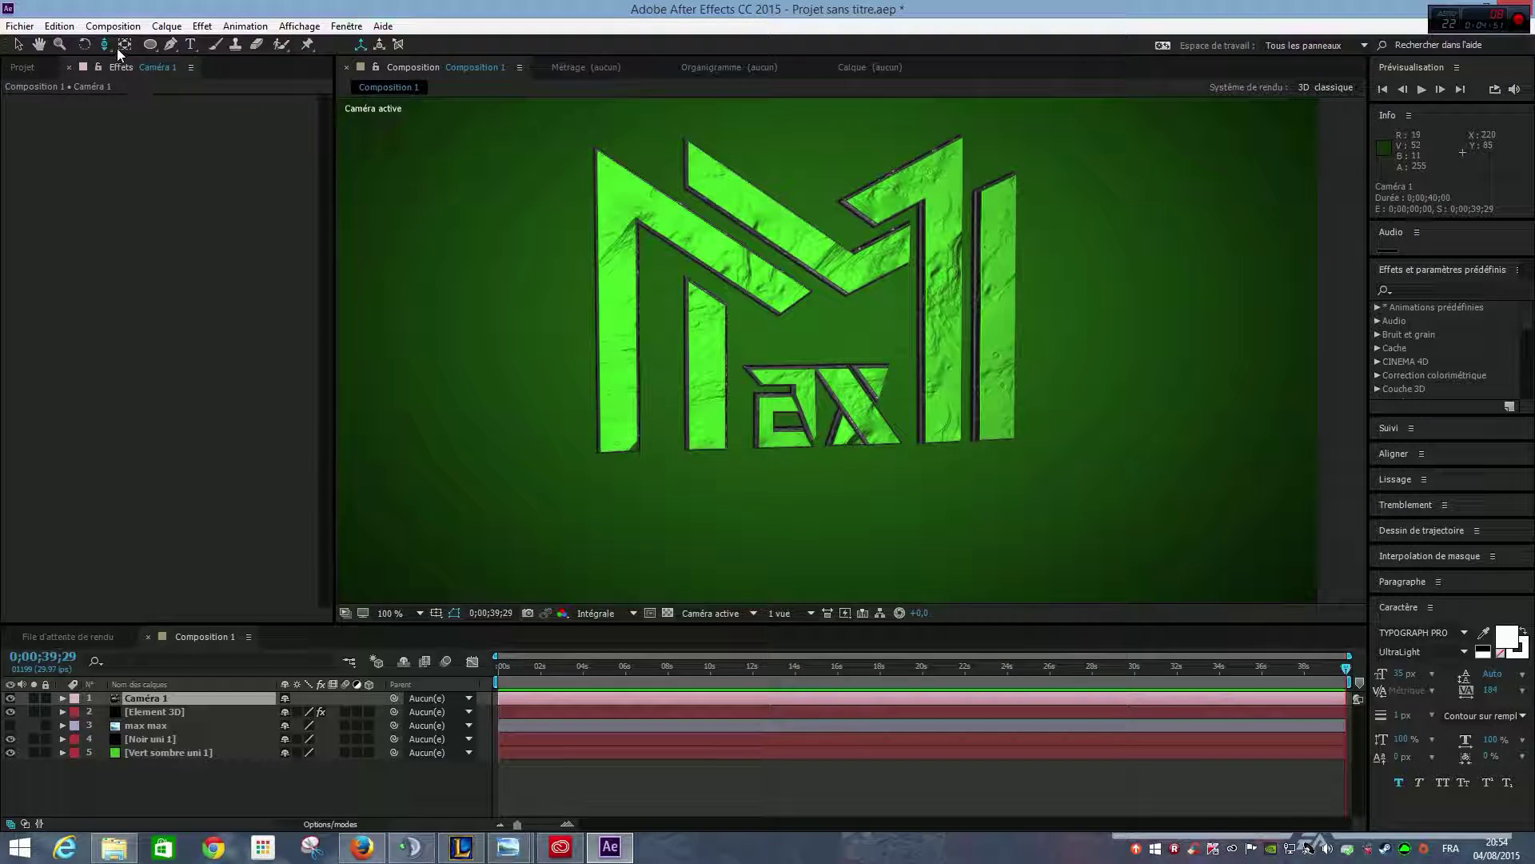
pyautogui.click(109, 48)
pyautogui.click(158, 418)
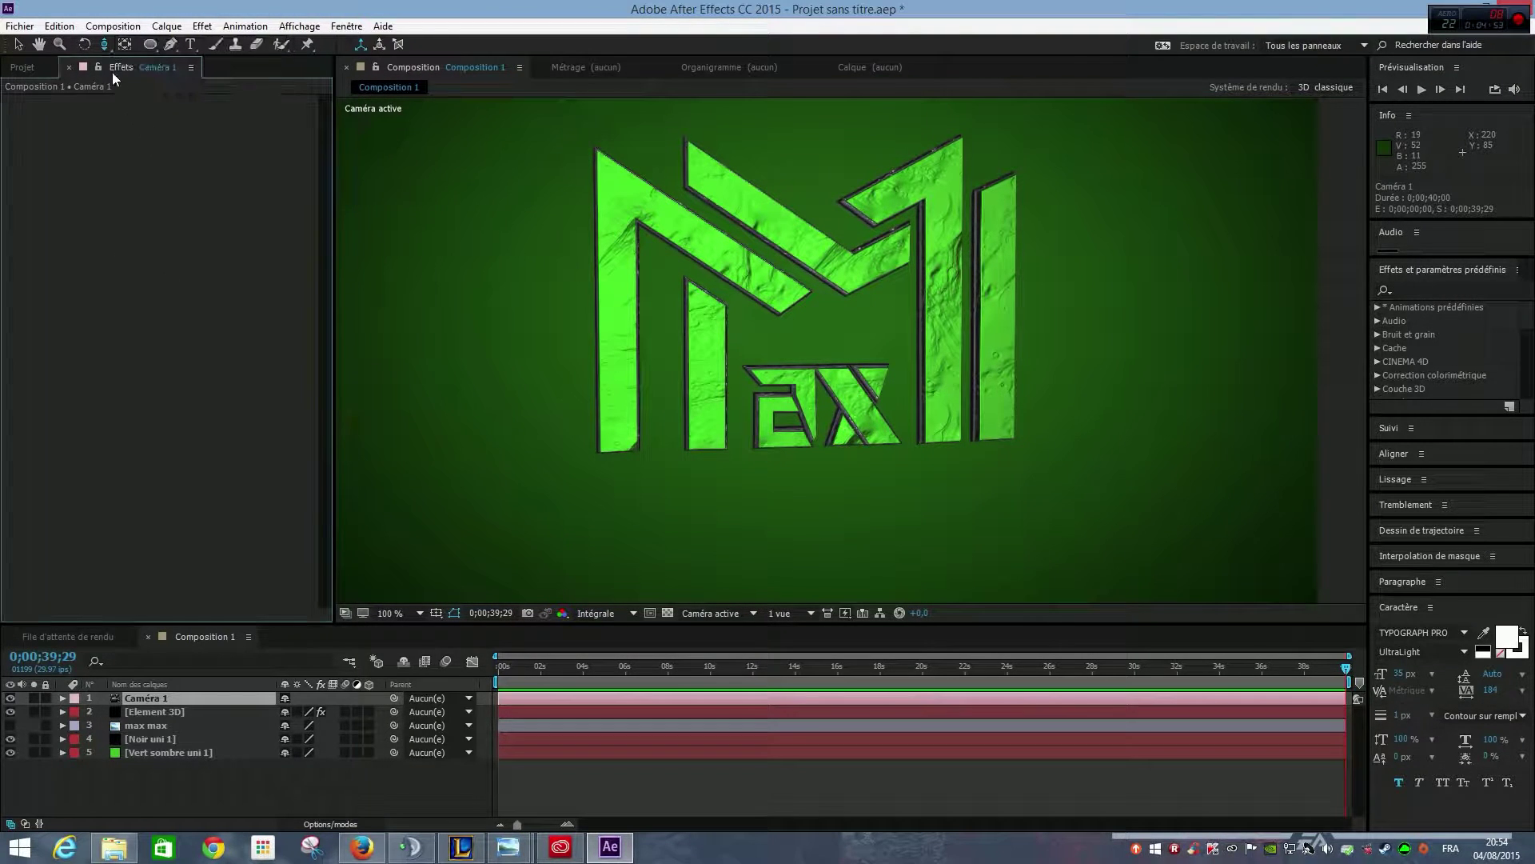
pyautogui.moveTo(101, 45); pyautogui.dragTo(142, 45)
pyautogui.moveTo(759, 320); pyautogui.dragTo(1000, 307)
# Step: Move the camera in close to the logo with the Track Z Camera tool
pyautogui.moveTo(105, 44); pyautogui.dragTo(173, 60)
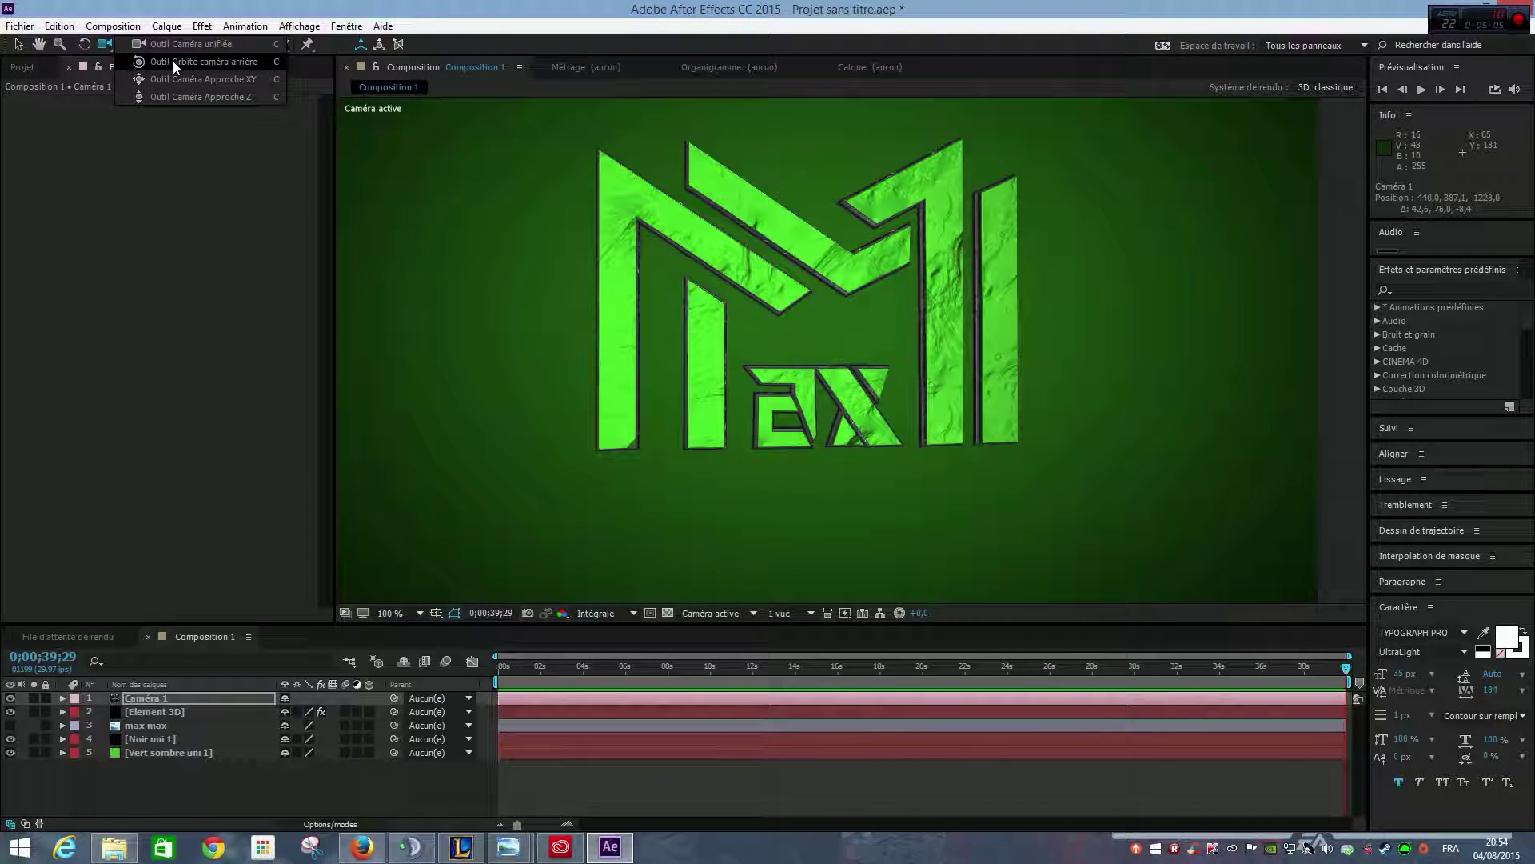
pyautogui.moveTo(173, 61); pyautogui.dragTo(174, 79)
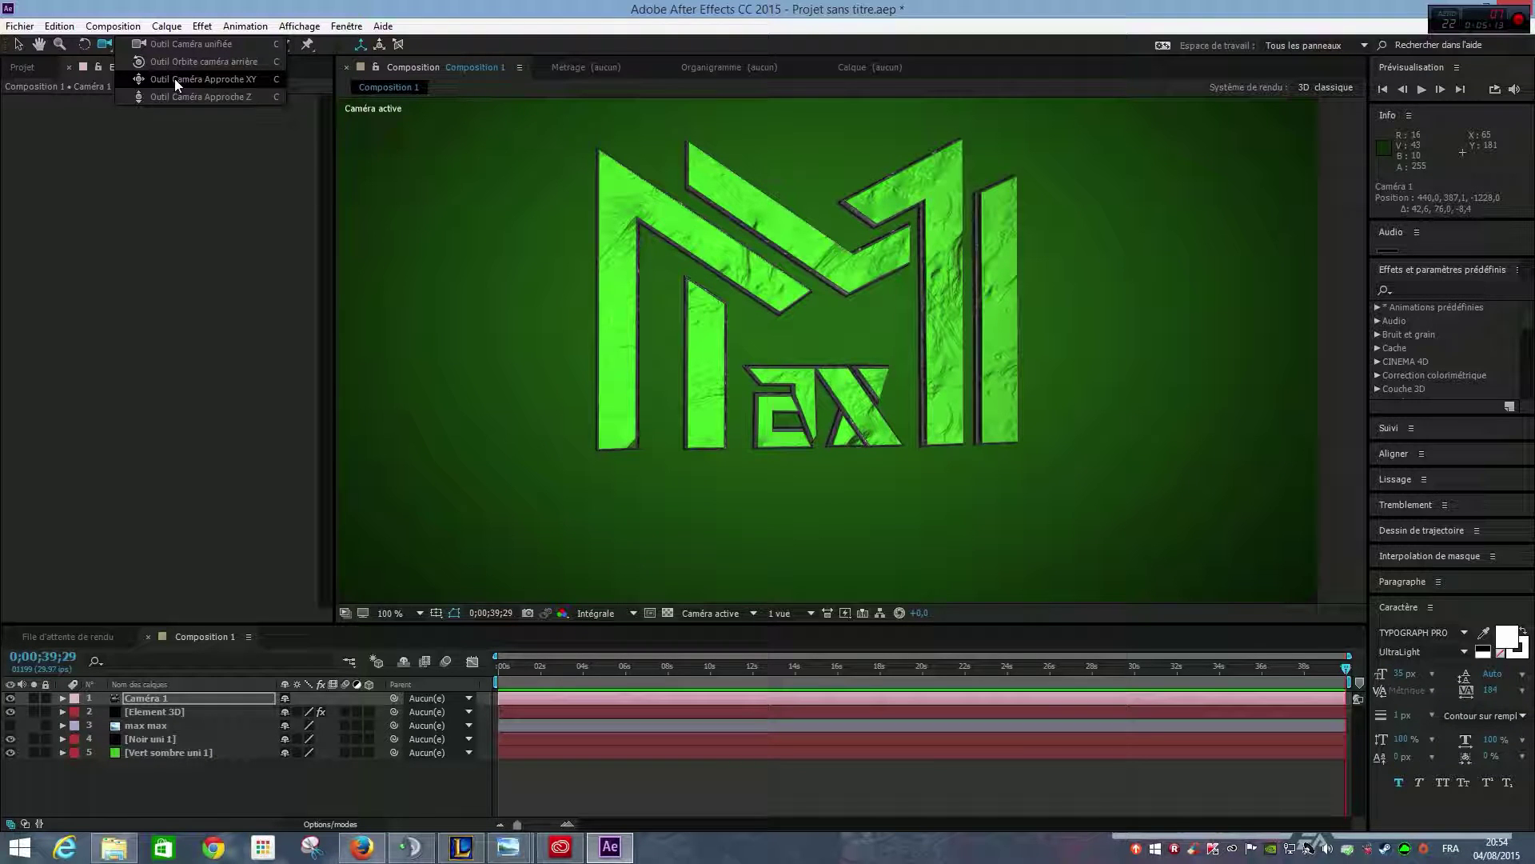
pyautogui.moveTo(174, 78); pyautogui.dragTo(177, 99)
pyautogui.moveTo(846, 464); pyautogui.dragTo(712, 319)
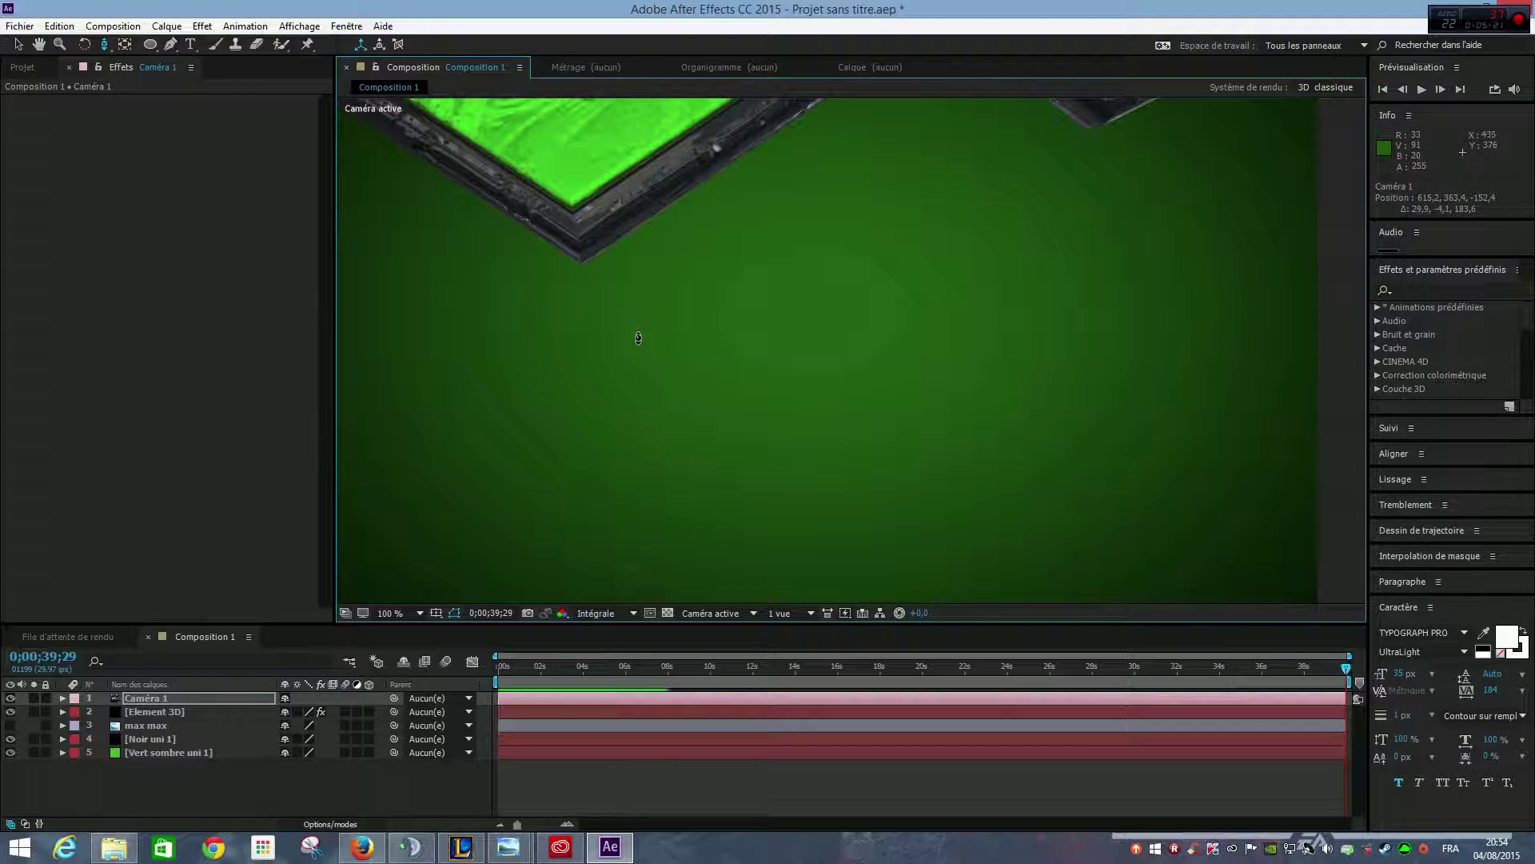
pyautogui.moveTo(662, 349); pyautogui.dragTo(691, 452)
# Step: Reselect the camera layer and orbit the close-up slightly with the Unified Camera tool, to a position of about 583, 375, -180
pyautogui.click(144, 711)
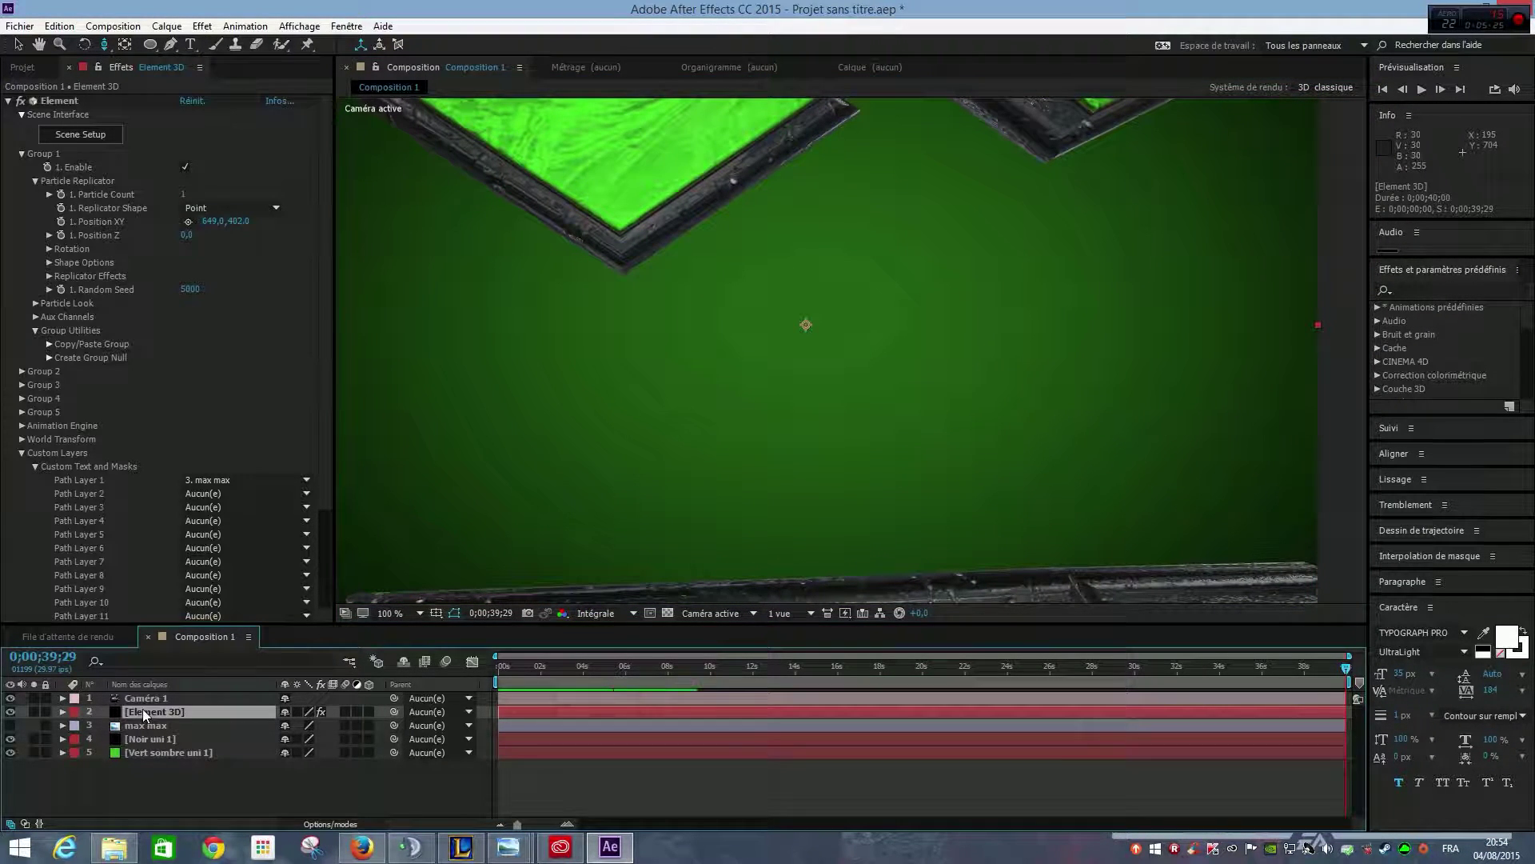
pyautogui.click(145, 699)
pyautogui.click(88, 45)
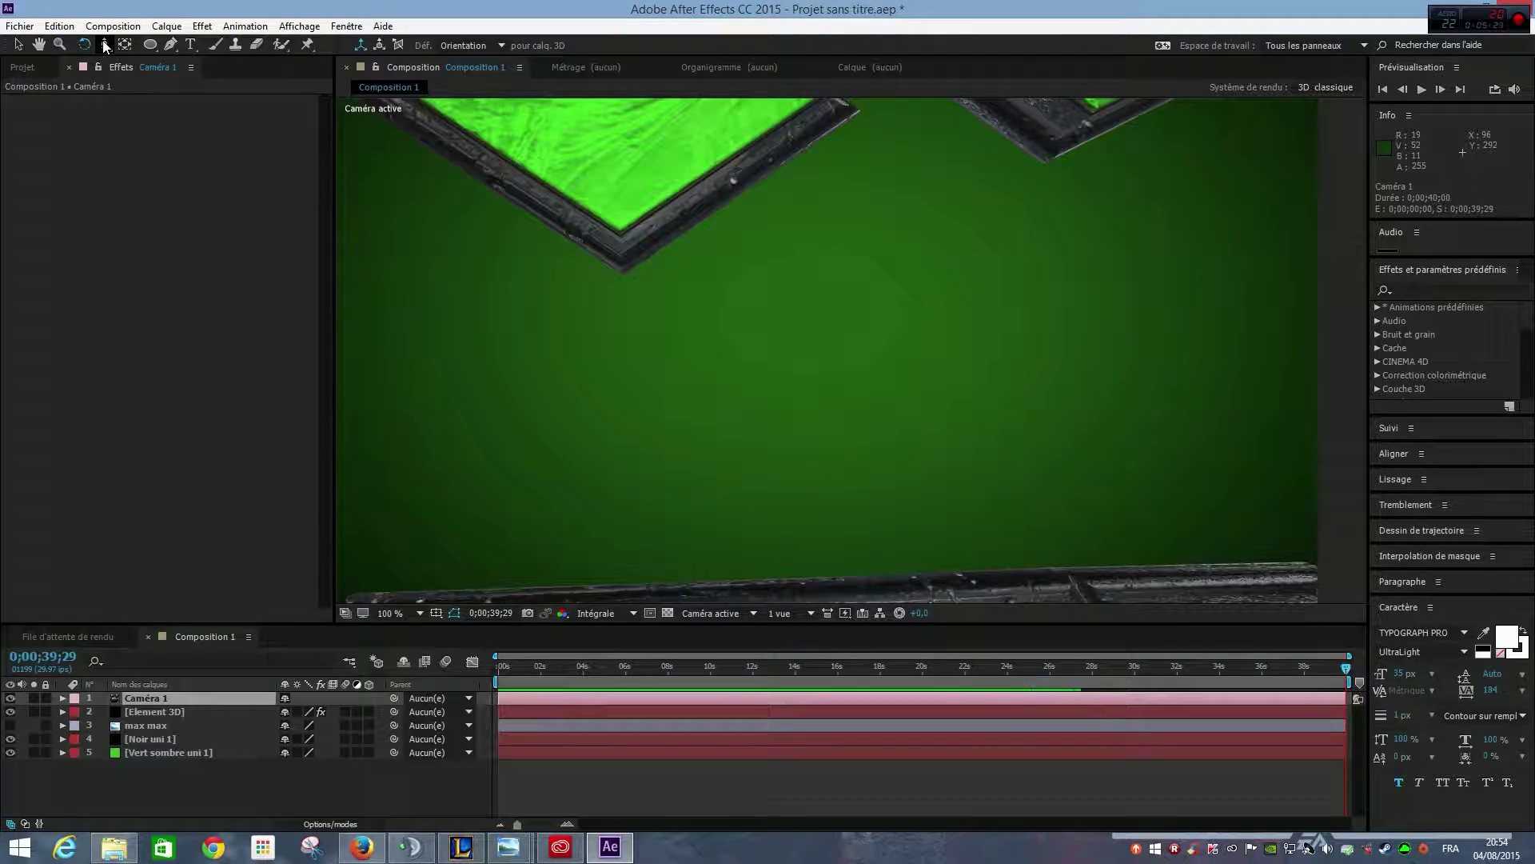
pyautogui.click(104, 46)
pyautogui.click(168, 46)
pyautogui.moveTo(416, 225); pyautogui.dragTo(393, 179)
# Step: Track the camera in XY to the inner corner of the large M's first stroke and orbit it to a steep side view
pyautogui.click(102, 46)
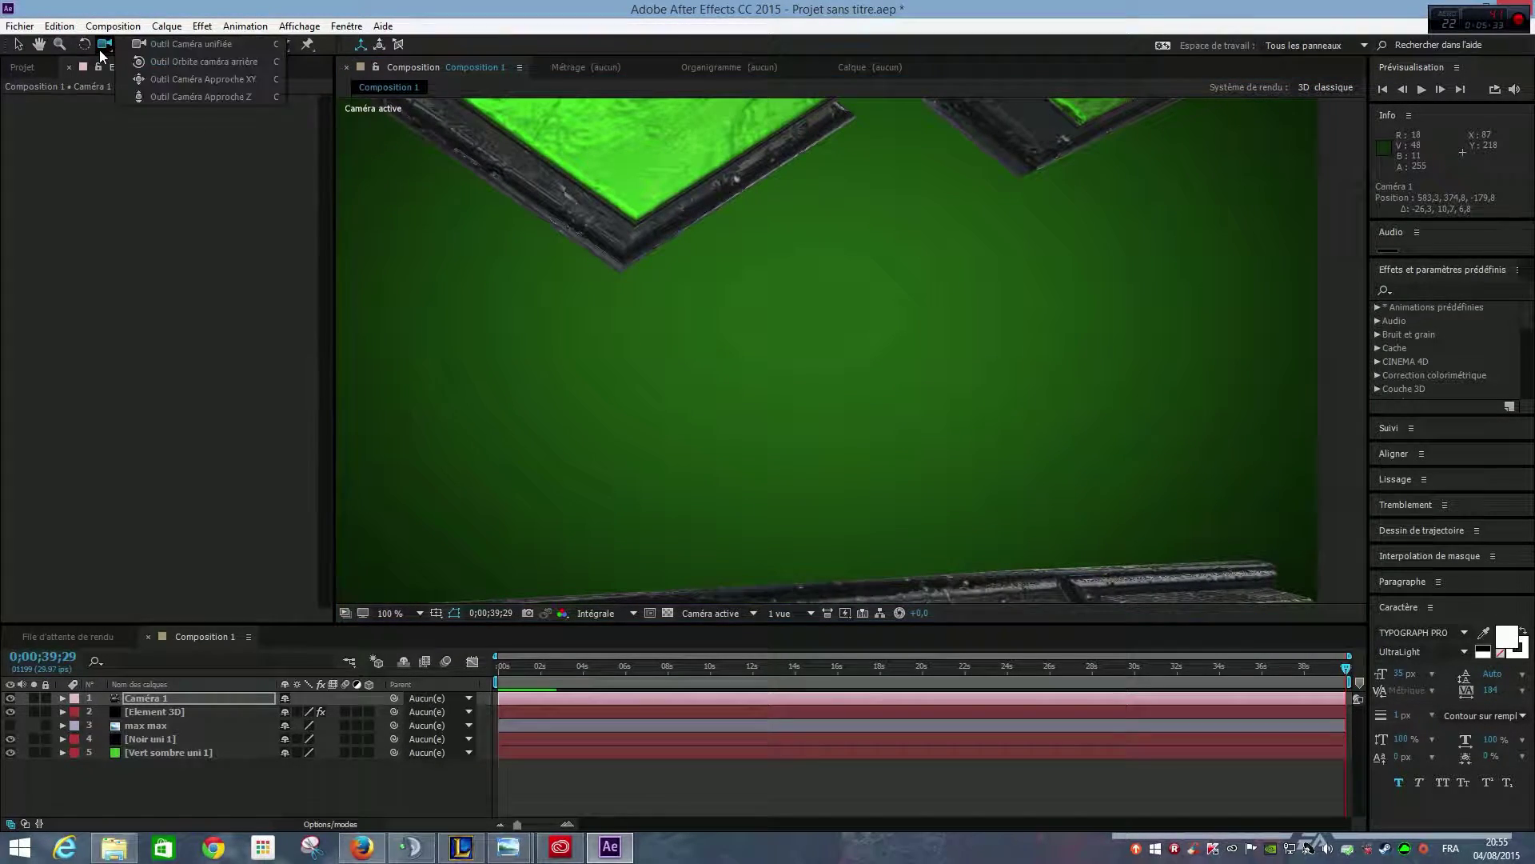
pyautogui.click(160, 79)
pyautogui.moveTo(436, 270); pyautogui.dragTo(727, 392)
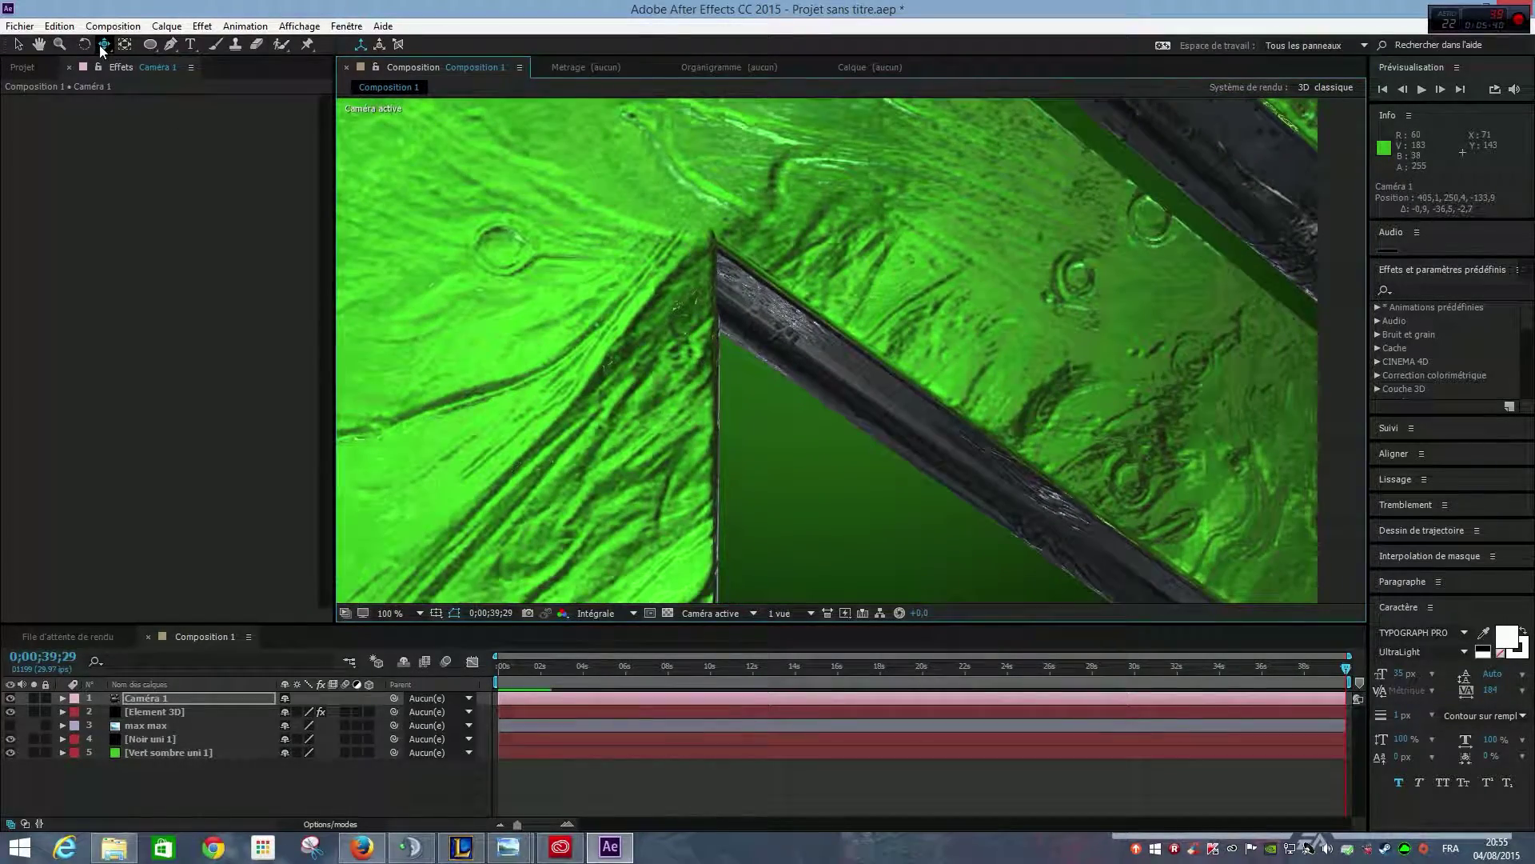
pyautogui.click(102, 51)
pyautogui.click(155, 53)
pyautogui.moveTo(799, 320); pyautogui.dragTo(1053, 464)
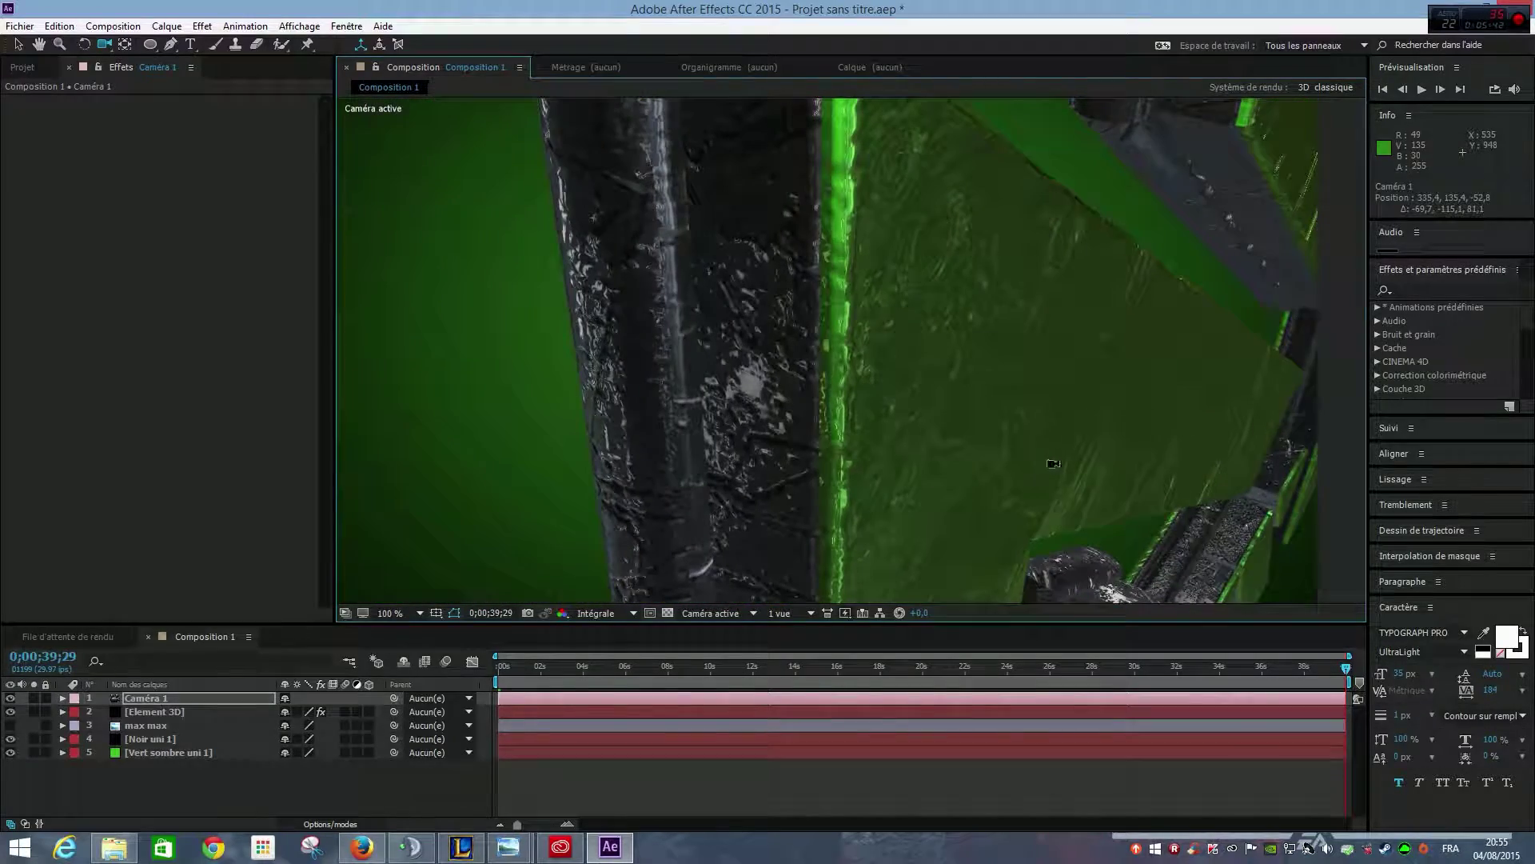
# Step: Refine the oblique logo close-up with the camera tracking and orbit tools, to a camera position of about 351, 206, -58
pyautogui.click(101, 48)
pyautogui.click(140, 89)
pyautogui.moveTo(888, 367)
pyautogui.mouseDown()
pyautogui.moveTo(908, 398)
pyautogui.moveTo(848, 352)
pyautogui.moveTo(814, 384)
pyautogui.moveTo(812, 350)
pyautogui.moveTo(897, 309)
pyautogui.moveTo(910, 119)
pyautogui.moveTo(901, 371)
pyautogui.mouseUp()
pyautogui.click(104, 49)
pyautogui.click(160, 96)
pyautogui.click(104, 45)
pyautogui.click(140, 45)
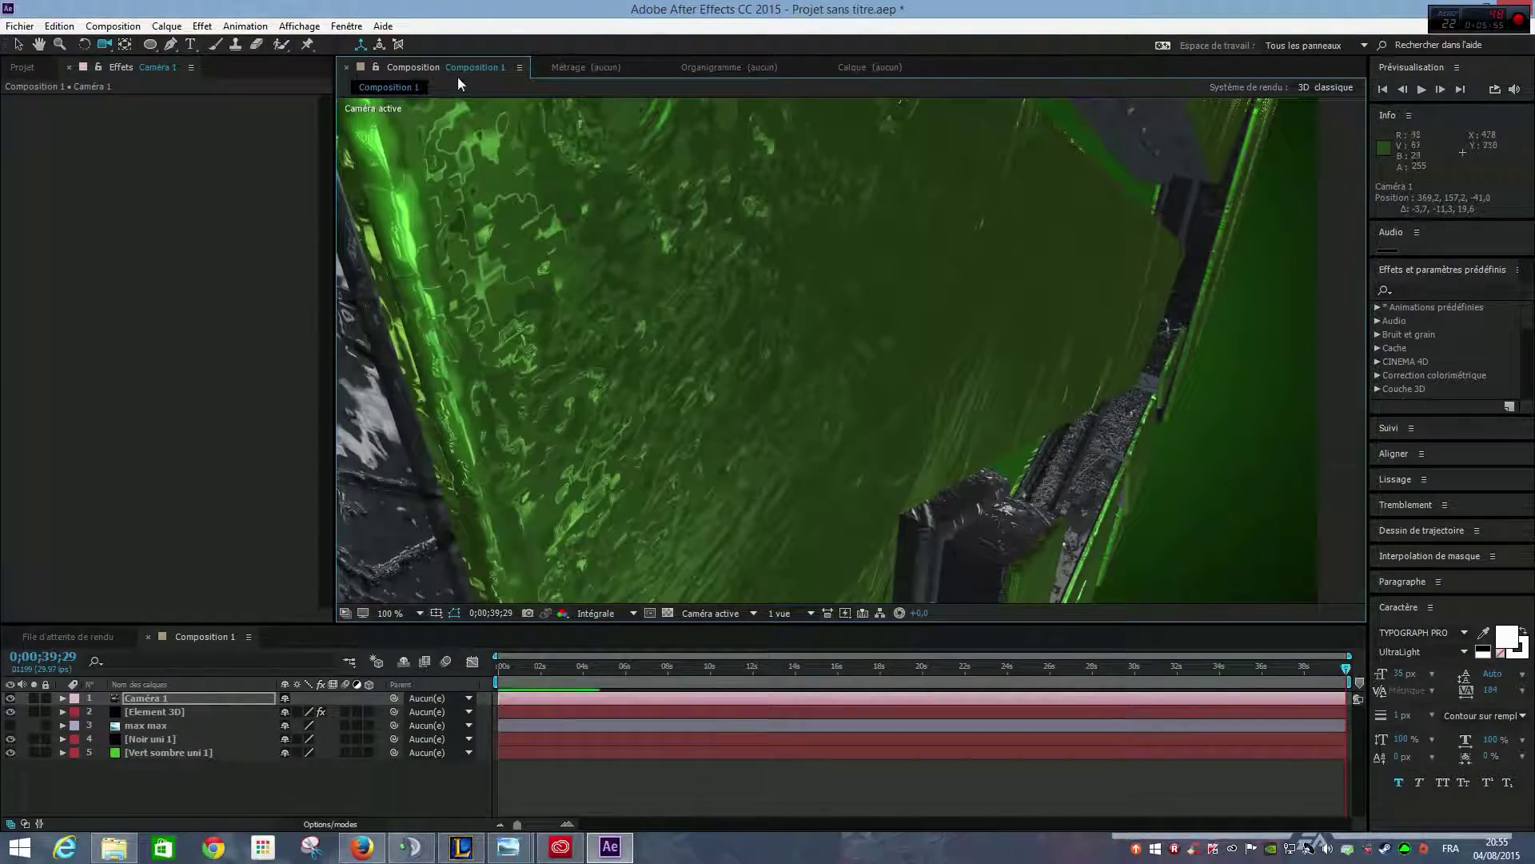
pyautogui.moveTo(1082, 395); pyautogui.dragTo(1075, 329)
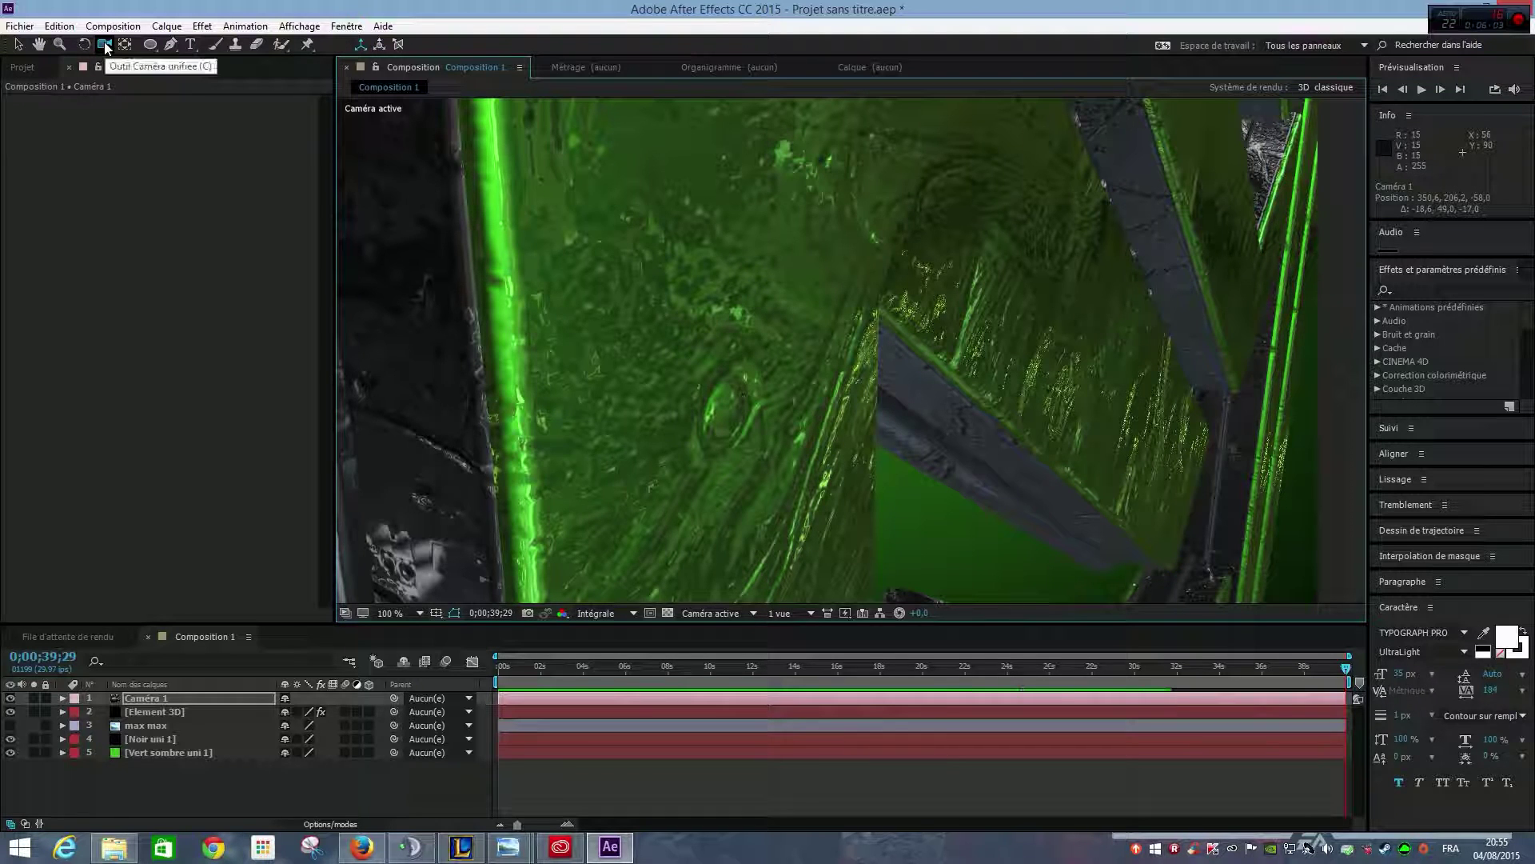
# Step: Expand the Transform properties of the camera layer in the timeline
pyautogui.click(165, 711)
pyautogui.click(158, 699)
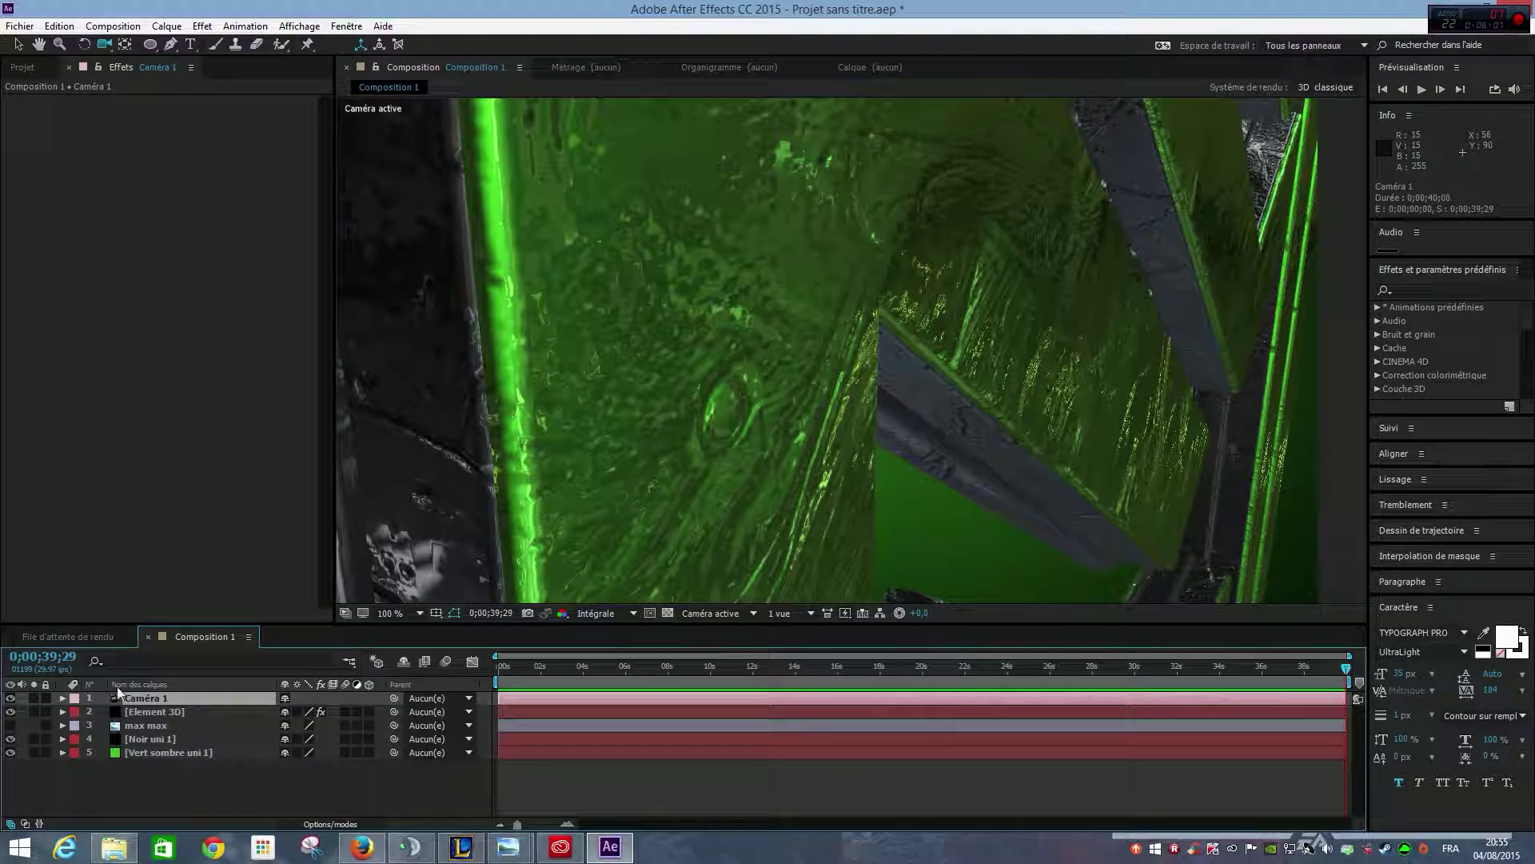
pyautogui.click(63, 699)
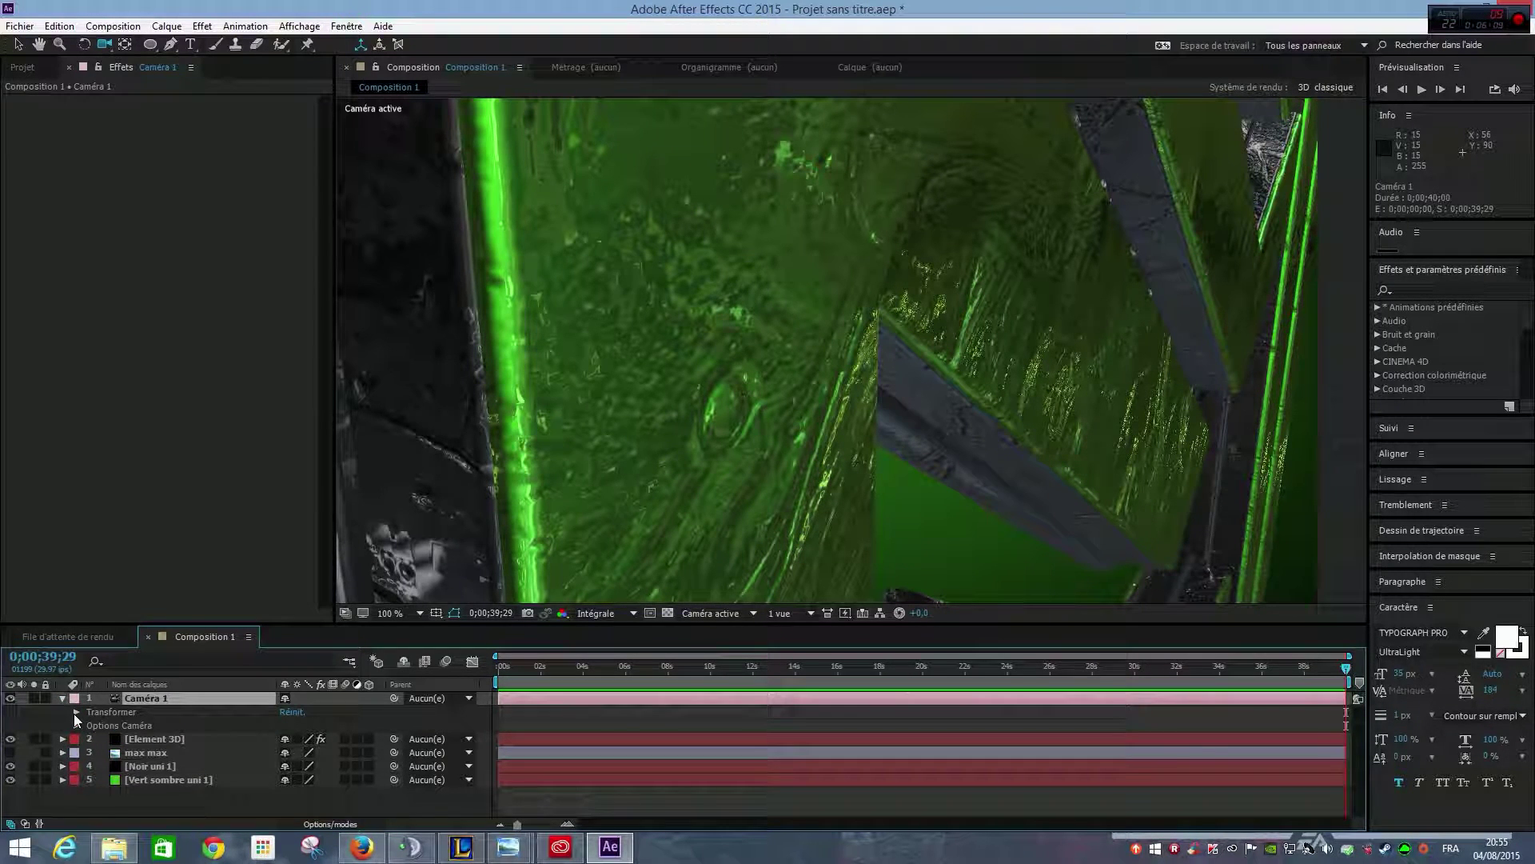
pyautogui.click(75, 713)
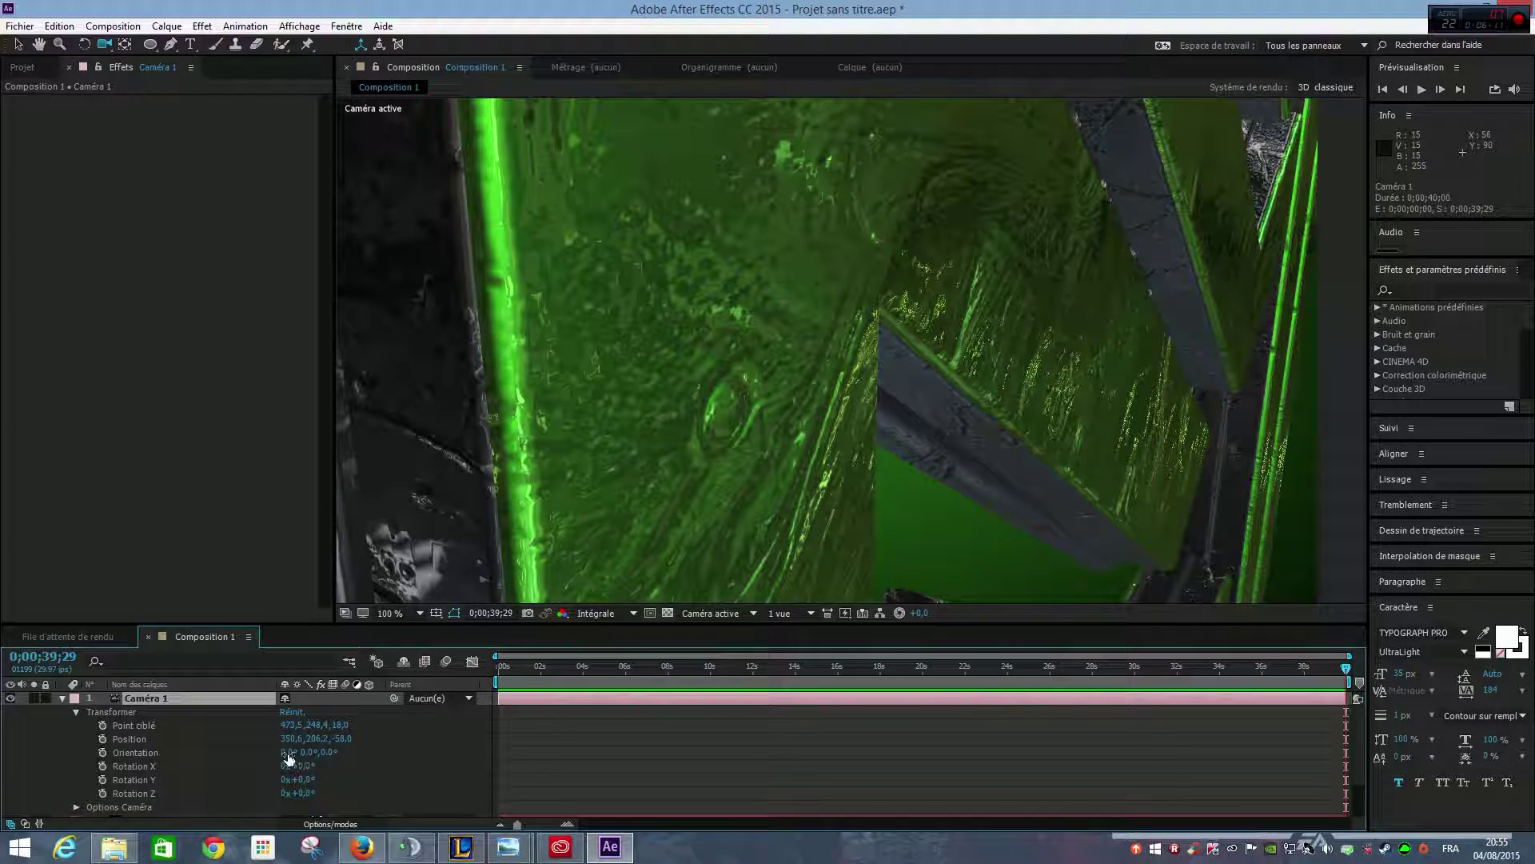
# Step: Switch to Firefox, search the web for "profondeur de champ" in a new tab, and show the image results
pyautogui.click(361, 848)
pyautogui.hotkey('ctrl', 't')
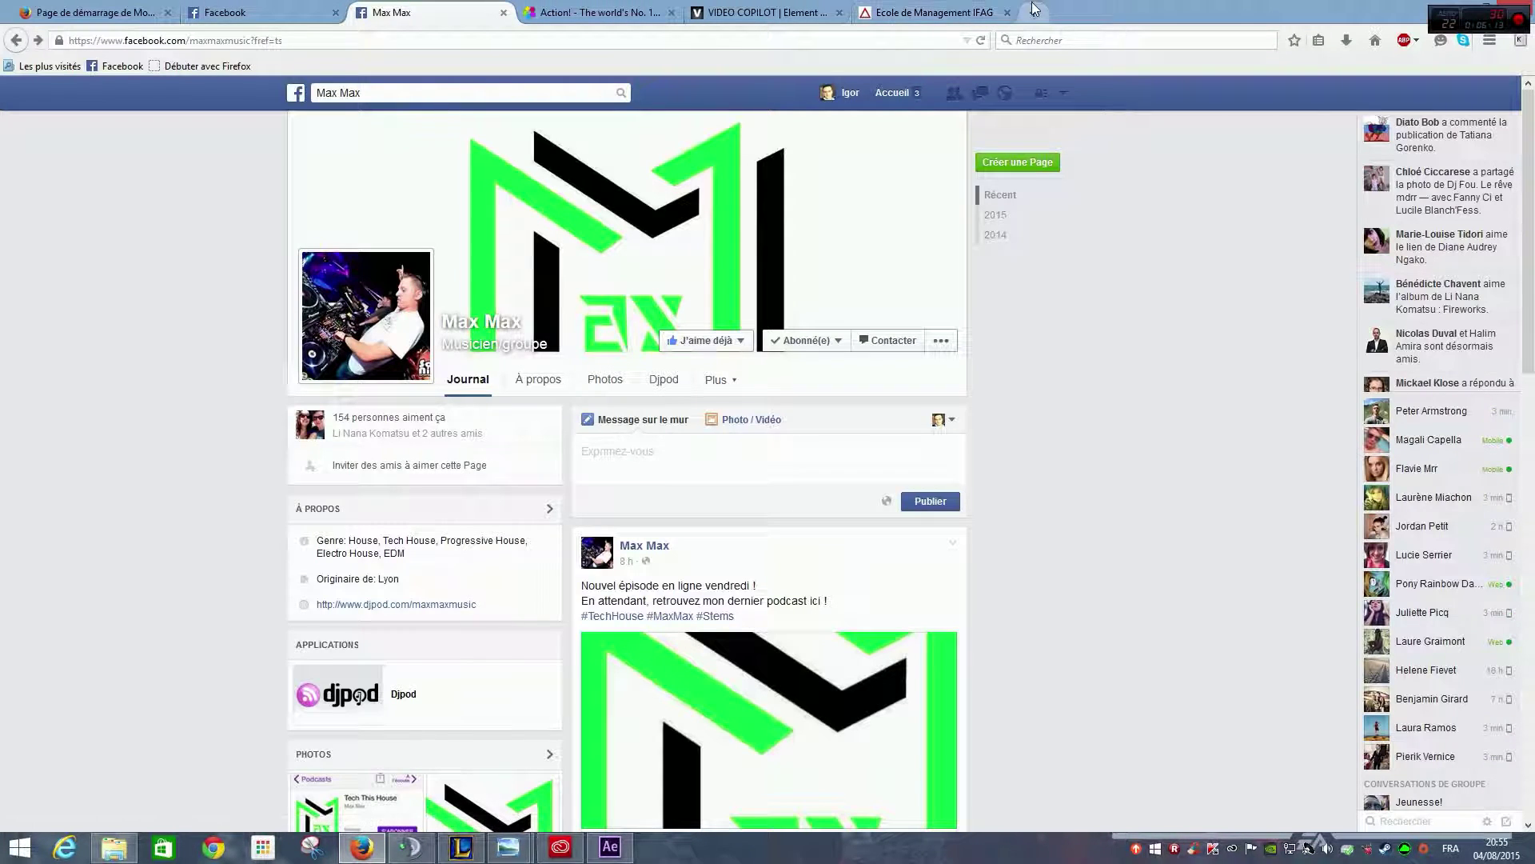
pyautogui.click(593, 126)
pyautogui.write('Pr')
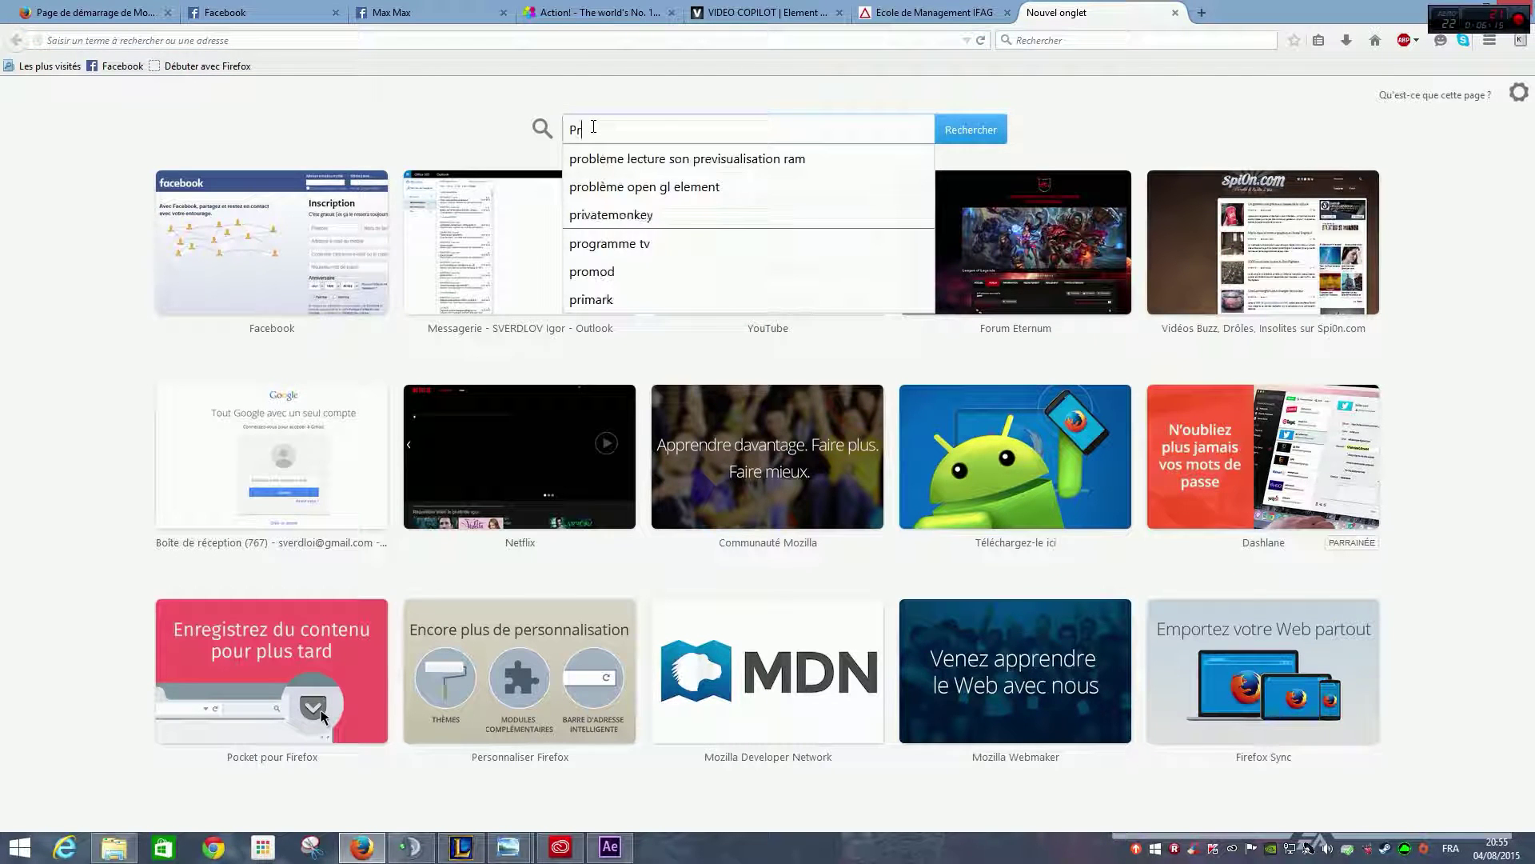
pyautogui.write('ofon')
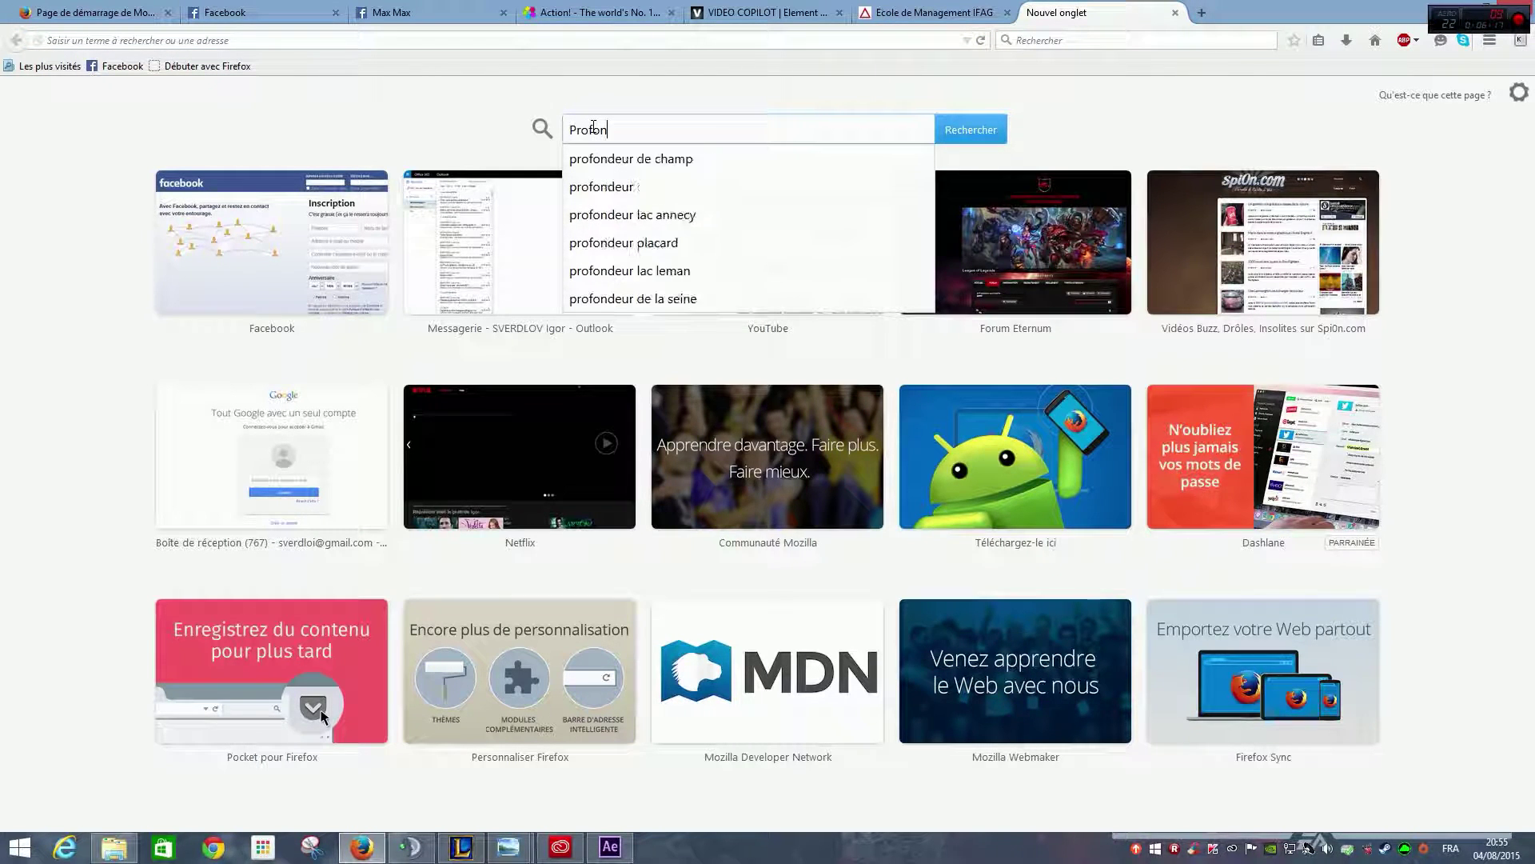
pyautogui.write('deur')
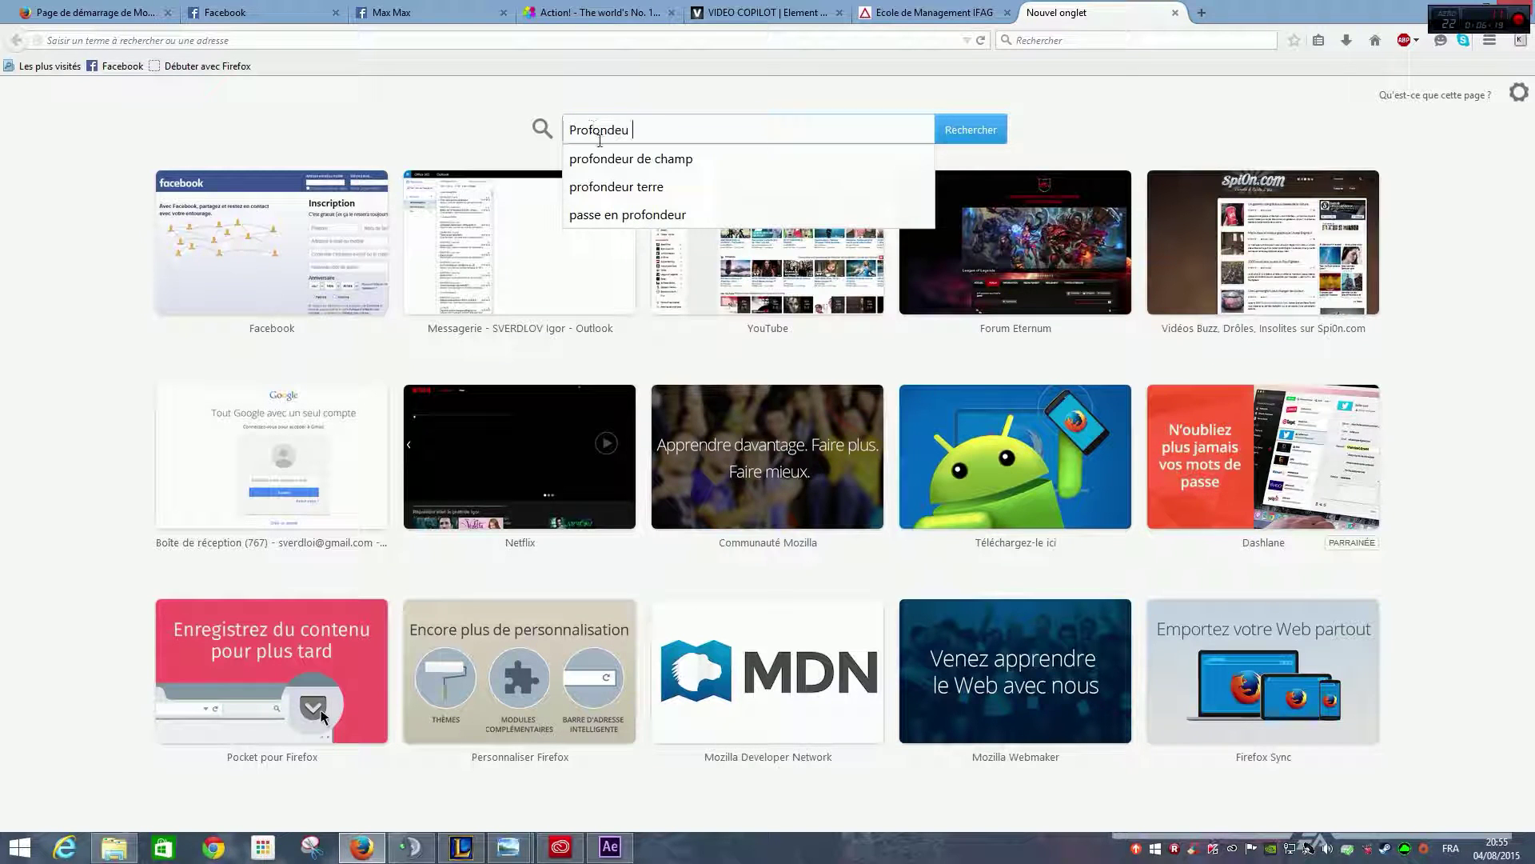
pyautogui.click(615, 158)
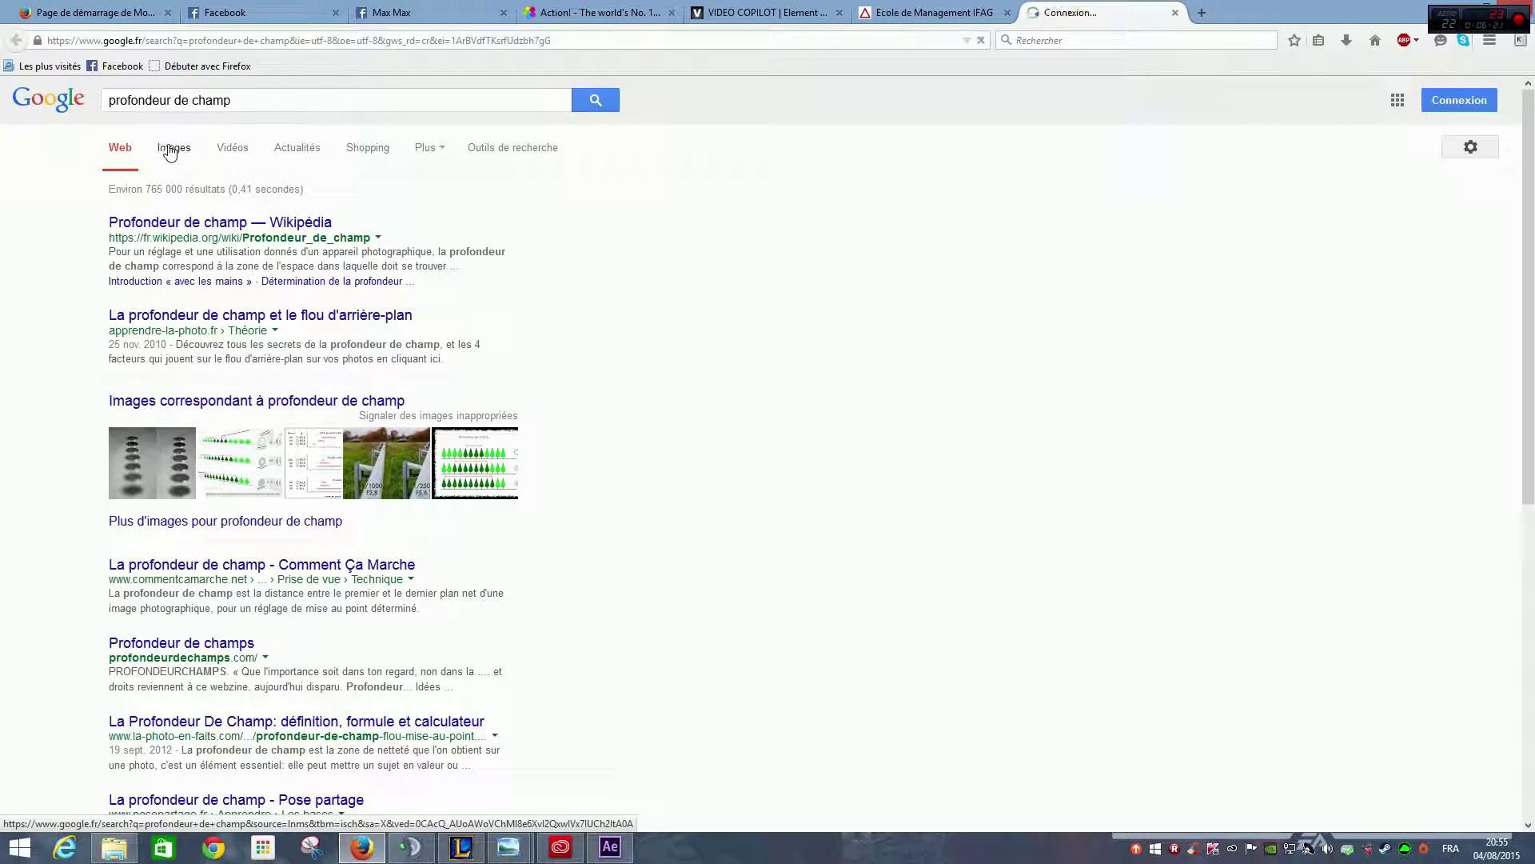
pyautogui.click(171, 148)
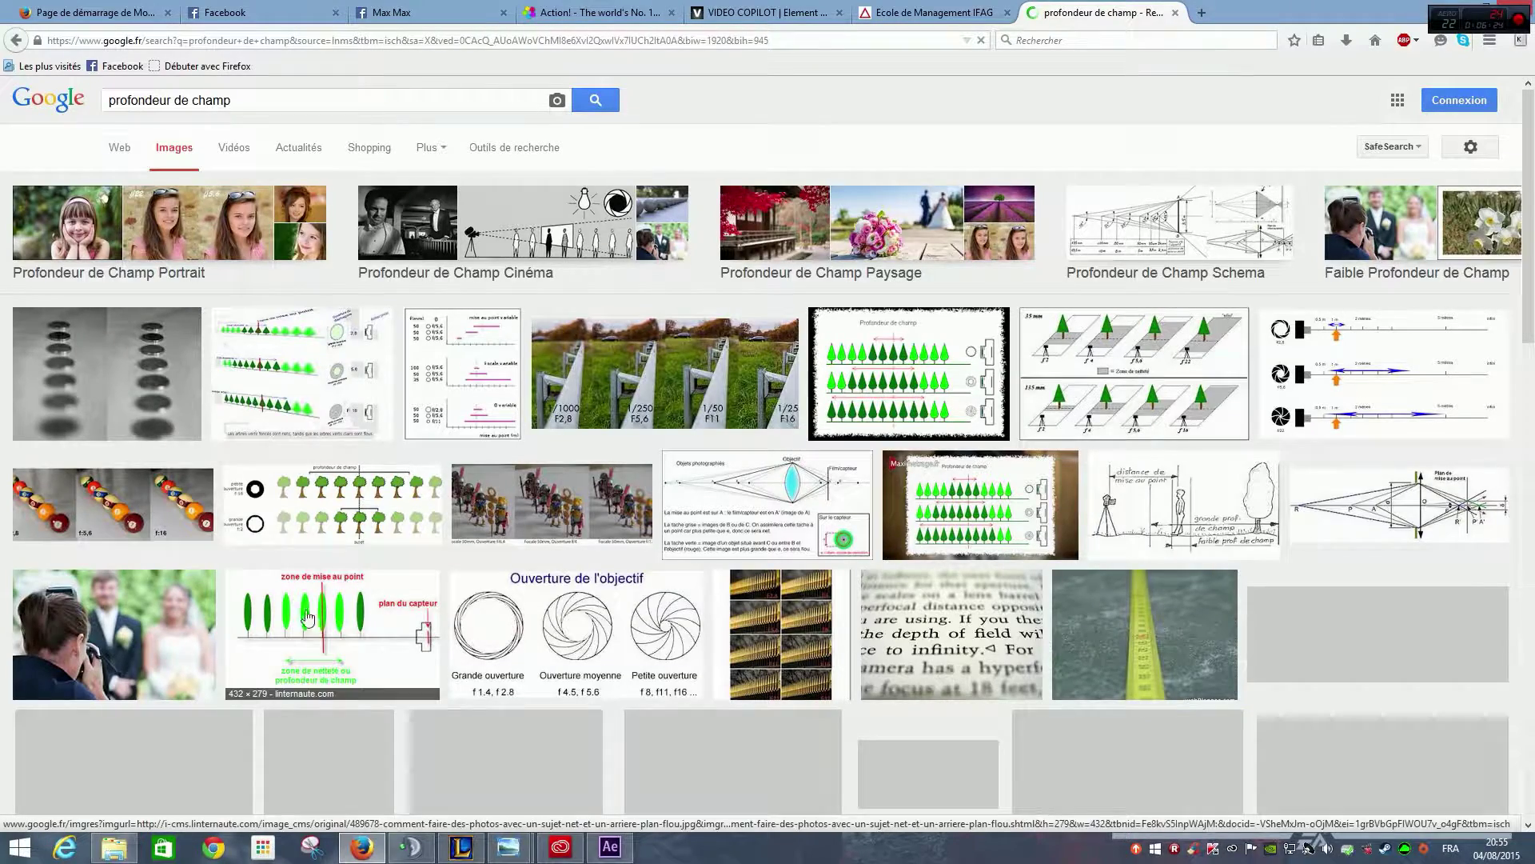
# Step: Filter the "profondeur de champ" image results to large images and open the photo of two rows of coins at full size
pyautogui.click(129, 344)
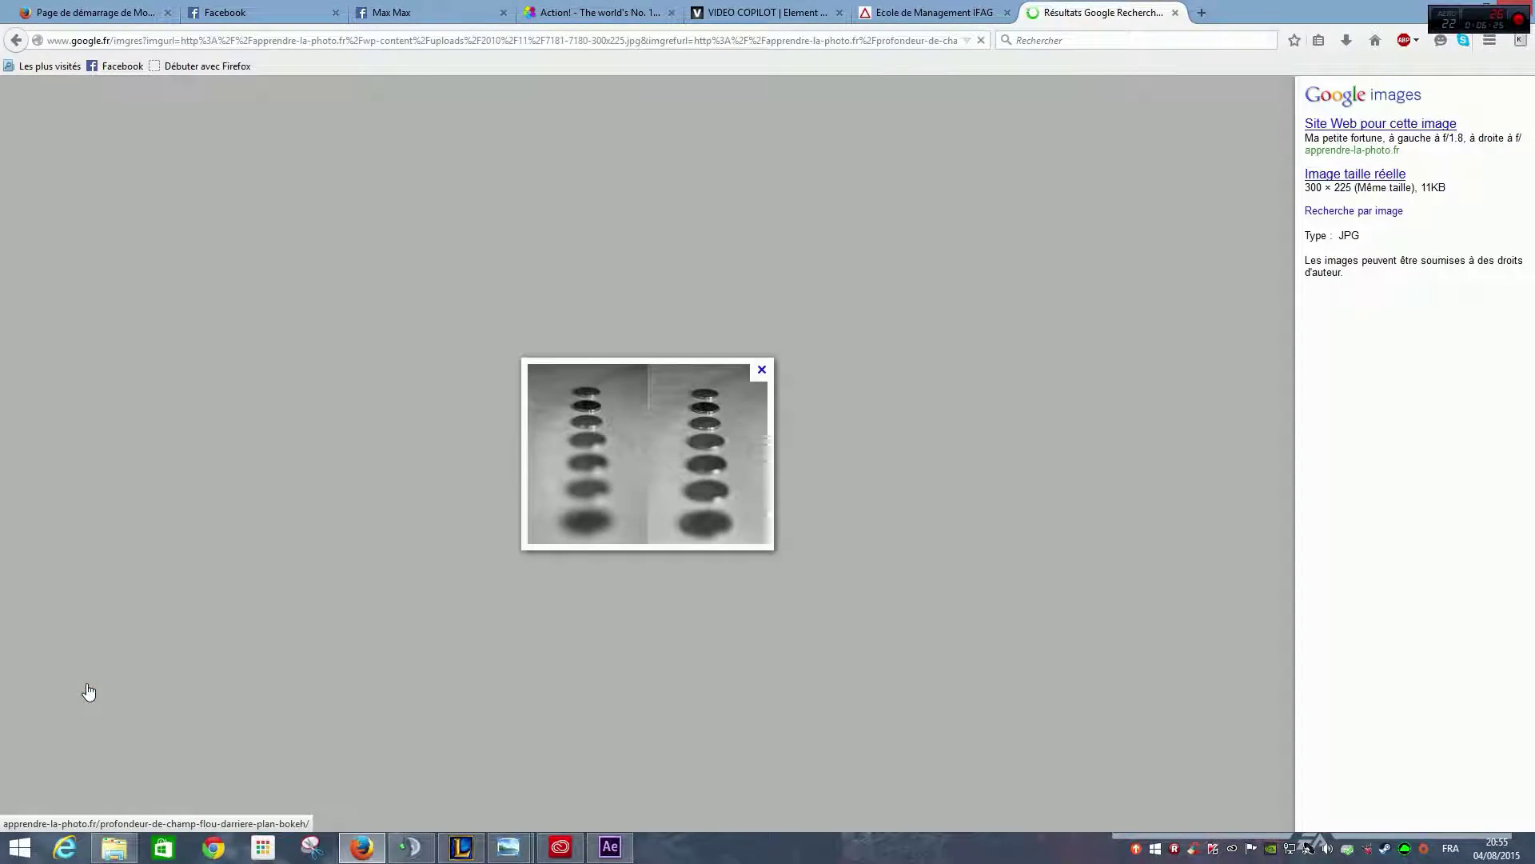
pyautogui.click(16, 40)
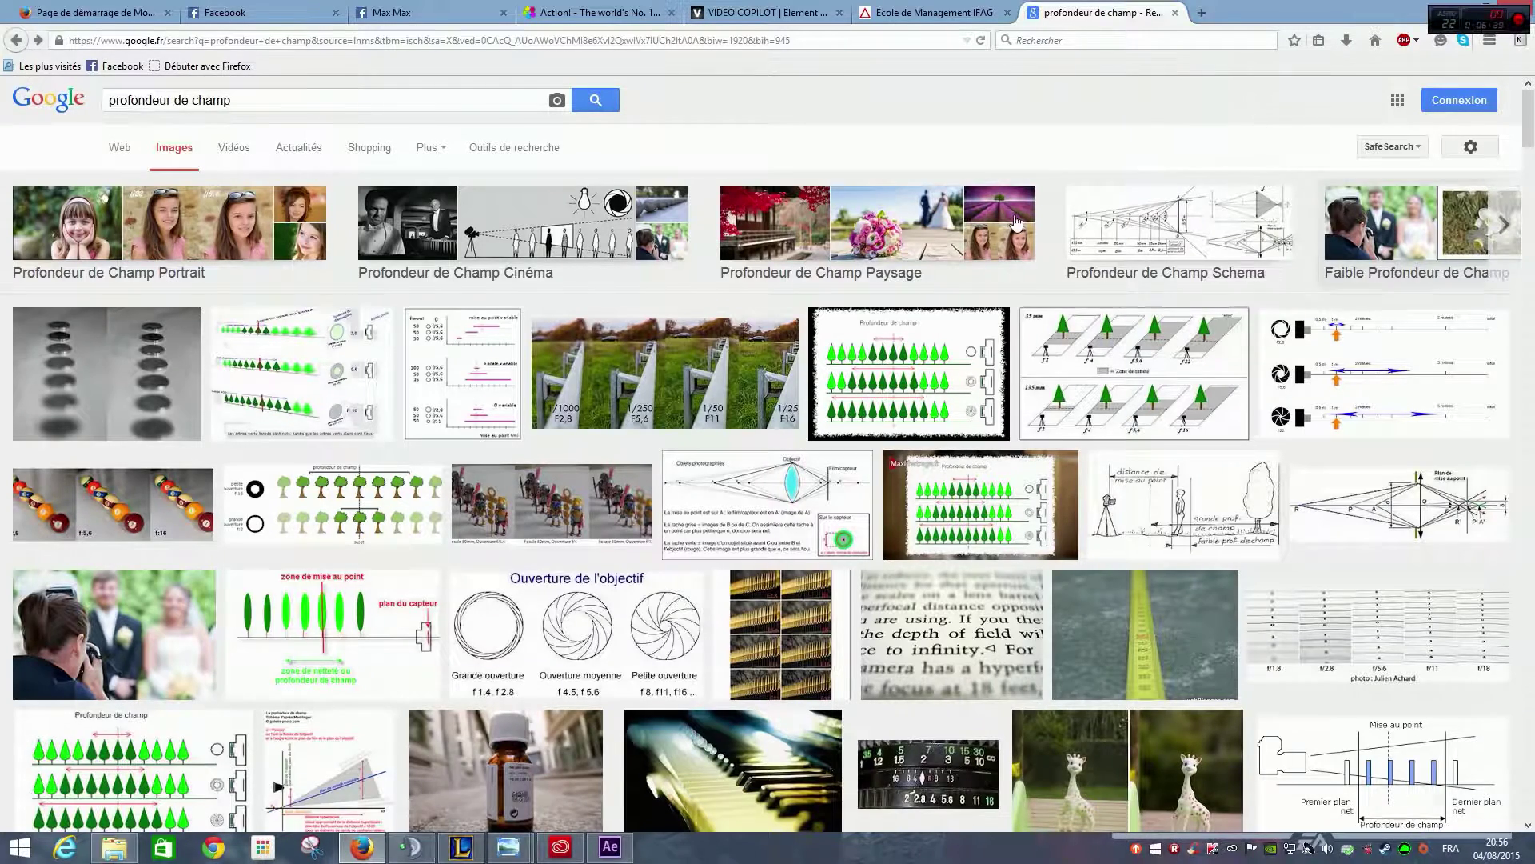
pyautogui.click(520, 148)
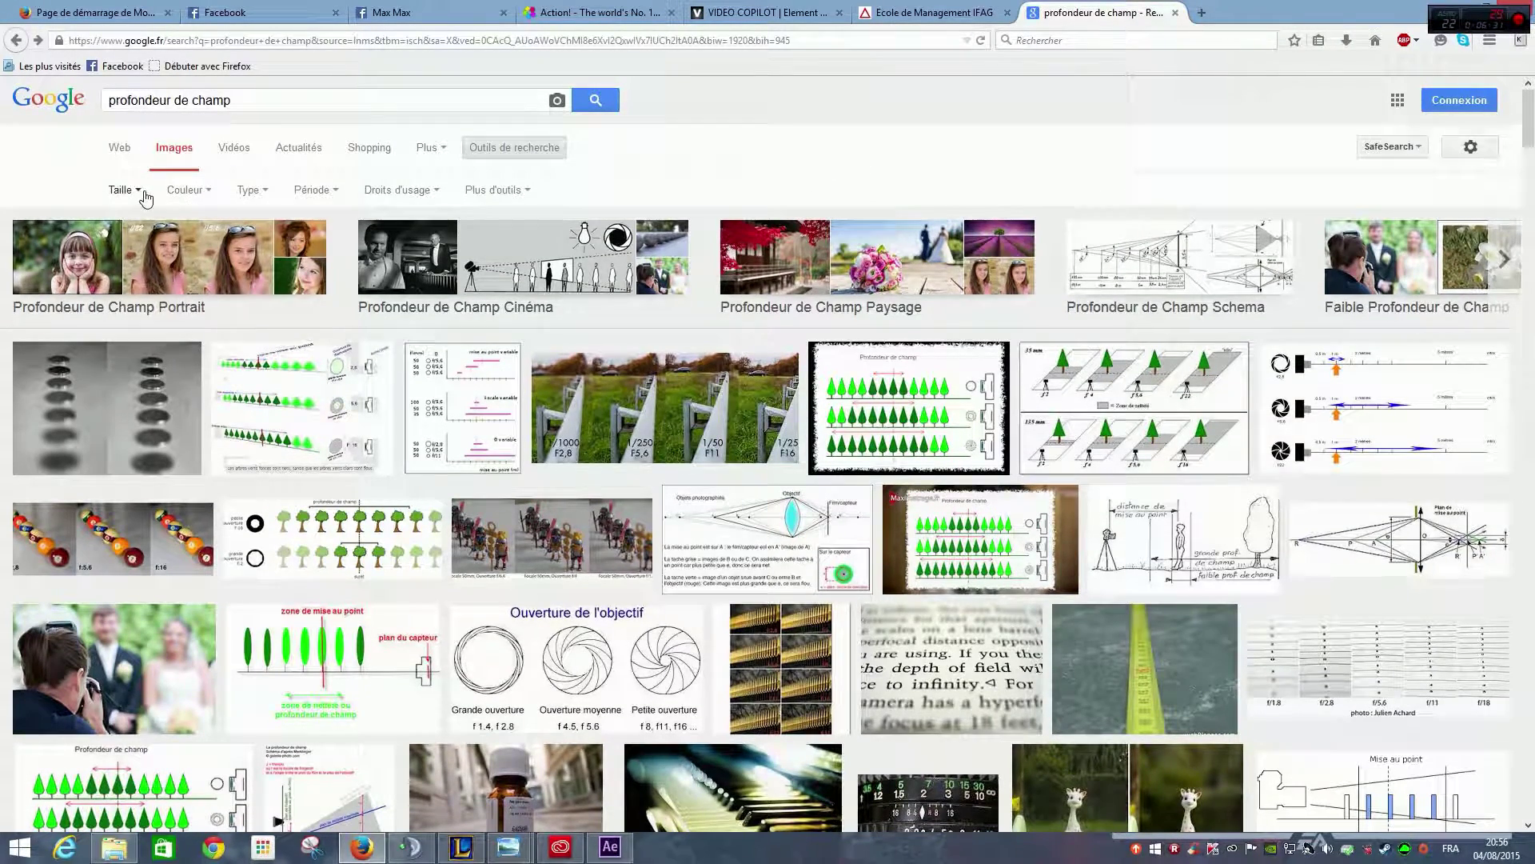
pyautogui.click(145, 199)
pyautogui.click(136, 242)
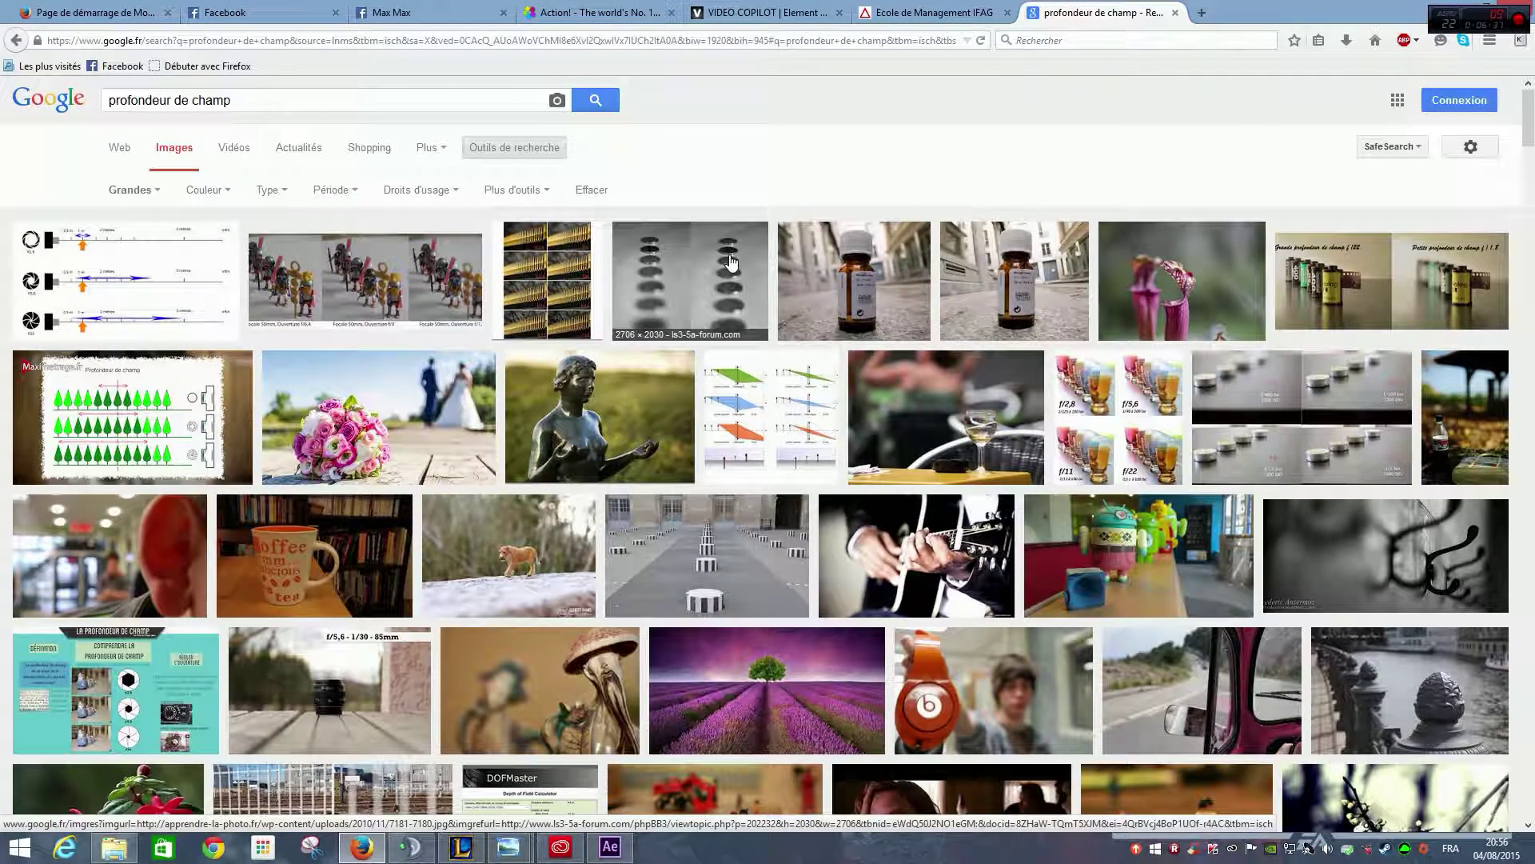
pyautogui.click(730, 261)
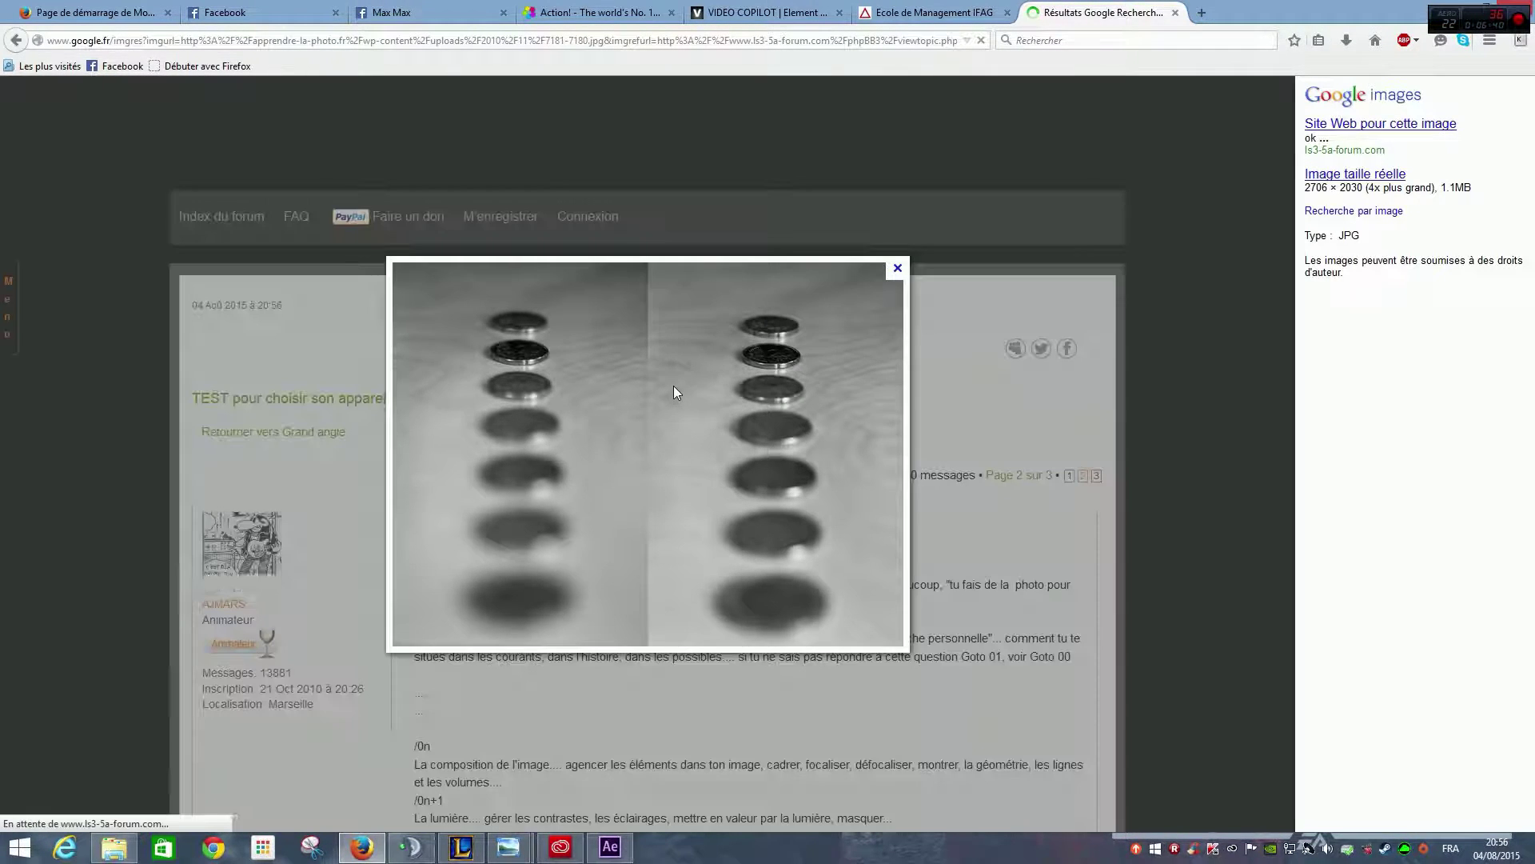
pyautogui.click(673, 385)
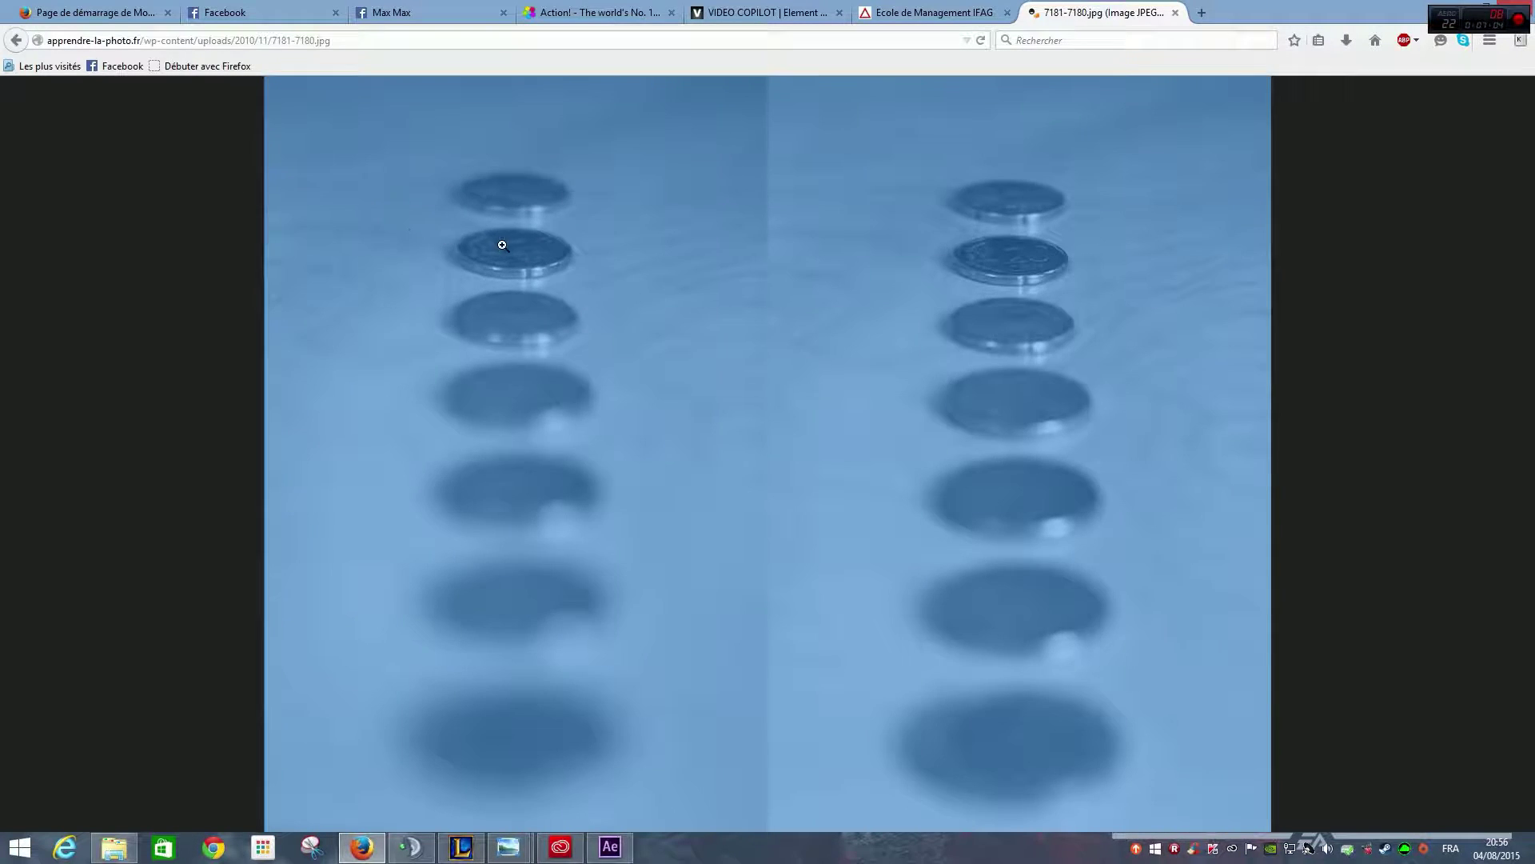
# Step: Examine which coins are sharp and which are blurred in the two halves of the photo
pyautogui.click(560, 250)
pyautogui.click(561, 317)
pyautogui.rightClick(126, 178)
pyautogui.click(54, 133)
pyautogui.click(54, 133)
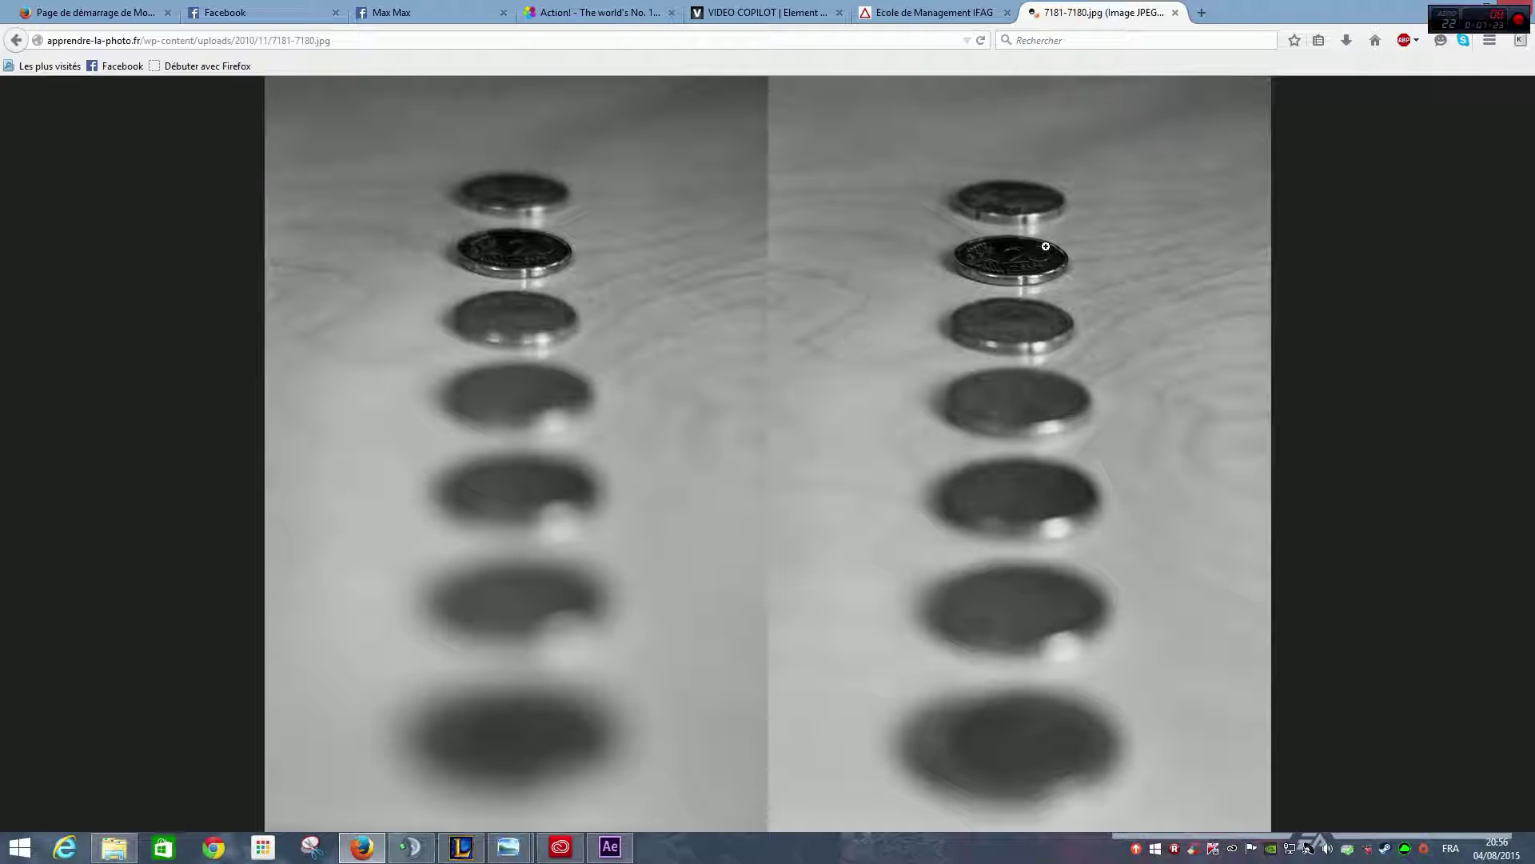
# Step: Switch to After Effects, expand the Camera Options of the Caméra 1 layer, and turn on depth of field
pyautogui.click(610, 847)
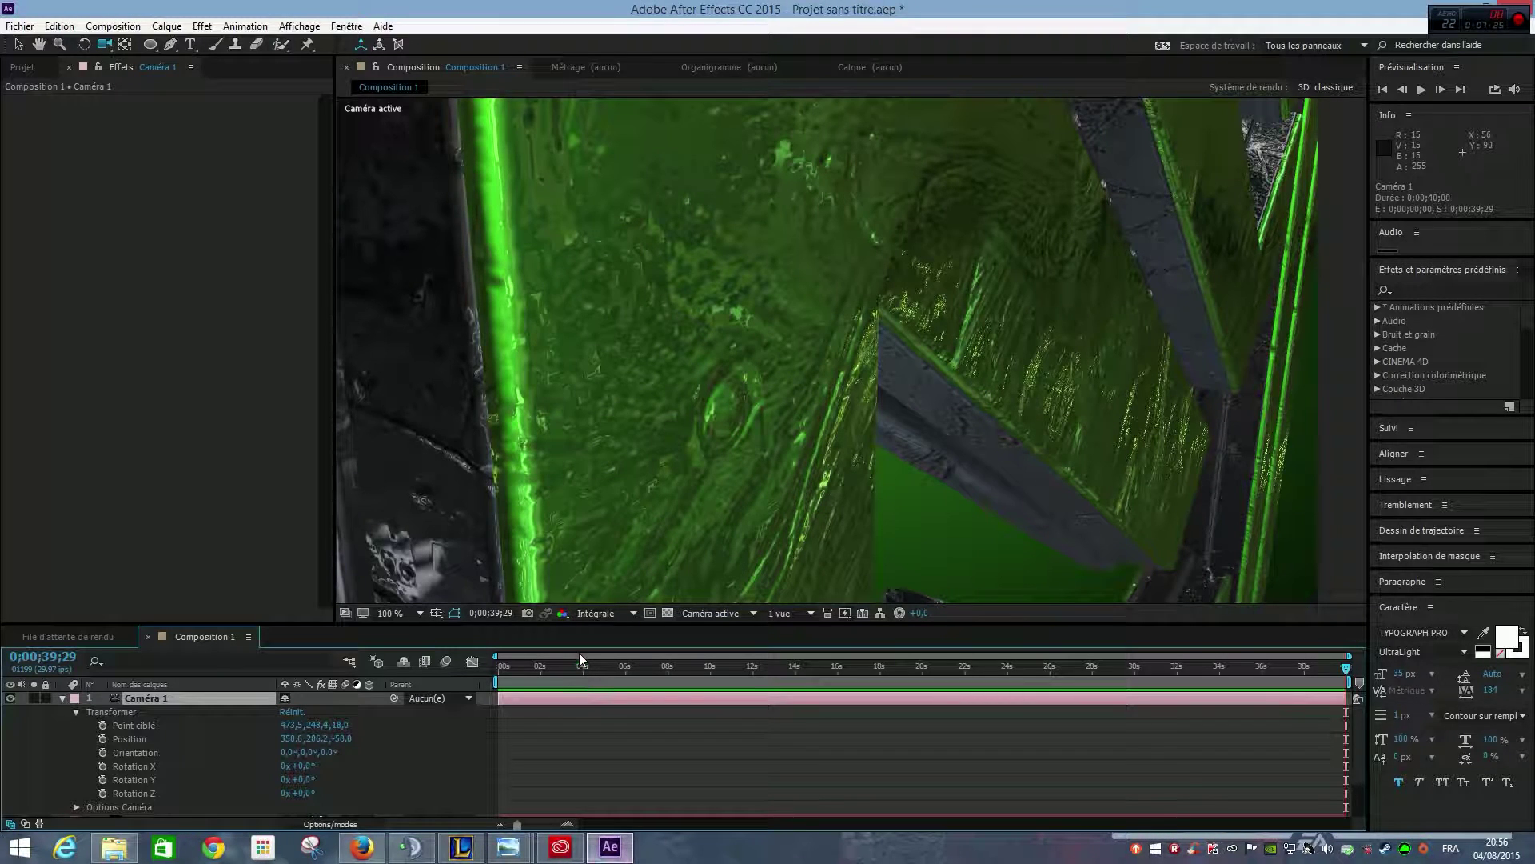
pyautogui.scroll(-4, 336, 735)
pyautogui.click(76, 754)
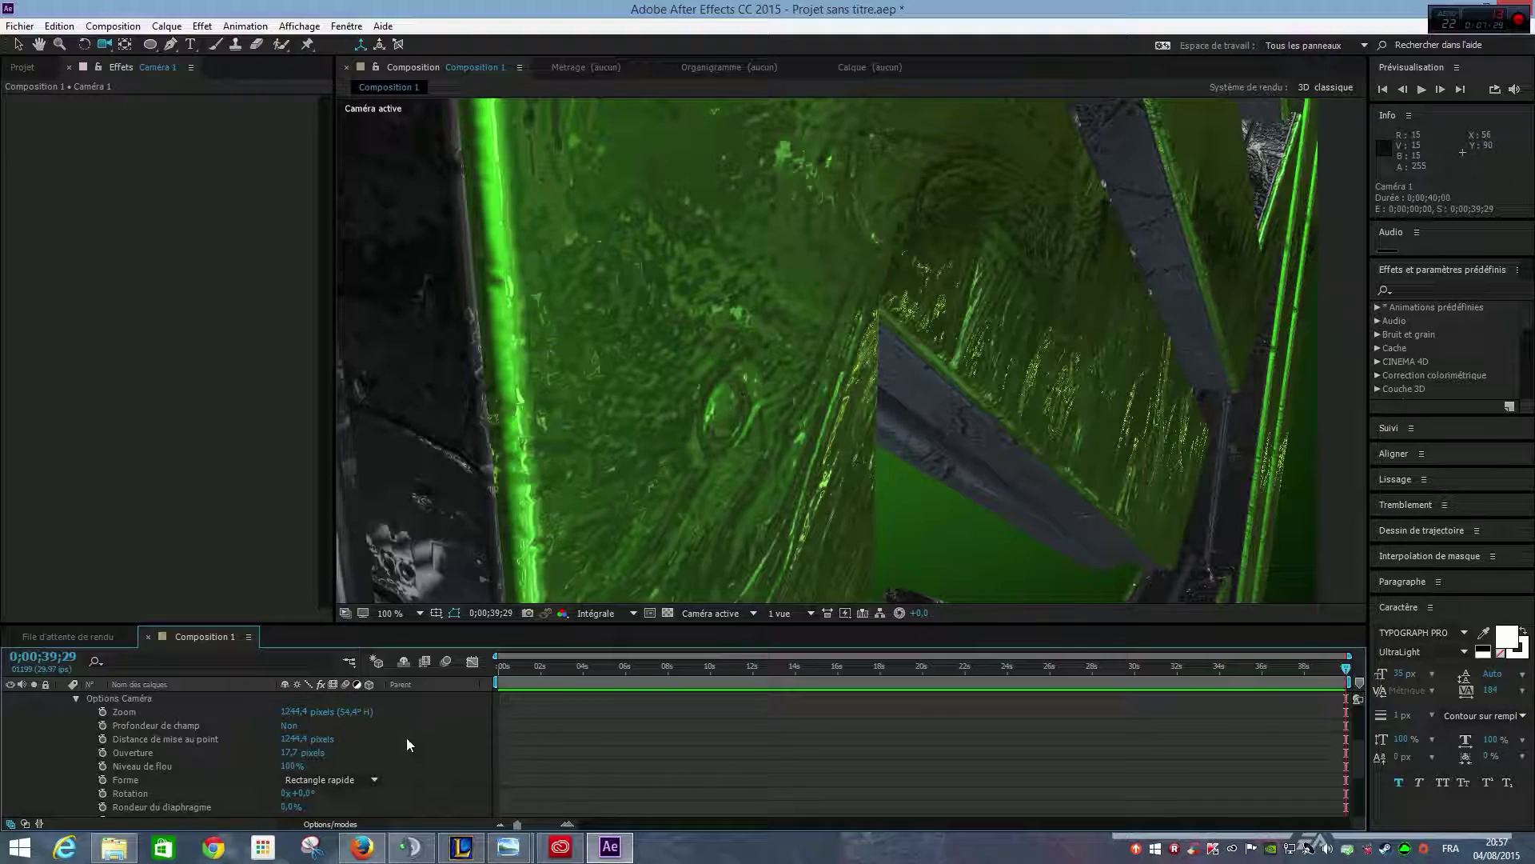
pyautogui.scroll(4, 96, 748)
pyautogui.click(75, 712)
pyautogui.click(63, 697)
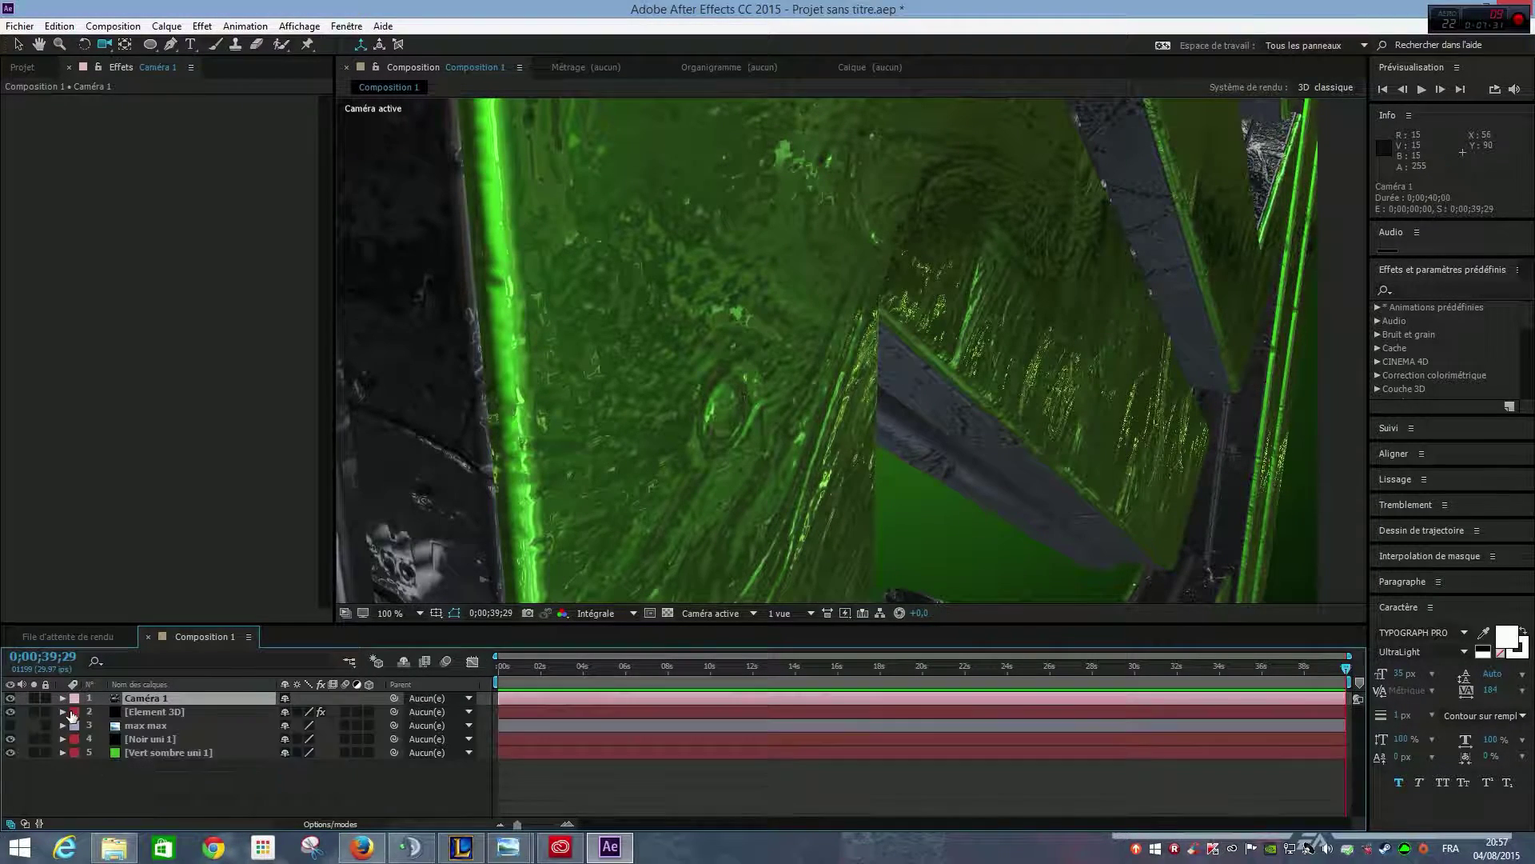
pyautogui.click(63, 698)
pyautogui.click(75, 725)
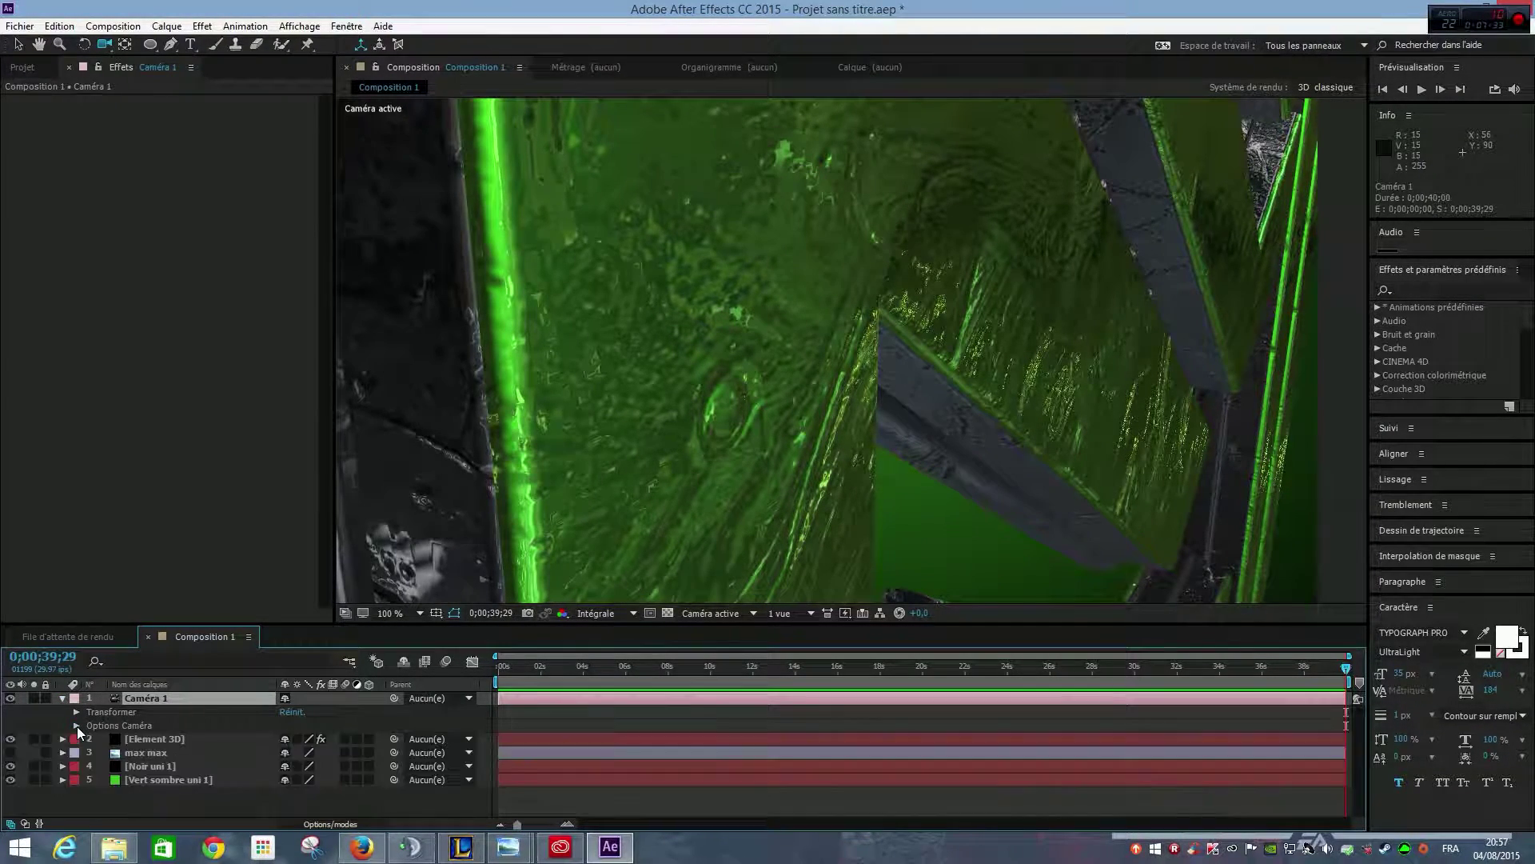
pyautogui.click(77, 726)
pyautogui.scroll(-3, 112, 740)
pyautogui.scroll(3, 118, 744)
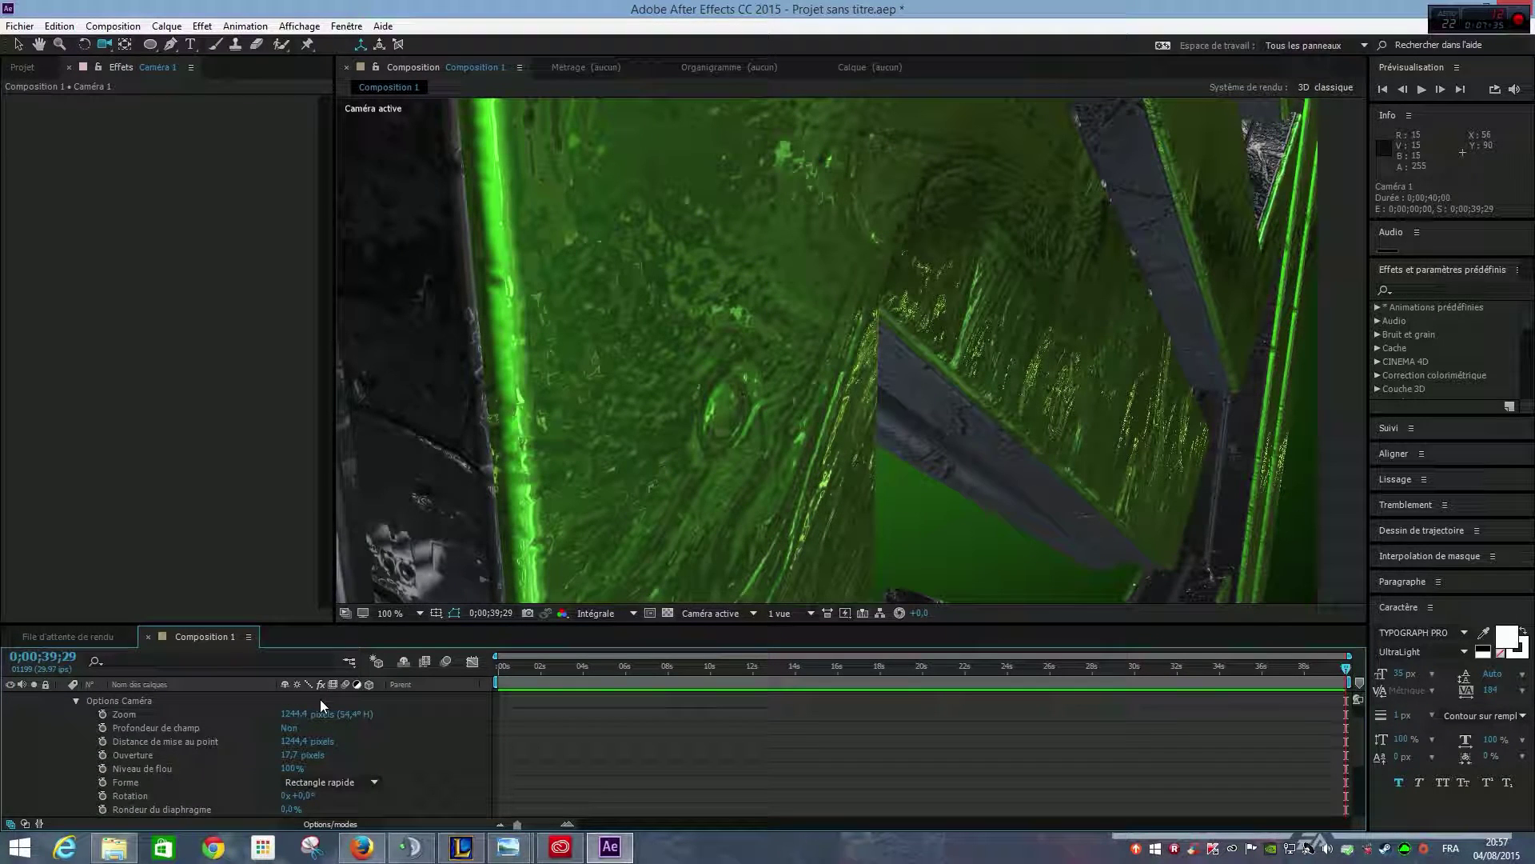
pyautogui.click(292, 728)
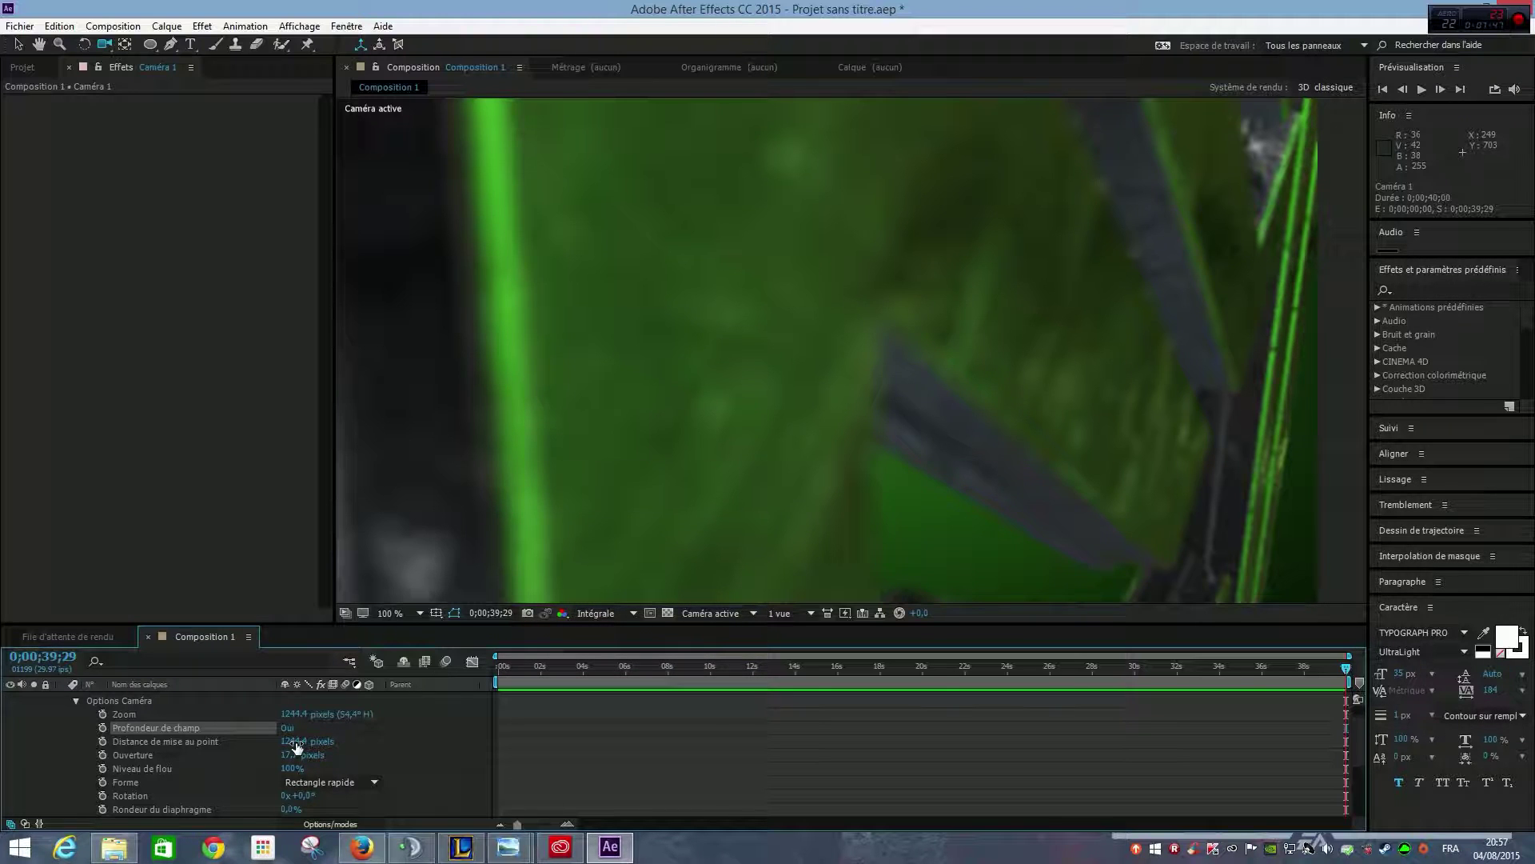
# Step: Show the composition in four views and reduce the camera's focus distance to 154.4 pixels
pyautogui.moveTo(297, 741); pyautogui.dragTo(277, 740)
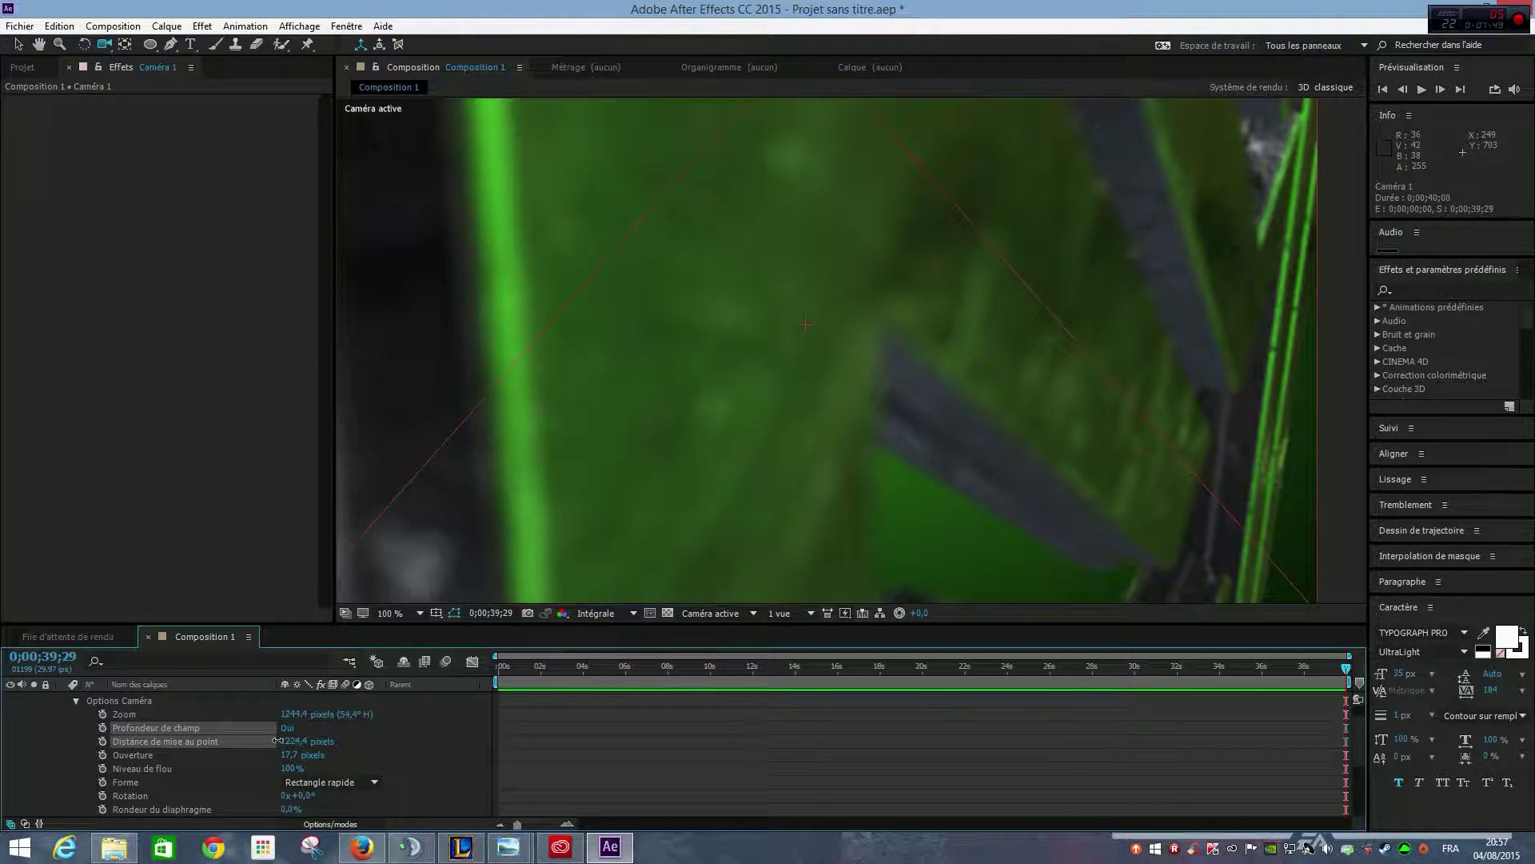
pyautogui.click(784, 613)
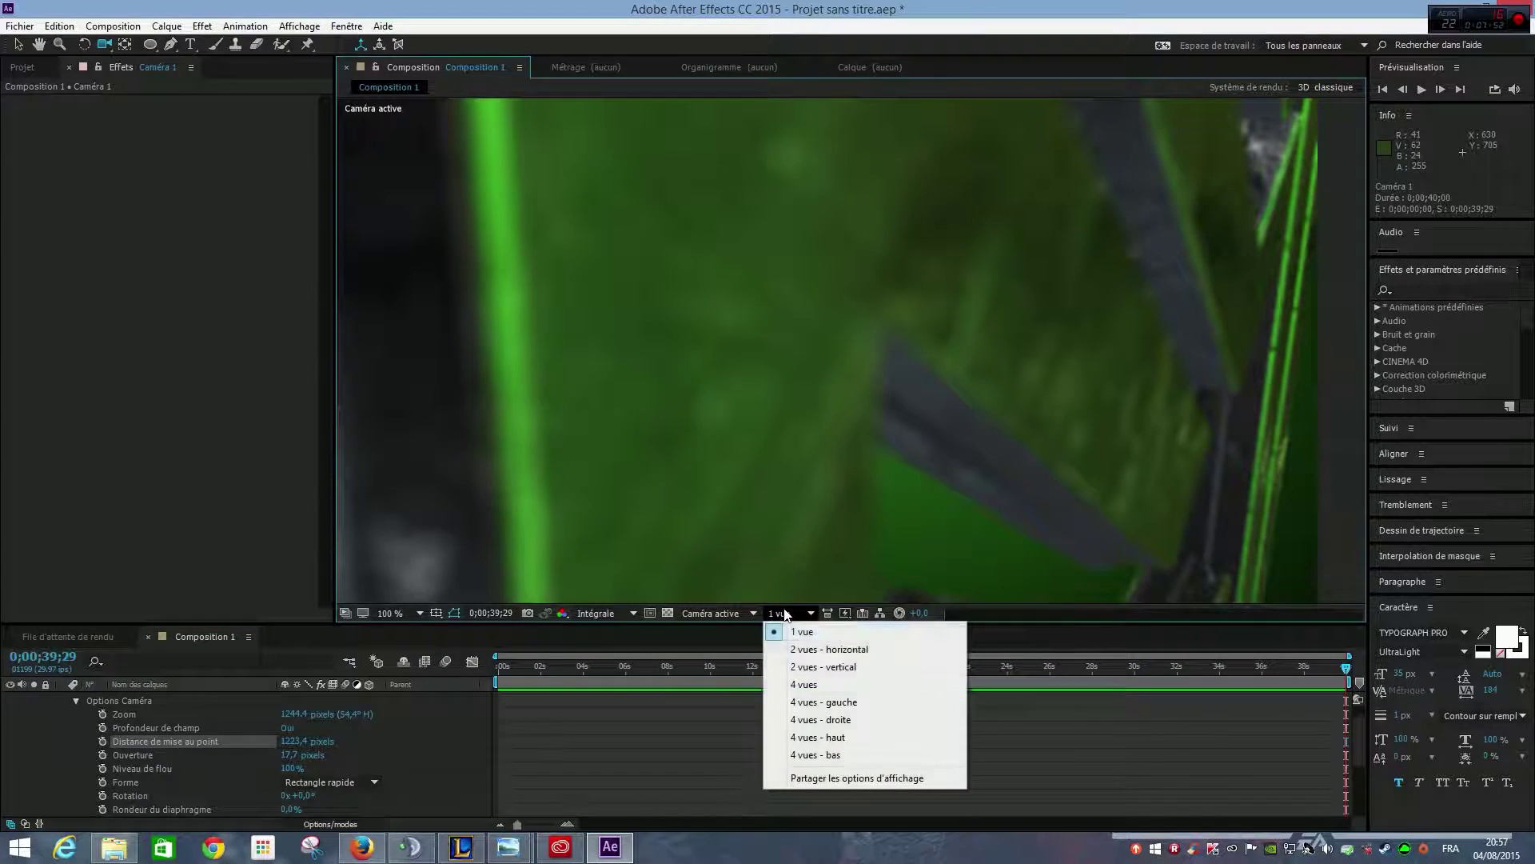
pyautogui.click(819, 683)
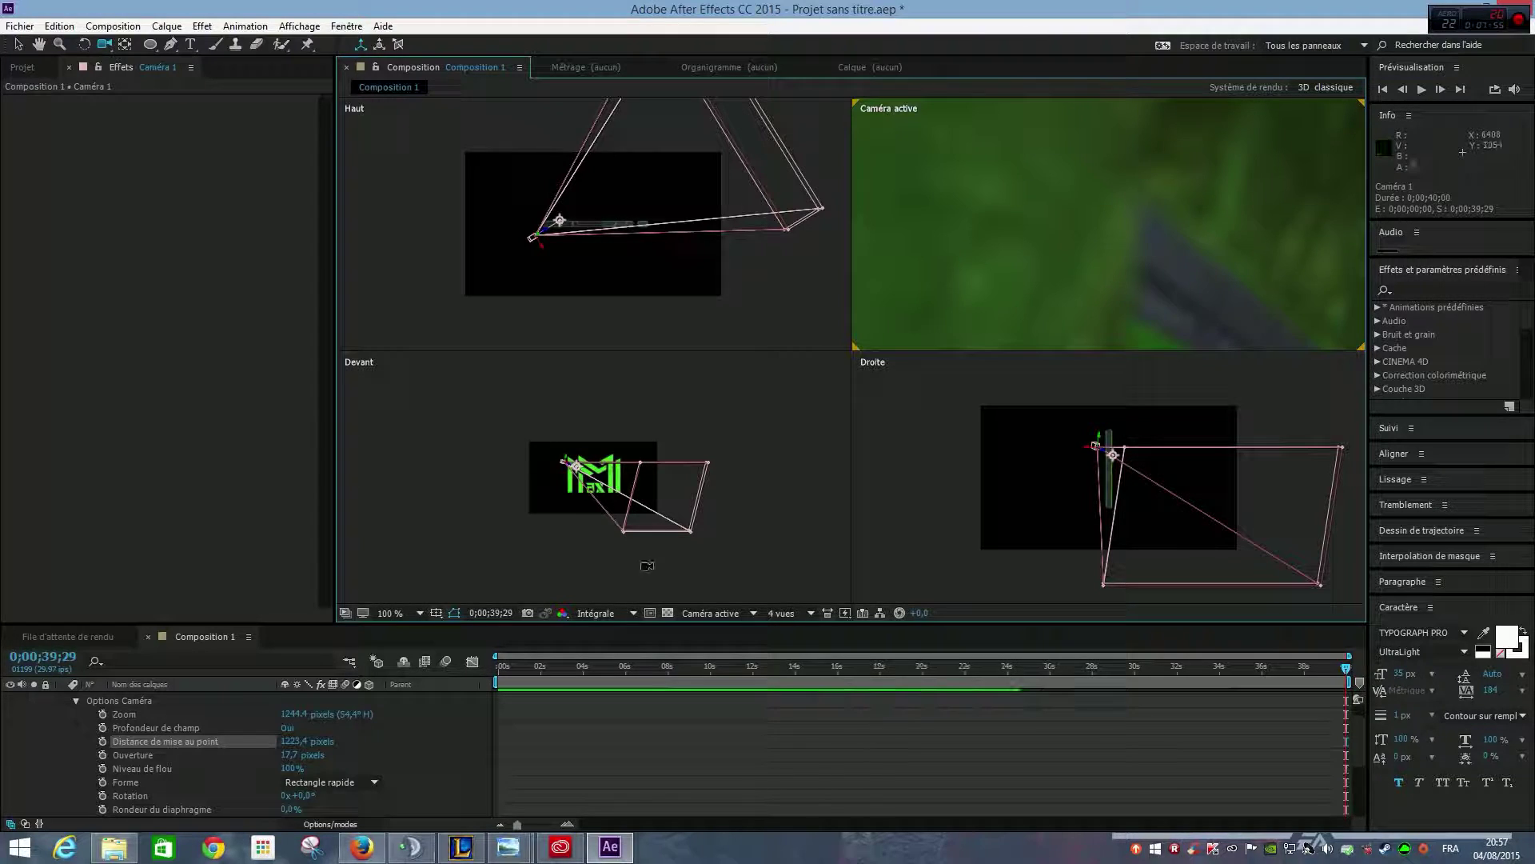
pyautogui.scroll(5, 614, 510)
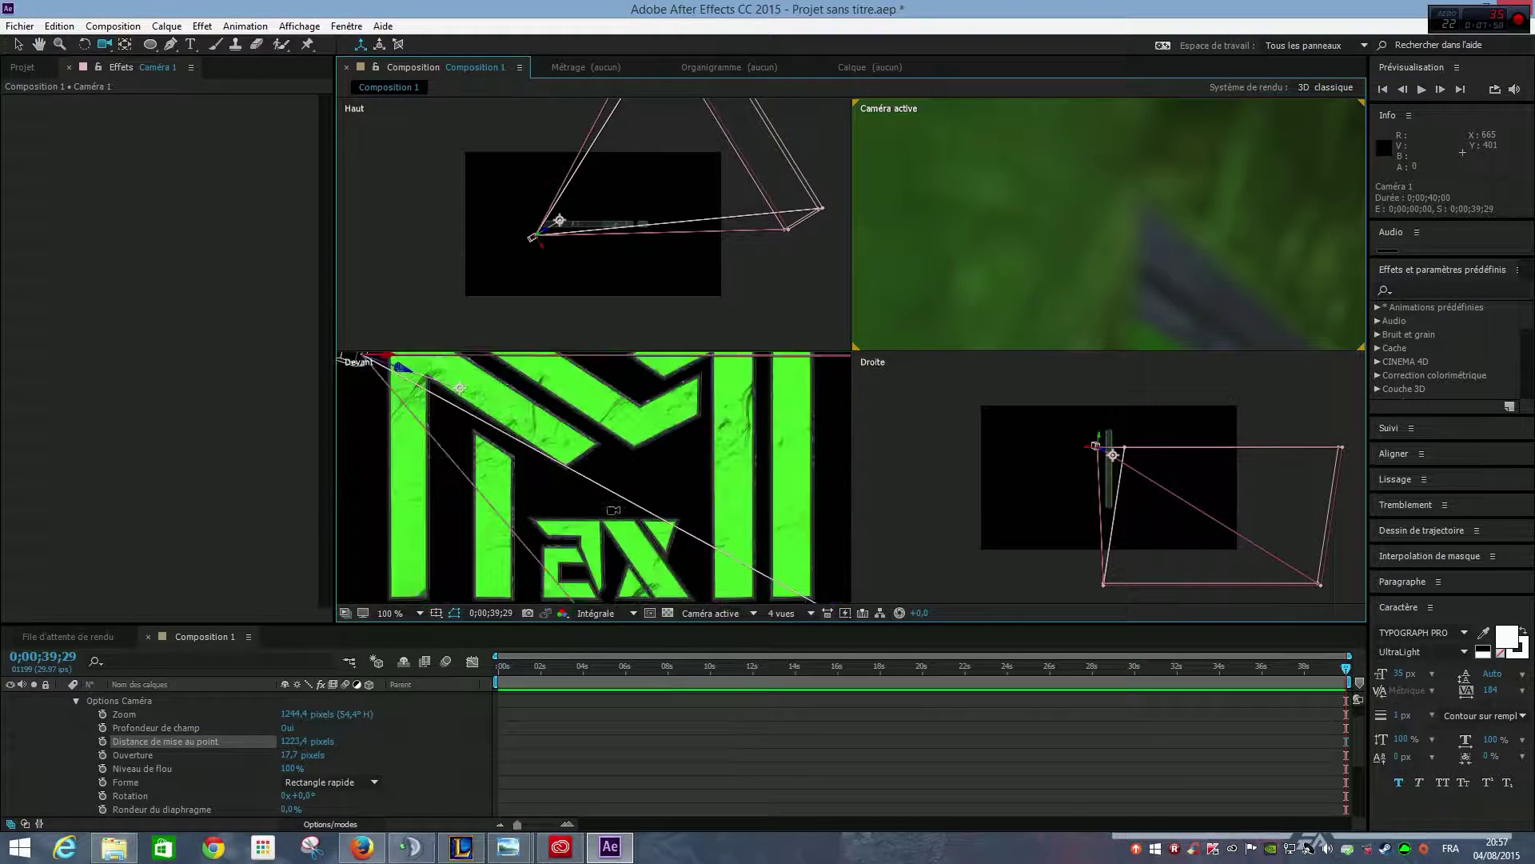
pyautogui.scroll(-3, 613, 510)
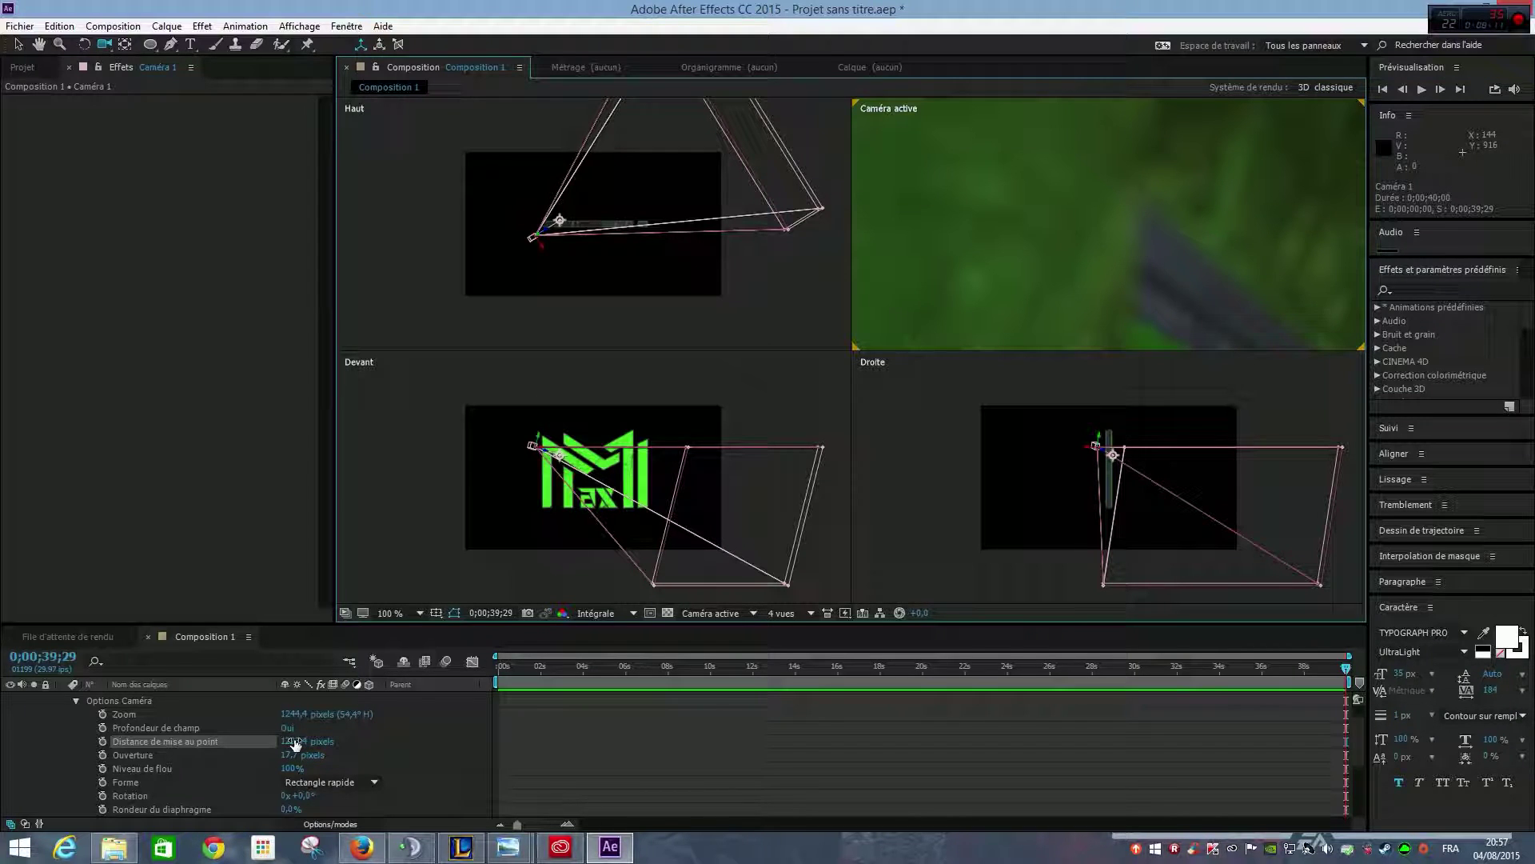
pyautogui.moveTo(291, 743); pyautogui.dragTo(72, 726)
pyautogui.moveTo(292, 741); pyautogui.dragTo(5, 729)
pyautogui.moveTo(295, 739); pyautogui.dragTo(0, 742)
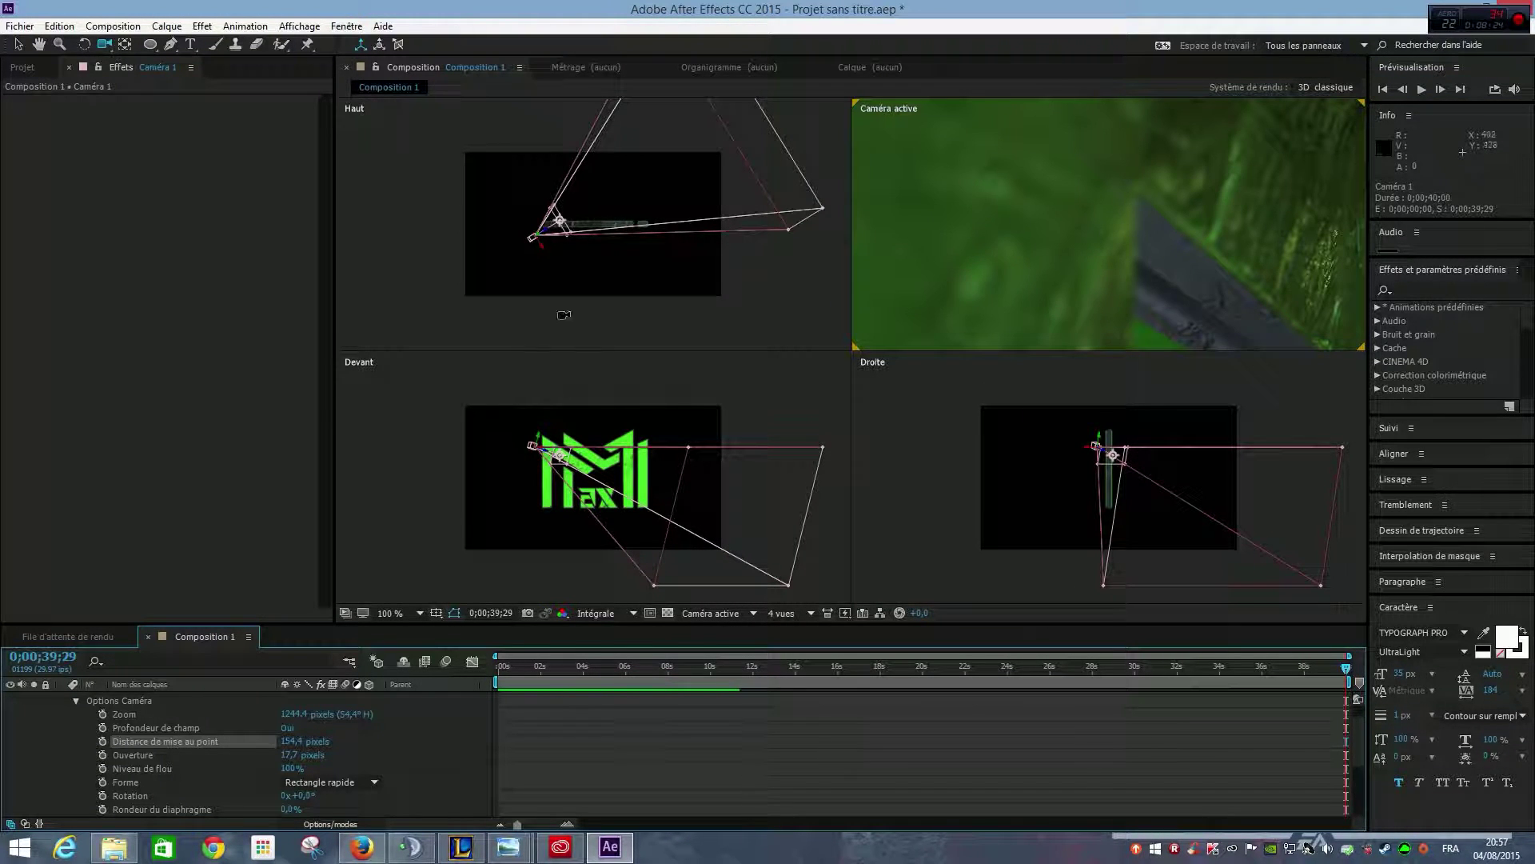
# Step: Return to a single active camera view and lower the focus distance to 86 pixels, focusing on the middle of the green face
pyautogui.click(720, 612)
pyautogui.click(787, 613)
pyautogui.click(801, 632)
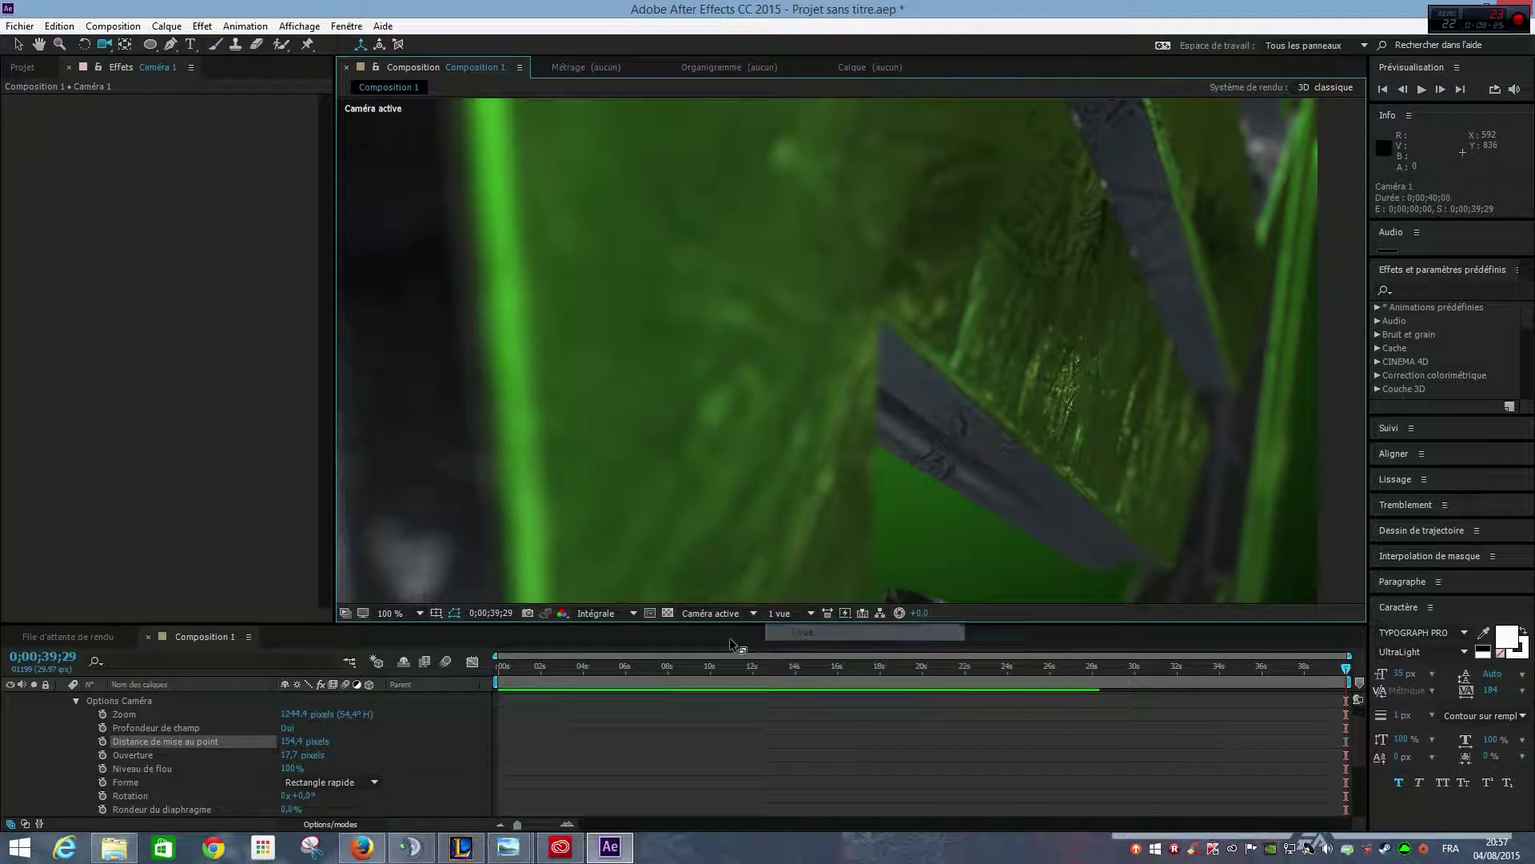
pyautogui.moveTo(288, 742); pyautogui.dragTo(140, 770)
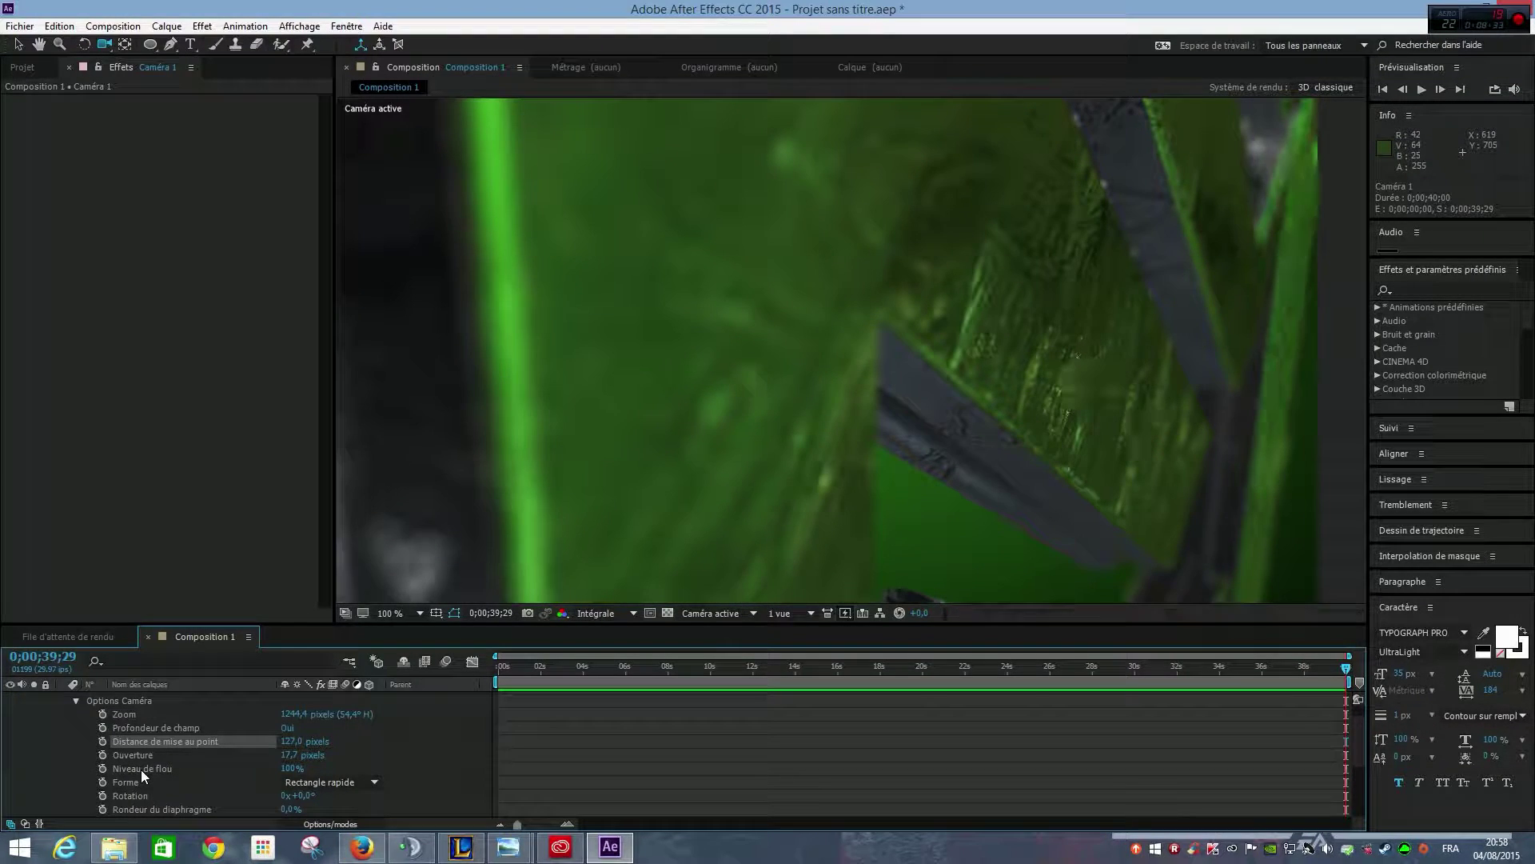
pyautogui.moveTo(289, 742)
pyautogui.mouseDown()
pyautogui.moveTo(269, 745)
pyautogui.moveTo(296, 746)
pyautogui.mouseUp()
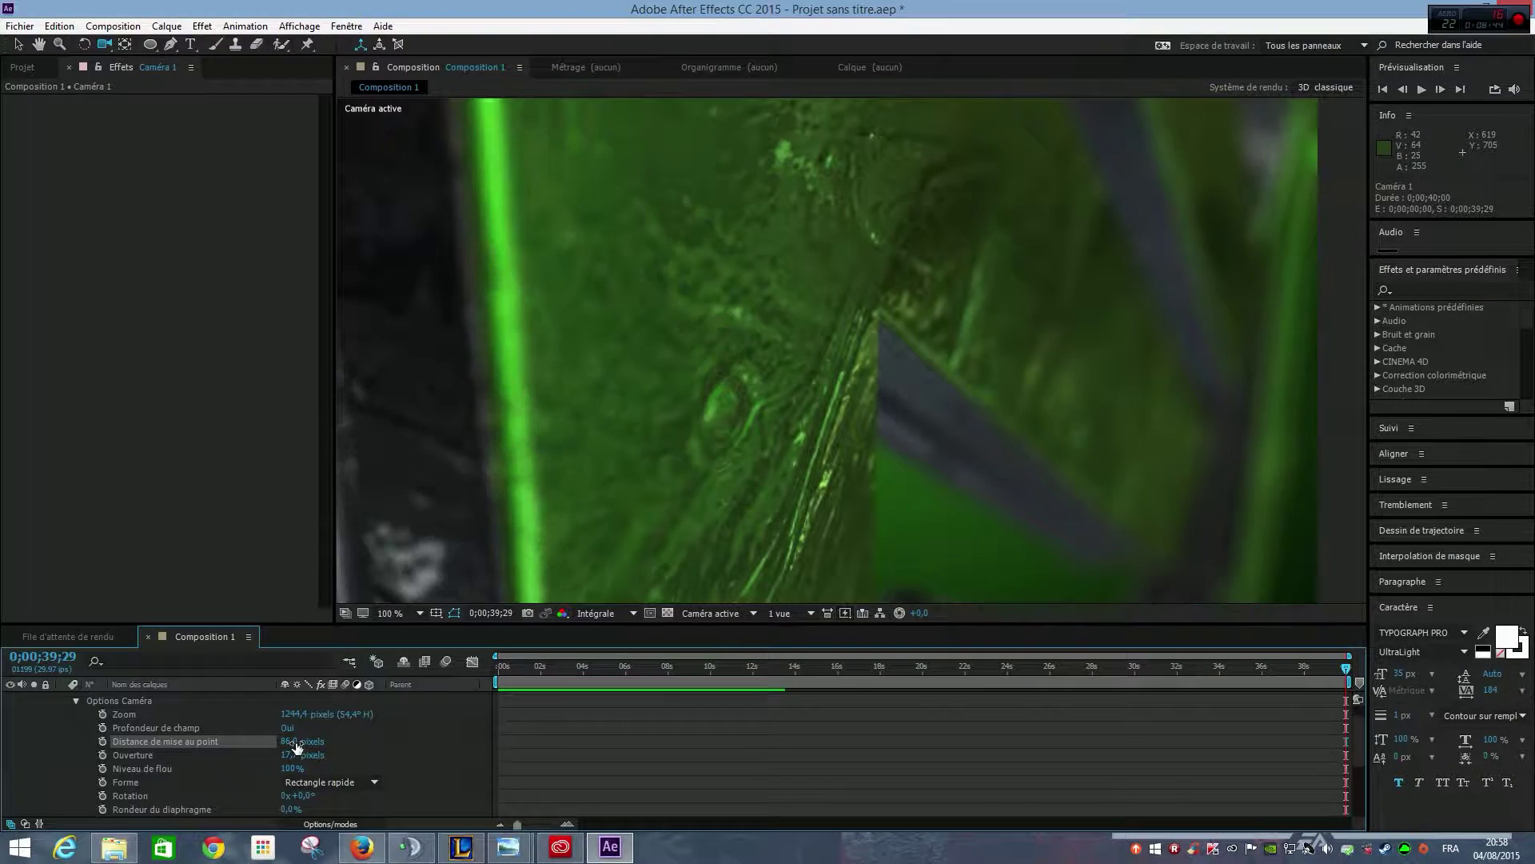
# Step: Magnify the timeline and create a focus distance keyframe for the camera at 0;00;00;00
pyautogui.click(508, 656)
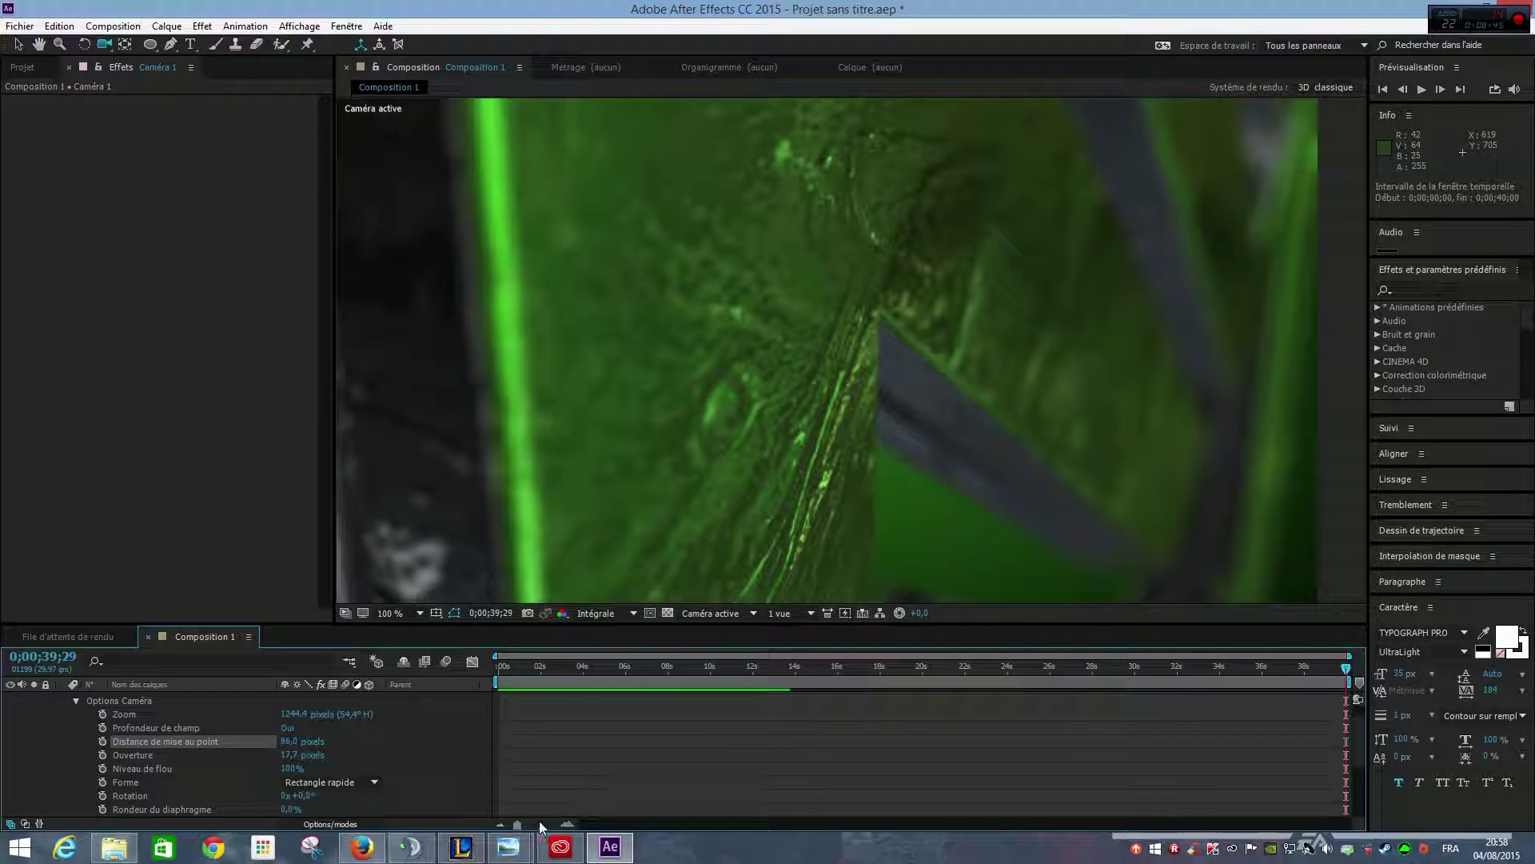
pyautogui.moveTo(518, 824); pyautogui.dragTo(530, 824)
pyautogui.click(644, 825)
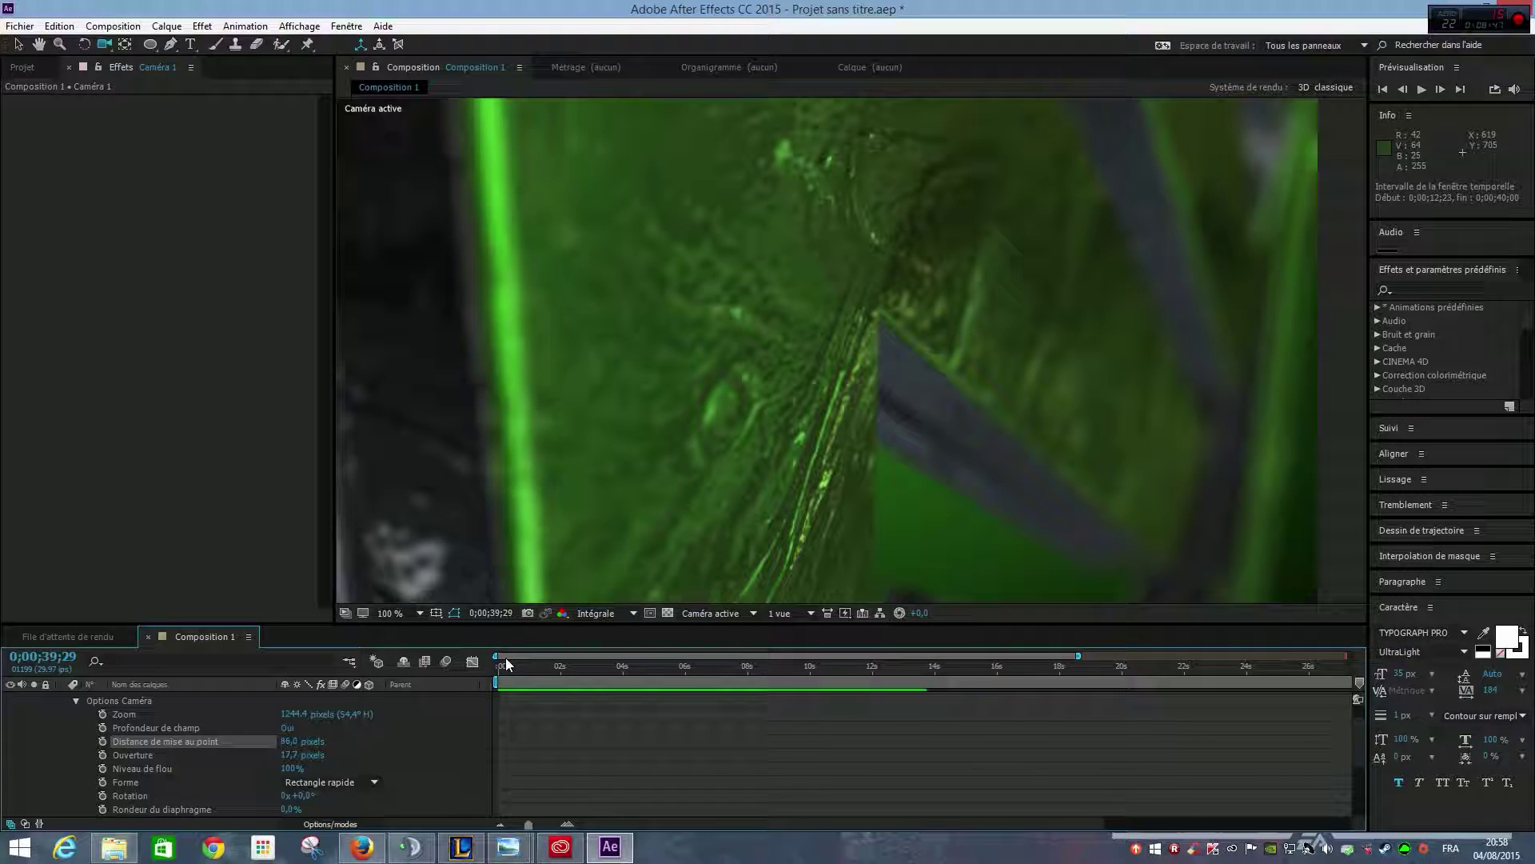
pyautogui.click(497, 666)
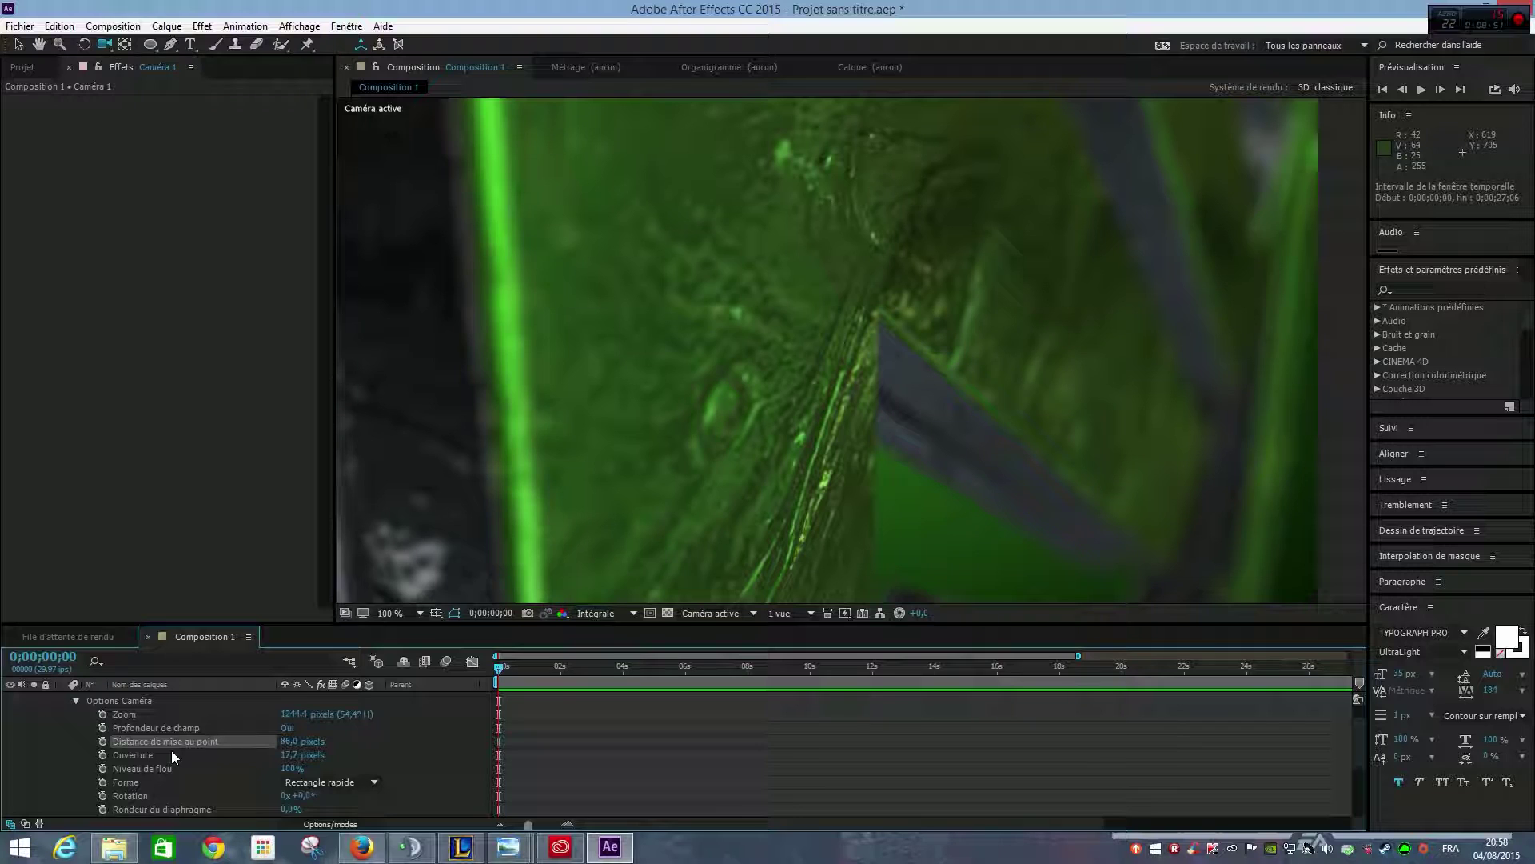
pyautogui.click(103, 742)
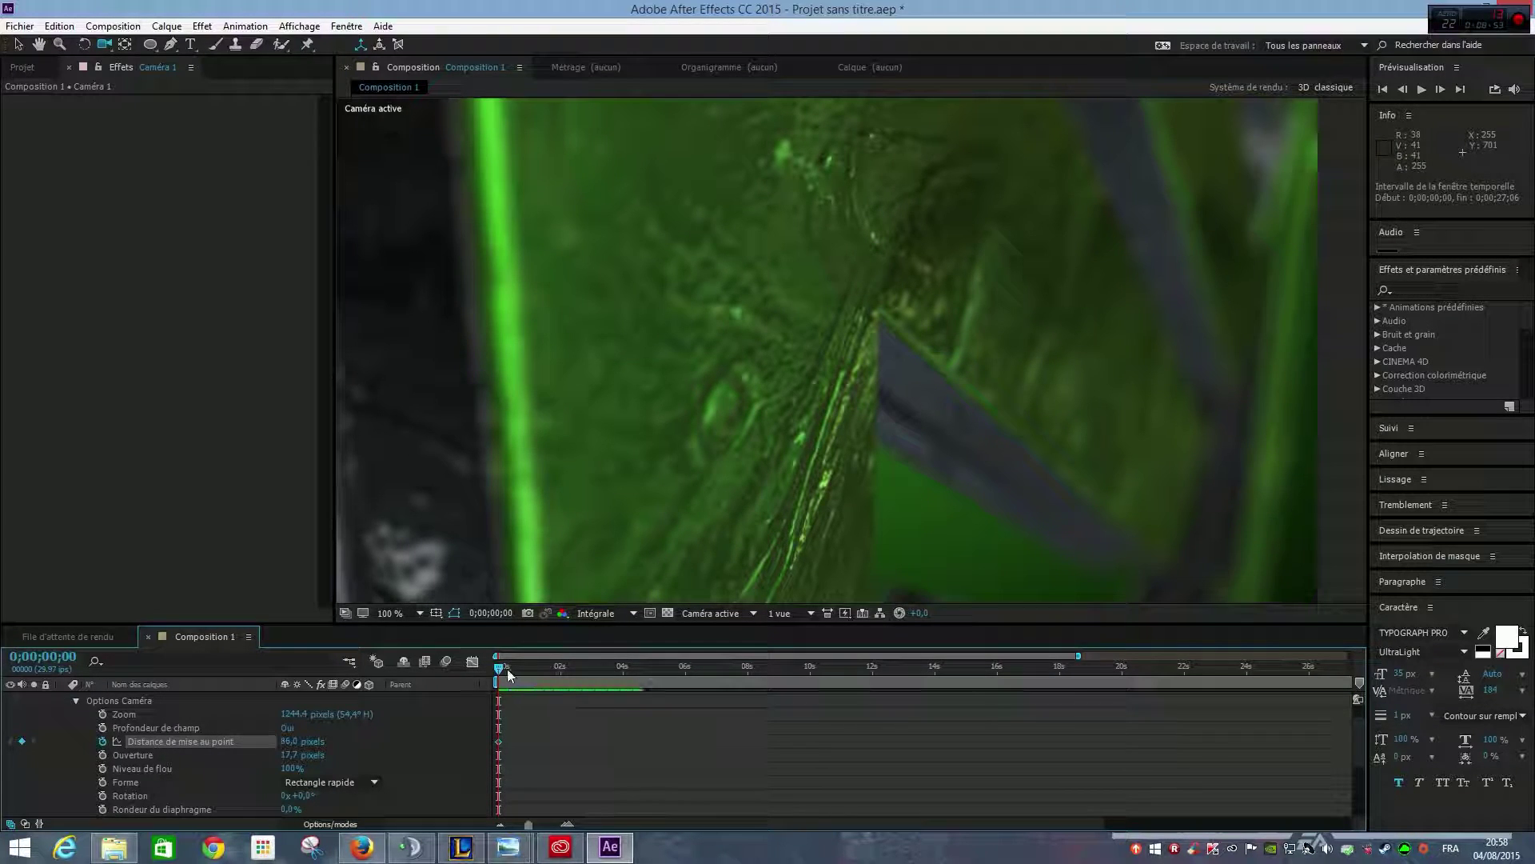
# Step: Set a second focus distance keyframe of 0 pixels at 0;00;02;16
pyautogui.moveTo(498, 666); pyautogui.dragTo(580, 669)
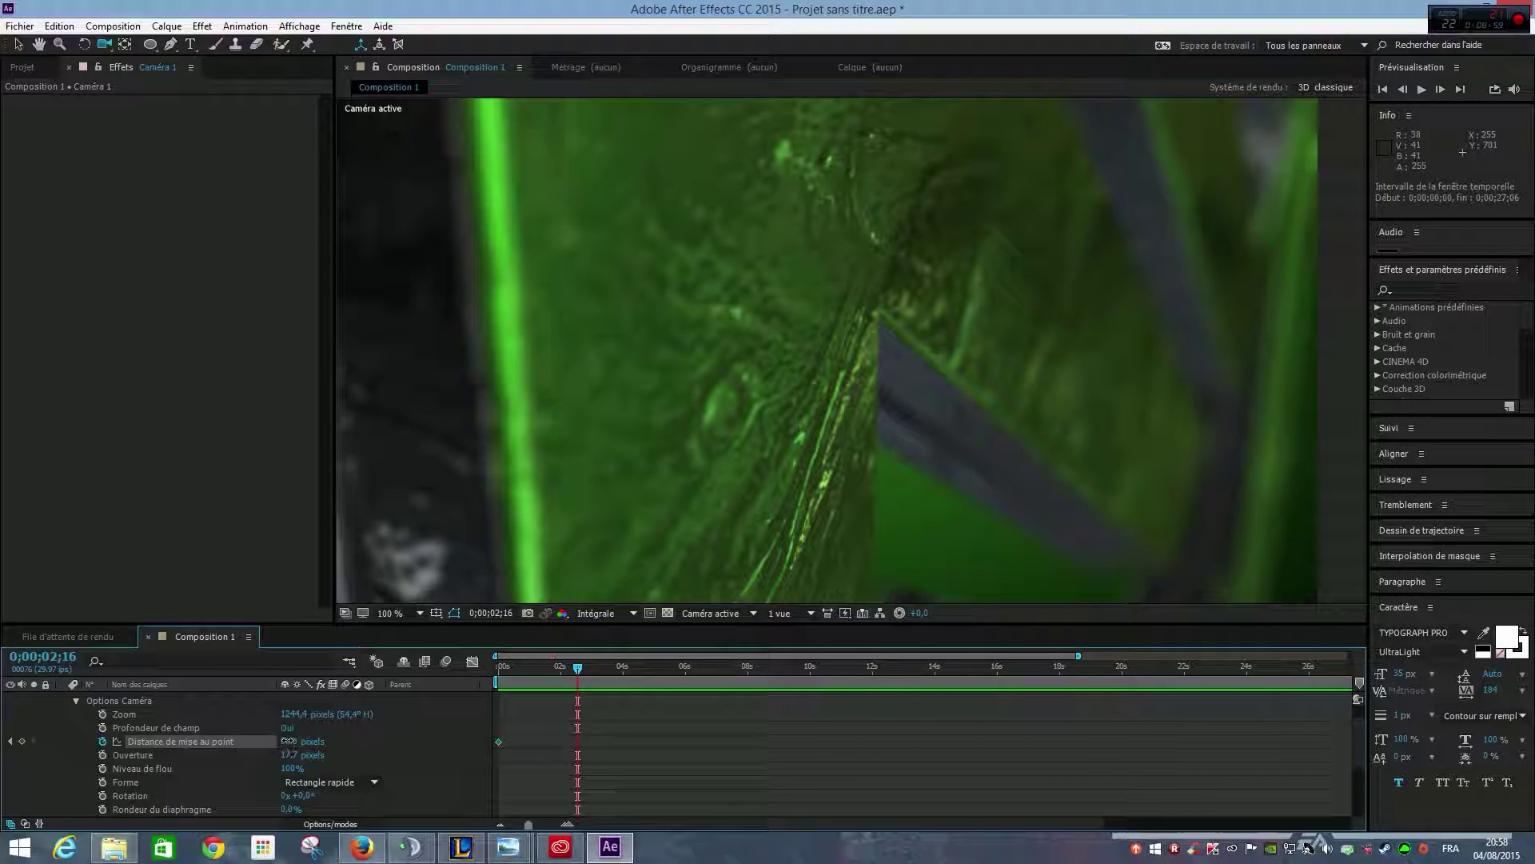
pyautogui.moveTo(290, 741); pyautogui.dragTo(358, 740)
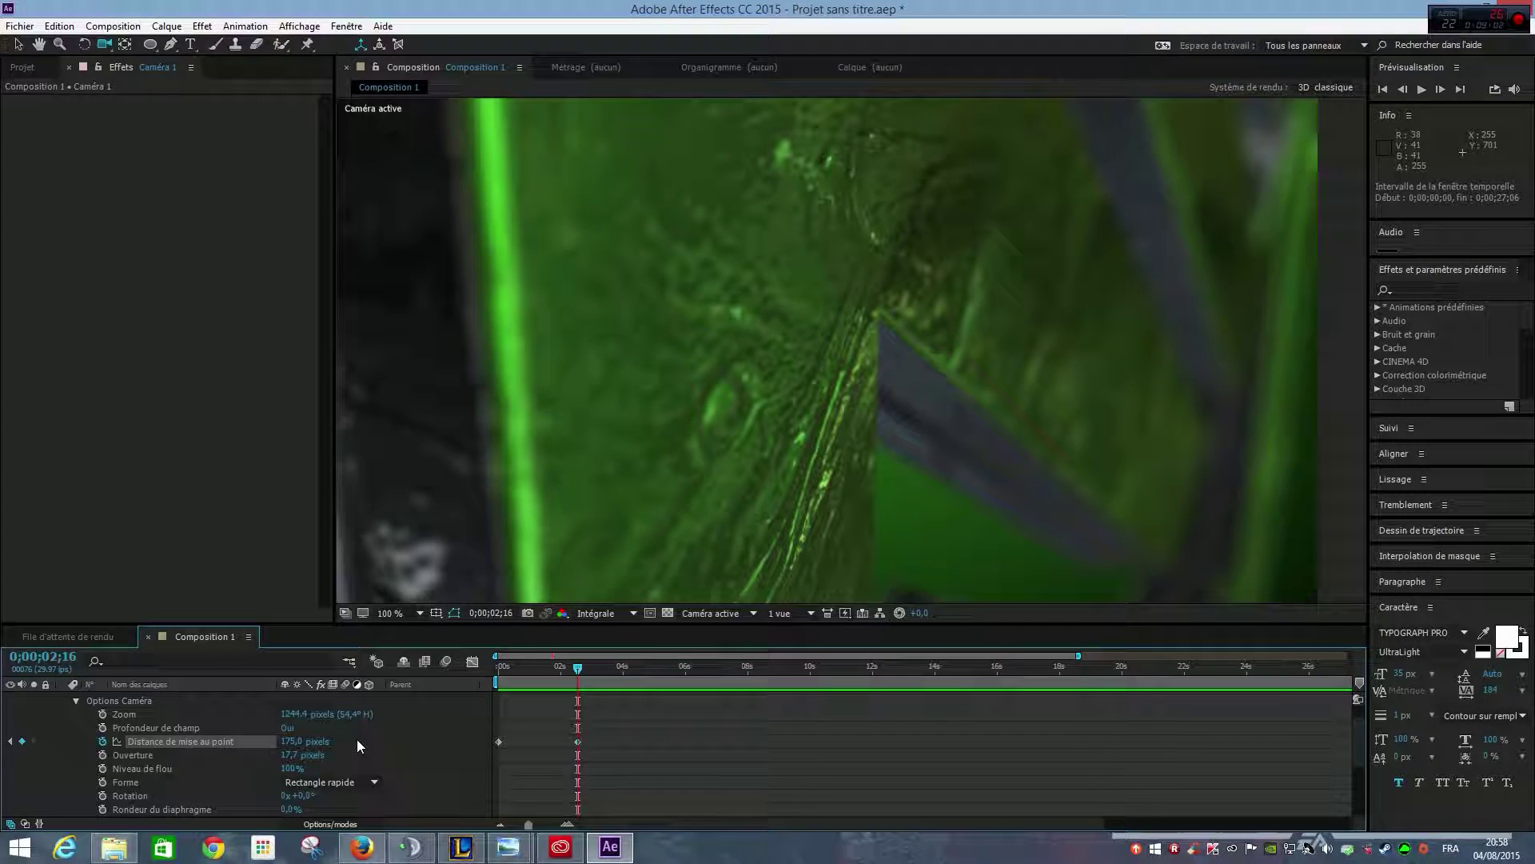
pyautogui.click(293, 742)
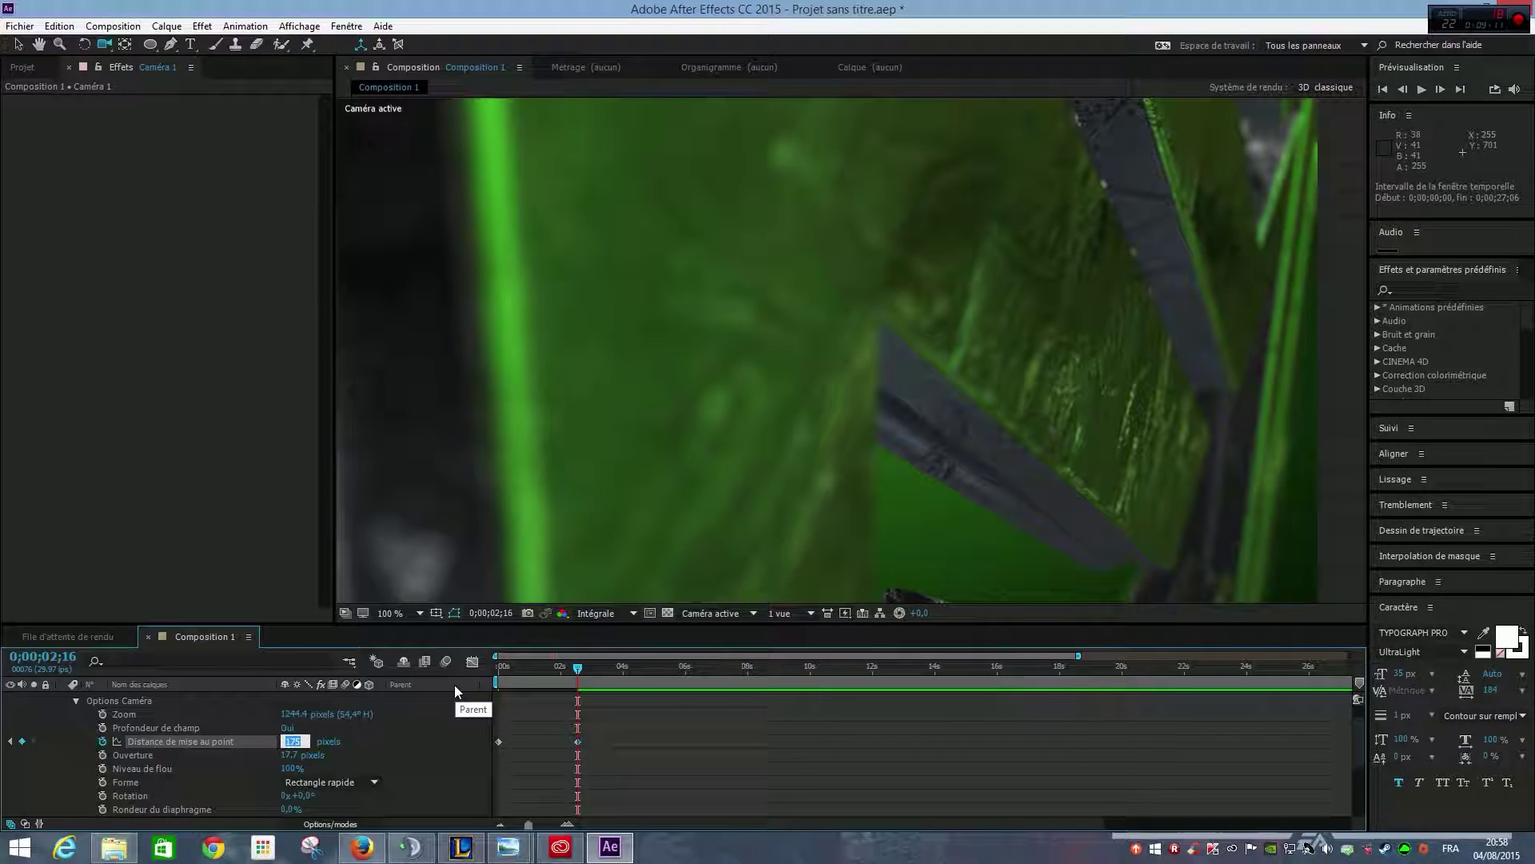
pyautogui.write('0')
# Step: Preview the focus animation with the view fitted up to 100 % and the preview resolution set to half
pyautogui.click(20, 44)
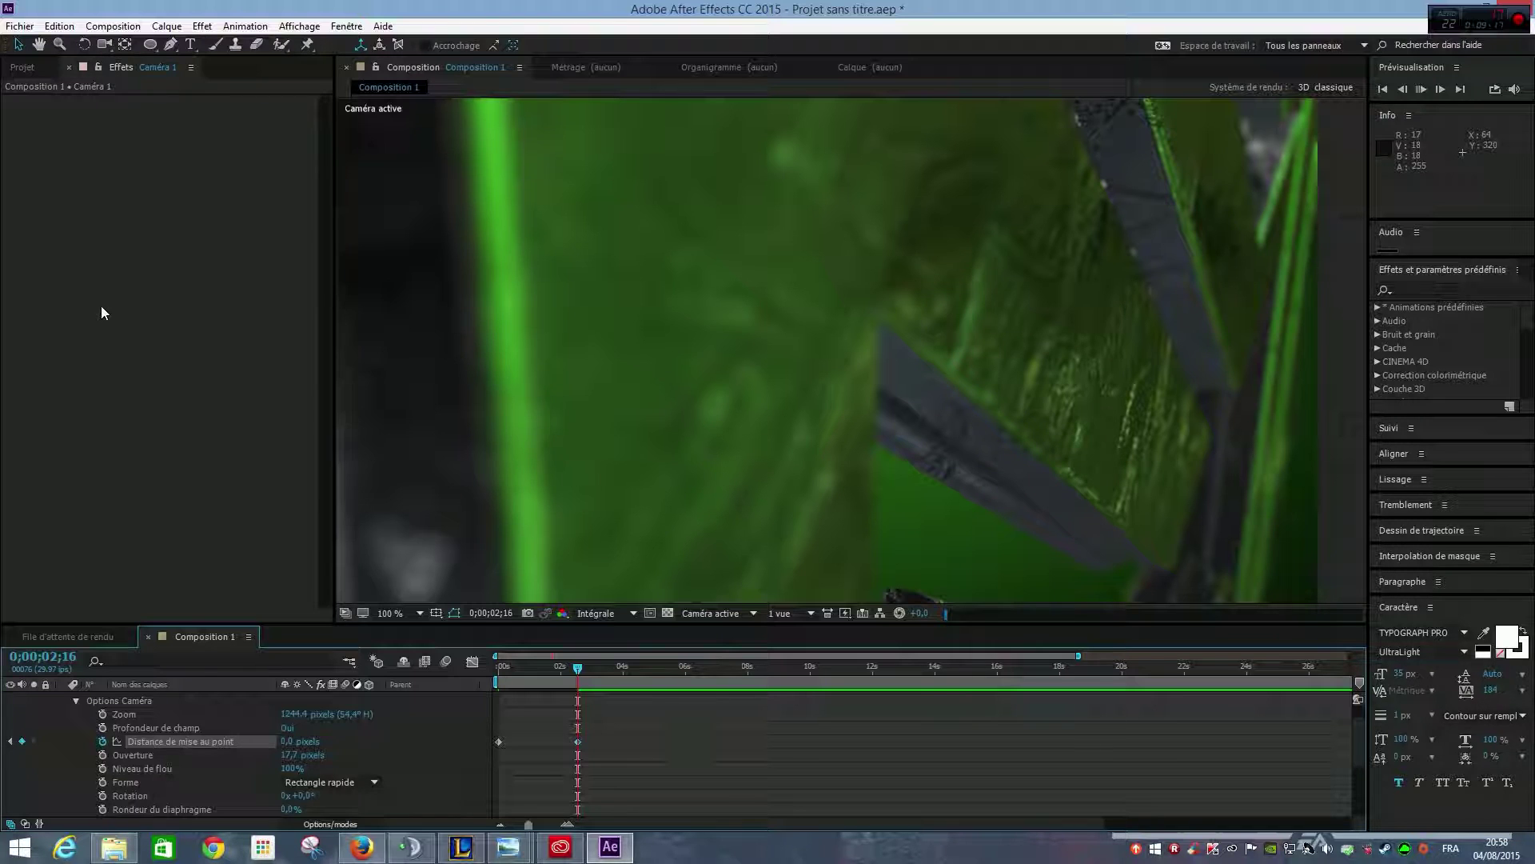
pyautogui.press('space')
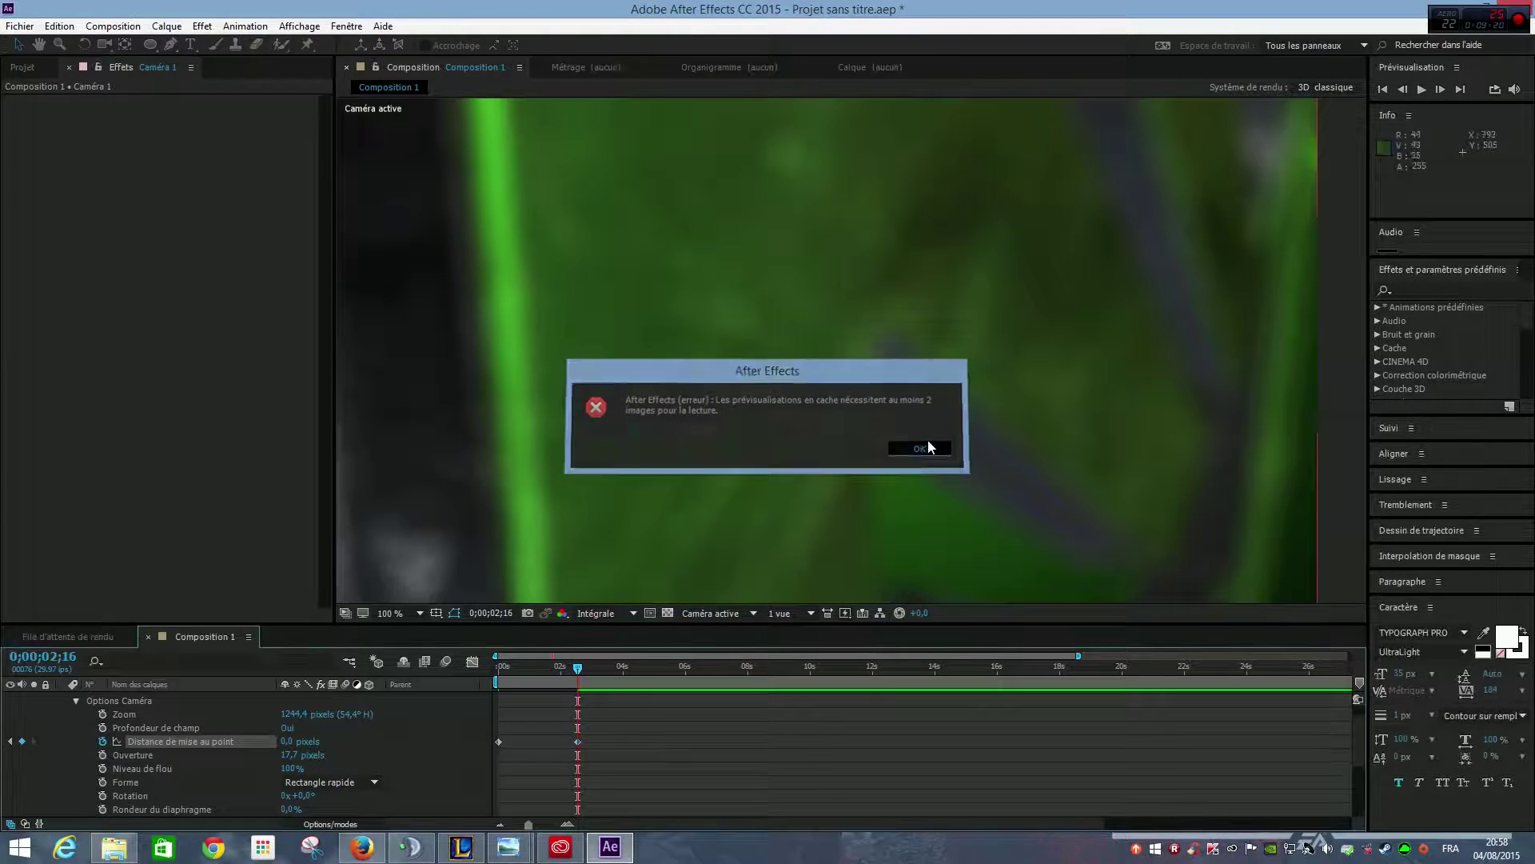
pyautogui.click(920, 448)
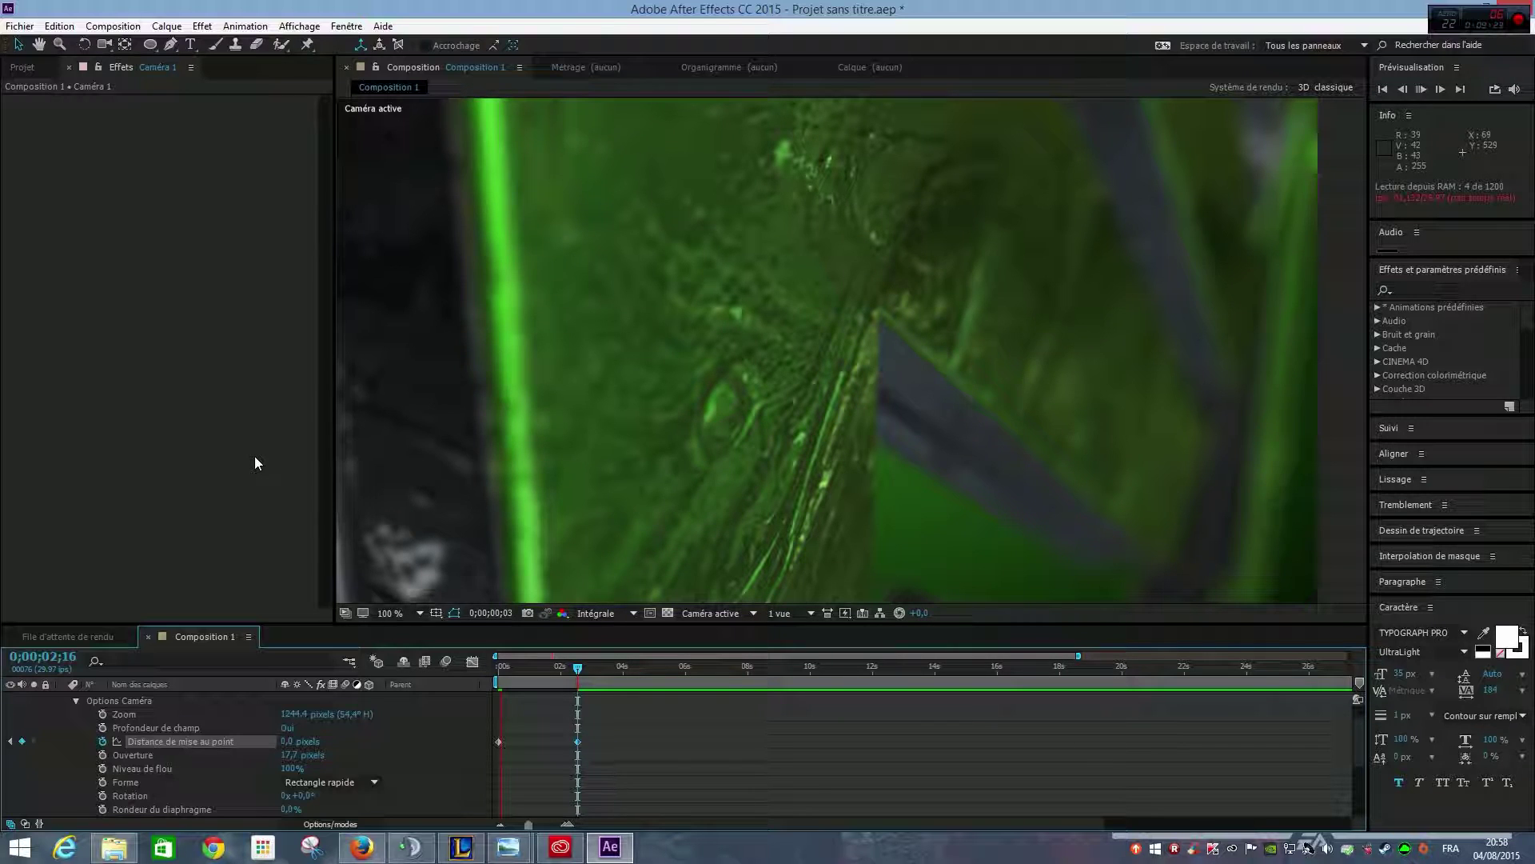
pyautogui.click(390, 612)
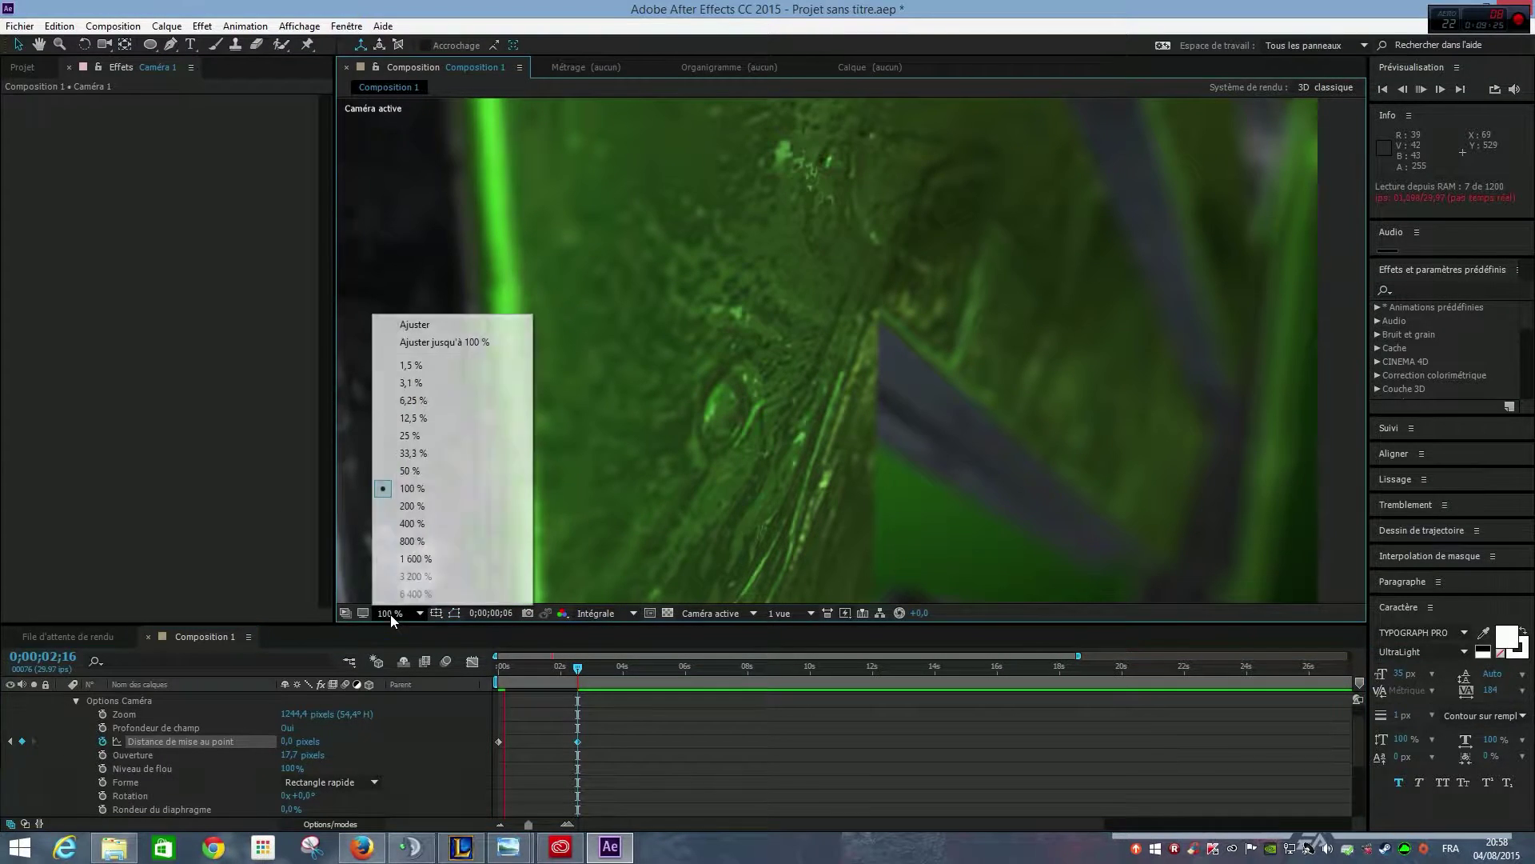
pyautogui.click(445, 342)
pyautogui.click(607, 613)
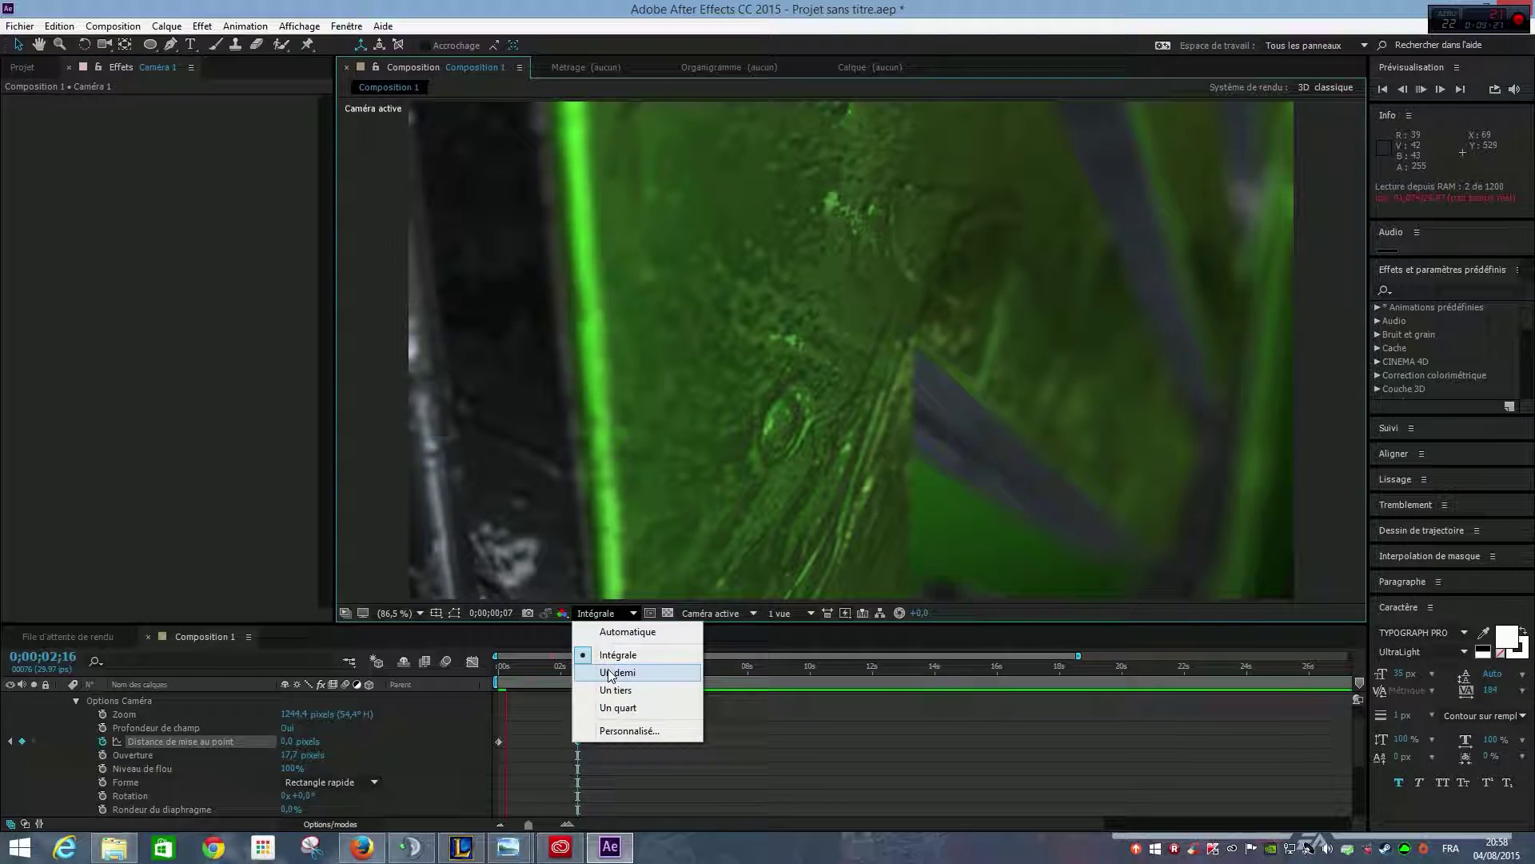
pyautogui.click(610, 650)
pyautogui.click(188, 310)
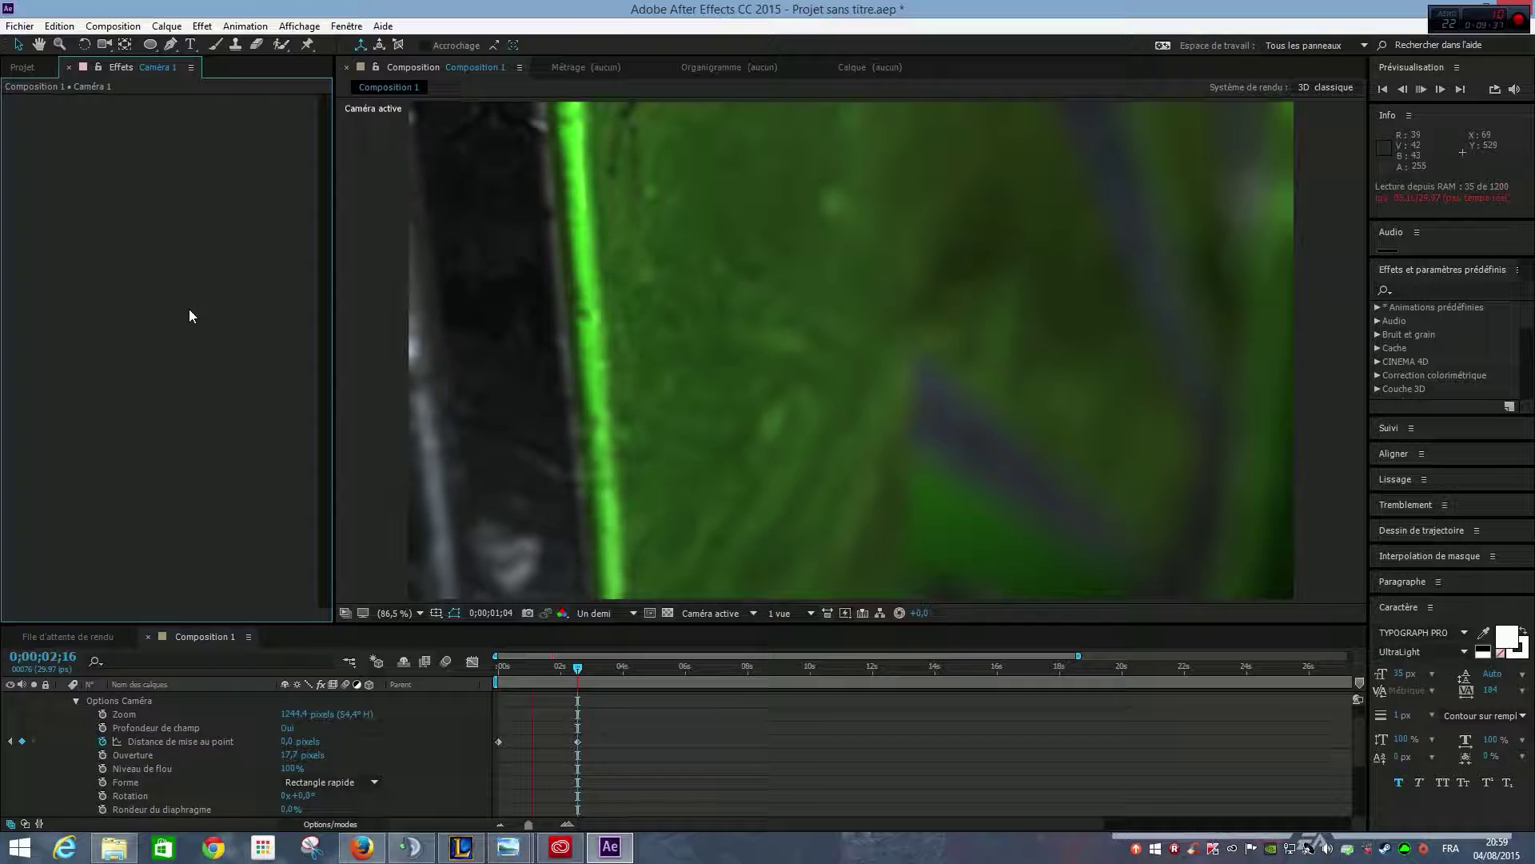
# Step: Reverse the camera's focus distance keyframes, with 0 pixels at 0;00;00;00 and 86 pixels at 0;00;02;02
pyautogui.click(579, 665)
pyautogui.moveTo(574, 667); pyautogui.dragTo(480, 686)
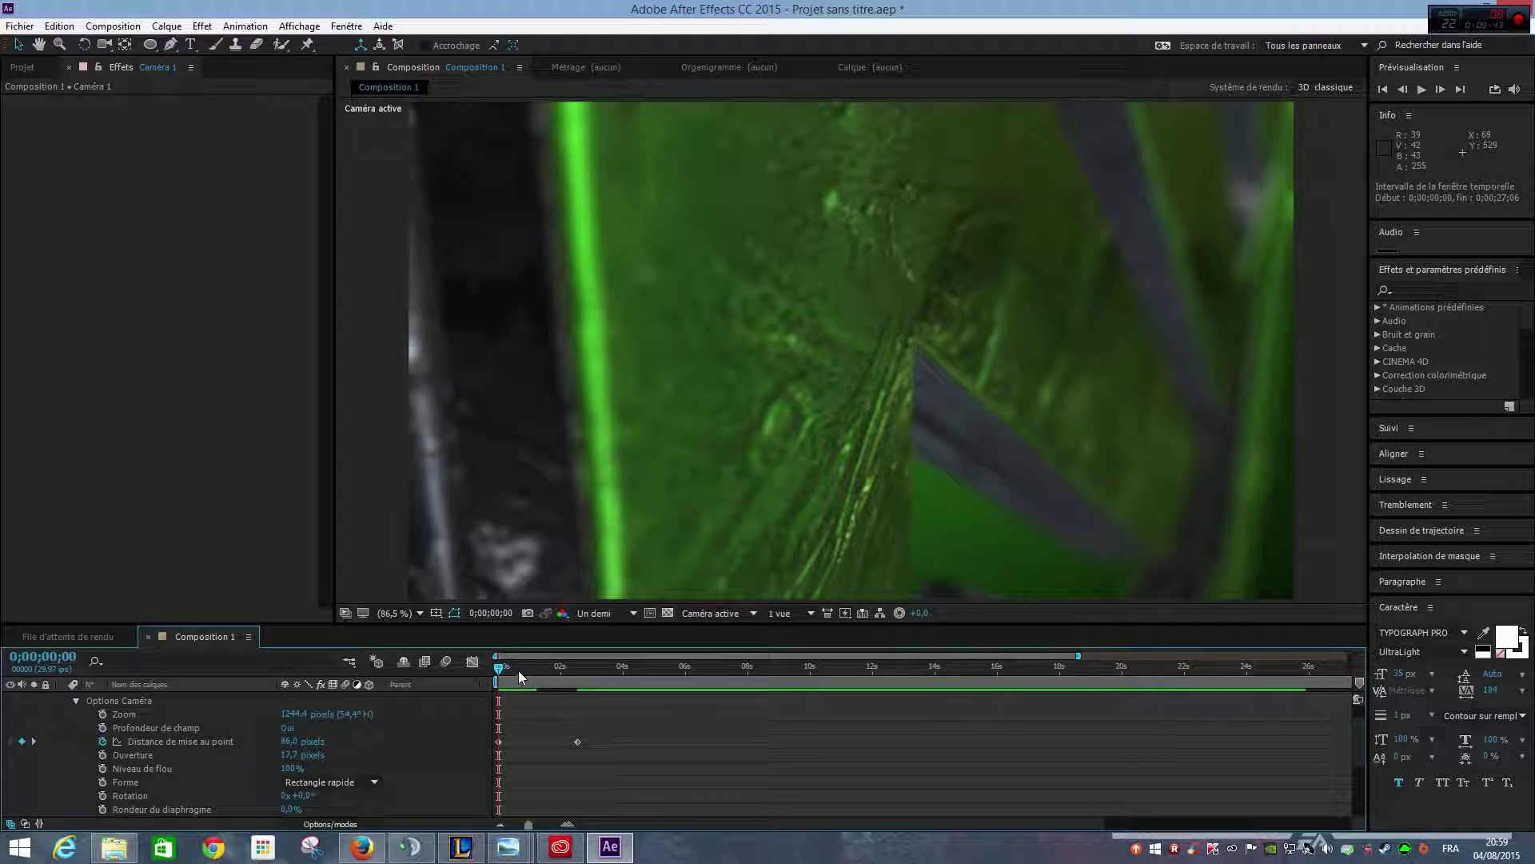
pyautogui.moveTo(499, 745); pyautogui.dragTo(562, 747)
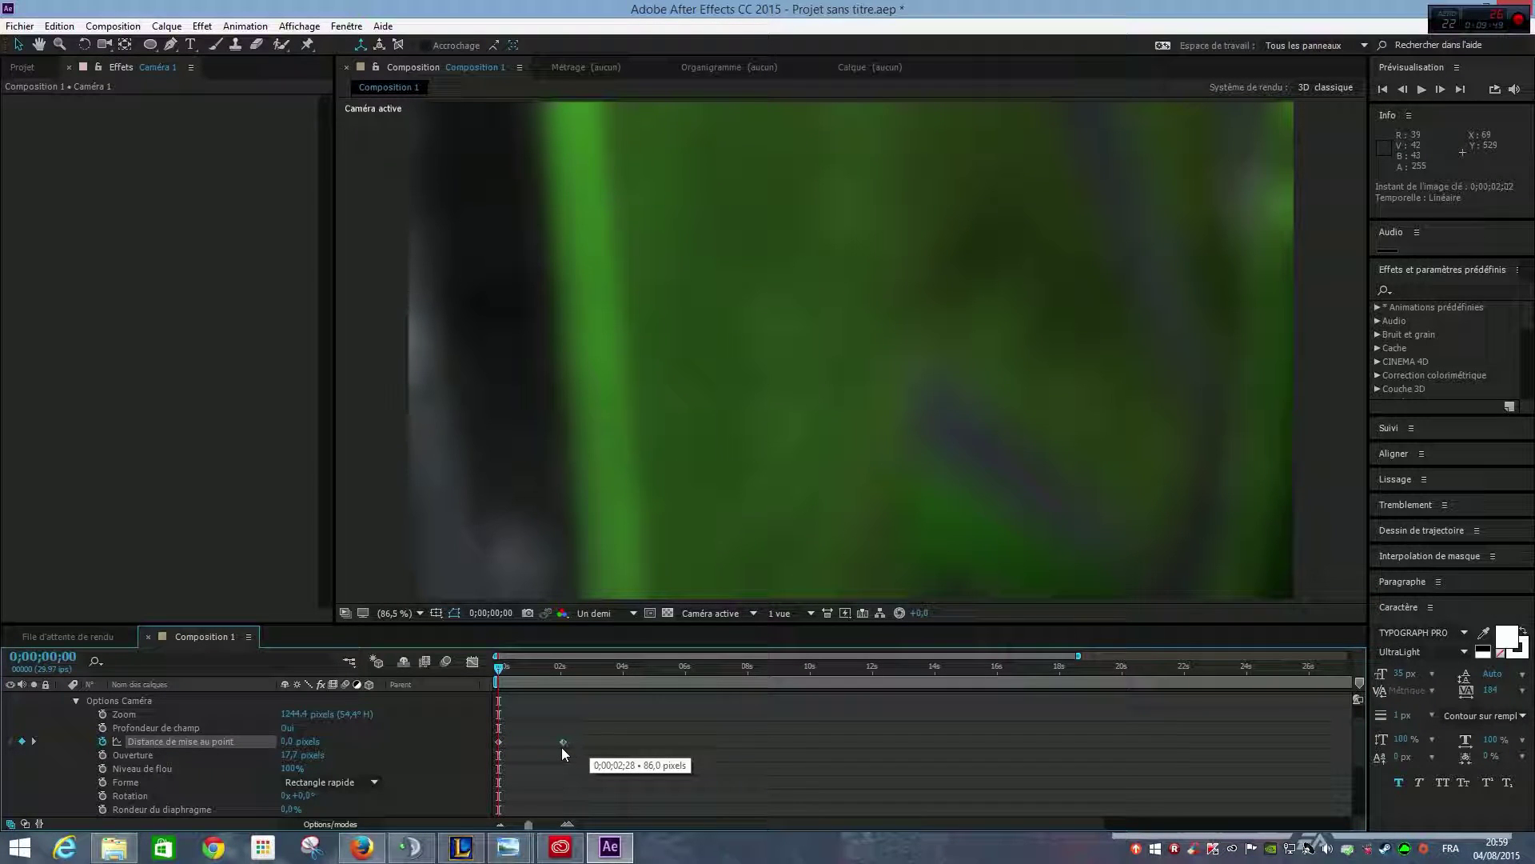
# Step: Preview the reversed focus distance animation from the beginning of the composition
pyautogui.press('space')
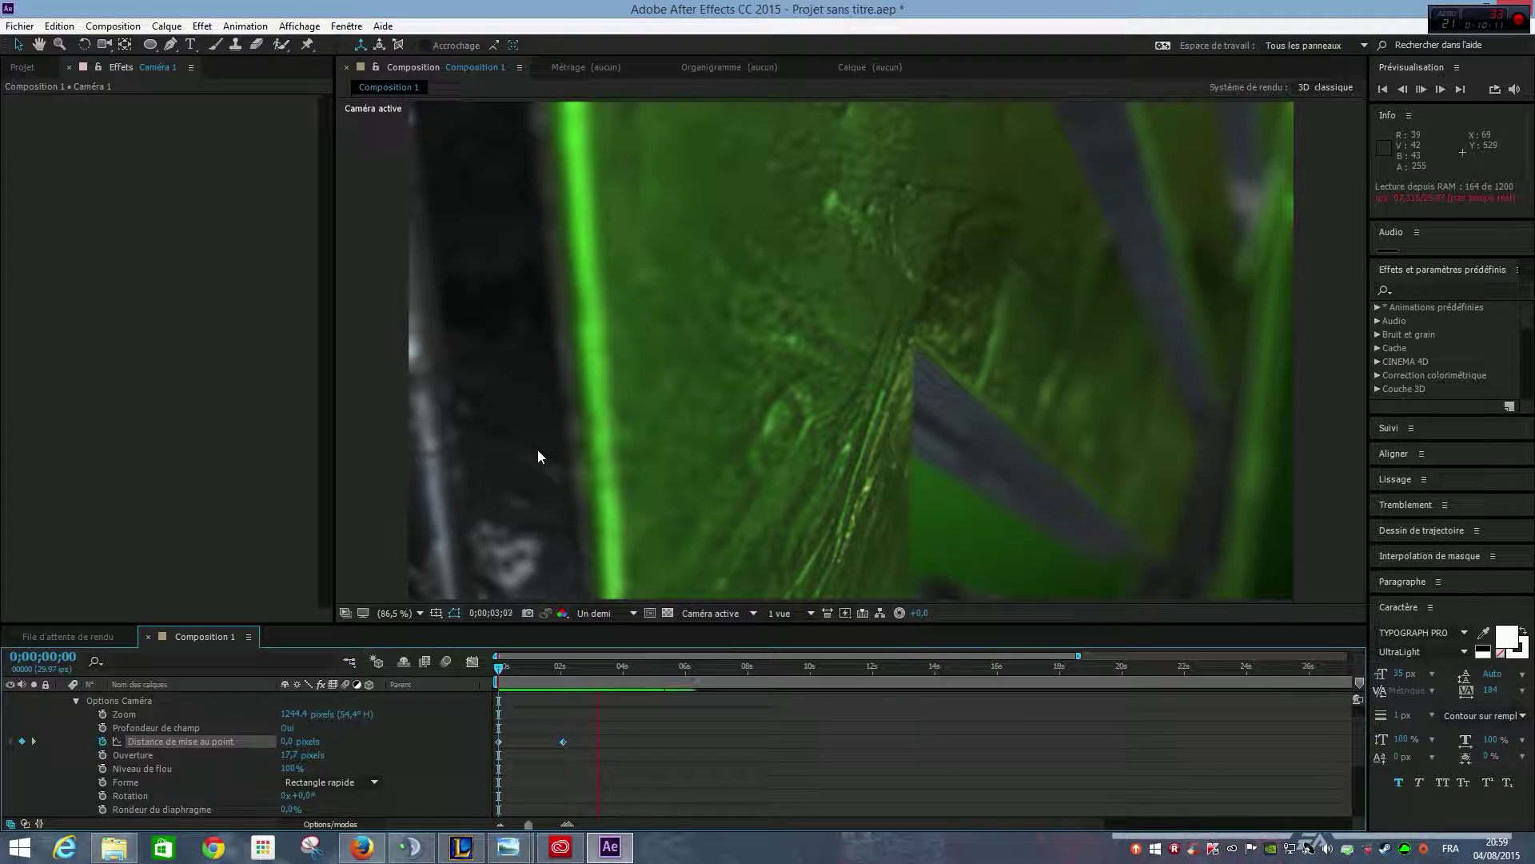
pyautogui.press('space')
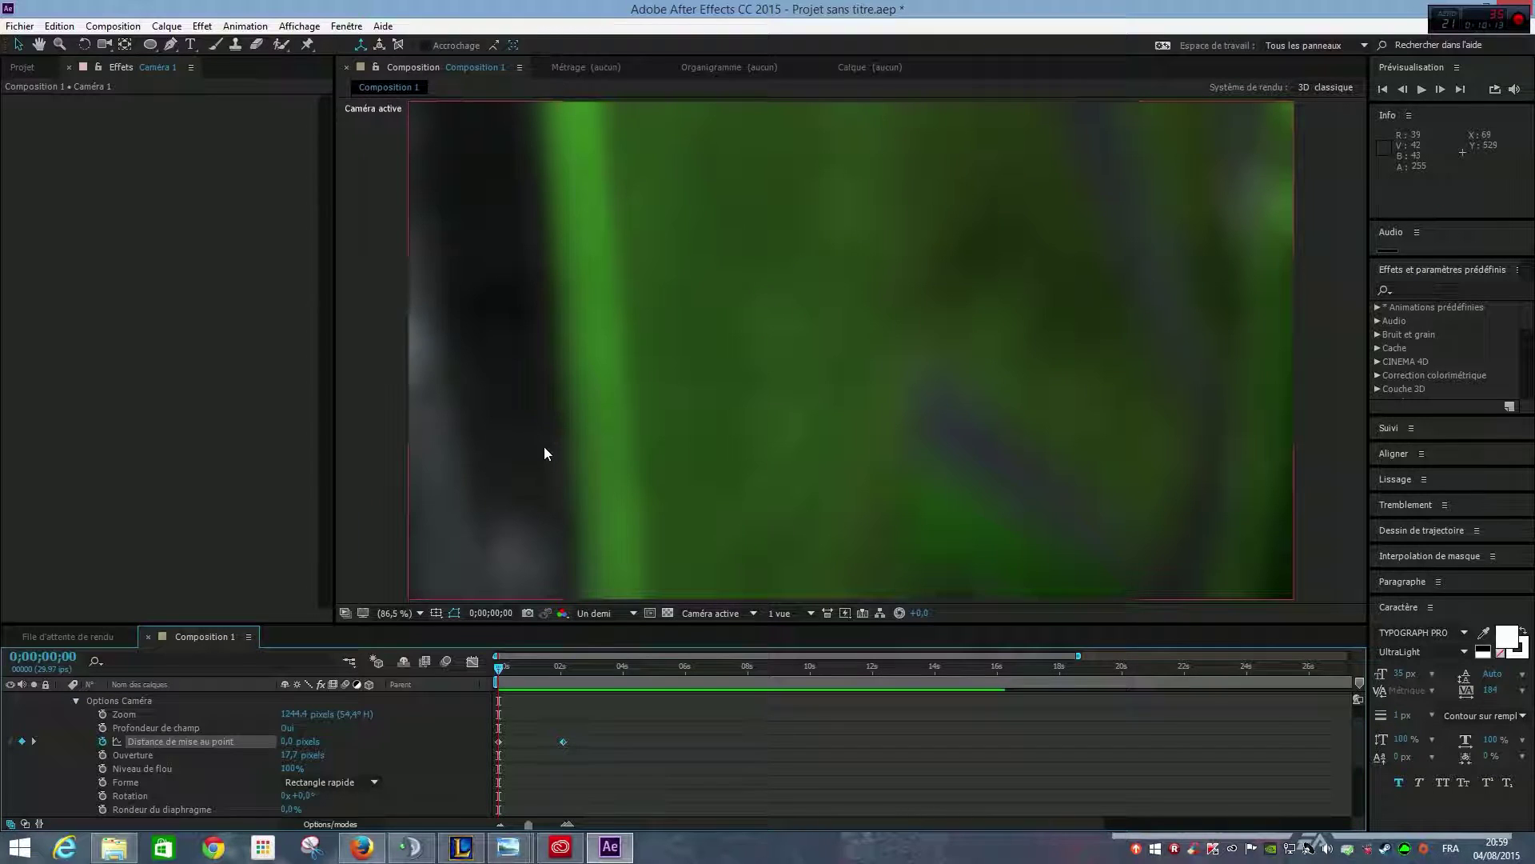
pyautogui.press('space')
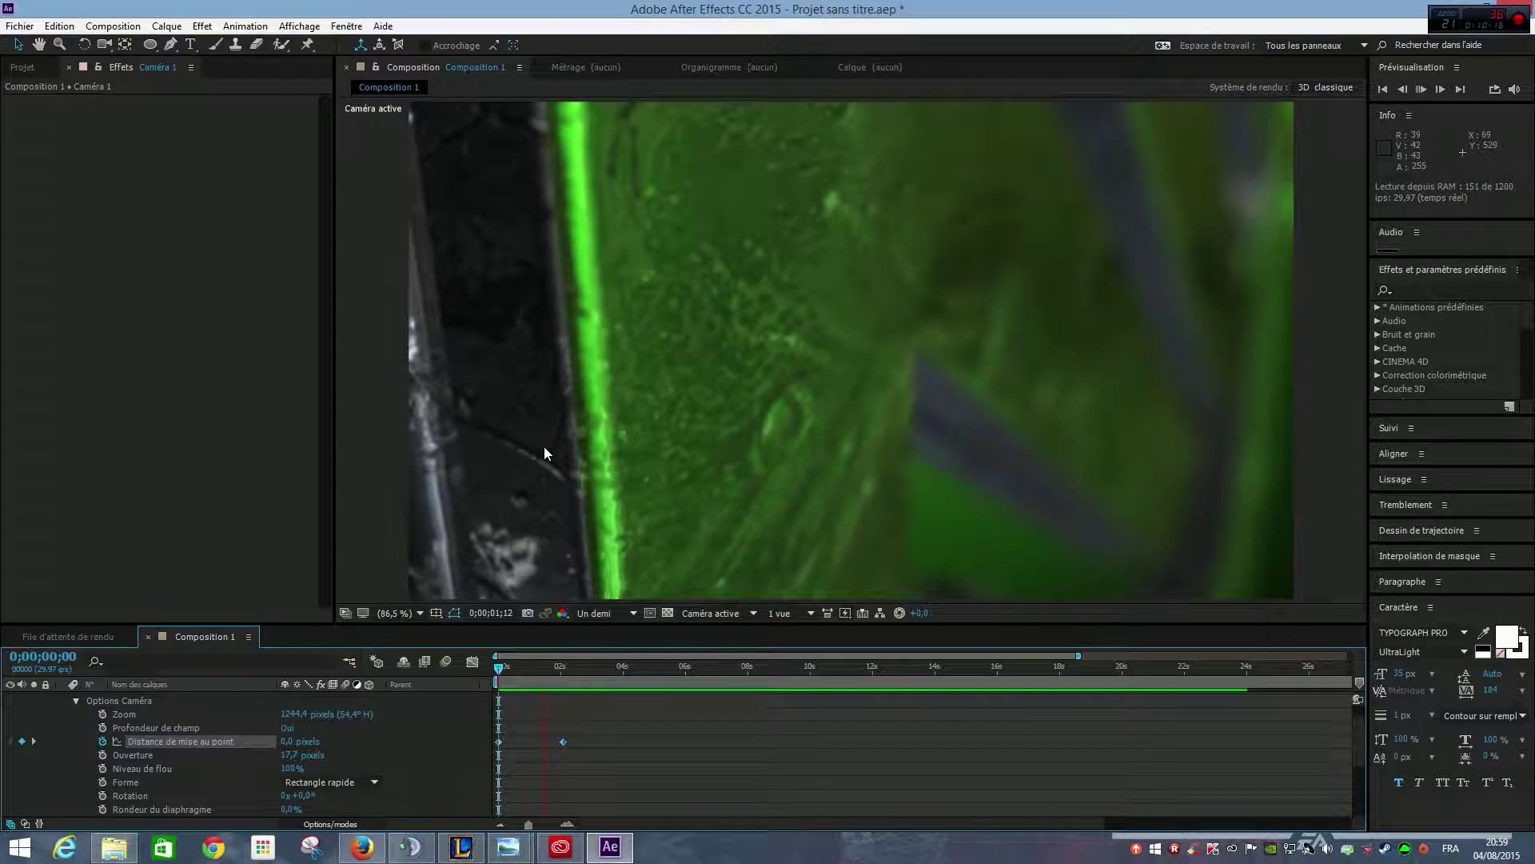
pyautogui.press('space')
pyautogui.press('space')
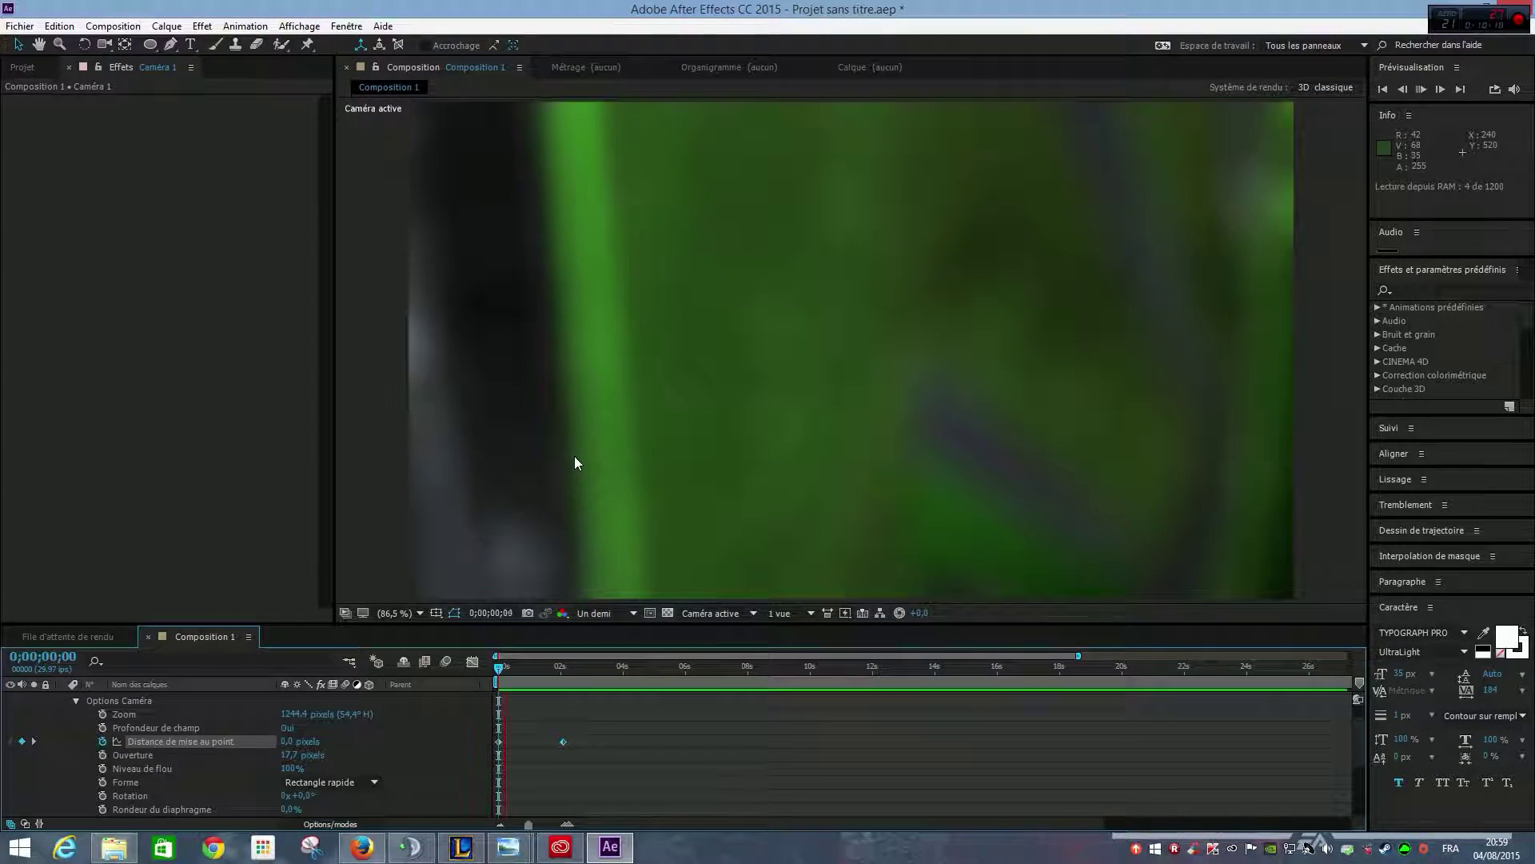
pyautogui.press('space')
# Step: Raise the starting focus distance, set the keyframe at 0;00;02;02 to 165 pixels, and preview the focus shift
pyautogui.moveTo(284, 740); pyautogui.dragTo(327, 733)
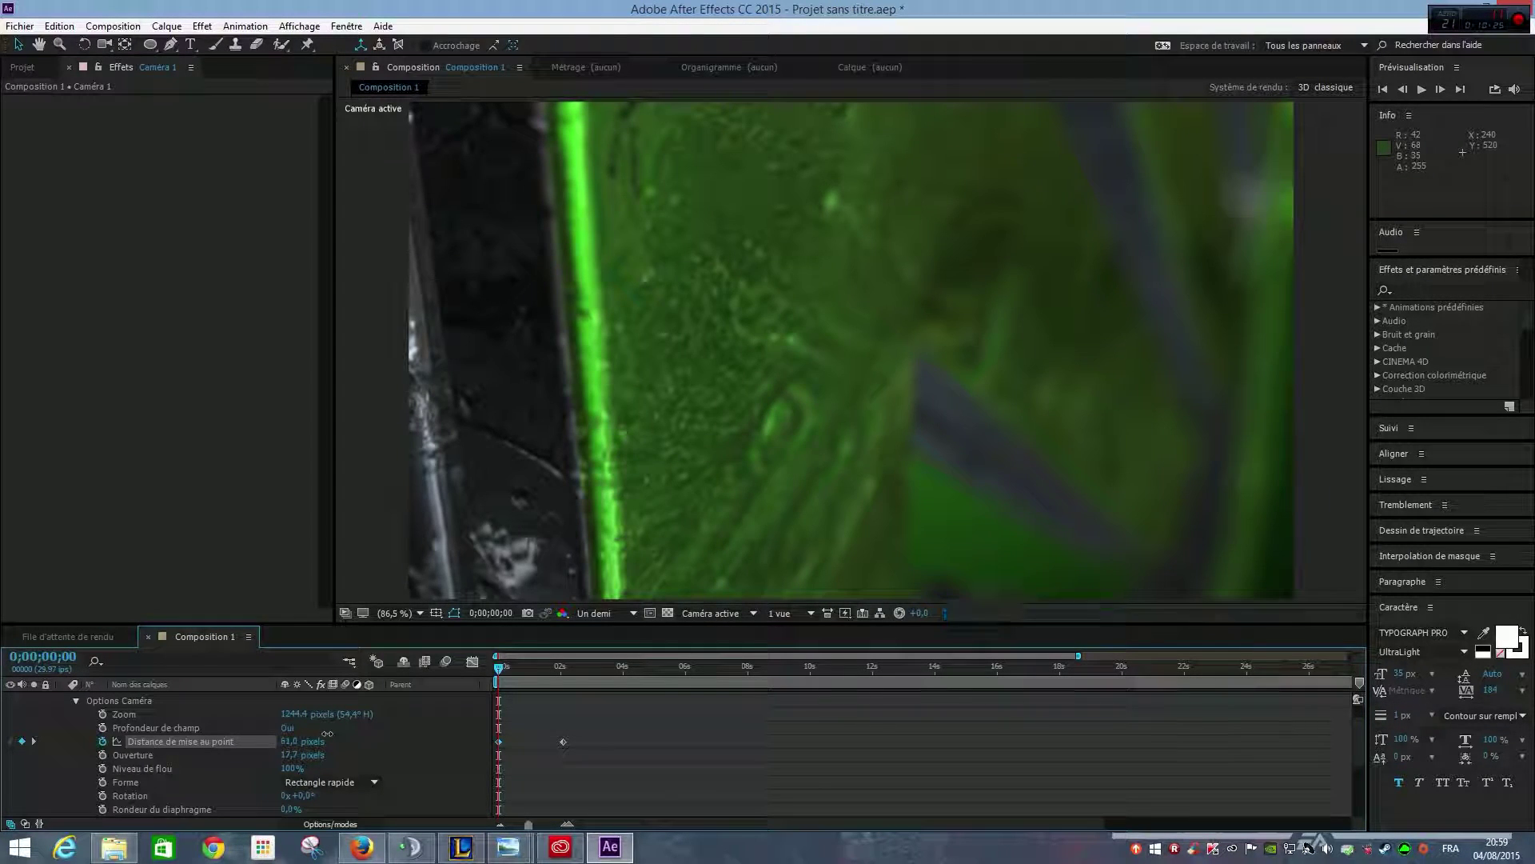
pyautogui.moveTo(499, 670); pyautogui.dragTo(563, 677)
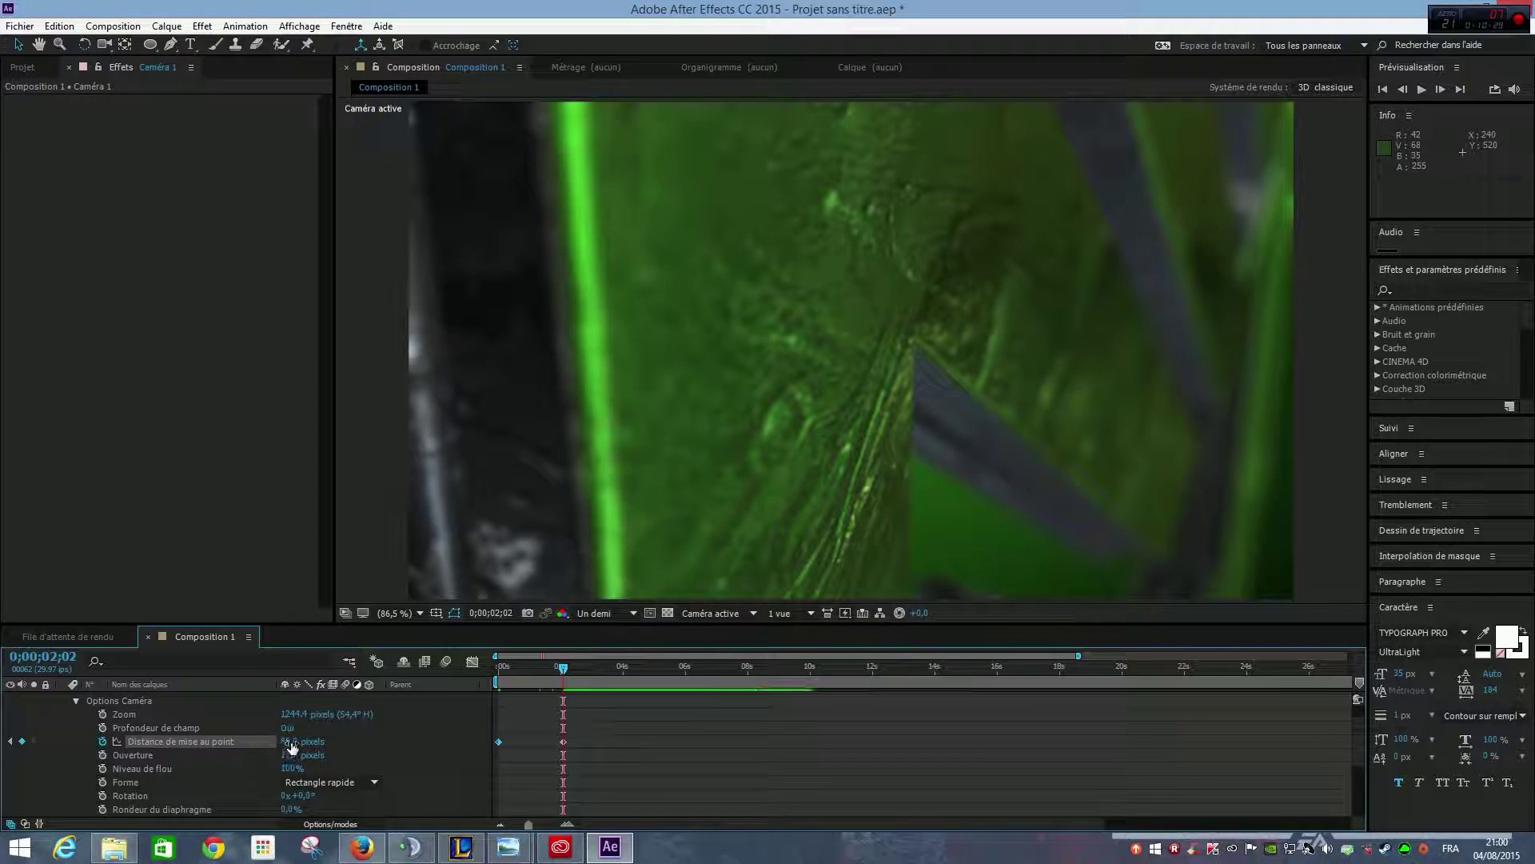
pyautogui.moveTo(289, 742); pyautogui.dragTo(349, 736)
pyautogui.press('space')
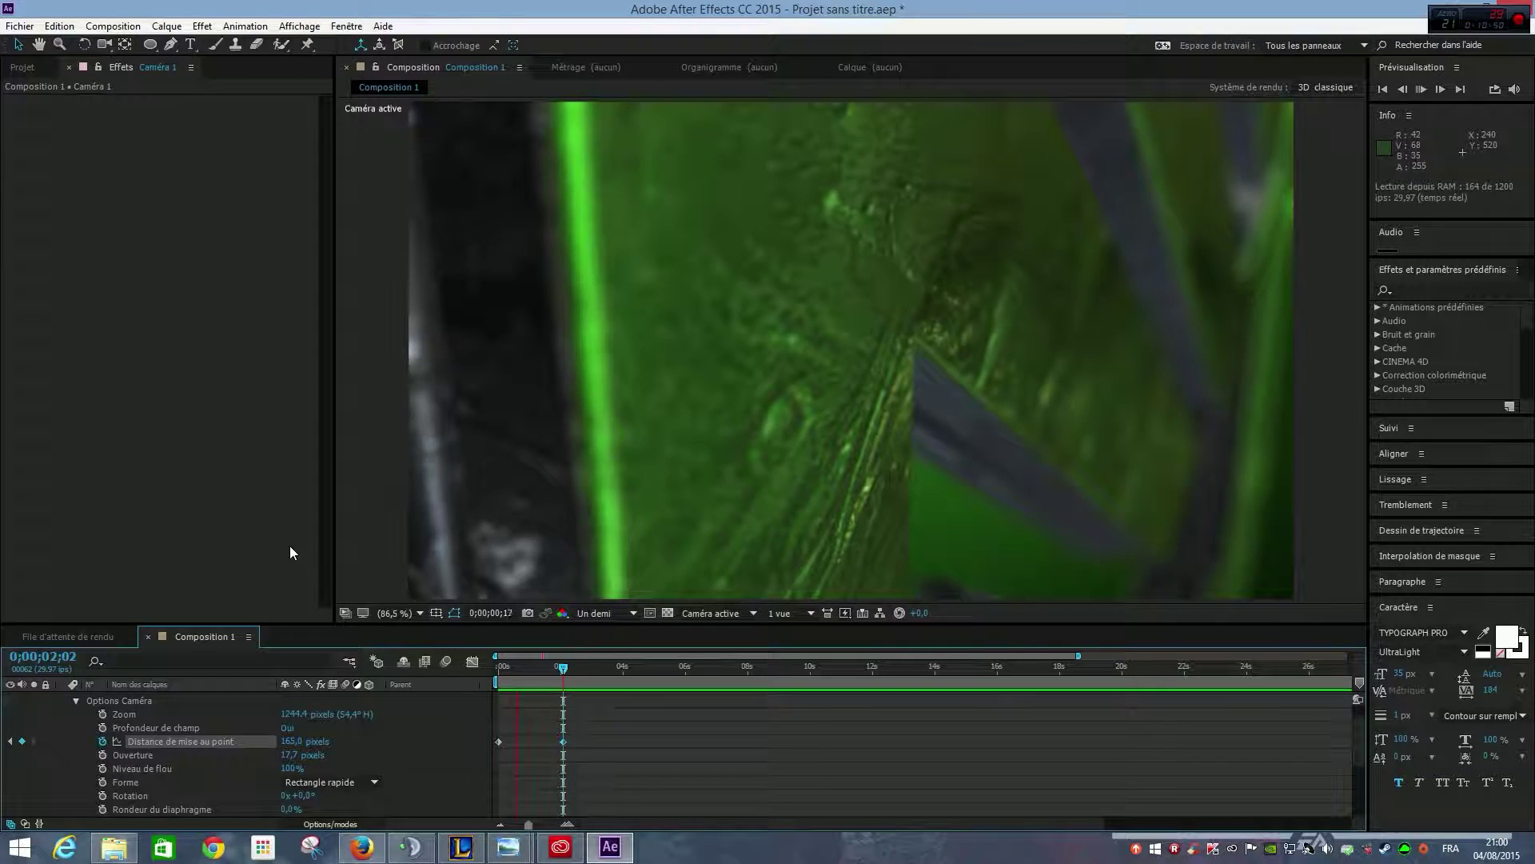
pyautogui.press('space')
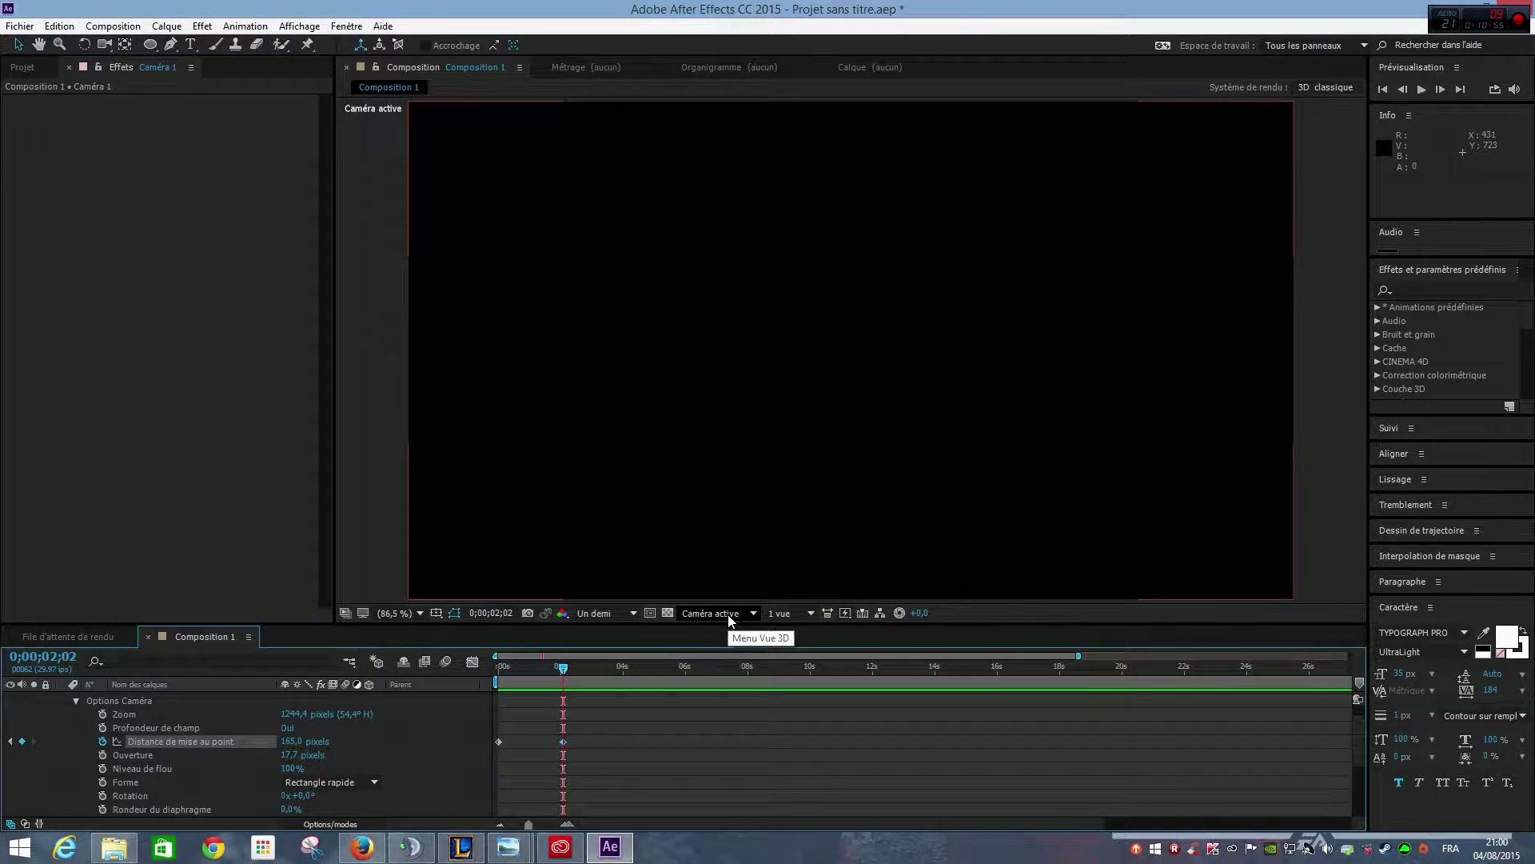
# Step: Collapse the Caméra 1 properties and create a second two-node 35 mm camera named Outil
pyautogui.scroll(2, 88, 696)
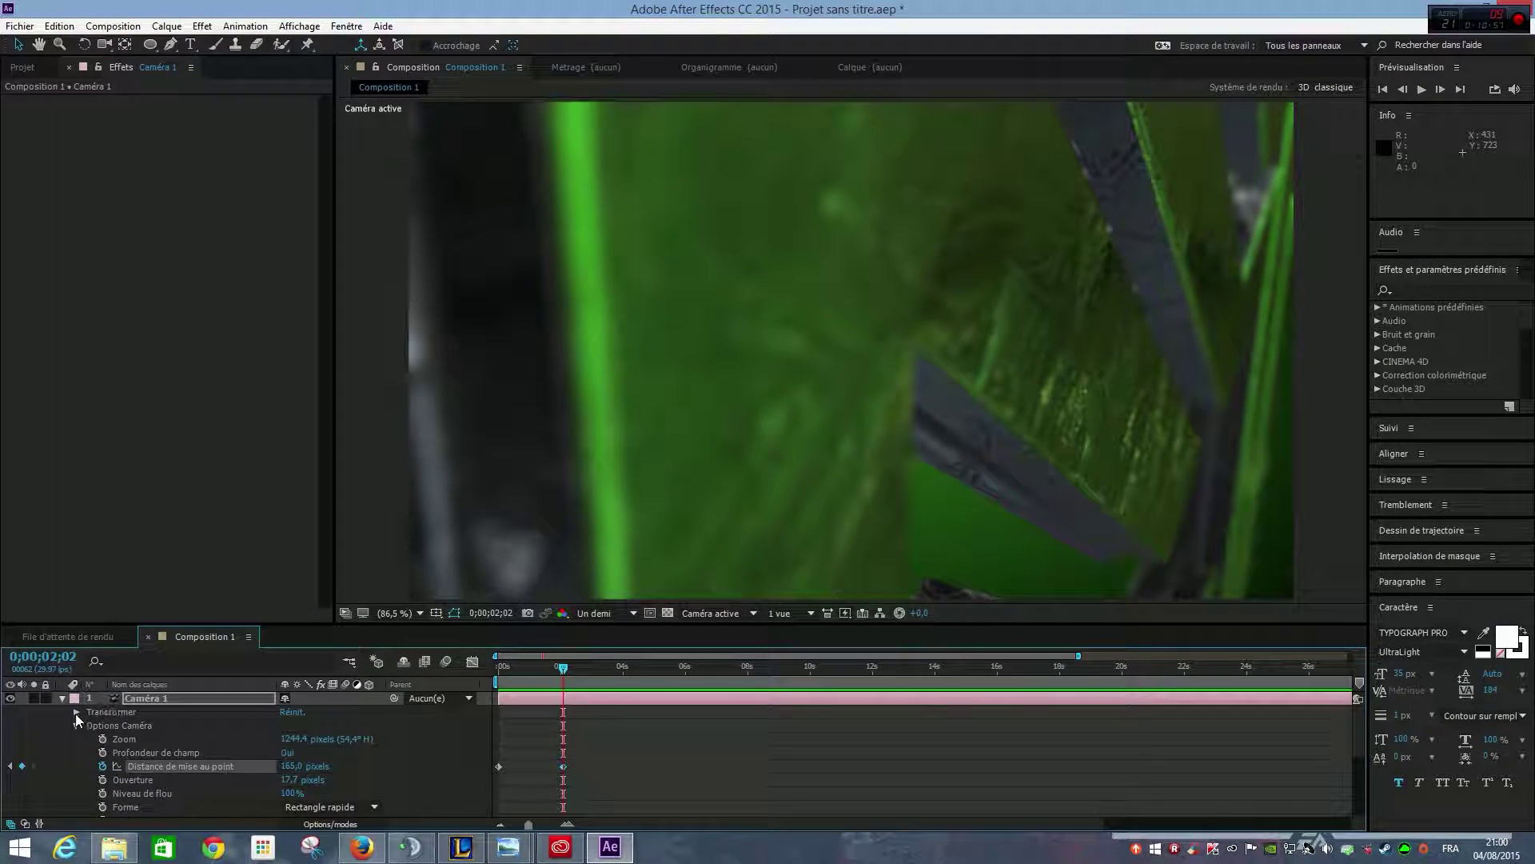
pyautogui.click(62, 699)
pyautogui.click(113, 25)
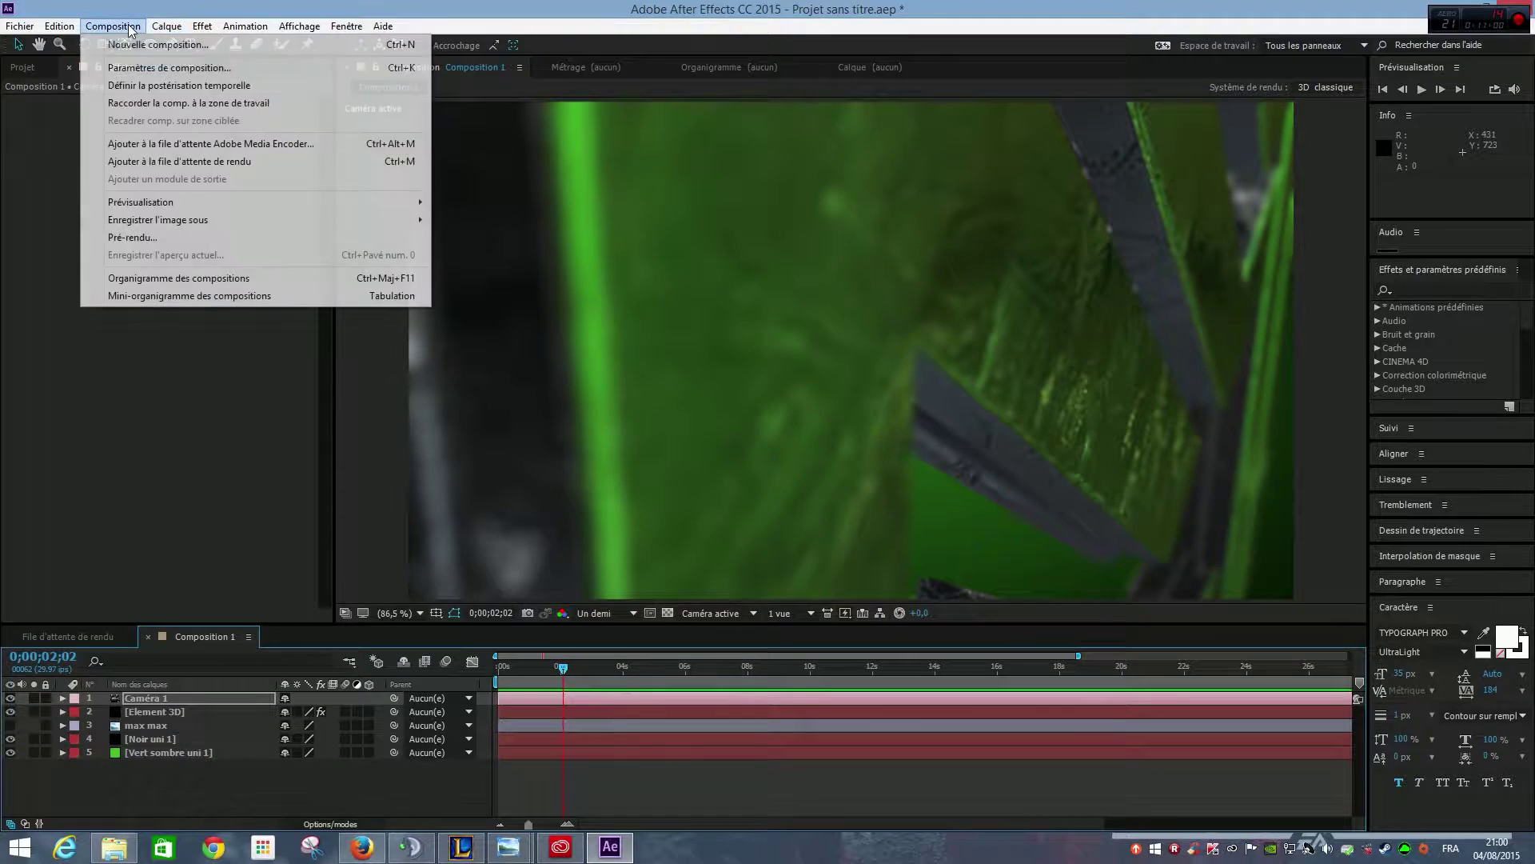
pyautogui.press('Escape')
pyautogui.click(166, 26)
pyautogui.moveTo(319, 44)
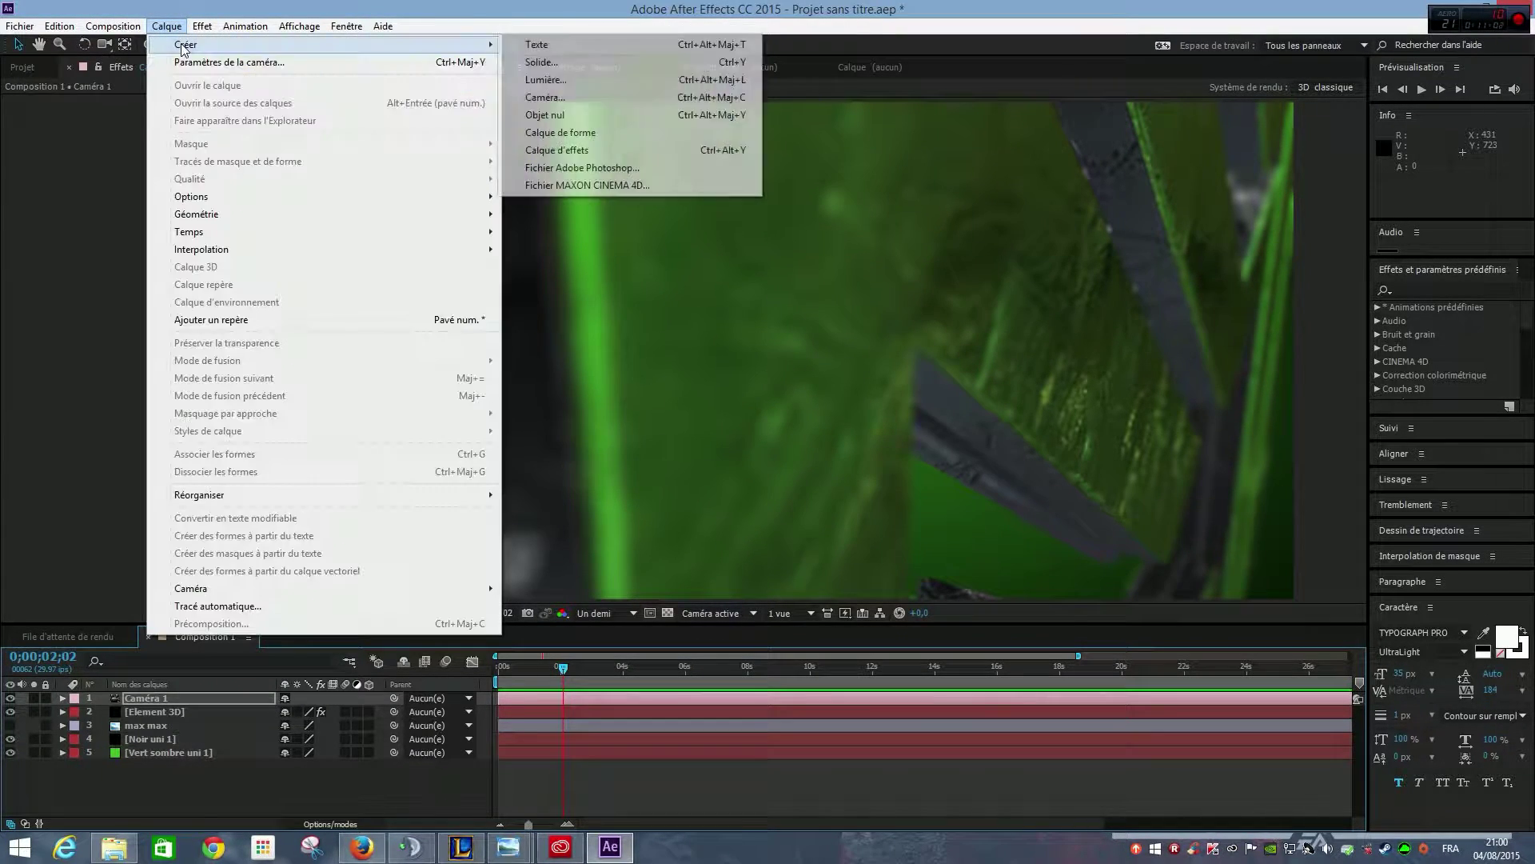
pyautogui.click(559, 97)
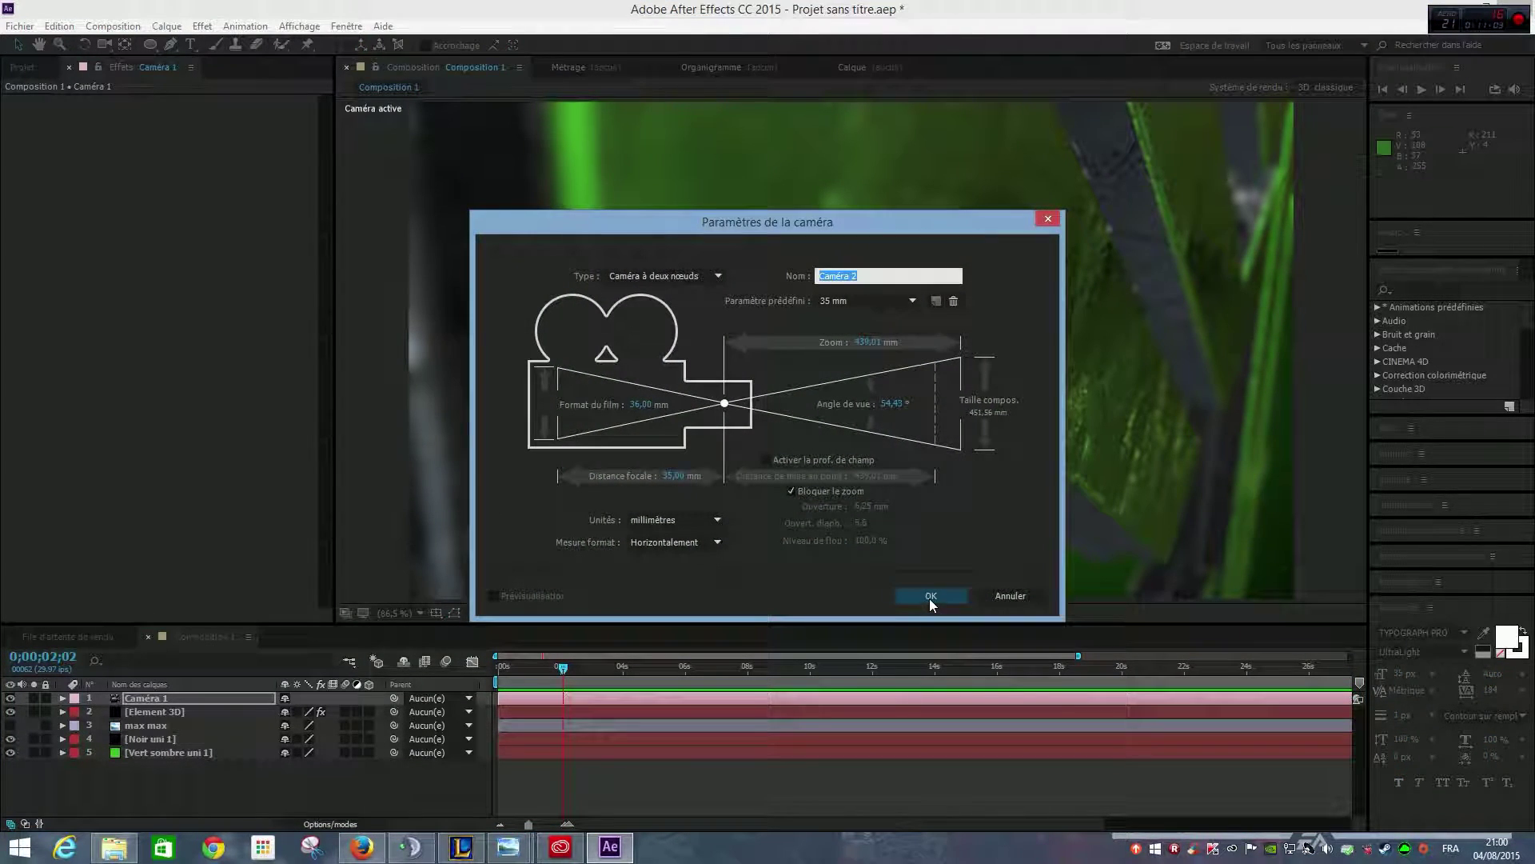
pyautogui.write('Outil')
pyautogui.click(948, 600)
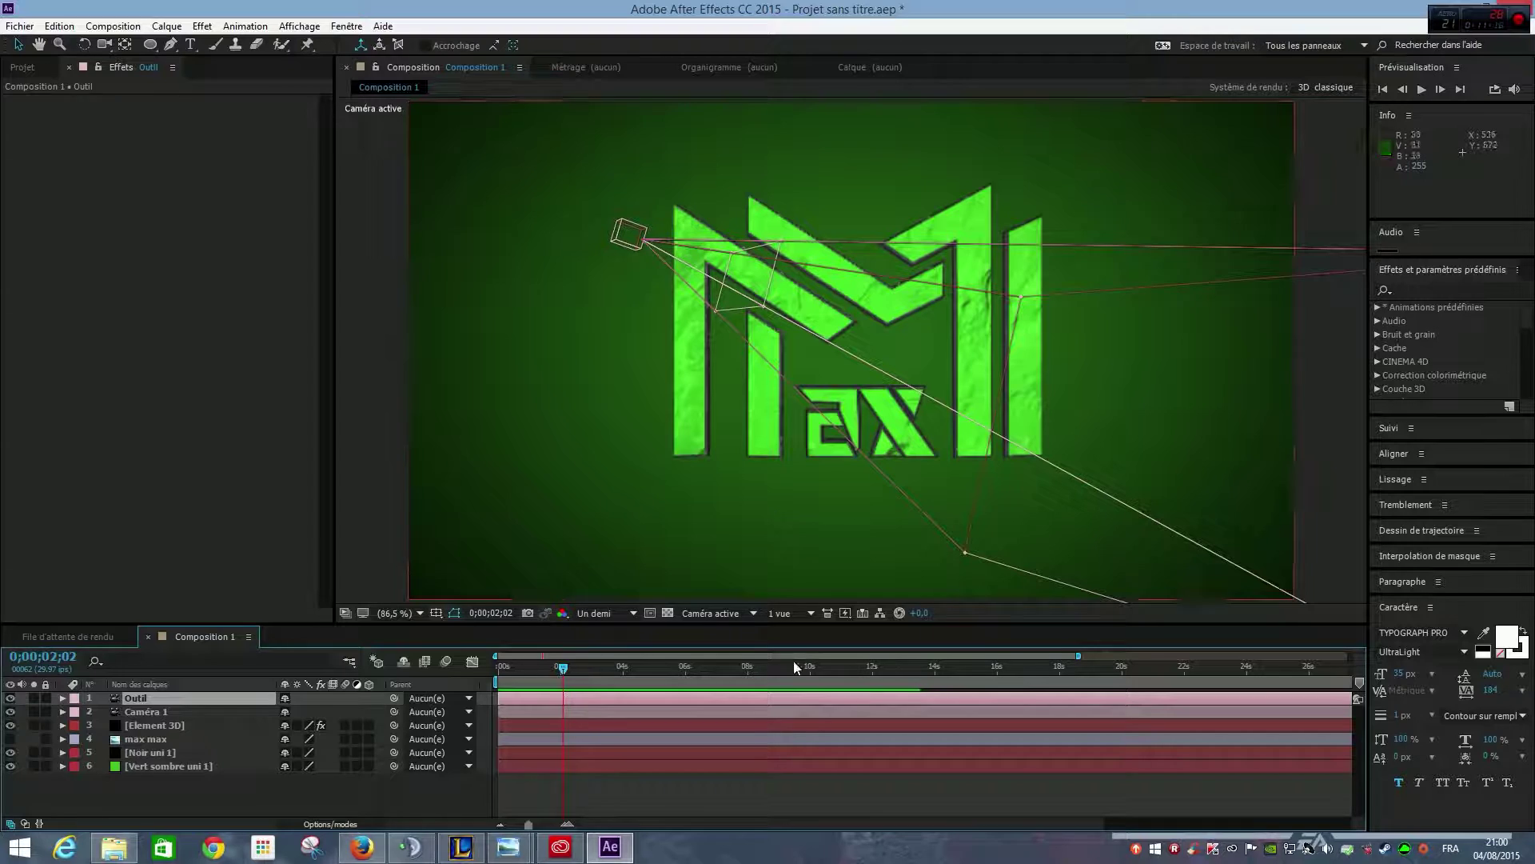
# Step: Compare the view through Caméra 1 with the Outil camera, and orbit the Outil view around the logo
pyautogui.click(731, 613)
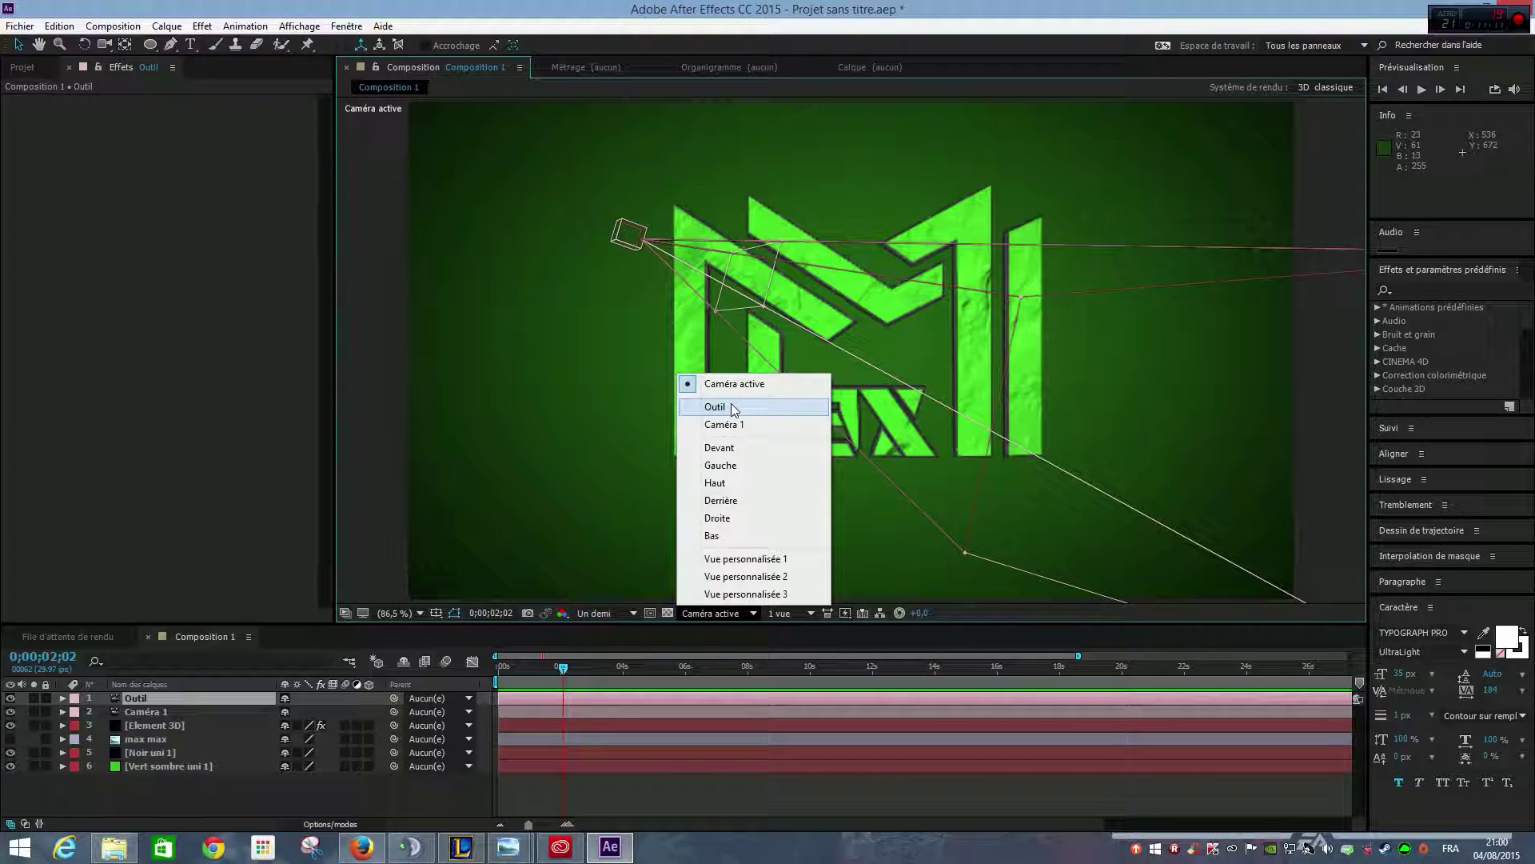
pyautogui.click(724, 424)
pyautogui.click(715, 612)
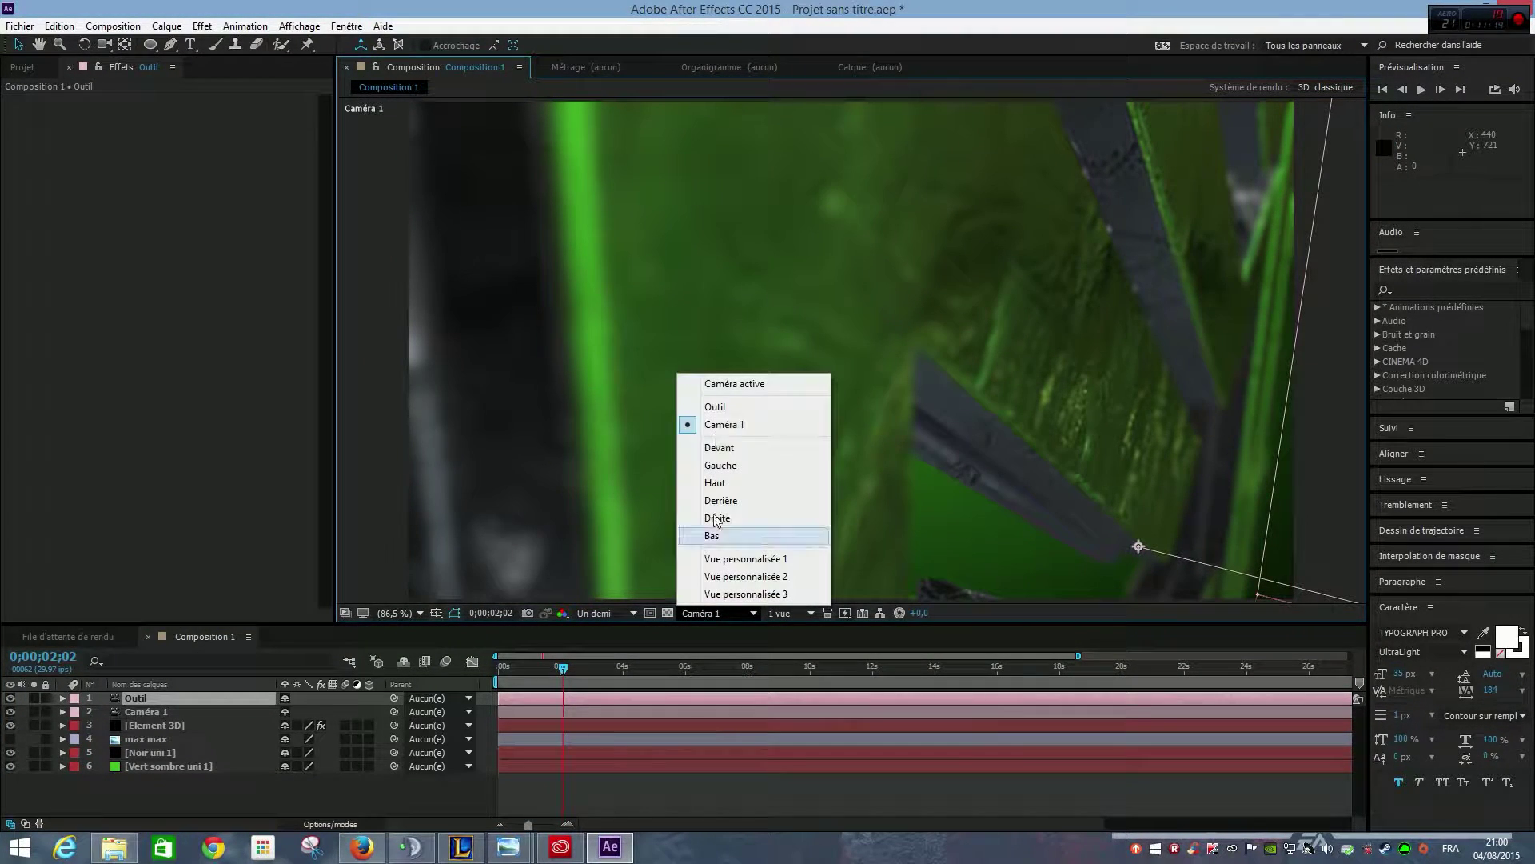
pyautogui.click(715, 406)
pyautogui.click(104, 44)
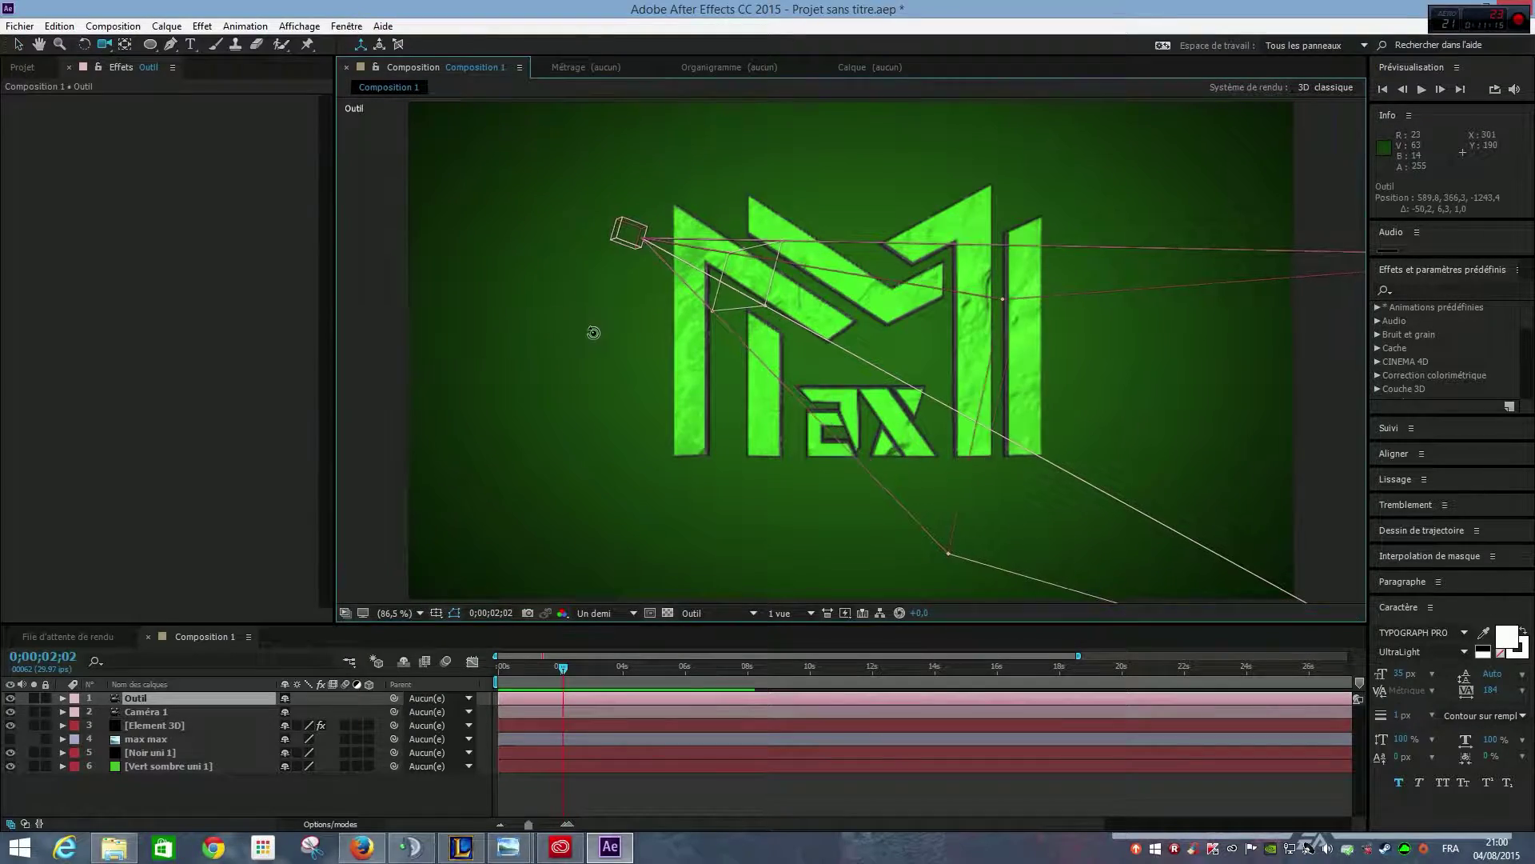
pyautogui.moveTo(594, 333); pyautogui.dragTo(720, 400)
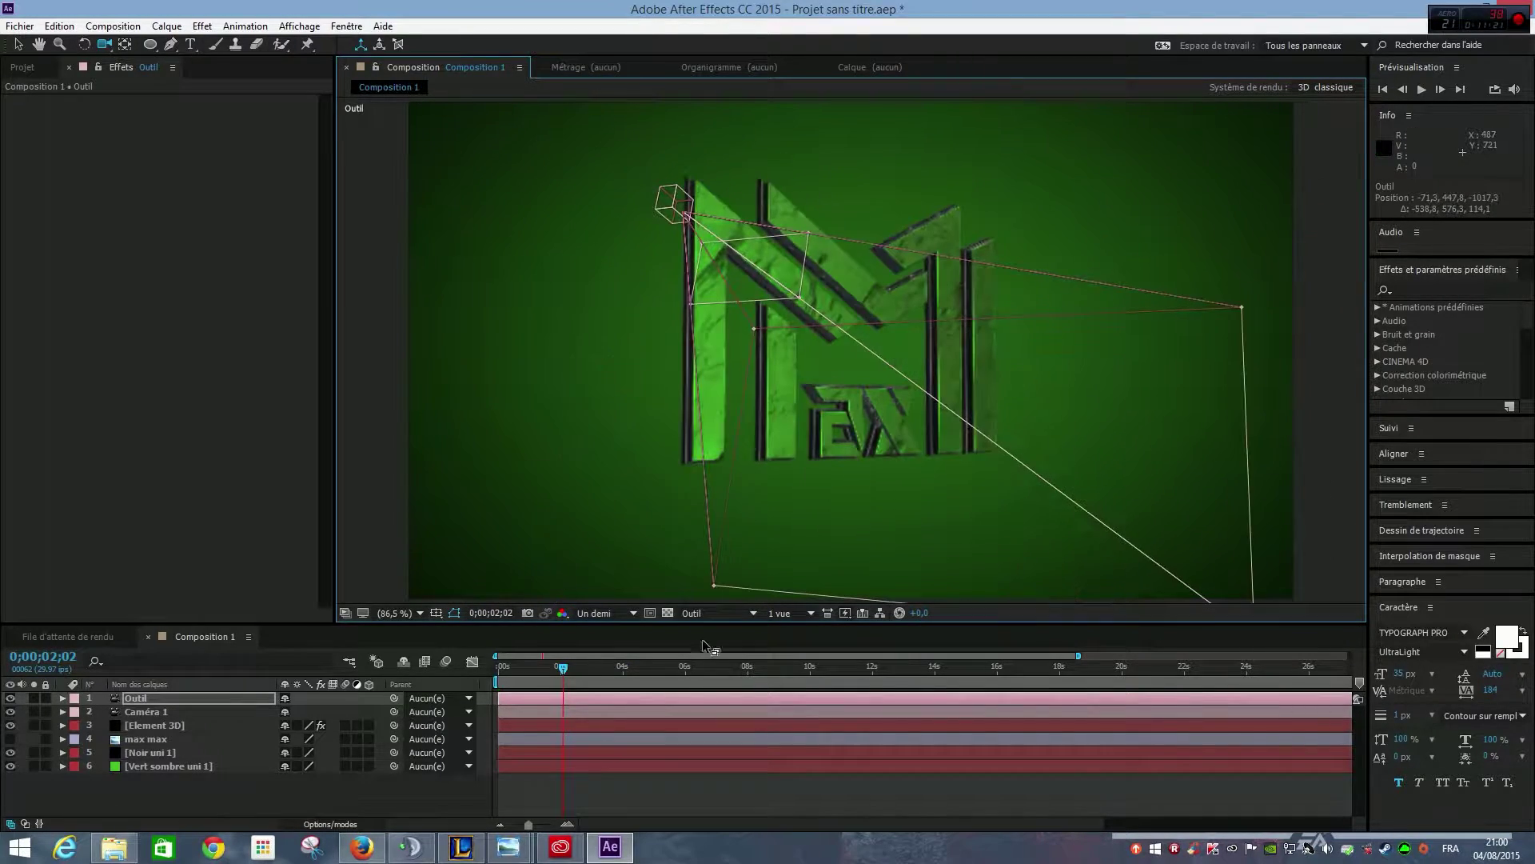
# Step: Inspect the logo at full resolution while orbiting the Outil camera, and return the preview resolution to half
pyautogui.click(596, 613)
pyautogui.click(616, 651)
pyautogui.moveTo(800, 359); pyautogui.dragTo(688, 376)
pyautogui.click(596, 613)
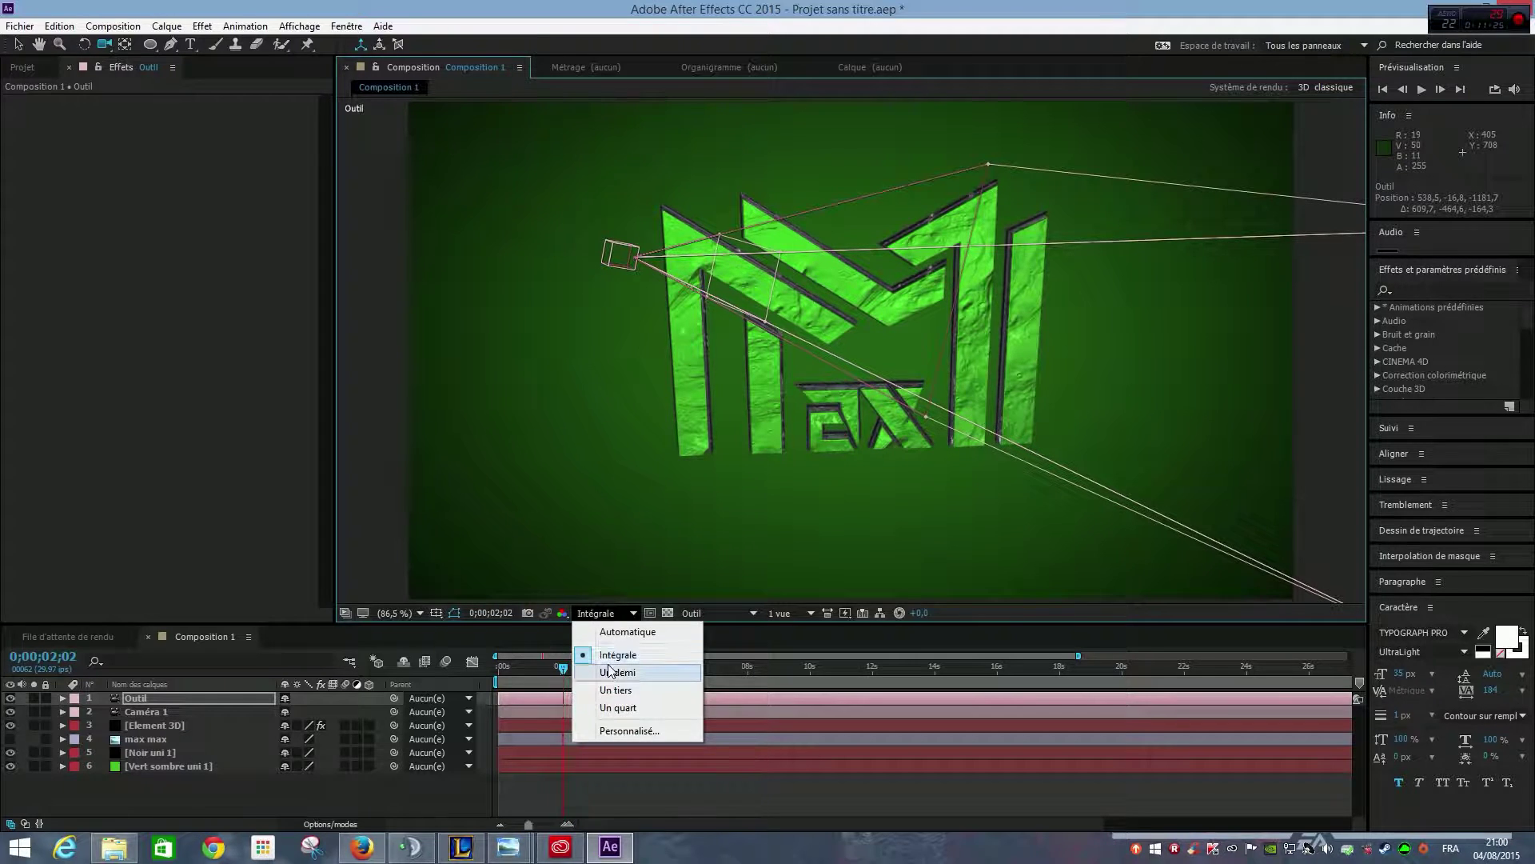
pyautogui.click(610, 671)
# Step: Look through Caméra 1 and scrub the timeline up to 0;00;03;22 to check its focus animation
pyautogui.click(788, 613)
pyautogui.click(720, 613)
pyautogui.click(724, 425)
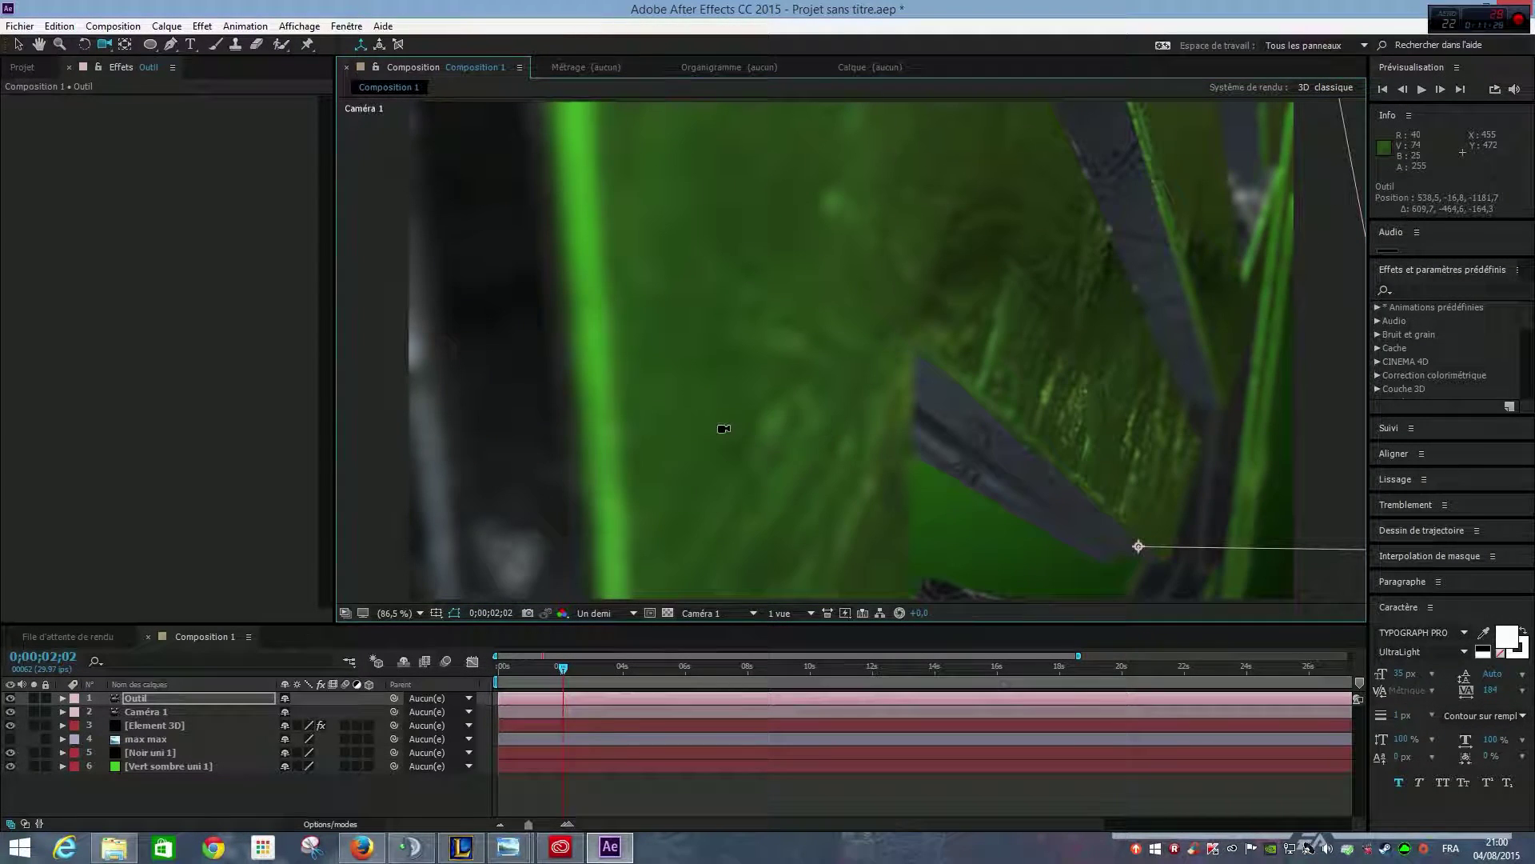
pyautogui.click(514, 667)
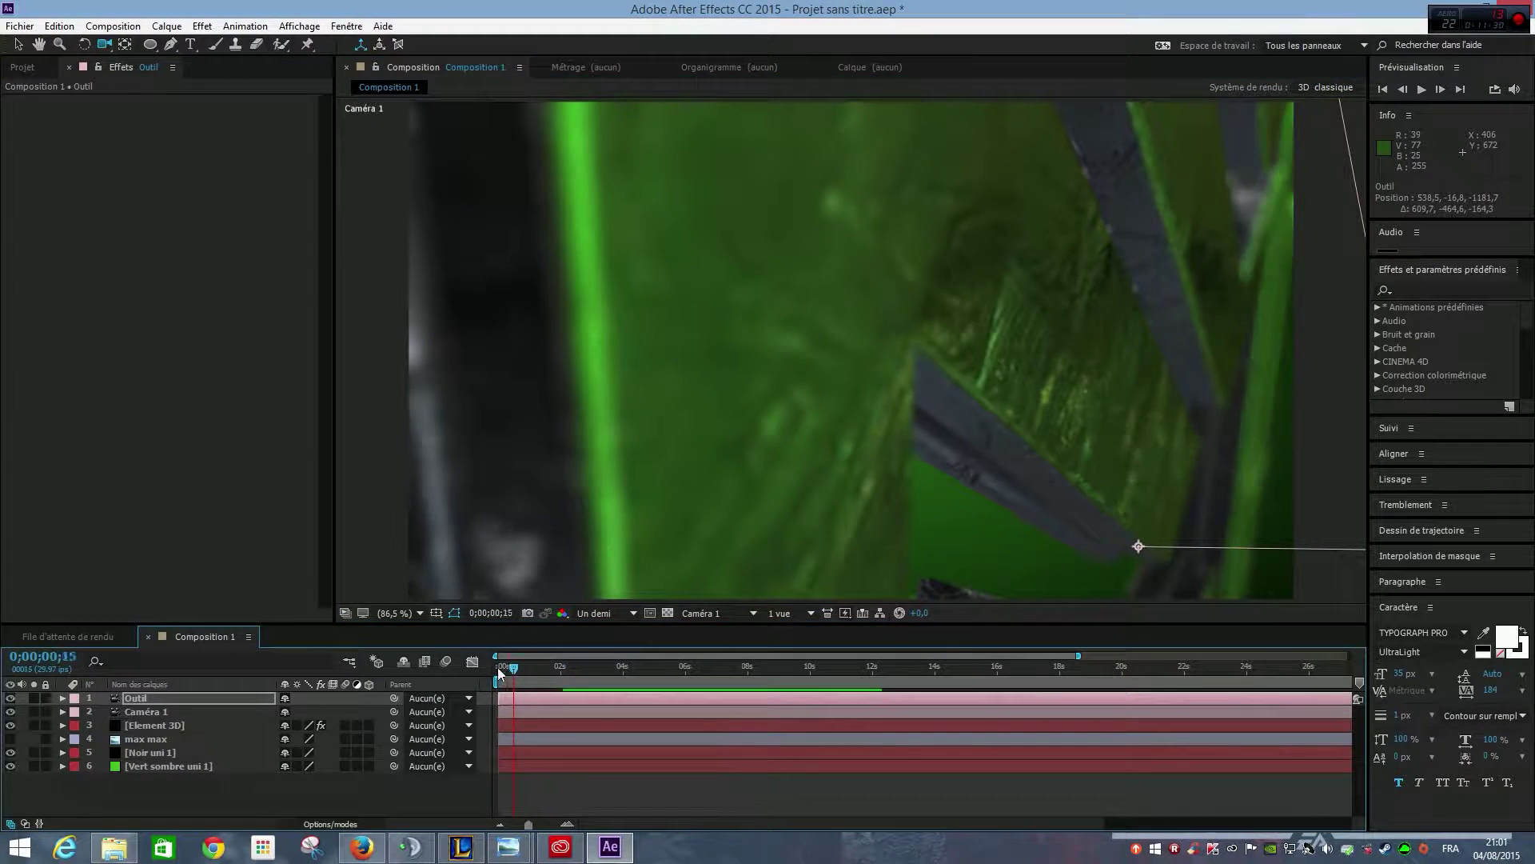
pyautogui.moveTo(498, 672); pyautogui.dragTo(613, 671)
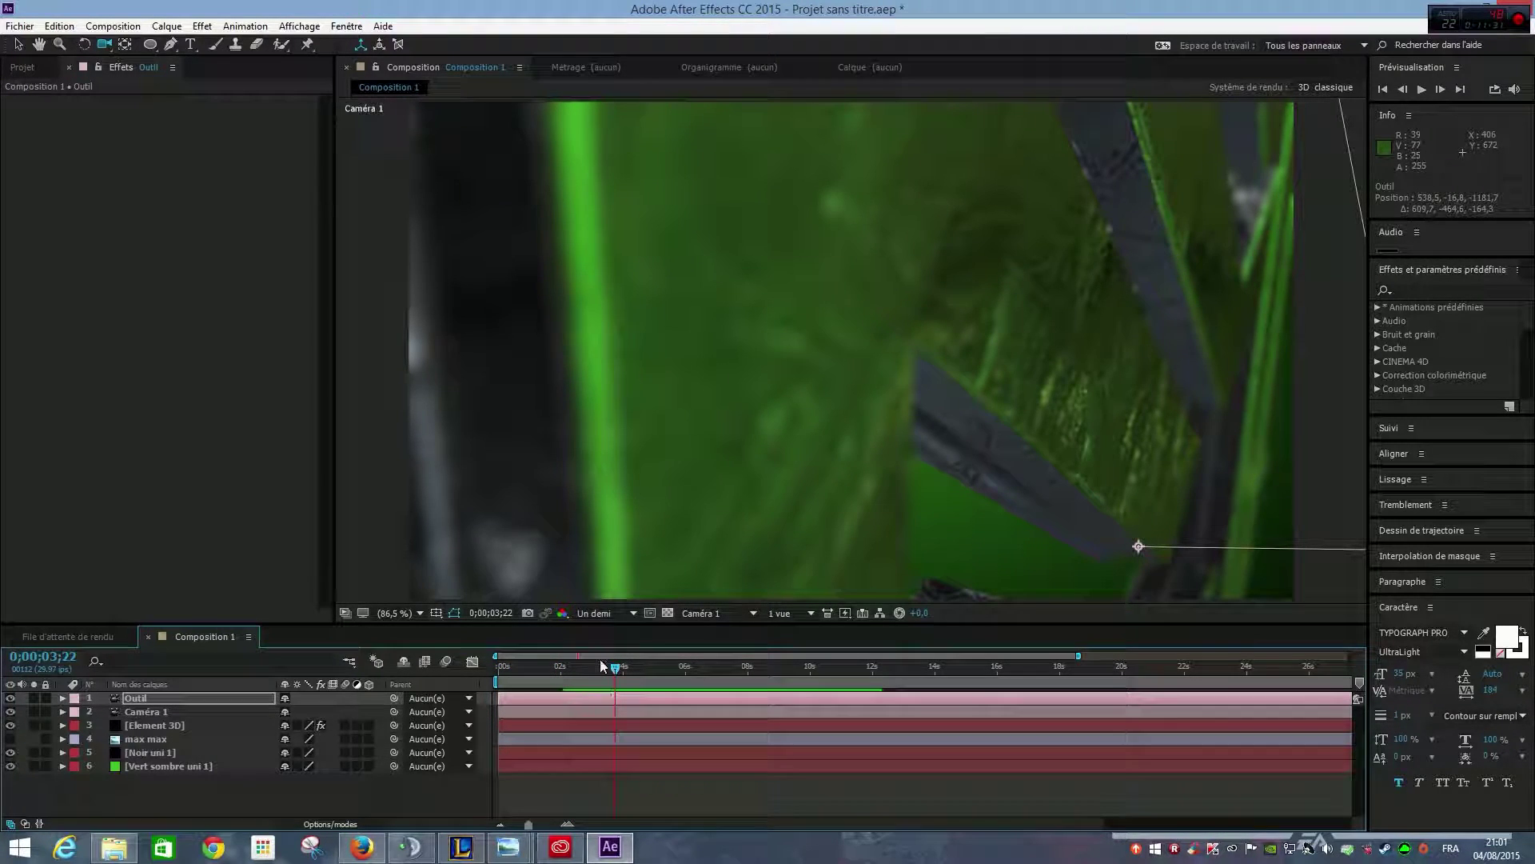
# Step: Return the composition to the Outil camera view and expand the Outil layer's properties
pyautogui.click(696, 614)
pyautogui.click(756, 410)
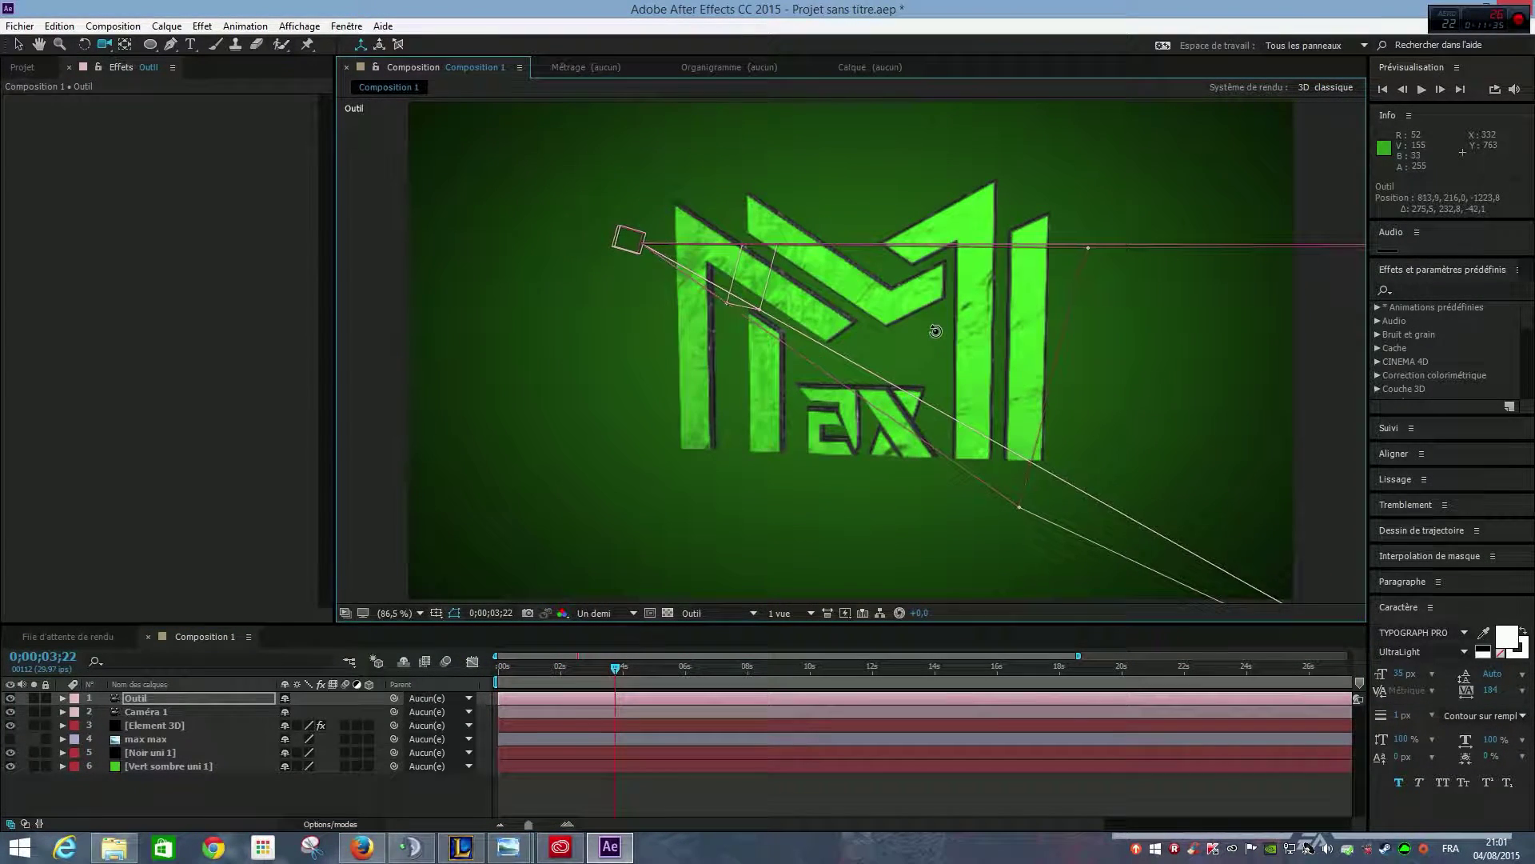
pyautogui.click(62, 698)
# Step: Select the Element 3D layer and expand Multi-Object under Group 1's Particle Look
pyautogui.click(147, 751)
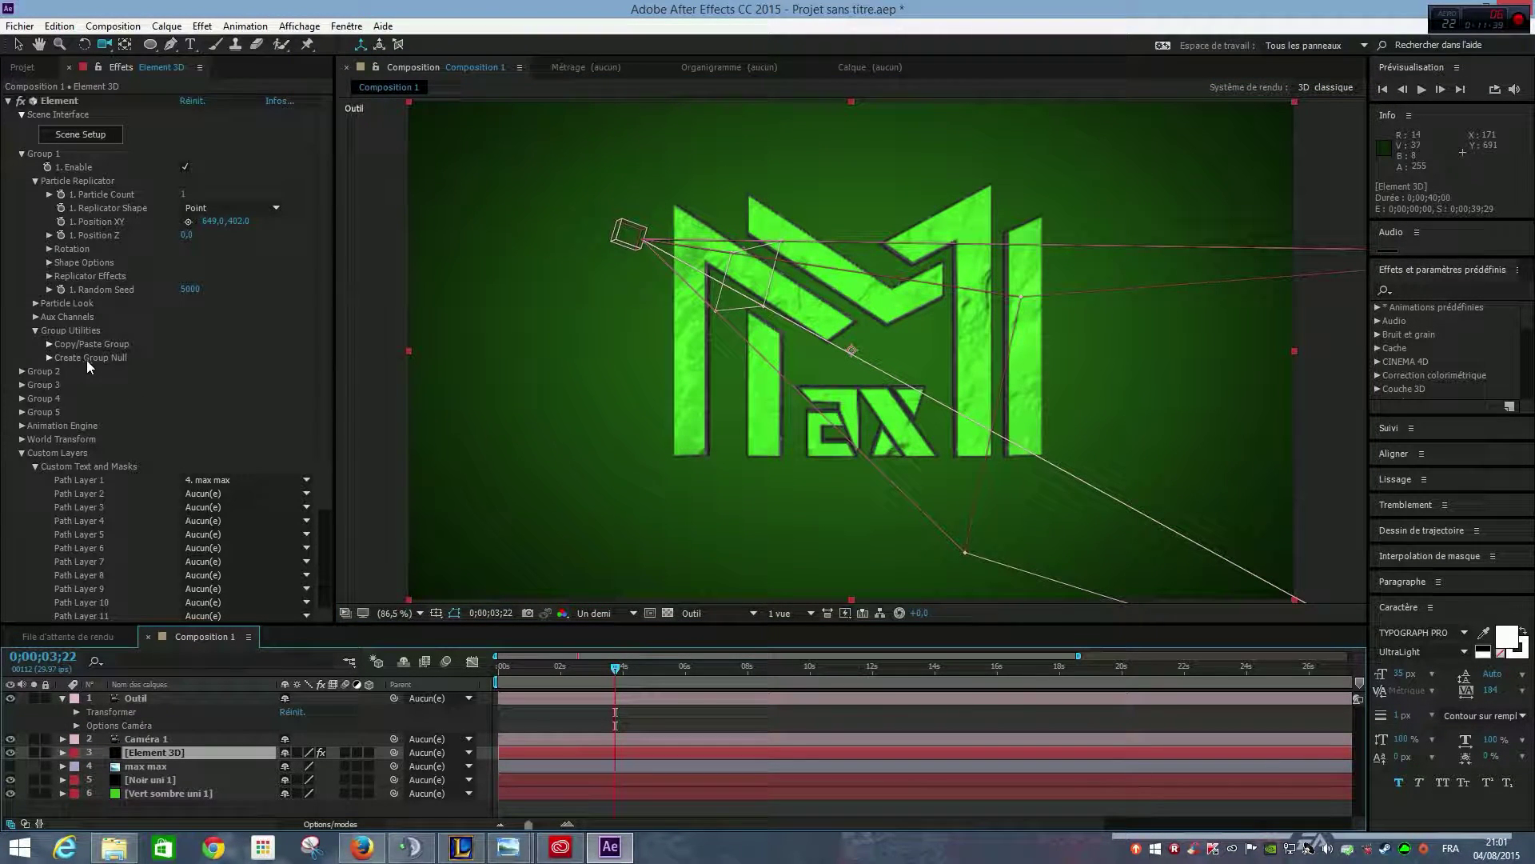
pyautogui.click(49, 344)
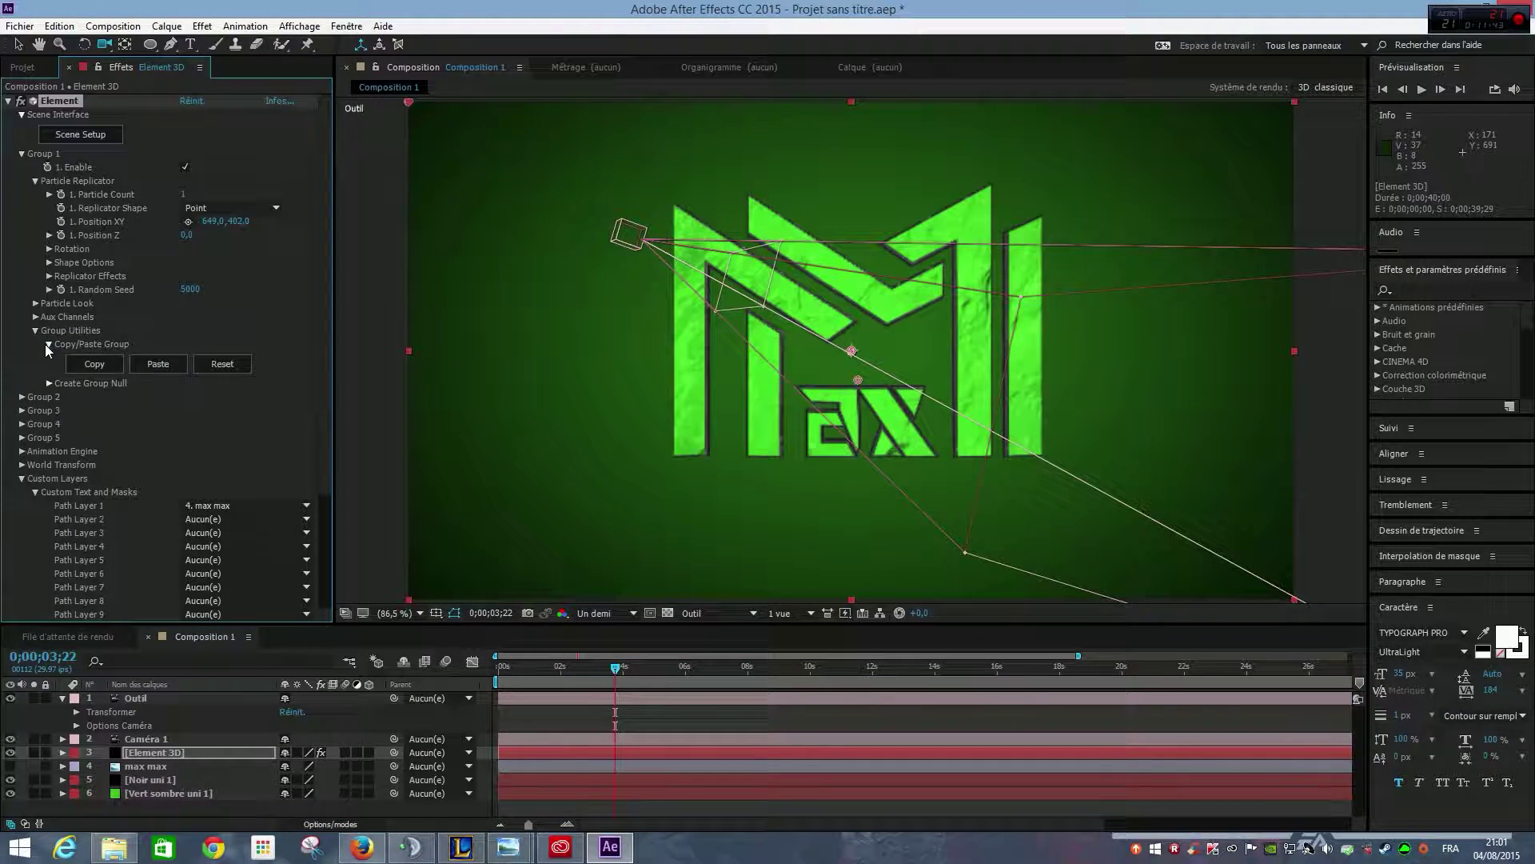
pyautogui.click(48, 344)
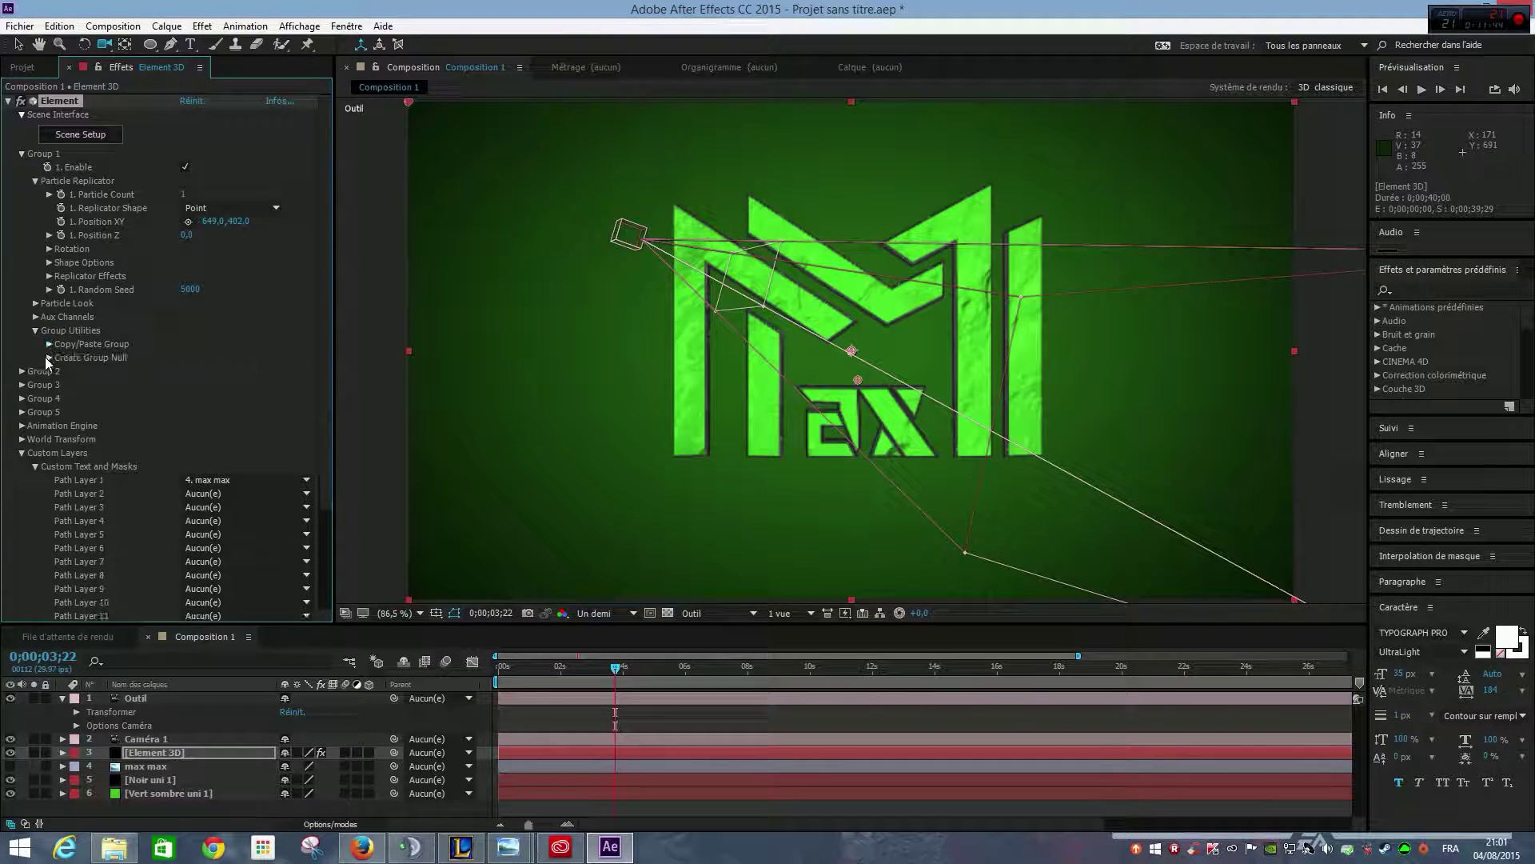
pyautogui.click(34, 304)
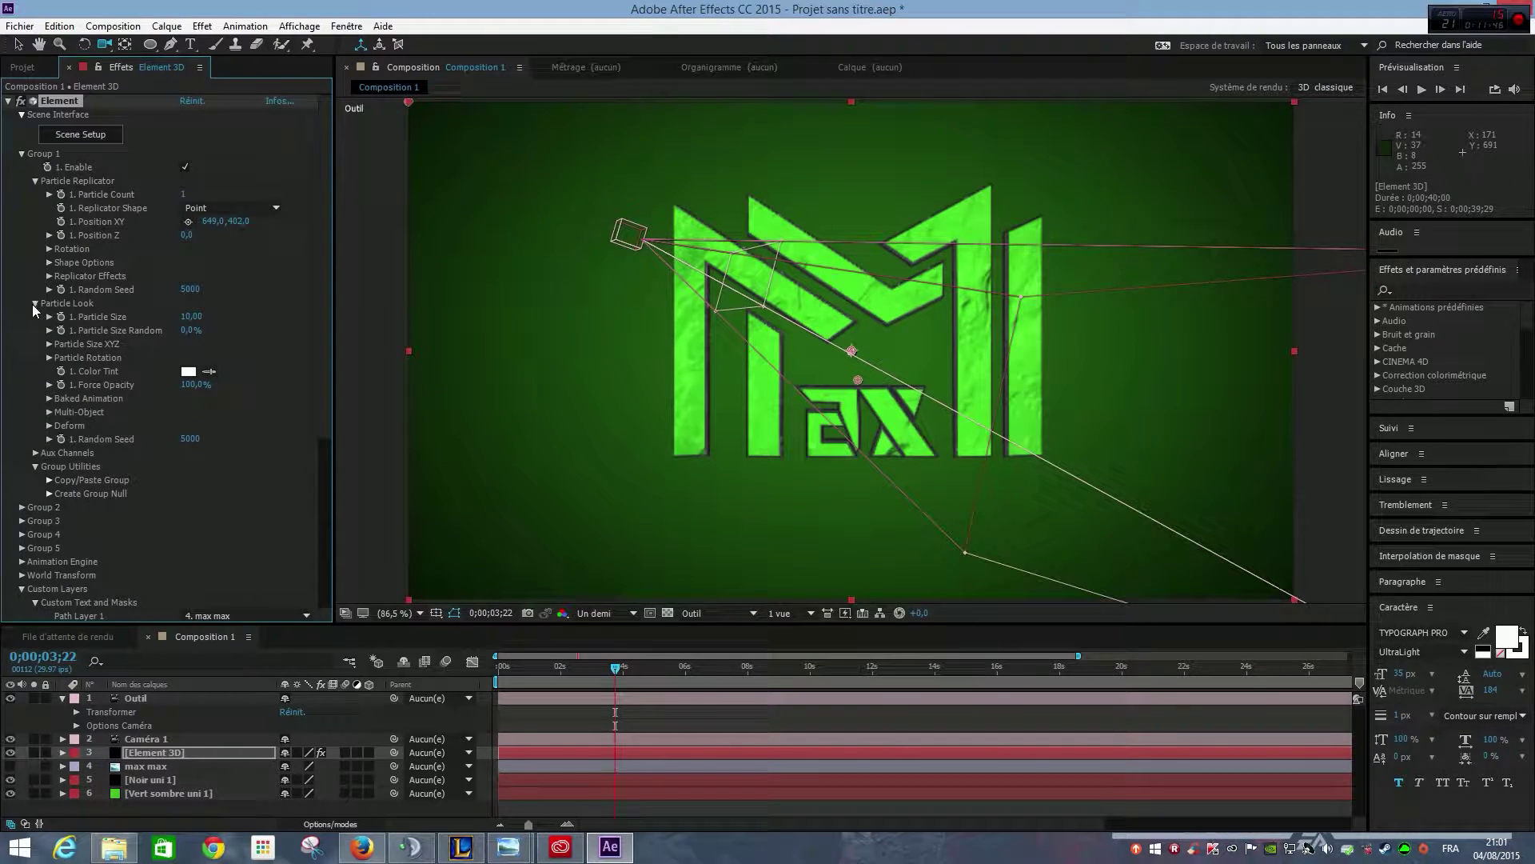
pyautogui.click(48, 412)
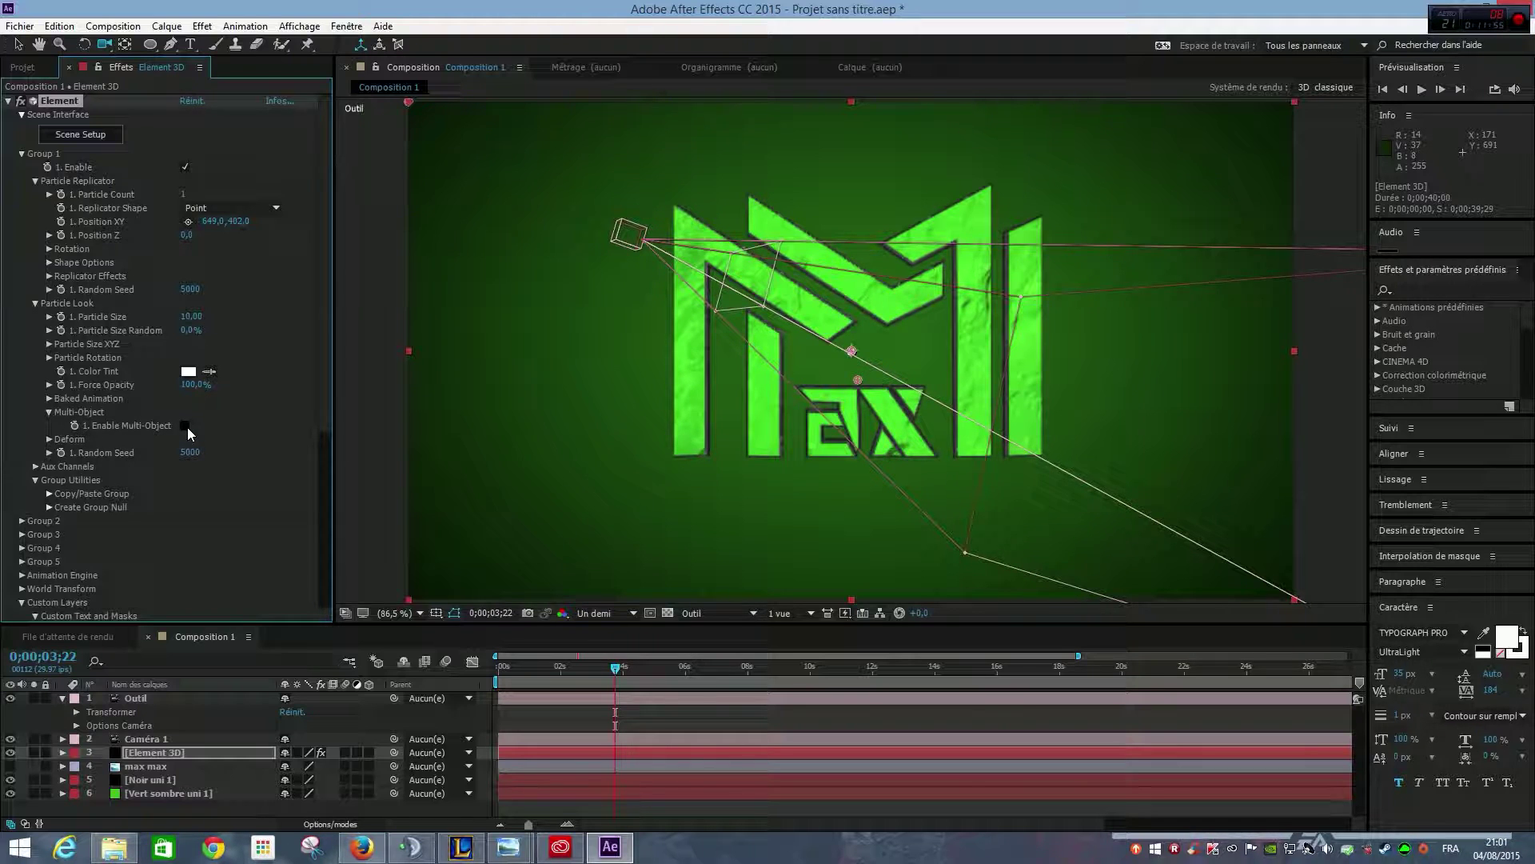
# Step: Enable Multi-Object in Group 1's Particle Look and show its displace, scatter and noise settings
pyautogui.click(32, 177)
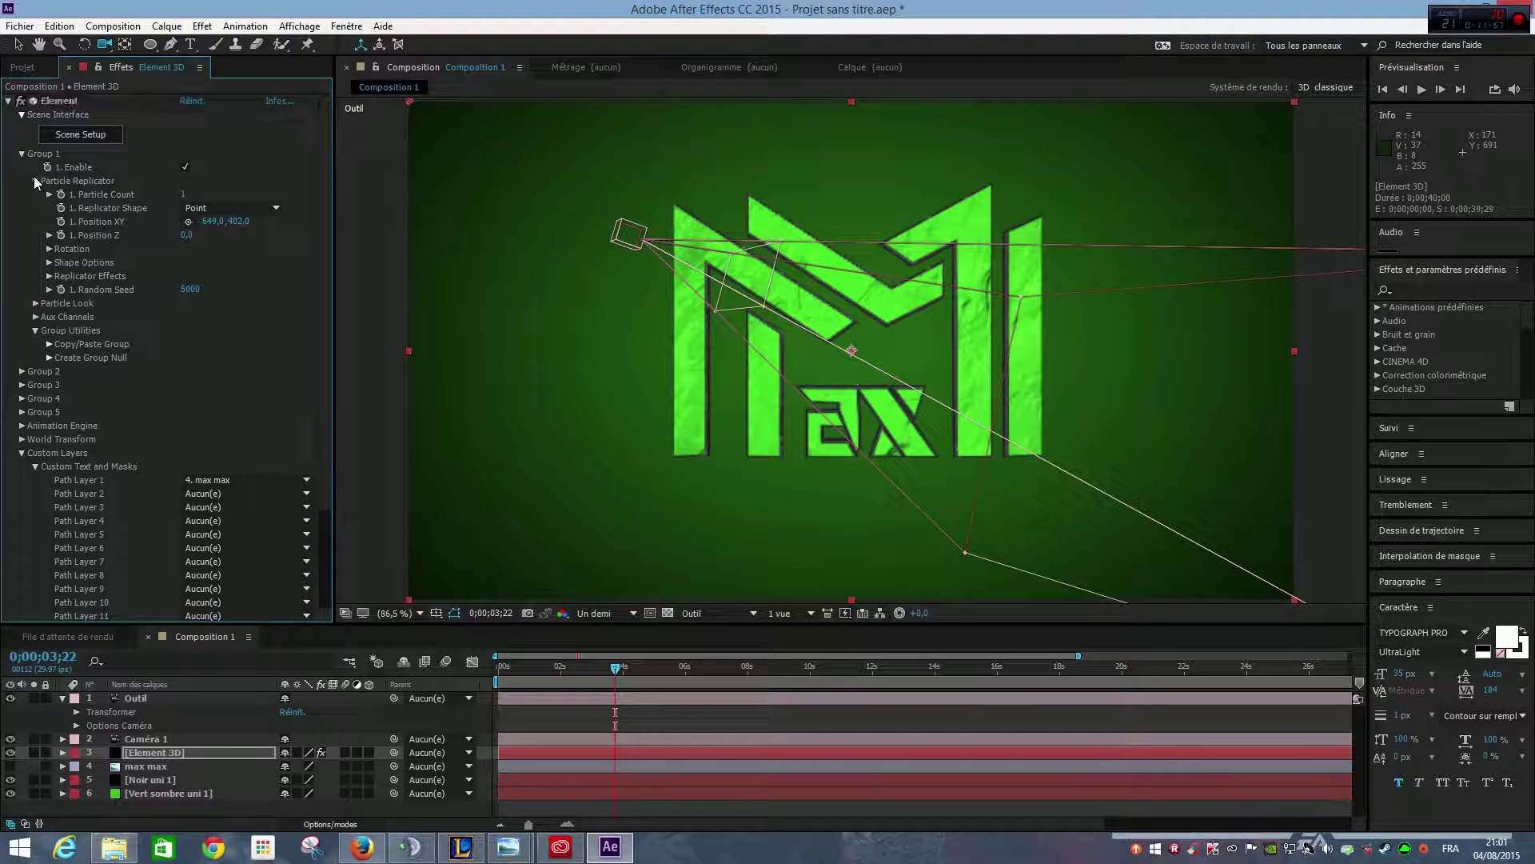
pyautogui.click(35, 181)
pyautogui.click(35, 181)
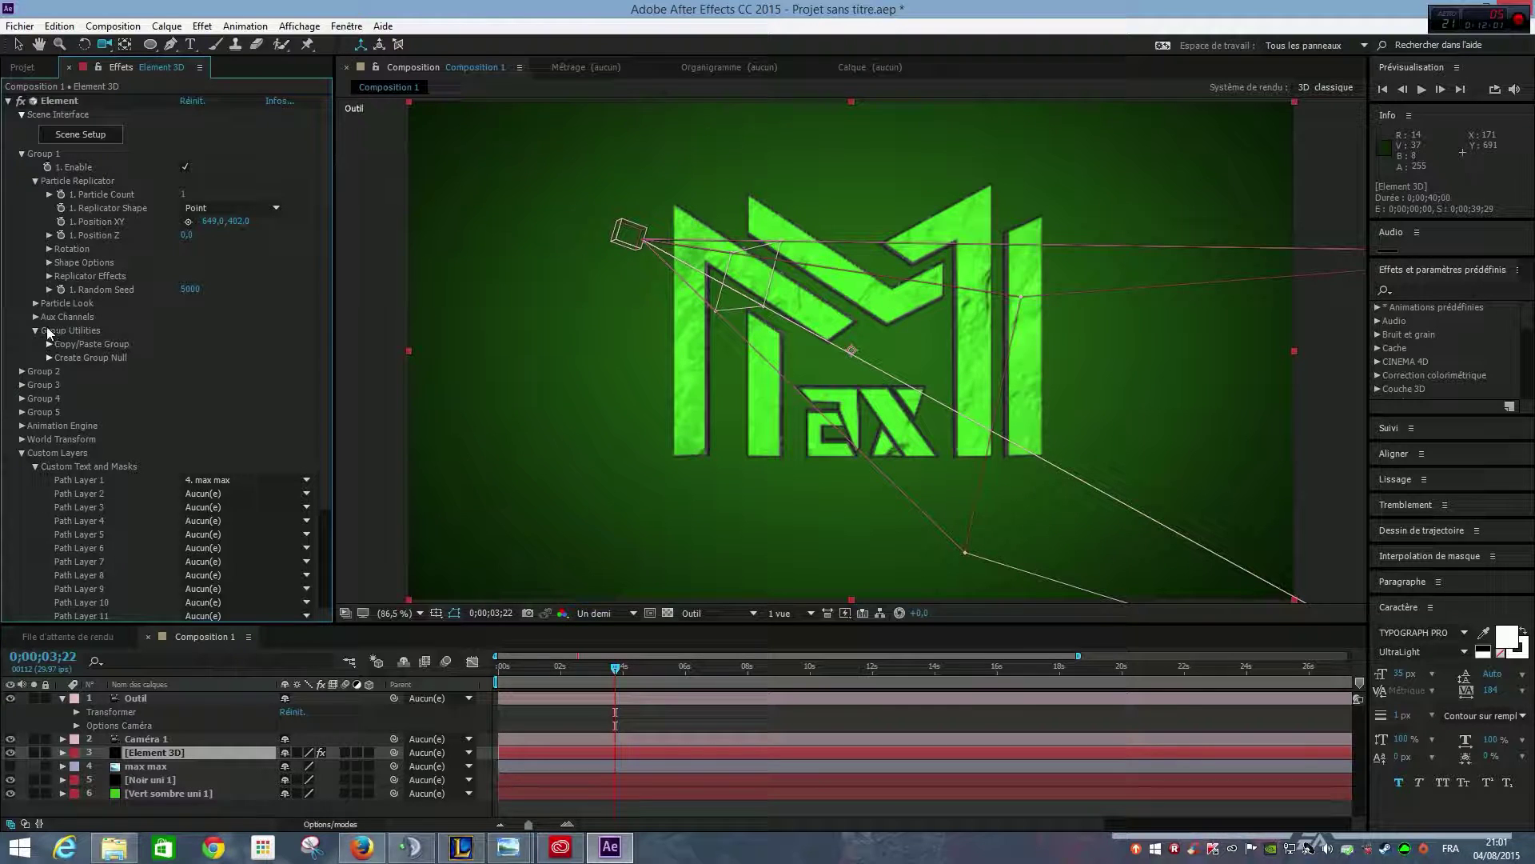
pyautogui.click(35, 303)
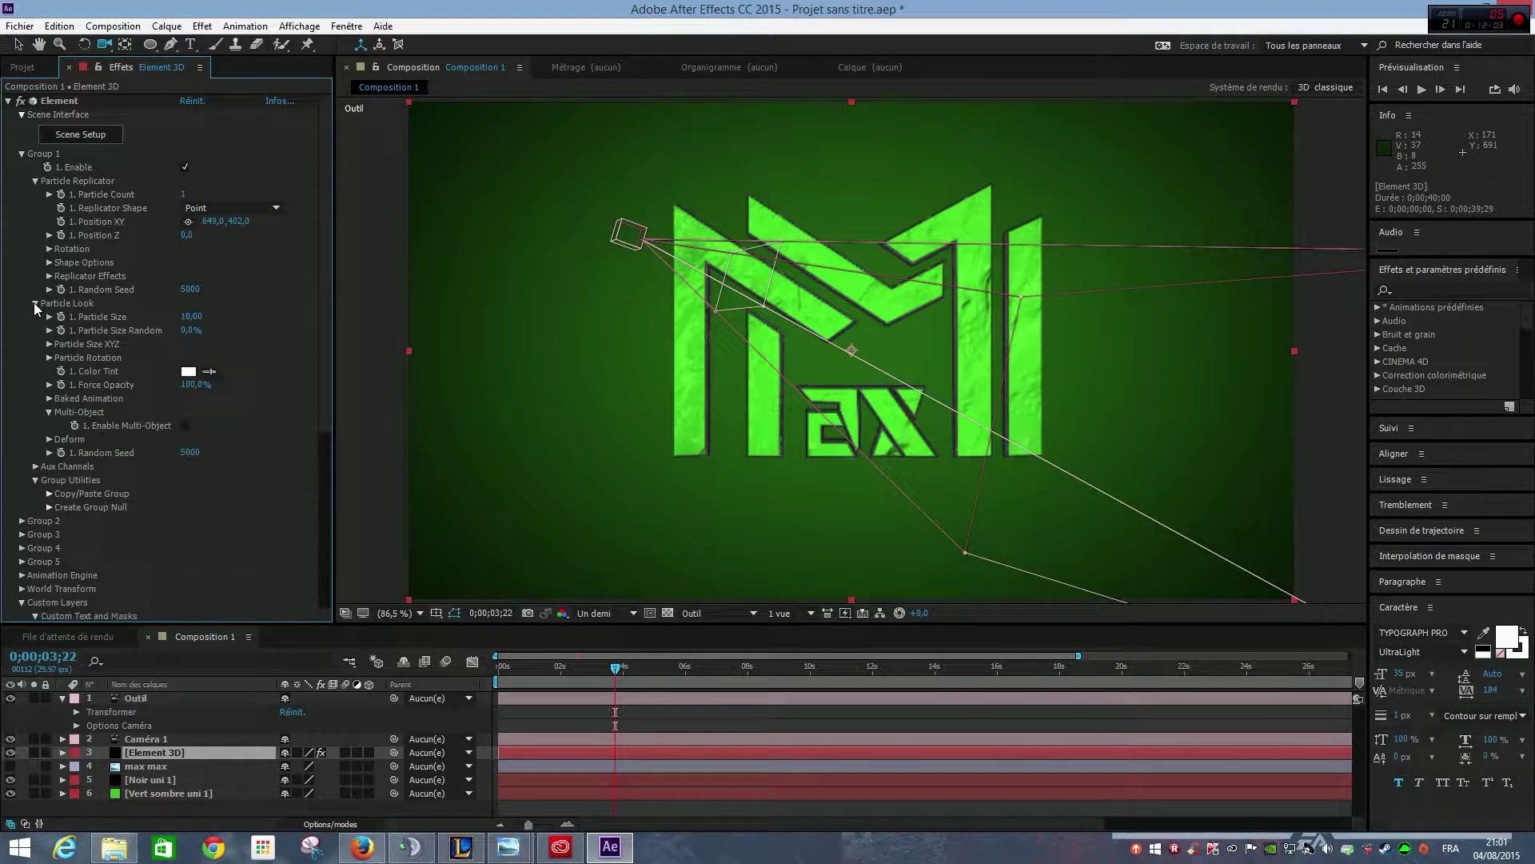
pyautogui.click(47, 411)
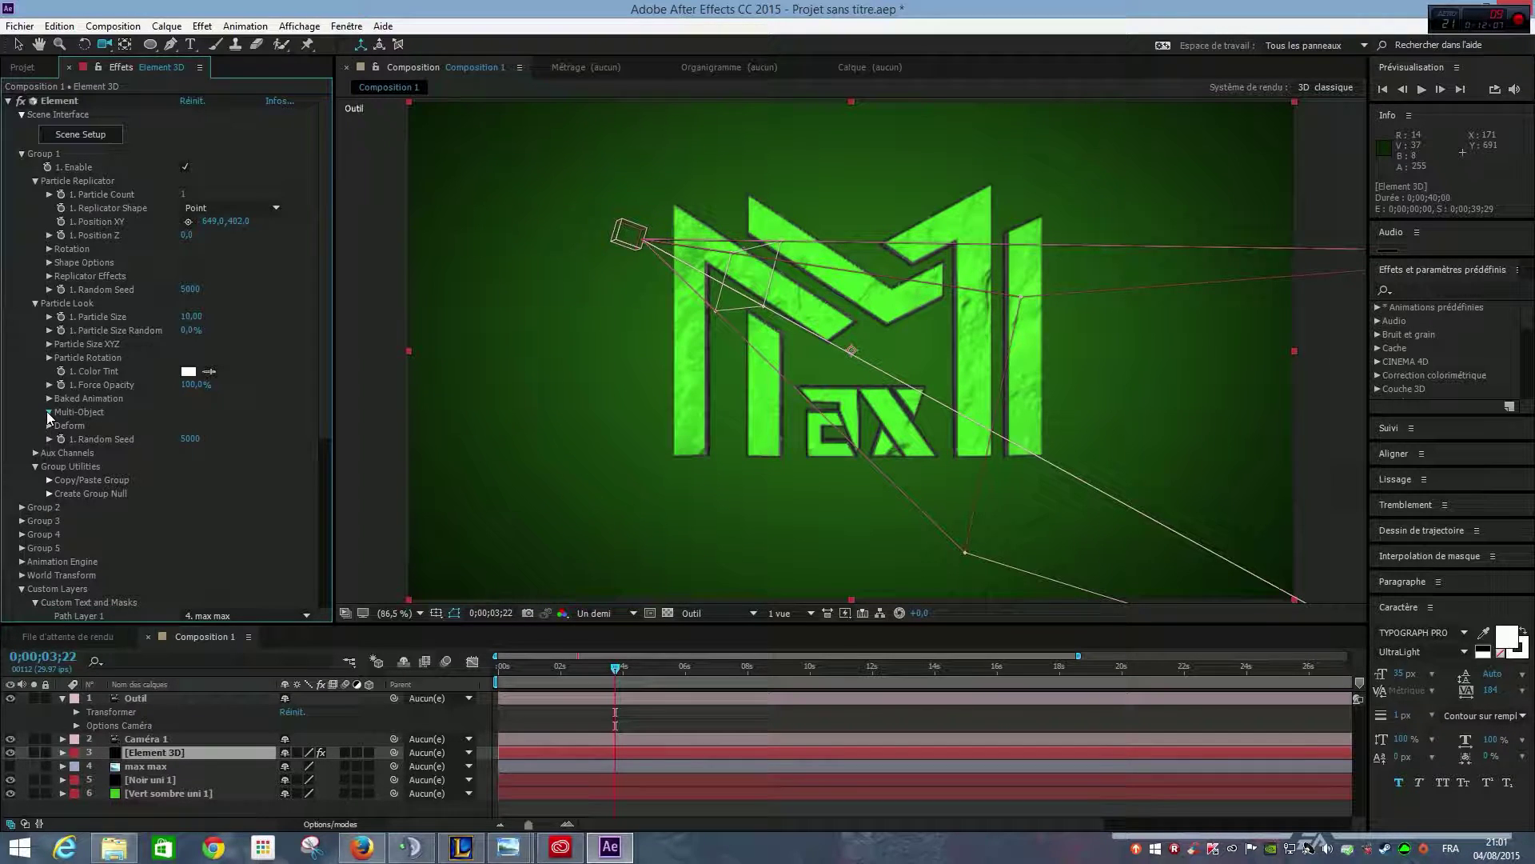
pyautogui.click(47, 411)
pyautogui.scroll(-3, 225, 418)
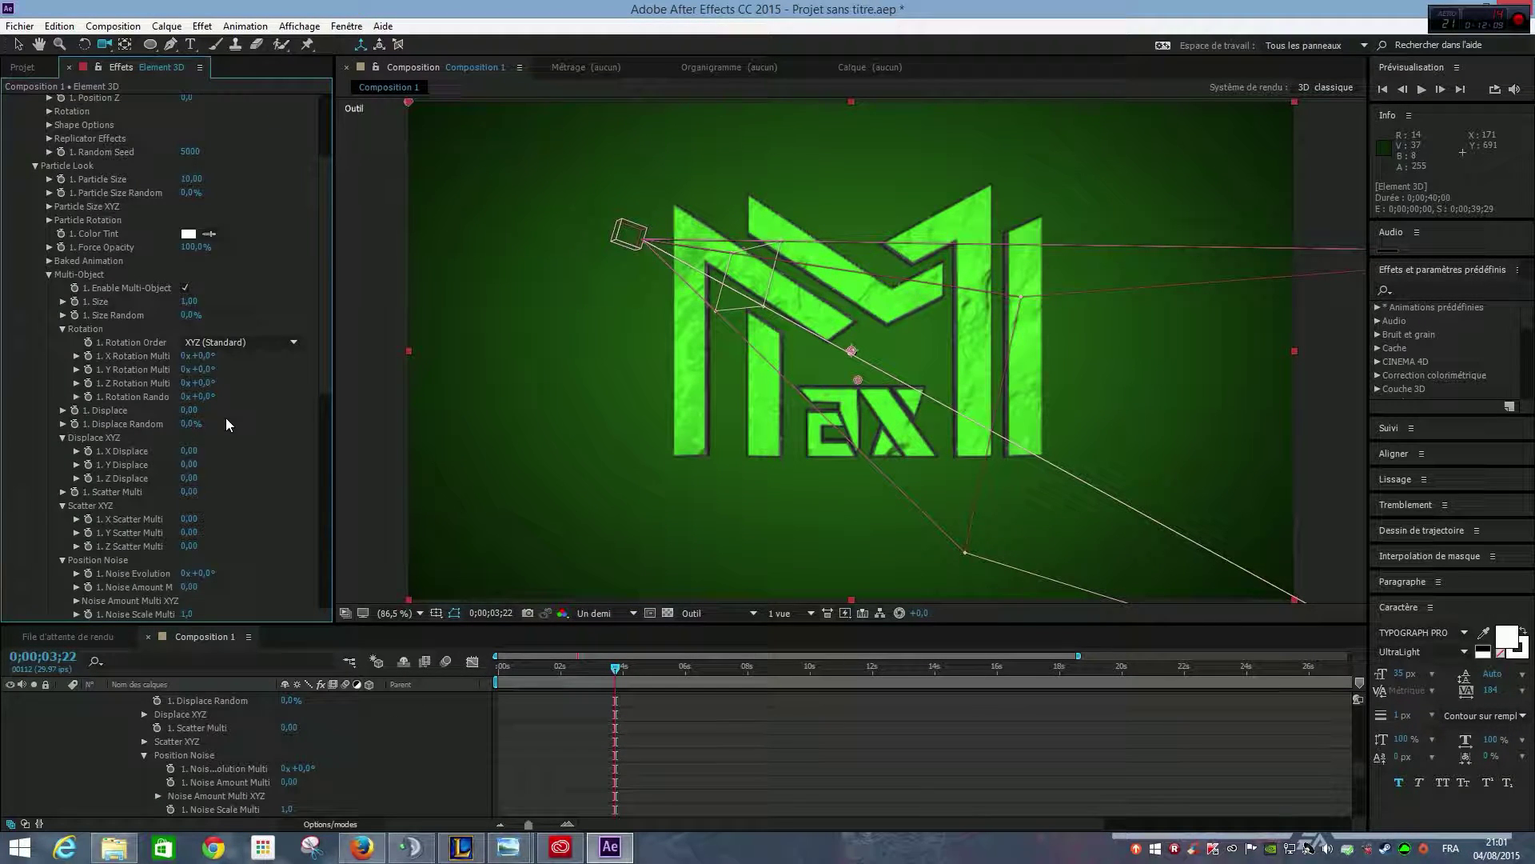
pyautogui.scroll(-3, 227, 418)
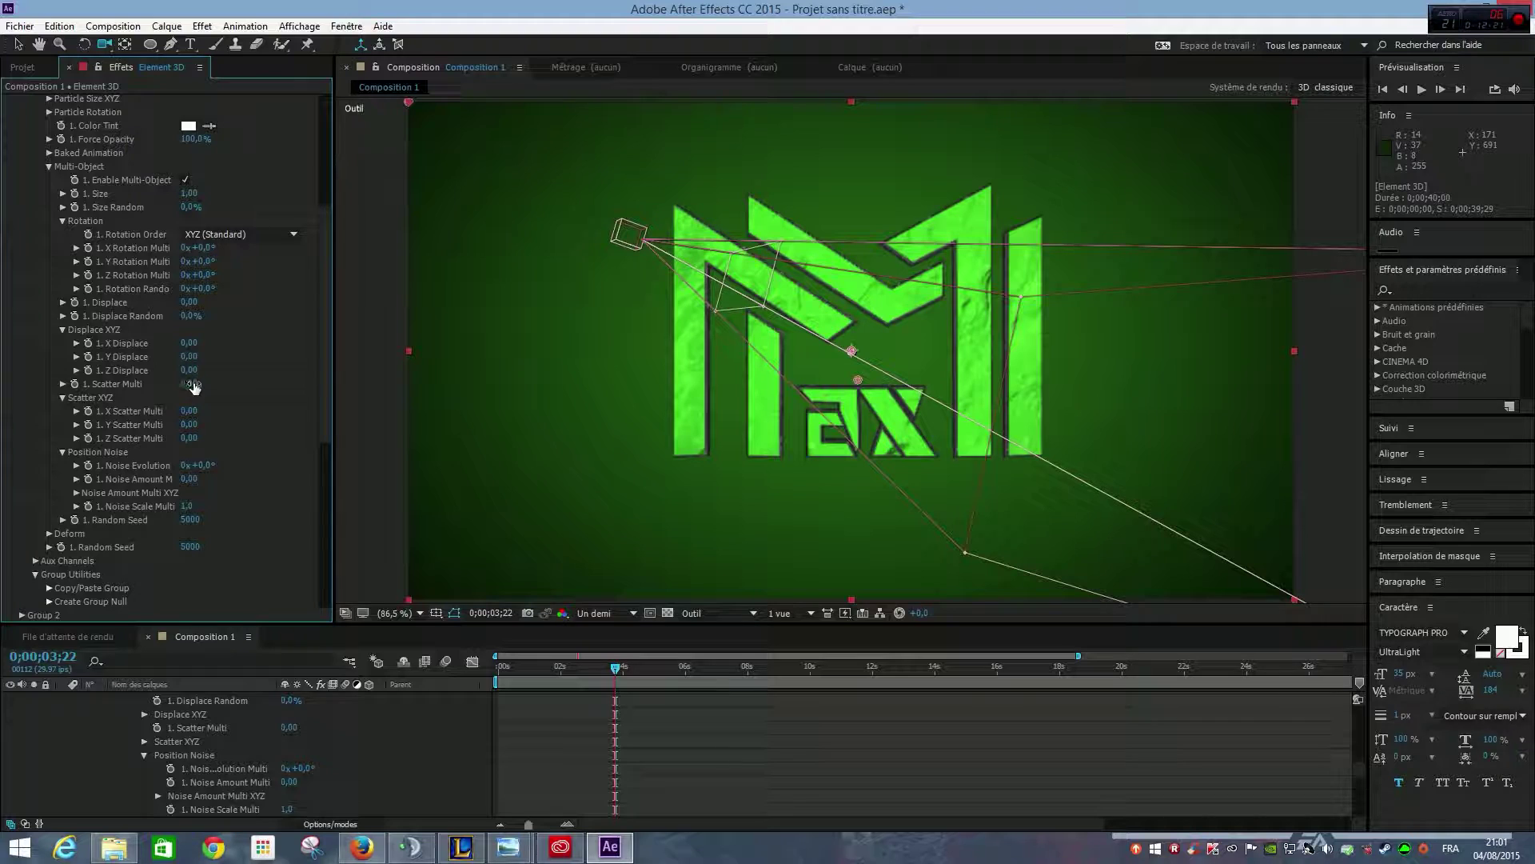
# Step: Try a Scatter Multi value of 5,22 on the logo's parts and reset it to 0
pyautogui.moveTo(190, 383); pyautogui.dragTo(569, 345)
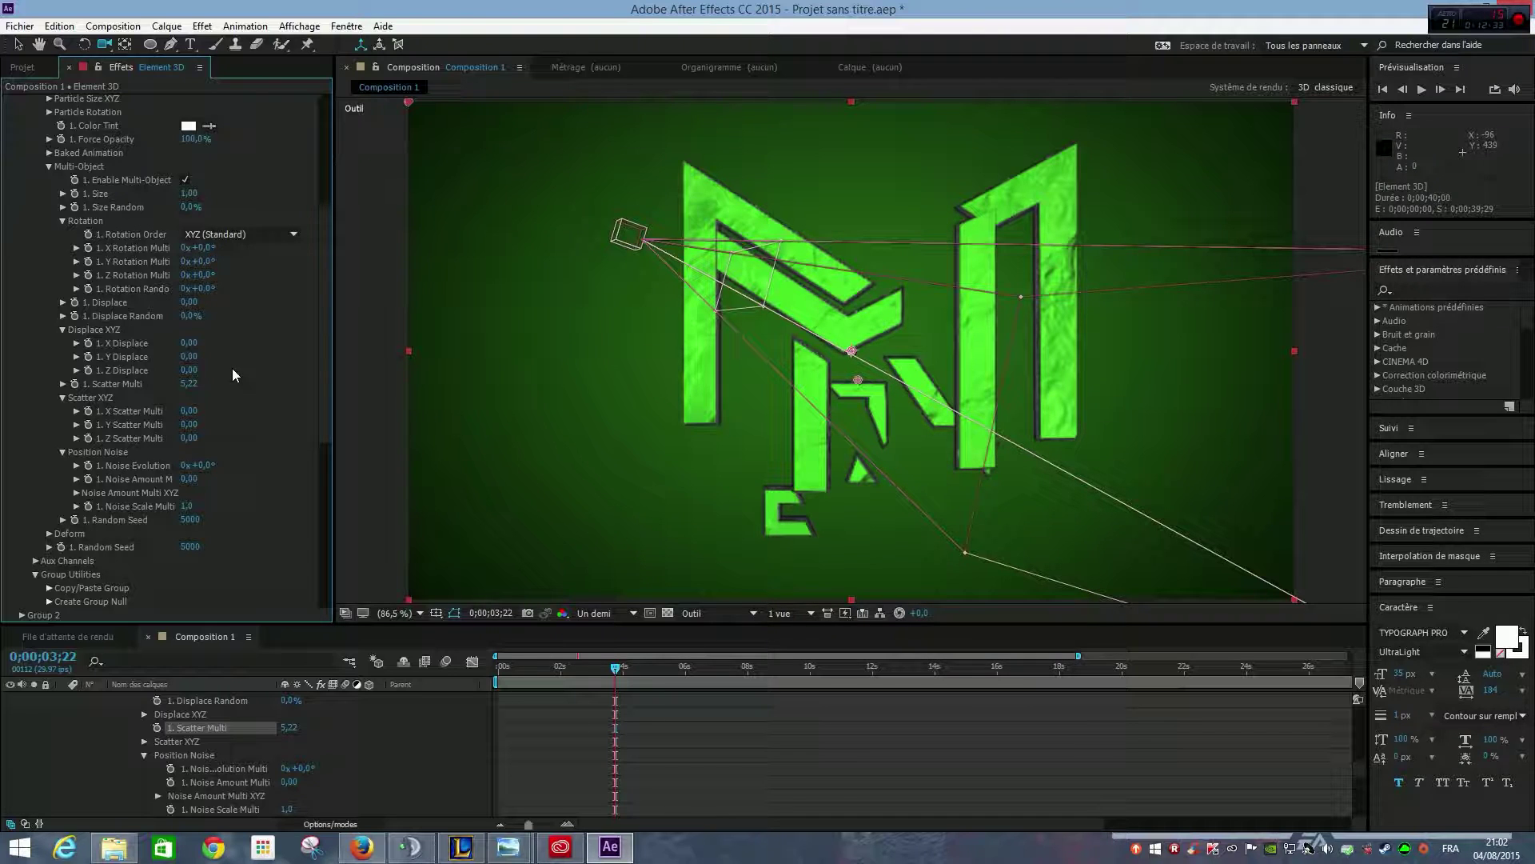
pyautogui.click(190, 383)
pyautogui.write('0')
pyautogui.press('Return')
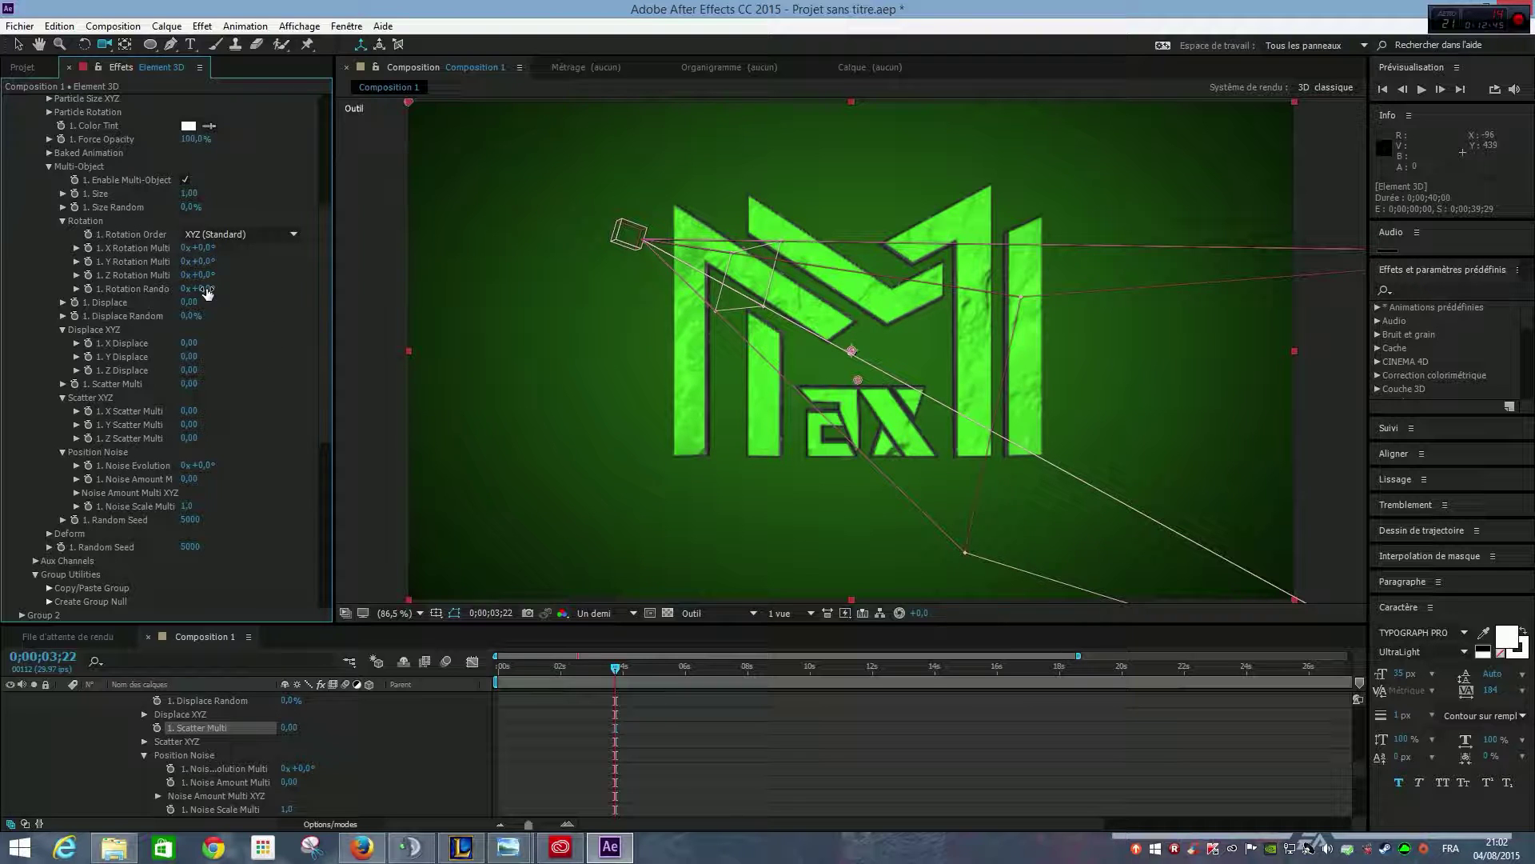
# Step: Try Multi-Object Rotation Random values of 118° and -19° on the logo's parts and reset it to 0
pyautogui.moveTo(206, 288); pyautogui.dragTo(284, 277)
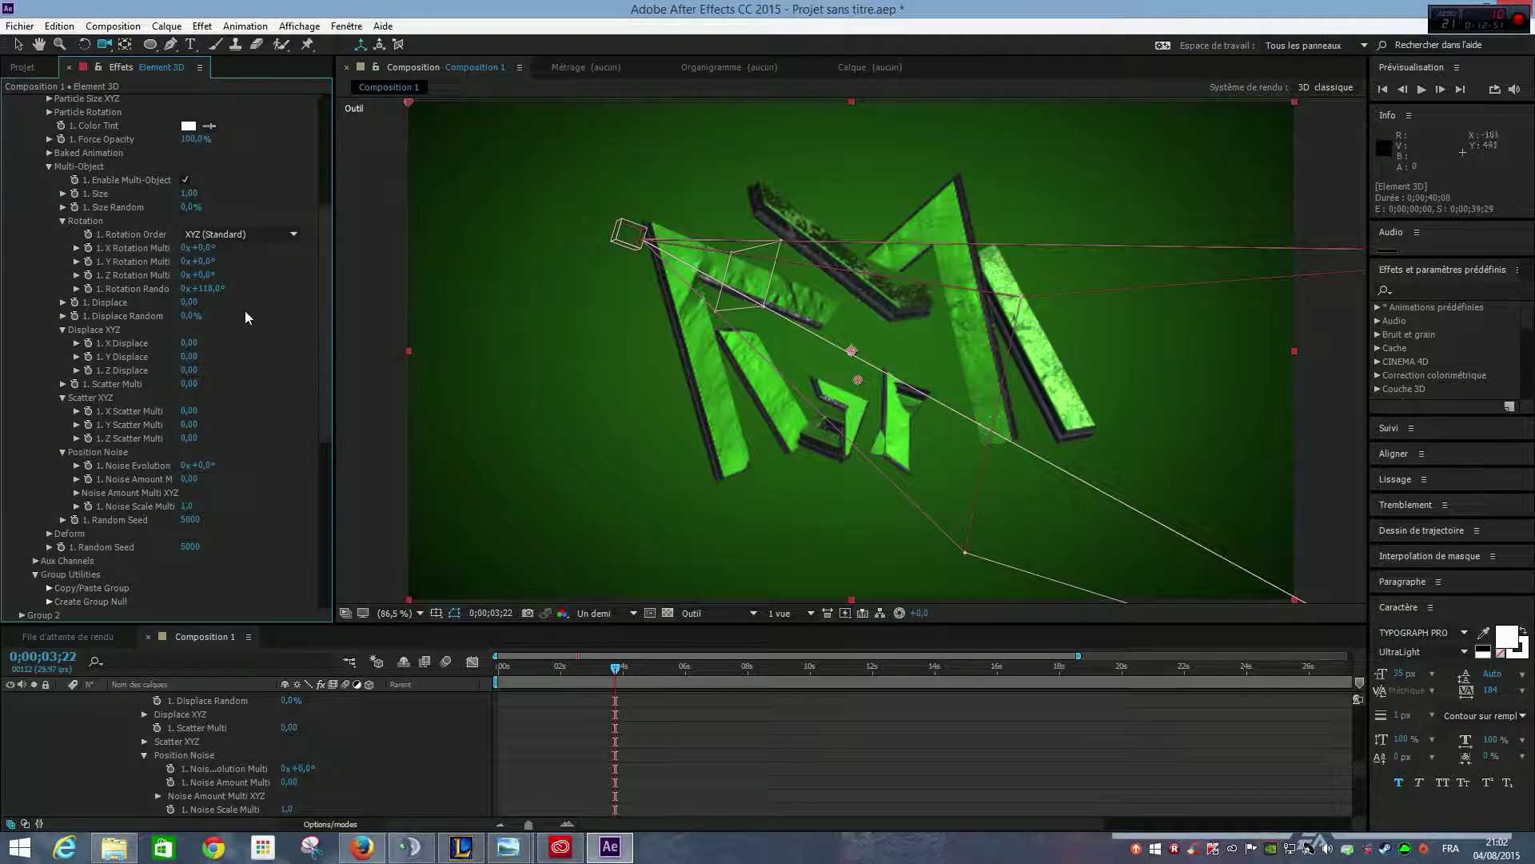
pyautogui.moveTo(207, 288); pyautogui.dragTo(121, 302)
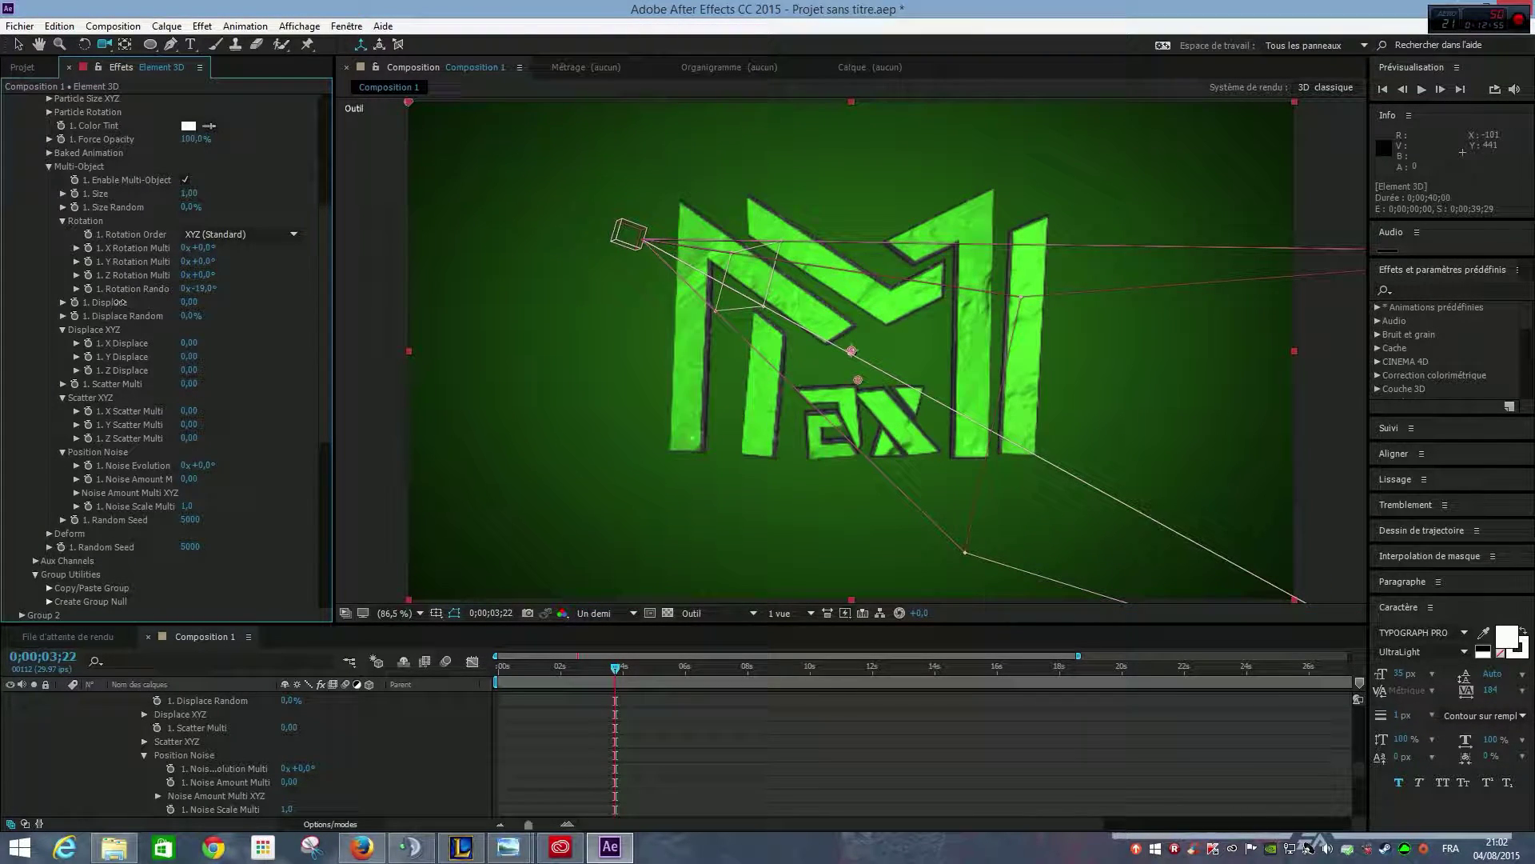
pyautogui.click(197, 288)
pyautogui.write('0')
pyautogui.press('Return')
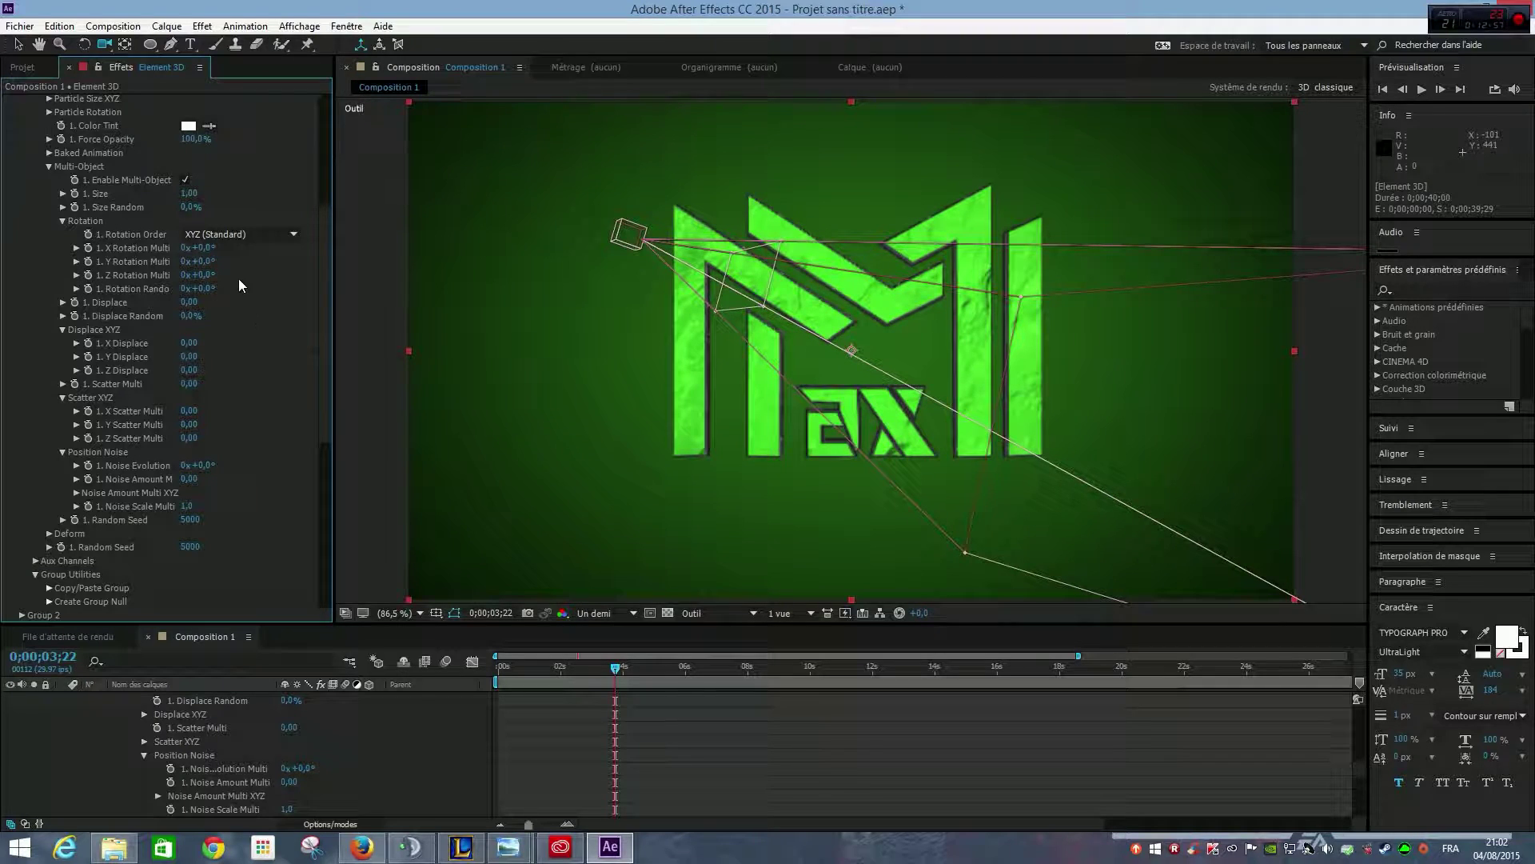
# Step: Try changing the Y Rotation Multi value, undo it, and check the Rotation Order options
pyautogui.moveTo(206, 260)
pyautogui.mouseDown()
pyautogui.moveTo(301, 236)
pyautogui.moveTo(216, 272)
pyautogui.mouseUp()
pyautogui.hotkey('ctrl', 'z')
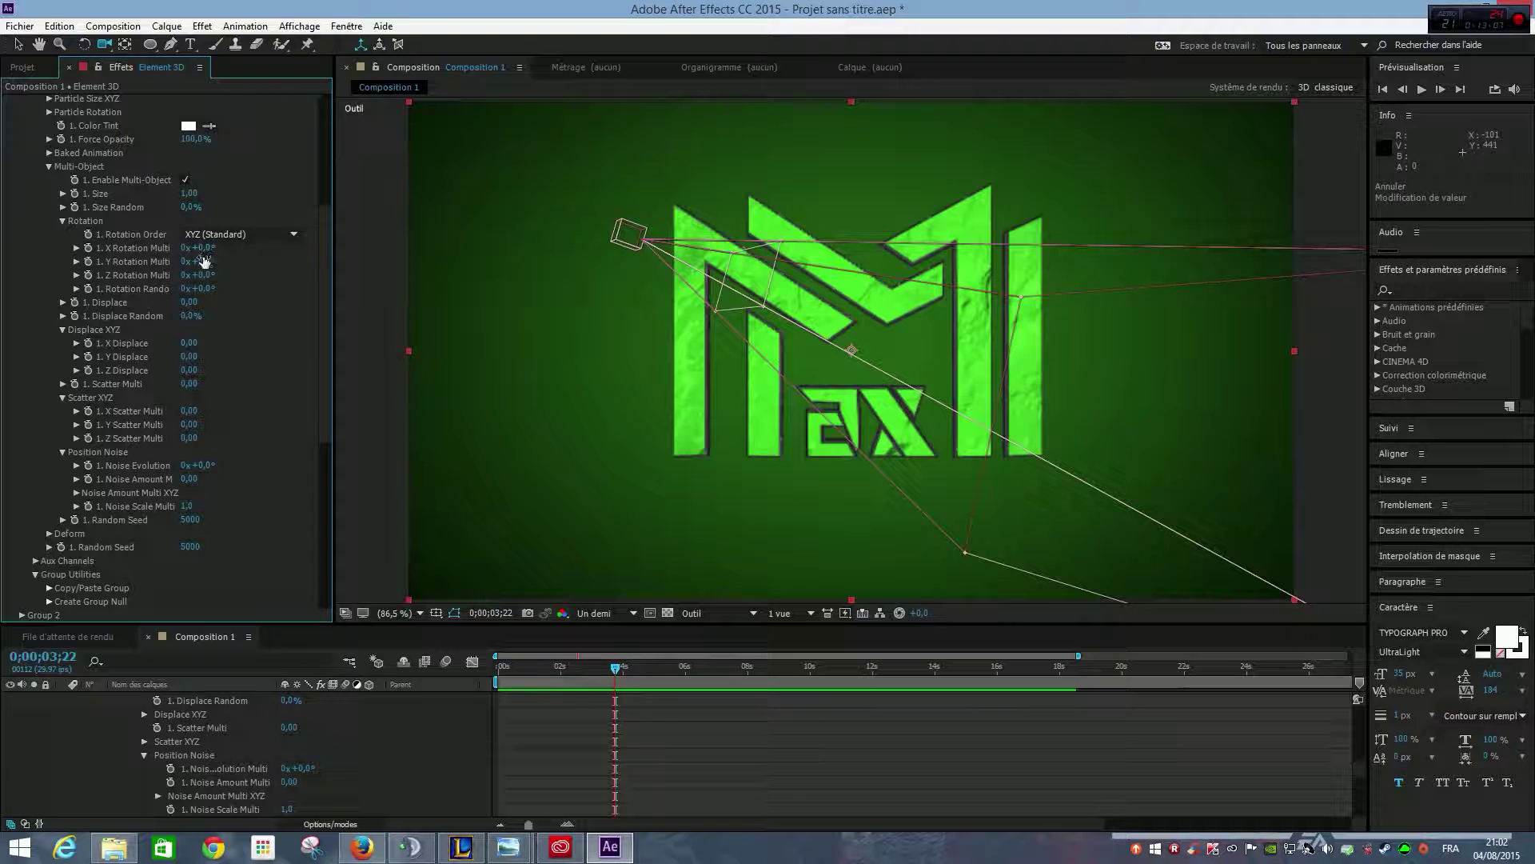
pyautogui.click(253, 234)
pyautogui.click(240, 387)
# Step: Try a slight Multi-Object Displace value on the logo's parts and reset it to 0
pyautogui.moveTo(192, 304)
pyautogui.mouseDown()
pyautogui.moveTo(292, 292)
pyautogui.moveTo(188, 296)
pyautogui.mouseUp()
pyautogui.click(192, 301)
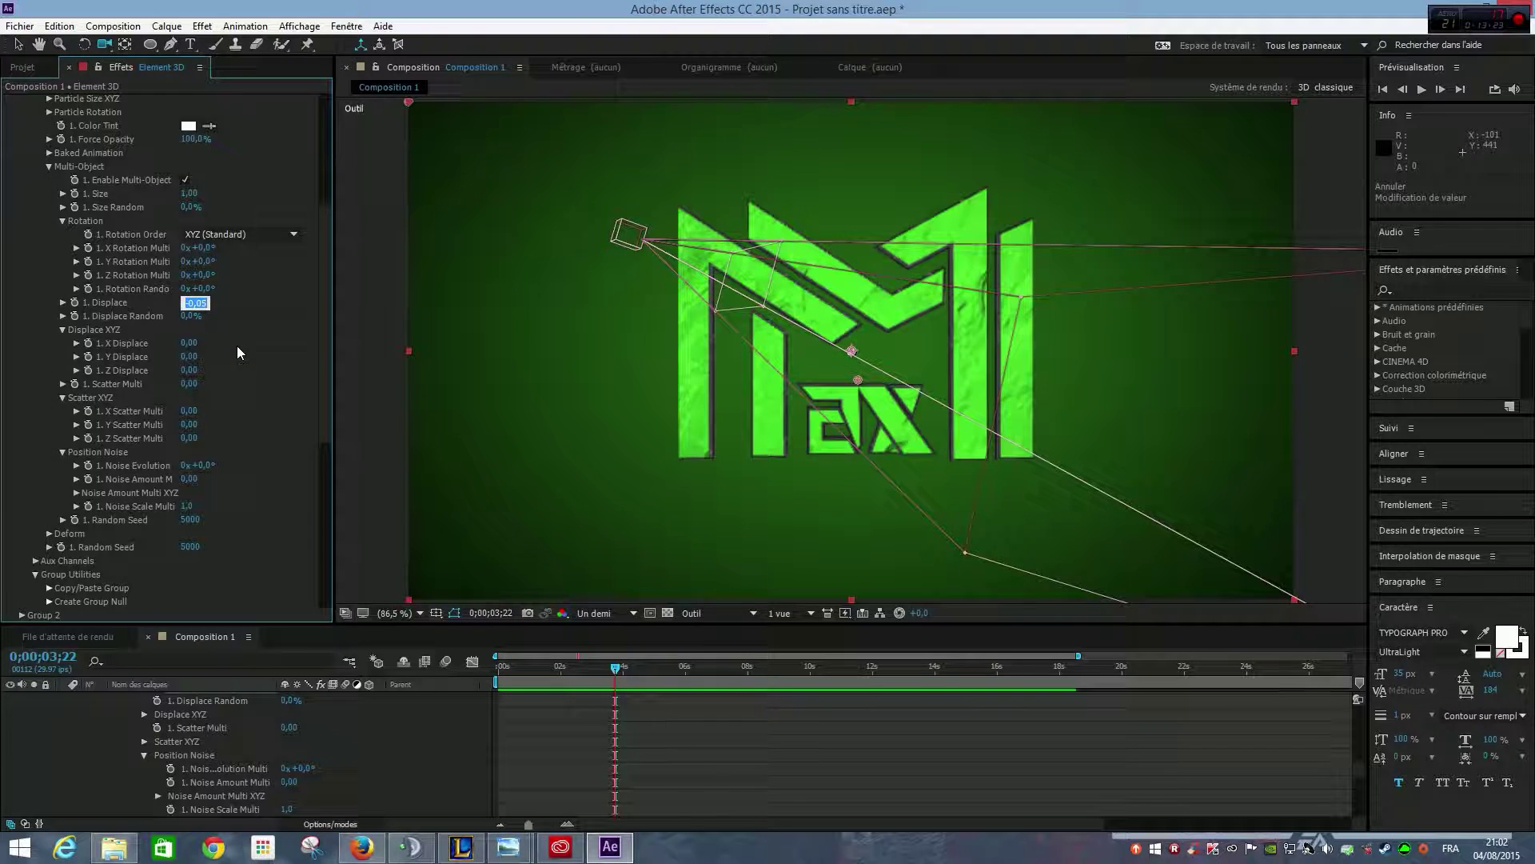
pyautogui.write('0')
pyautogui.press('Return')
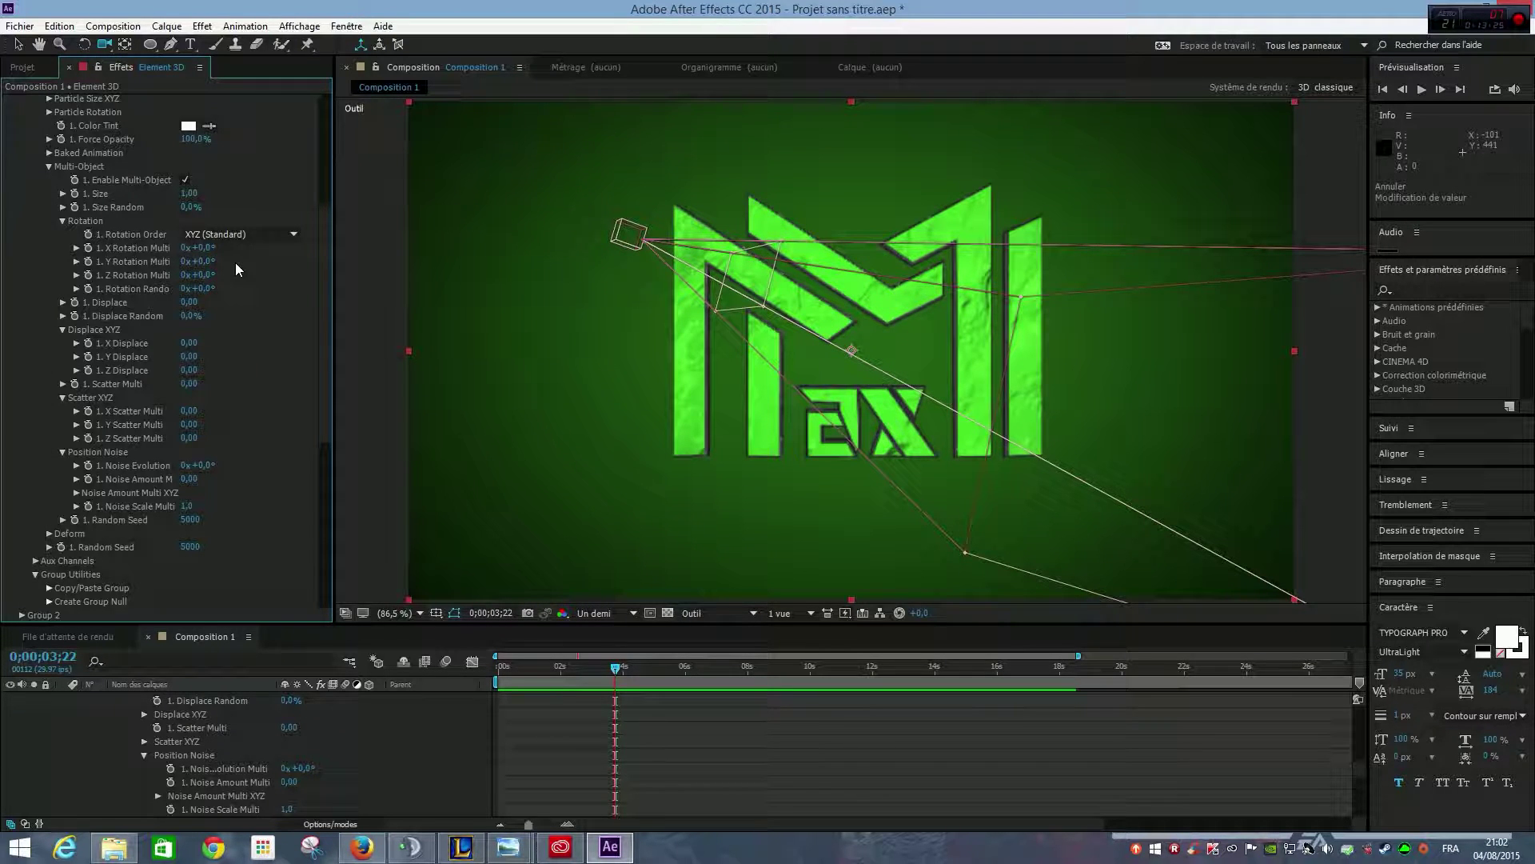
# Step: Try a Multi-Object Size Random of 100% on the logo's parts and bring it back to 0%
pyautogui.moveTo(196, 207); pyautogui.dragTo(286, 197)
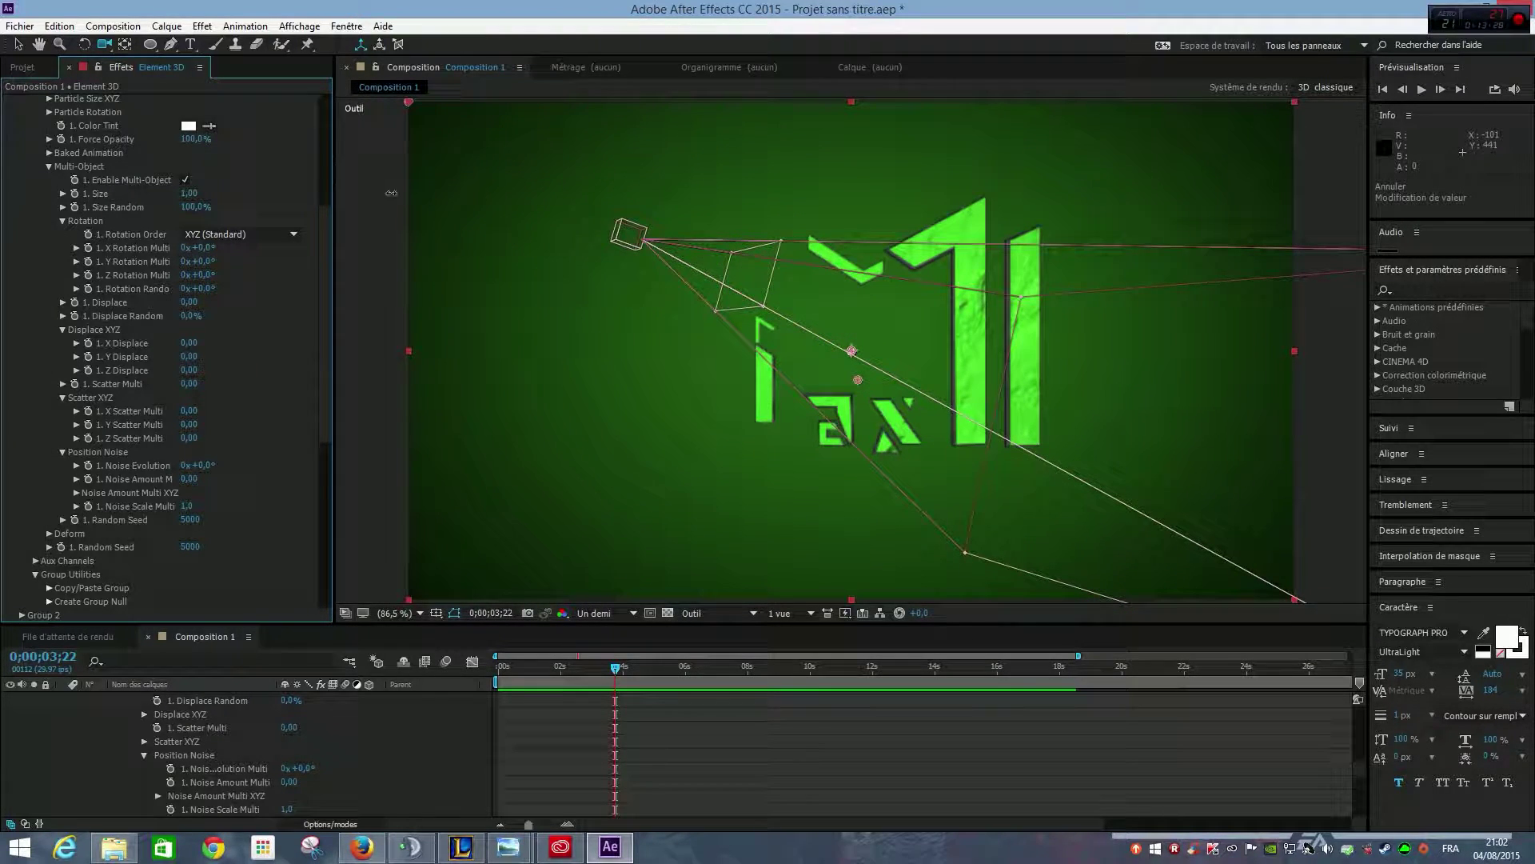
pyautogui.moveTo(391, 192)
pyautogui.mouseDown()
pyautogui.moveTo(328, 207)
pyautogui.moveTo(388, 199)
pyautogui.mouseUp()
pyautogui.moveTo(309, 201); pyautogui.dragTo(194, 208)
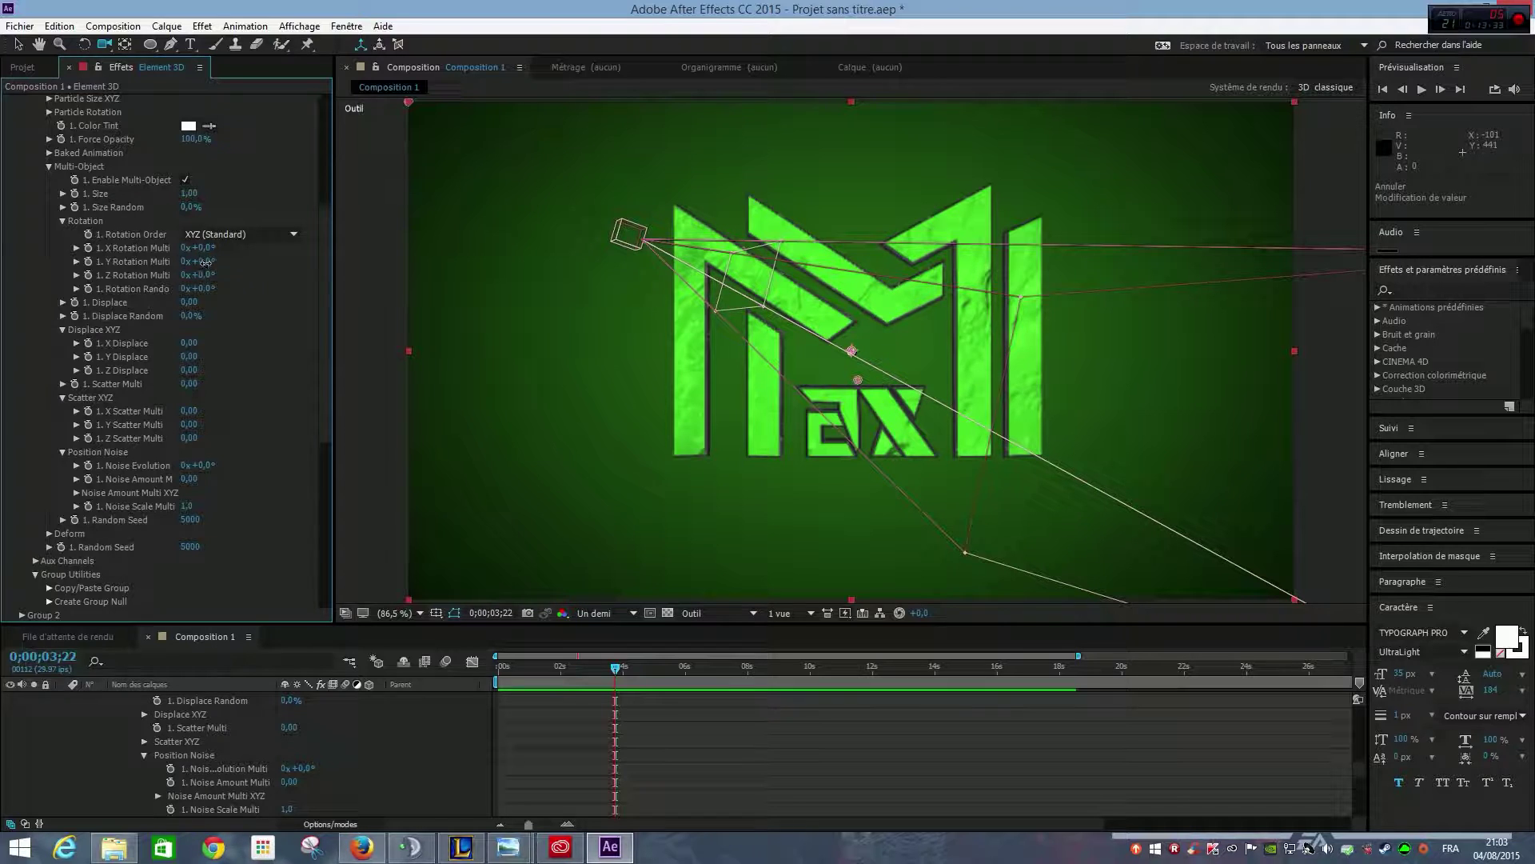
# Step: Undo a brief Y Rotation Multi change and switch Multi-Object off and on again
pyautogui.moveTo(205, 261)
pyautogui.mouseDown()
pyautogui.moveTo(252, 261)
pyautogui.moveTo(209, 261)
pyautogui.mouseUp()
pyautogui.hotkey('ctrl', 'z')
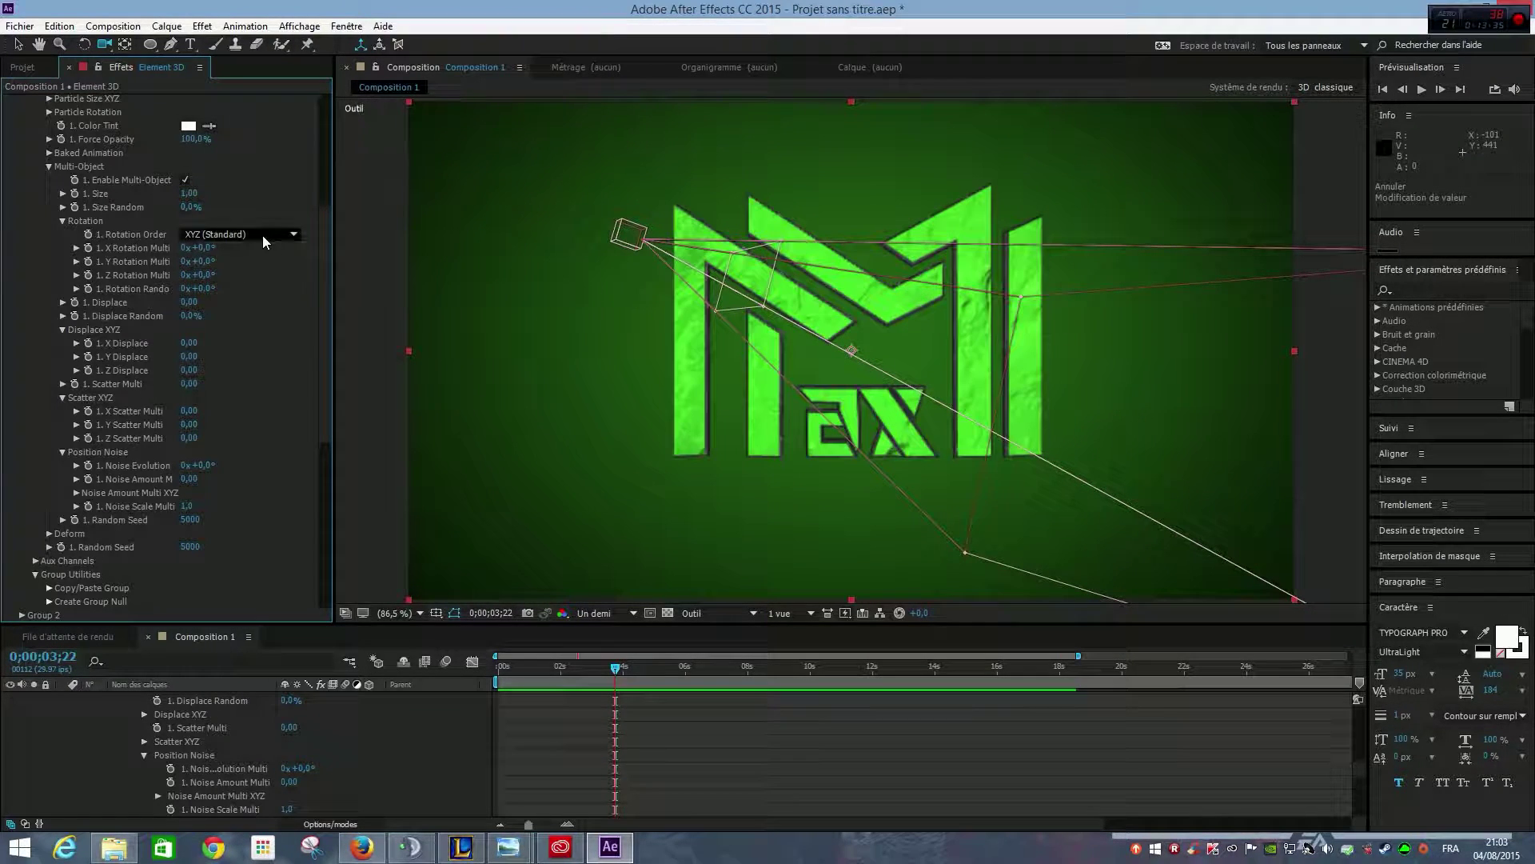
pyautogui.click(262, 235)
pyautogui.click(265, 176)
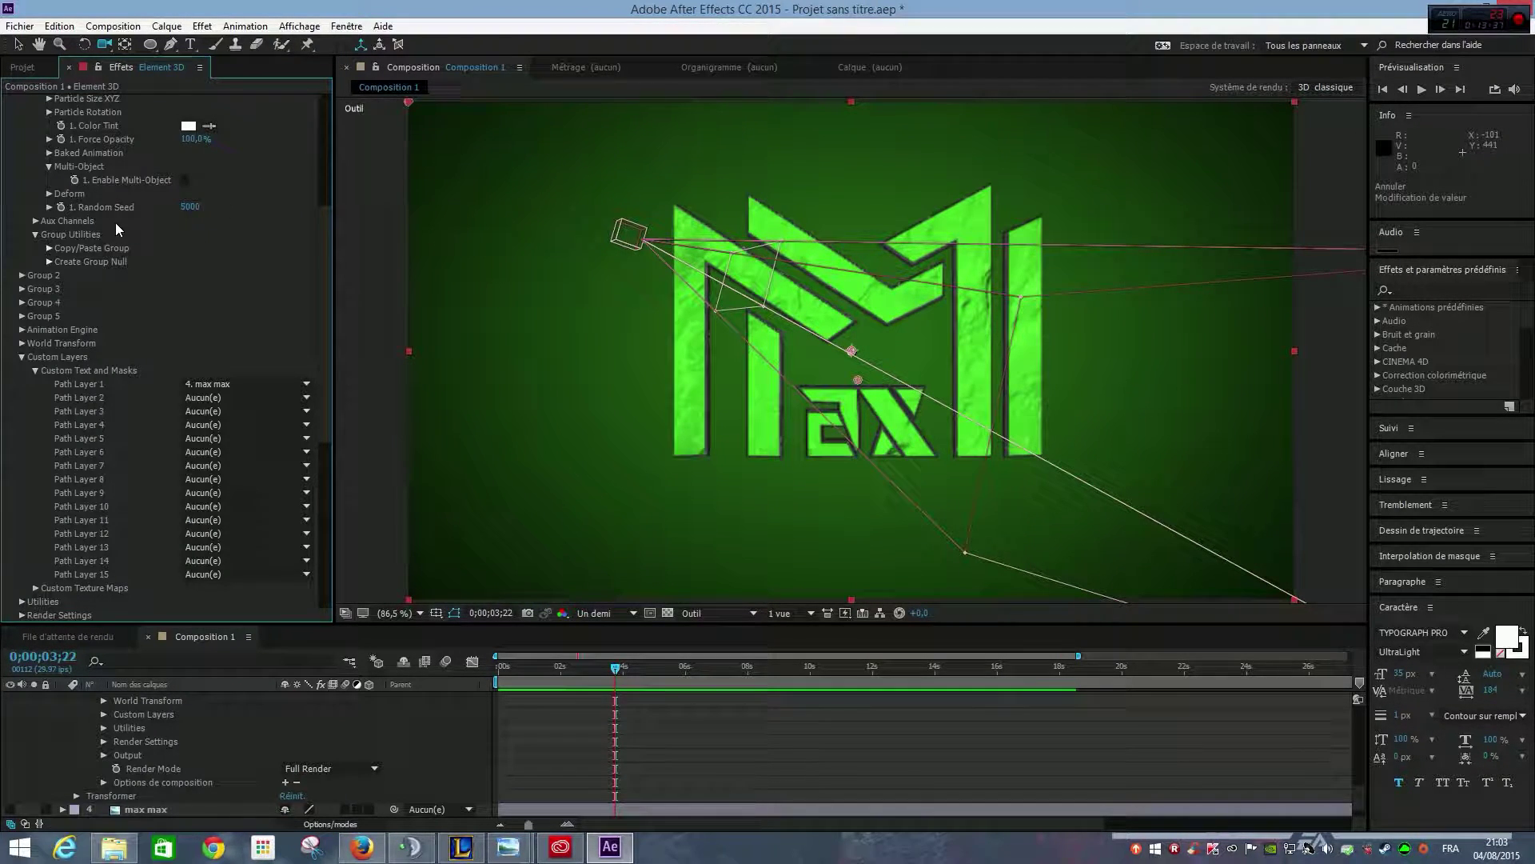
pyautogui.scroll(3, 115, 222)
pyautogui.click(185, 288)
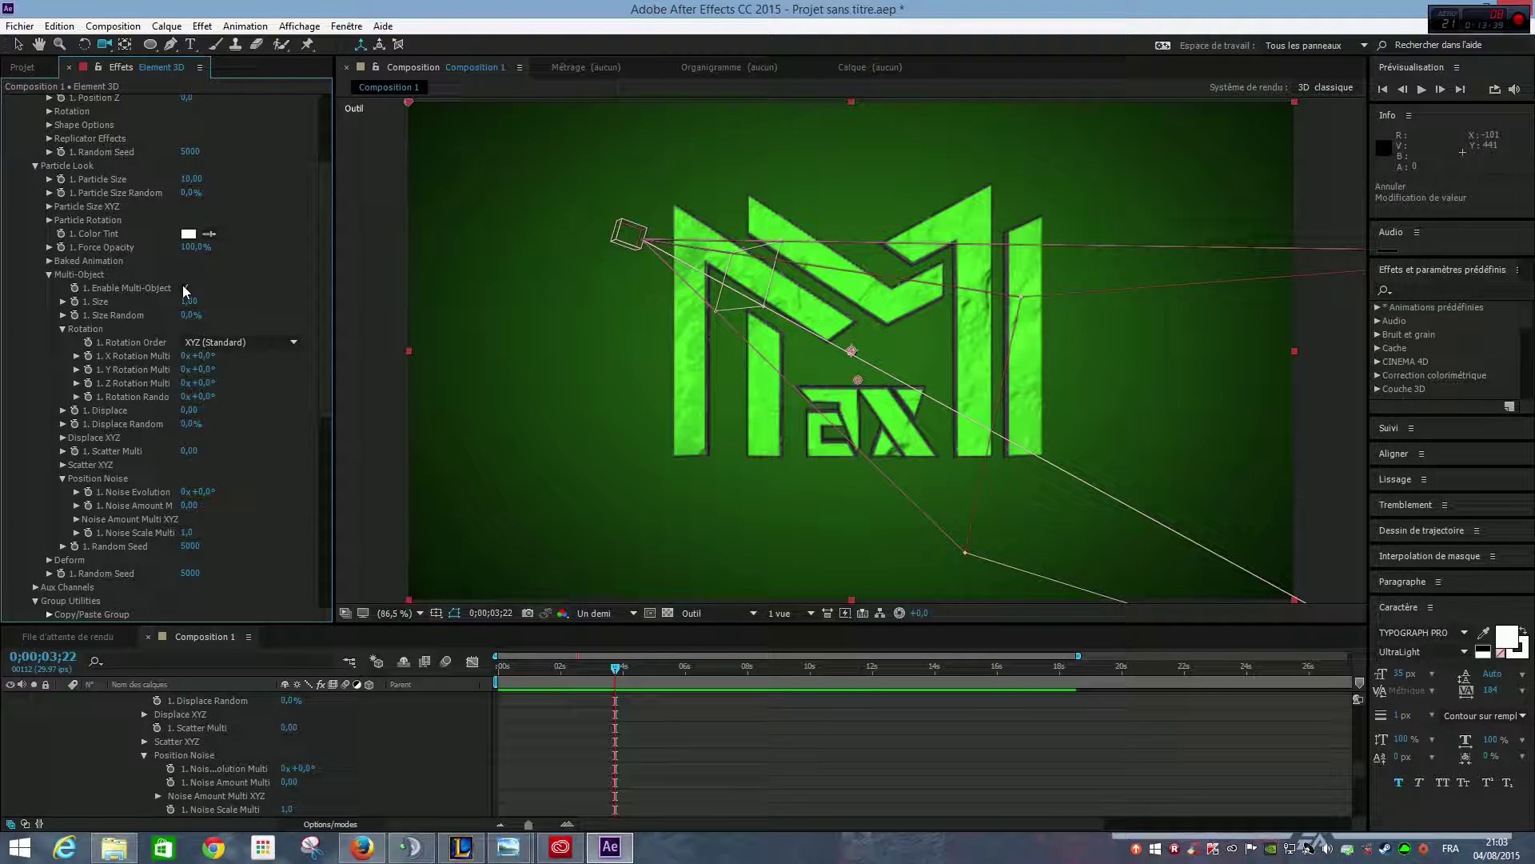
# Step: Try the XZY Rotation Order for the Multi-Object rotation and restore it to XYZ (Standard)
pyautogui.click(239, 343)
pyautogui.click(274, 304)
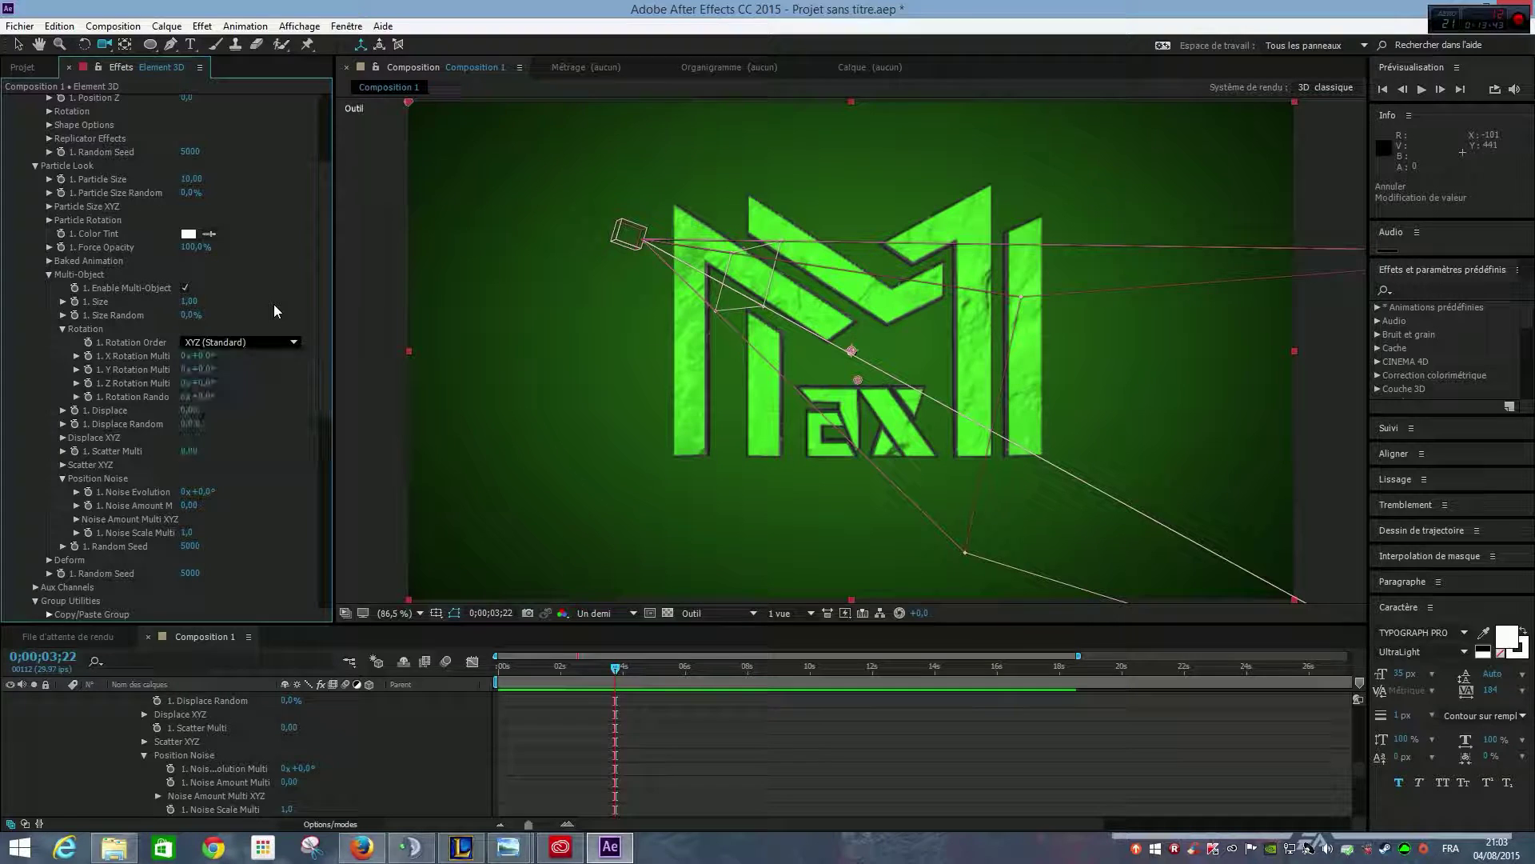
pyautogui.click(240, 342)
pyautogui.click(223, 378)
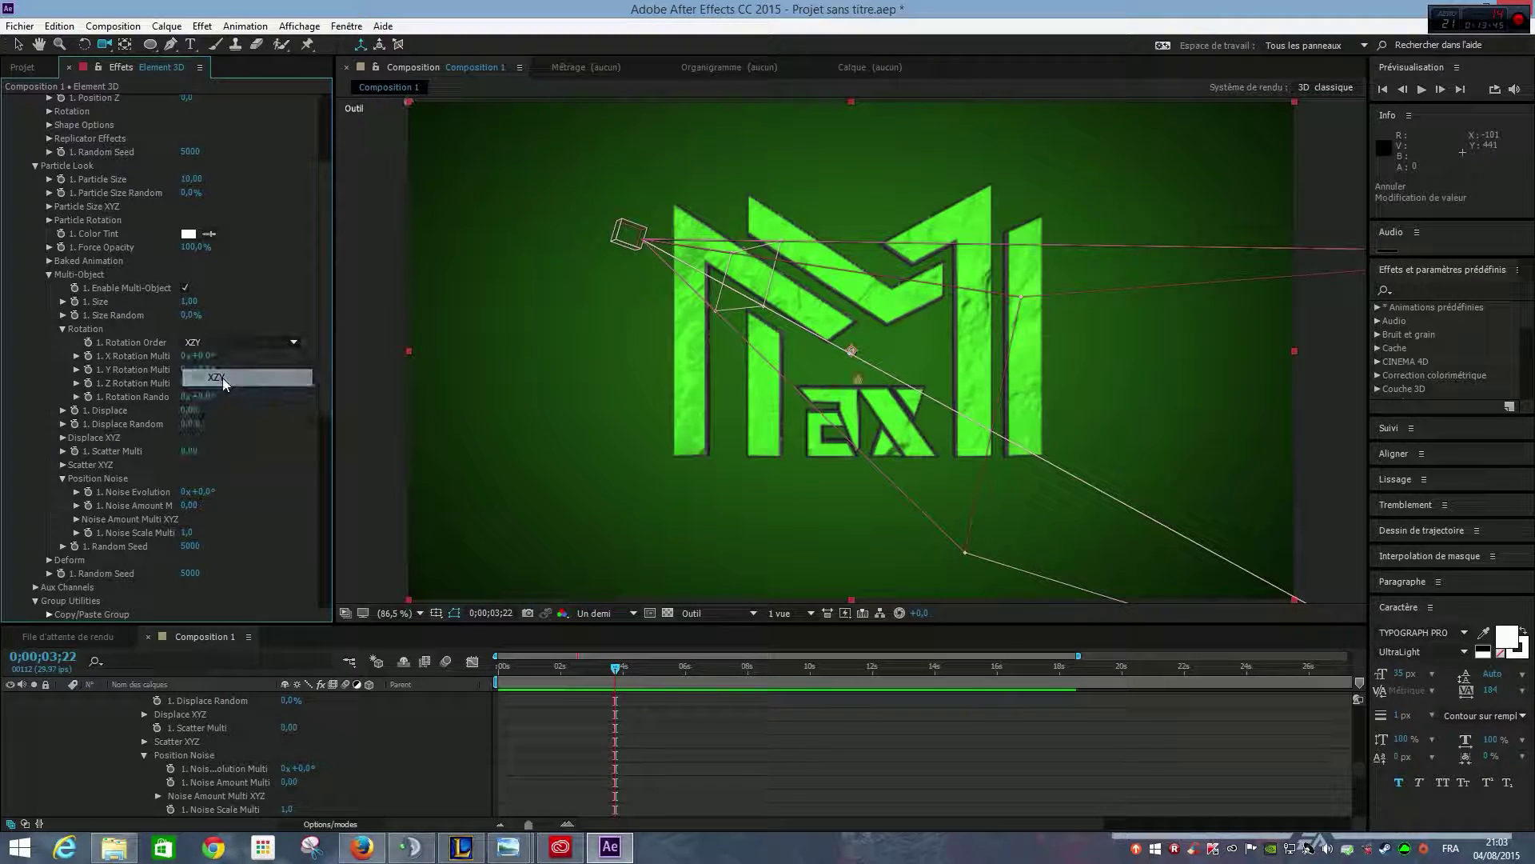
pyautogui.moveTo(216, 381); pyautogui.dragTo(288, 383)
pyautogui.hotkey('ctrl', 'z')
pyautogui.hotkey('ctrl', 'z')
pyautogui.click(240, 342)
pyautogui.click(224, 361)
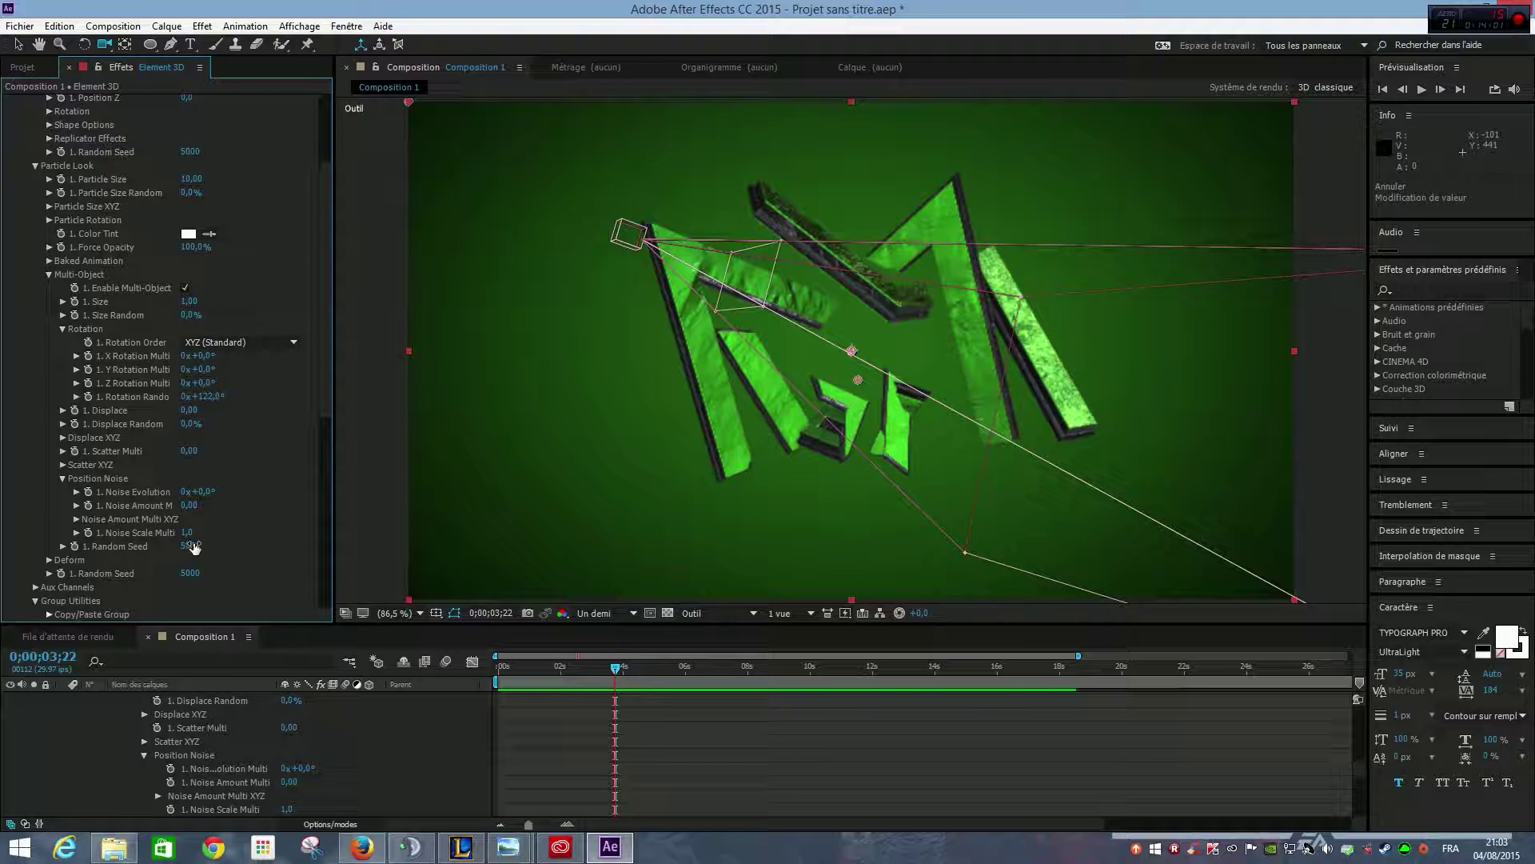
# Step: Set the Multi-Object Random Seed to 3900 and switch the composition view to Caméra 1
pyautogui.moveTo(195, 544); pyautogui.dragTo(191, 547)
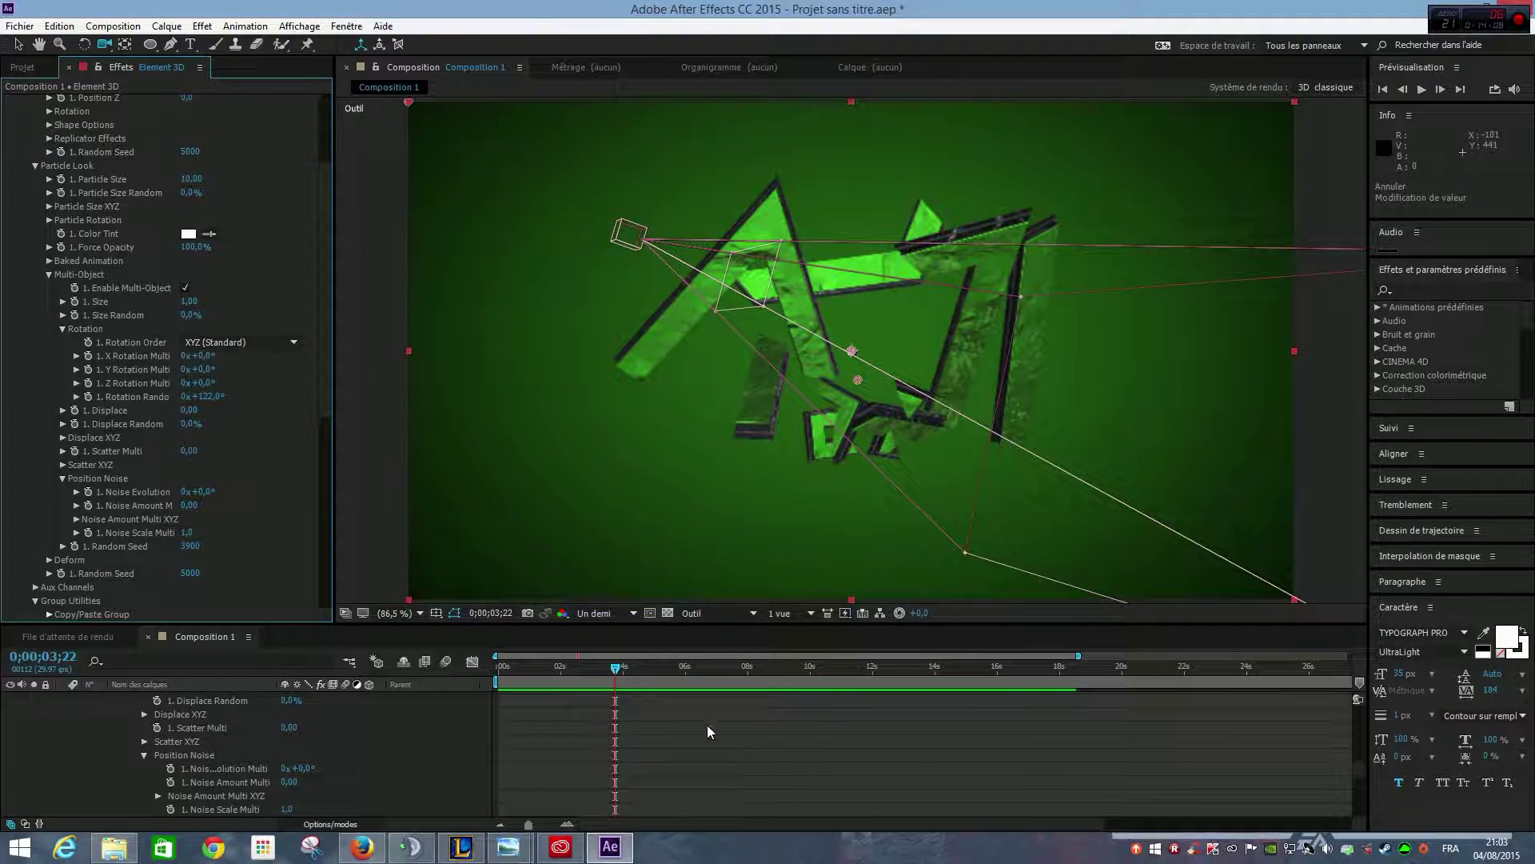
pyautogui.click(752, 618)
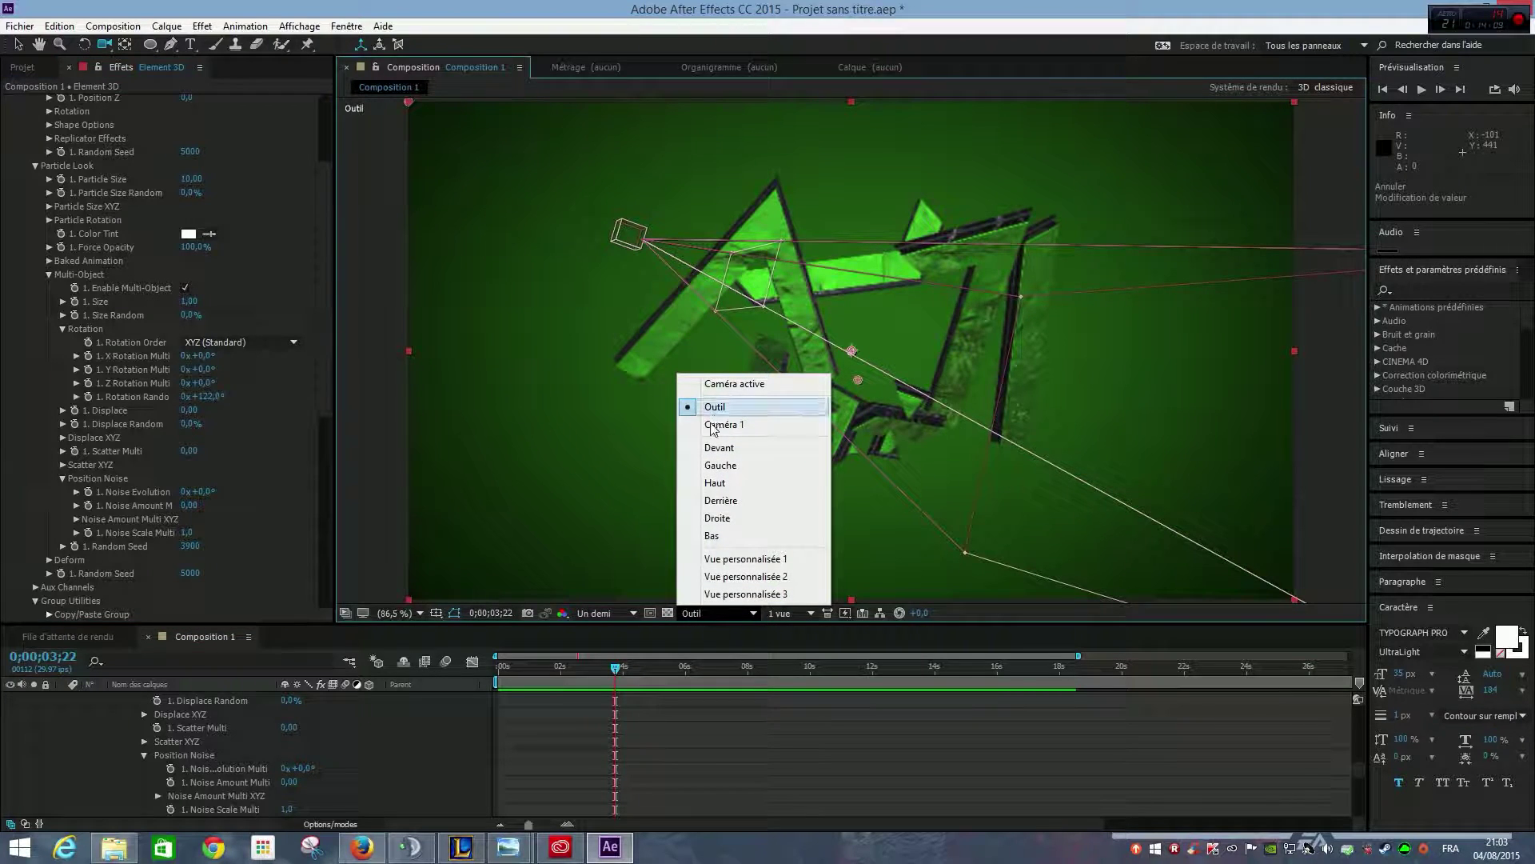
pyautogui.click(711, 422)
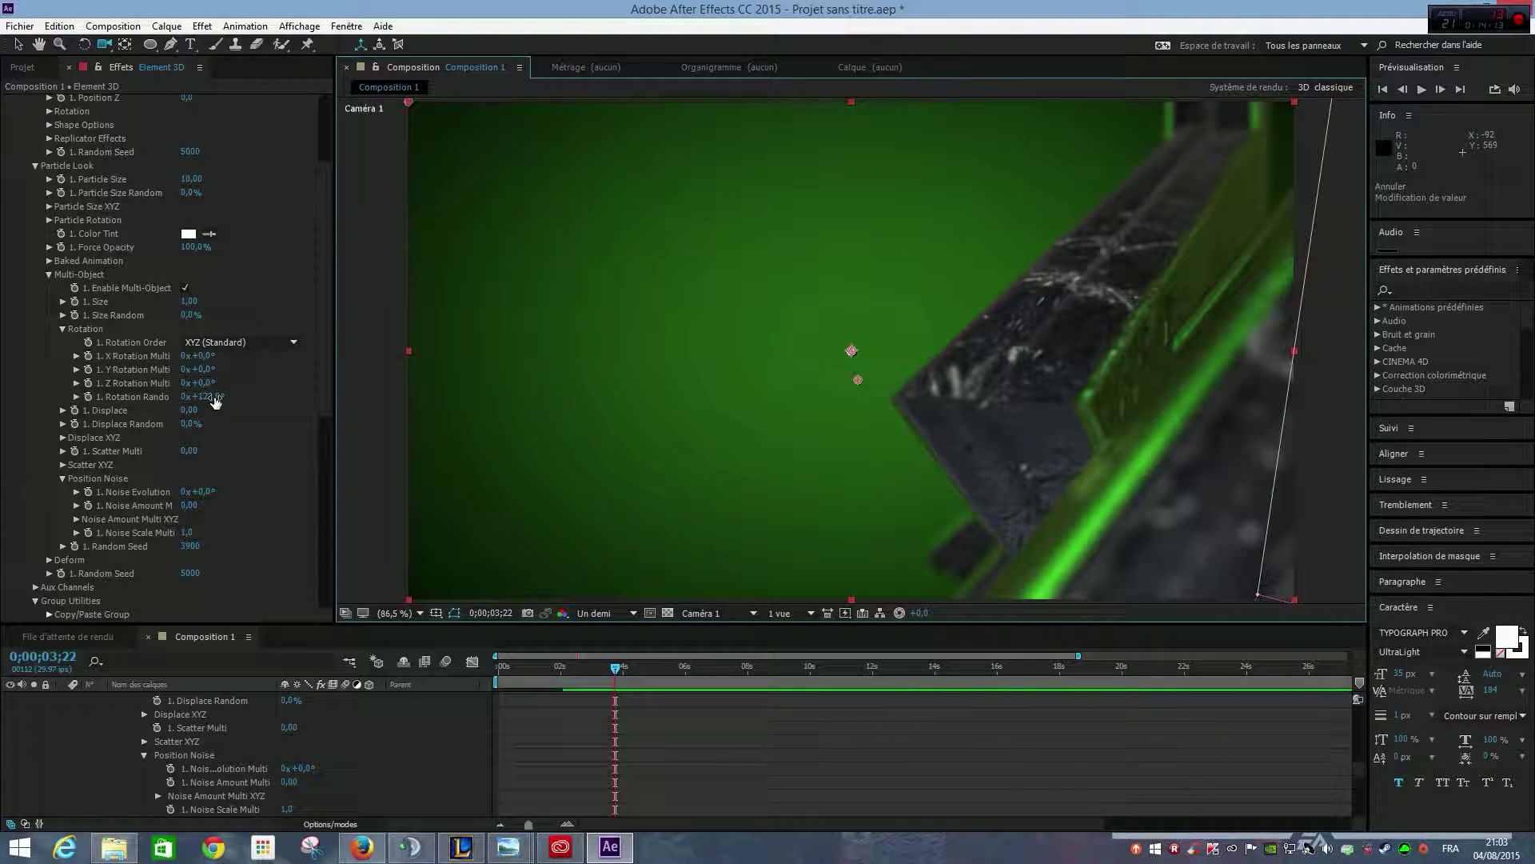
# Step: Set the Multi-Object Random Seed to 11300 and Rotation Random to 177°
pyautogui.moveTo(208, 398); pyautogui.dragTo(120, 413)
pyautogui.moveTo(197, 547); pyautogui.dragTo(244, 530)
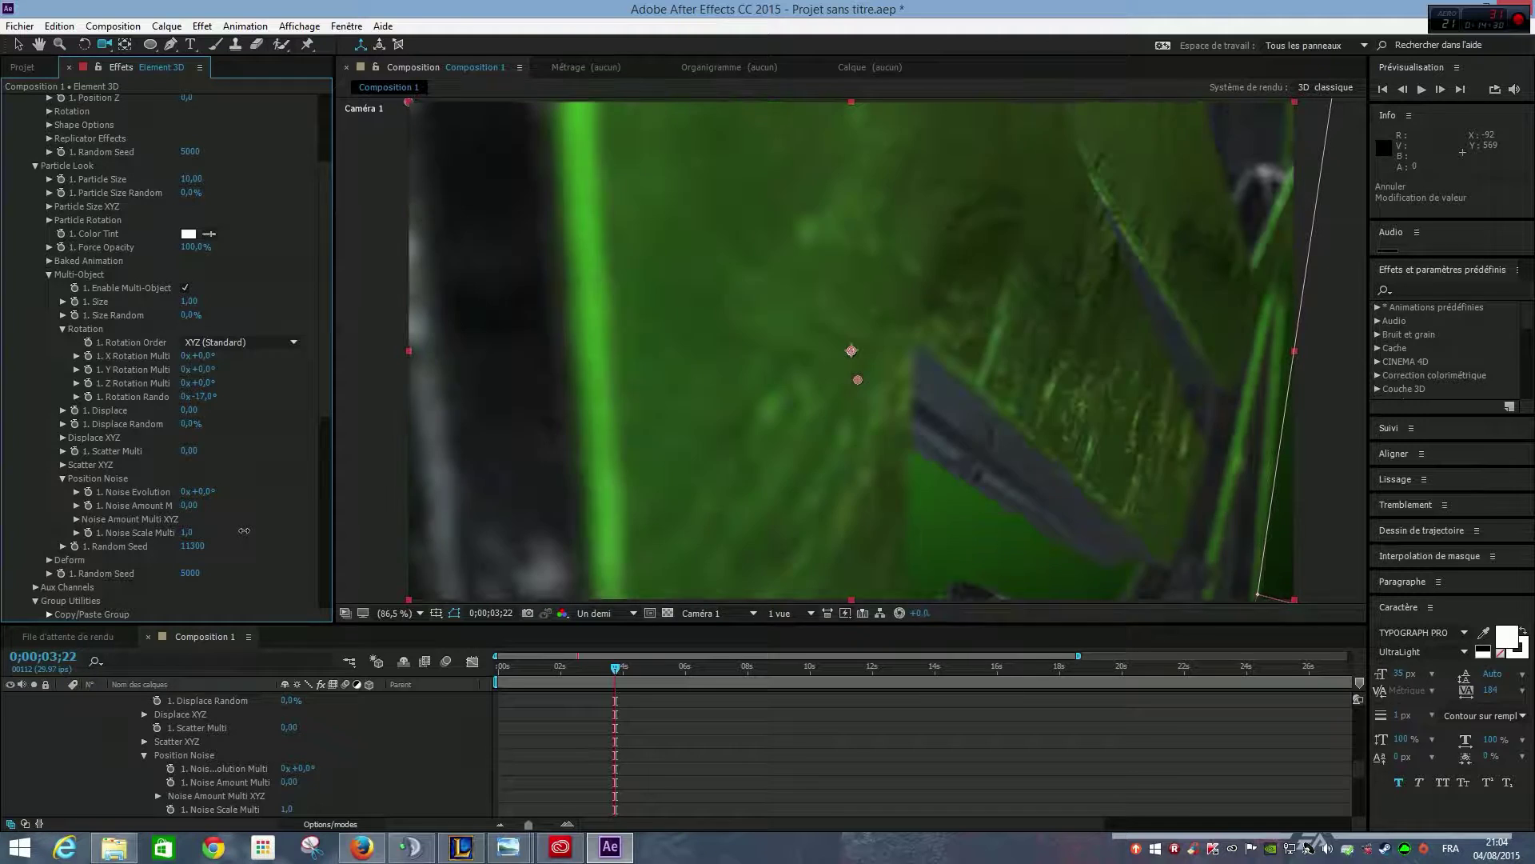
pyautogui.moveTo(209, 397); pyautogui.dragTo(361, 391)
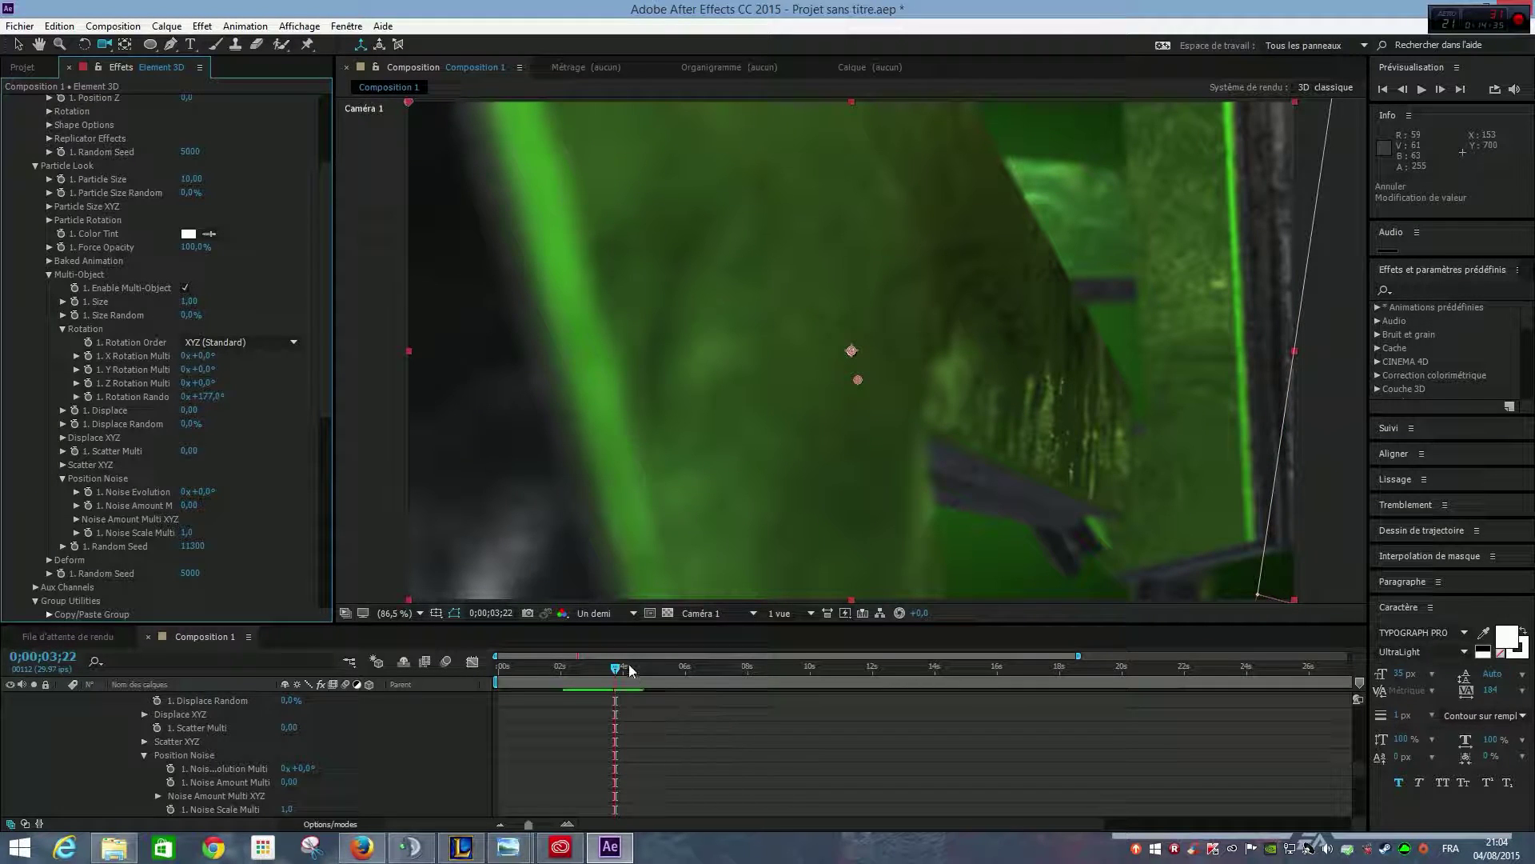
# Step: Start keyframing Rotation Random at 177° on the Element 3D layer at 0;00;00;00
pyautogui.moveTo(590, 674); pyautogui.dragTo(487, 676)
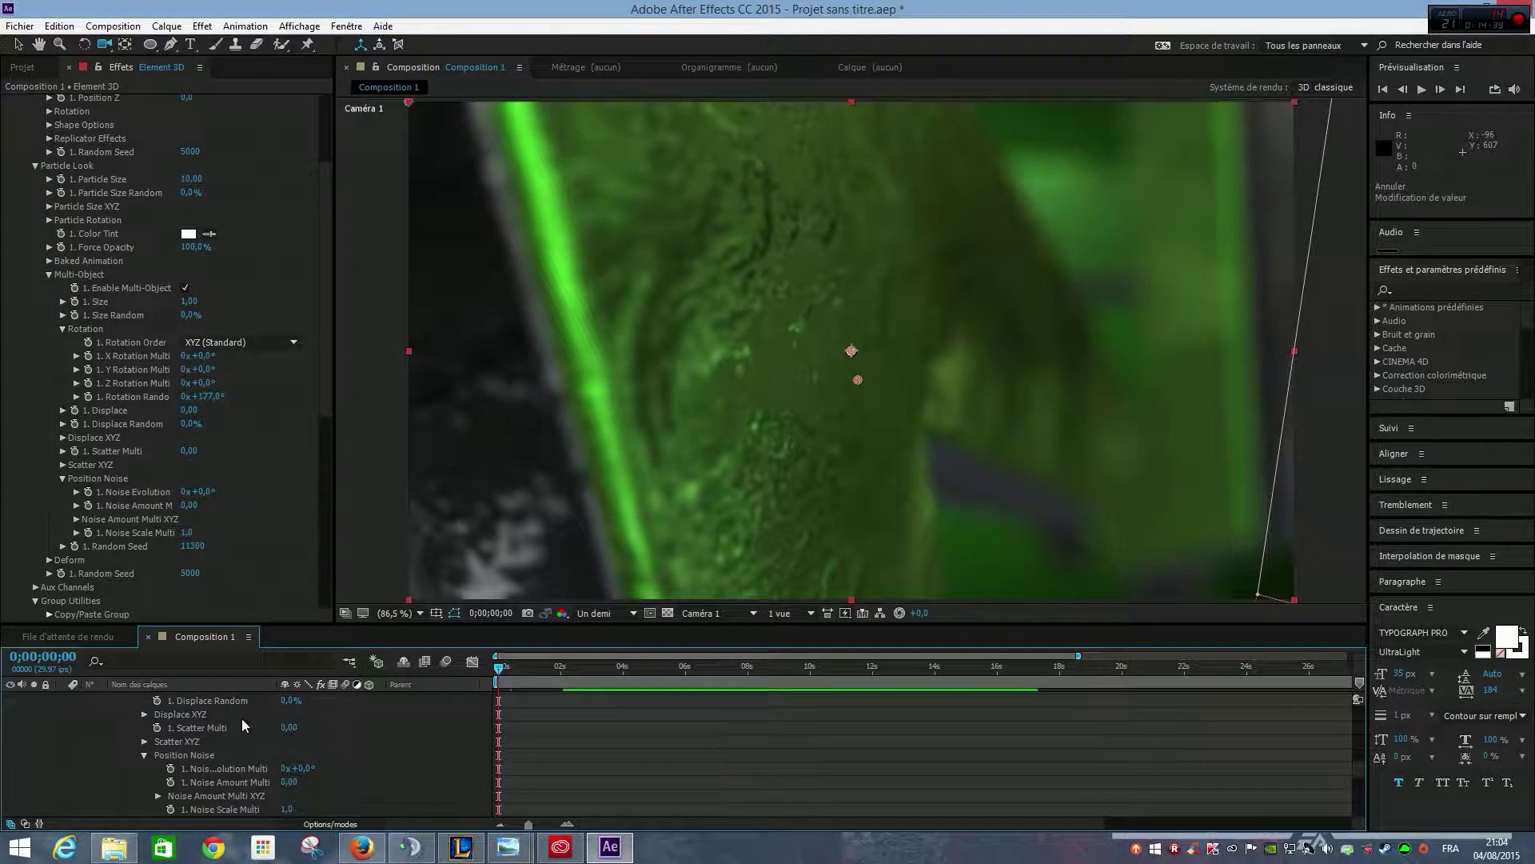
pyautogui.scroll(10, 245, 721)
pyautogui.click(160, 700)
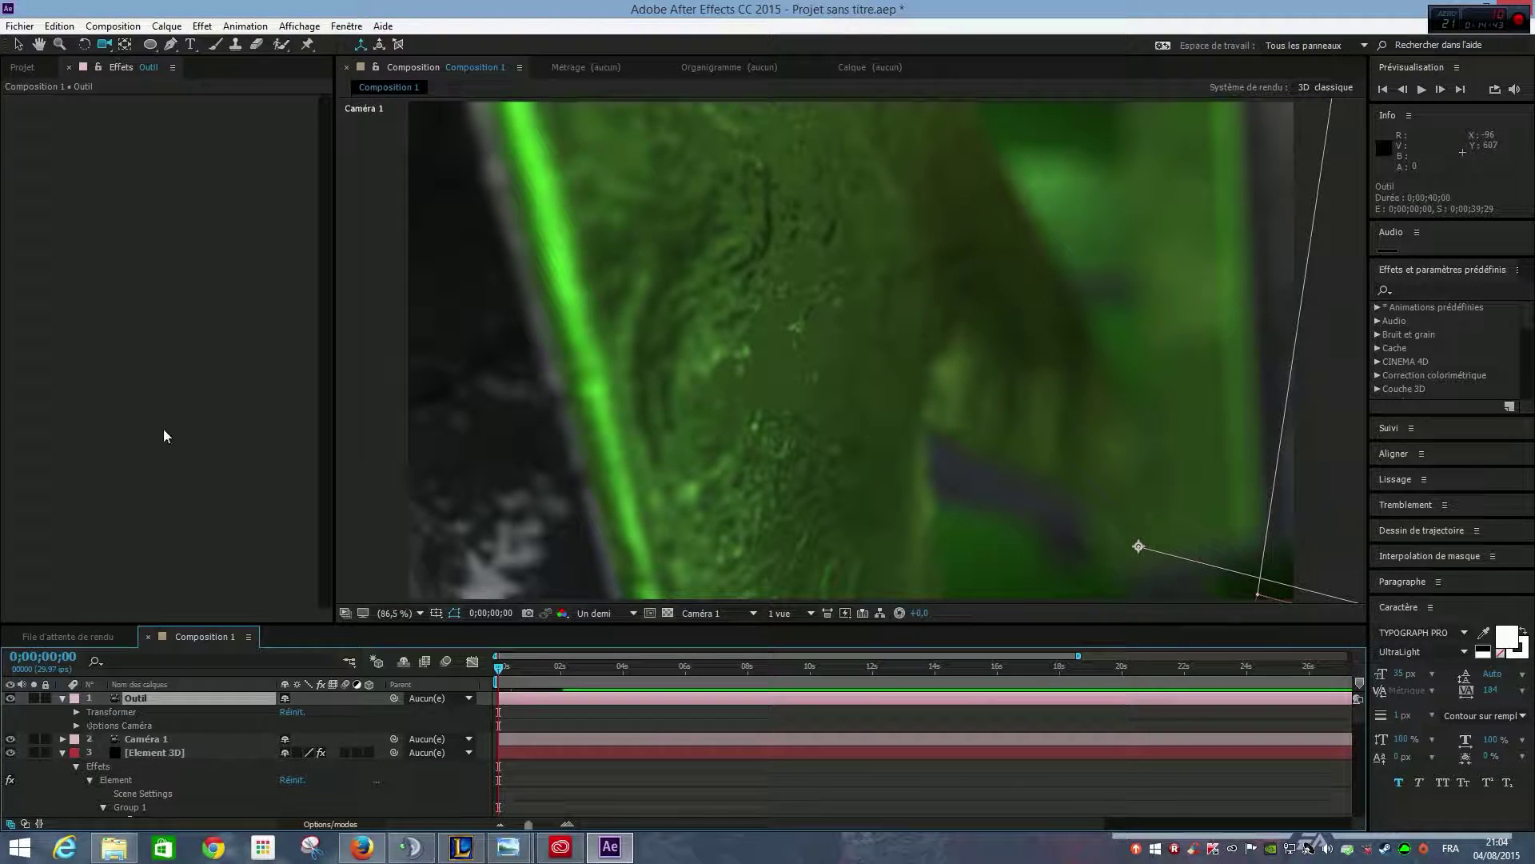
pyautogui.click(160, 752)
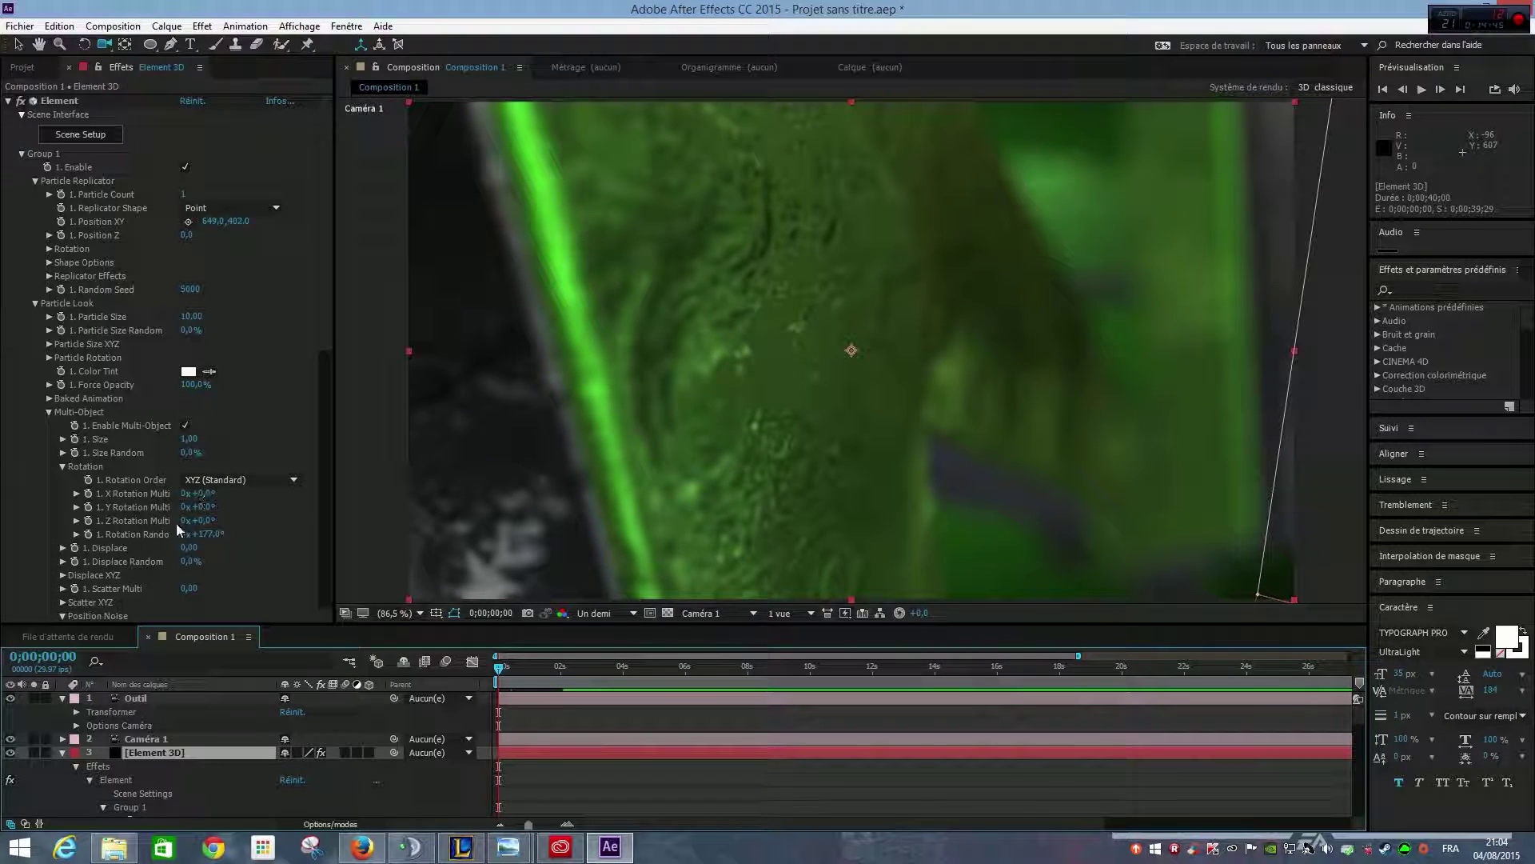
pyautogui.click(88, 533)
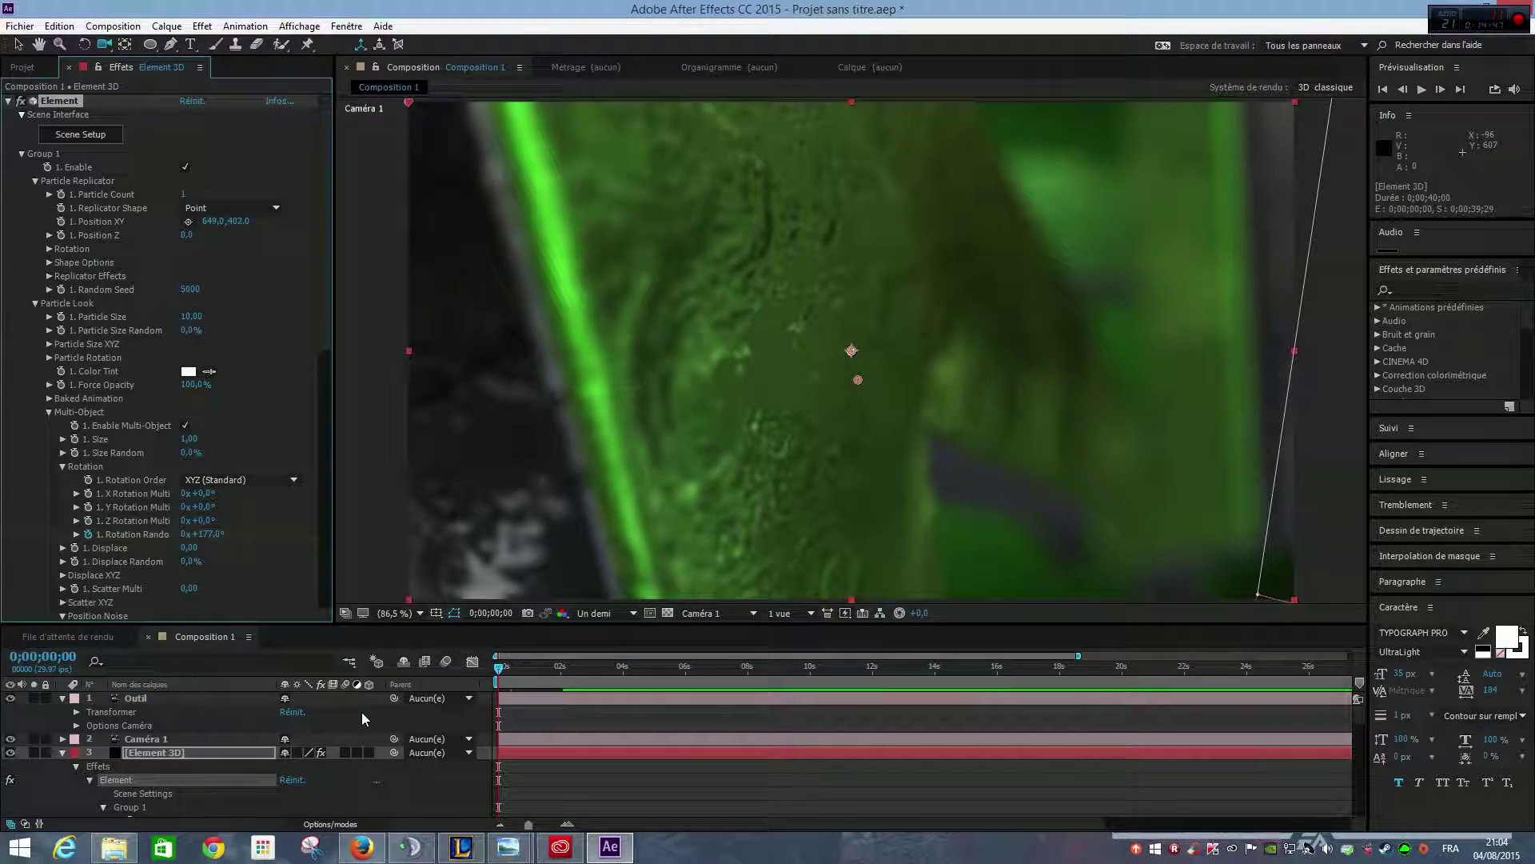
# Step: Add a Rotation Random keyframe of 0° at 0;00;02;11 and preview the animation
pyautogui.moveTo(498, 672); pyautogui.dragTo(572, 670)
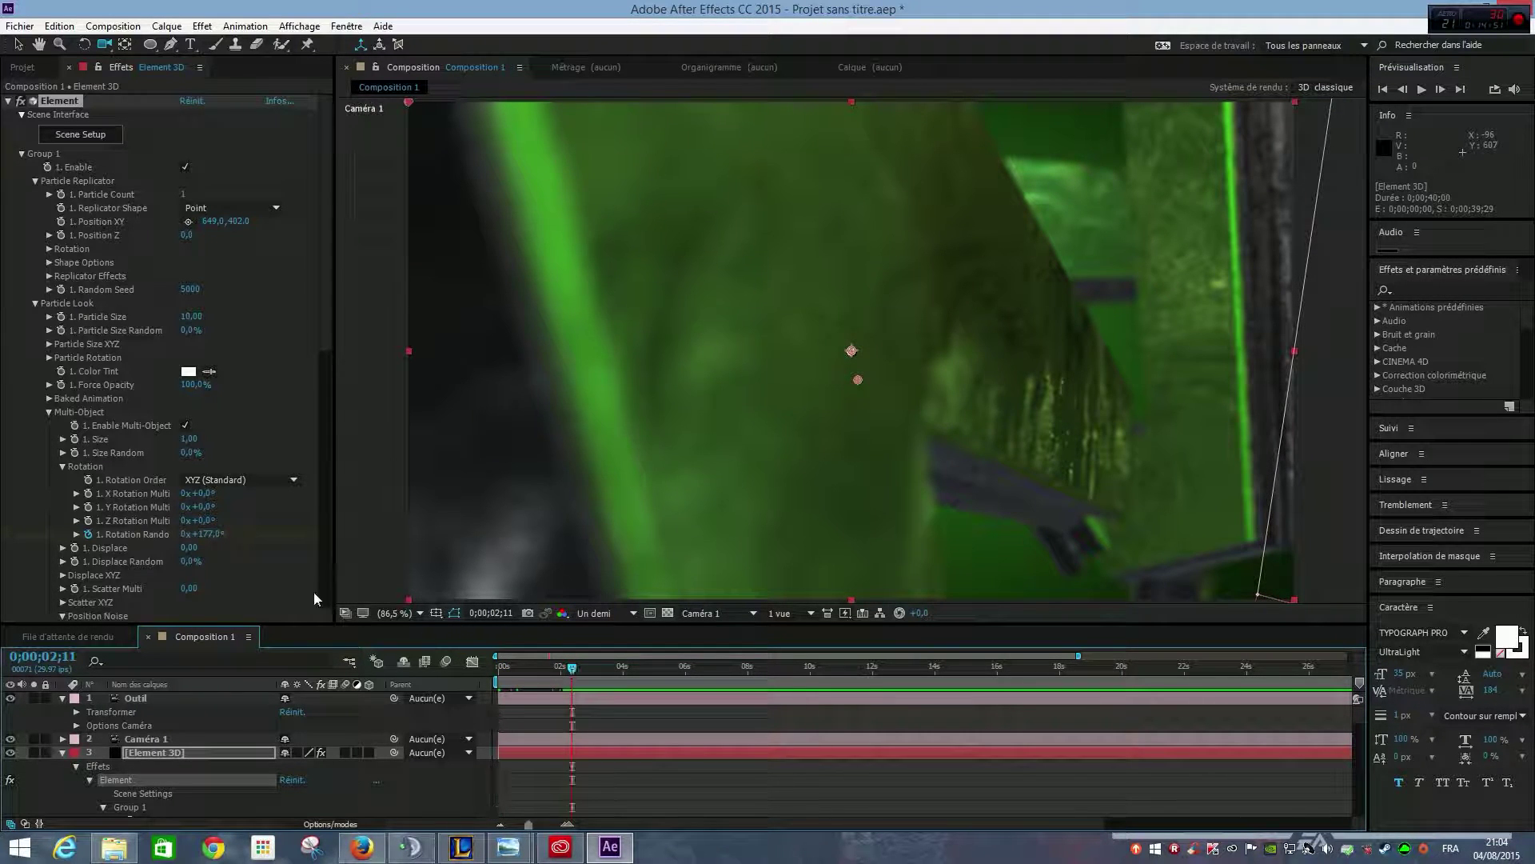
pyautogui.click(206, 533)
pyautogui.write('0')
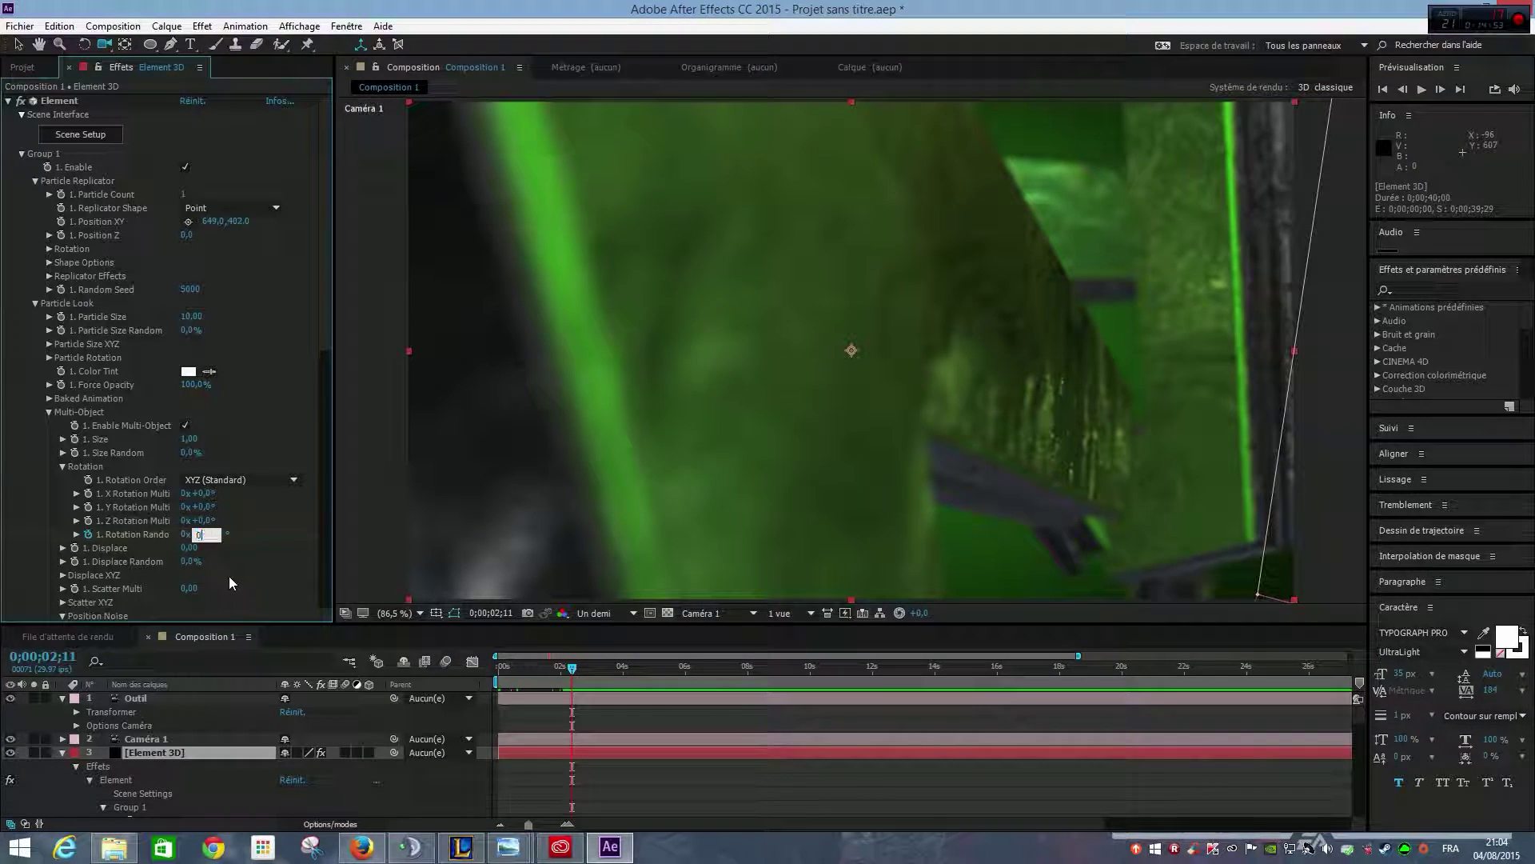
pyautogui.press('Return')
pyautogui.press('space')
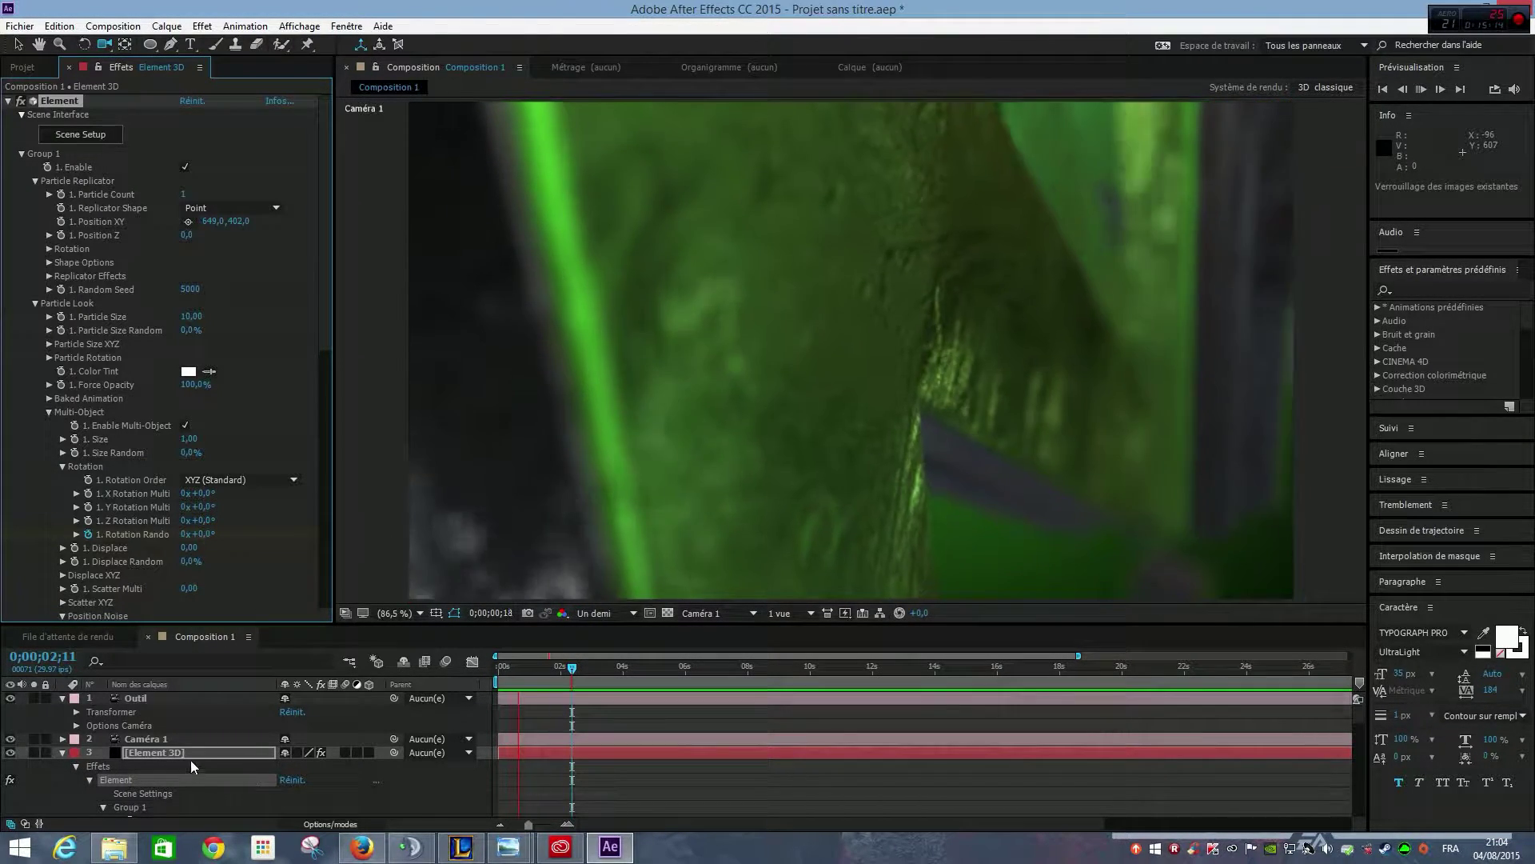
# Step: Show the Element 3D layer's keyframes, move the second Rotation Random keyframe to 0;00;05;11 and preview the slower motion
pyautogui.click(181, 753)
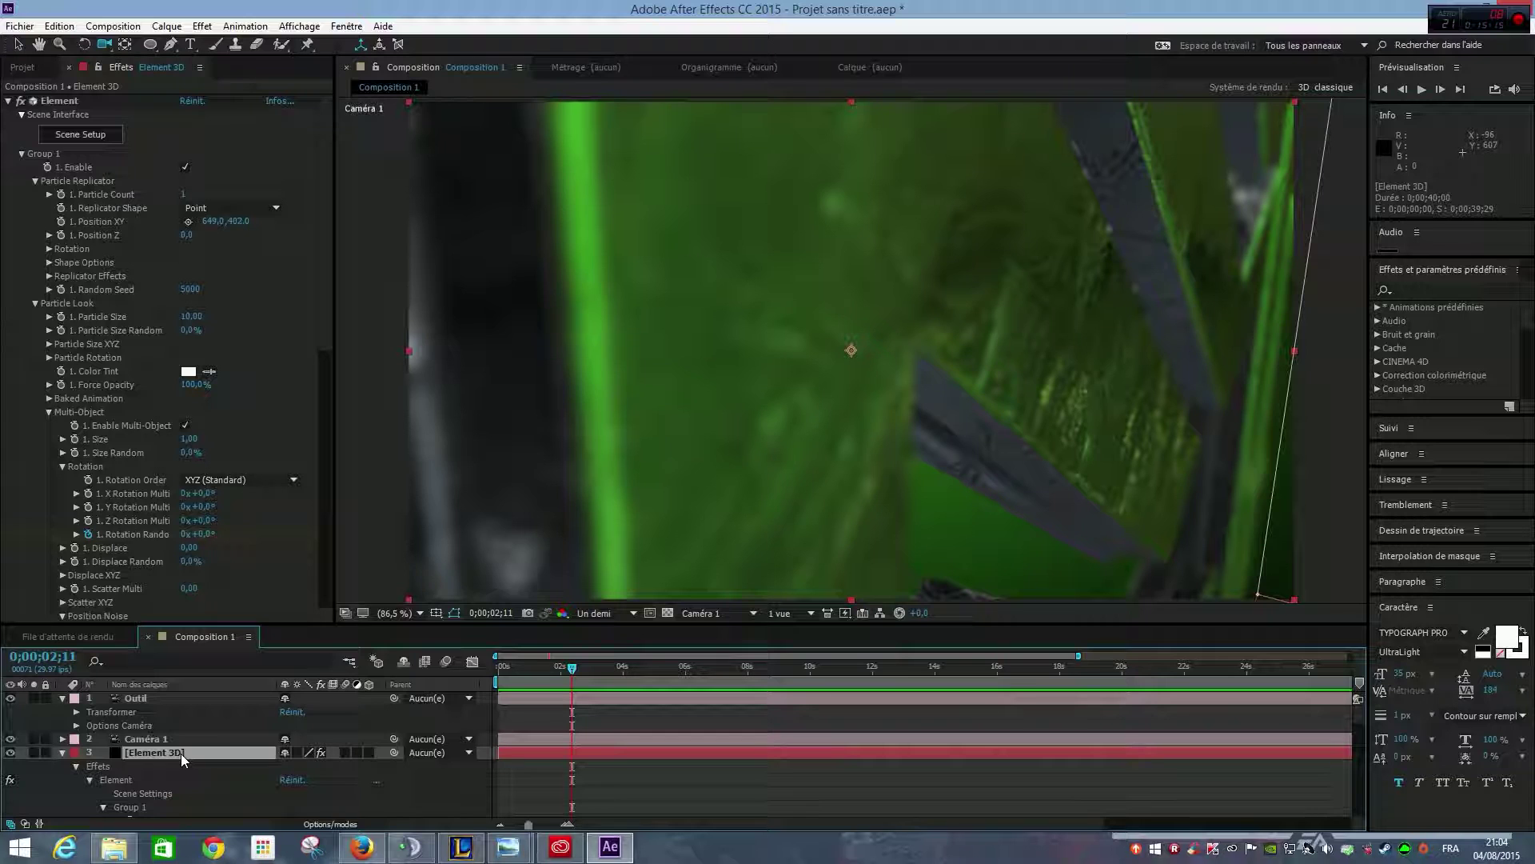
pyautogui.press('u')
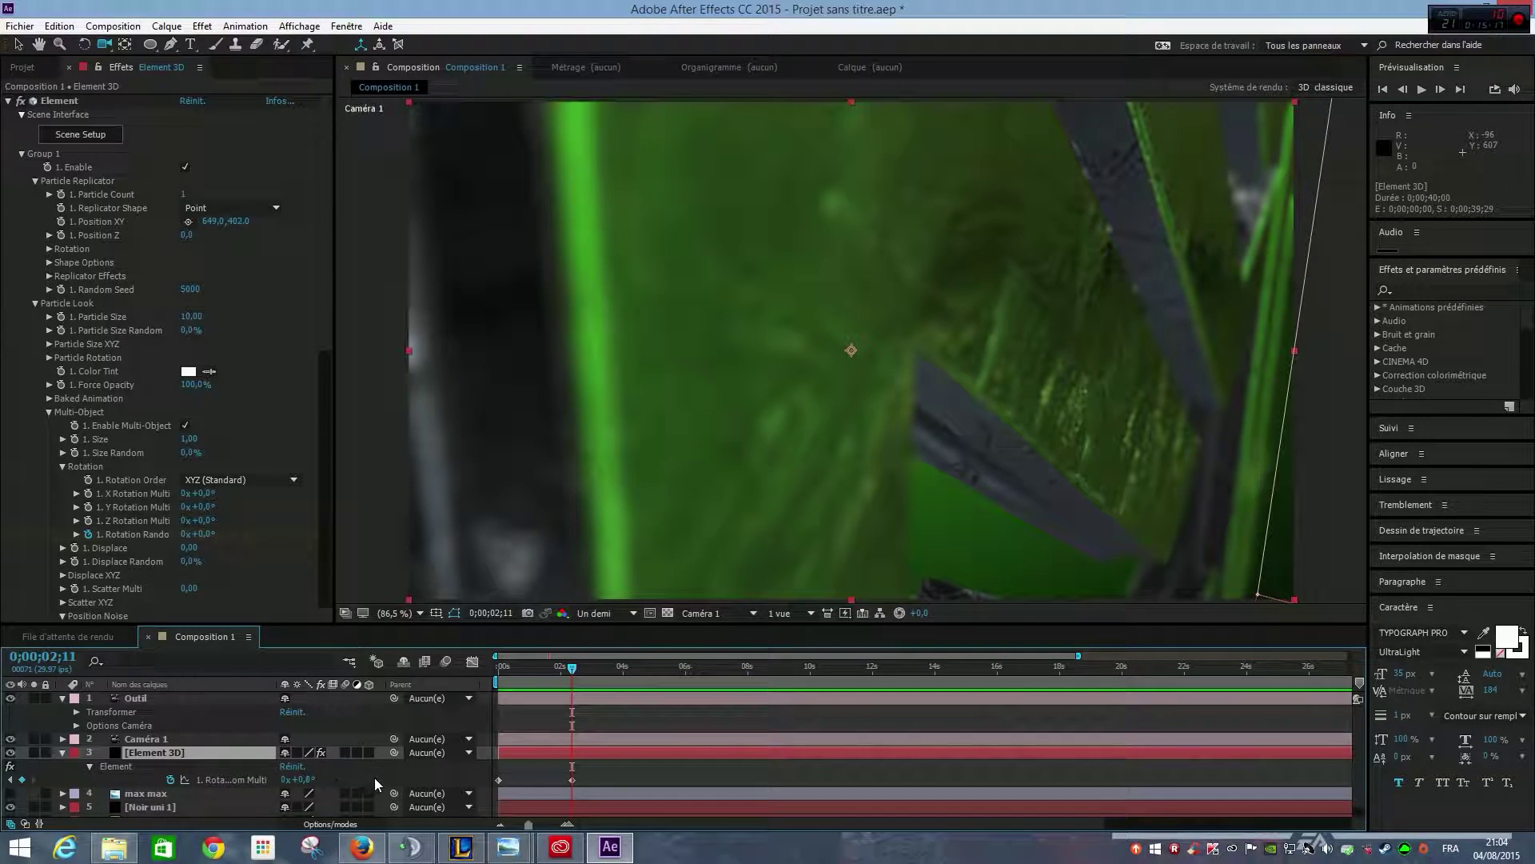
pyautogui.scroll(-1, 374, 777)
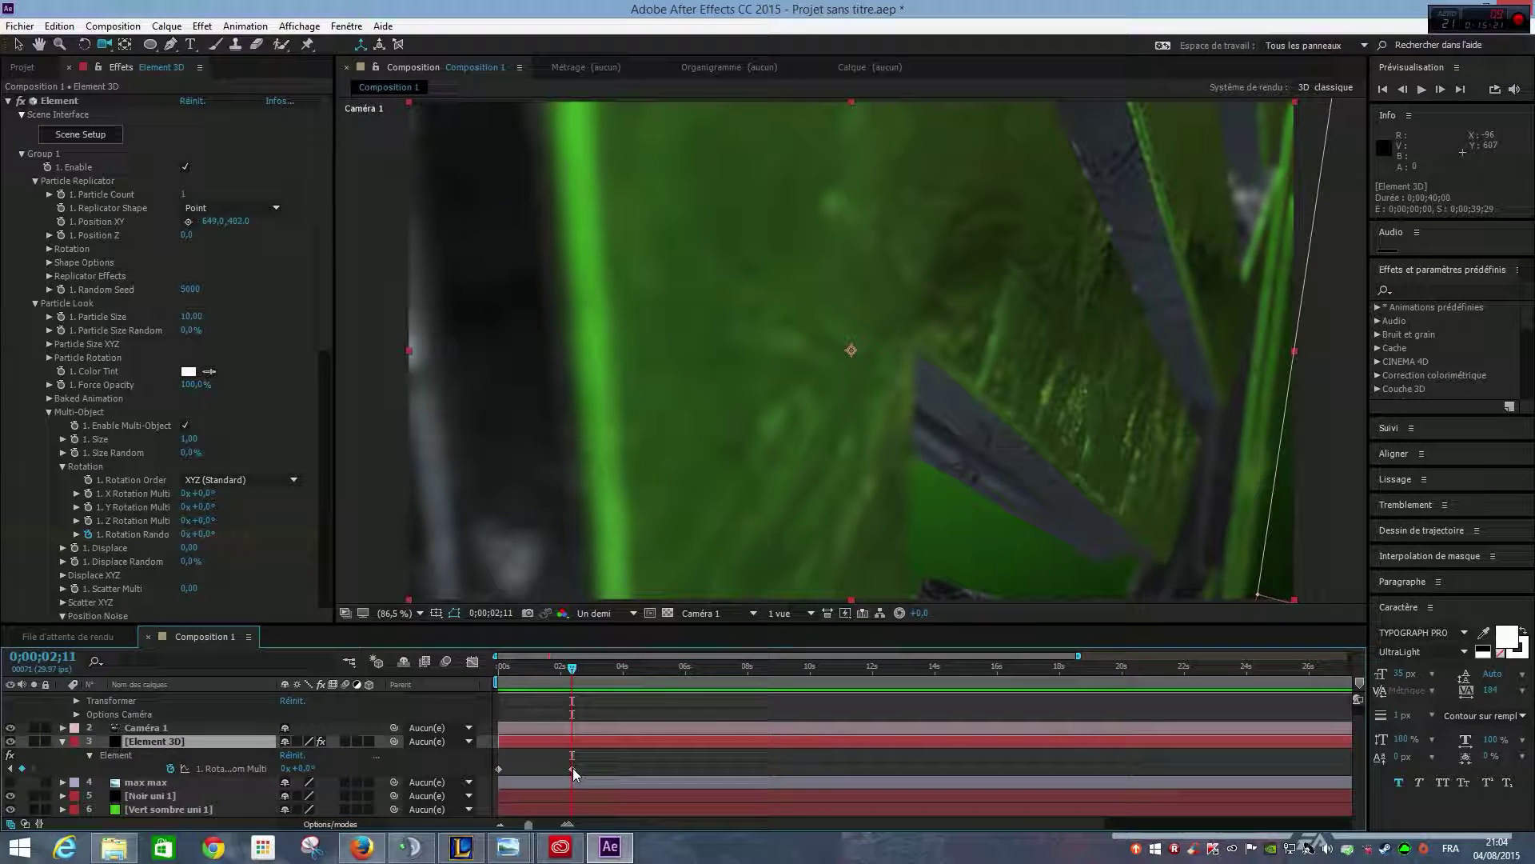
pyautogui.moveTo(572, 767); pyautogui.dragTo(667, 763)
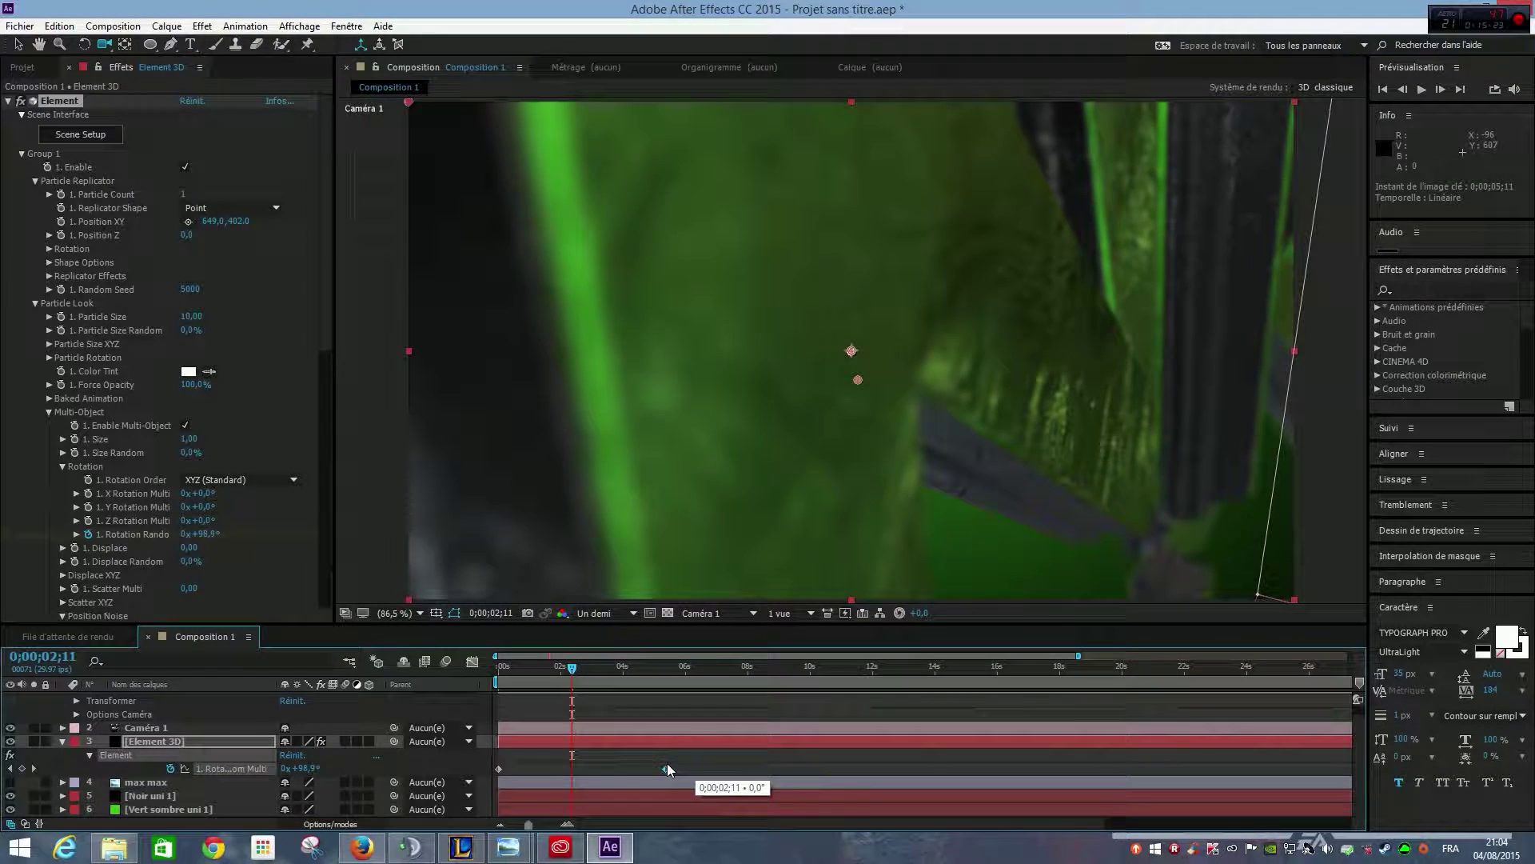
pyautogui.press('space')
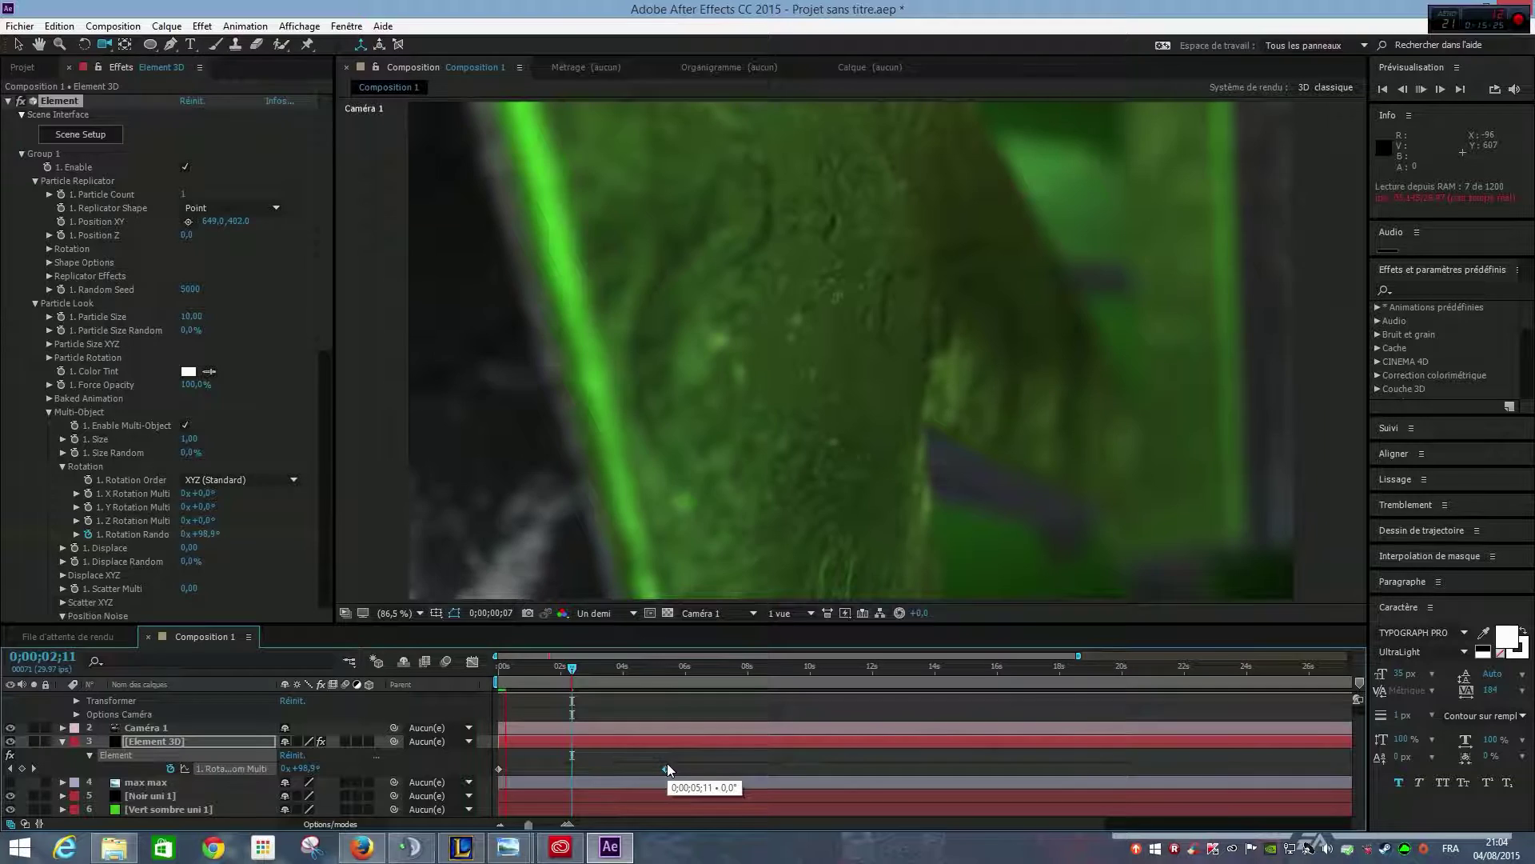
pyautogui.press('space')
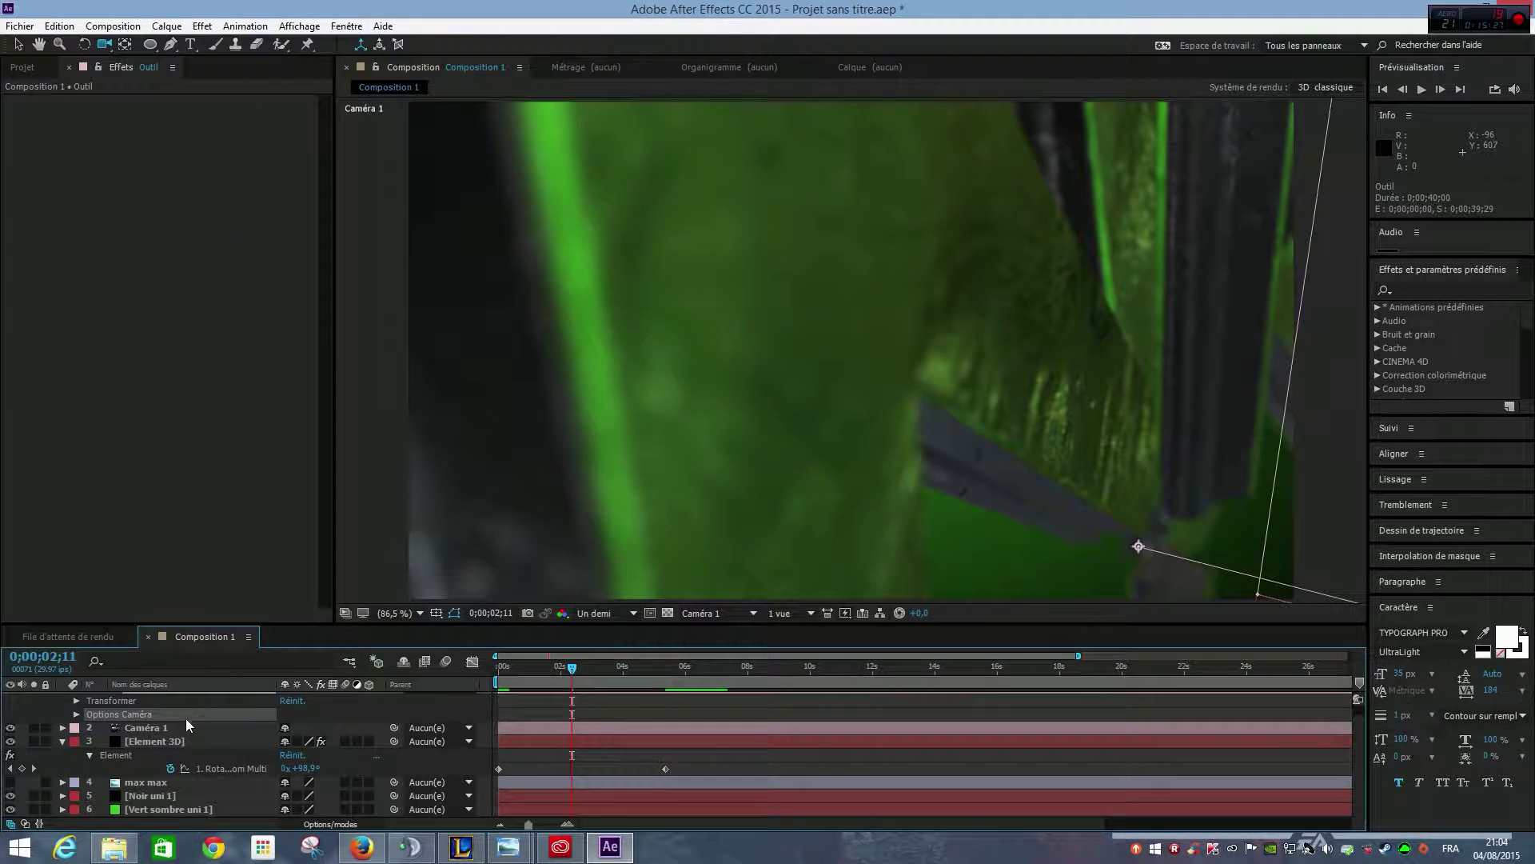
# Step: Show the Outil layer's Position property and start keyframing it at 0;00;00;00
pyautogui.click(154, 697)
pyautogui.press('p')
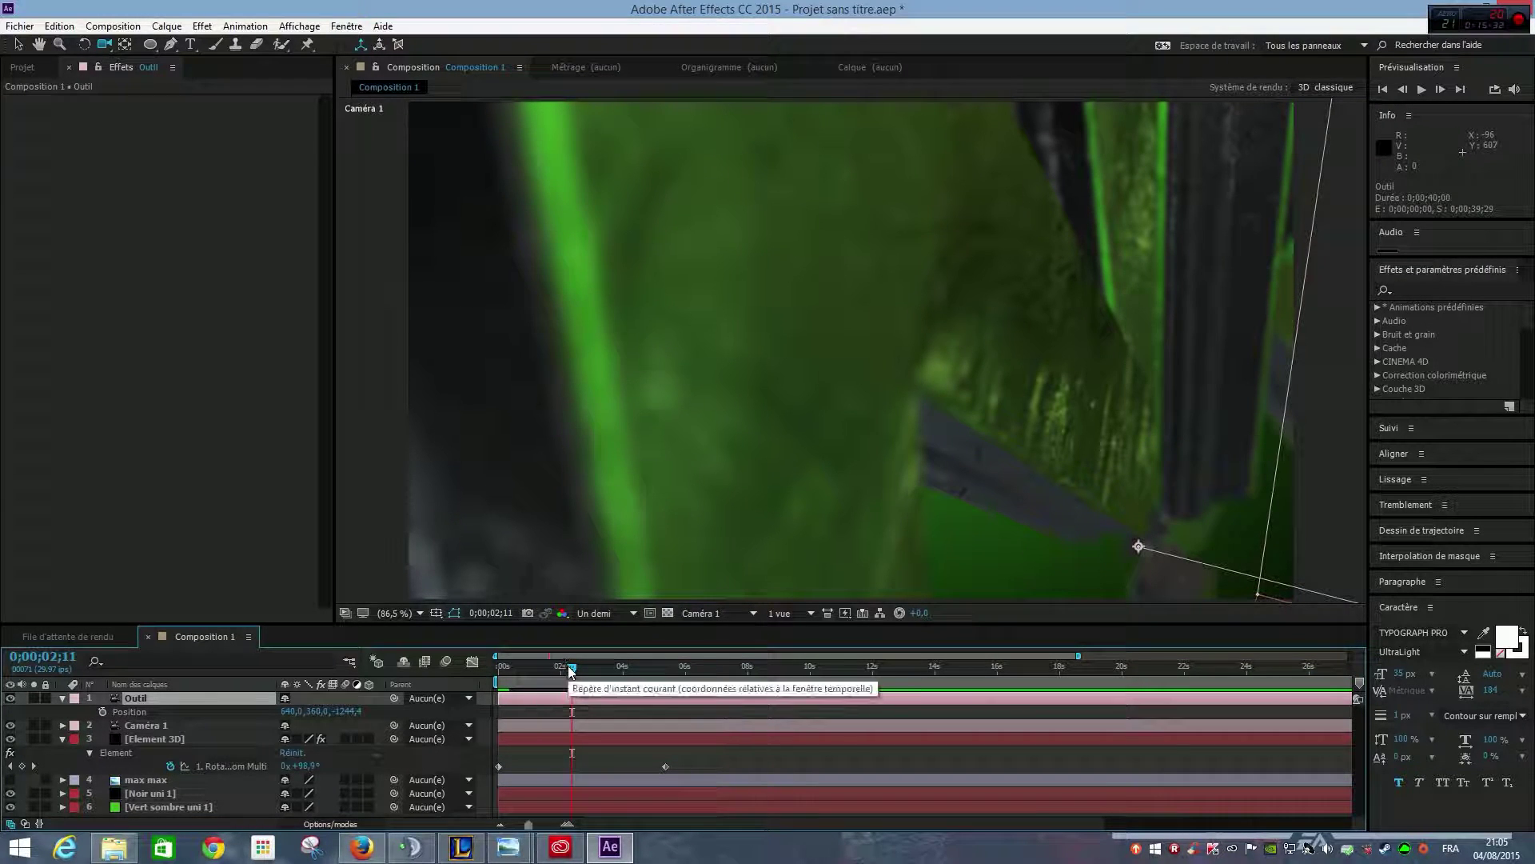
pyautogui.press('Home')
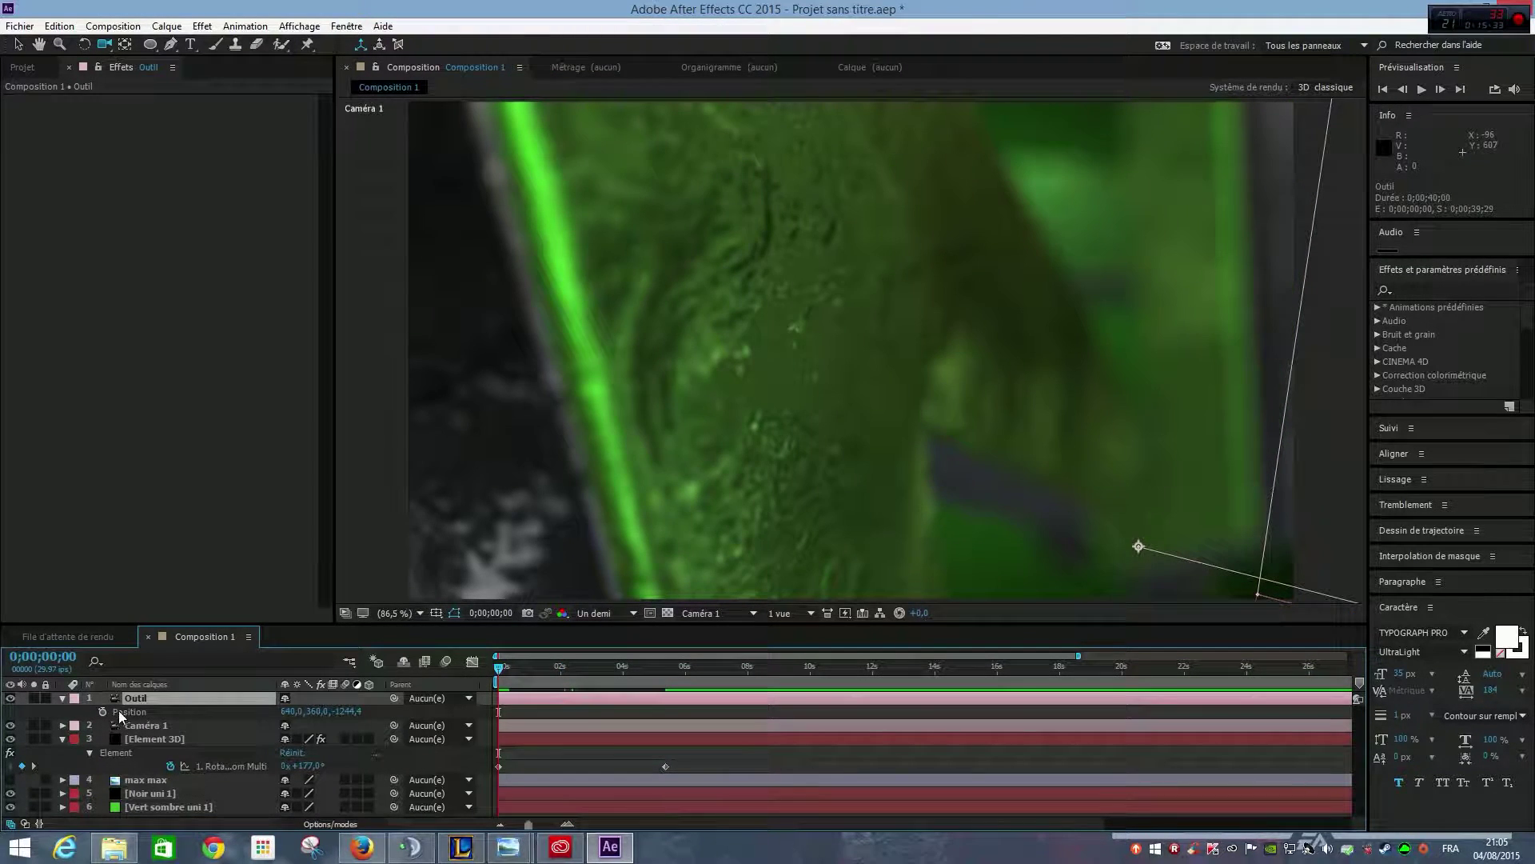
pyautogui.click(103, 711)
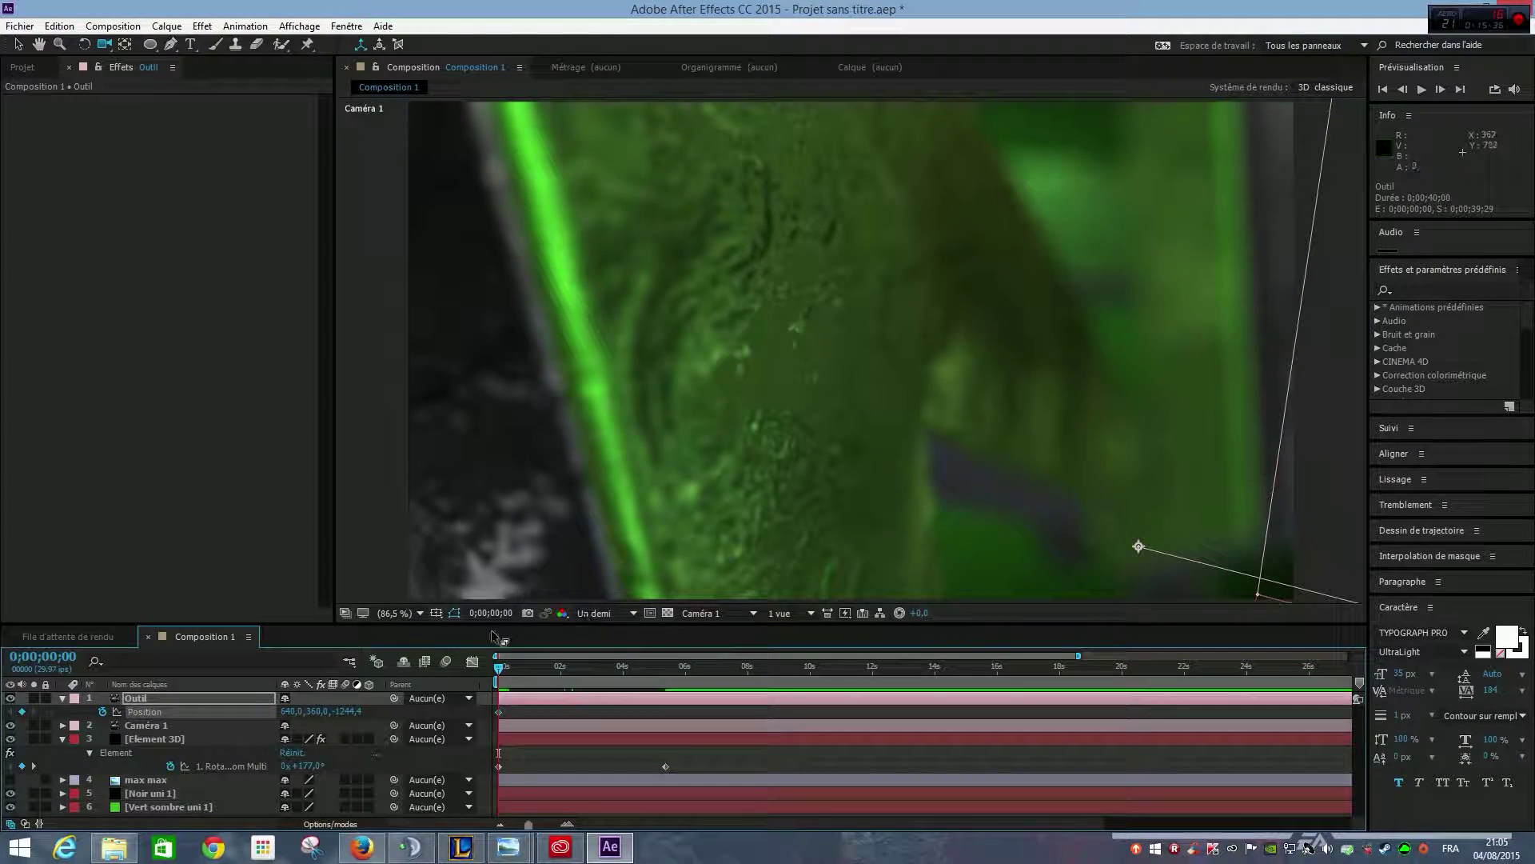
# Step: Orbit the camera slightly around the logo at 0;00;03;01 and preview the motion
pyautogui.moveTo(493, 668); pyautogui.dragTo(593, 667)
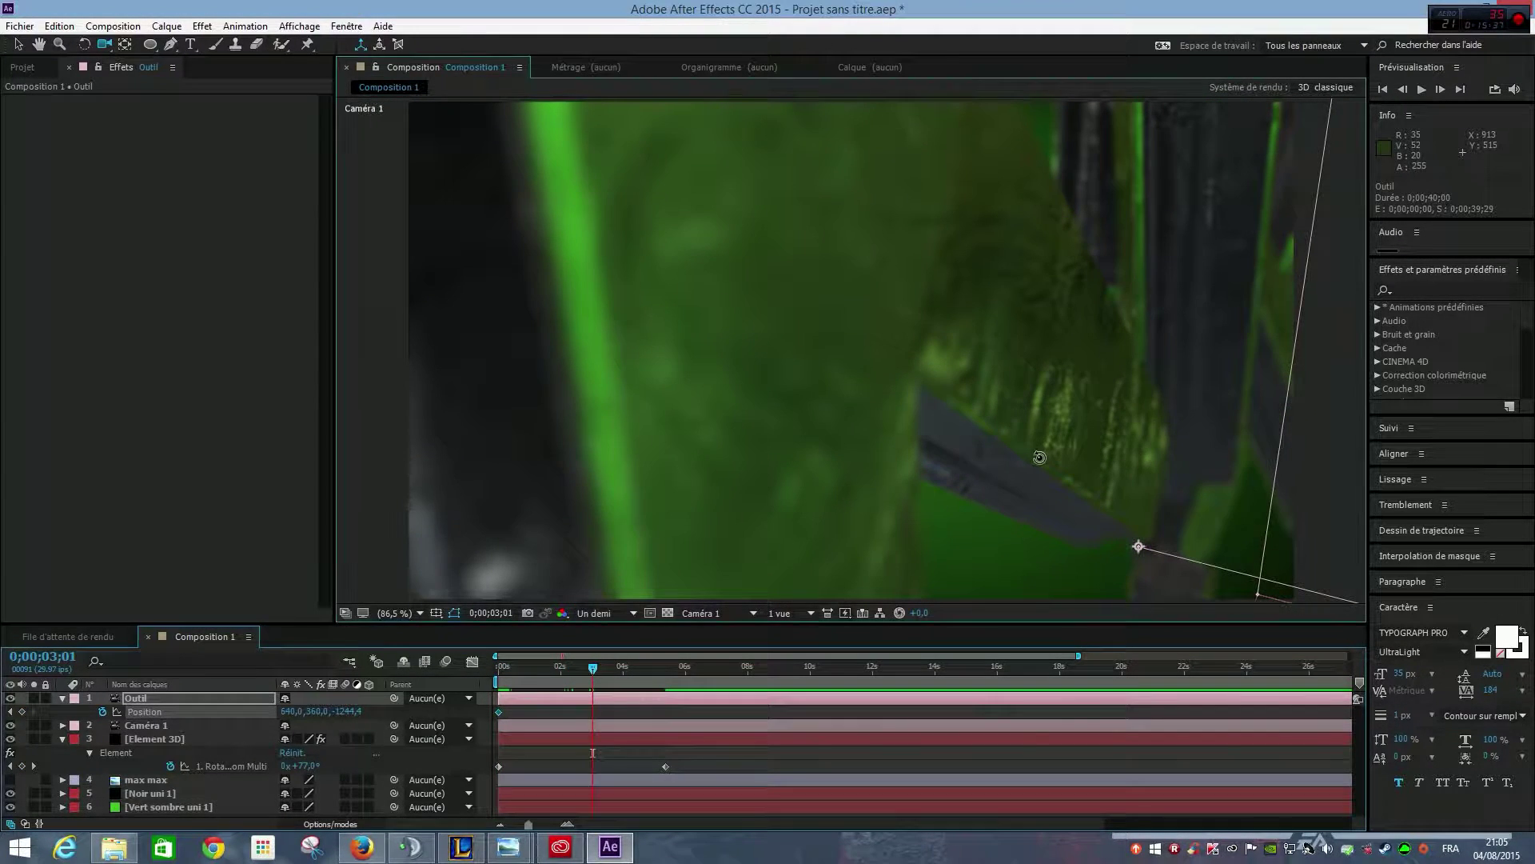
pyautogui.moveTo(1038, 456); pyautogui.dragTo(1027, 446)
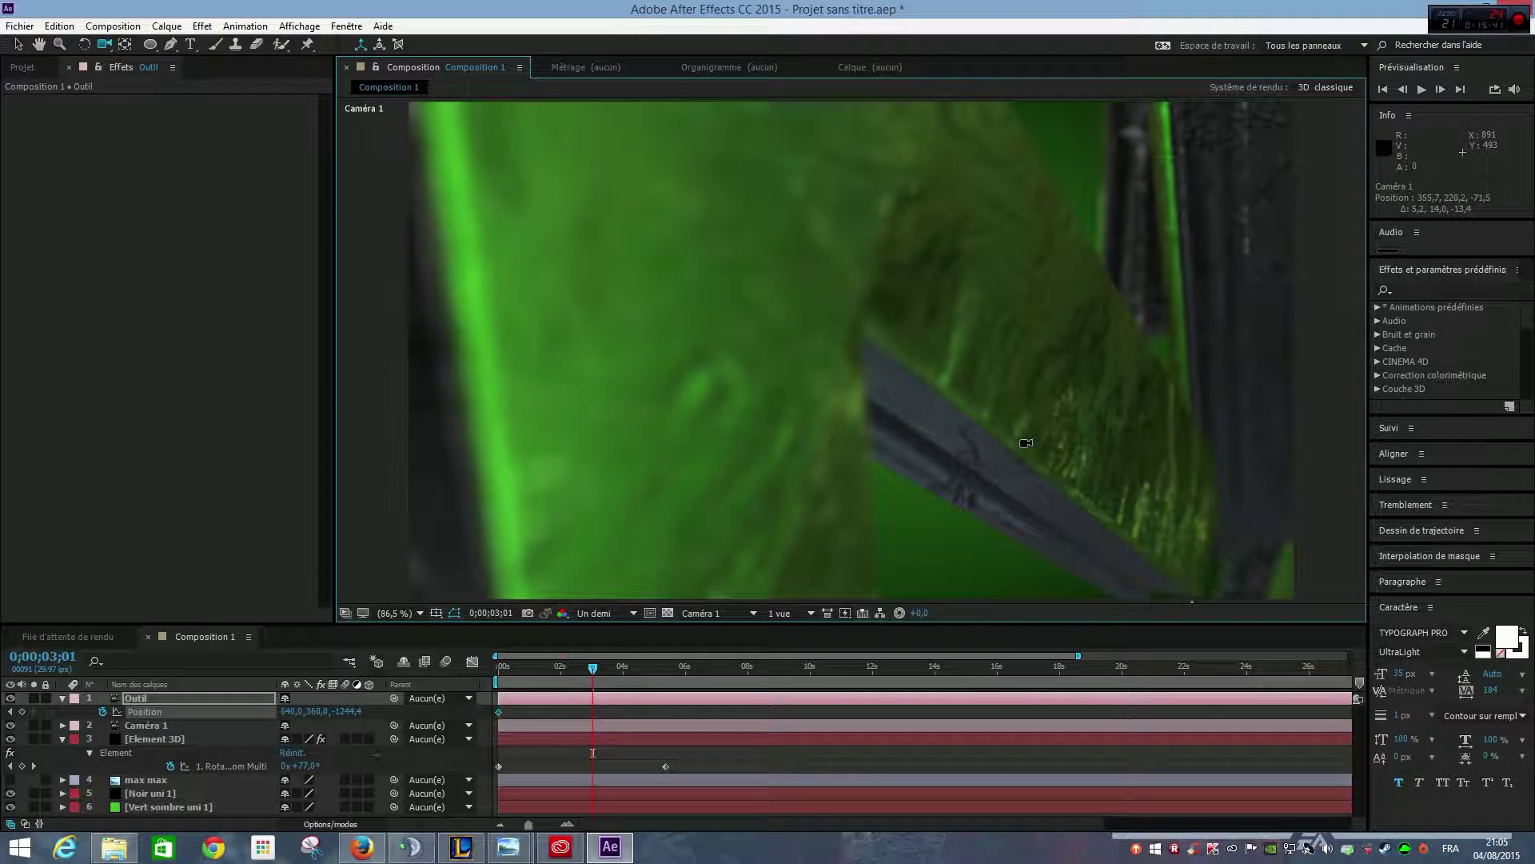
pyautogui.press('space')
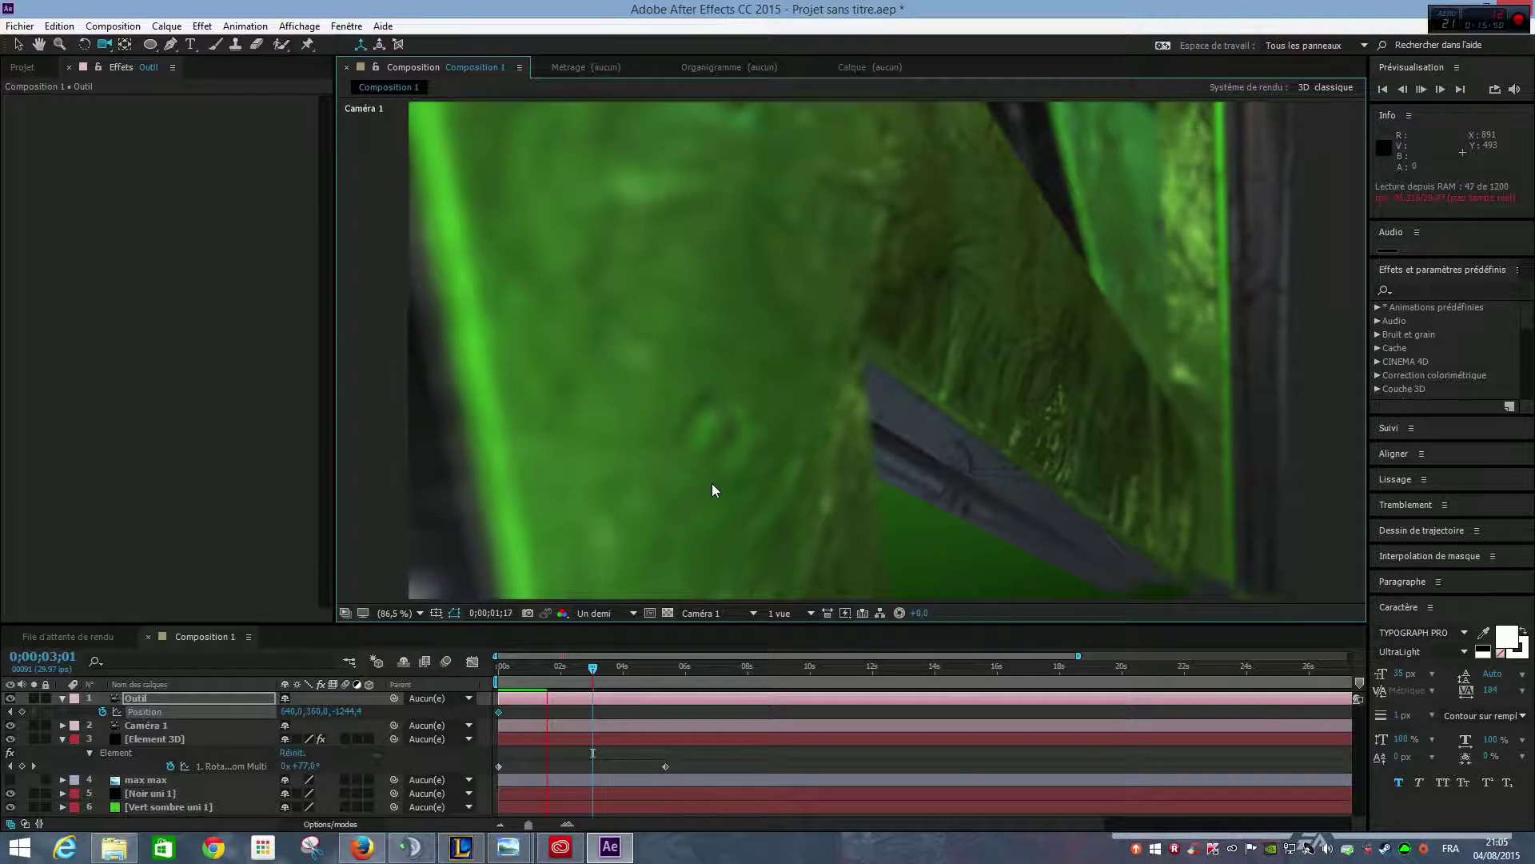
pyautogui.press('space')
pyautogui.press('space')
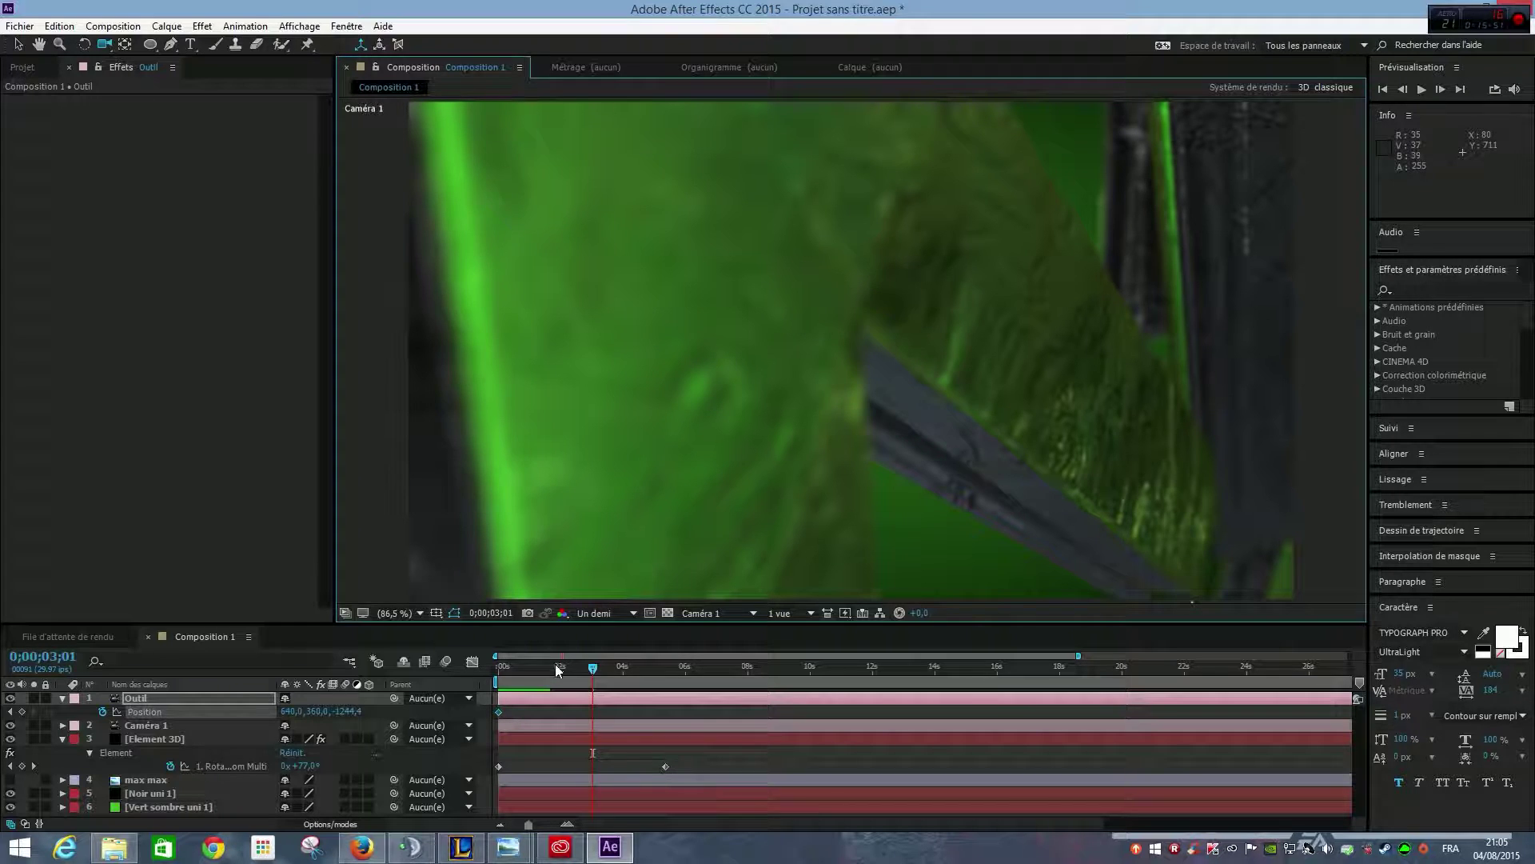
# Step: Scrub back to 0;00;00;08 and reveal the Outil layer's Transform and Camera Options properties
pyautogui.moveTo(495, 656)
pyautogui.mouseDown()
pyautogui.moveTo(525, 662)
pyautogui.moveTo(495, 656)
pyautogui.mouseUp()
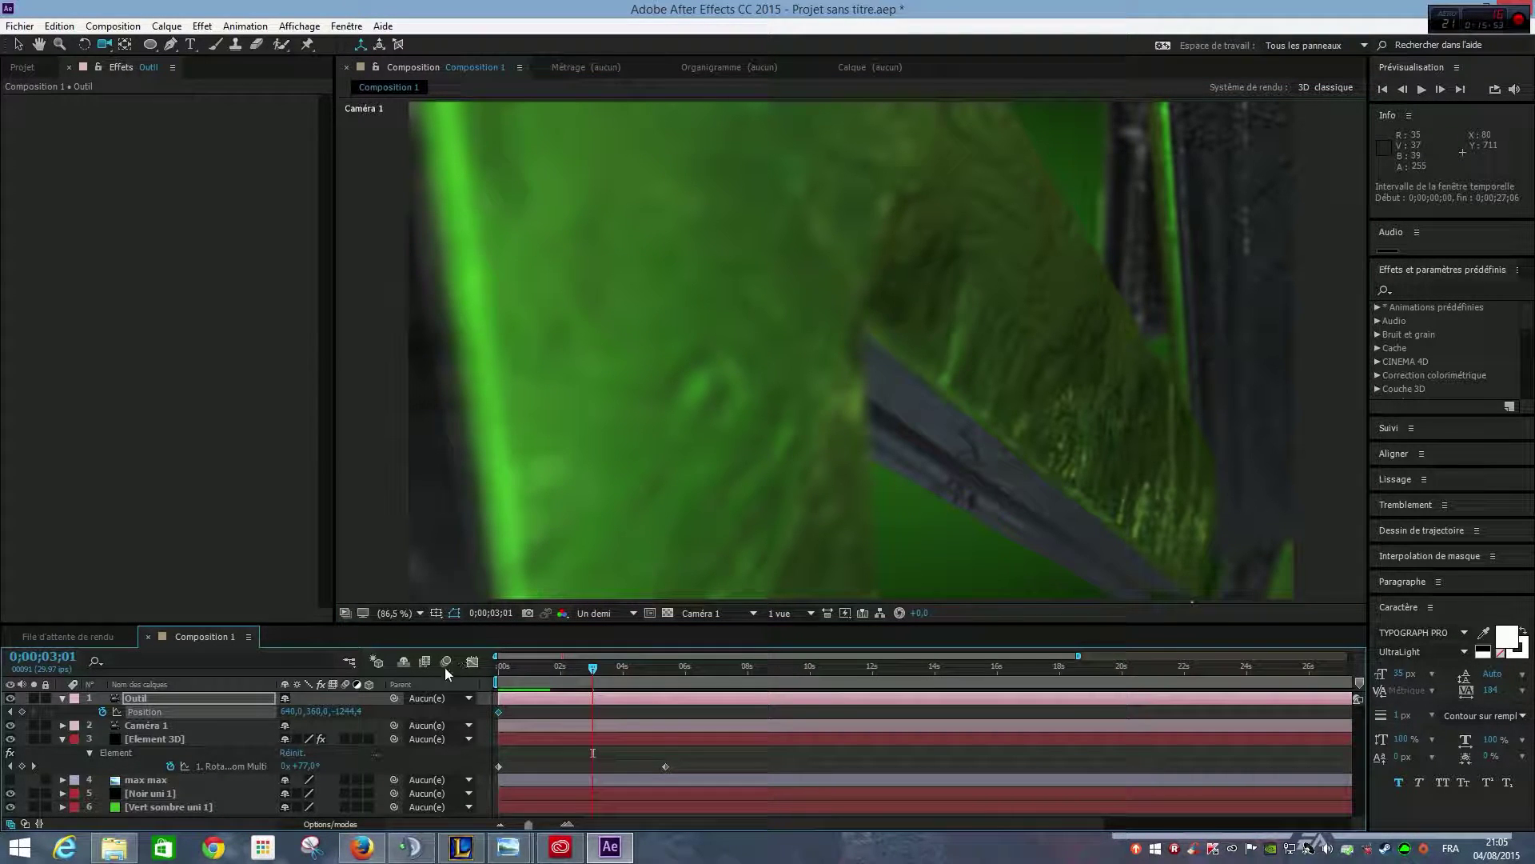
pyautogui.moveTo(592, 666); pyautogui.dragTo(506, 669)
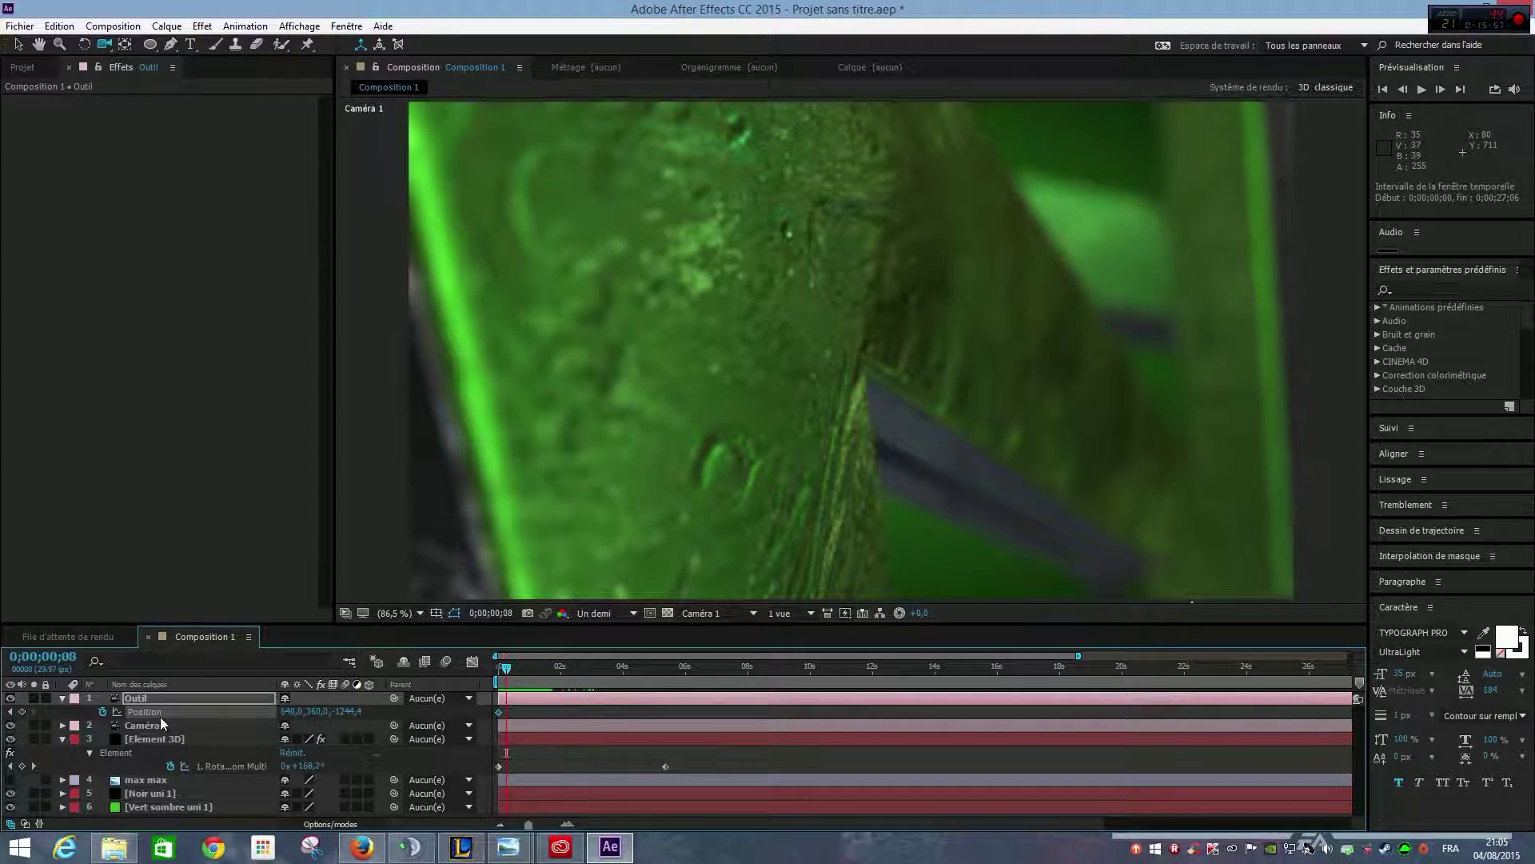
pyautogui.press('u')
pyautogui.press('u')
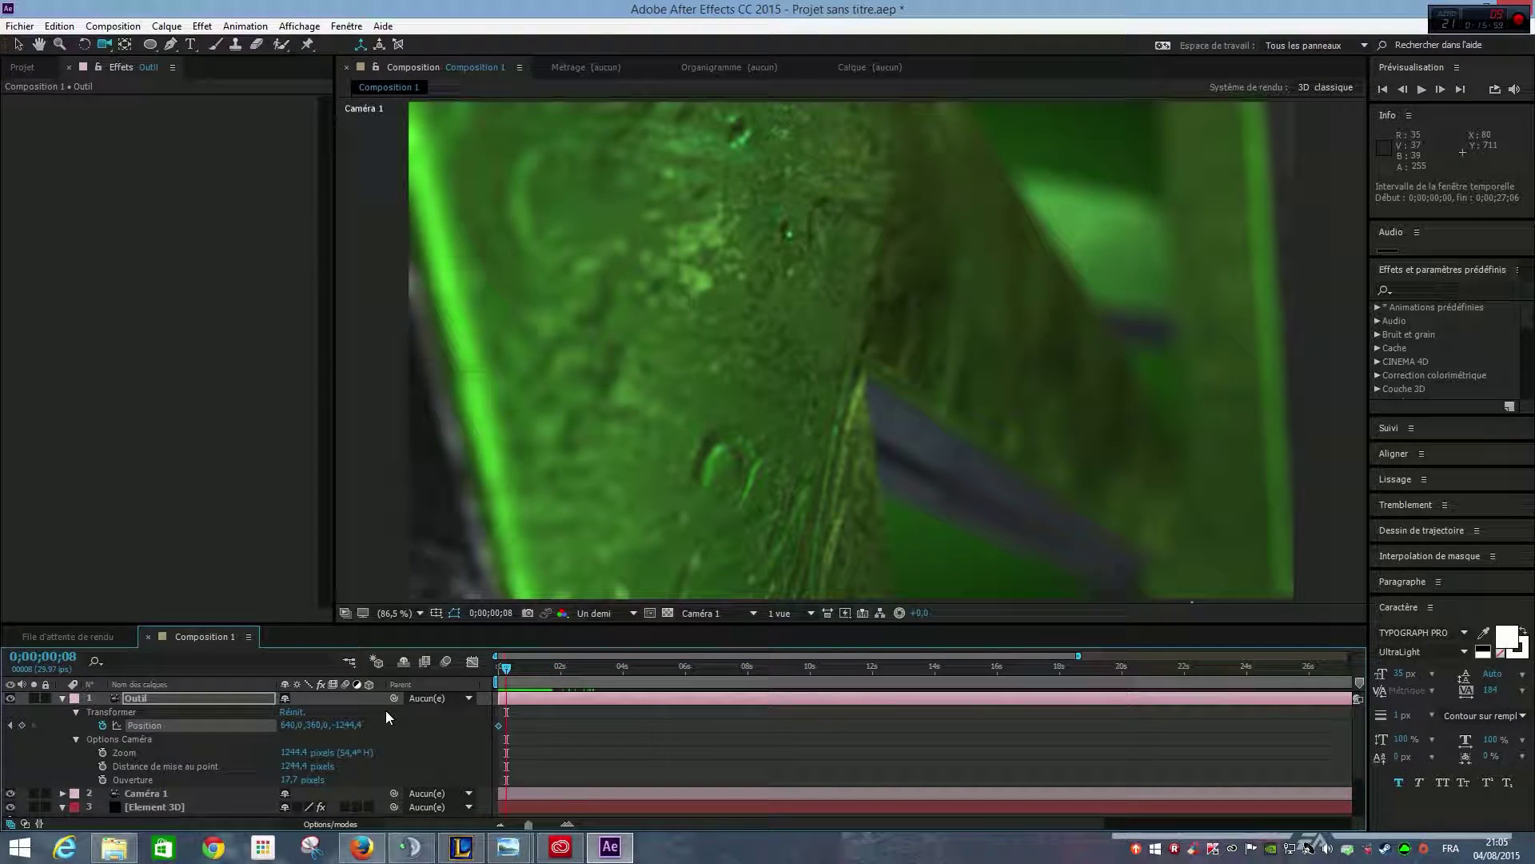
# Step: Undo the camera orbit and the Position keyframing, and restart keyframing Outil's Position at 0;00;00;00
pyautogui.hotkey('ctrl', 'z')
pyautogui.hotkey('ctrl', 'z')
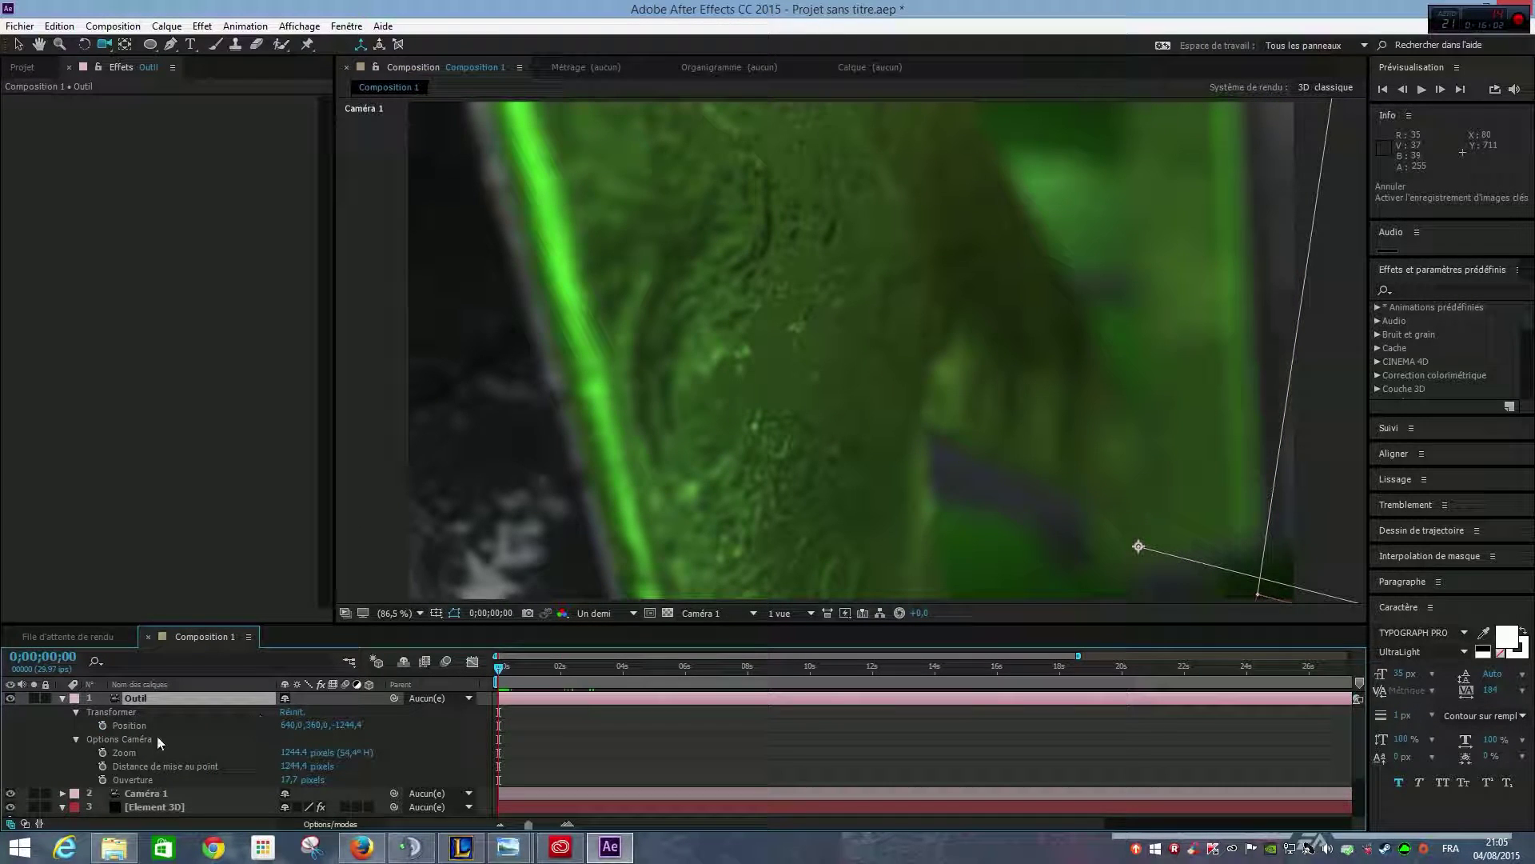
pyautogui.click(102, 725)
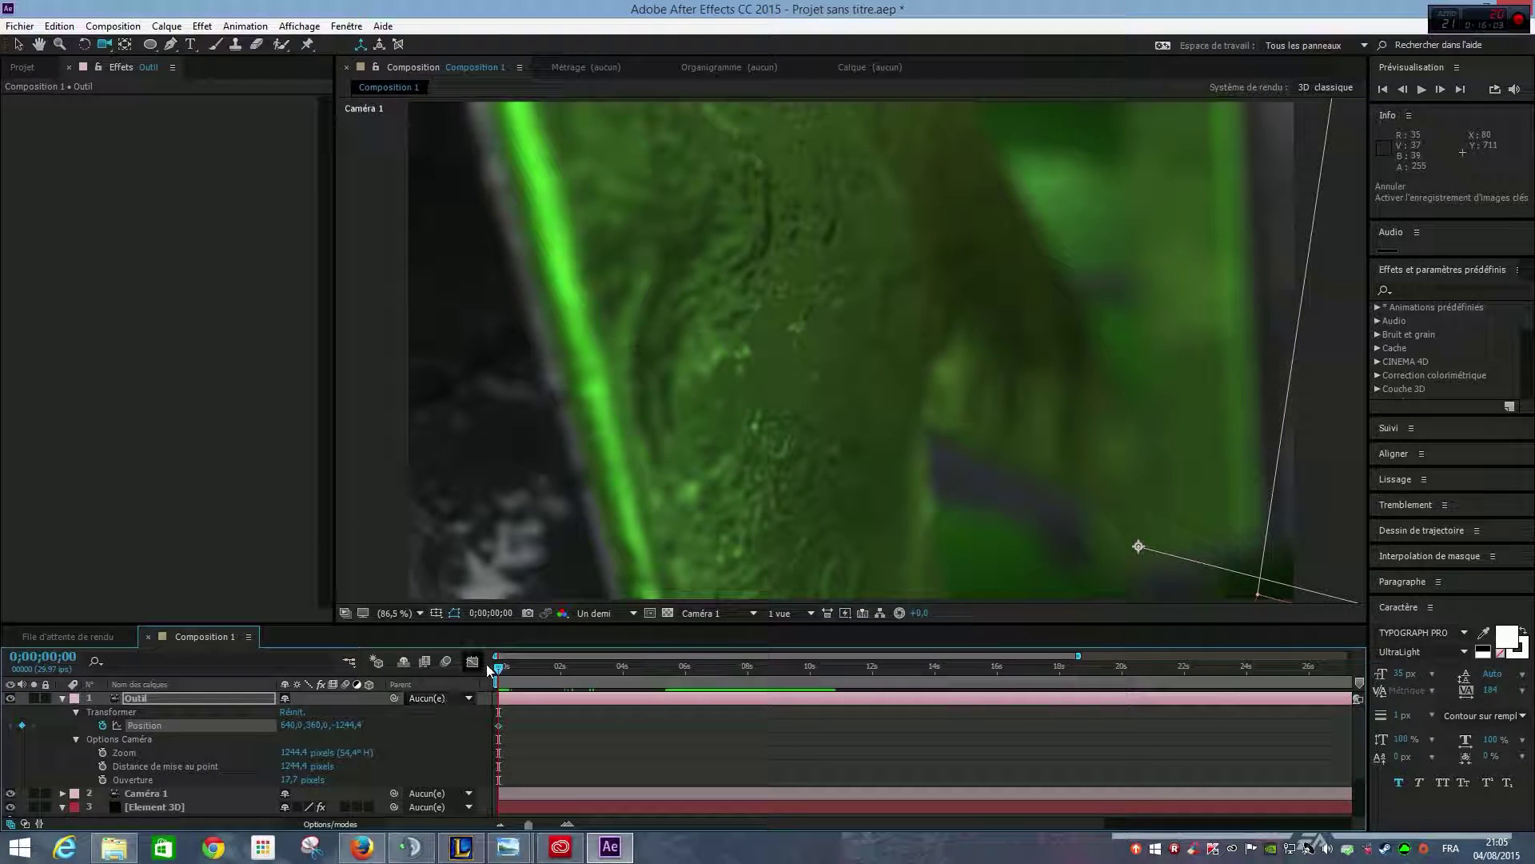
# Step: Orbit the camera at 0;00;02;18, preview the motion and add an Outil Position keyframe at that time
pyautogui.moveTo(499, 668); pyautogui.dragTo(580, 670)
pyautogui.moveTo(1038, 410); pyautogui.dragTo(1020, 393)
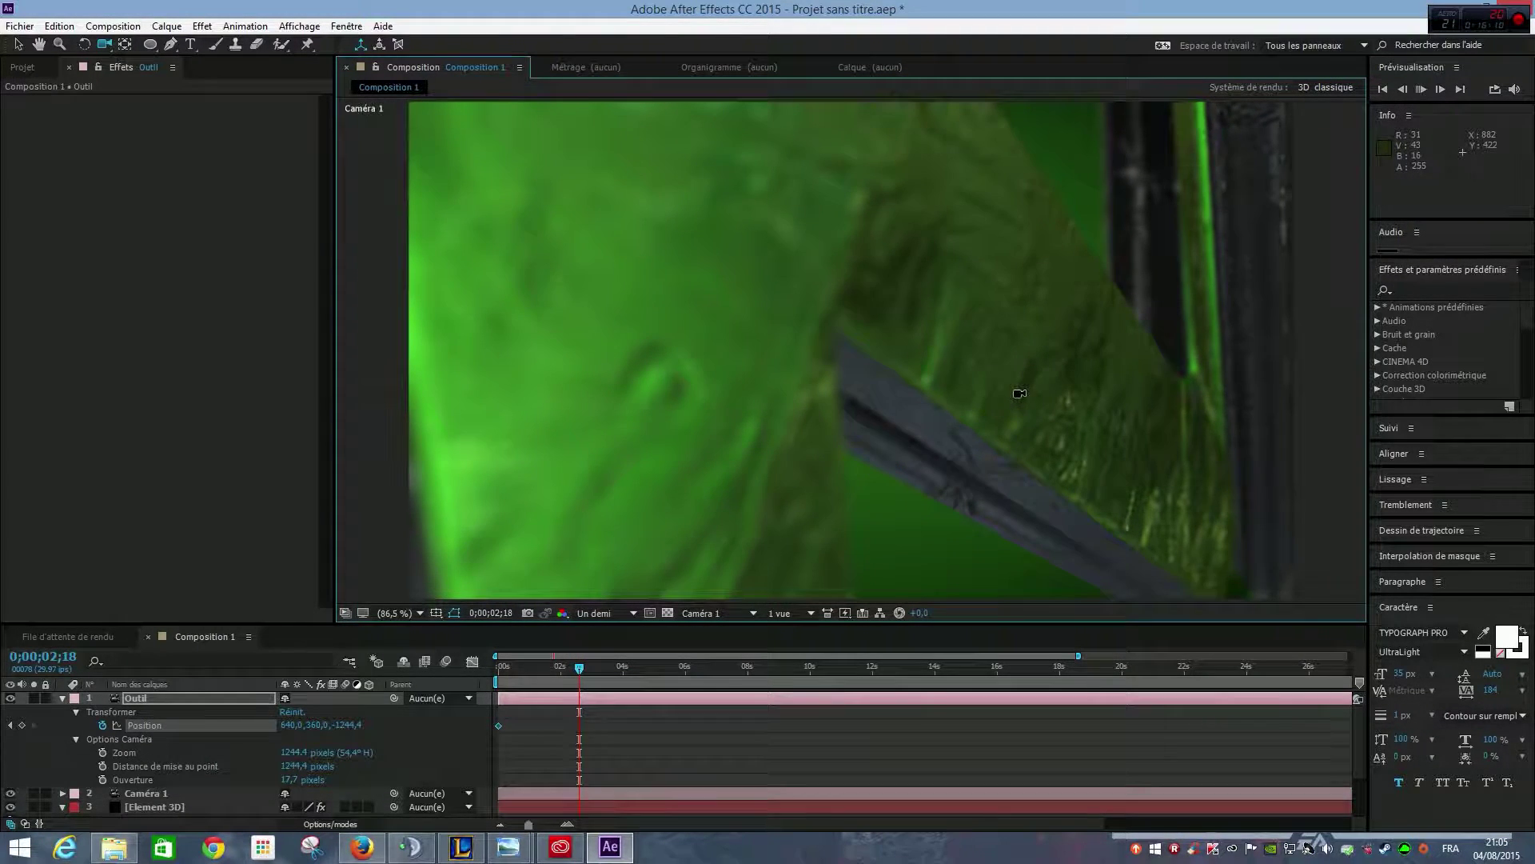
pyautogui.press('space')
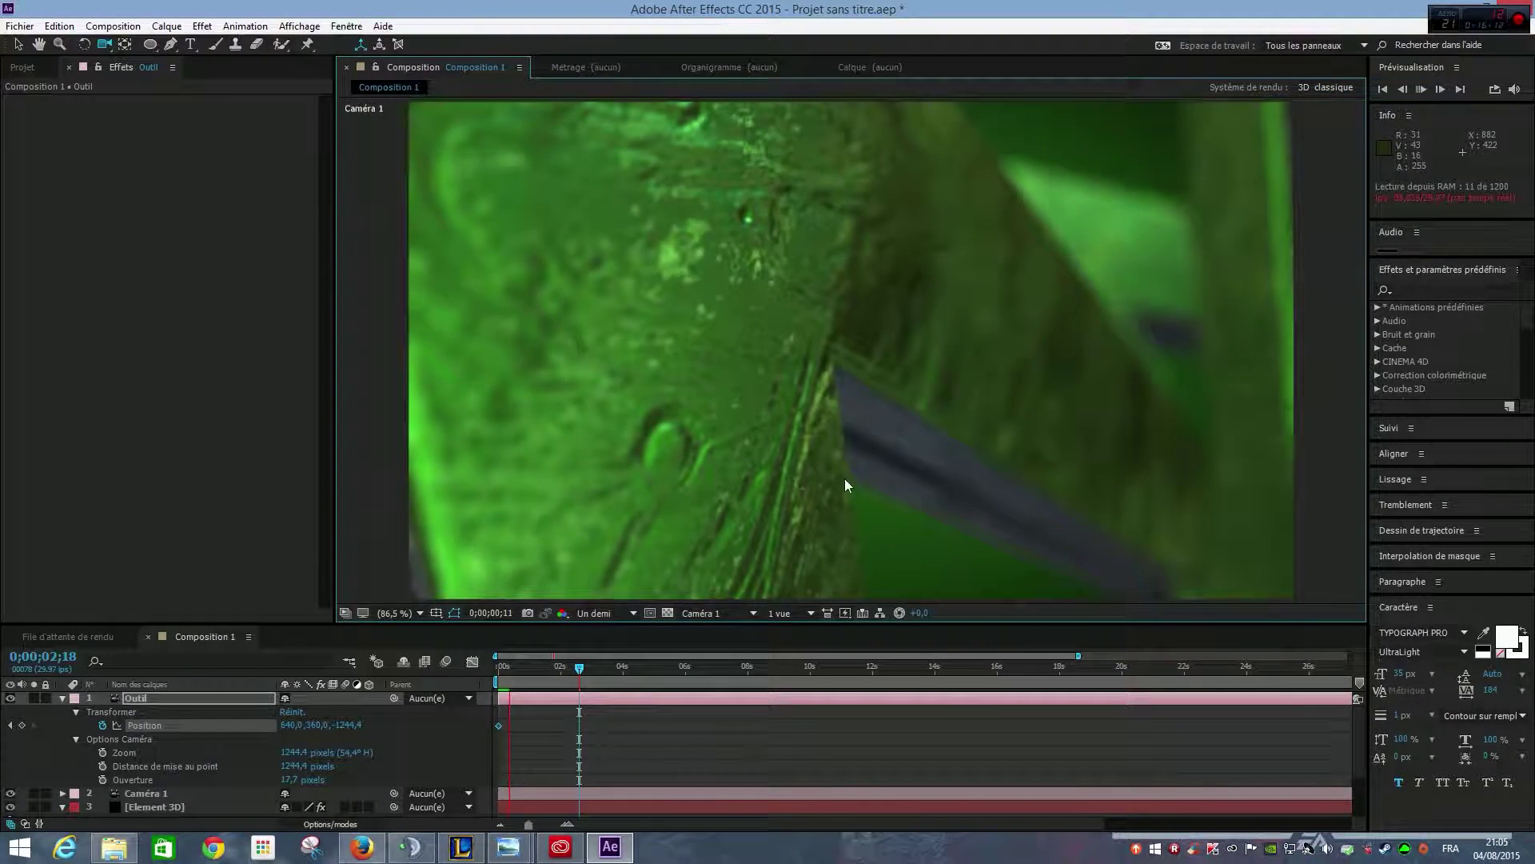
pyautogui.click(582, 657)
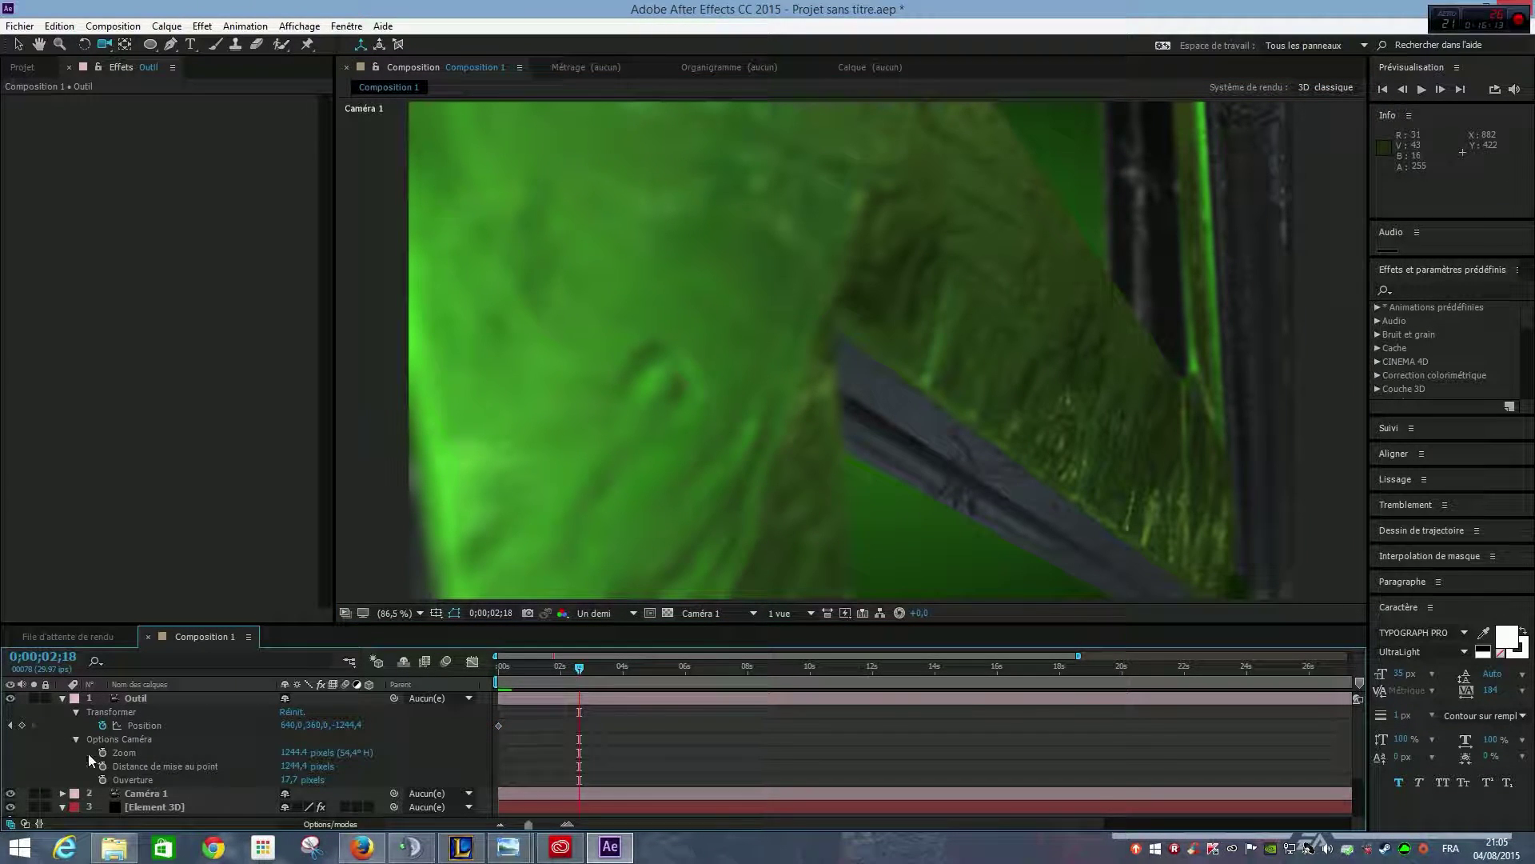
pyautogui.click(21, 726)
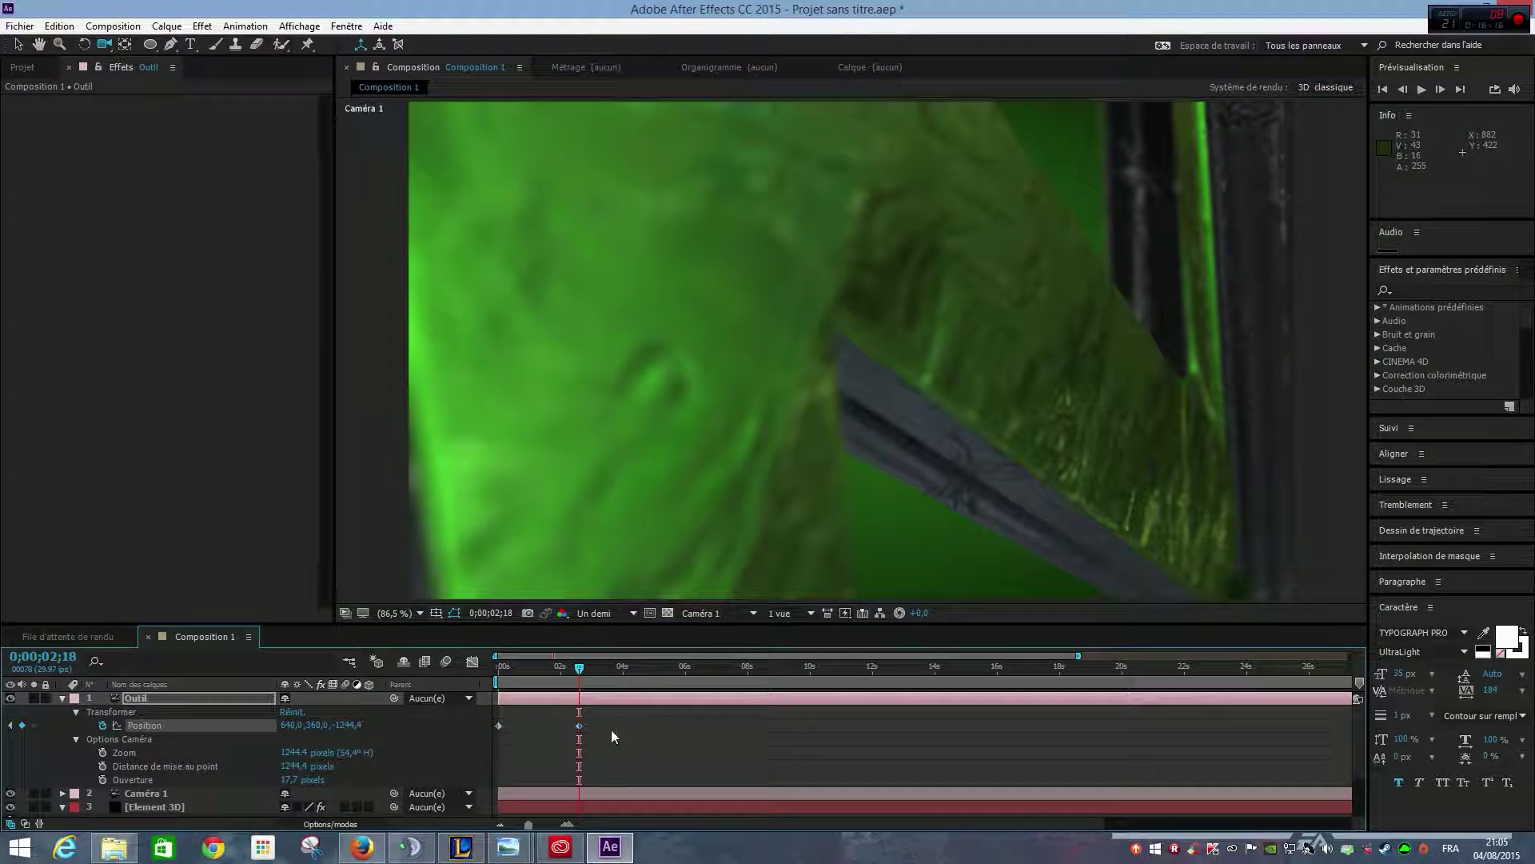
# Step: Return to 0;00;00;00, orbit the camera to a different angle on the logo and preview the animation
pyautogui.moveTo(578, 670); pyautogui.dragTo(473, 670)
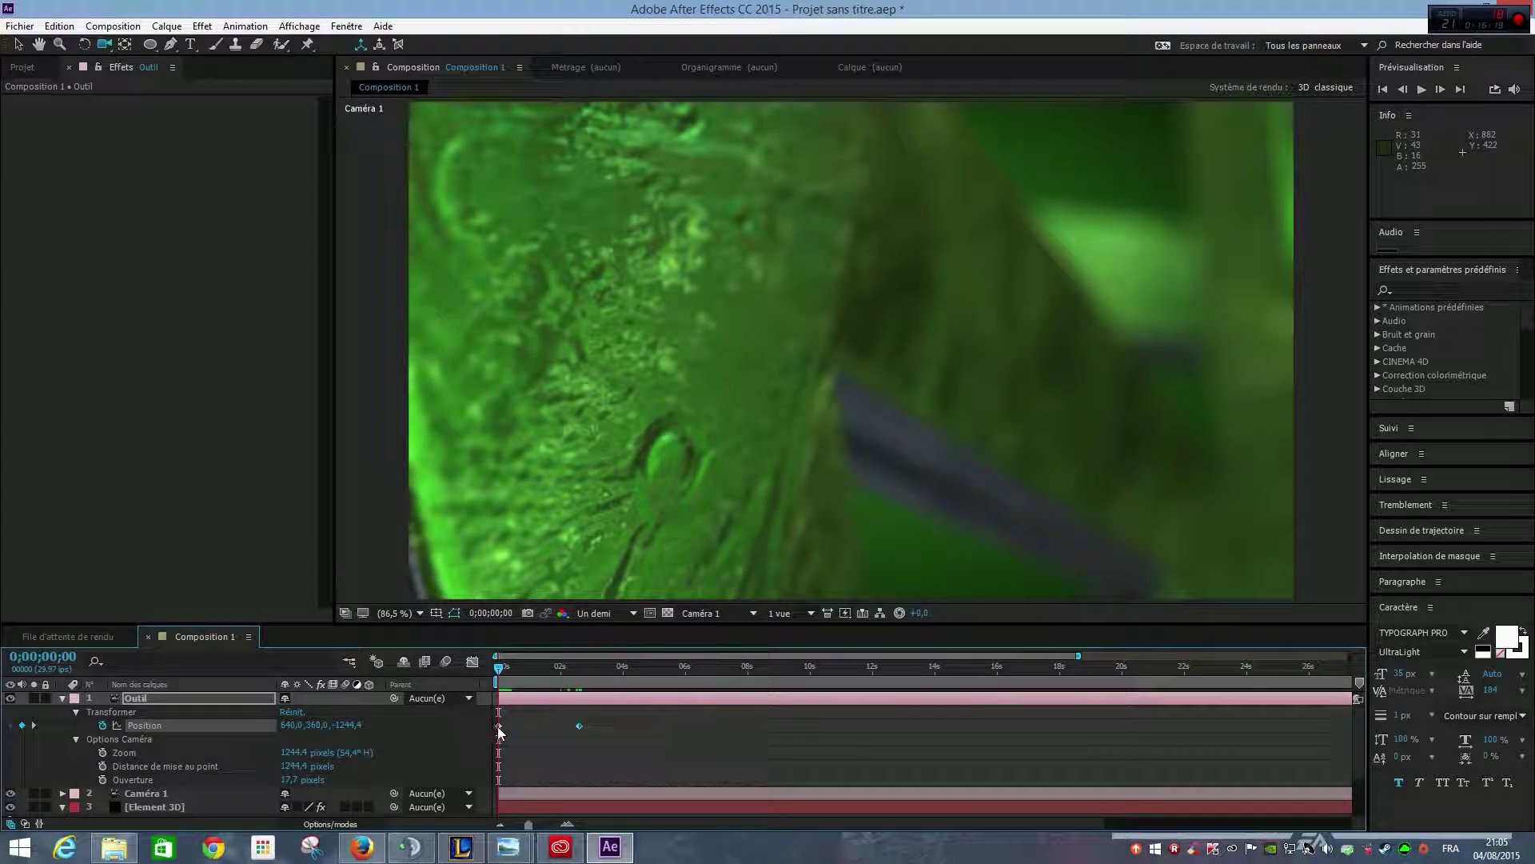
pyautogui.moveTo(576, 401); pyautogui.dragTo(601, 434)
pyautogui.press('space')
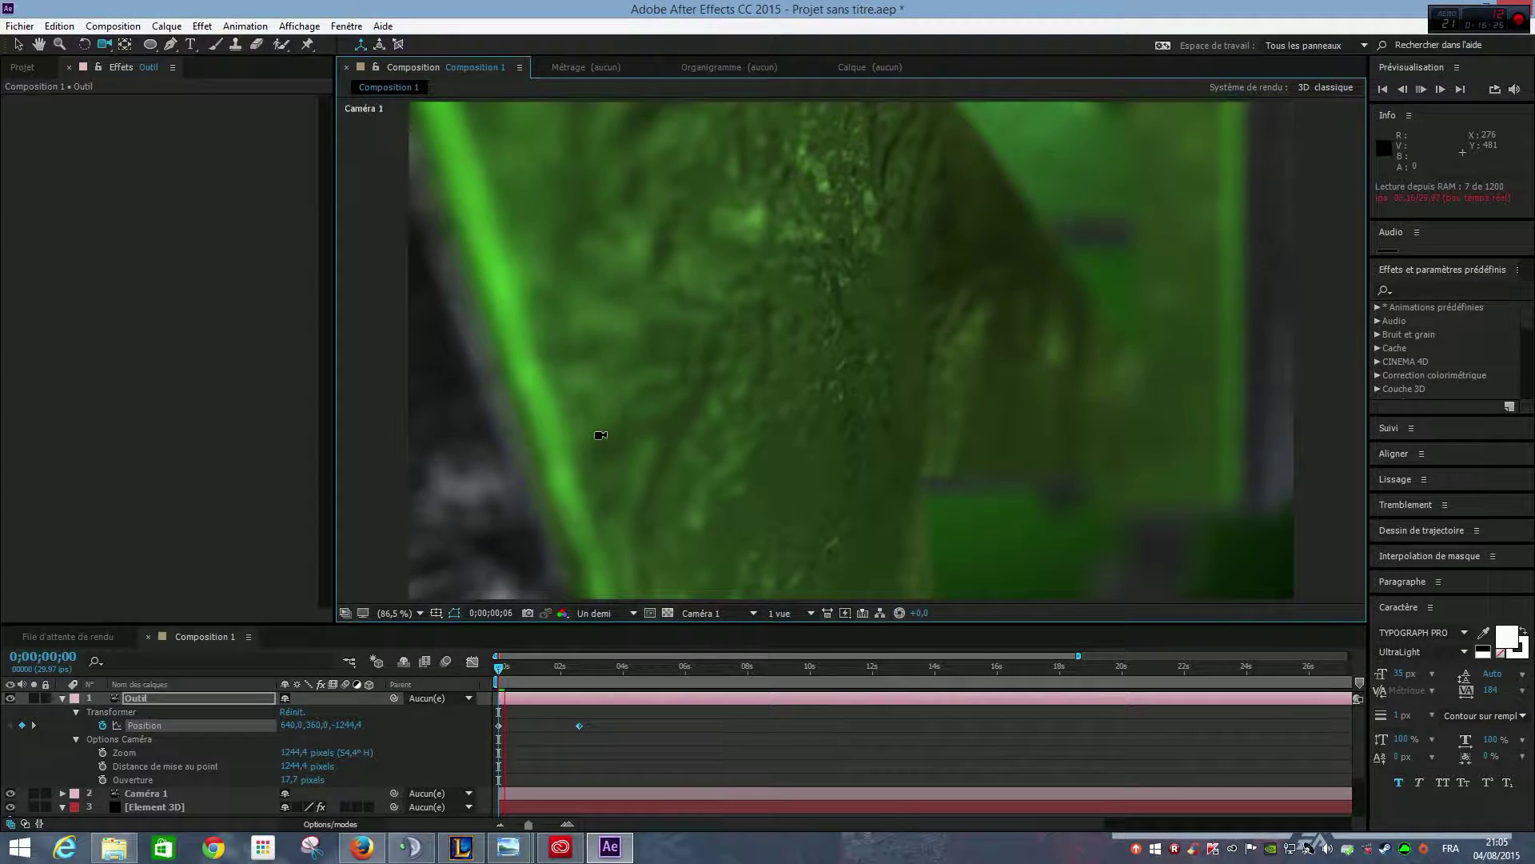
pyautogui.click(573, 745)
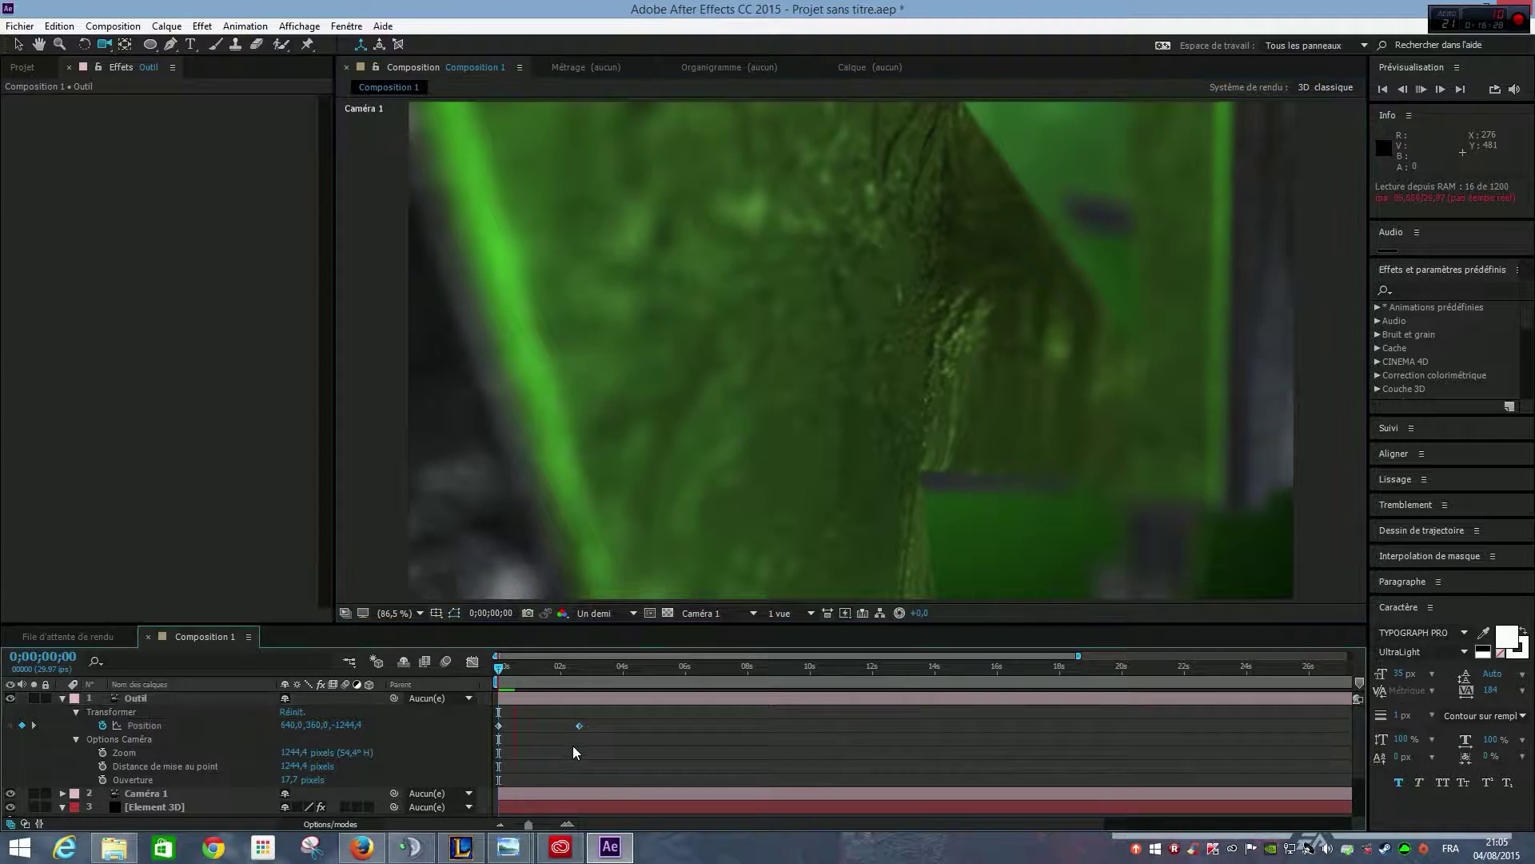
pyautogui.press('space')
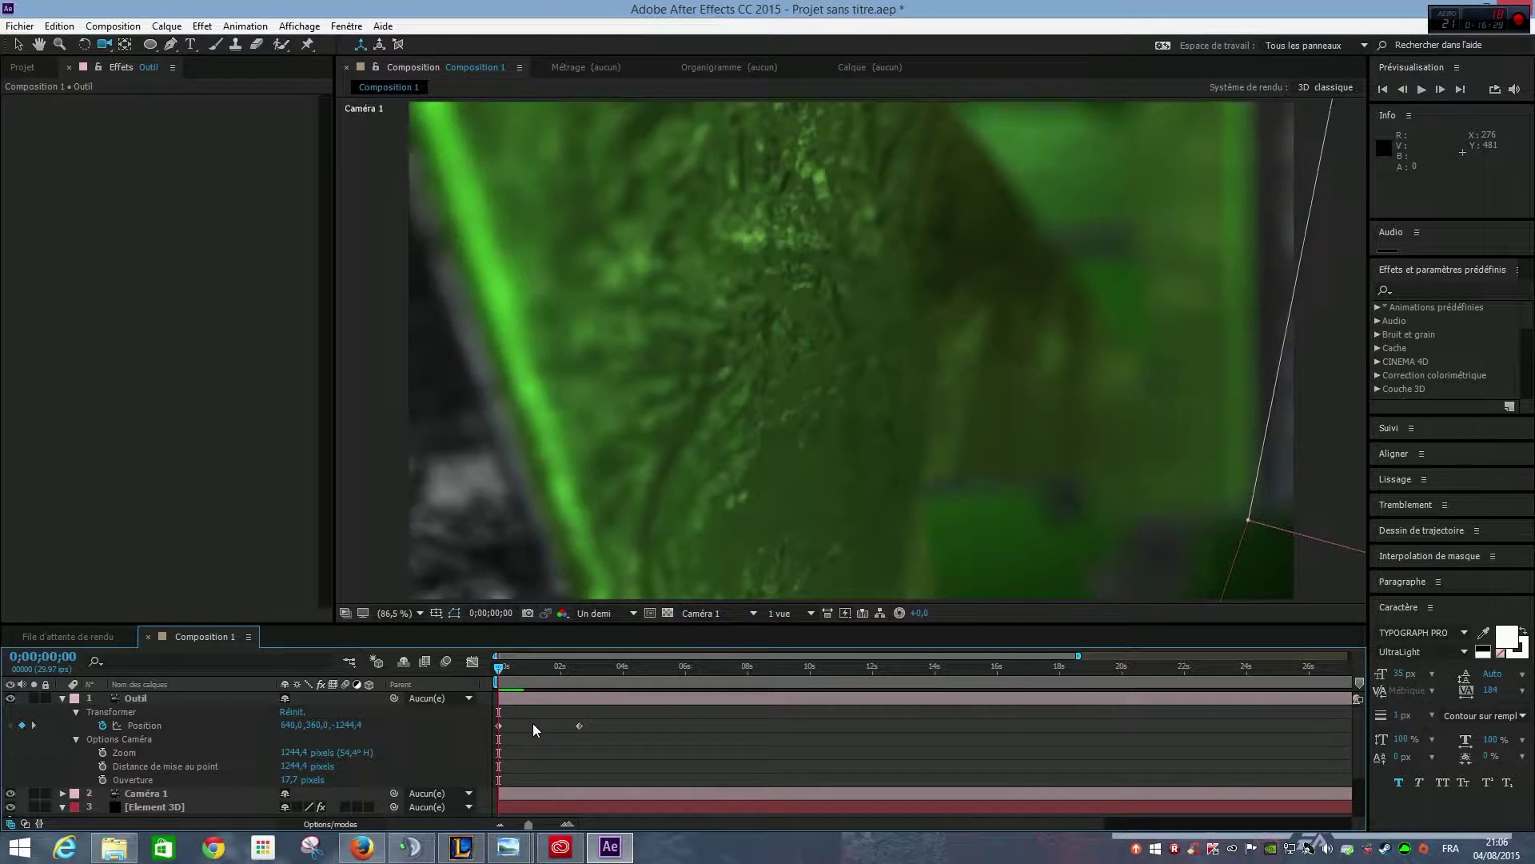
# Step: Delete the Outil layer's Position keyframe at 0;00;02;18
pyautogui.moveTo(510, 667); pyautogui.dragTo(566, 670)
pyautogui.click(579, 726)
pyautogui.press('Delete')
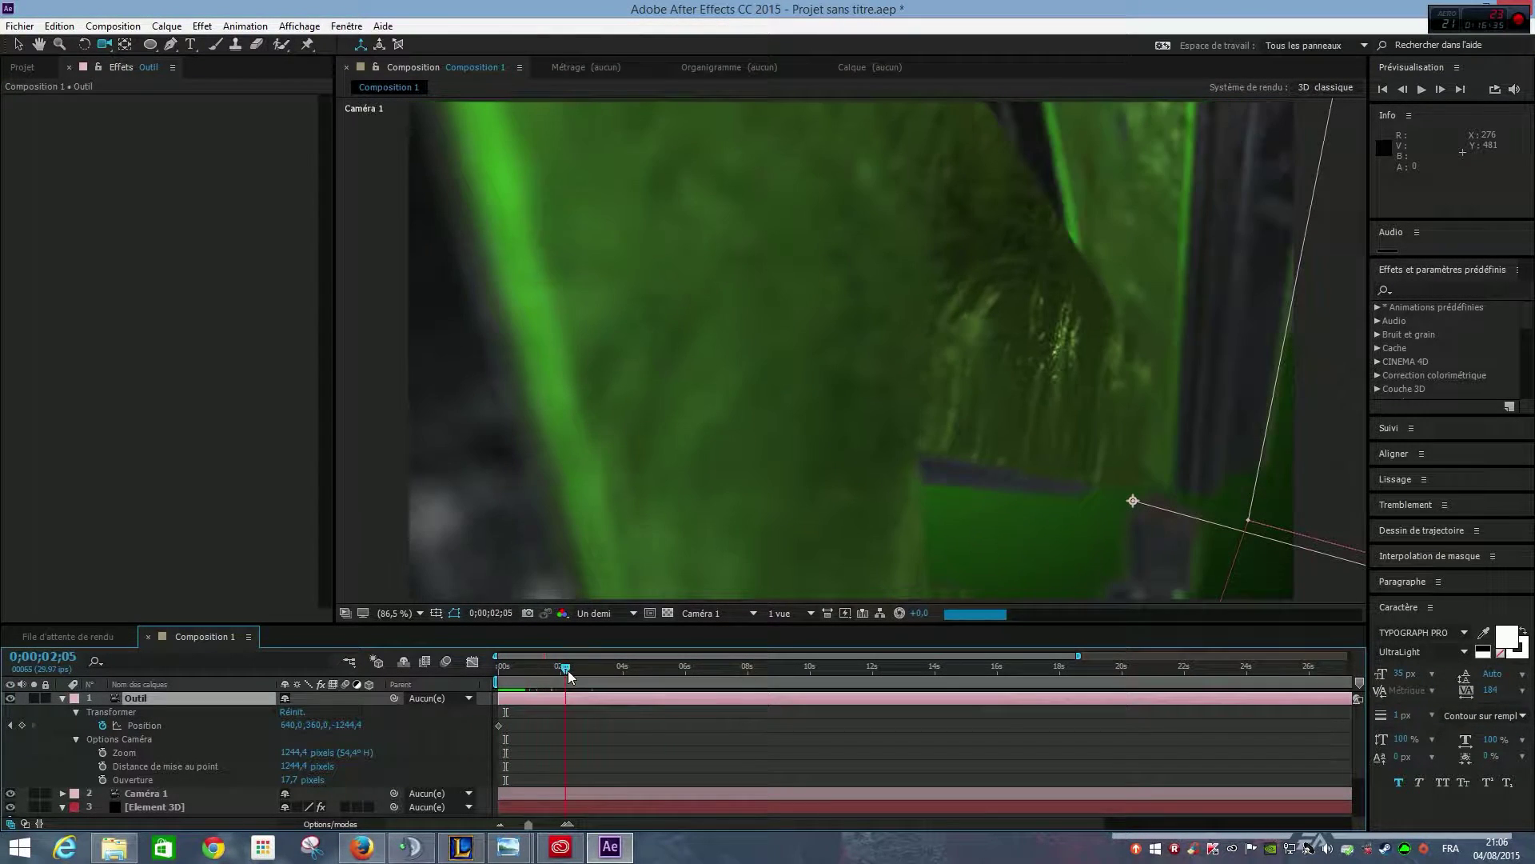
# Step: At 0;00;02;05, orbit the camera around the logo, preview the motion and add an Outil Position keyframe
pyautogui.click(189, 727)
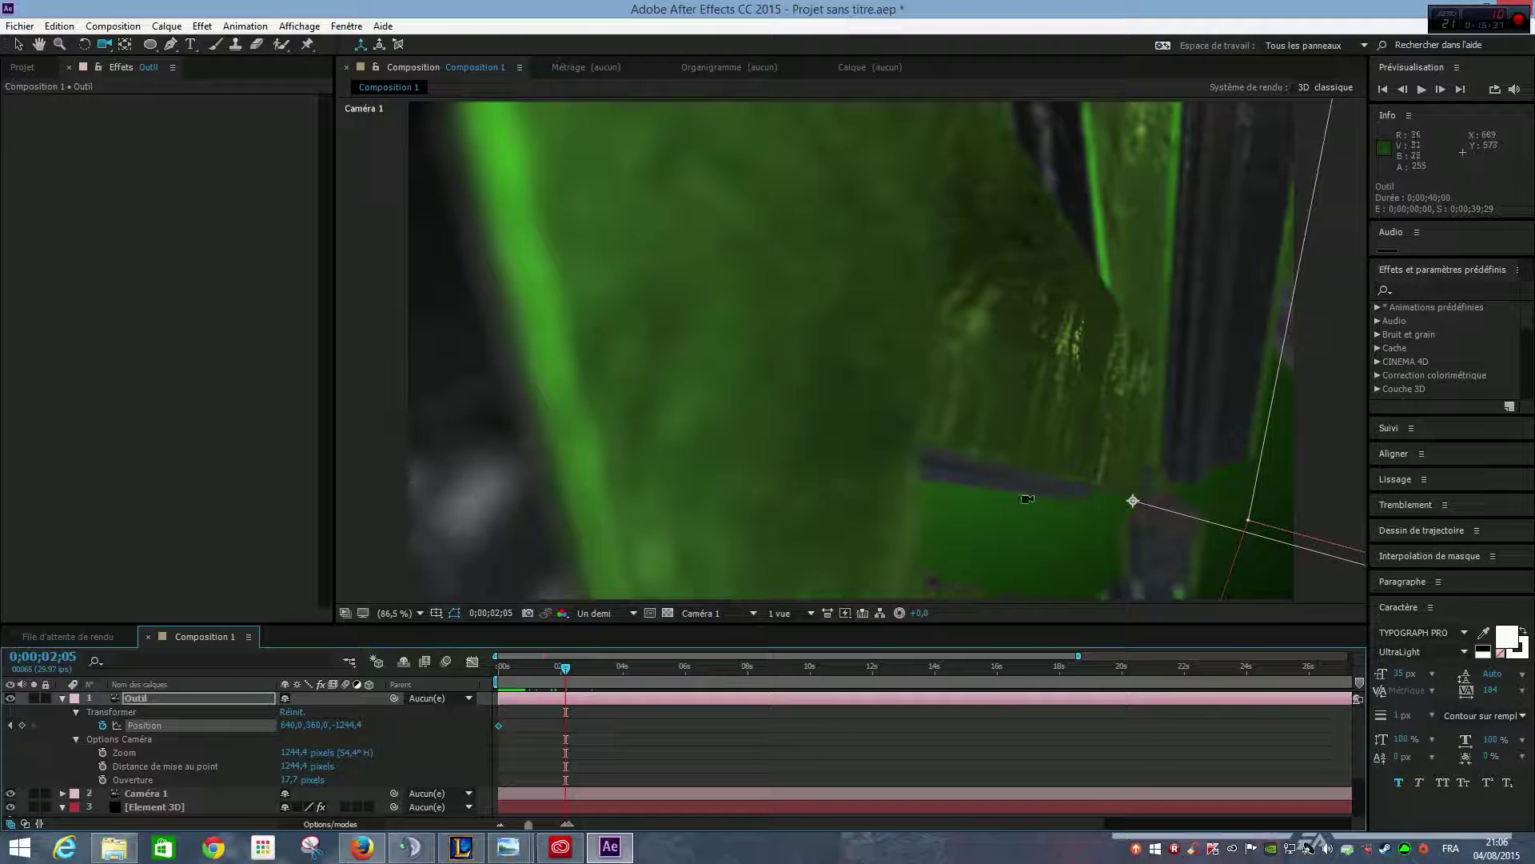
pyautogui.moveTo(1028, 499); pyautogui.dragTo(998, 488)
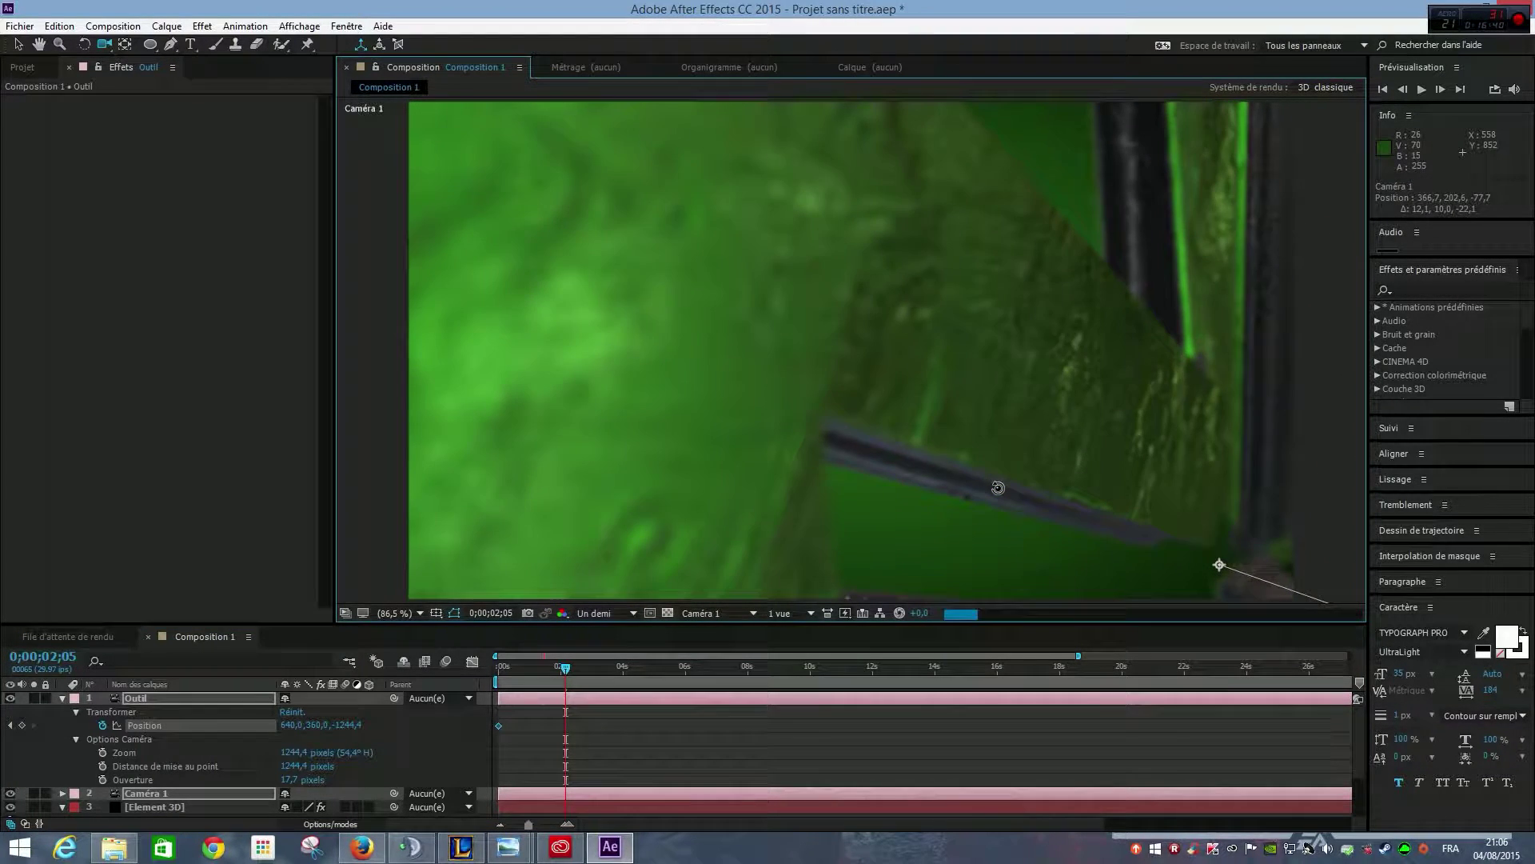
pyautogui.press('space')
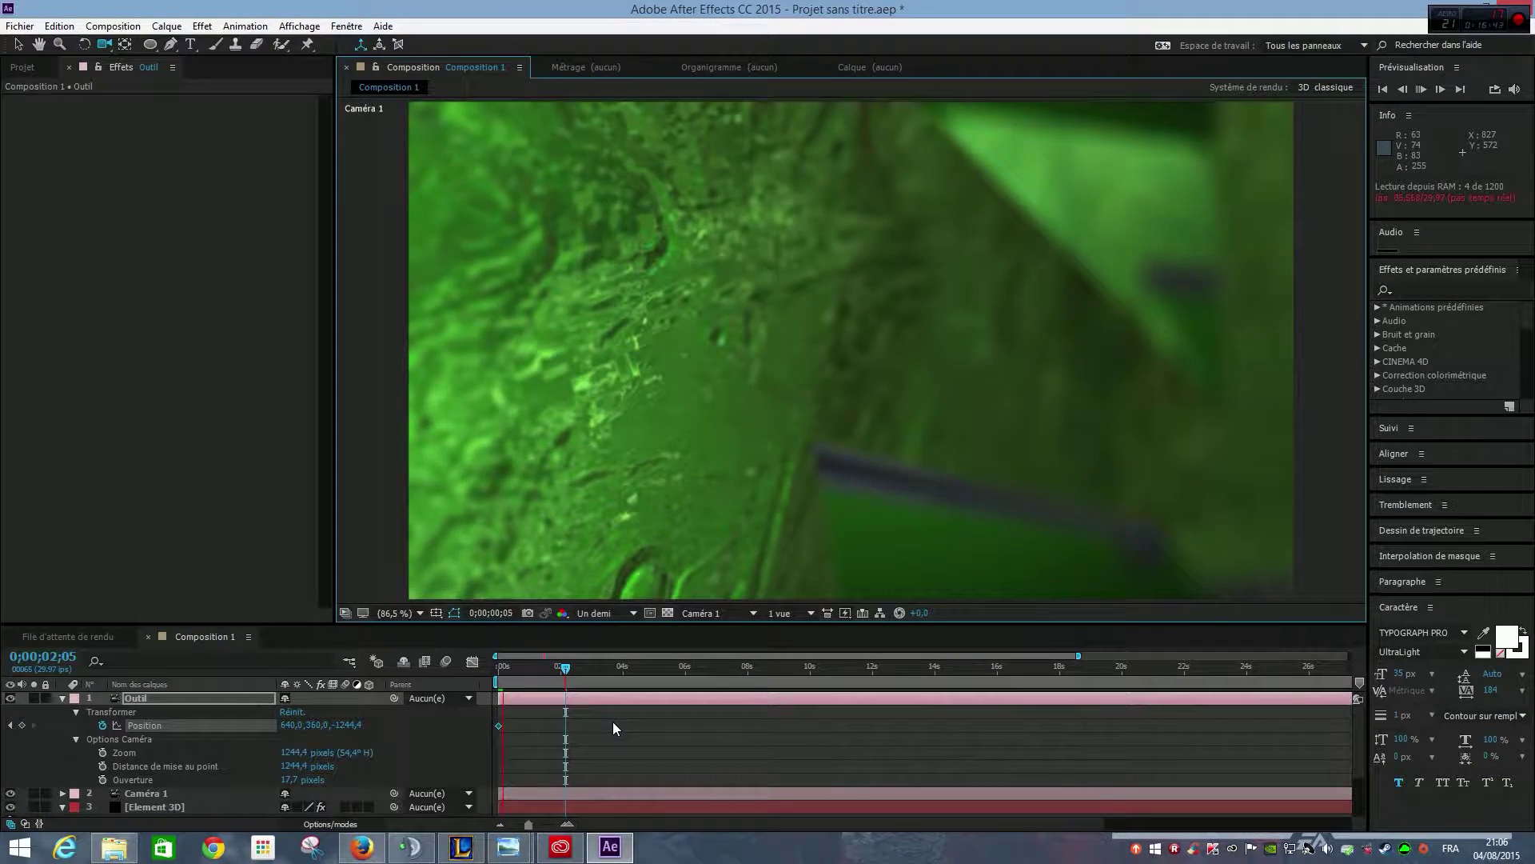
pyautogui.press('space')
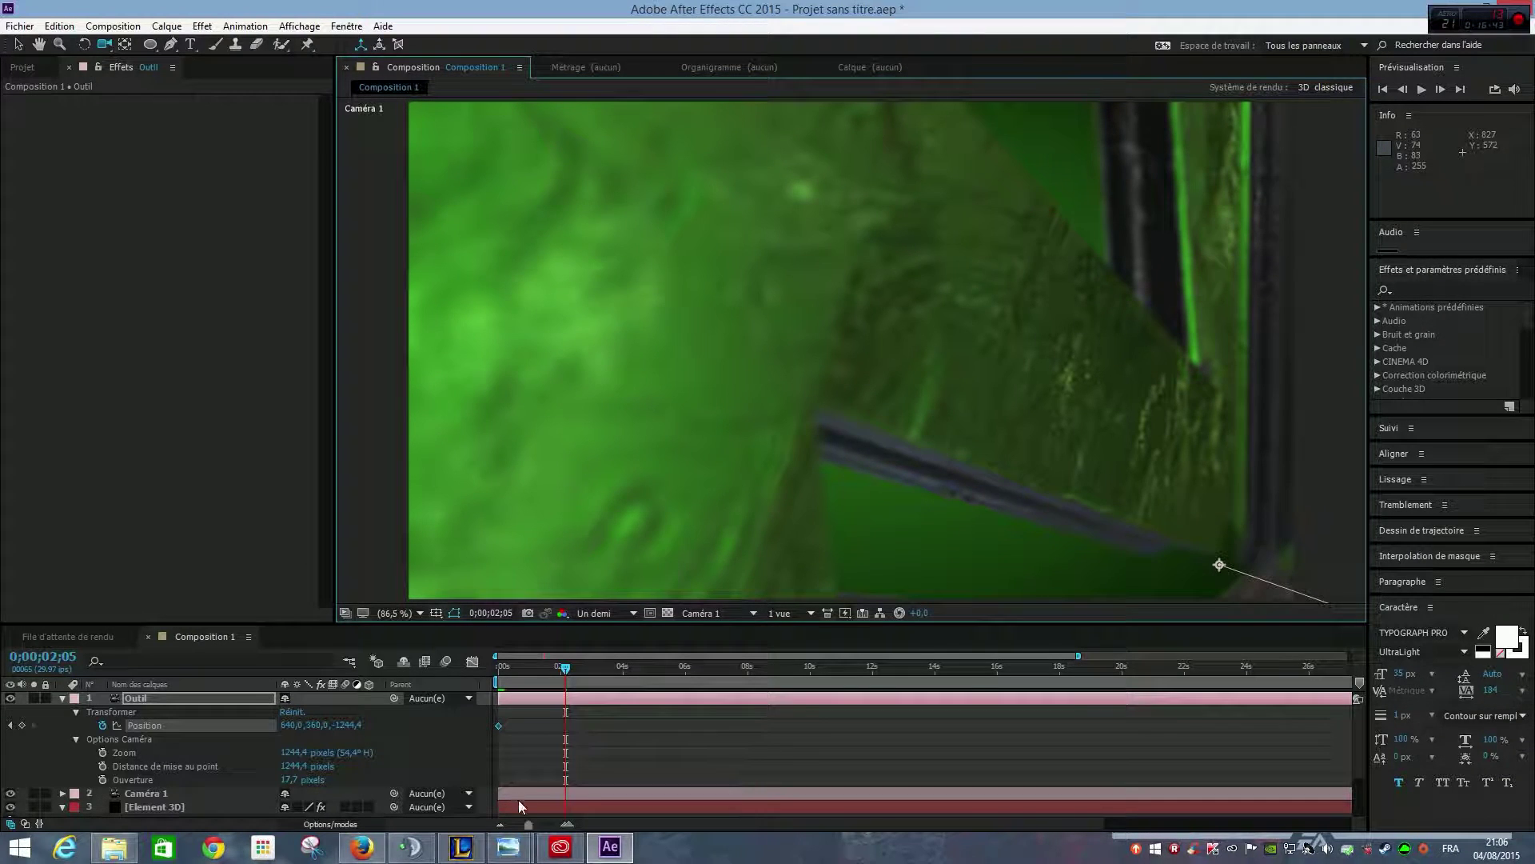
pyautogui.click(21, 725)
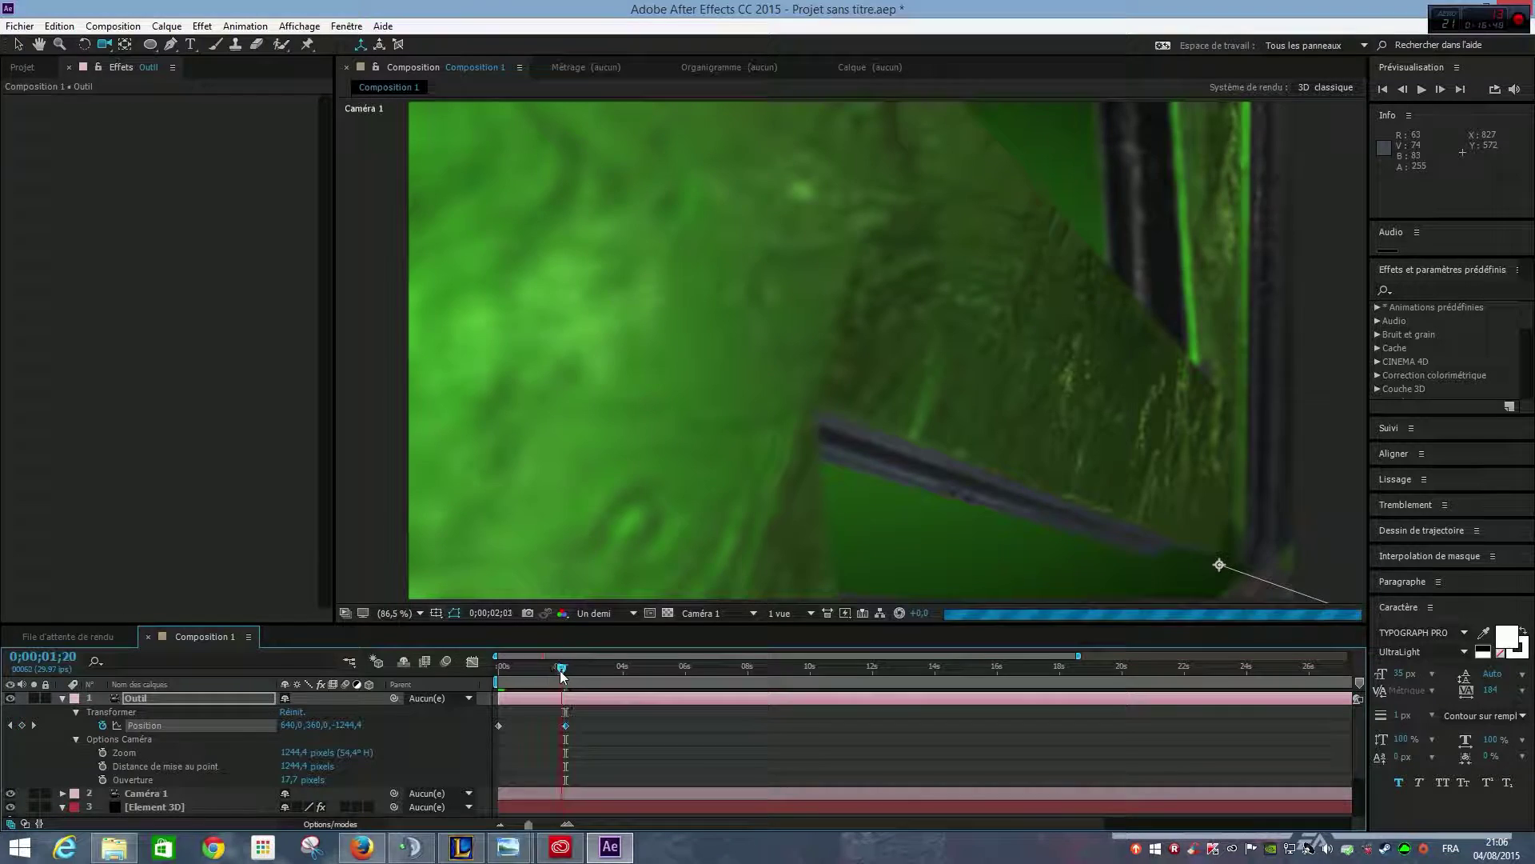
# Step: Orbit the camera back at 0;00;00;00 and reset the Outil layer's Position keyframe there
pyautogui.moveTo(560, 670); pyautogui.dragTo(503, 673)
pyautogui.moveTo(541, 550); pyautogui.dragTo(638, 511)
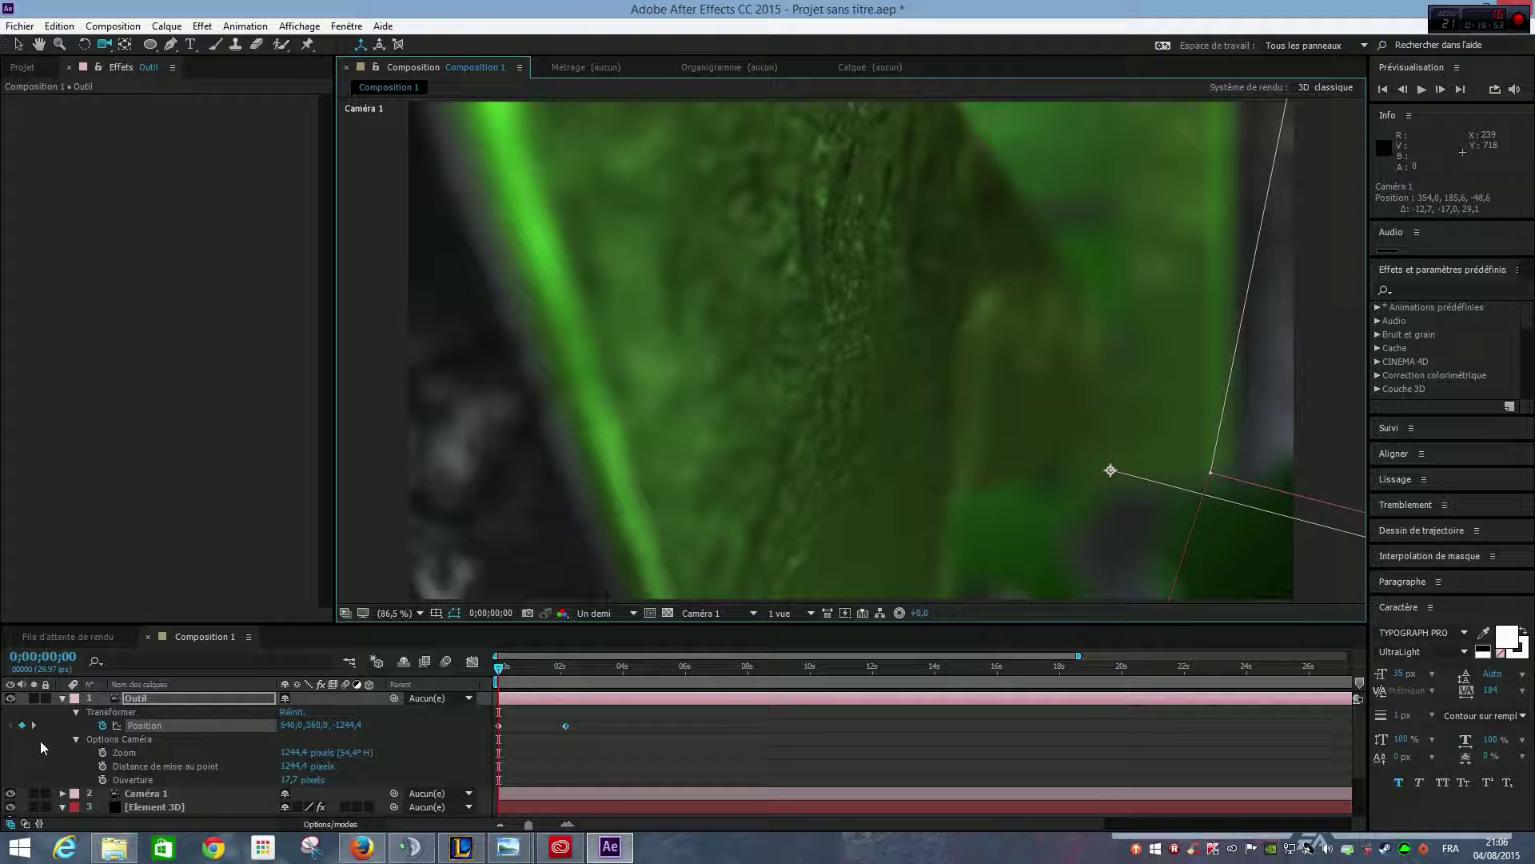
pyautogui.click(22, 725)
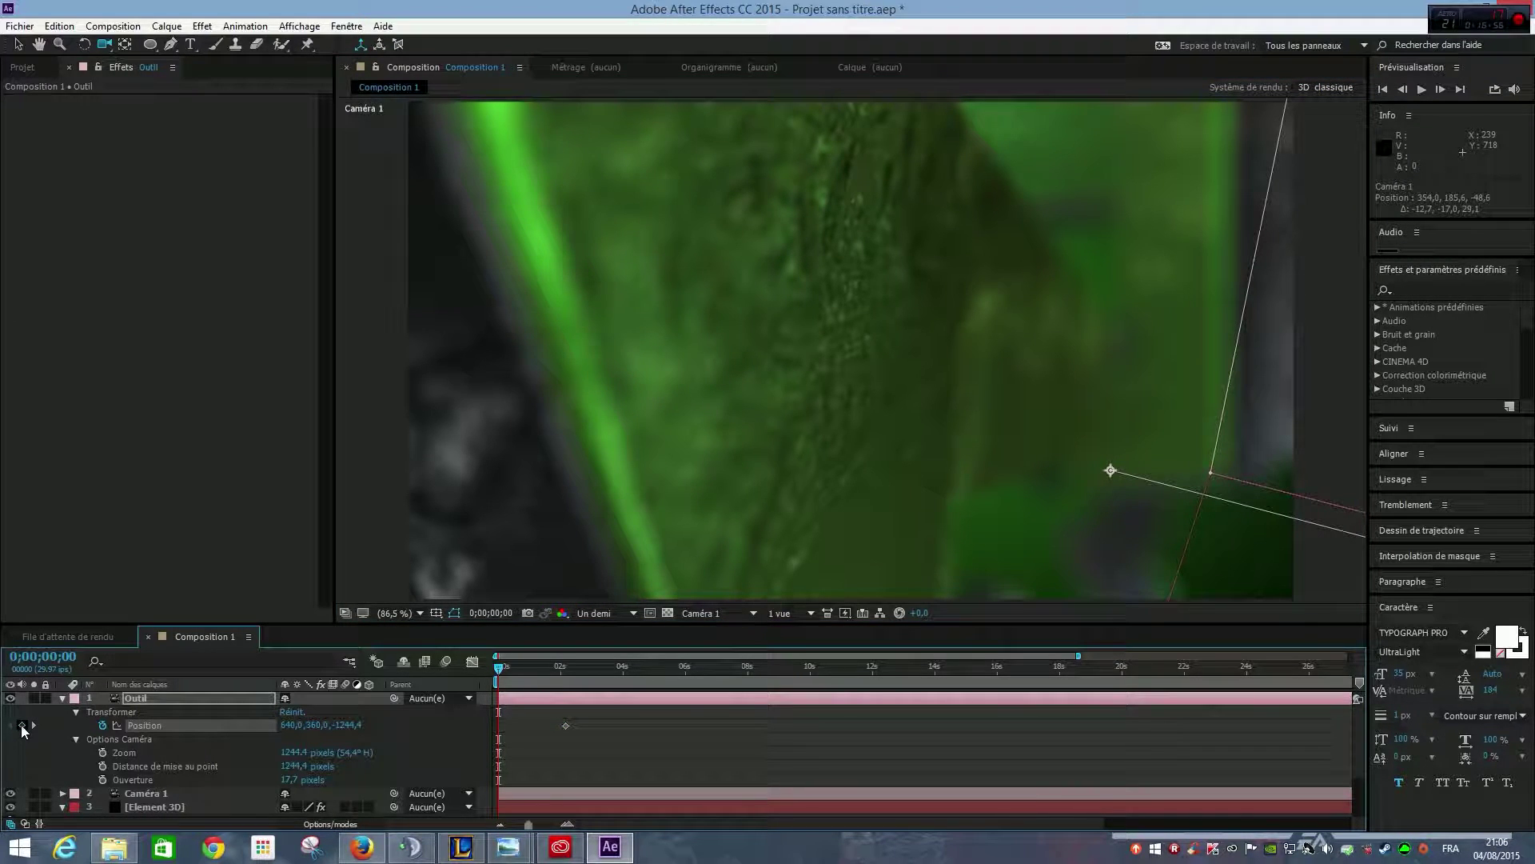
# Step: Inspect the coordinates of Outil's Position keyframe at 0;00;02;05 without changing them
pyautogui.moveTo(500, 665); pyautogui.dragTo(562, 669)
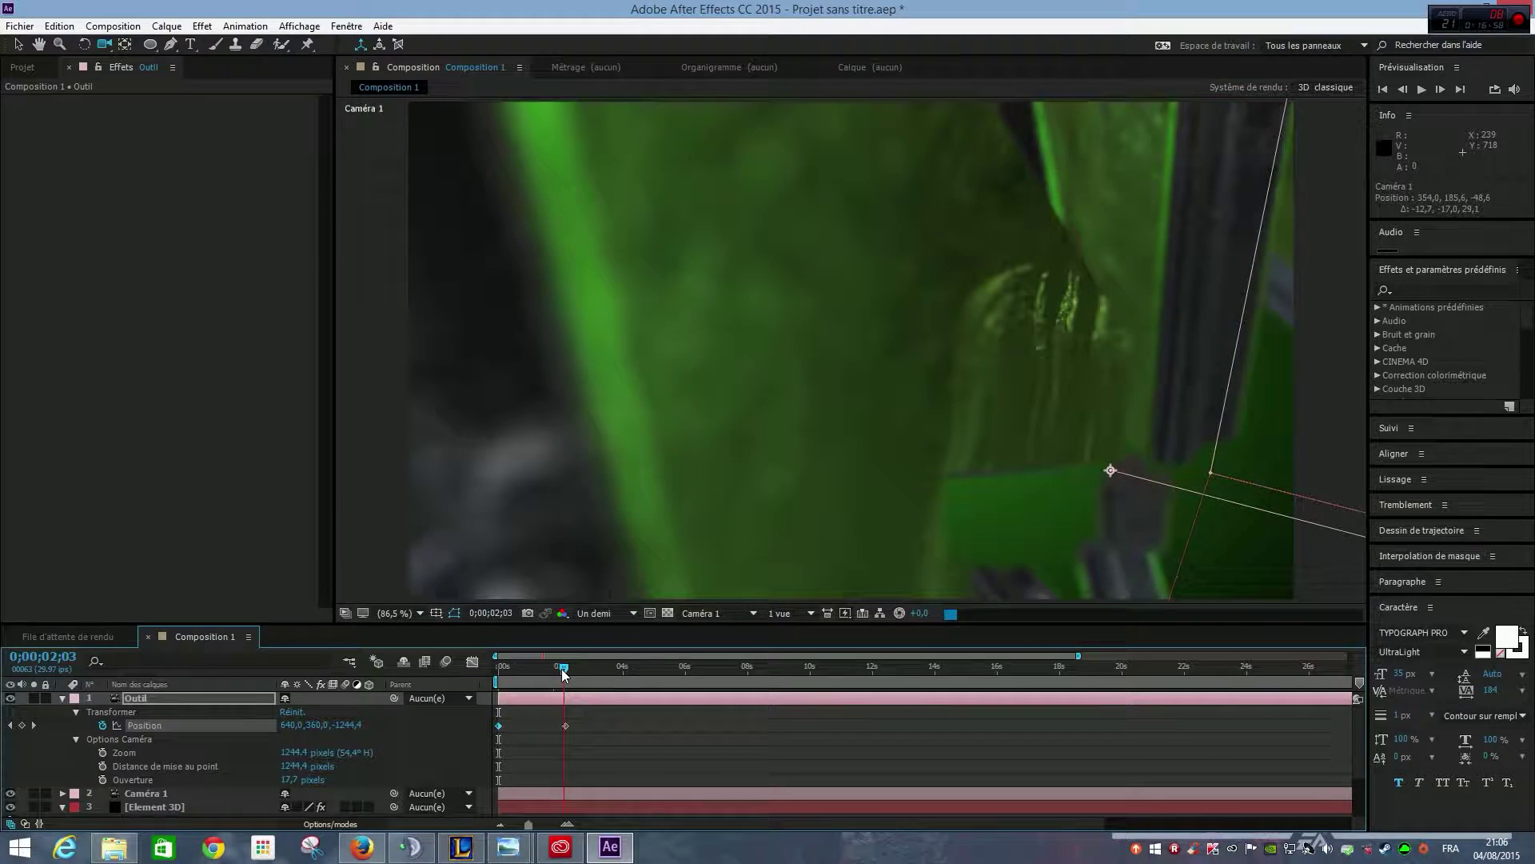
pyautogui.click(523, 737)
pyautogui.click(565, 726)
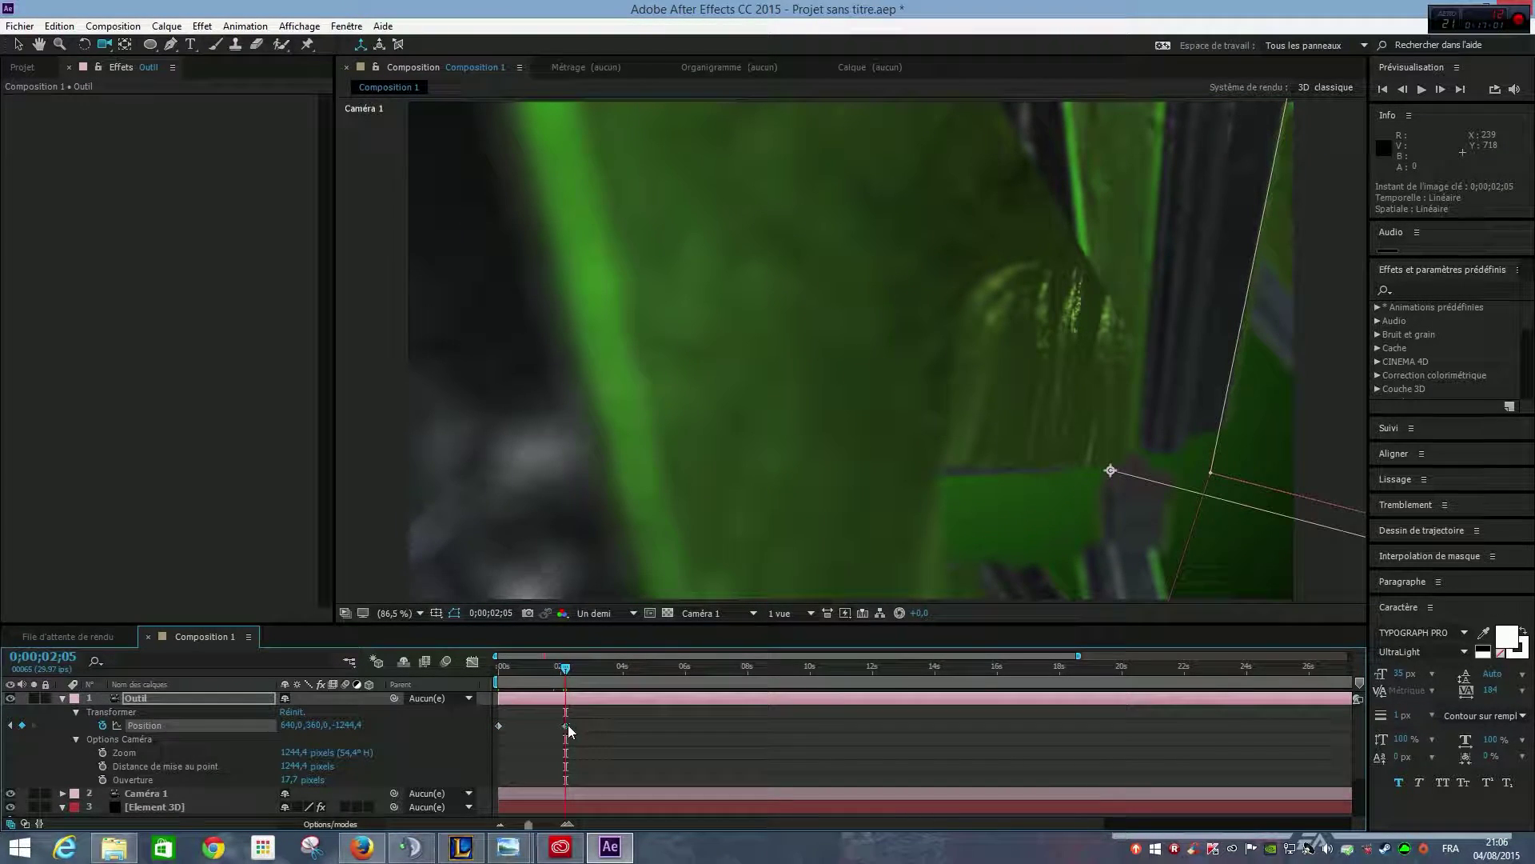
pyautogui.doubleClick(568, 724)
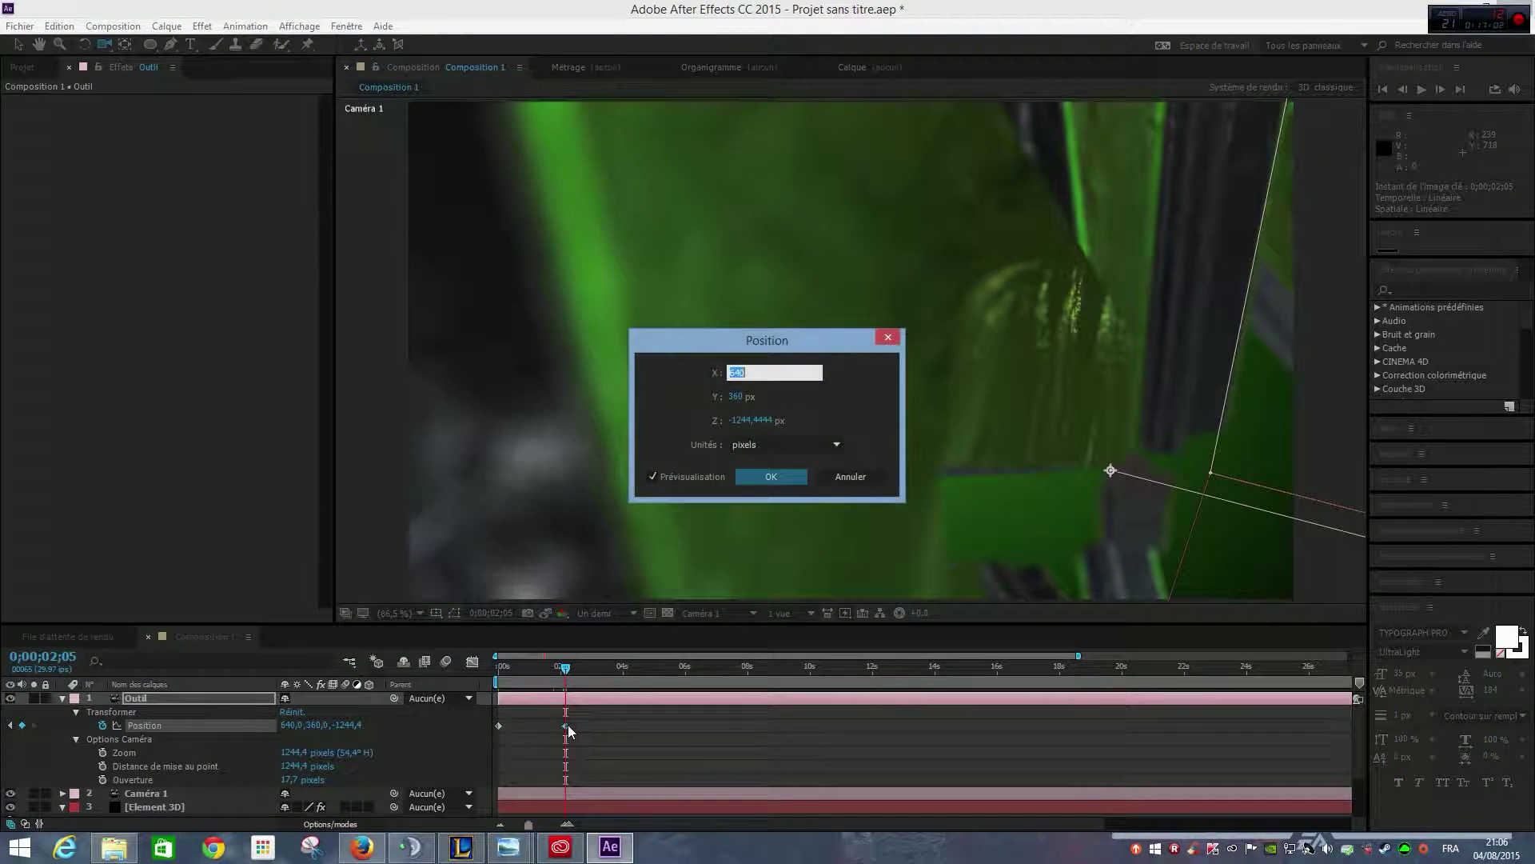
pyautogui.click(855, 481)
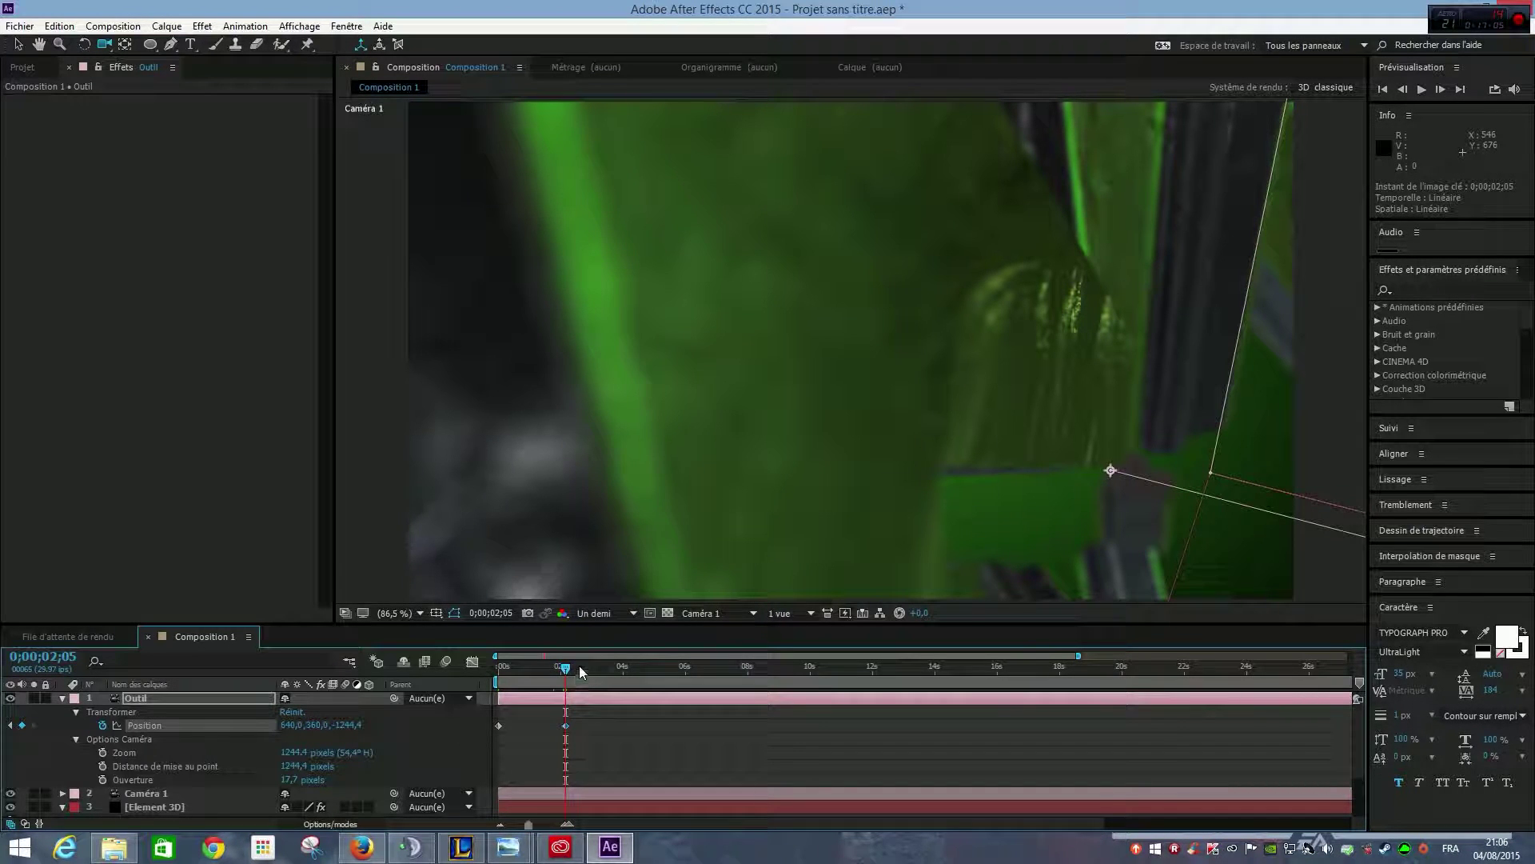
# Step: Orbit the camera again at the 0;00;02;05 keyframe and preview the animation
pyautogui.moveTo(885, 463); pyautogui.dragTo(864, 452)
pyautogui.press('space')
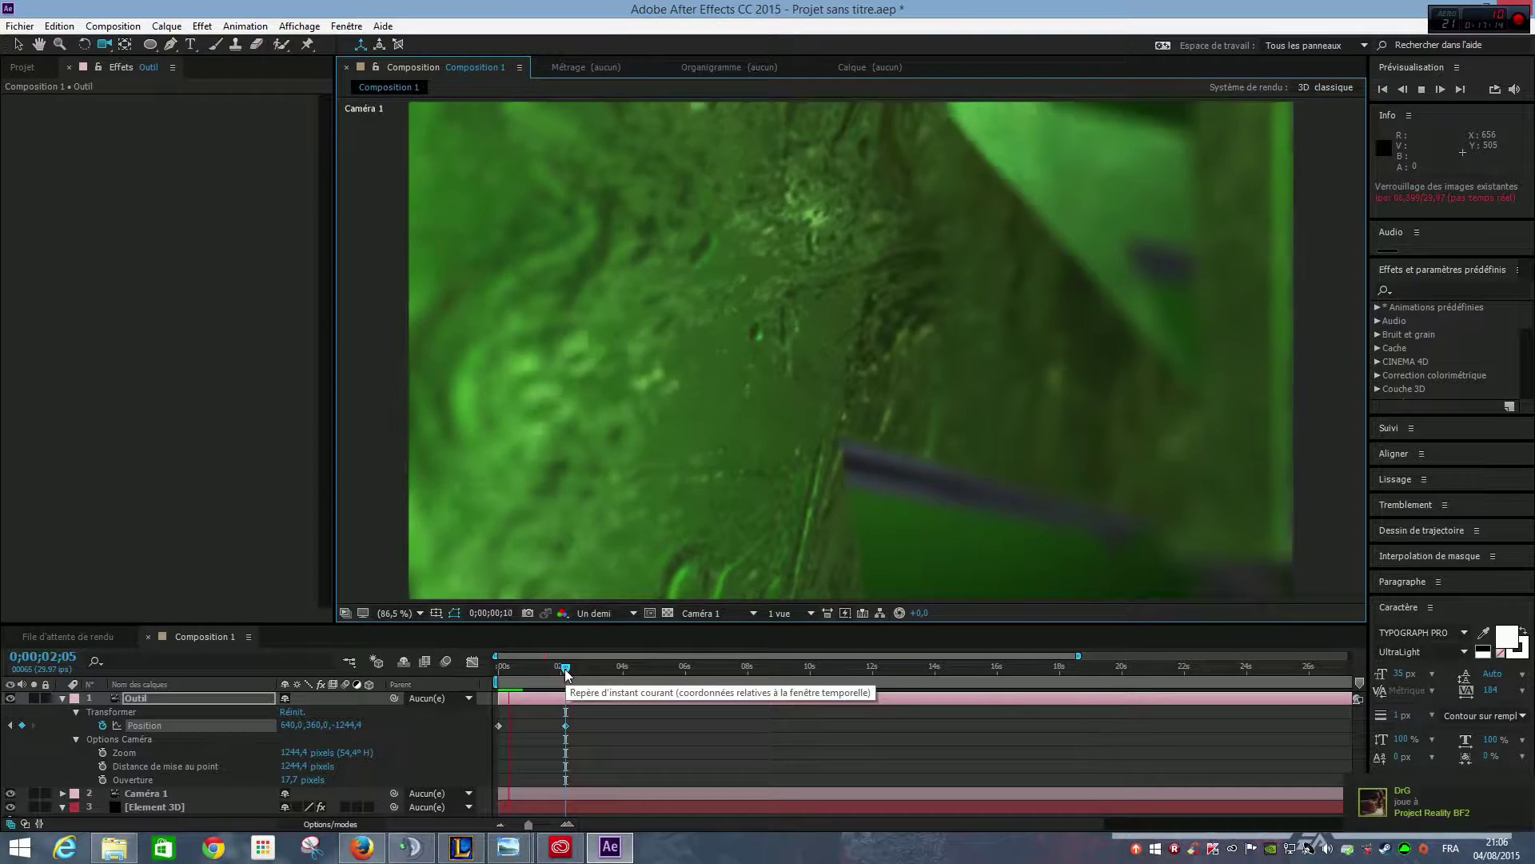
pyautogui.press('space')
# Step: Select both Position keyframes of the Outil layer and copy them
pyautogui.click(144, 726)
pyautogui.click(165, 753)
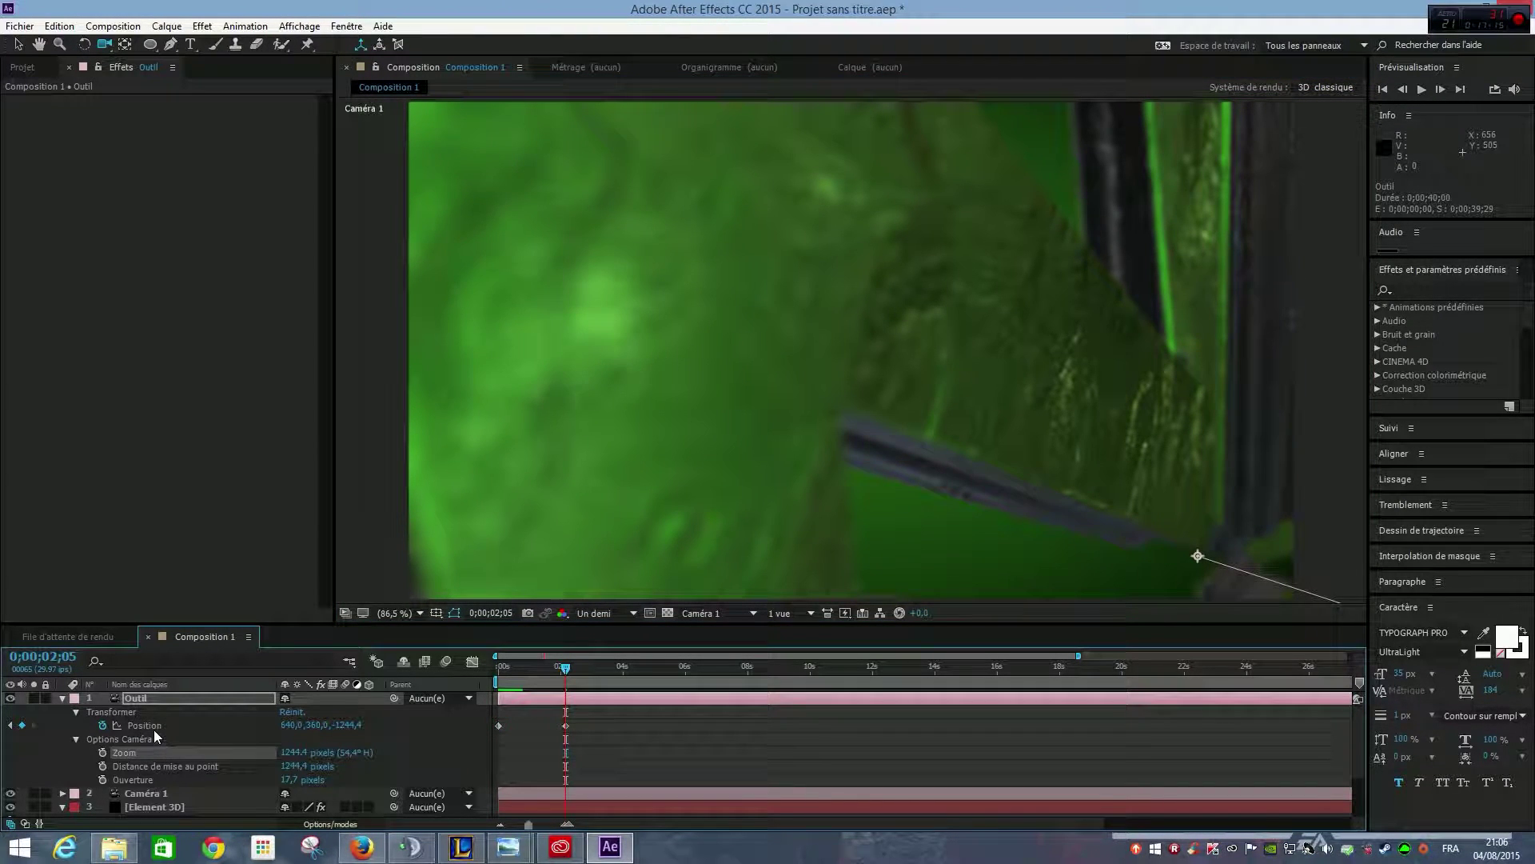
pyautogui.click(153, 728)
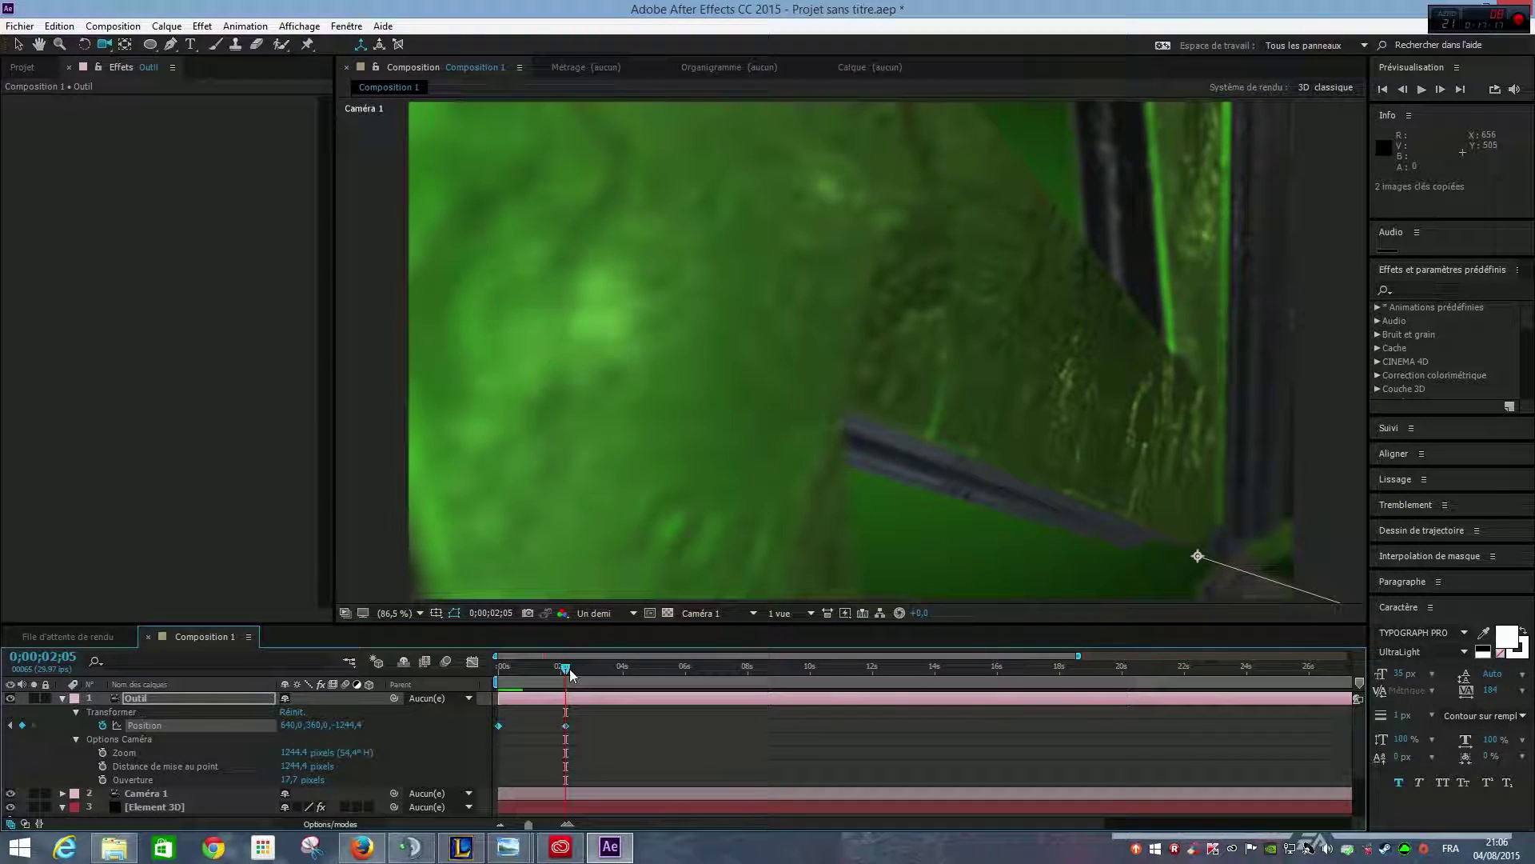
# Step: Go back to 0;00;00;00 and undo the Position keyframes on the Outil layer
pyautogui.click(601, 760)
pyautogui.moveTo(565, 668); pyautogui.dragTo(495, 673)
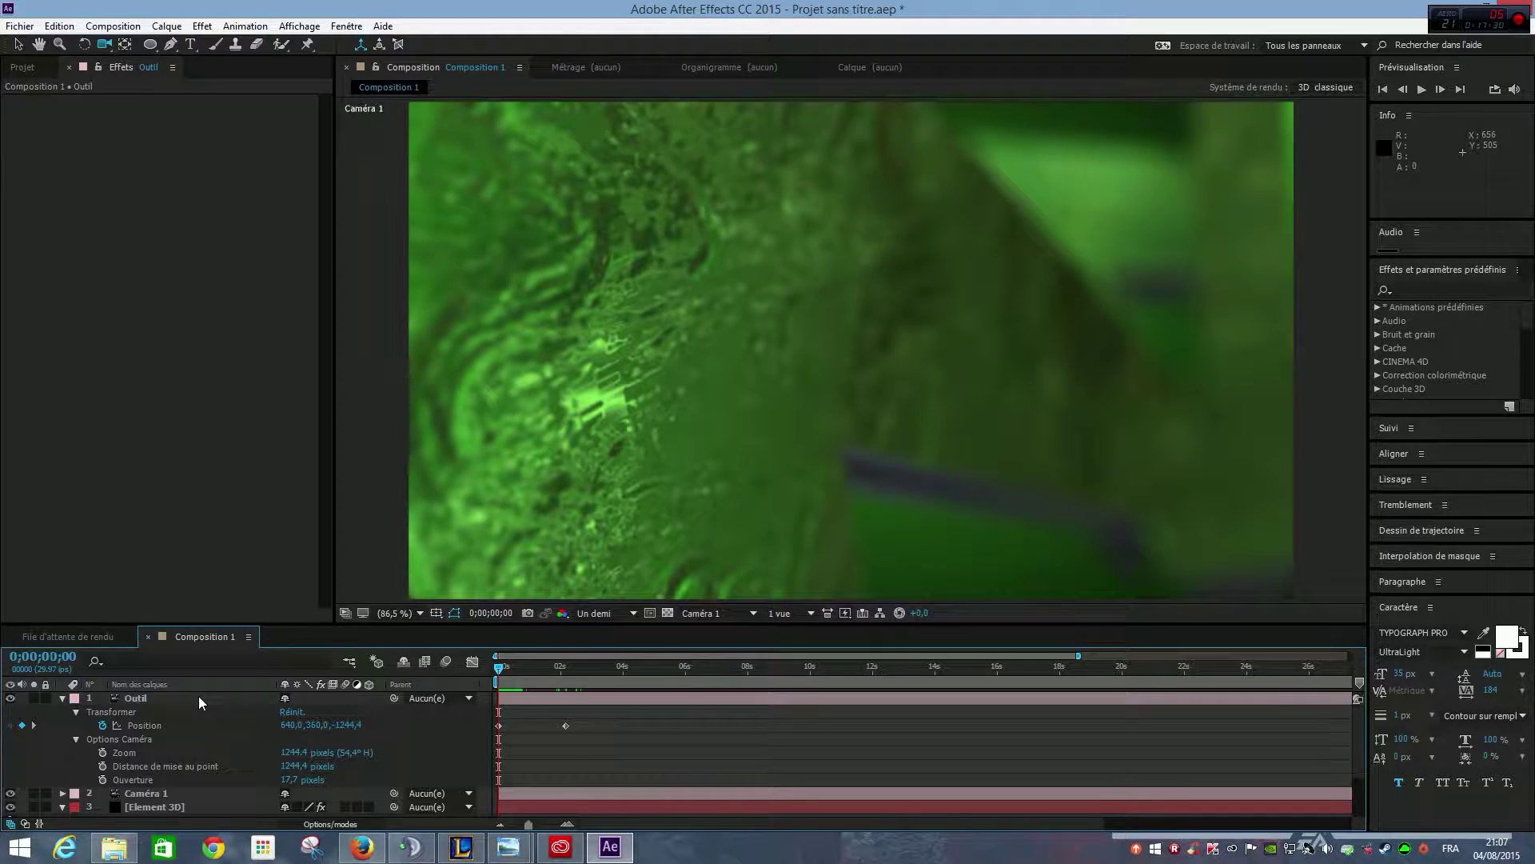
pyautogui.press('k')
pyautogui.hotkey('ctrl', 'z')
pyautogui.hotkey('ctrl', 'z')
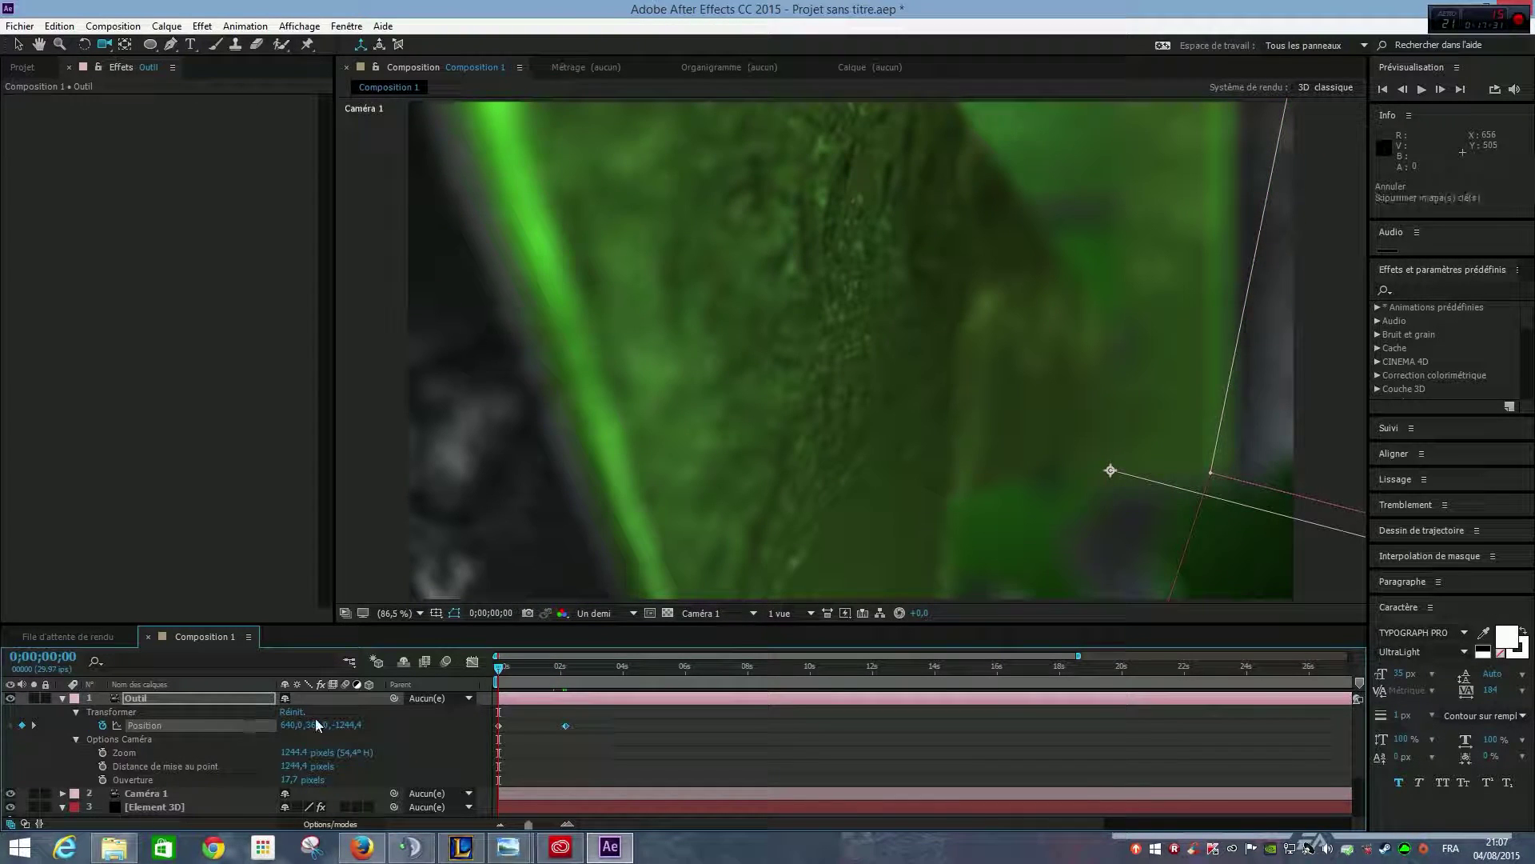
pyautogui.click(513, 728)
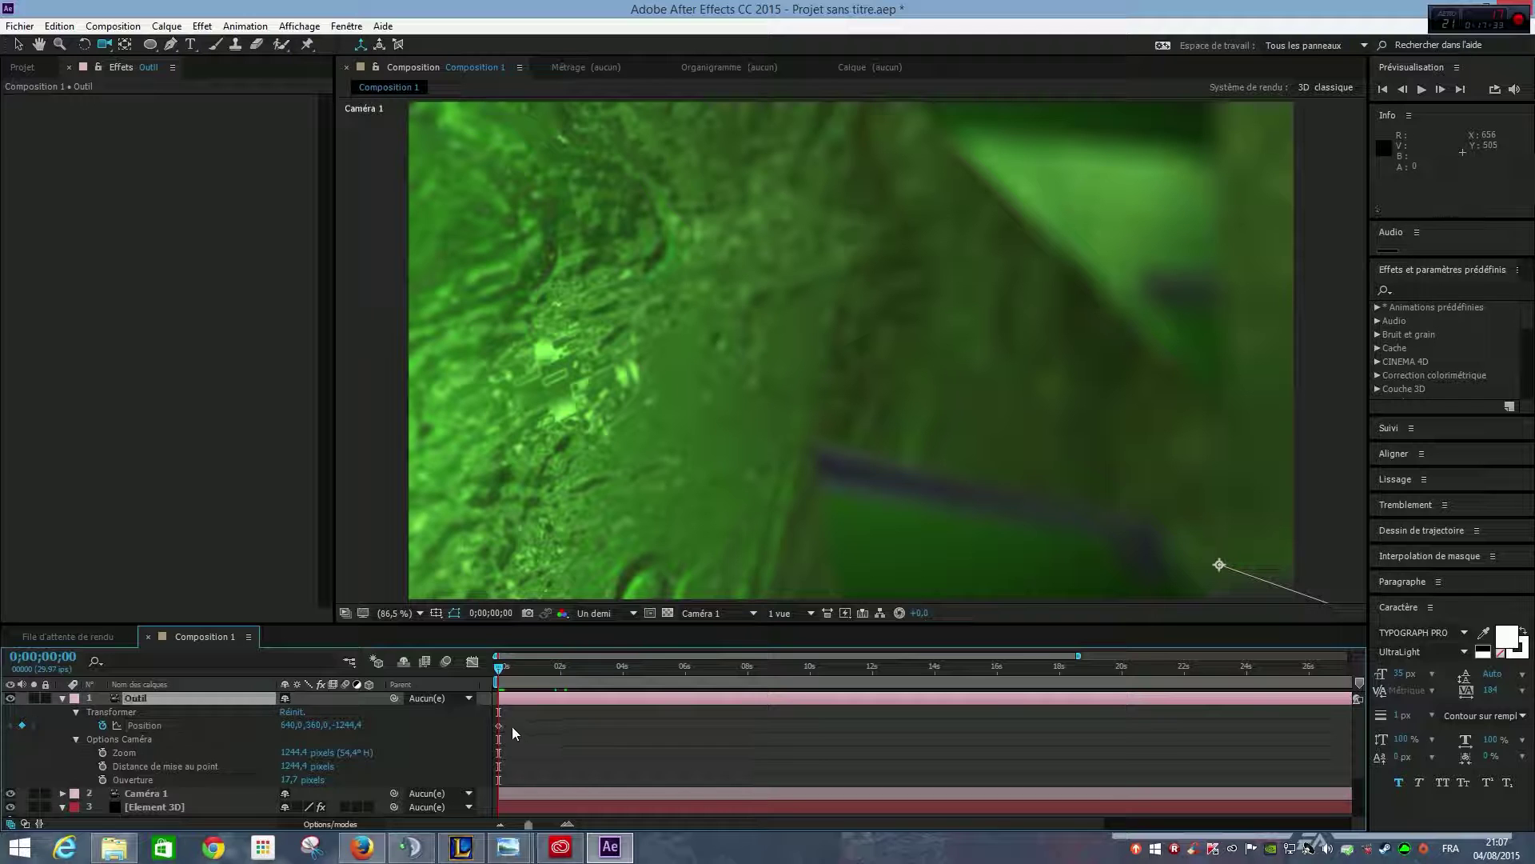
# Step: Keyframe Caméra 1's Position at 0;00;00;00 and 0;00;02;18, orbiting the camera at each time, and preview the animation
pyautogui.click(155, 793)
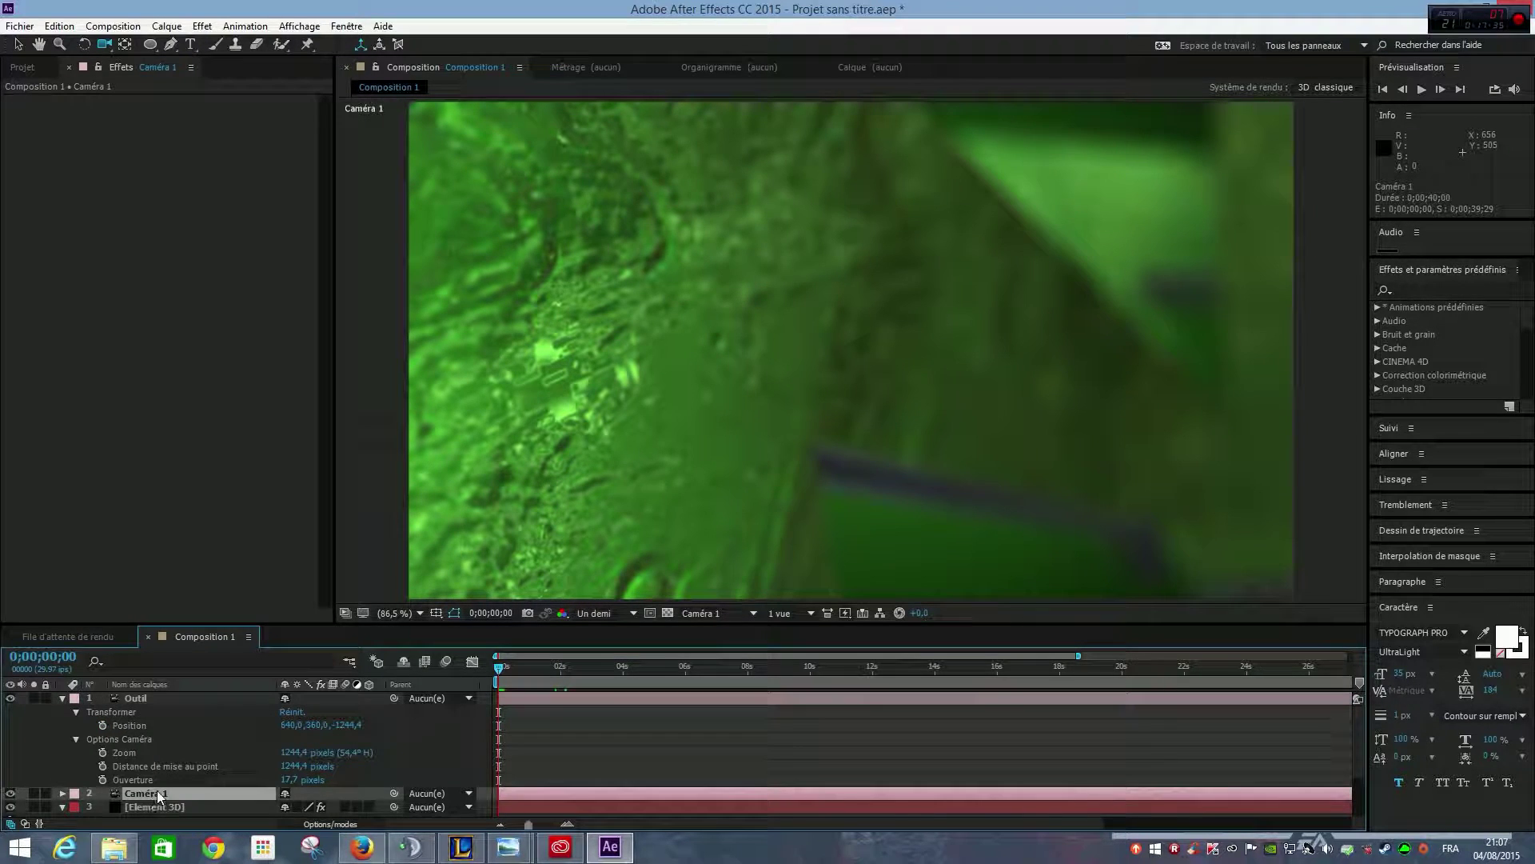
pyautogui.press('p')
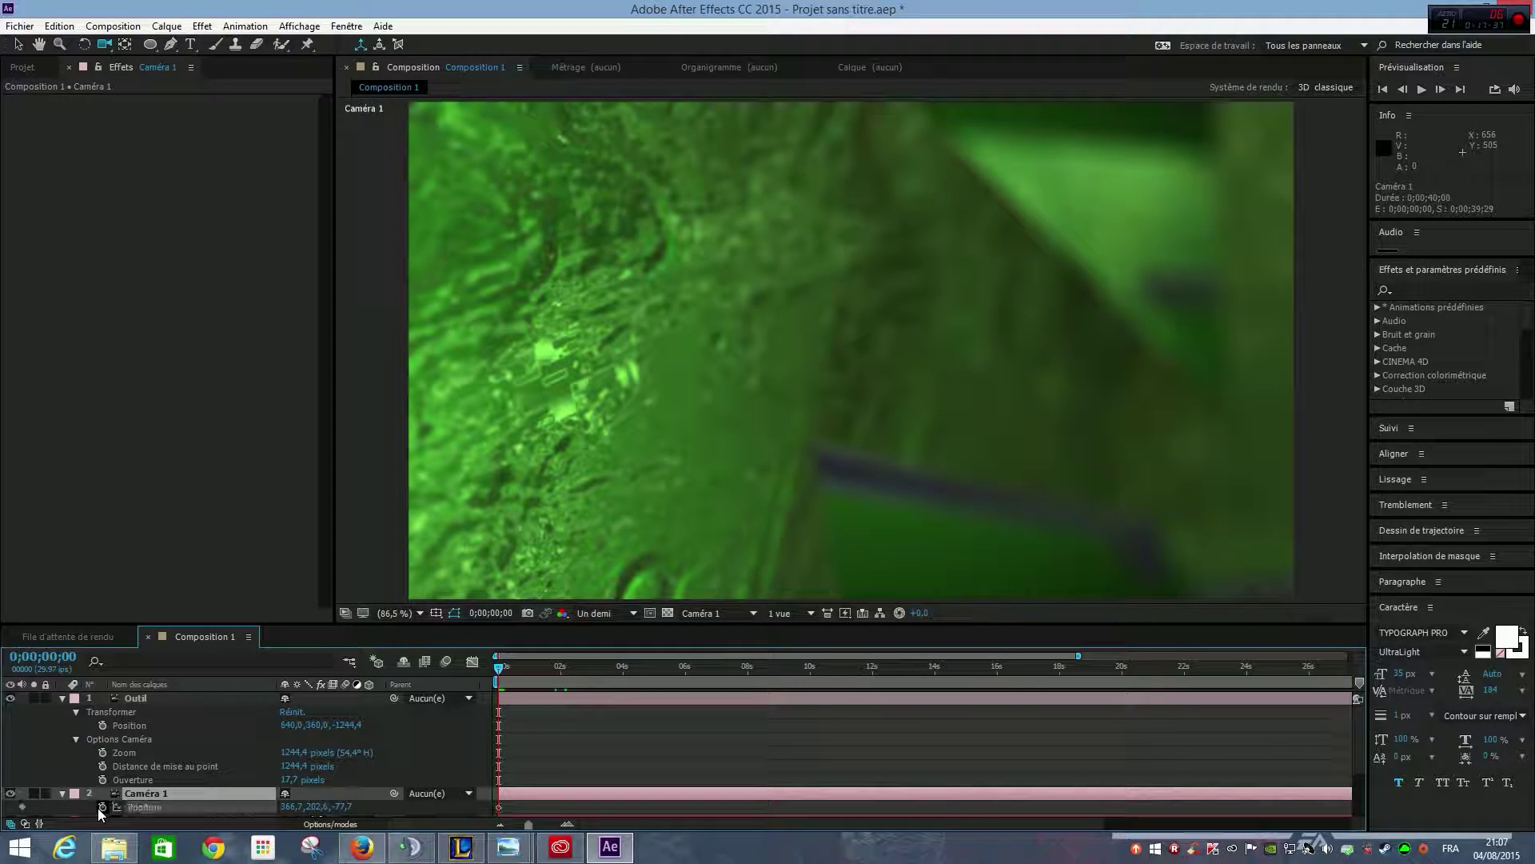
pyautogui.moveTo(759, 431)
pyautogui.mouseDown()
pyautogui.moveTo(743, 429)
pyautogui.moveTo(761, 437)
pyautogui.mouseUp()
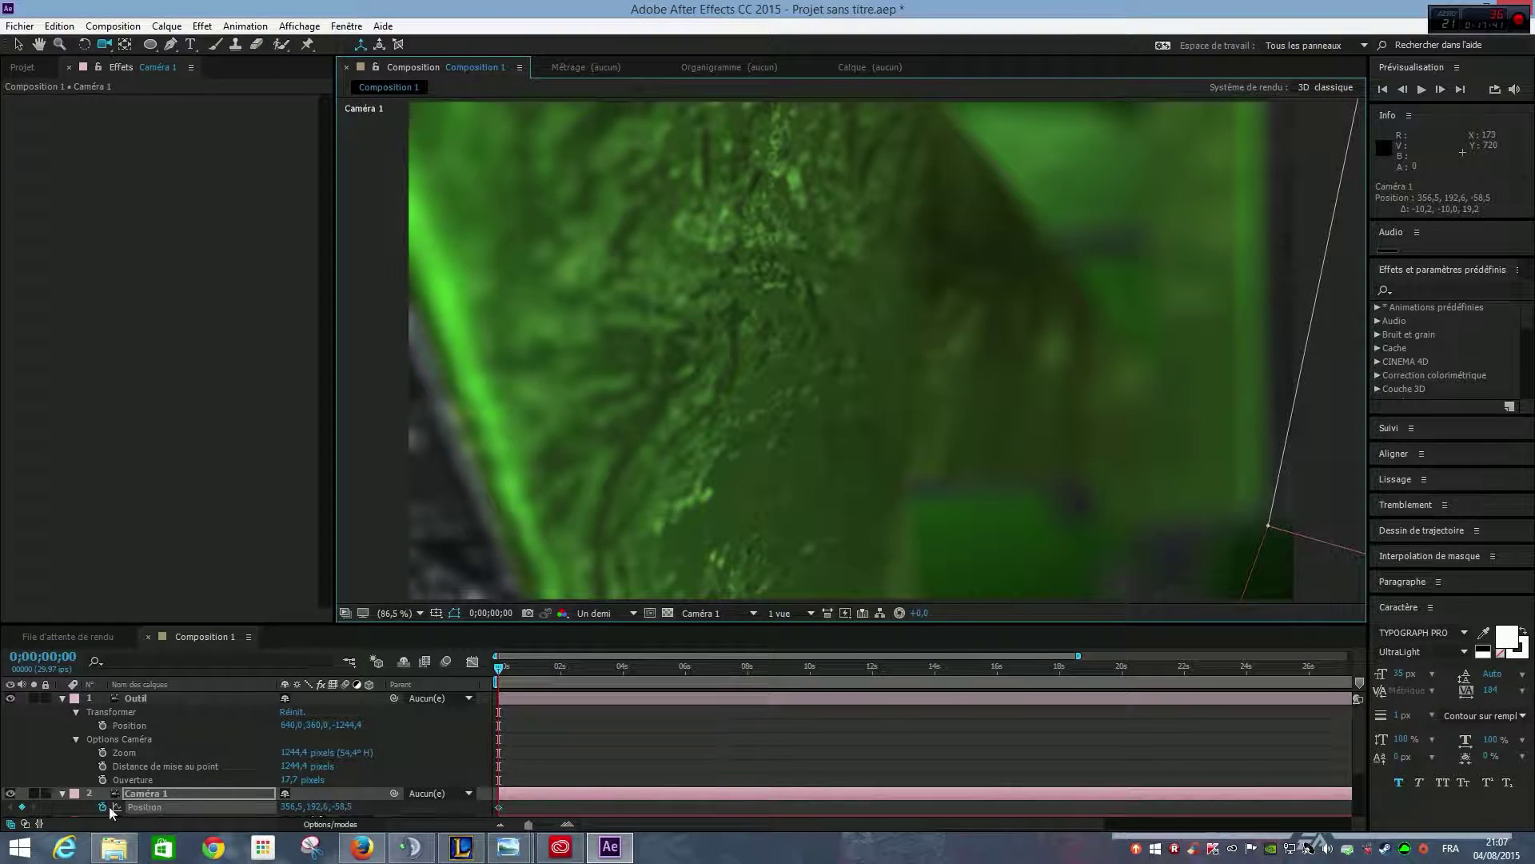
pyautogui.moveTo(512, 663); pyautogui.dragTo(579, 664)
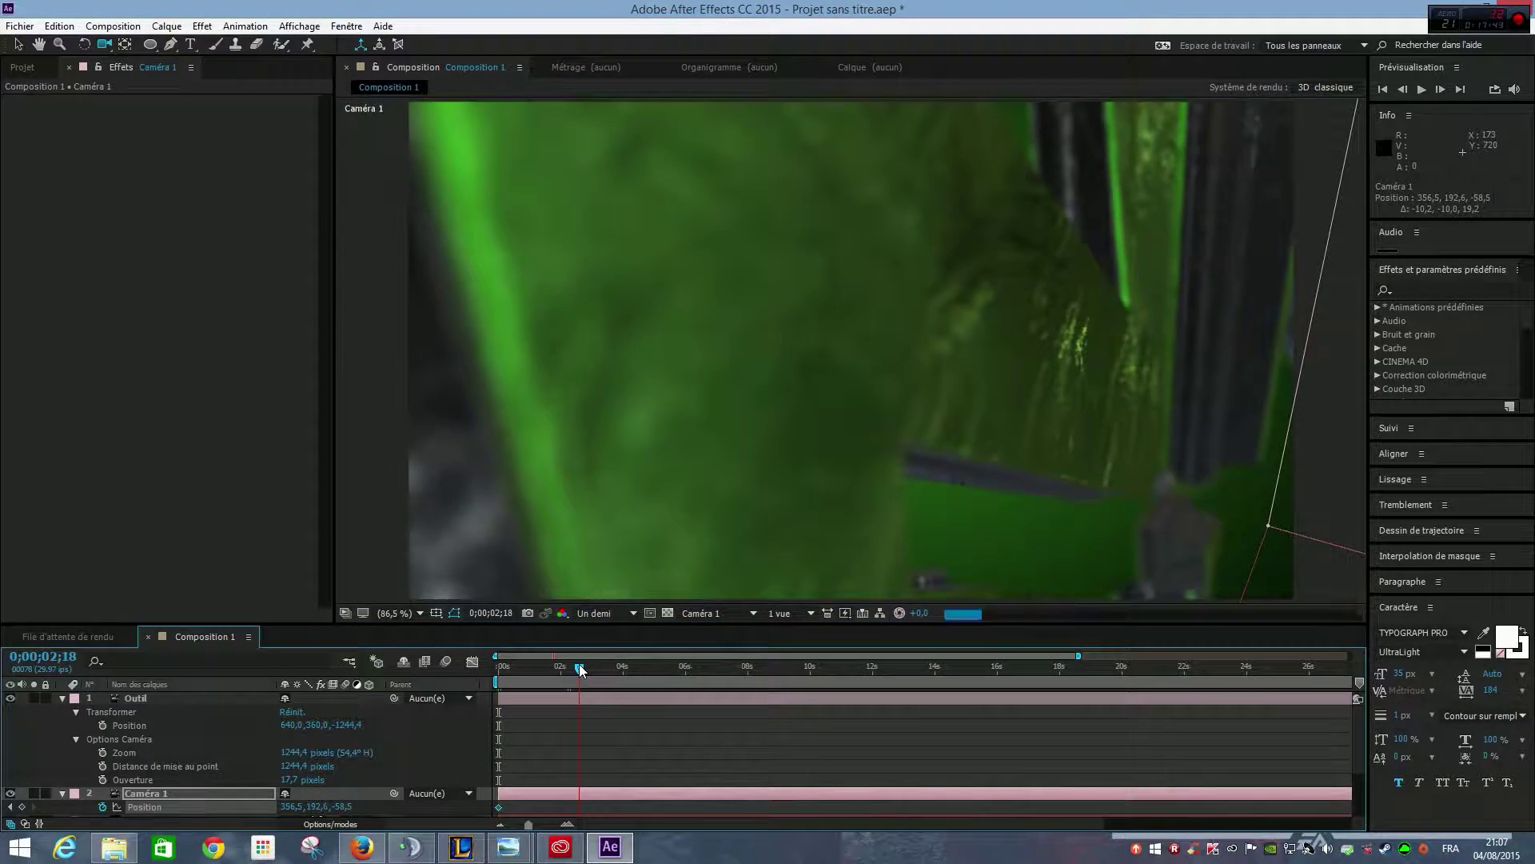
pyautogui.moveTo(909, 546)
pyautogui.mouseDown()
pyautogui.moveTo(960, 525)
pyautogui.moveTo(951, 506)
pyautogui.moveTo(884, 546)
pyautogui.mouseUp()
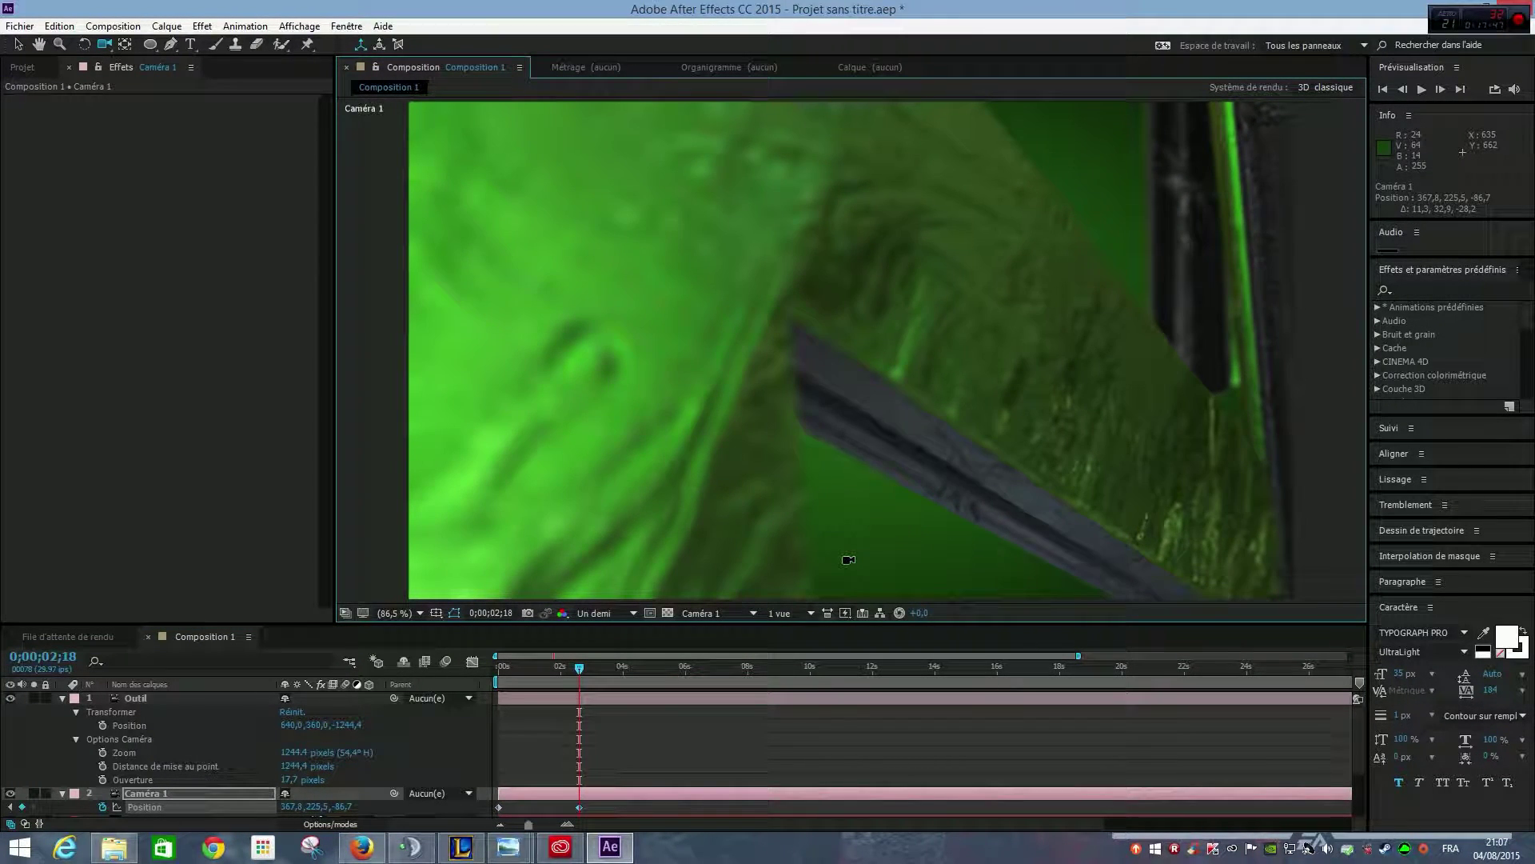
pyautogui.press('space')
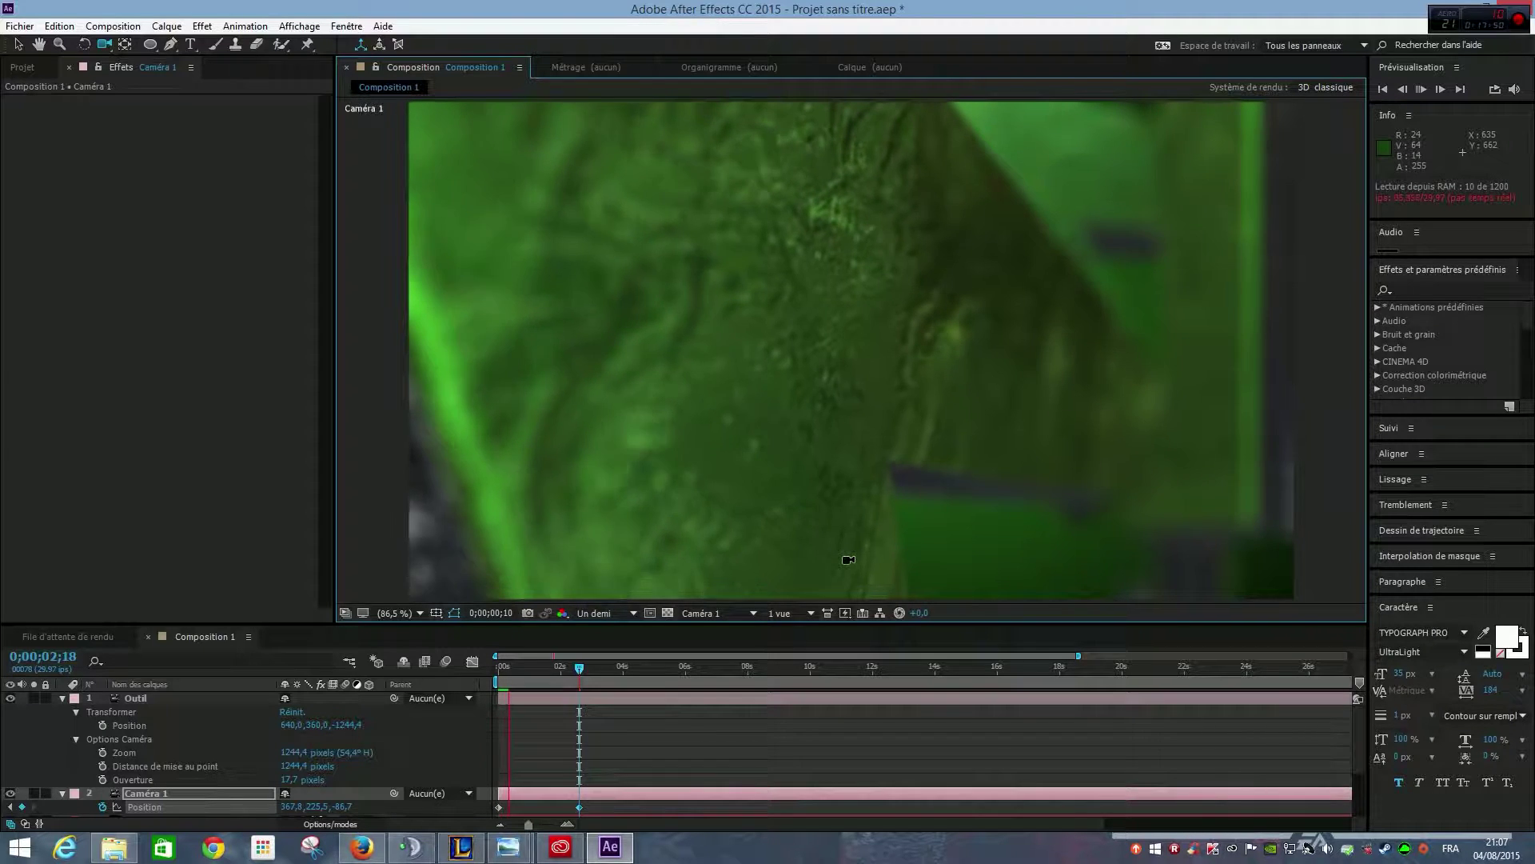
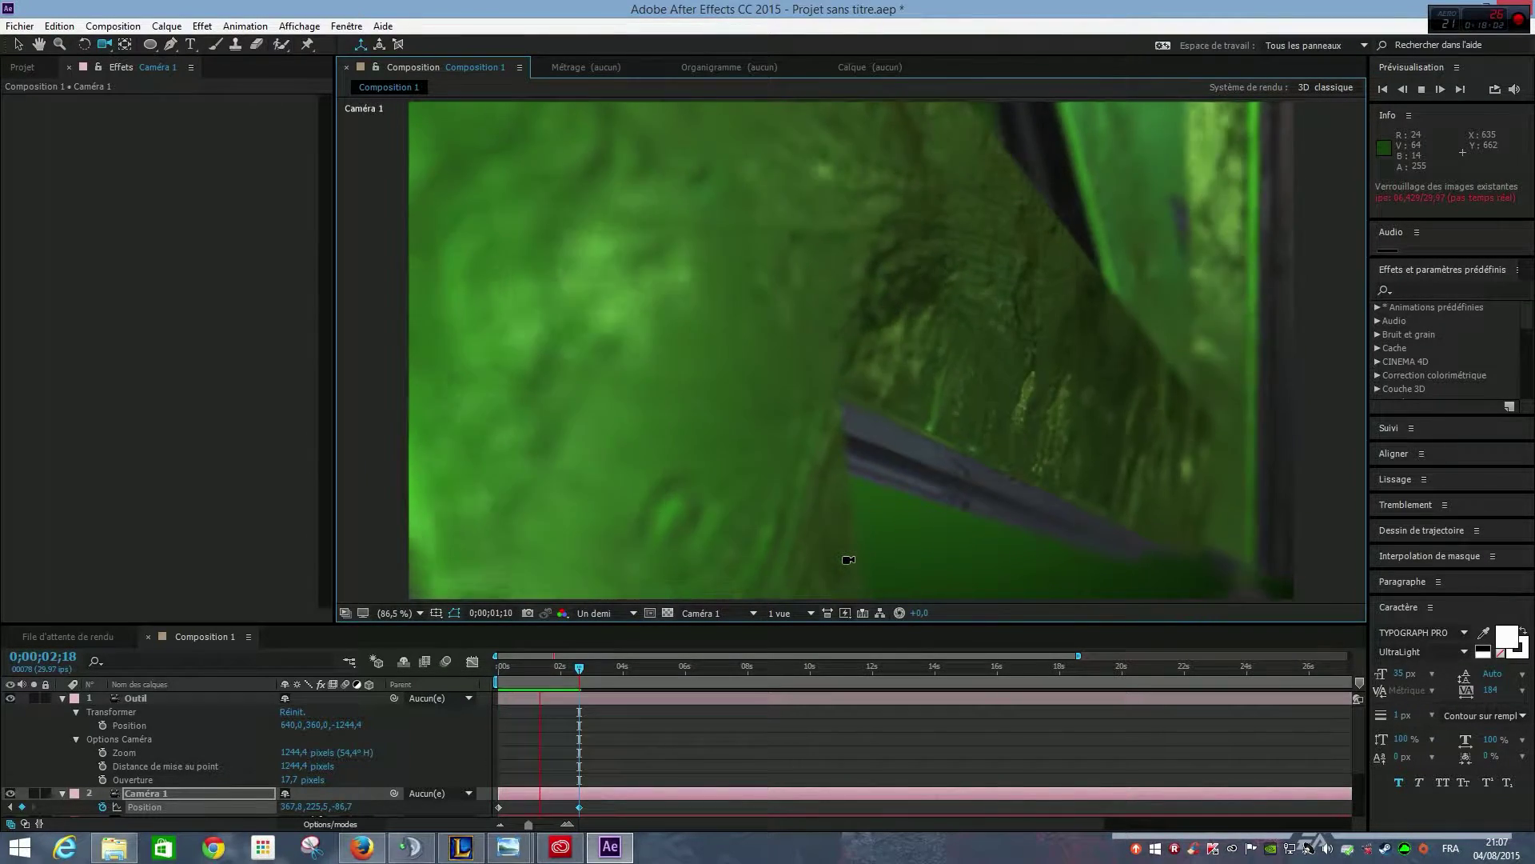
# Step: Move Caméra 1's second Position keyframe to about 7 seconds and preview the slower camera move
pyautogui.click(585, 795)
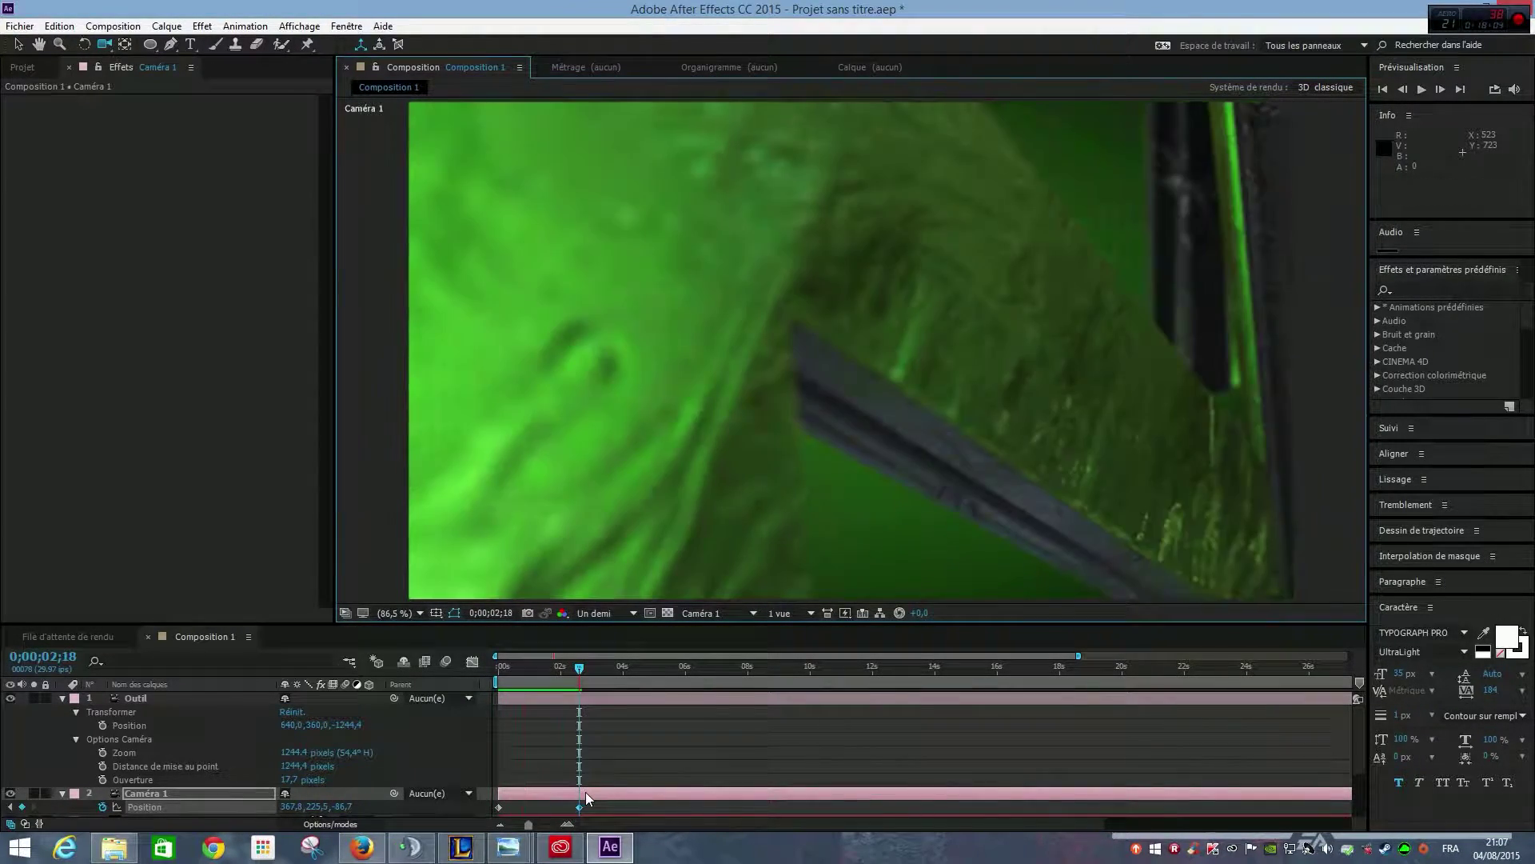
pyautogui.click(586, 806)
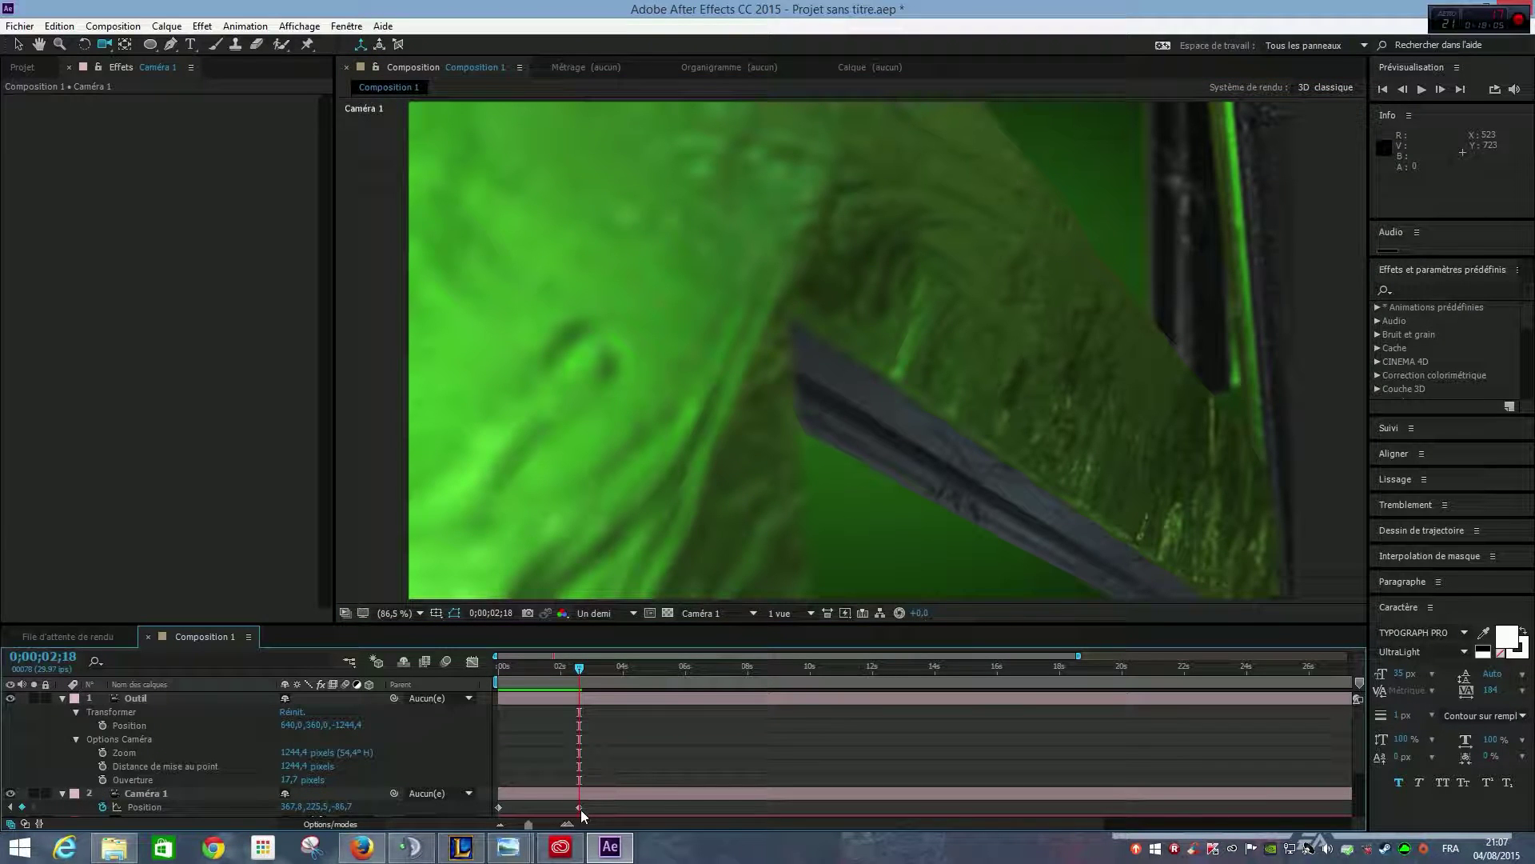
pyautogui.moveTo(581, 807); pyautogui.dragTo(719, 807)
pyautogui.press('space')
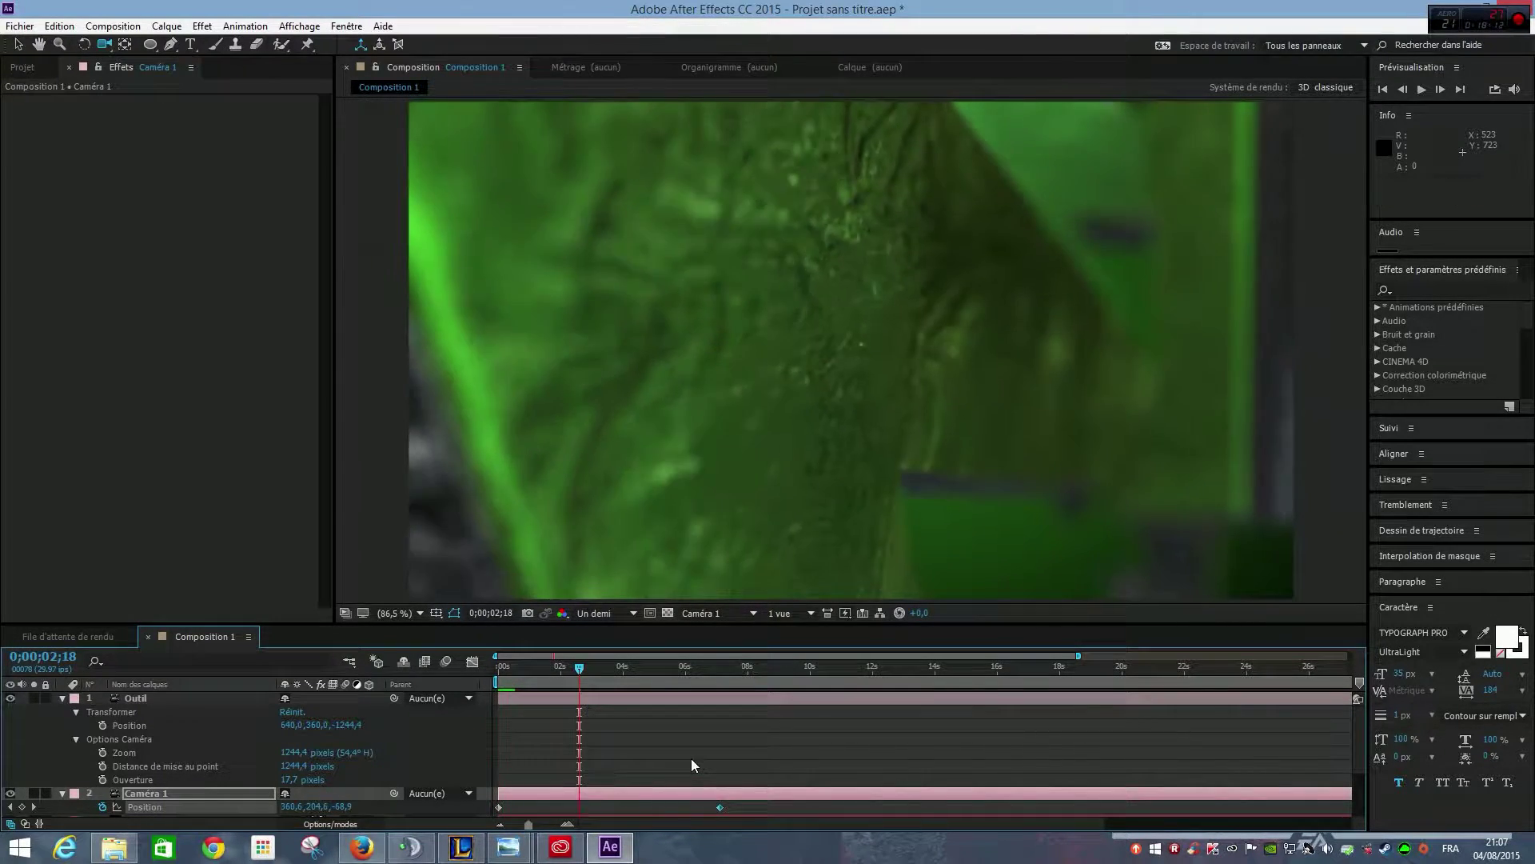
pyautogui.press('space')
# Step: Set the preview resolution to Un quart and play back the camera animation
pyautogui.click(600, 613)
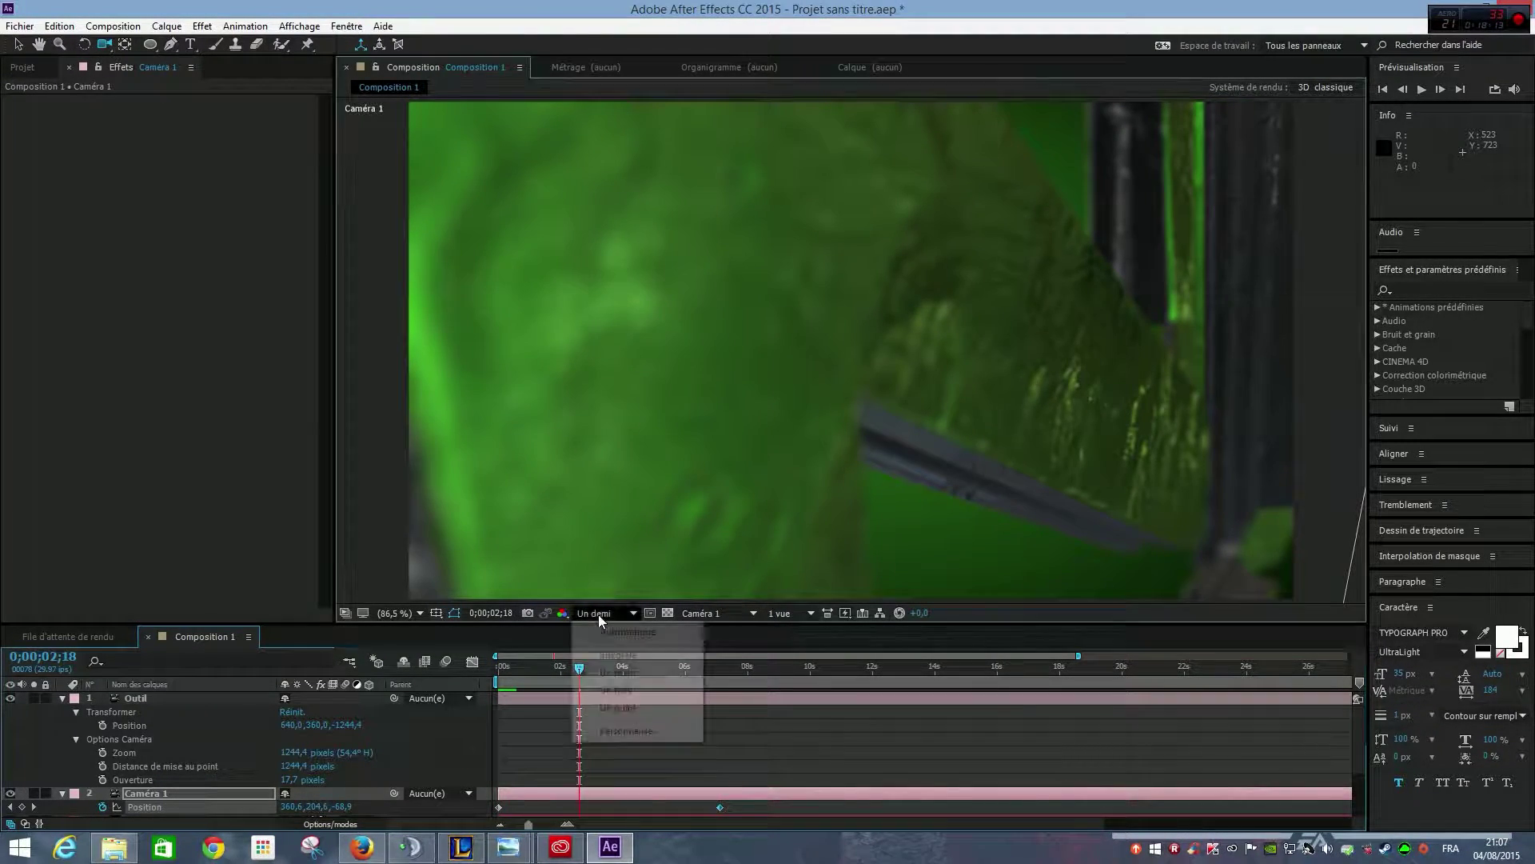
pyautogui.click(624, 707)
pyautogui.press('space')
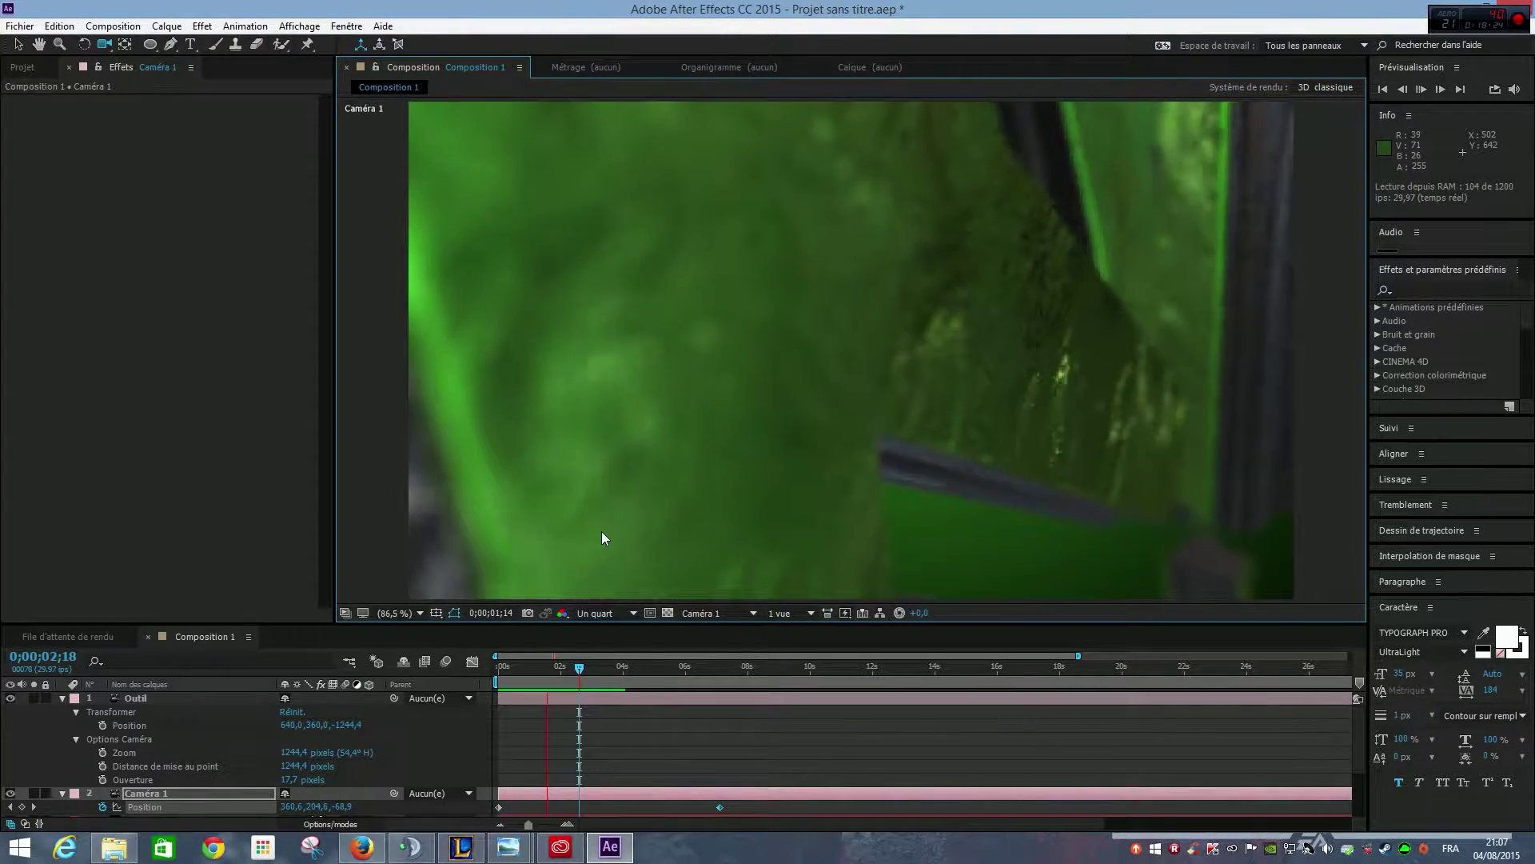
pyautogui.press('space')
pyautogui.press('space')
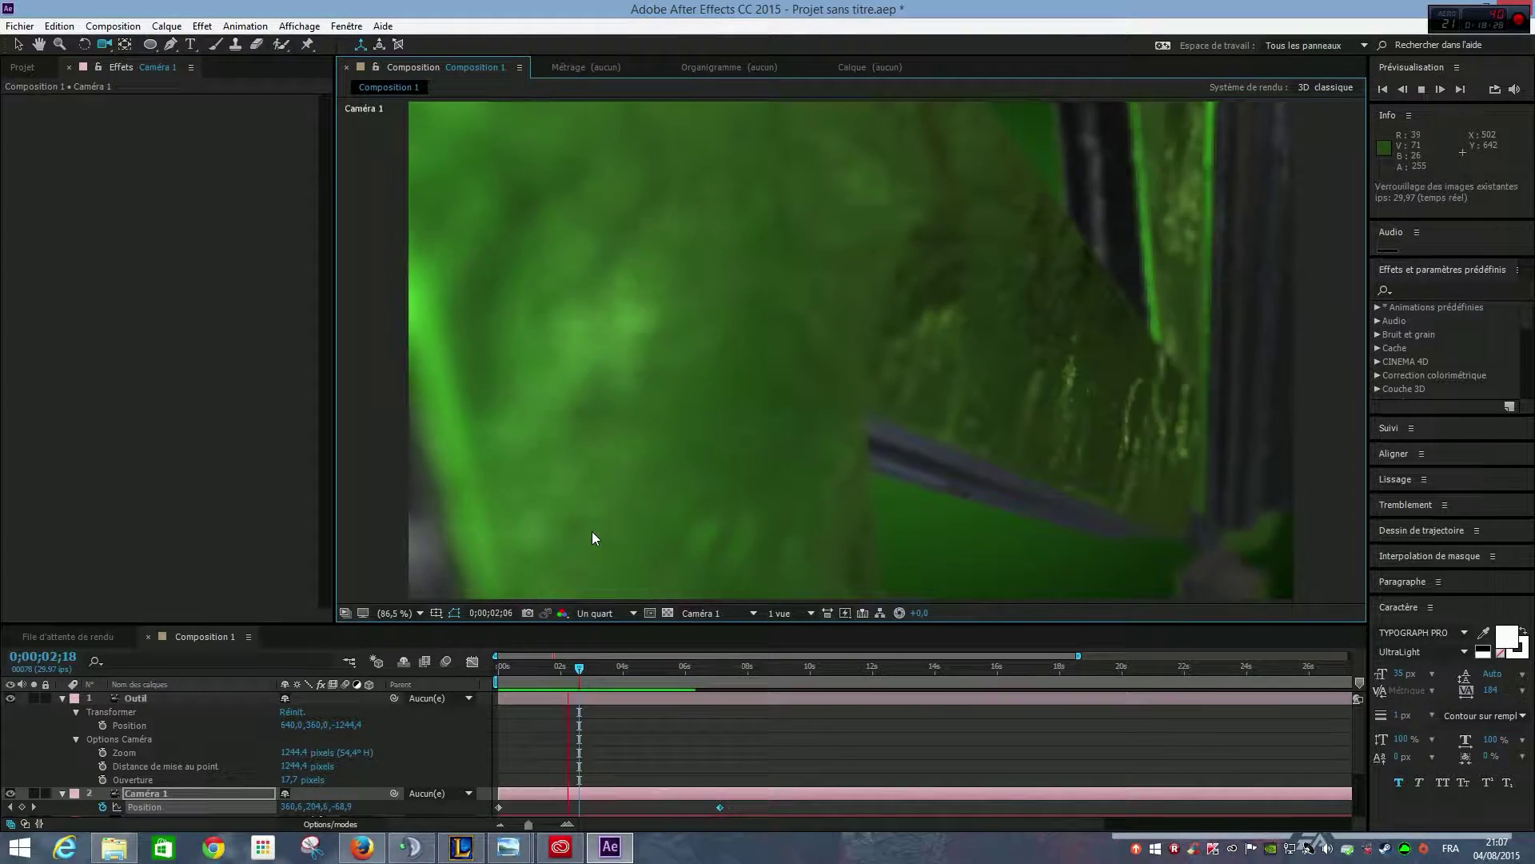
pyautogui.press('space')
# Step: Duplicate Composition 1 in the project and view the opened copy, Composition 2, through Caméra 1
pyautogui.click(80, 638)
pyautogui.click(31, 68)
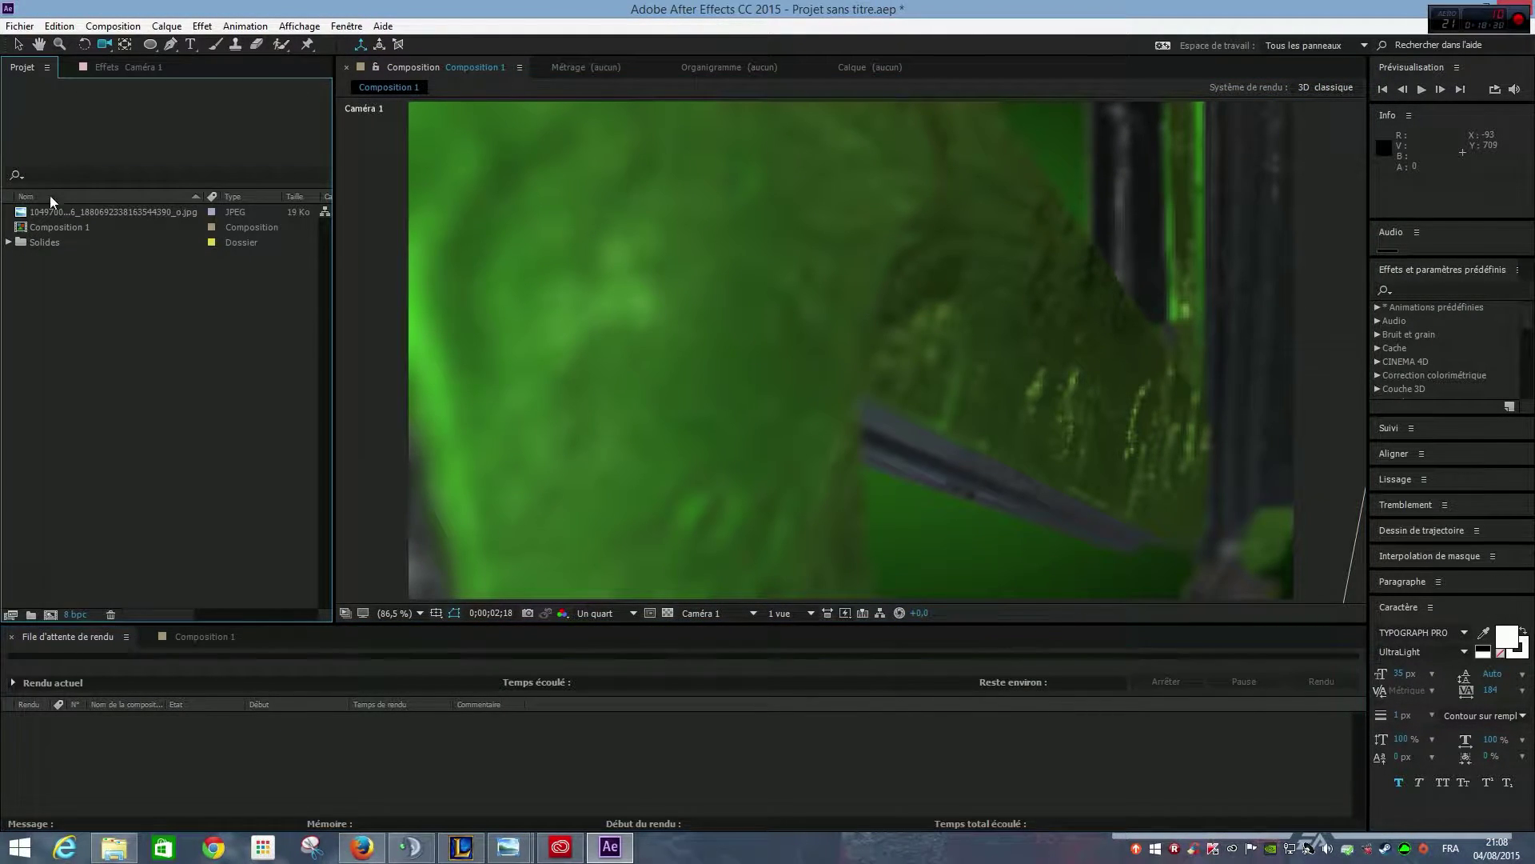
pyautogui.click(58, 228)
pyautogui.hotkey('ctrl', 'd')
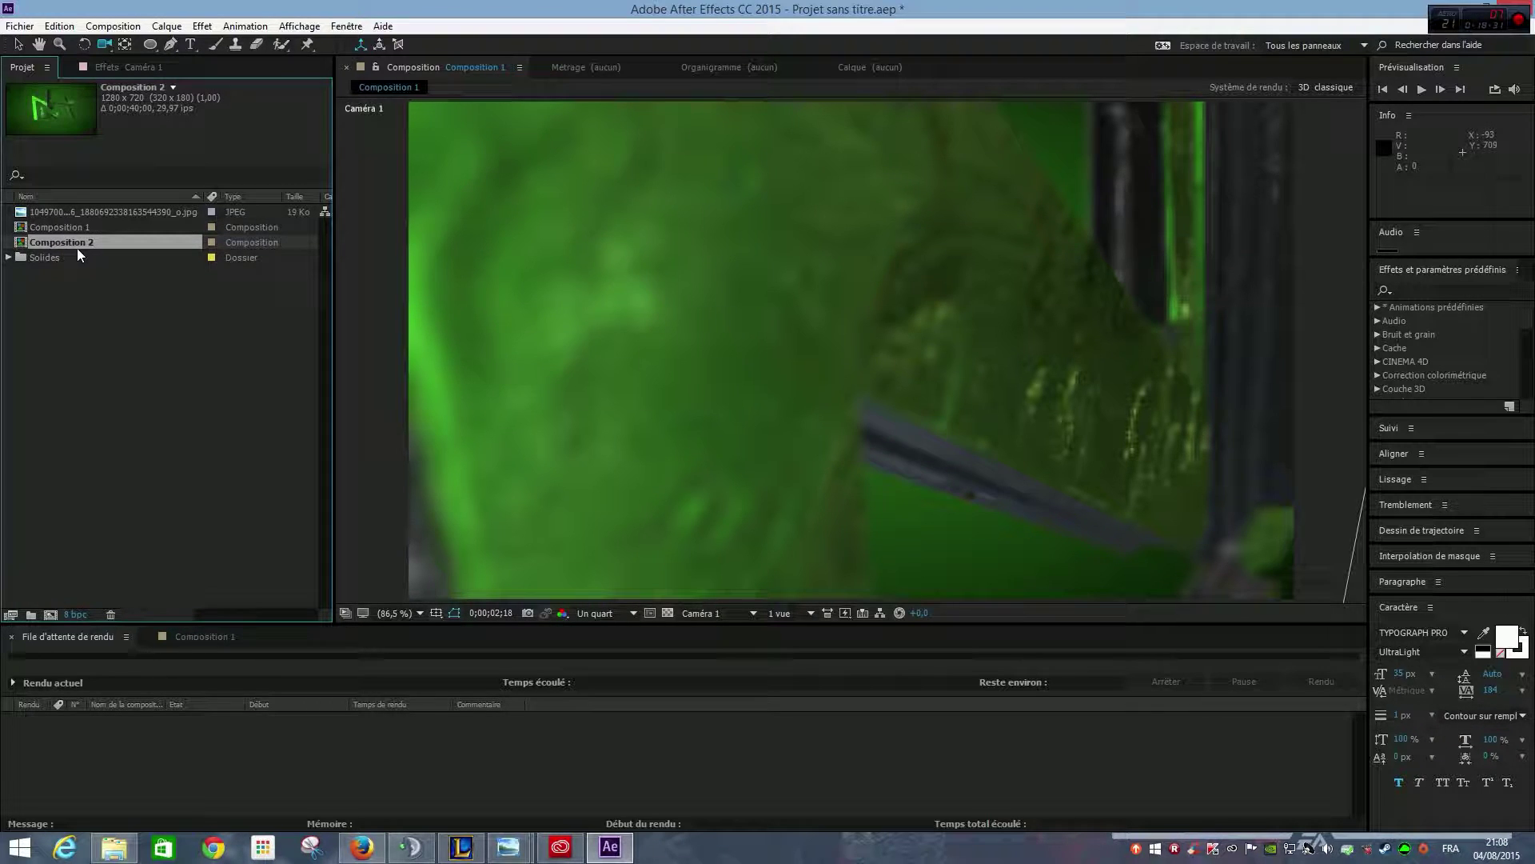
pyautogui.doubleClick(66, 242)
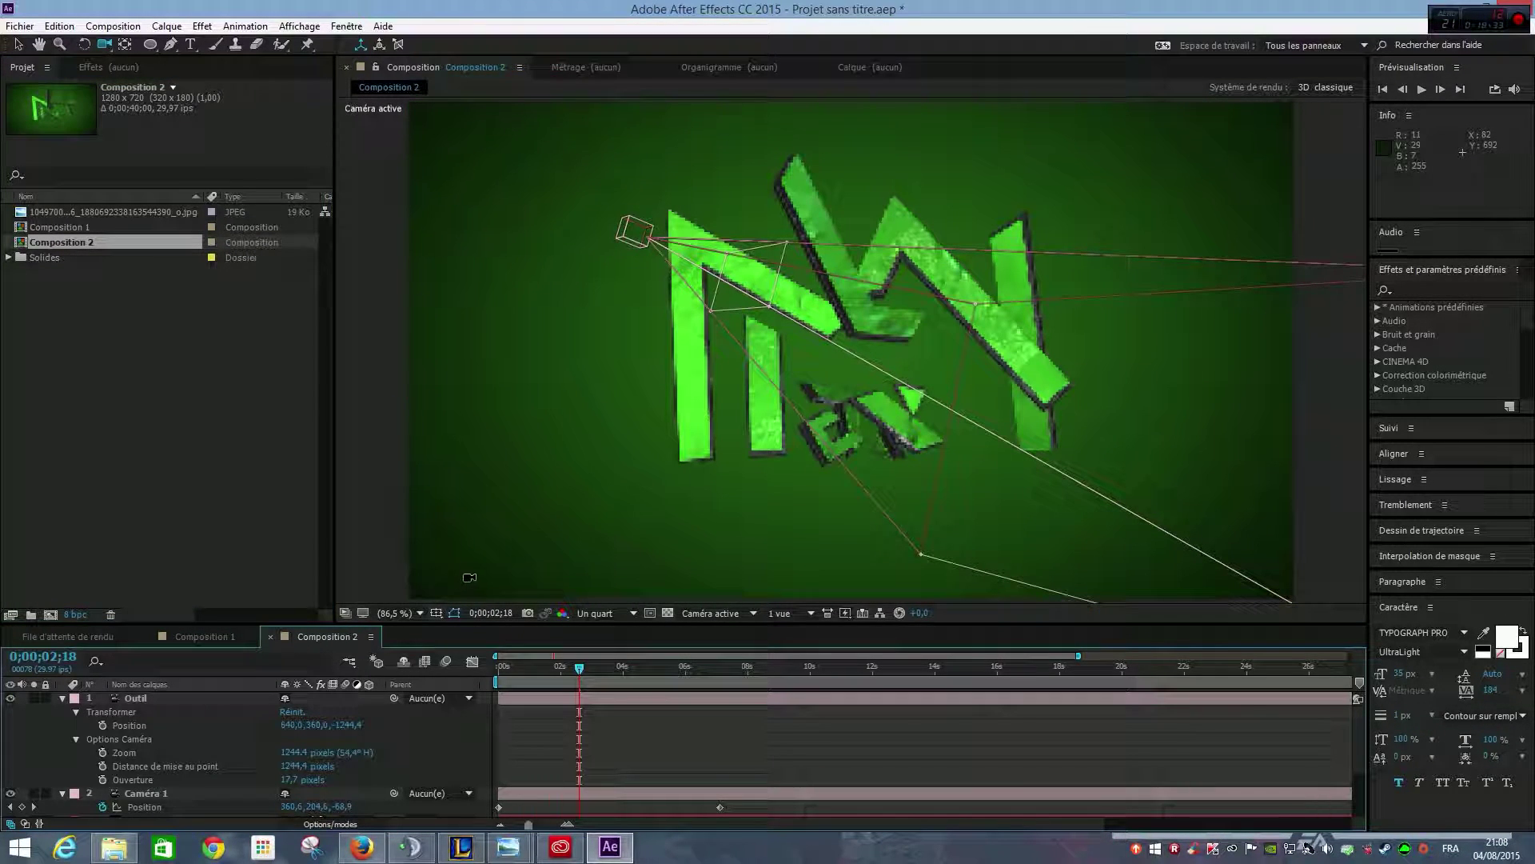
pyautogui.click(779, 613)
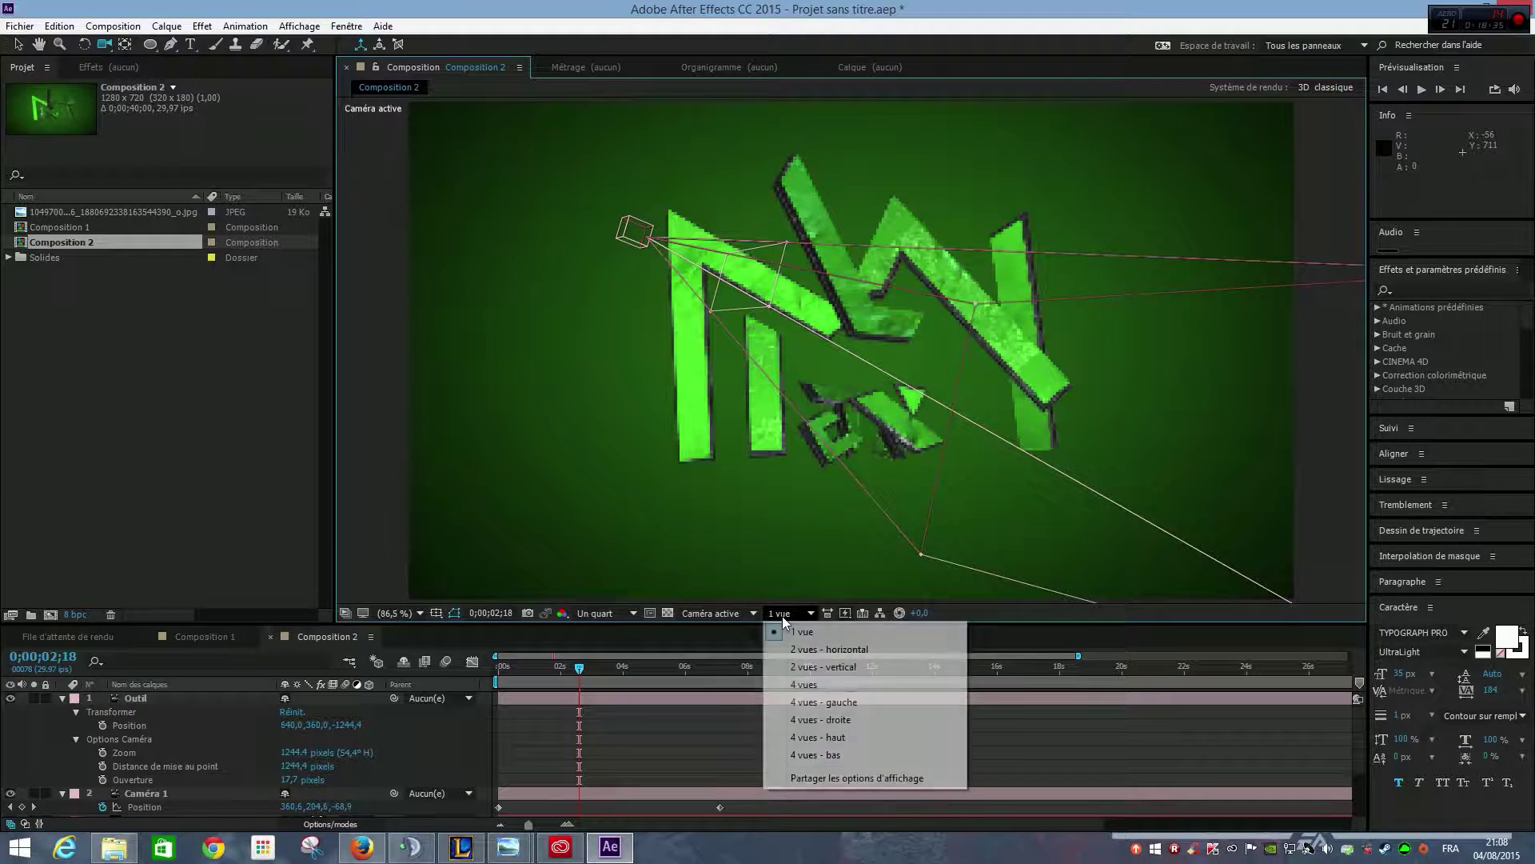
pyautogui.click(728, 613)
pyautogui.click(719, 424)
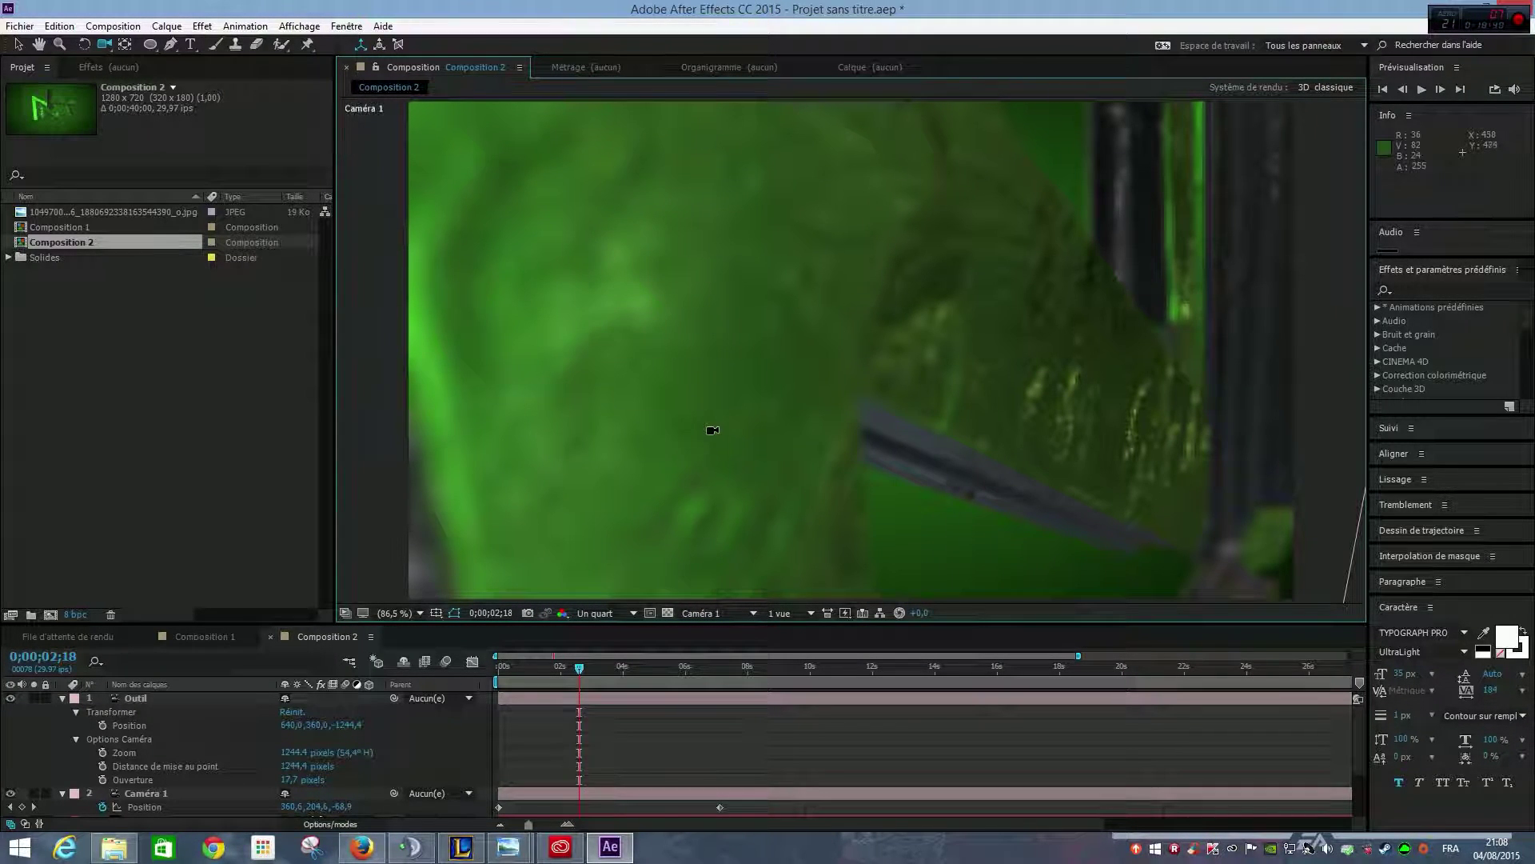
# Step: Orbit, track and dolly Caméra 1 at 0;00;02;18 to a Position of about 586,7, 428,0, -138,4, facing the small letters
pyautogui.moveTo(1030, 397); pyautogui.dragTo(719, 336)
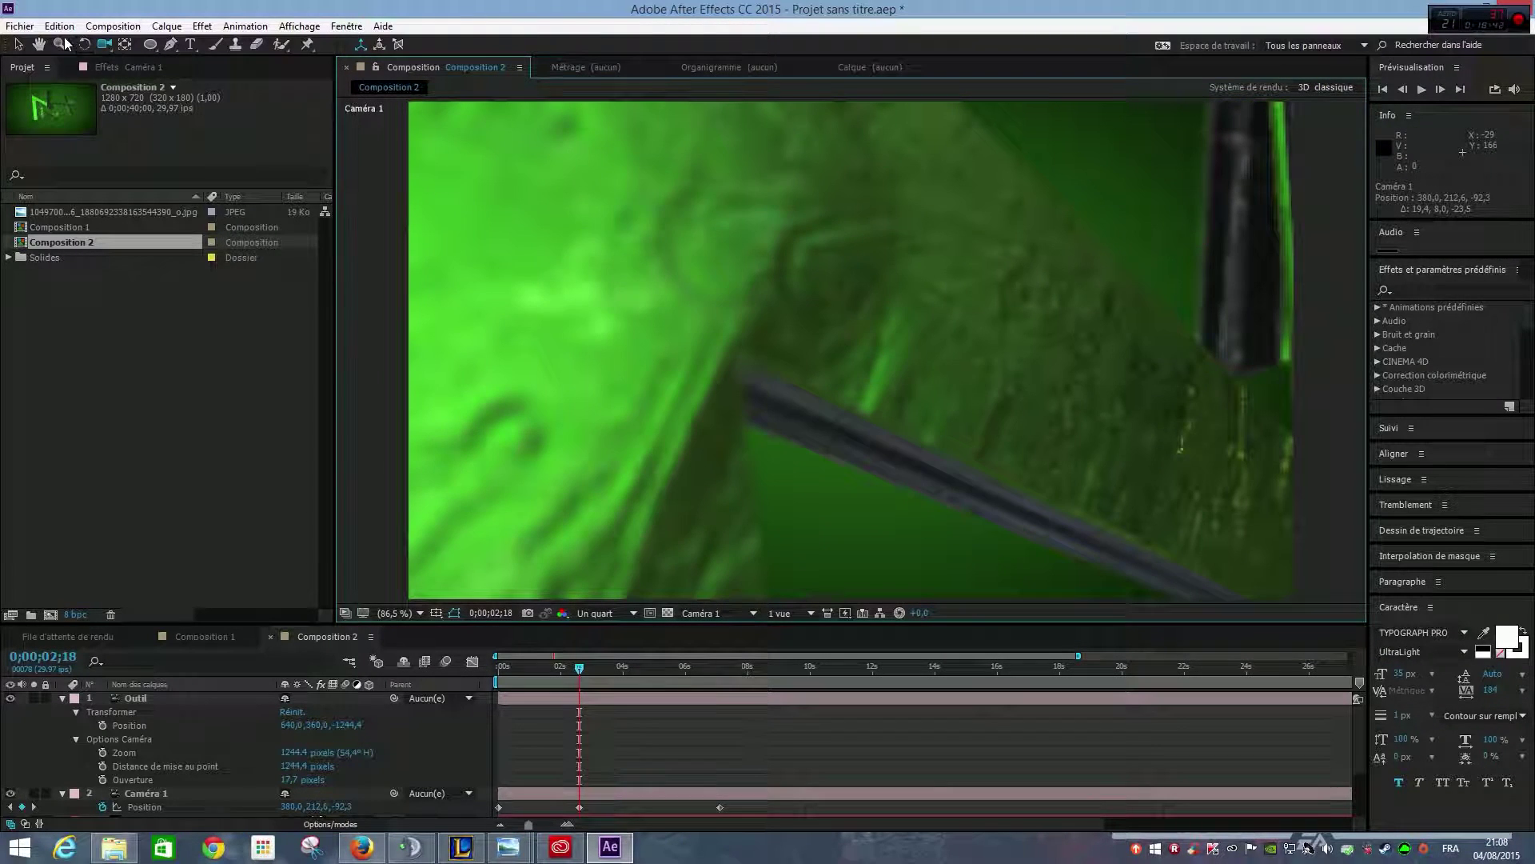
pyautogui.moveTo(110, 48); pyautogui.dragTo(160, 79)
pyautogui.moveTo(904, 410); pyautogui.dragTo(541, 206)
pyautogui.moveTo(820, 249); pyautogui.dragTo(773, 408)
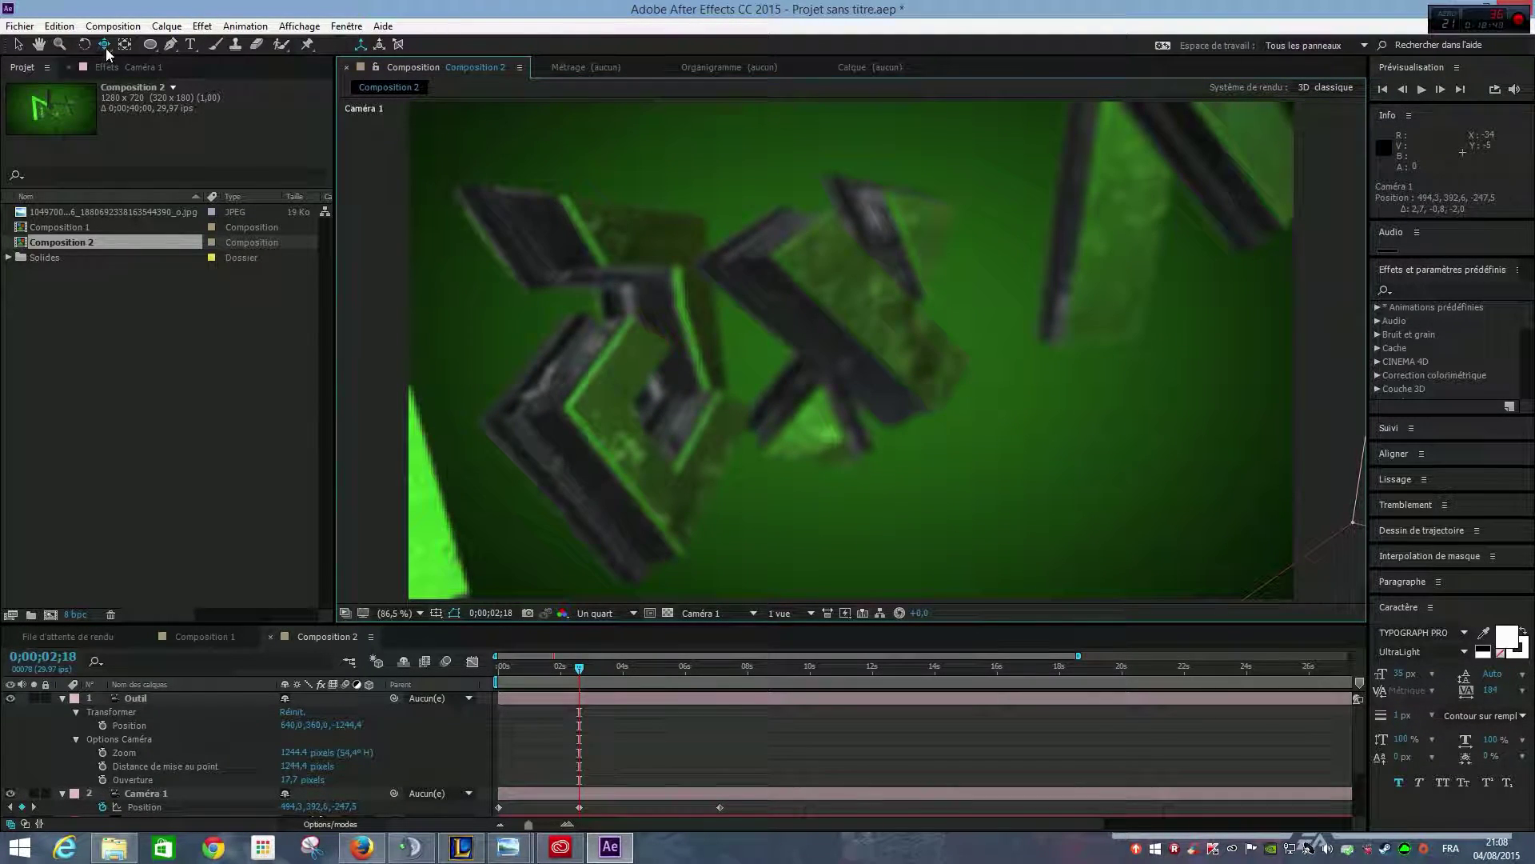
pyautogui.moveTo(106, 48); pyautogui.dragTo(109, 98)
pyautogui.moveTo(808, 288); pyautogui.dragTo(740, 31)
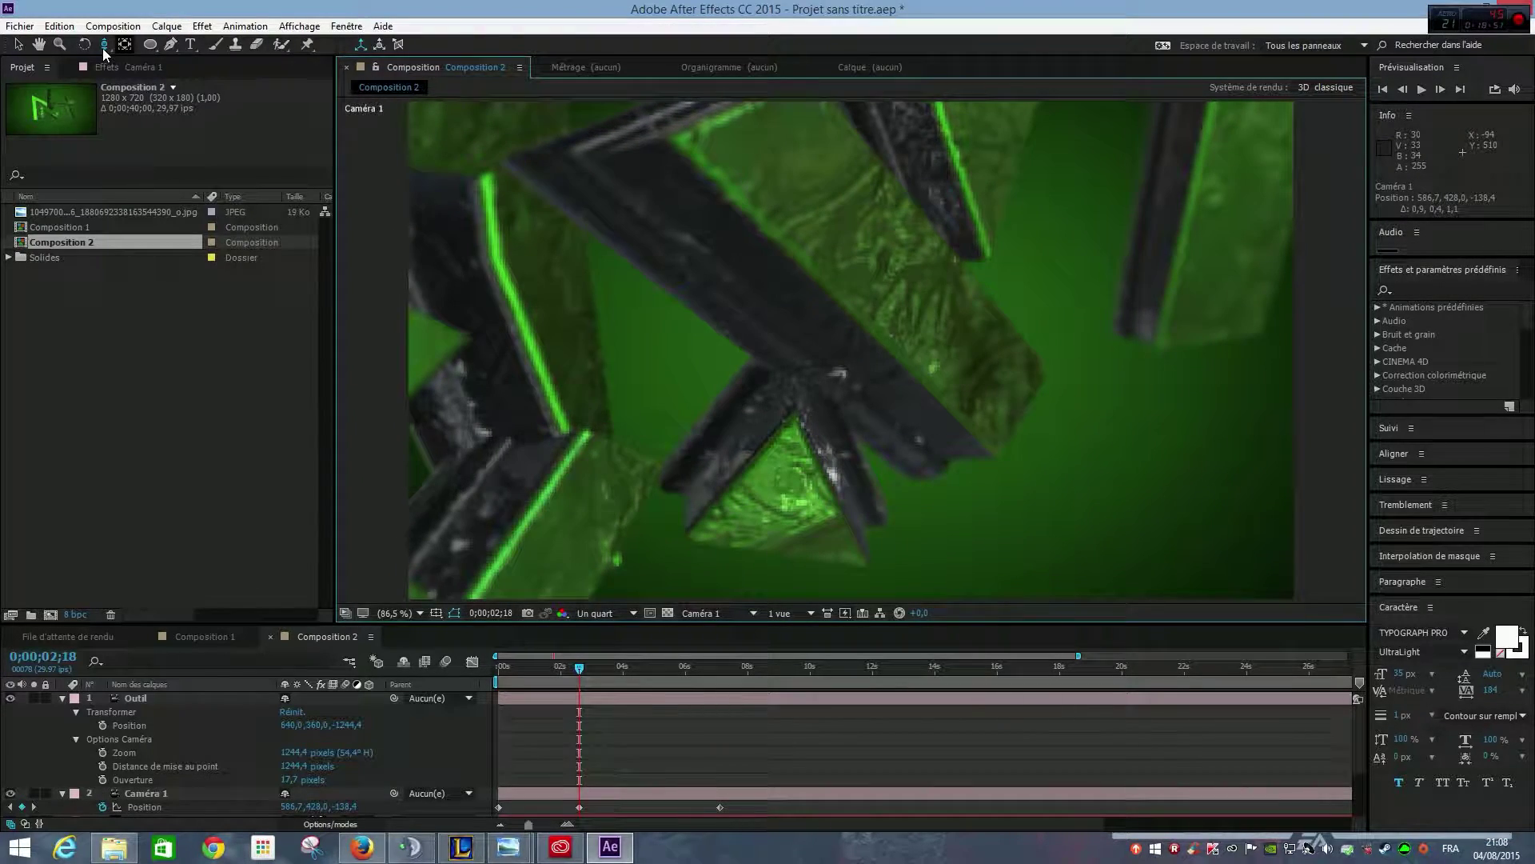
# Step: Orbit Caméra 1 slightly and track it sideways across the letters to a Position of about 642,5, 437,2, -140,4
pyautogui.moveTo(103, 48); pyautogui.dragTo(131, 63)
pyautogui.moveTo(768, 320); pyautogui.dragTo(166, 32)
pyautogui.moveTo(1036, 280); pyautogui.dragTo(980, 276)
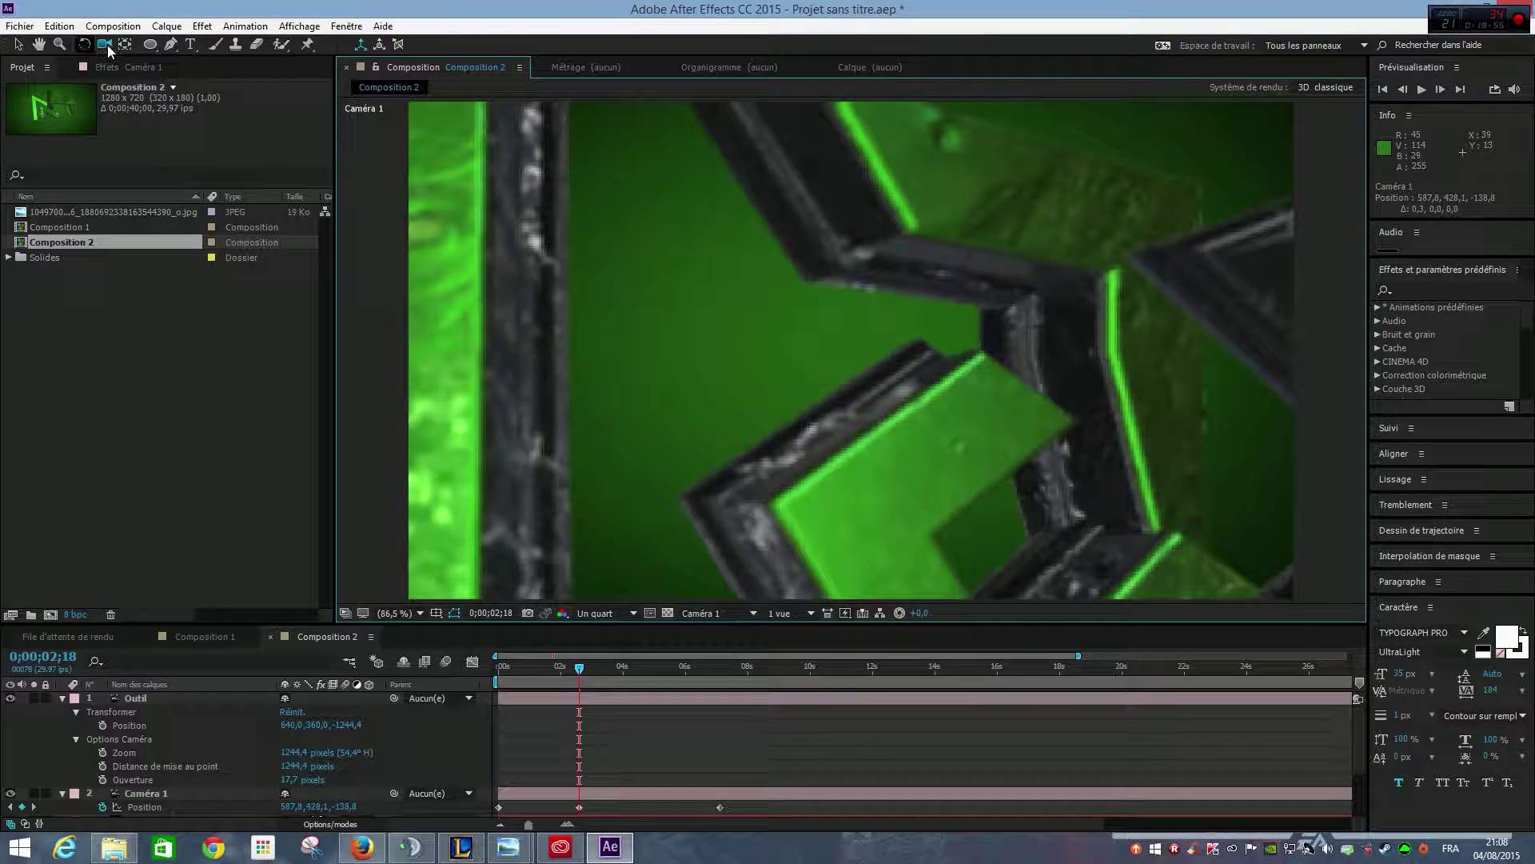
pyautogui.moveTo(107, 45); pyautogui.dragTo(152, 80)
pyautogui.moveTo(928, 400); pyautogui.dragTo(520, 288)
pyautogui.moveTo(1107, 398); pyautogui.dragTo(184, 253)
pyautogui.moveTo(1136, 408); pyautogui.dragTo(264, 276)
pyautogui.scroll(-3, 720, 352)
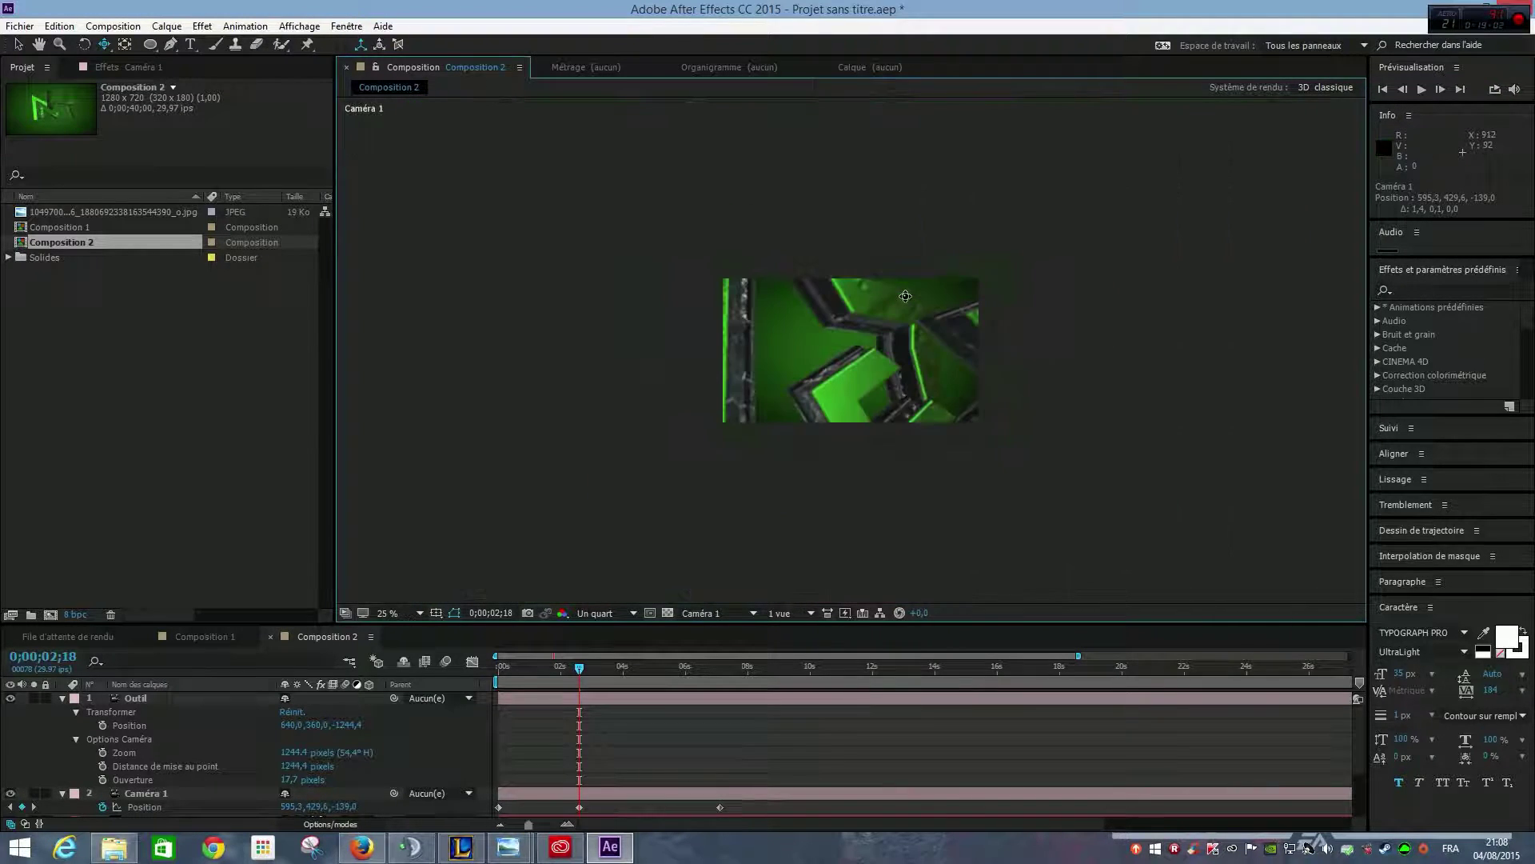
pyautogui.moveTo(1199, 385); pyautogui.dragTo(115, 152)
pyautogui.moveTo(1160, 384); pyautogui.dragTo(473, 133)
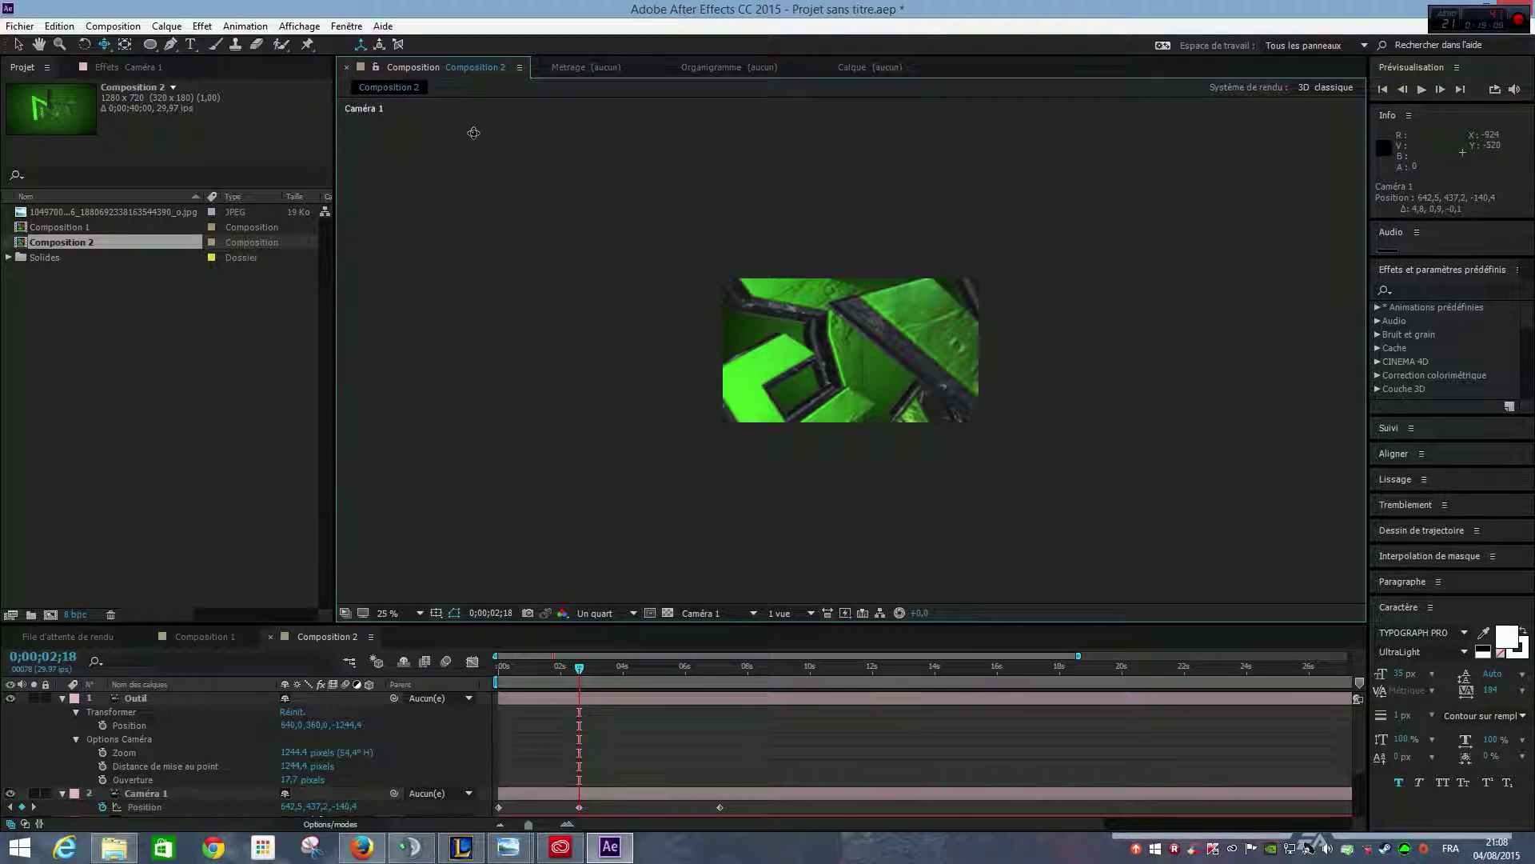
# Step: Dolly Caméra 1 closer to the letters with the Z camera tool, to a Position depth of about -110,8
pyautogui.moveTo(104, 44); pyautogui.dragTo(160, 96)
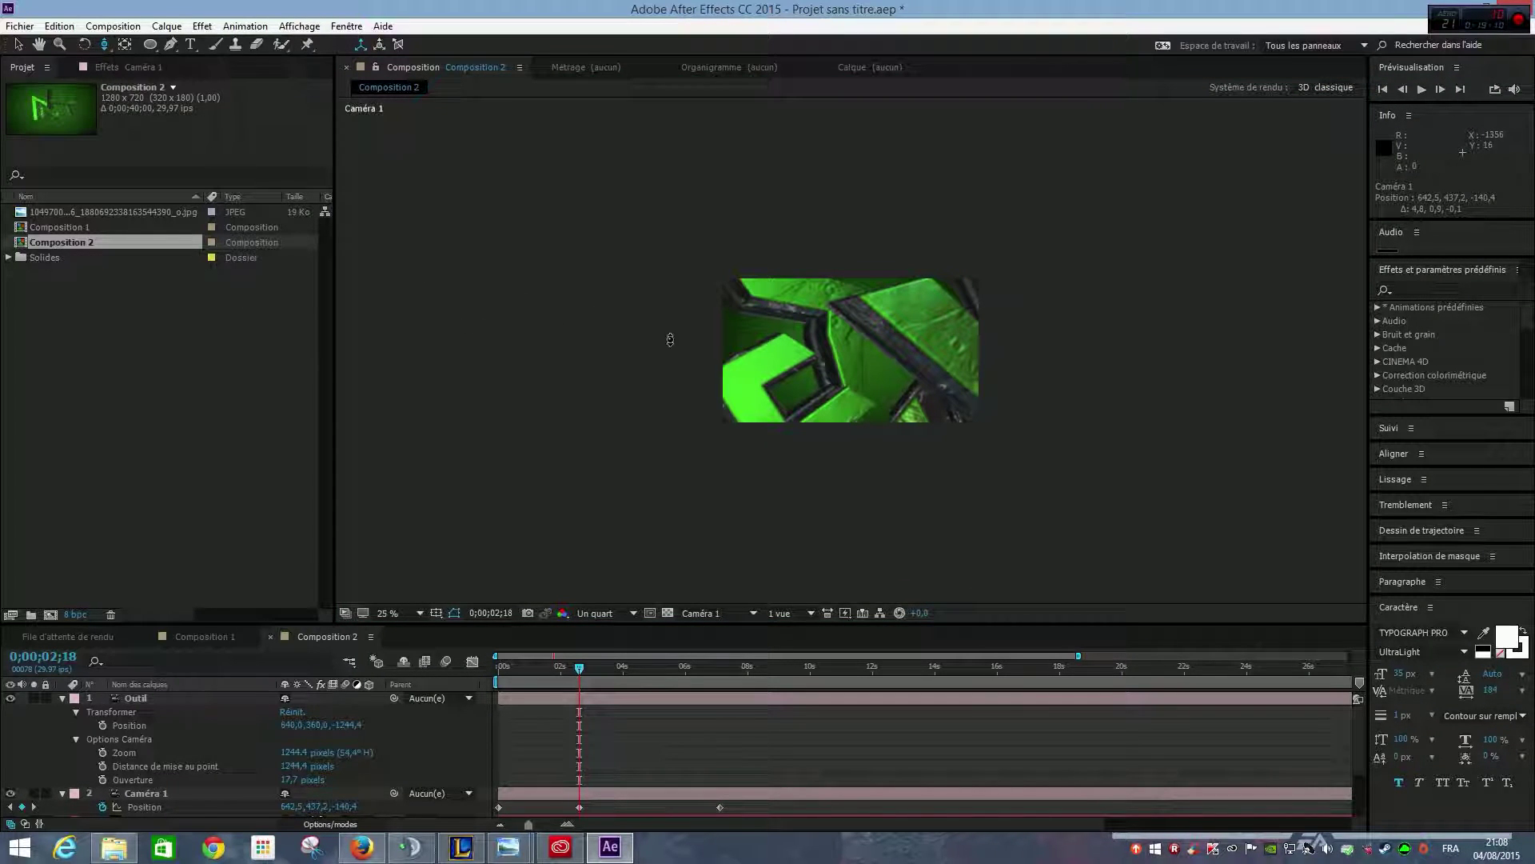
pyautogui.moveTo(942, 371); pyautogui.dragTo(816, 392)
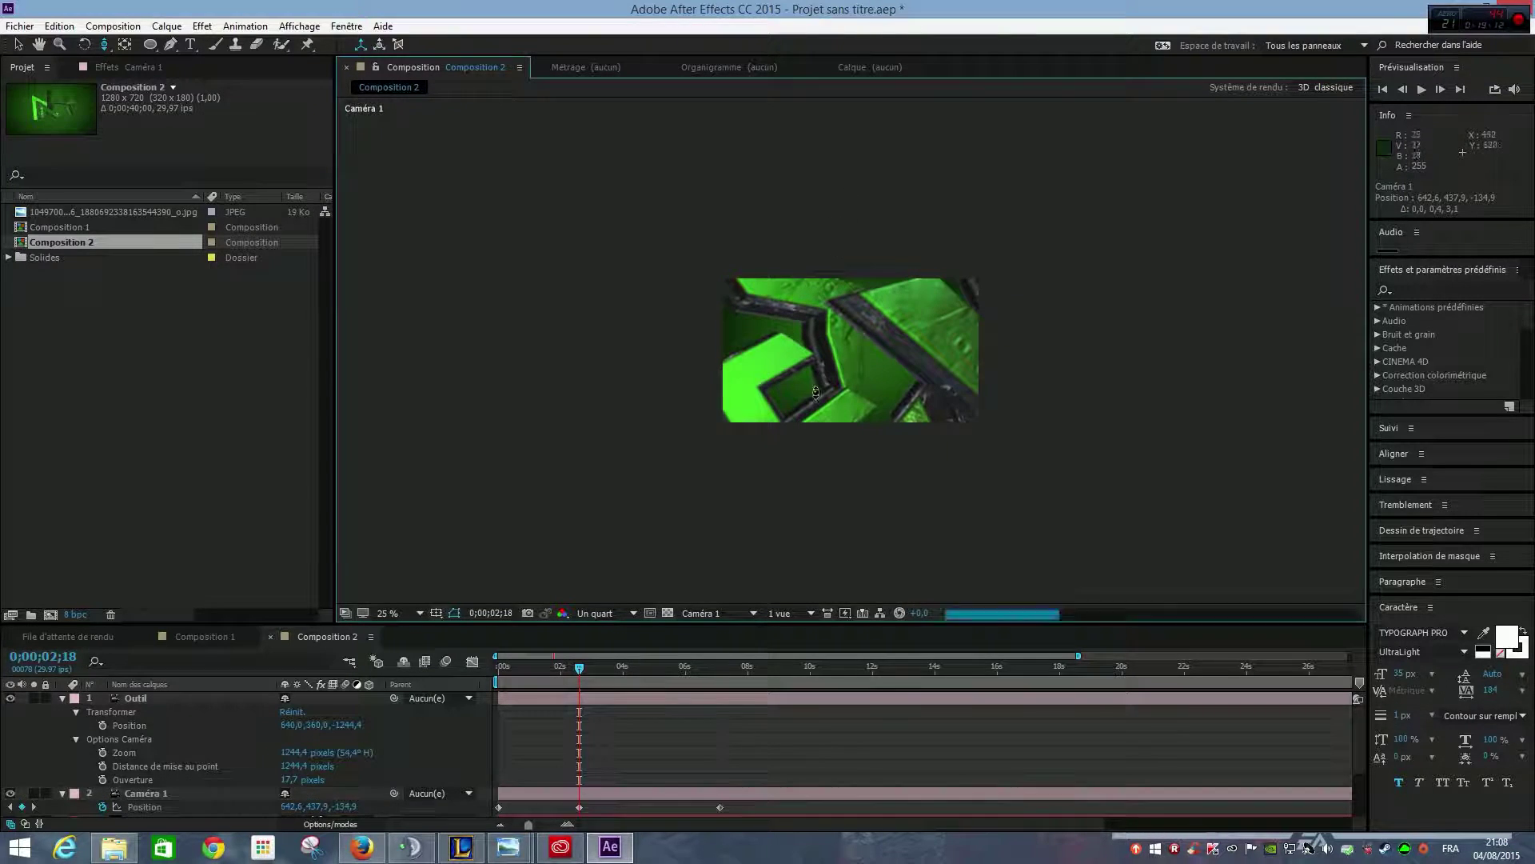
pyautogui.moveTo(834, 582); pyautogui.dragTo(816, 154)
pyautogui.moveTo(839, 384); pyautogui.dragTo(832, 172)
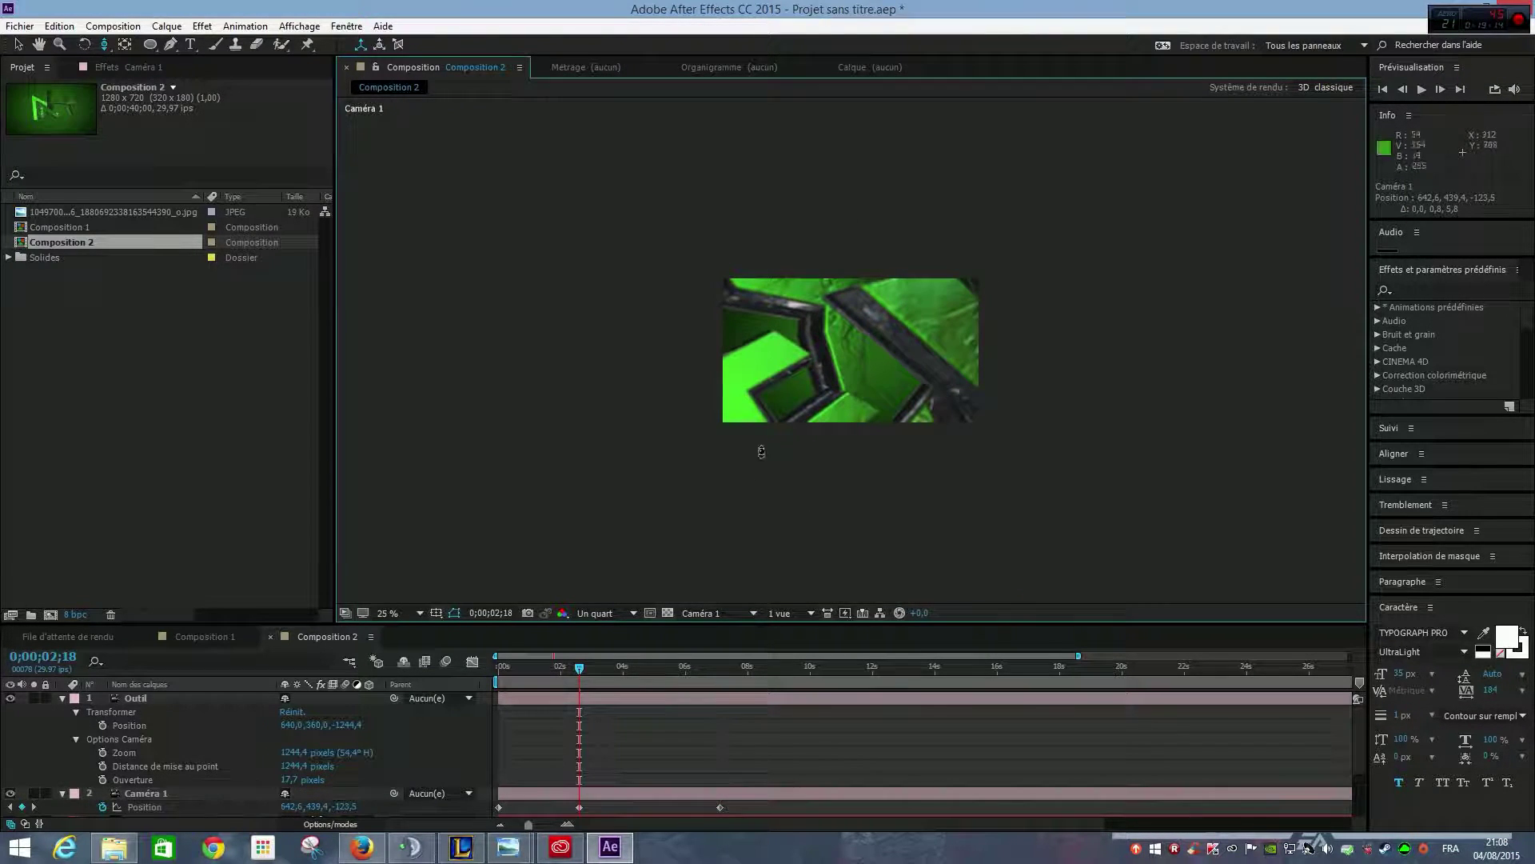
pyautogui.moveTo(980, 318); pyautogui.dragTo(806, 260)
pyautogui.moveTo(747, 507); pyautogui.dragTo(836, 103)
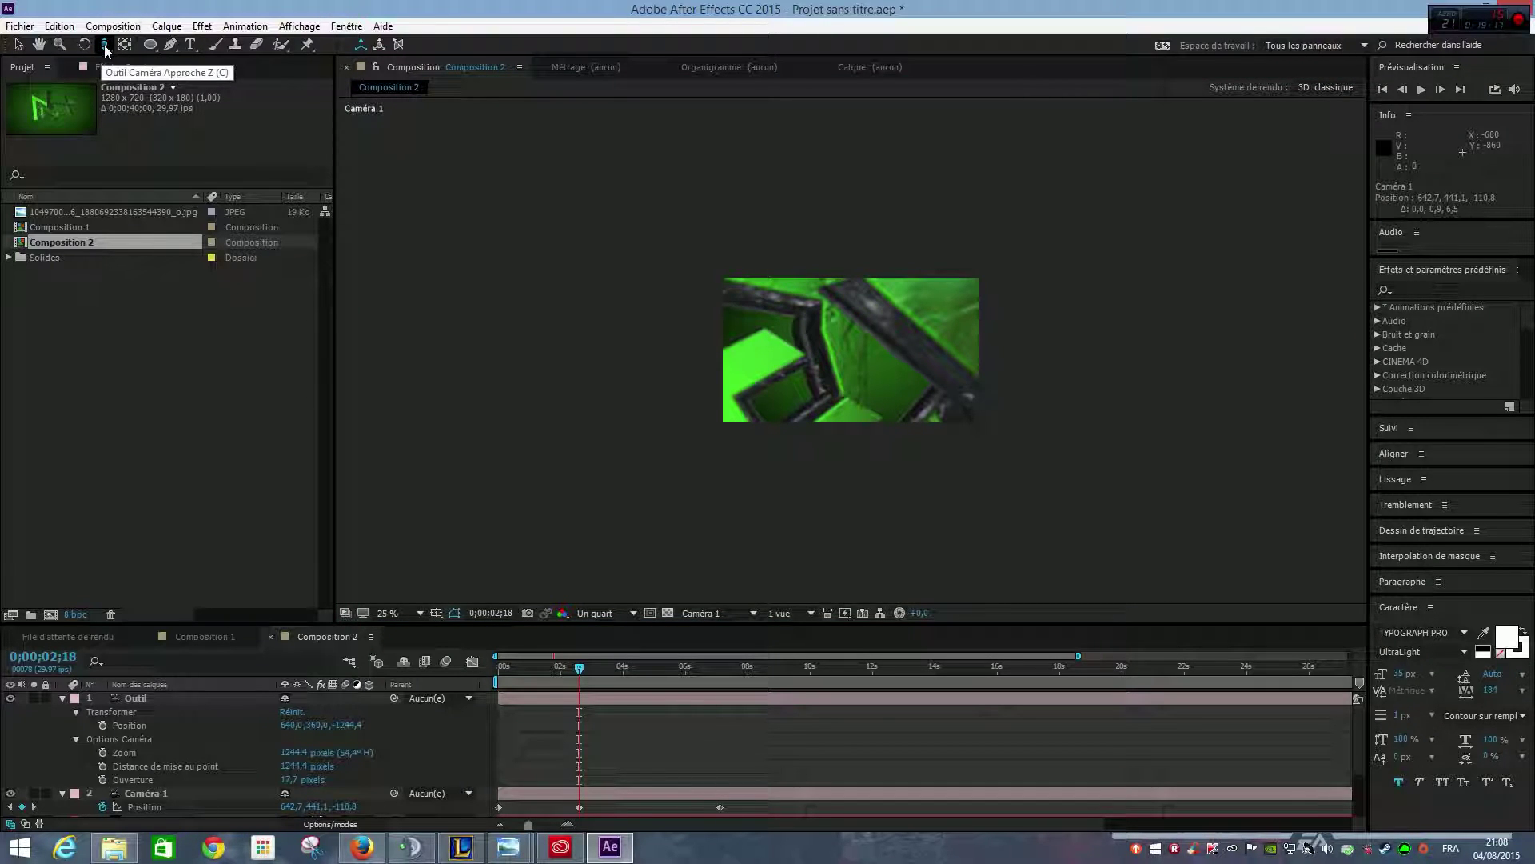
# Step: Orbit Caméra 1 around the letters at 0;00;02;18, with the composition view fitted up to 100 %
pyautogui.click(152, 67)
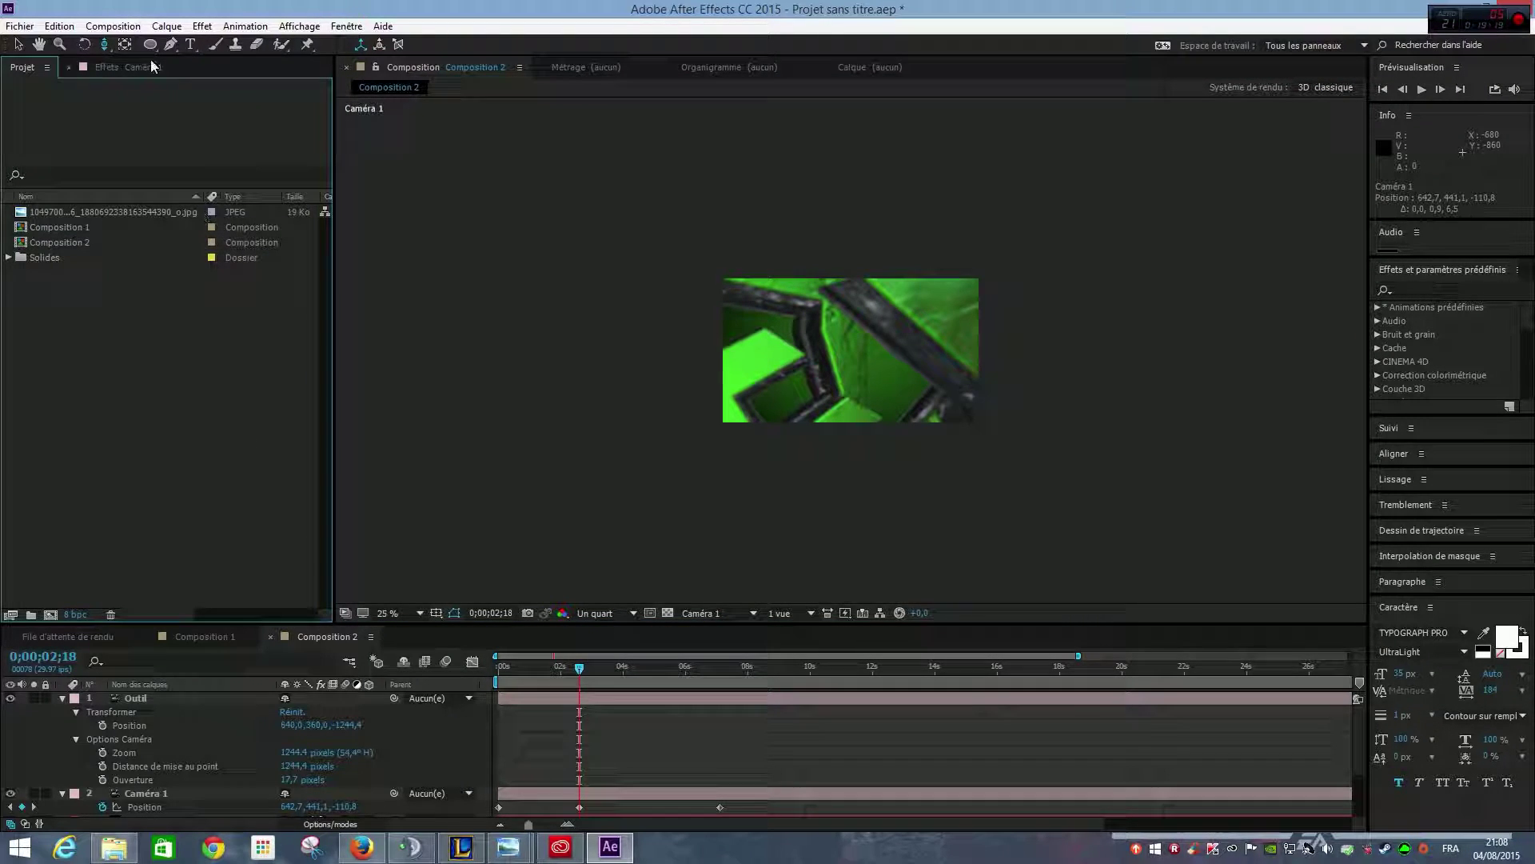
pyautogui.moveTo(110, 50); pyautogui.dragTo(149, 45)
pyautogui.moveTo(916, 393); pyautogui.dragTo(874, 402)
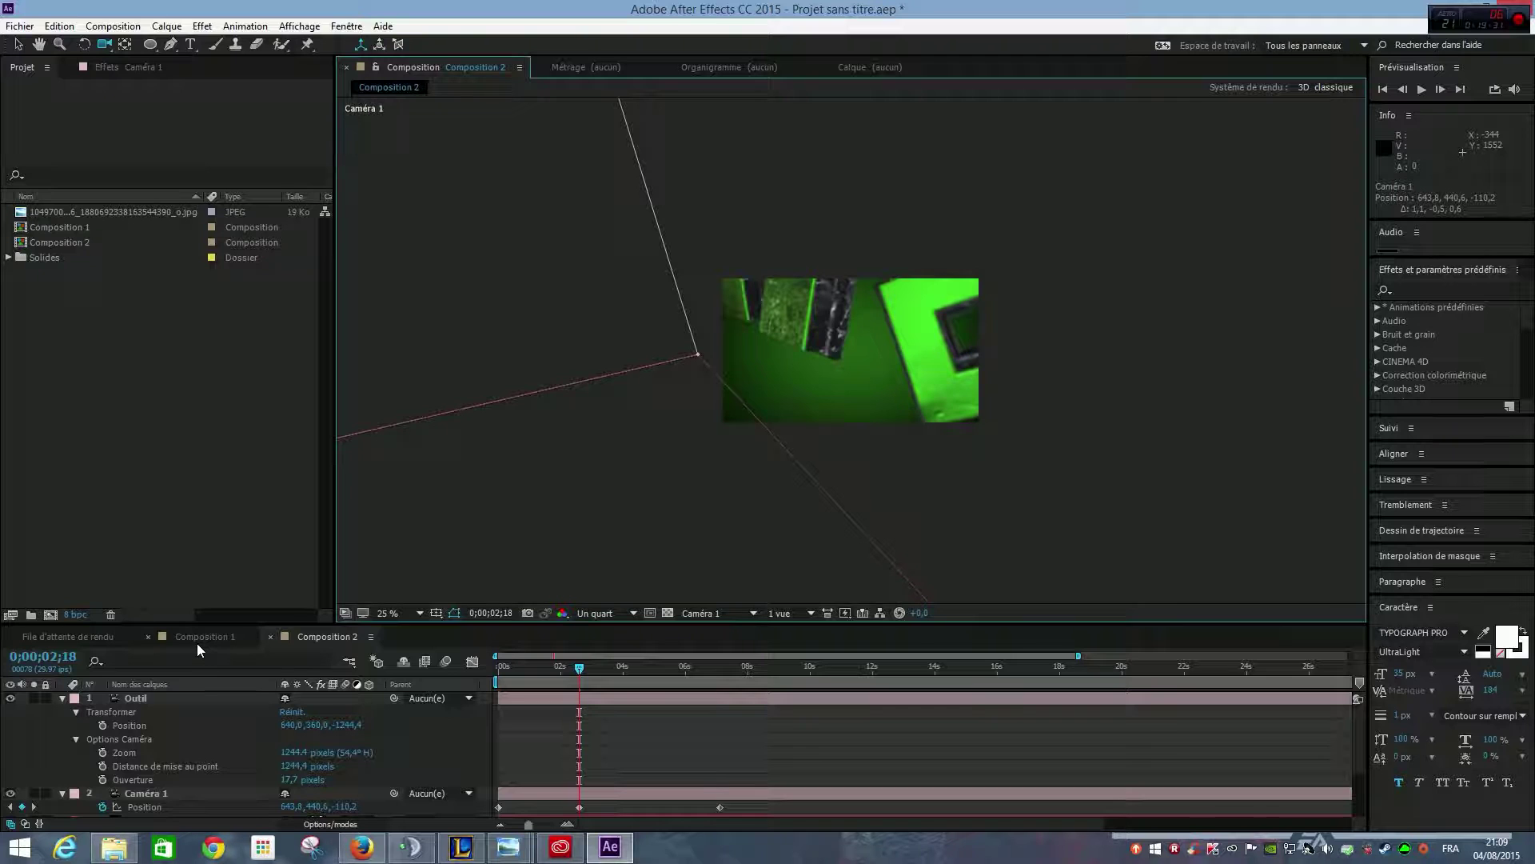
pyautogui.moveTo(892, 347); pyautogui.dragTo(945, 331)
pyautogui.click(417, 613)
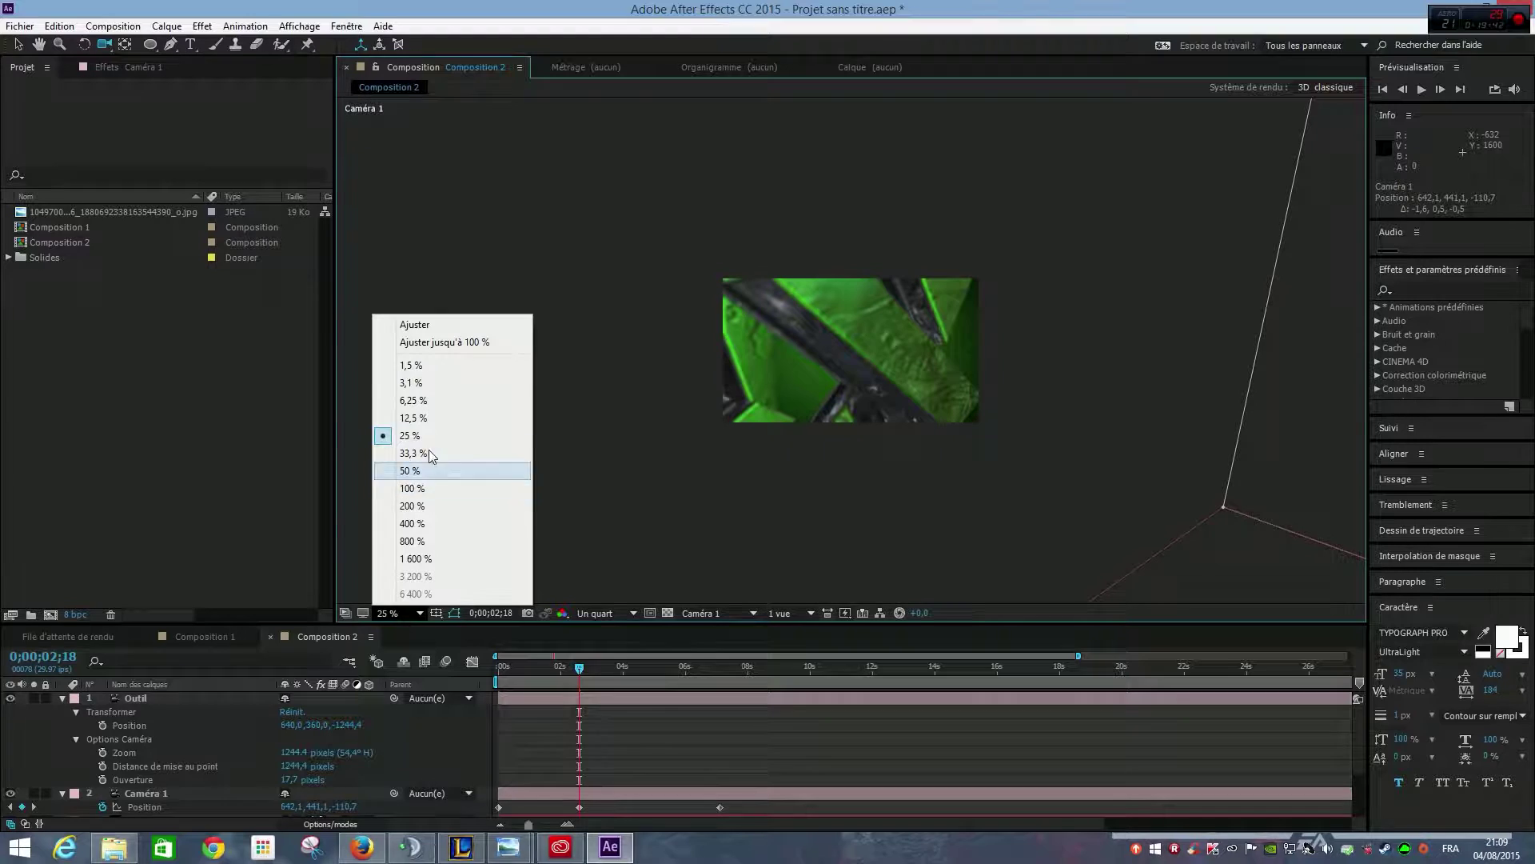
pyautogui.click(440, 343)
pyautogui.moveTo(992, 389)
pyautogui.mouseDown()
pyautogui.moveTo(946, 371)
pyautogui.moveTo(972, 368)
pyautogui.mouseUp()
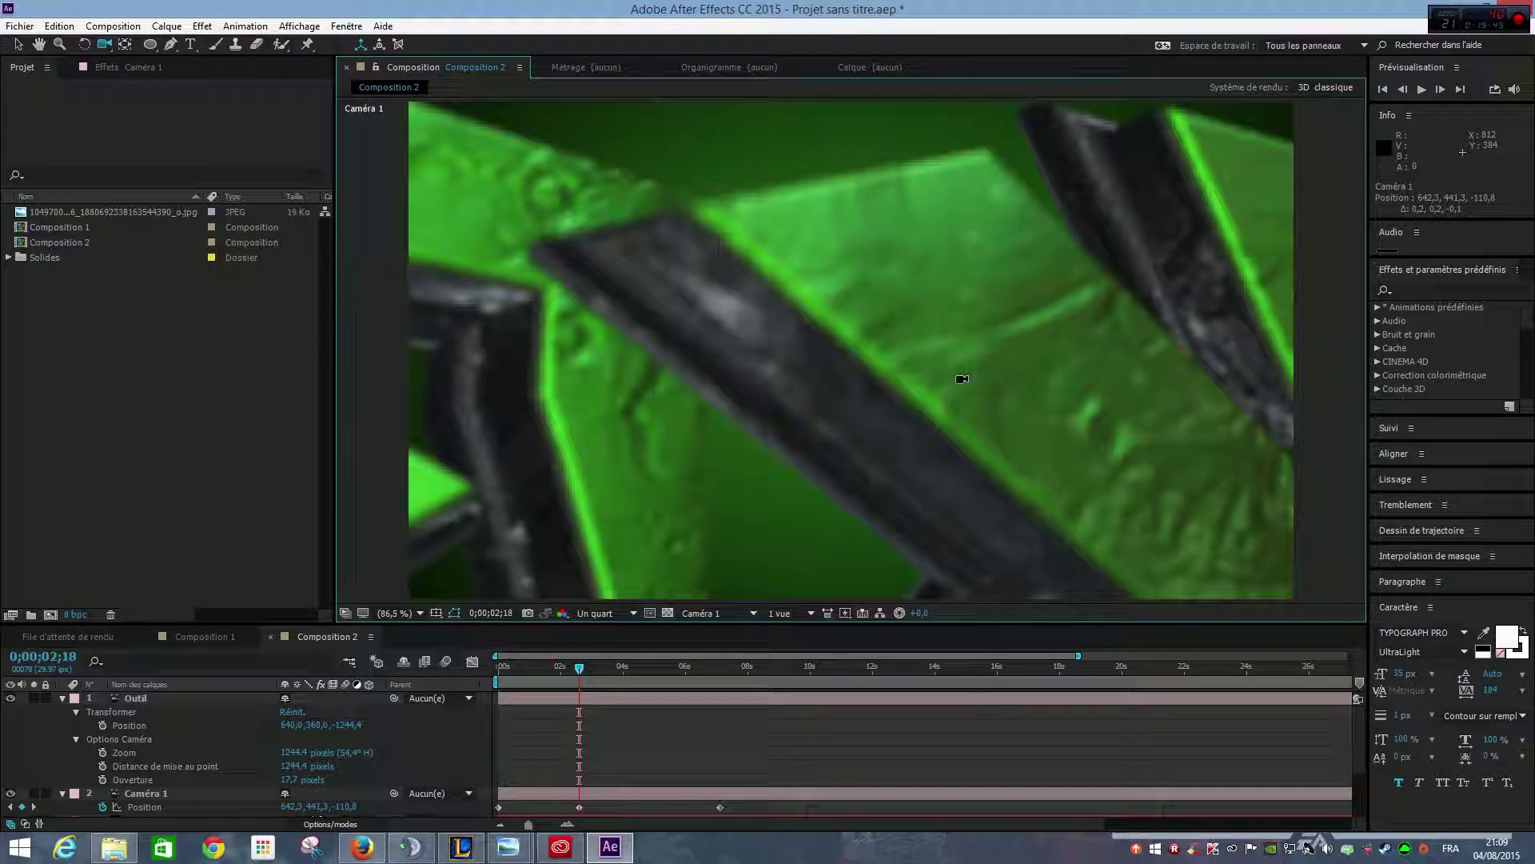
# Step: Undo the last camera orbit adjustments on Caméra 1
pyautogui.scroll(-1, 229, 789)
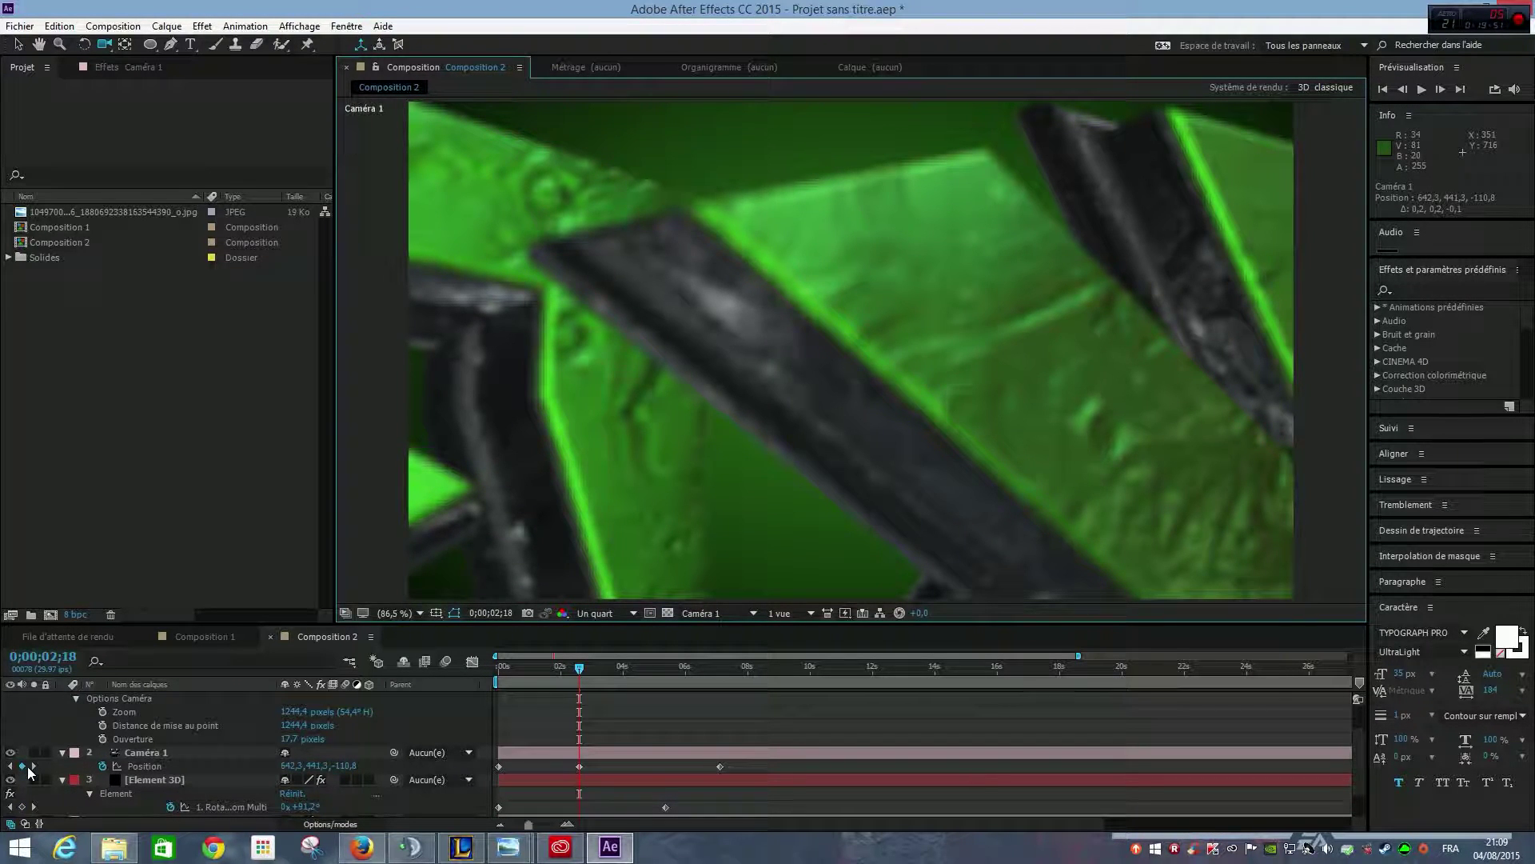
pyautogui.hotkey('ctrl', 'z')
pyautogui.hotkey('ctrl', 'z')
pyautogui.hotkey('ctrl', 'z')
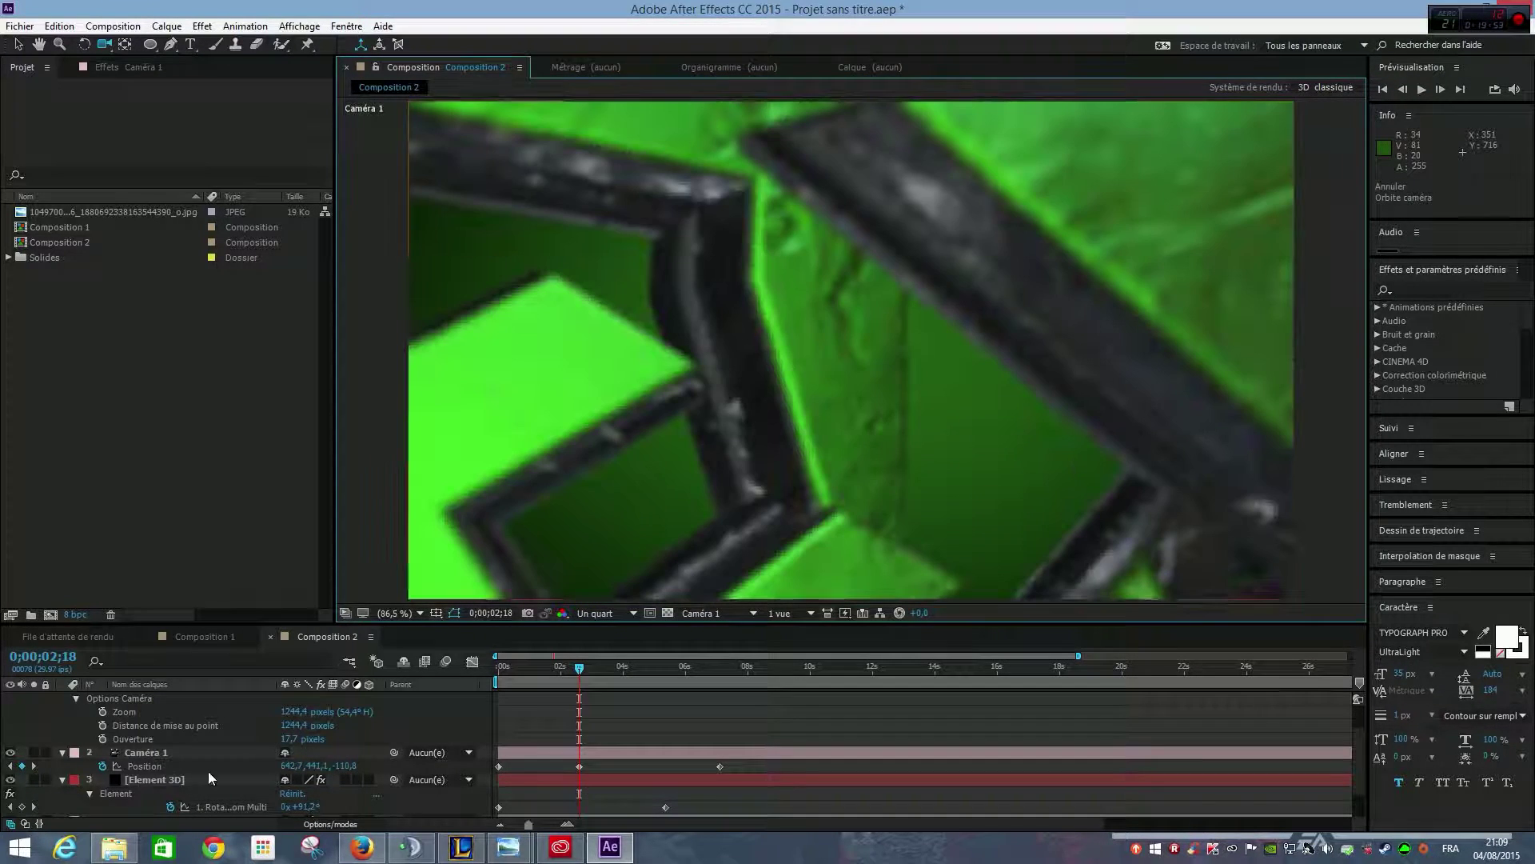
# Step: Remove all Position keyframes from Caméra 1 in Composition 2 and reset its Transform values
pyautogui.click(62, 752)
pyautogui.click(63, 752)
pyautogui.click(292, 714)
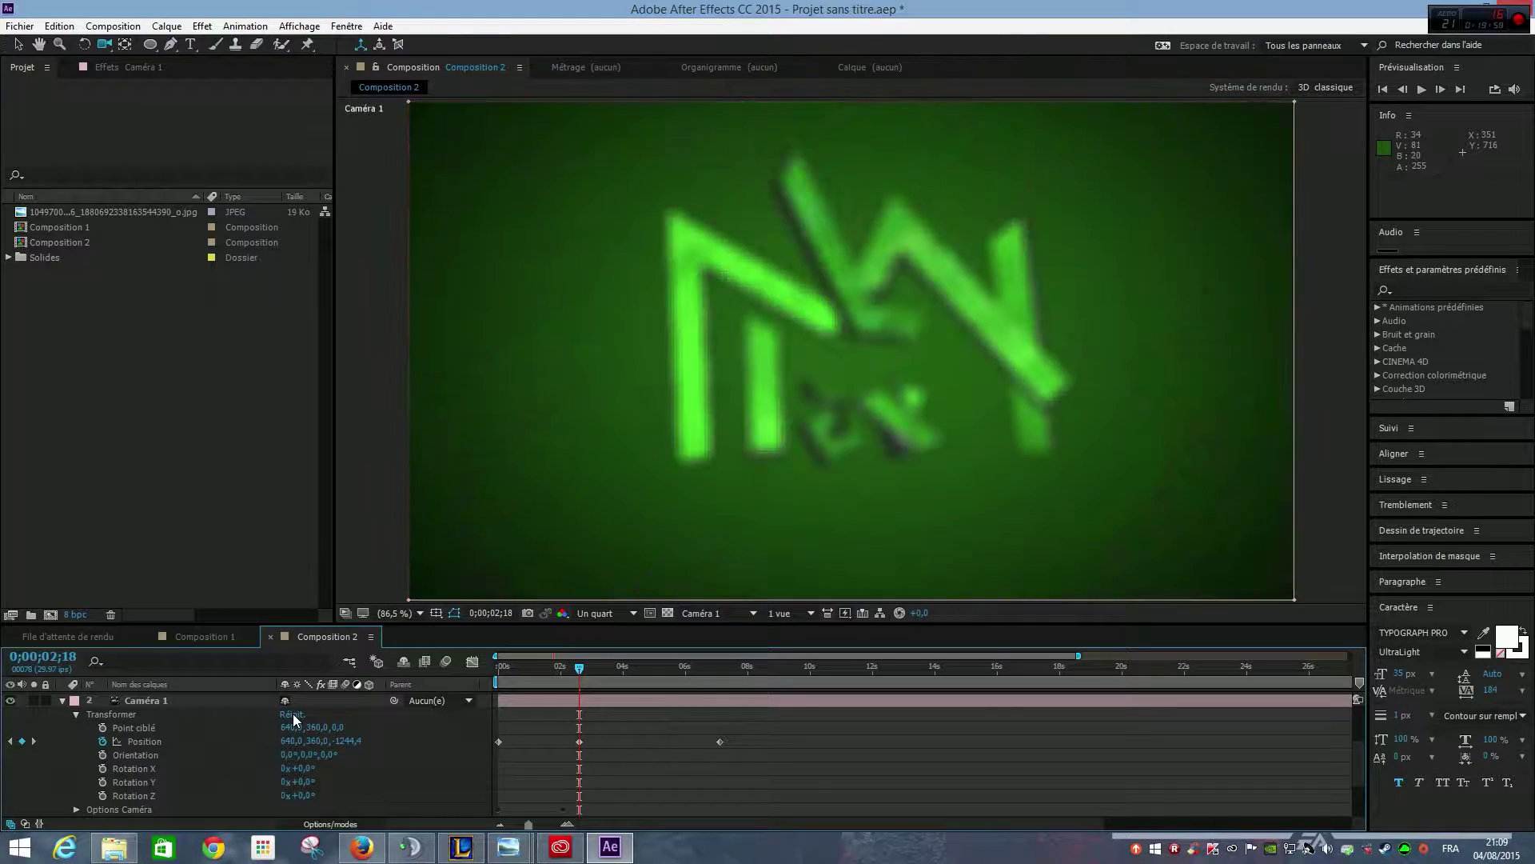
pyautogui.click(22, 741)
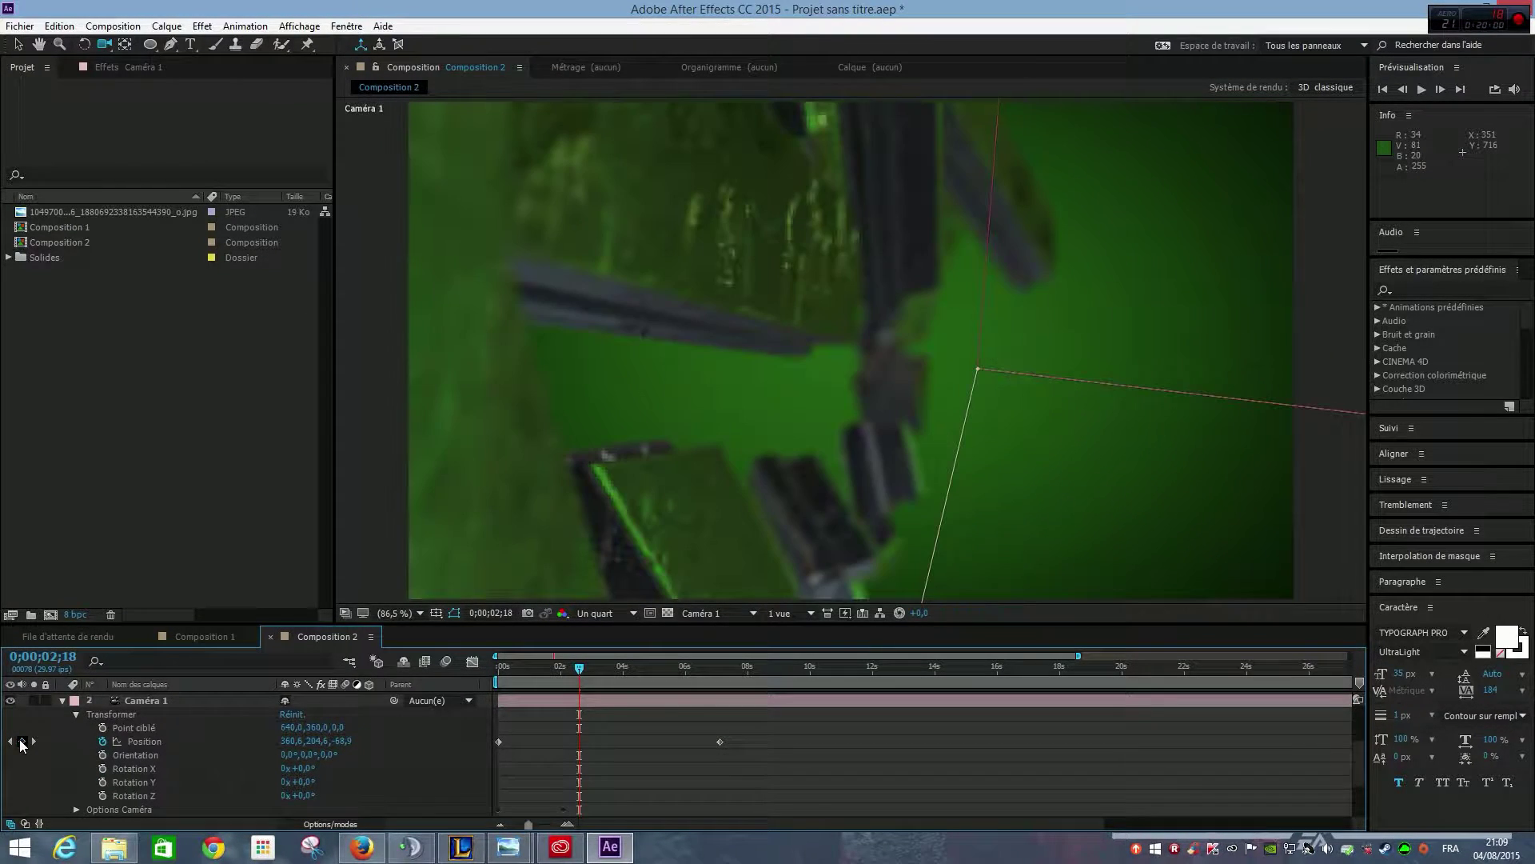
pyautogui.click(102, 742)
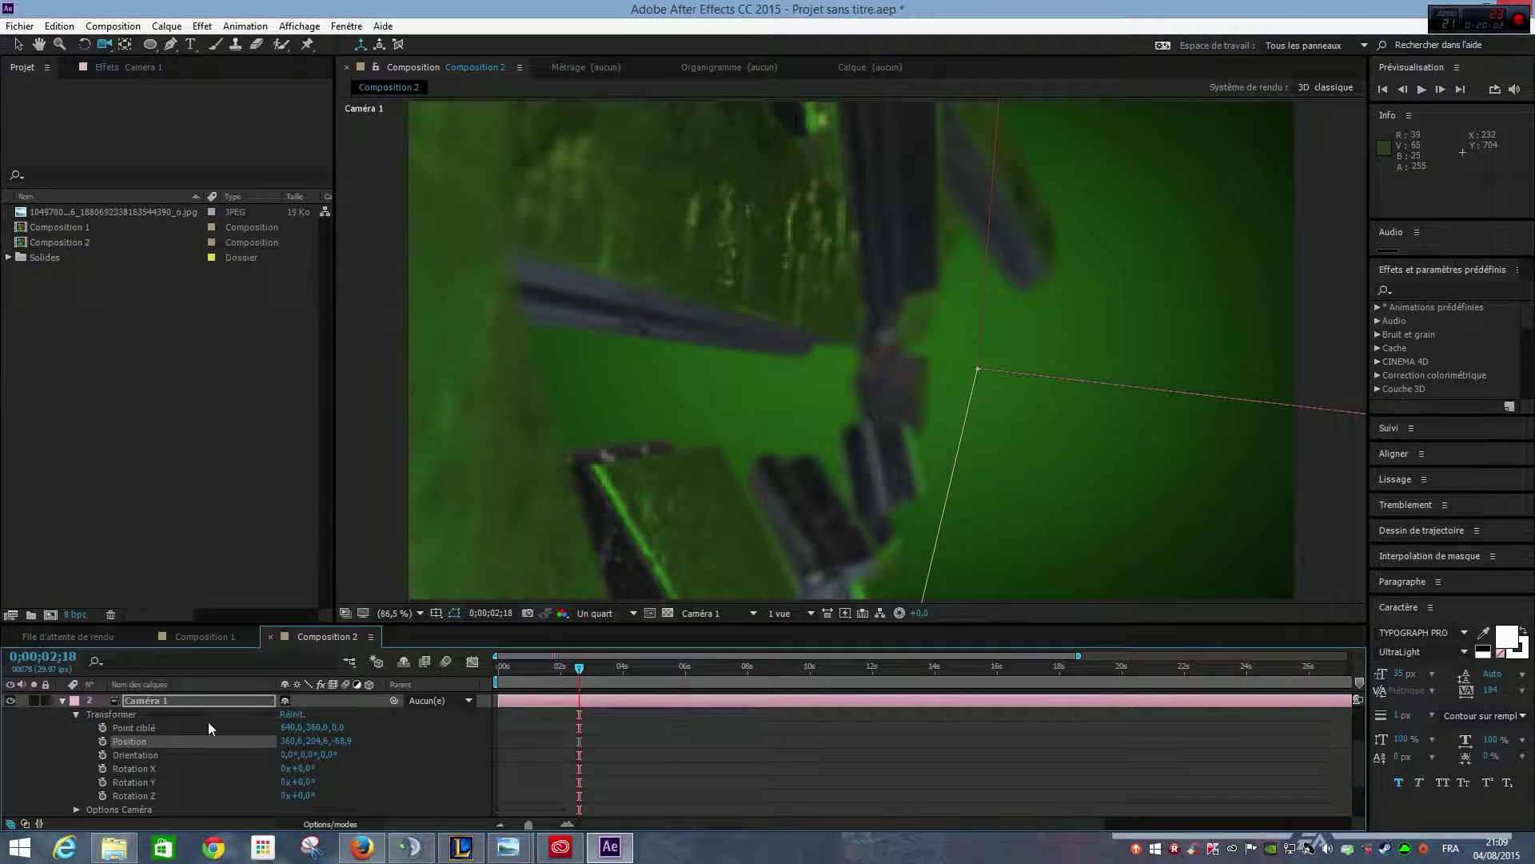
pyautogui.click(292, 715)
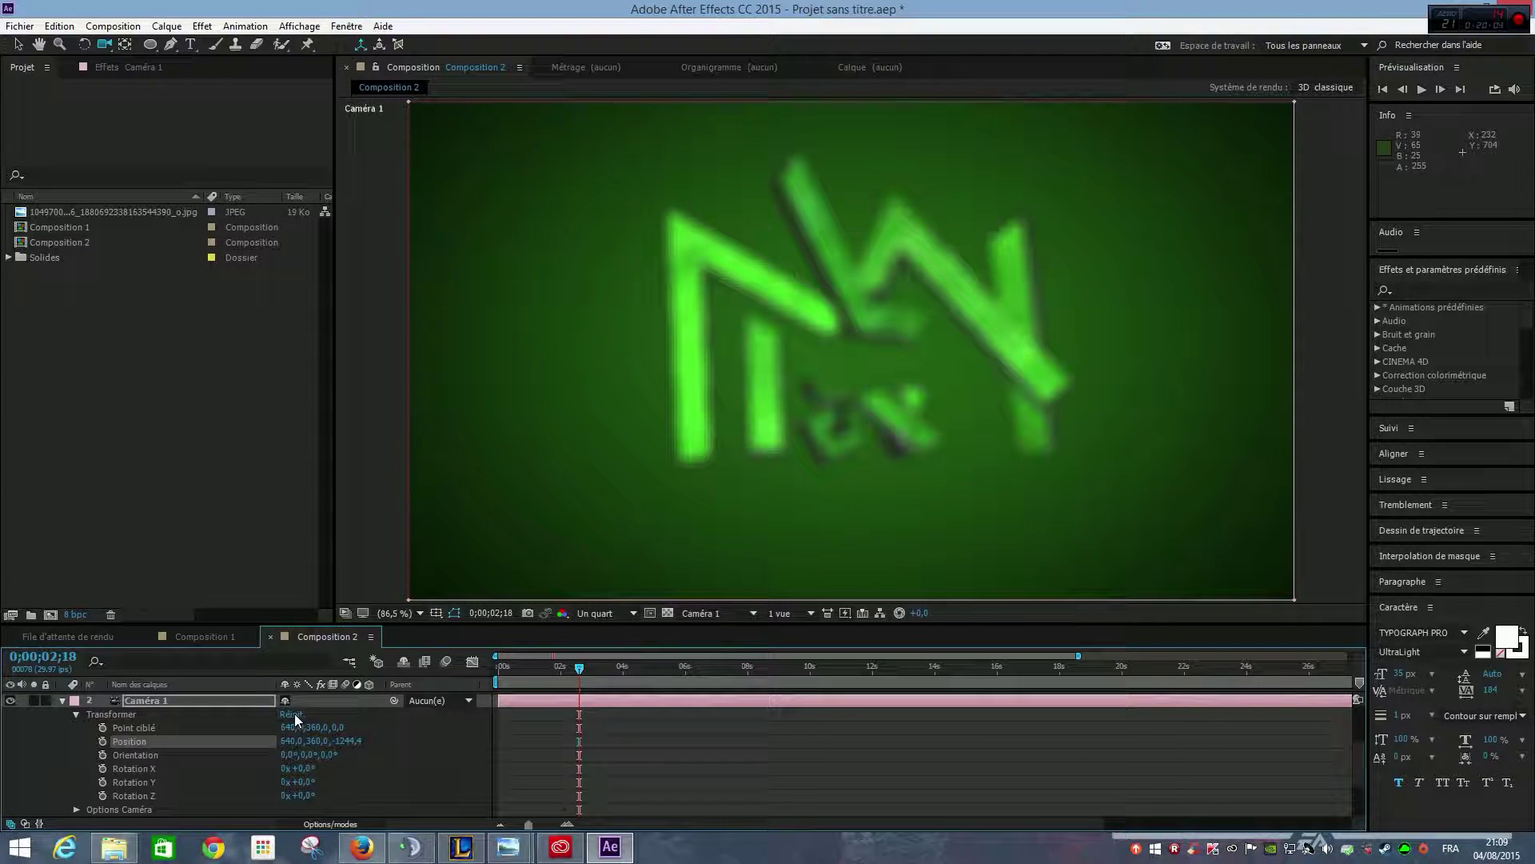
# Step: Dolly and track Caméra 1 in on the small letters to a Position of about 658,0, 432,2, -113,5
pyautogui.moveTo(104, 44); pyautogui.dragTo(208, 97)
pyautogui.moveTo(875, 240); pyautogui.dragTo(875, 314)
pyautogui.click(140, 79)
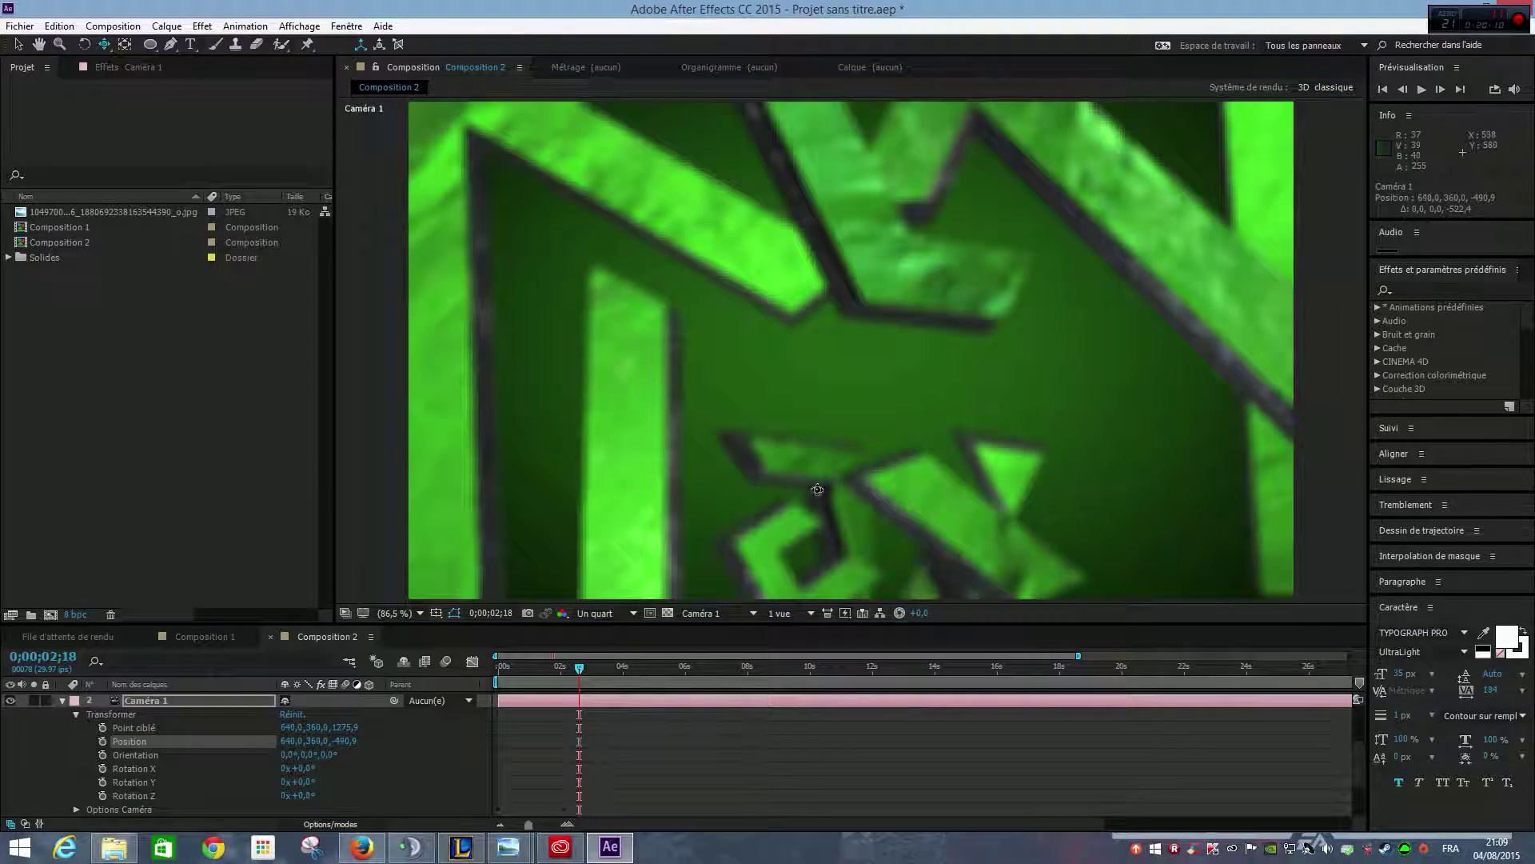
pyautogui.moveTo(848, 525); pyautogui.dragTo(786, 412)
pyautogui.click(106, 46)
pyautogui.click(140, 96)
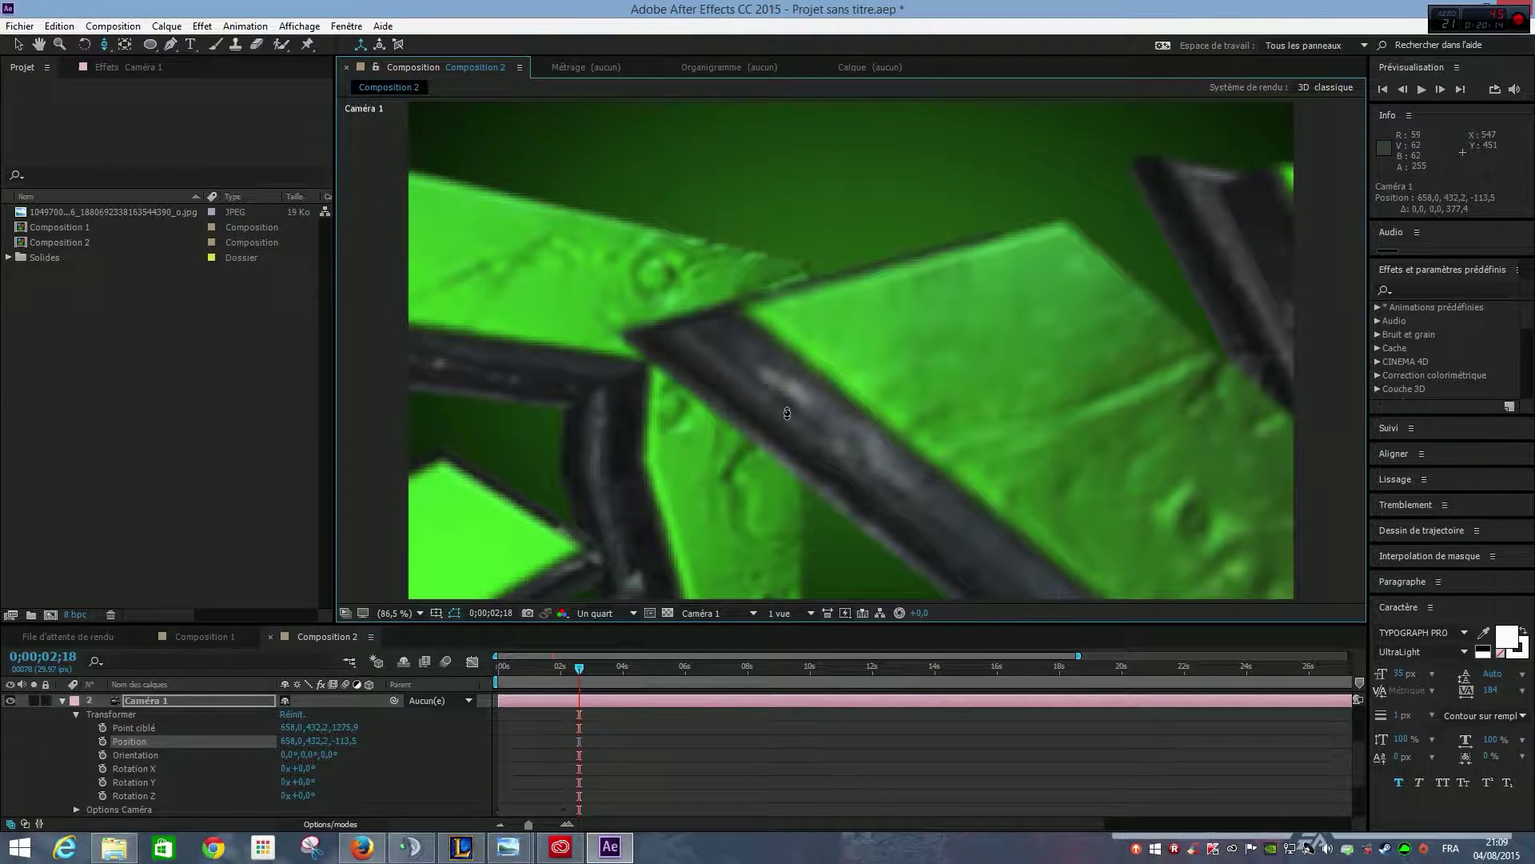
# Step: Track Caméra 1 across the small letters and orbit it to a Position of about 651,2, 482,9, -113,2
pyautogui.click(104, 48)
pyautogui.click(143, 79)
pyautogui.moveTo(657, 355)
pyautogui.mouseDown()
pyautogui.moveTo(627, 298)
pyautogui.moveTo(650, 361)
pyautogui.mouseUp()
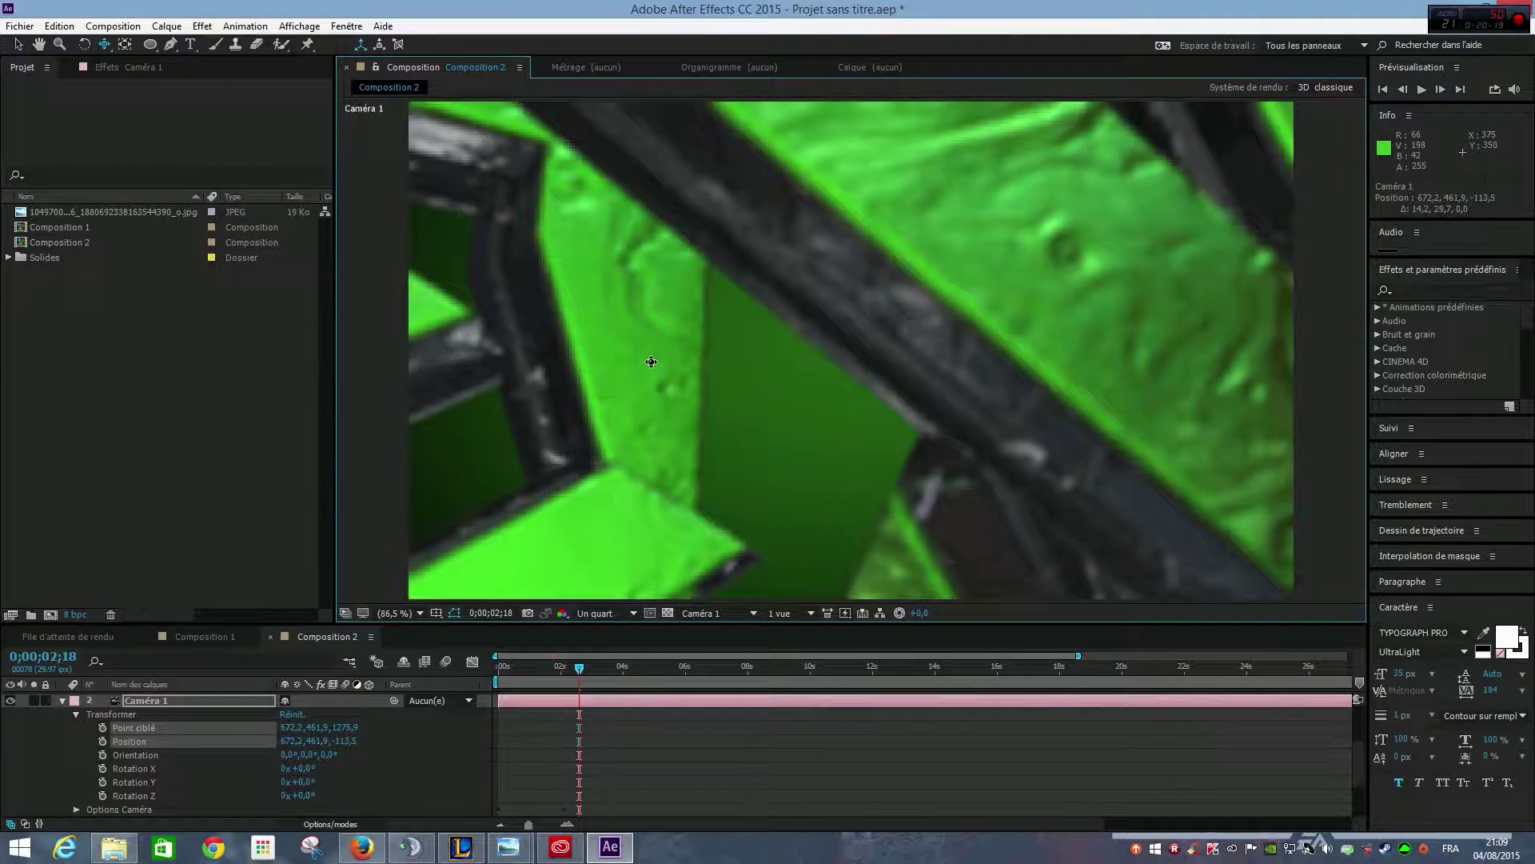
pyautogui.click(104, 44)
pyautogui.click(142, 60)
pyautogui.moveTo(799, 304); pyautogui.dragTo(861, 287)
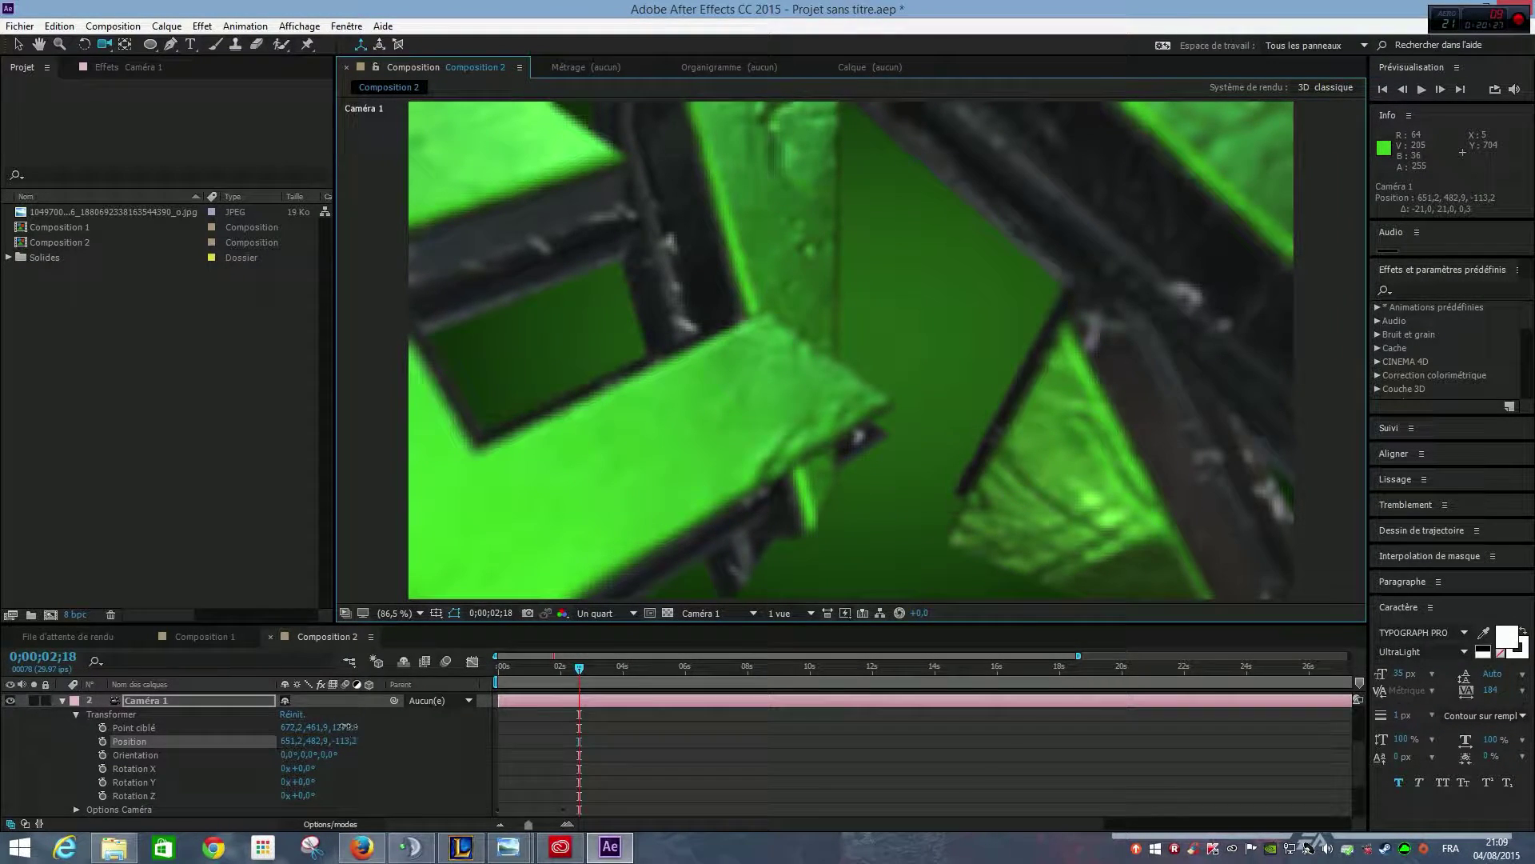
# Step: Set Caméra 1's point of interest depth to about -34,1 and orbit the camera to a Position of about 708,7, 466,9, -110,2
pyautogui.moveTo(344, 727); pyautogui.dragTo(371, 732)
pyautogui.moveTo(178, 732); pyautogui.dragTo(95, 746)
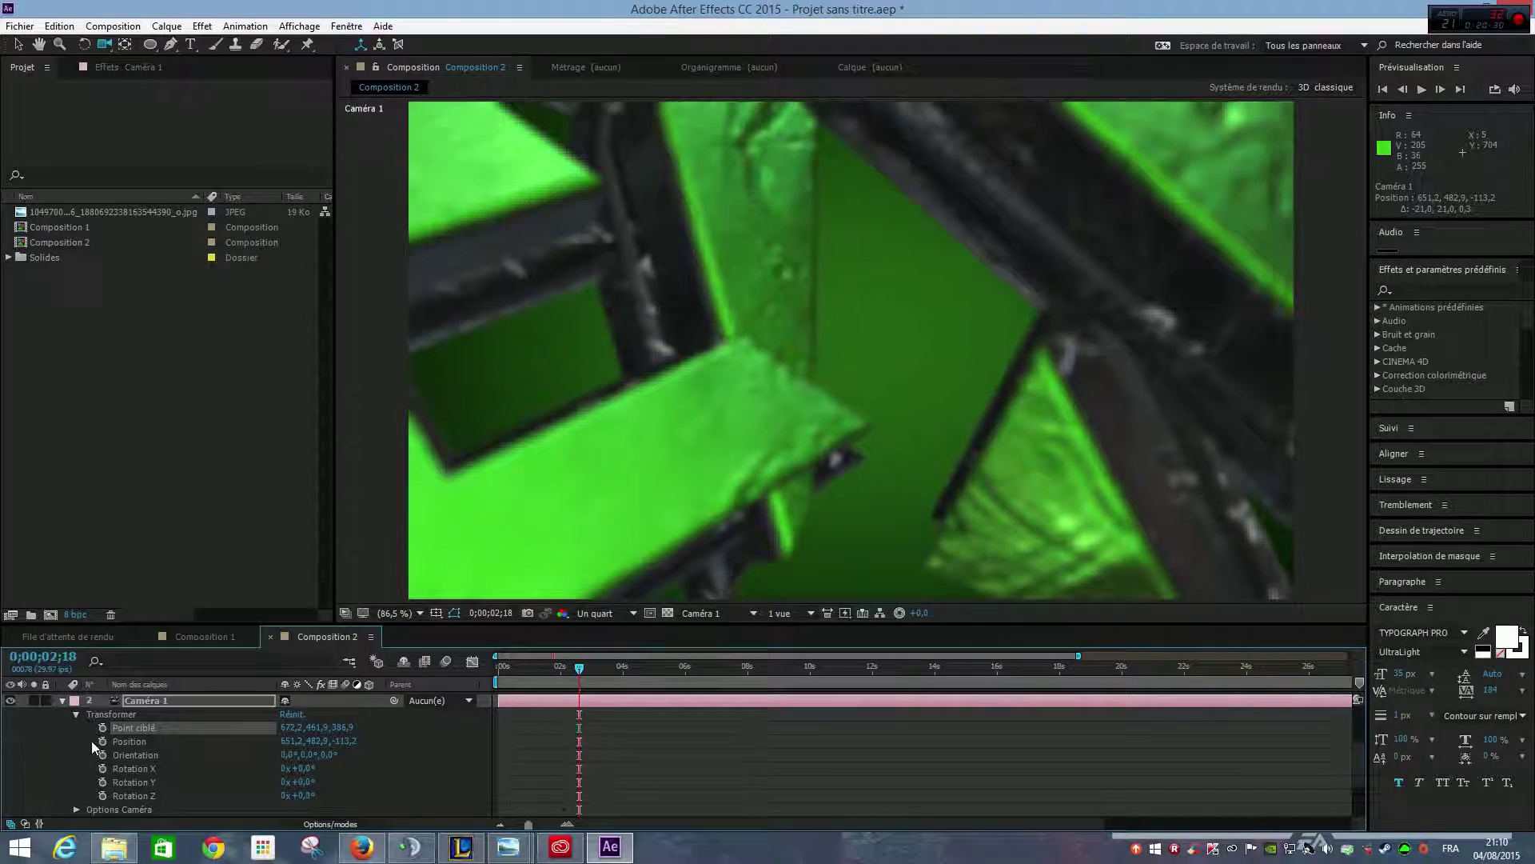
pyautogui.moveTo(348, 732); pyautogui.dragTo(57, 644)
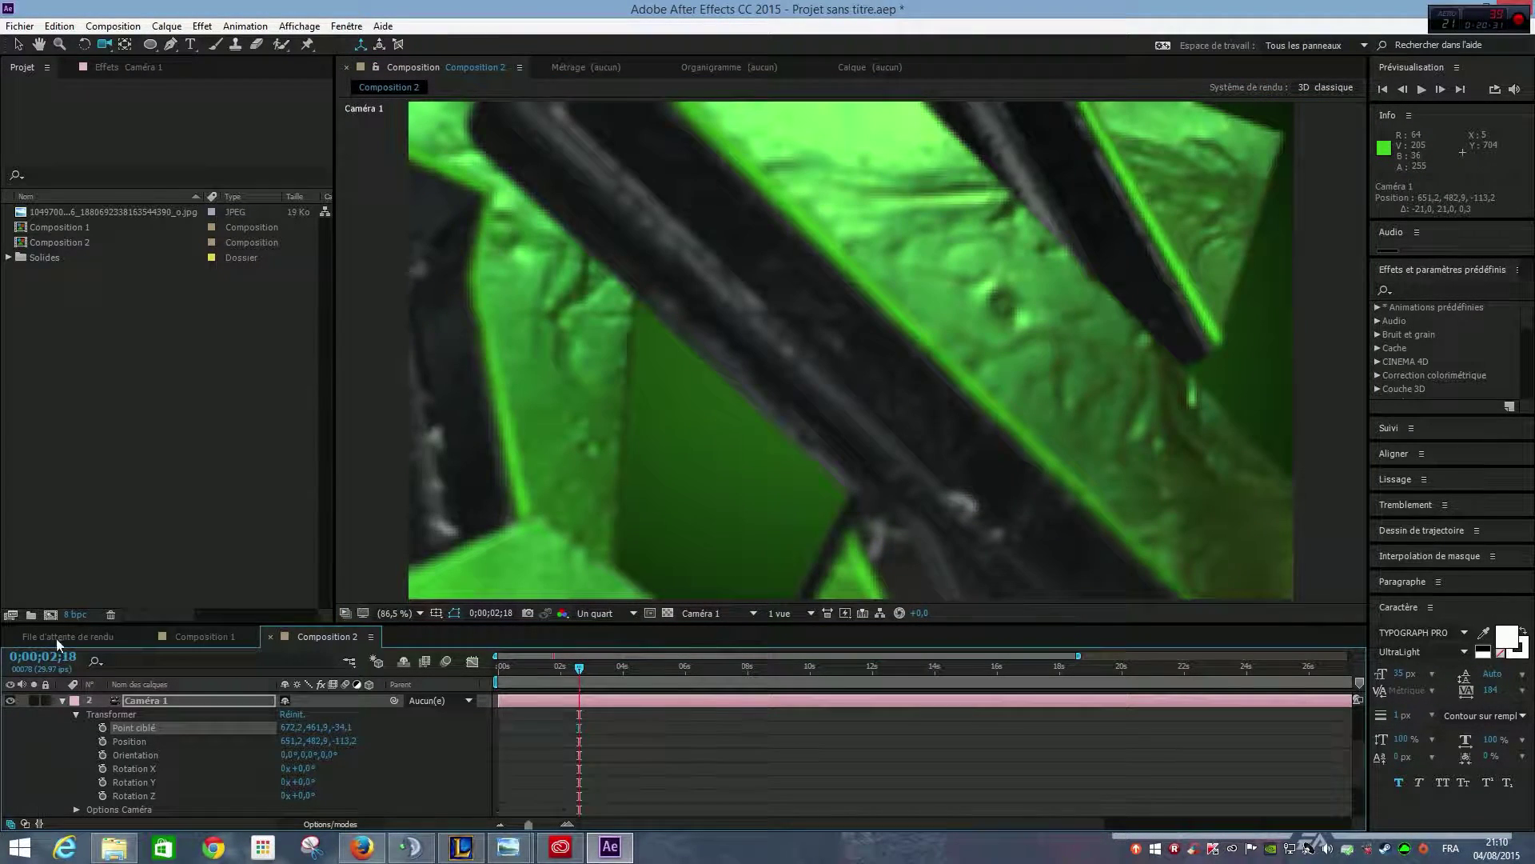
pyautogui.moveTo(880, 272); pyautogui.dragTo(758, 306)
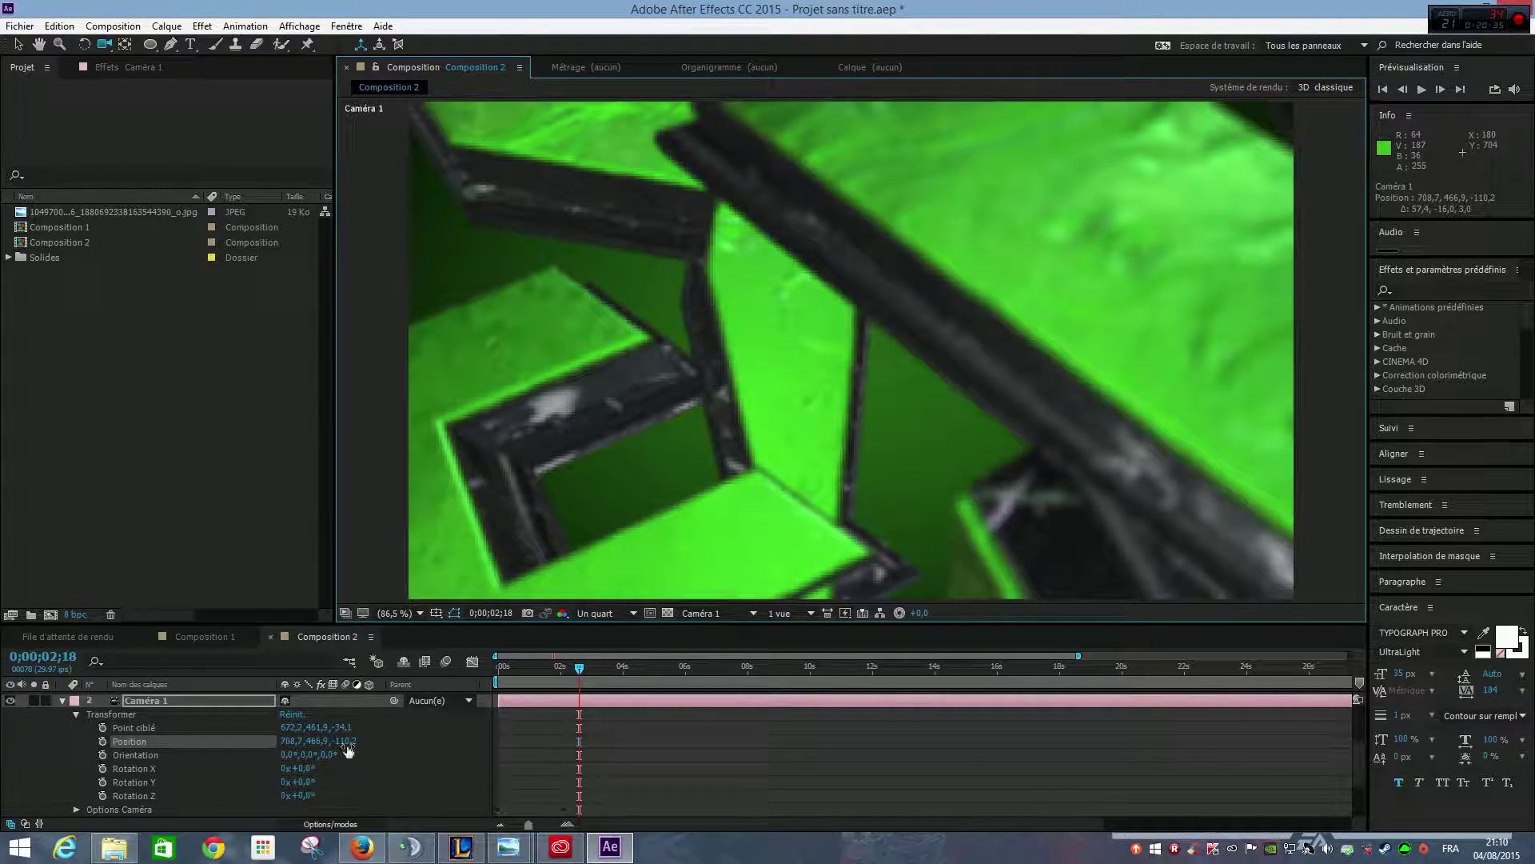
# Step: Set Caméra 1's point of interest depth to about -6,1 and orbit the camera to a Position of about 789,2, 481,1, -63,2
pyautogui.moveTo(336, 735); pyautogui.dragTo(406, 721)
pyautogui.moveTo(743, 230); pyautogui.dragTo(628, 252)
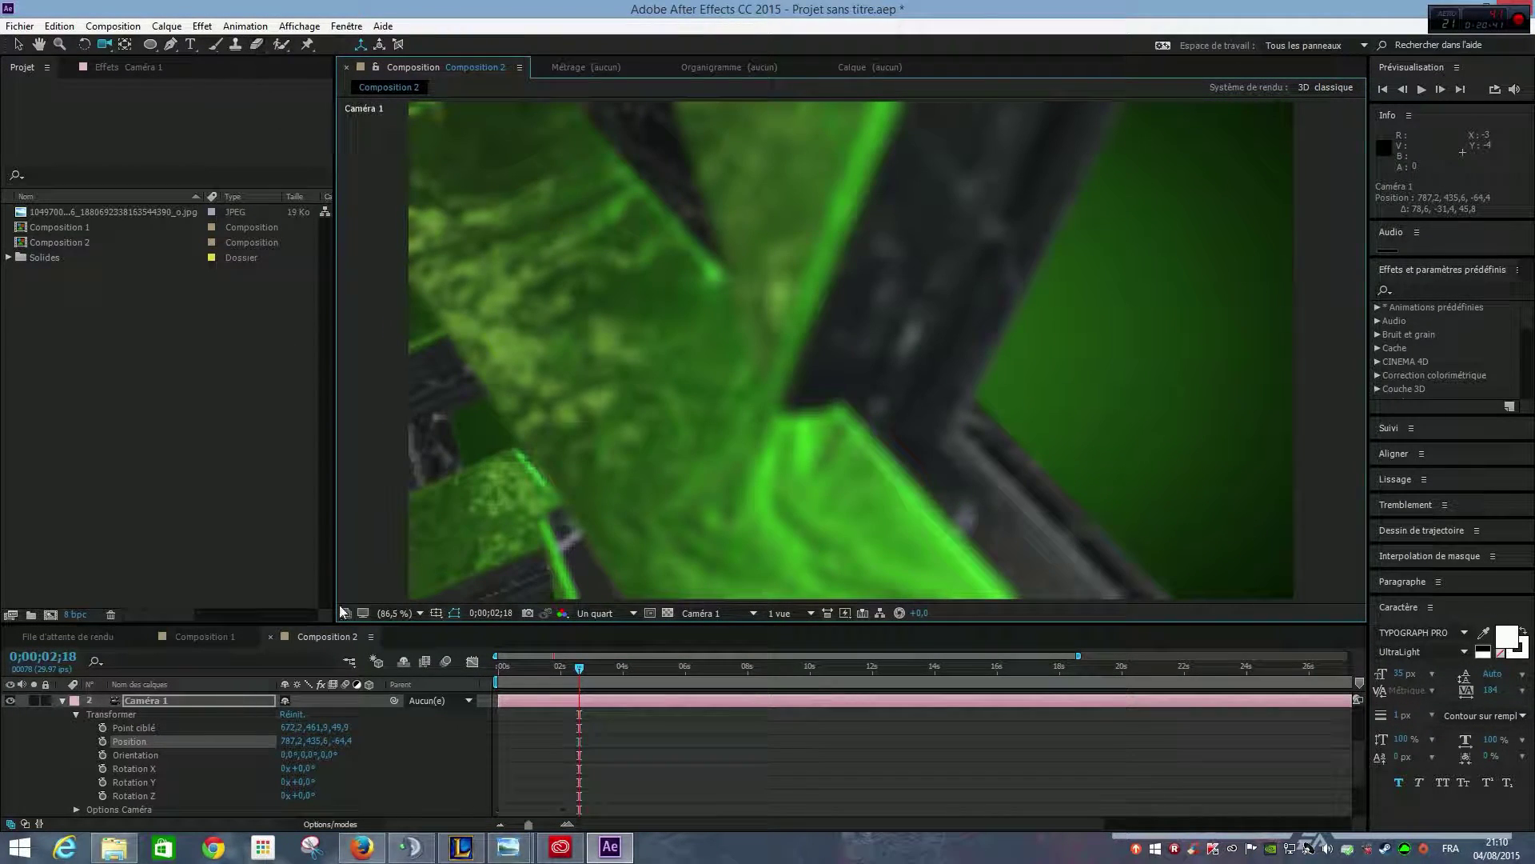
pyautogui.moveTo(335, 726); pyautogui.dragTo(294, 727)
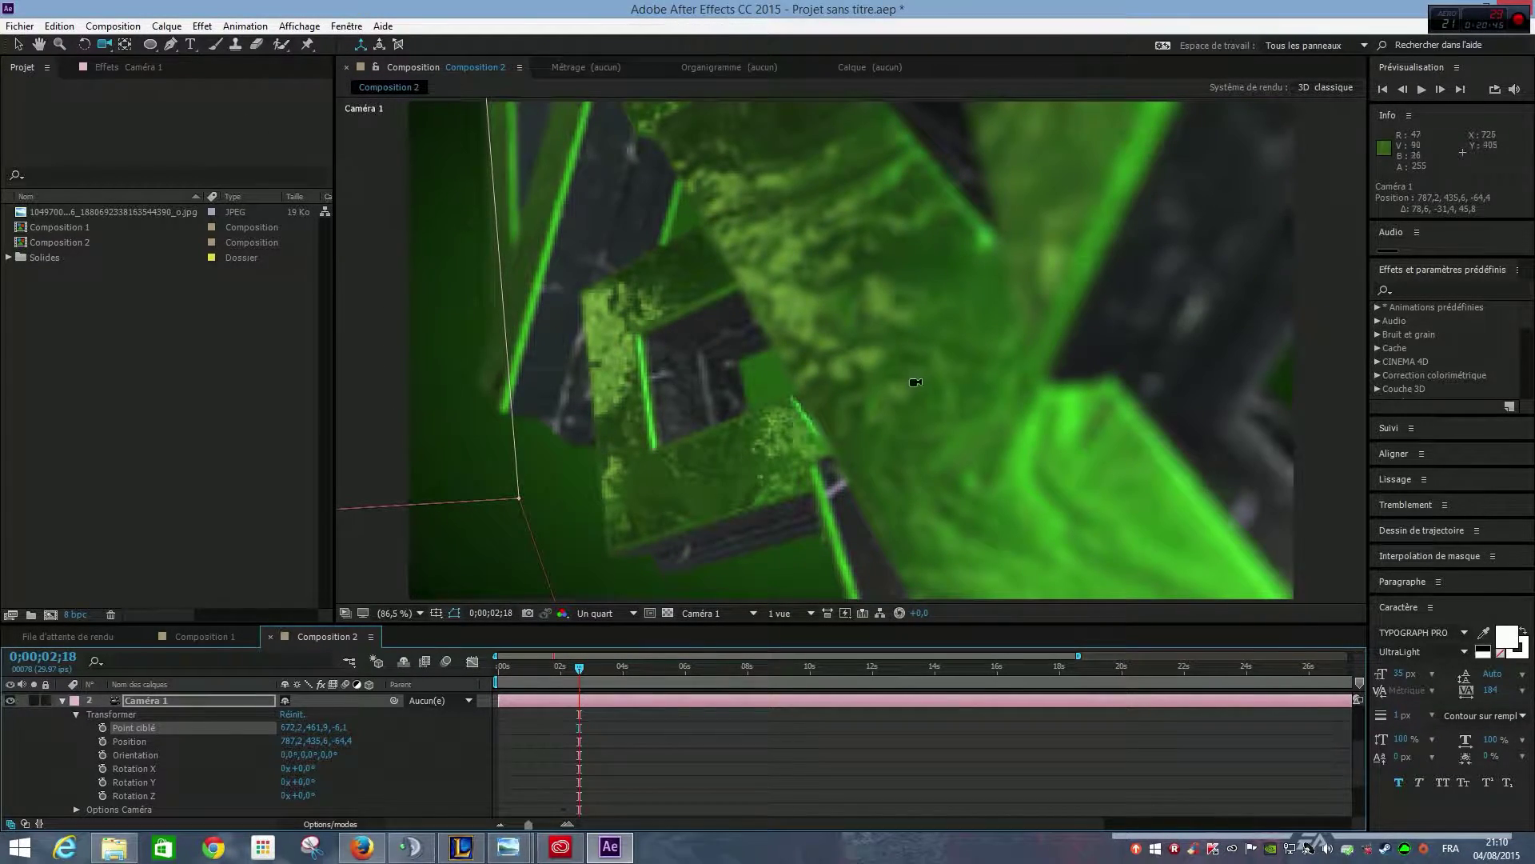
pyautogui.moveTo(916, 382); pyautogui.dragTo(939, 261)
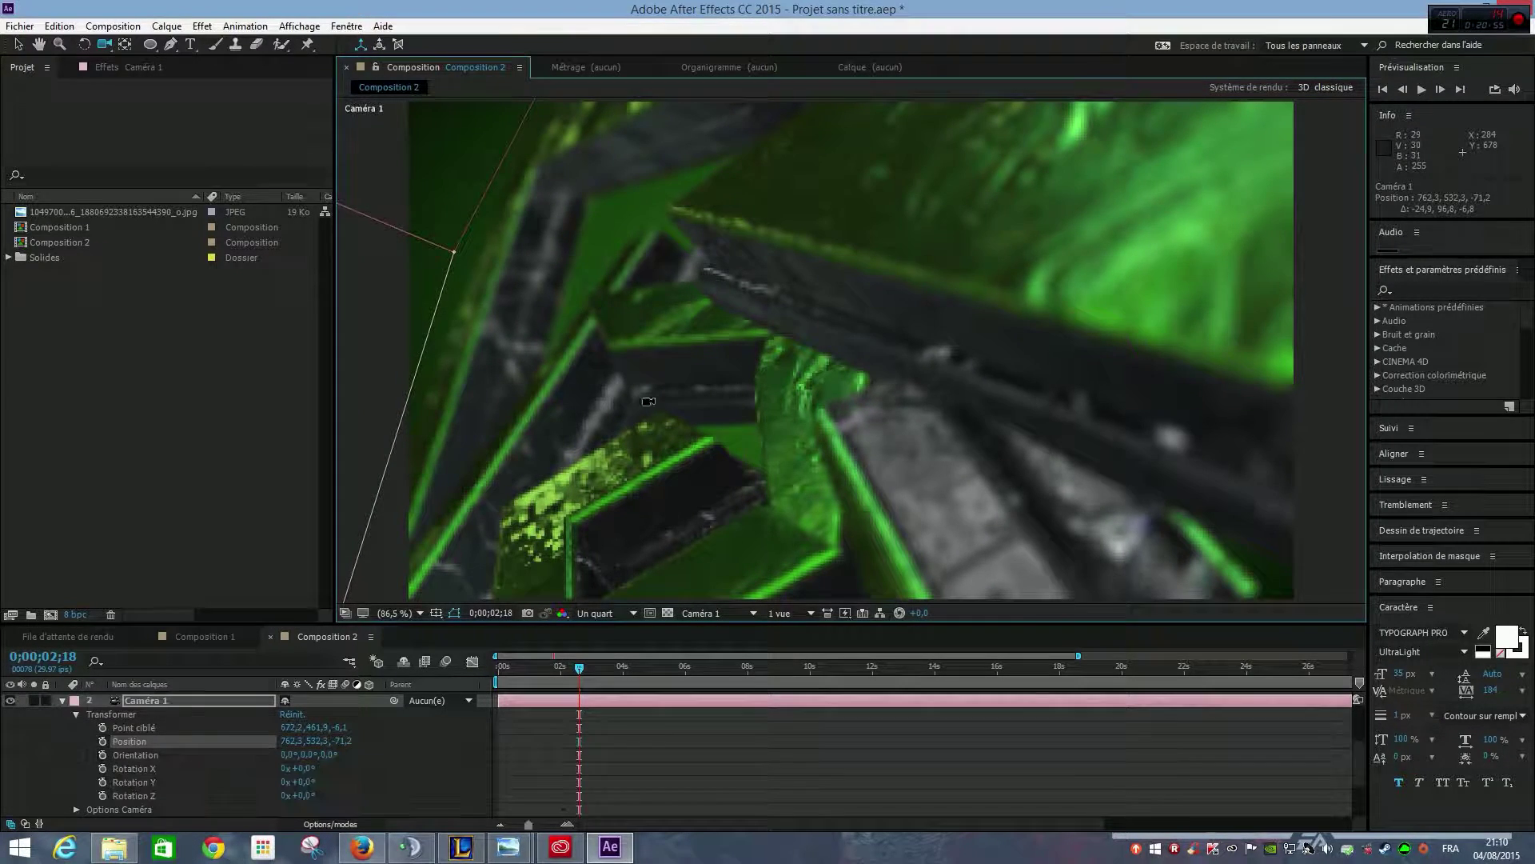
pyautogui.moveTo(648, 401); pyautogui.dragTo(889, 344)
# Step: Keyframe Caméra 1's Position at the composition start, orbit it at 0;00;03;03 to about 761,9, 518,4, -84,1, and preview the move
pyautogui.click(103, 741)
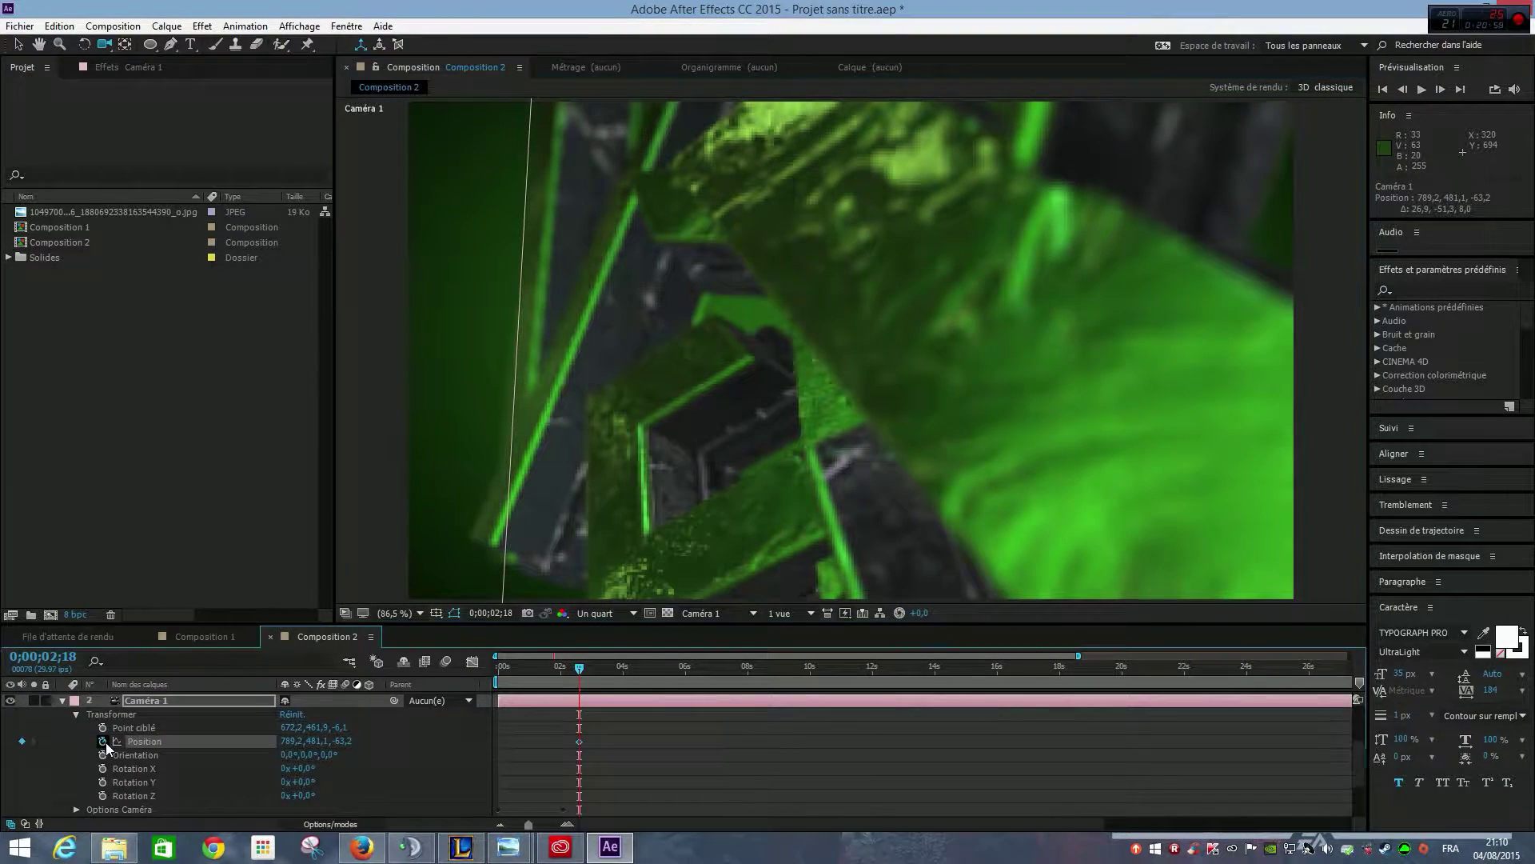
pyautogui.moveTo(499, 746); pyautogui.dragTo(497, 747)
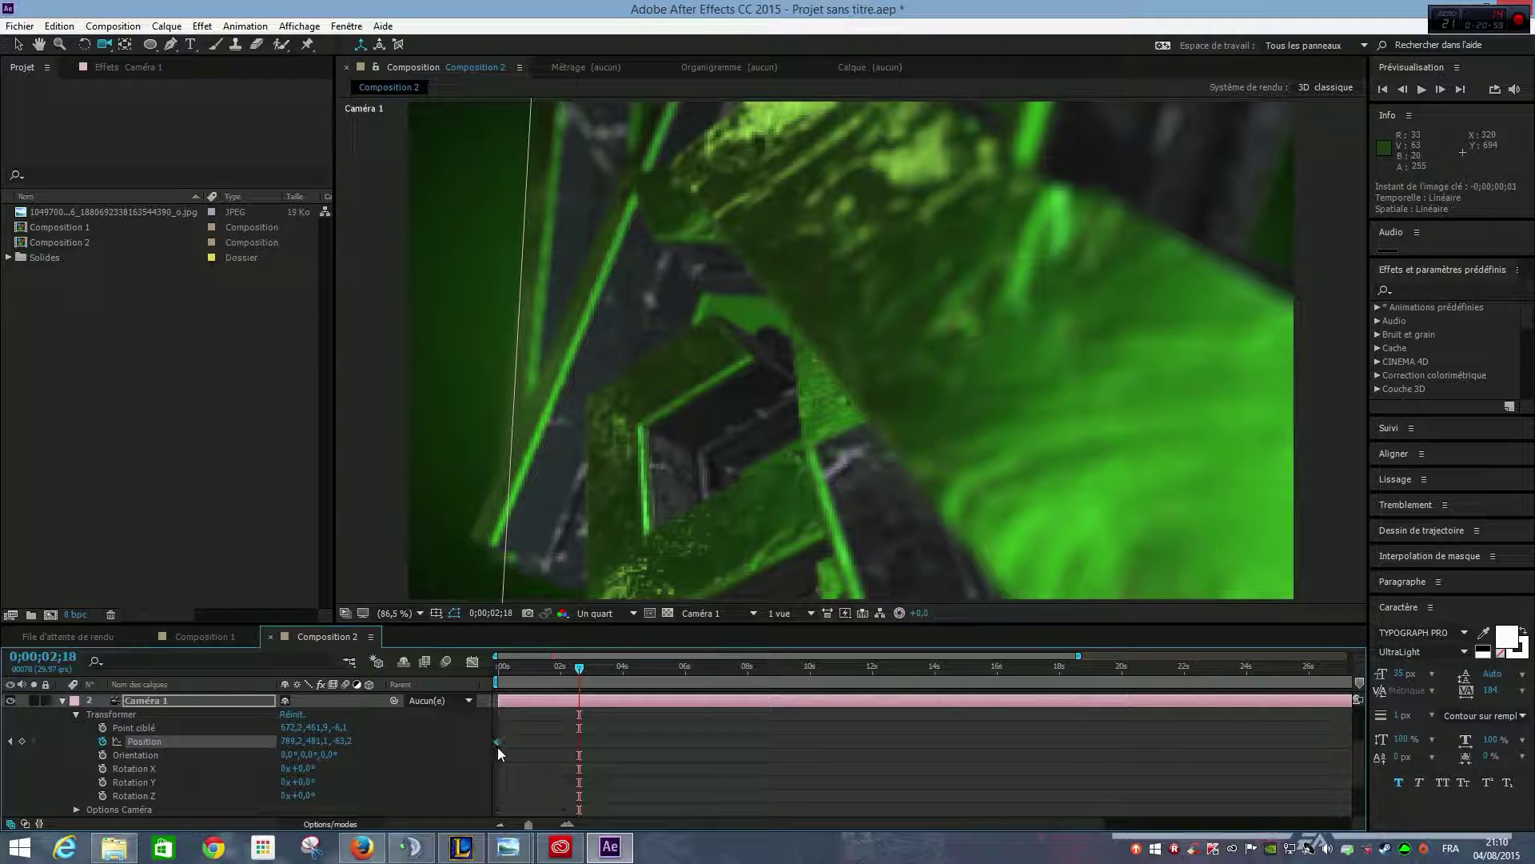
pyautogui.moveTo(579, 667)
pyautogui.mouseDown()
pyautogui.moveTo(482, 685)
pyautogui.moveTo(610, 675)
pyautogui.moveTo(595, 670)
pyautogui.mouseUp()
pyautogui.moveTo(684, 588); pyautogui.dragTo(990, 339)
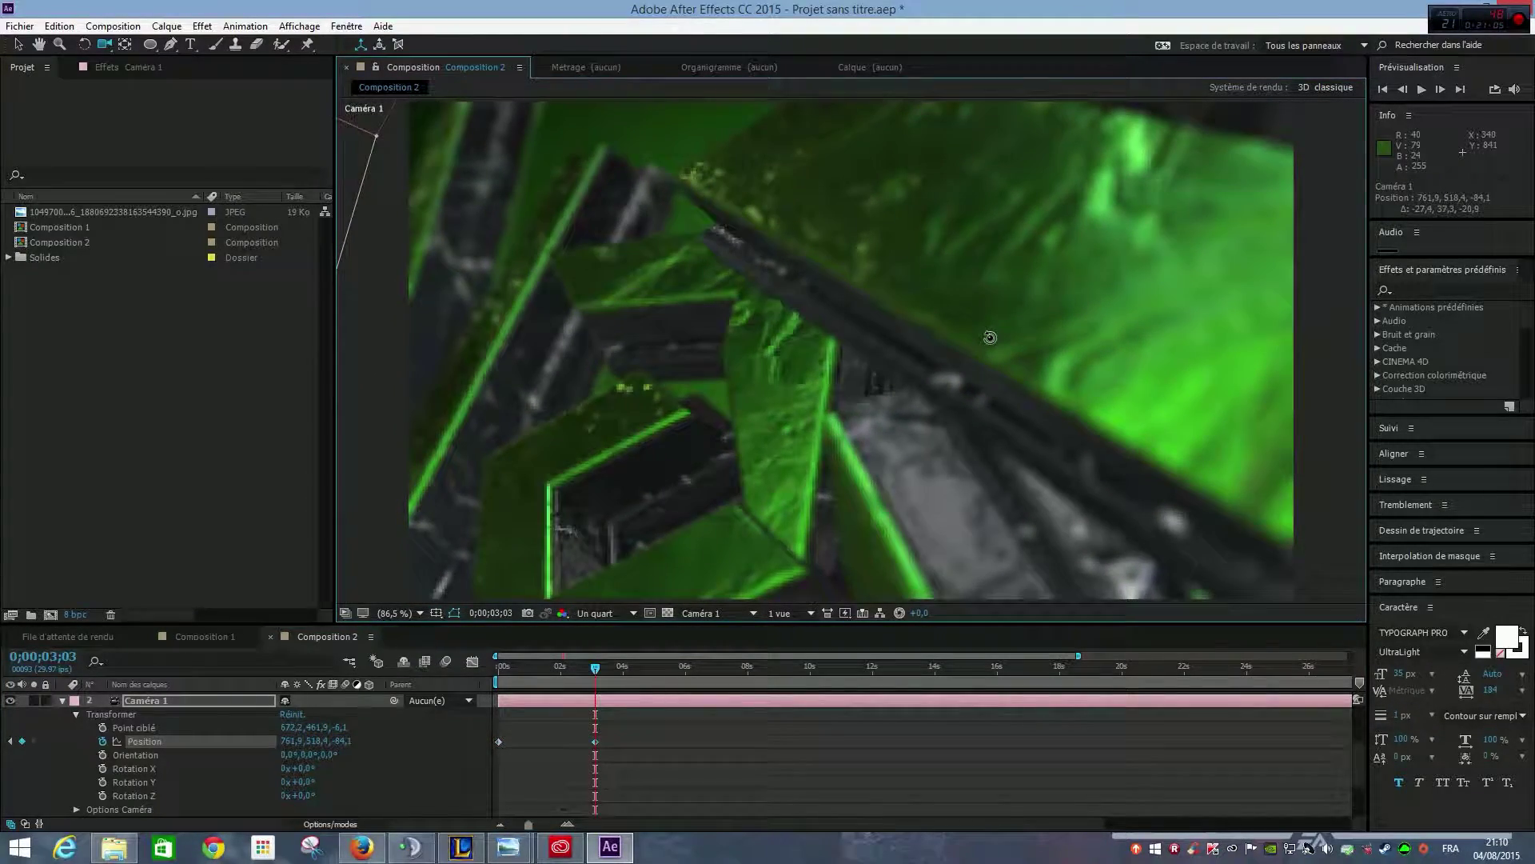
pyautogui.press('space')
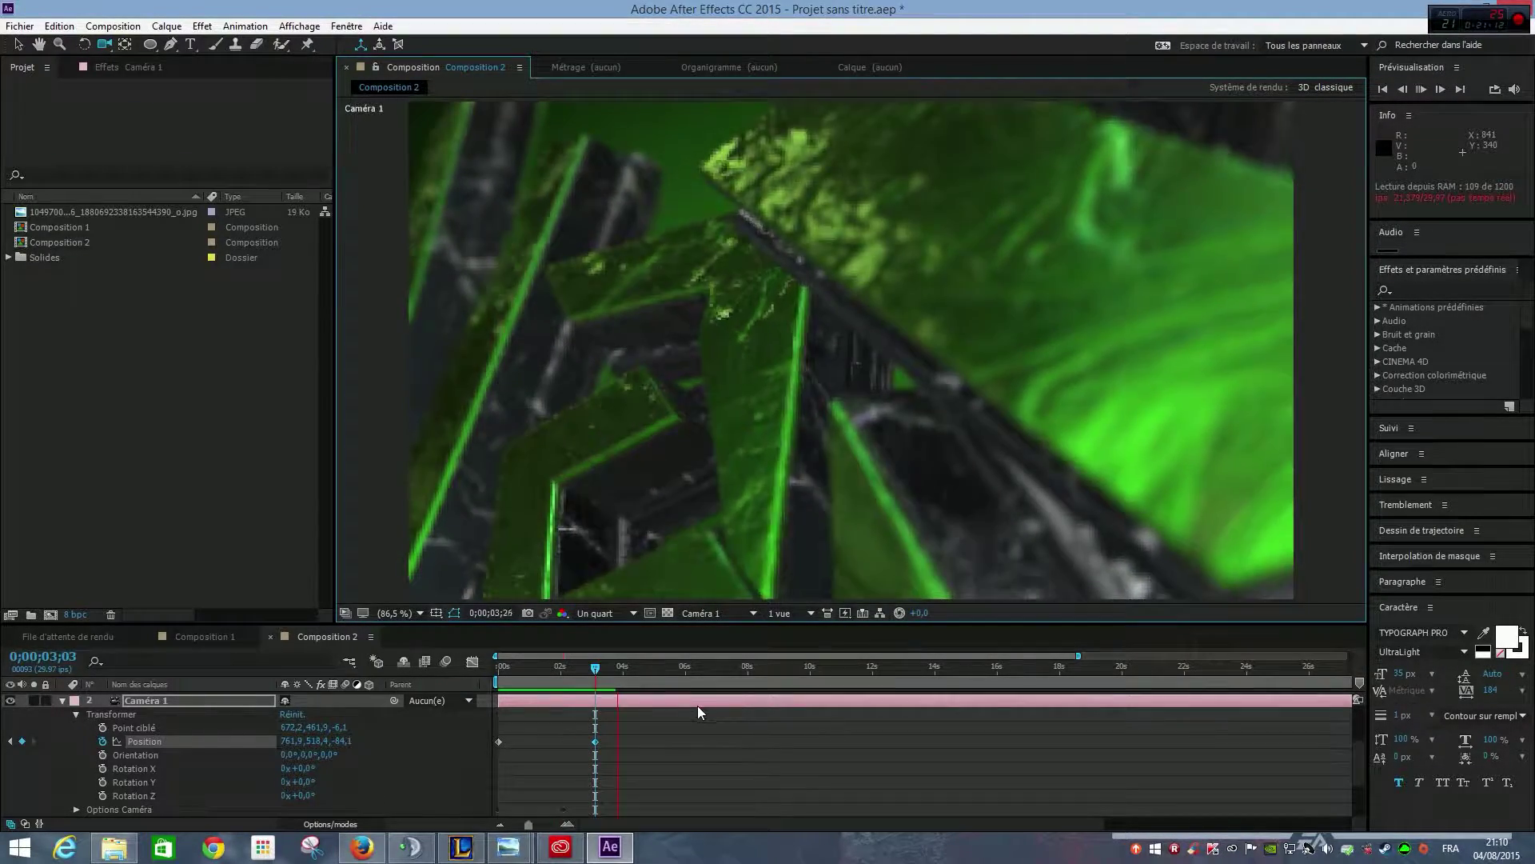
pyautogui.press('space')
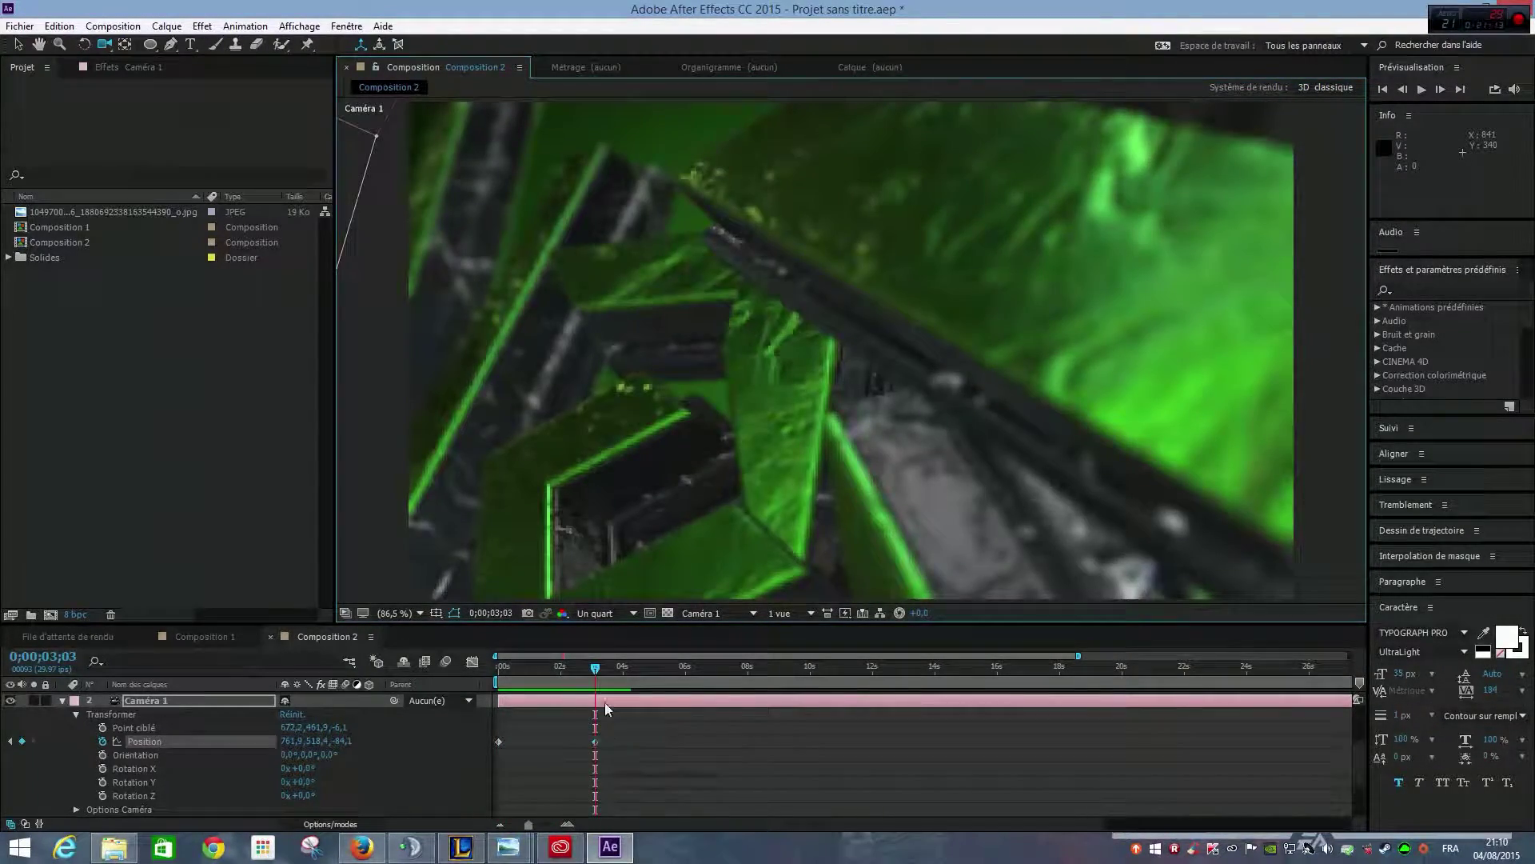
# Step: Orbit Caméra 1 at its second Position keyframe to about 743,4, 537,9, -86,6 and move that keyframe to 0;00;05;20
pyautogui.moveTo(834, 467); pyautogui.dragTo(861, 429)
pyautogui.moveTo(594, 743); pyautogui.dragTo(670, 742)
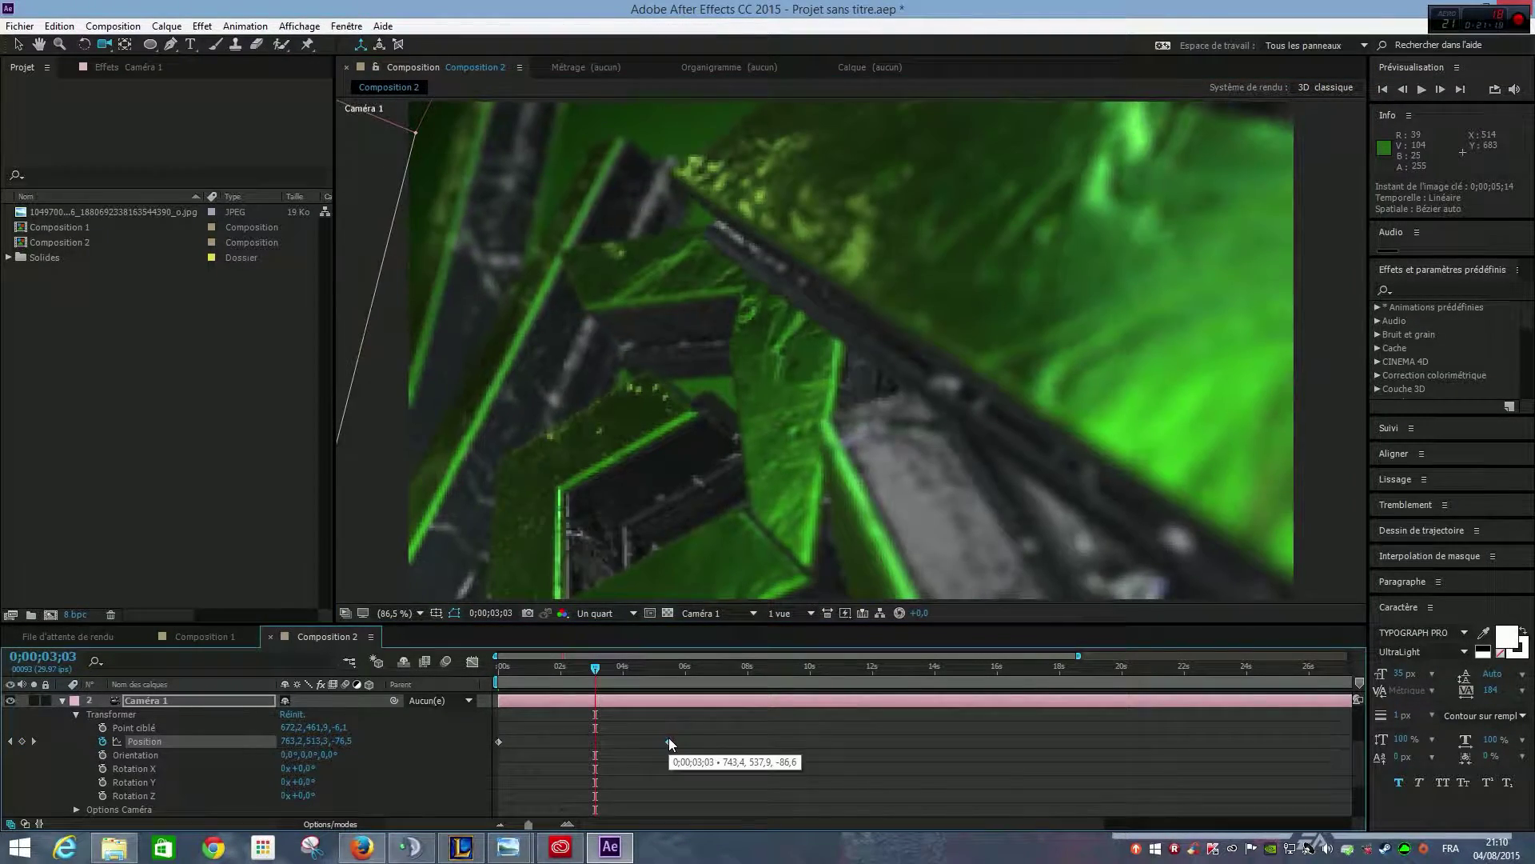
pyautogui.press('space')
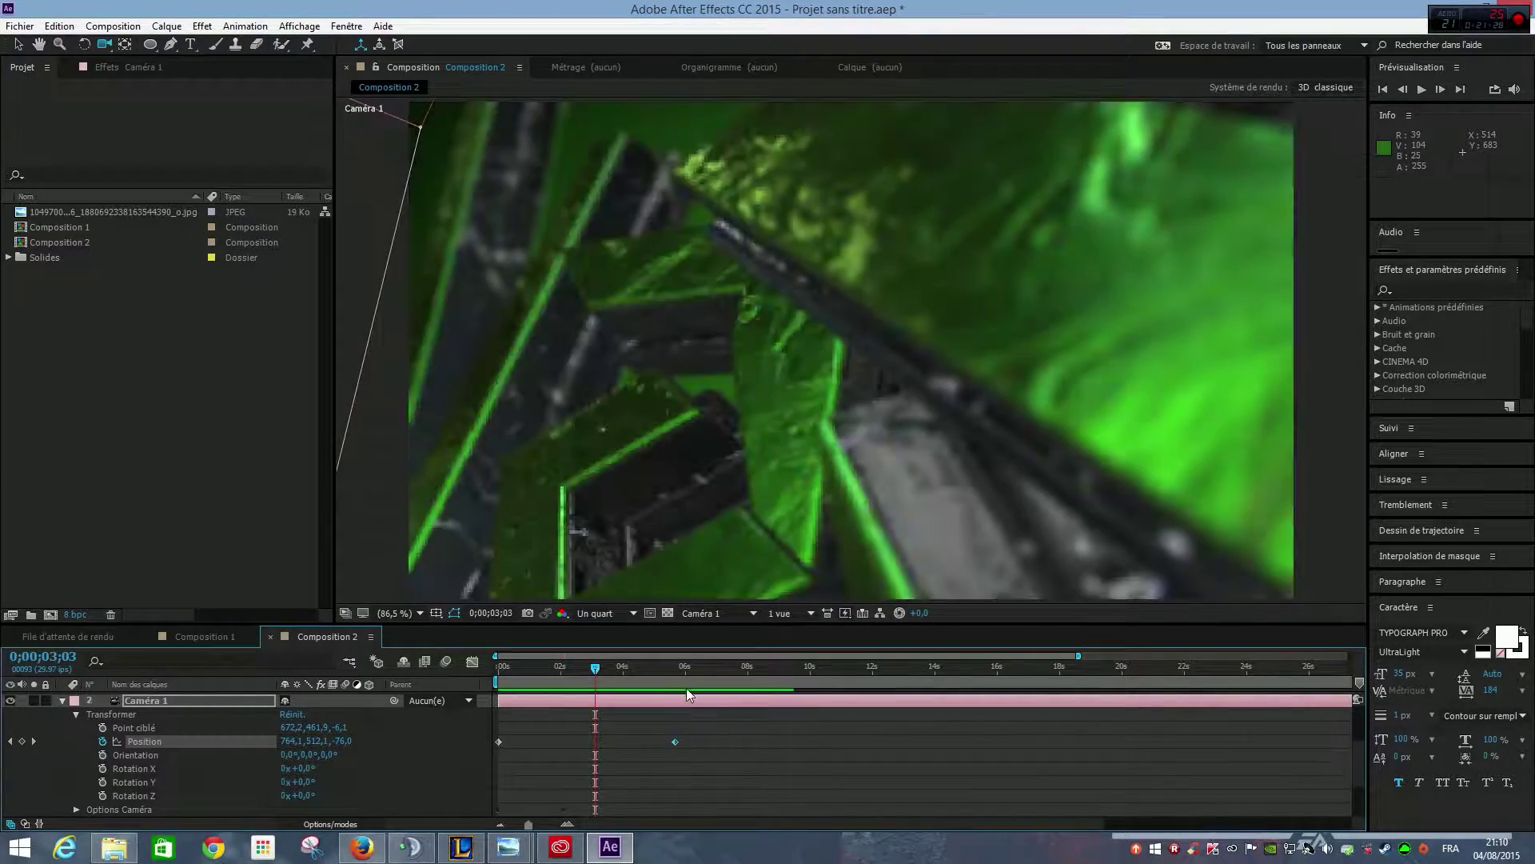
# Step: Check Element 3D's last rotation keyframe in Composition 1 and ease Caméra 1's last Position keyframe in Composition 2
pyautogui.click(205, 636)
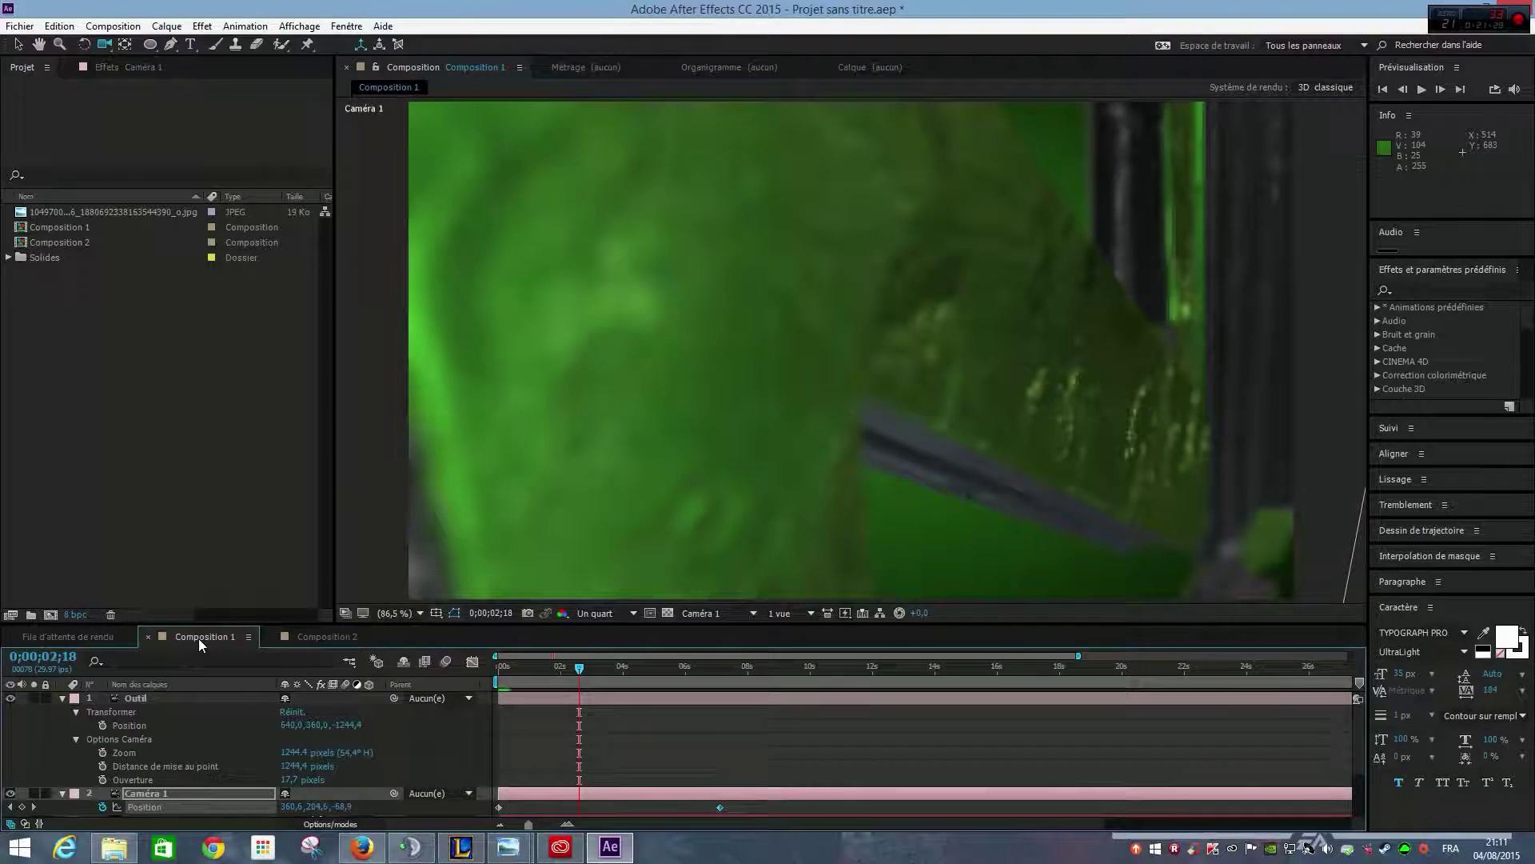
pyautogui.click(227, 768)
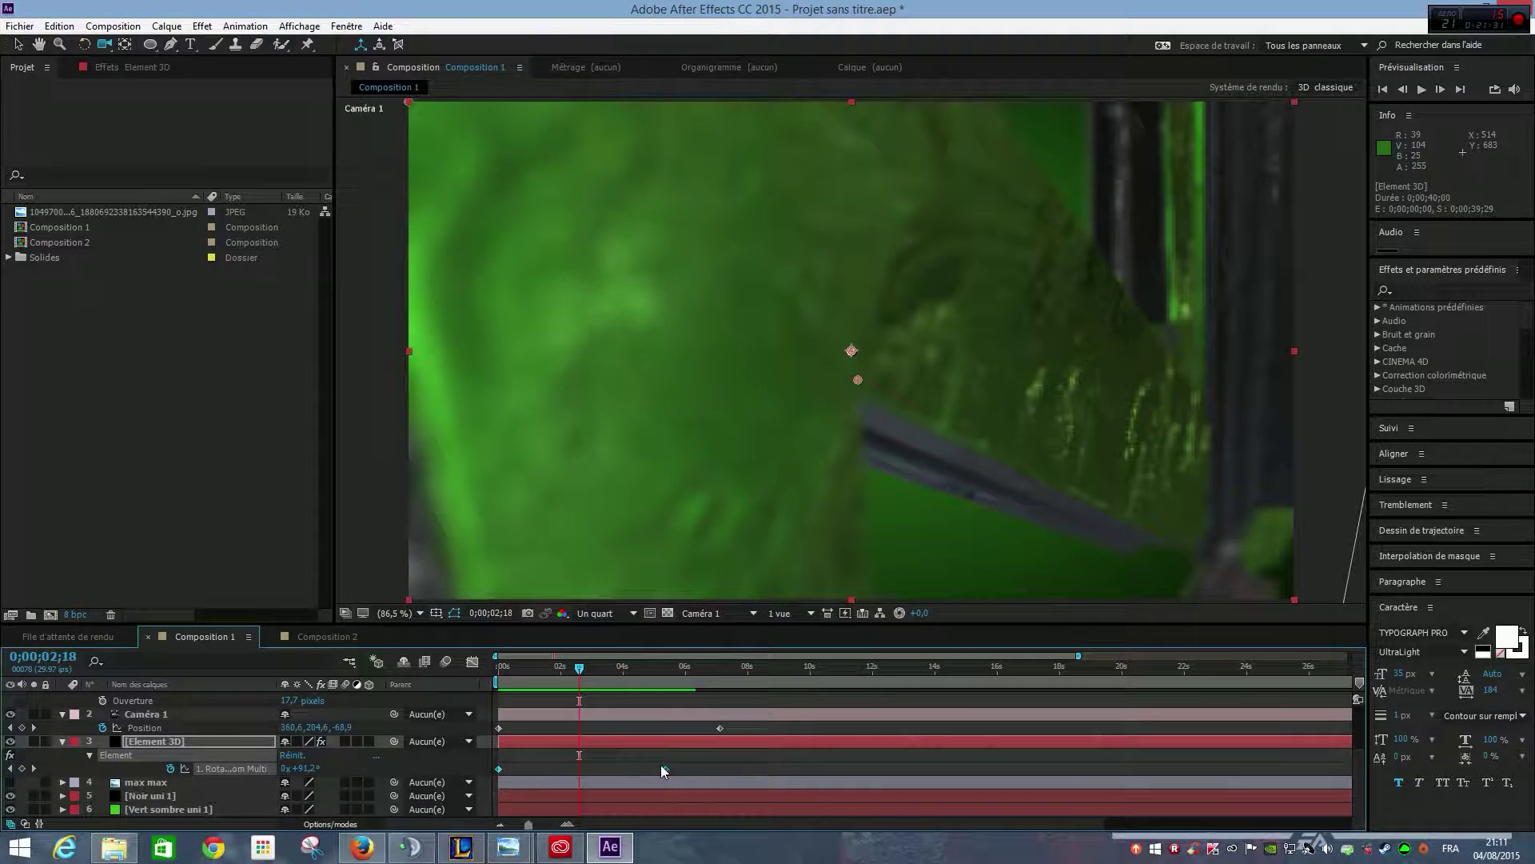
pyautogui.click(665, 769)
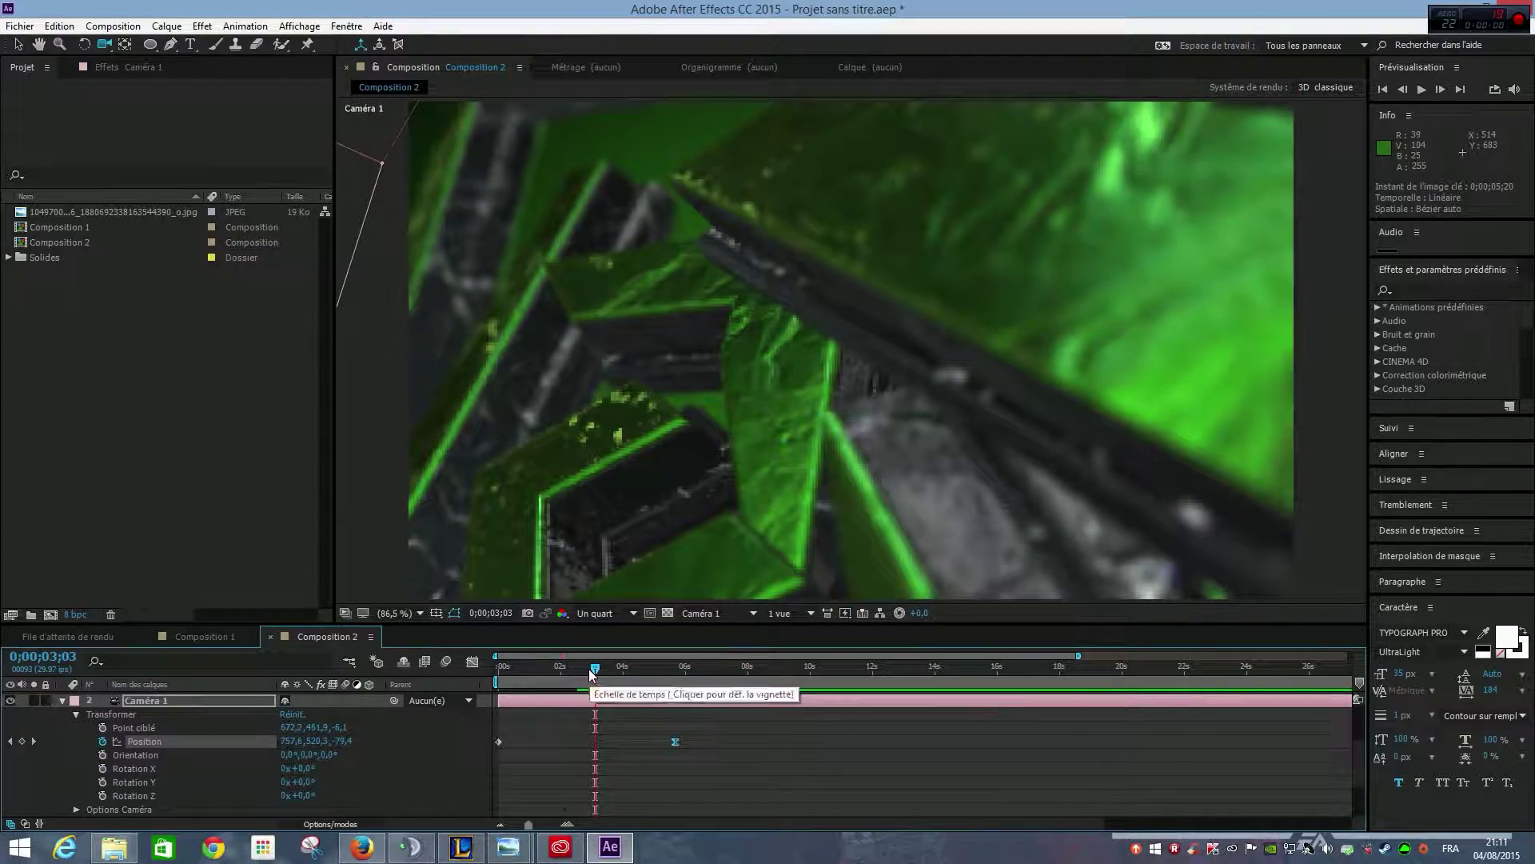
# Step: Preview the Composition 2 animation and examine the speed curve of Caméra 1's Position in the graph editor
pyautogui.moveTo(589, 668)
pyautogui.mouseDown()
pyautogui.moveTo(576, 667)
pyautogui.moveTo(599, 667)
pyautogui.mouseUp()
pyautogui.press('space')
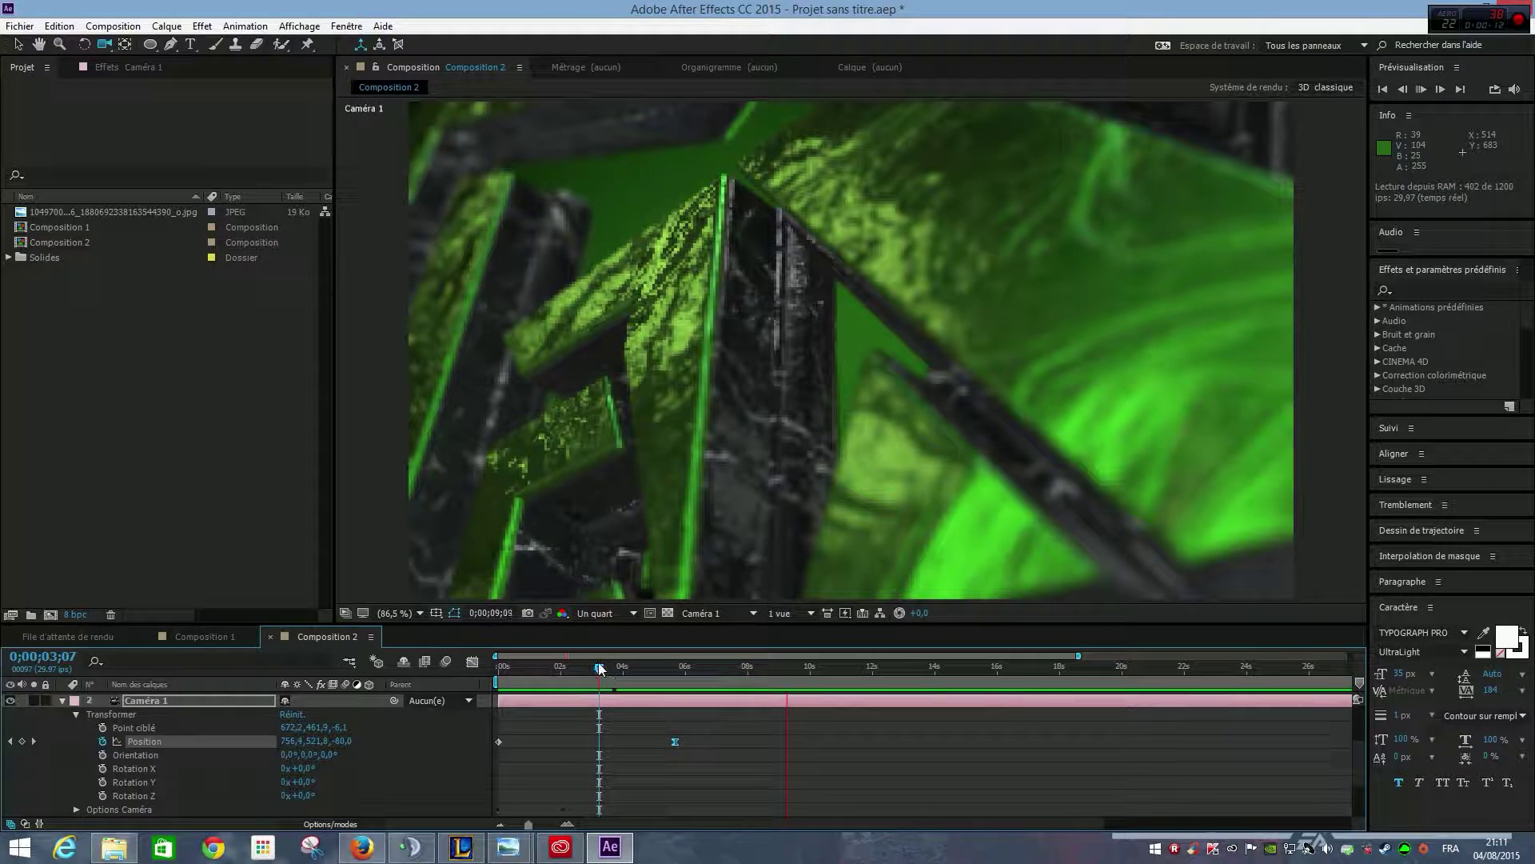
pyautogui.moveTo(598, 662); pyautogui.dragTo(616, 720)
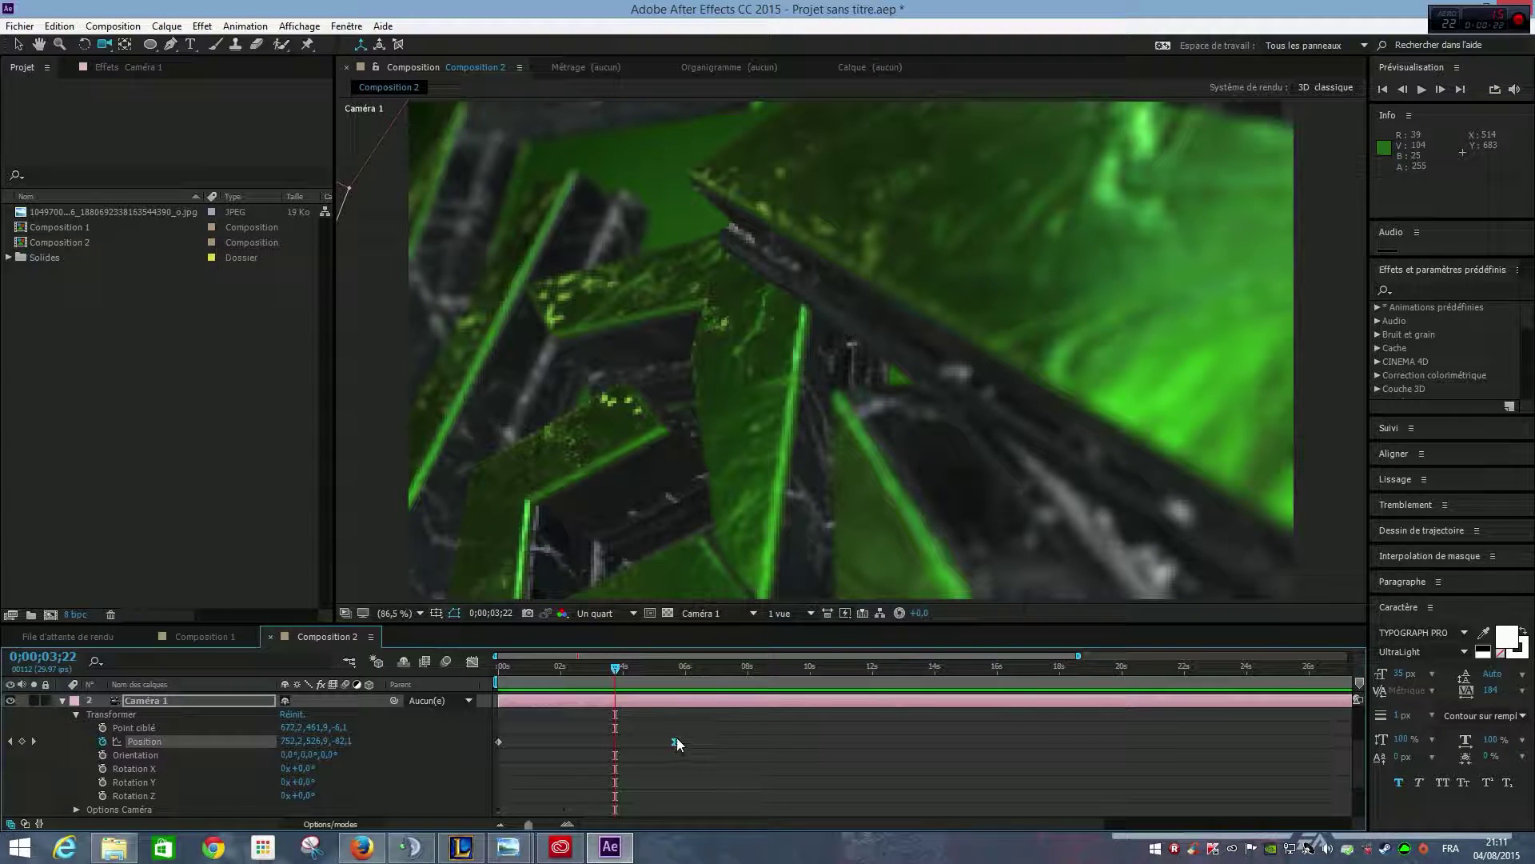
pyautogui.click(472, 662)
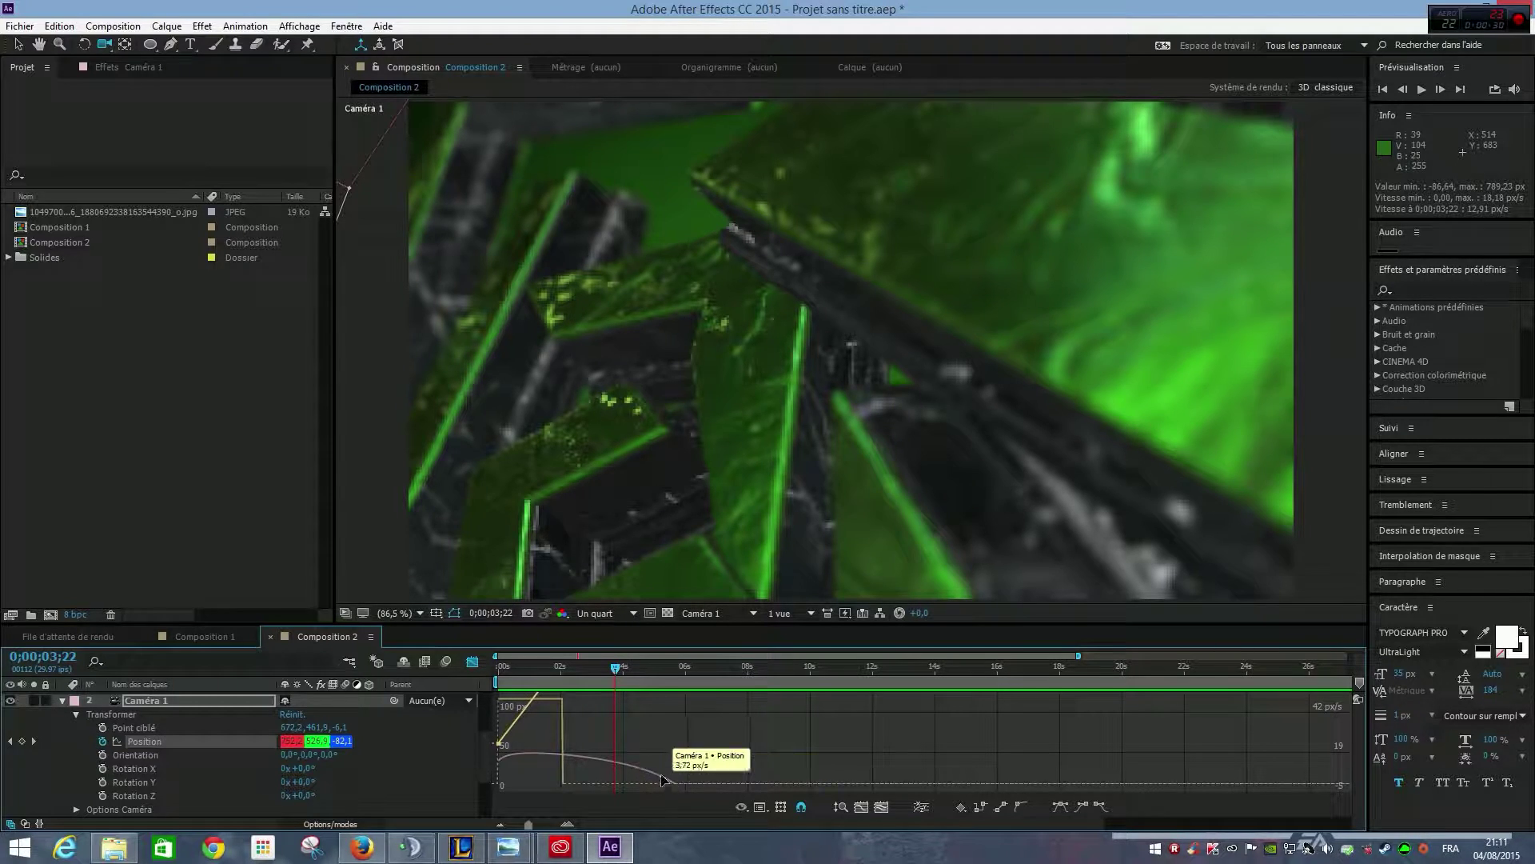
pyautogui.moveTo(625, 762)
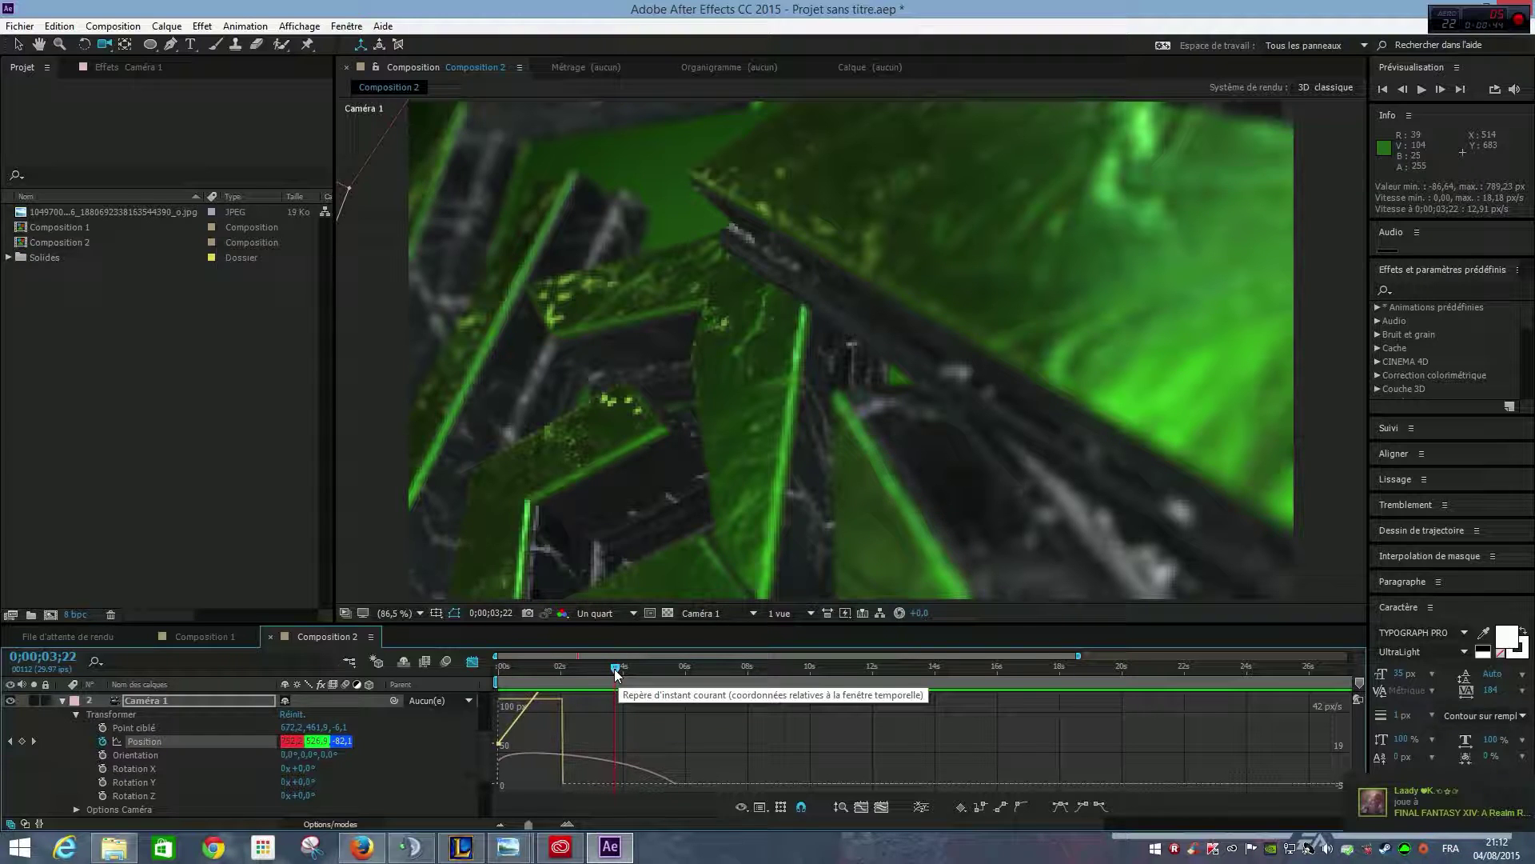
pyautogui.click(470, 662)
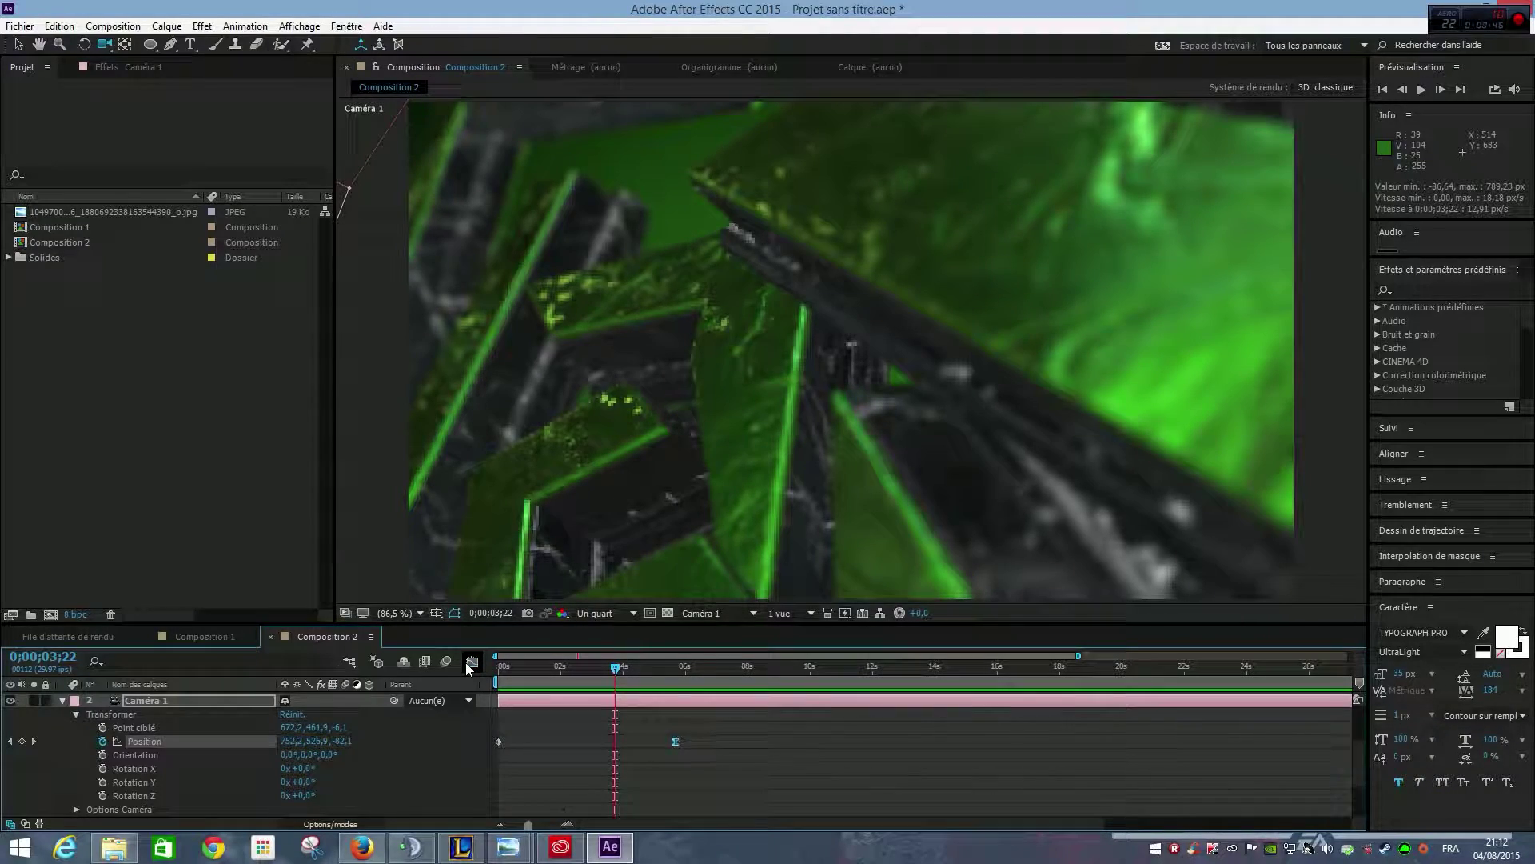
pyautogui.press('space')
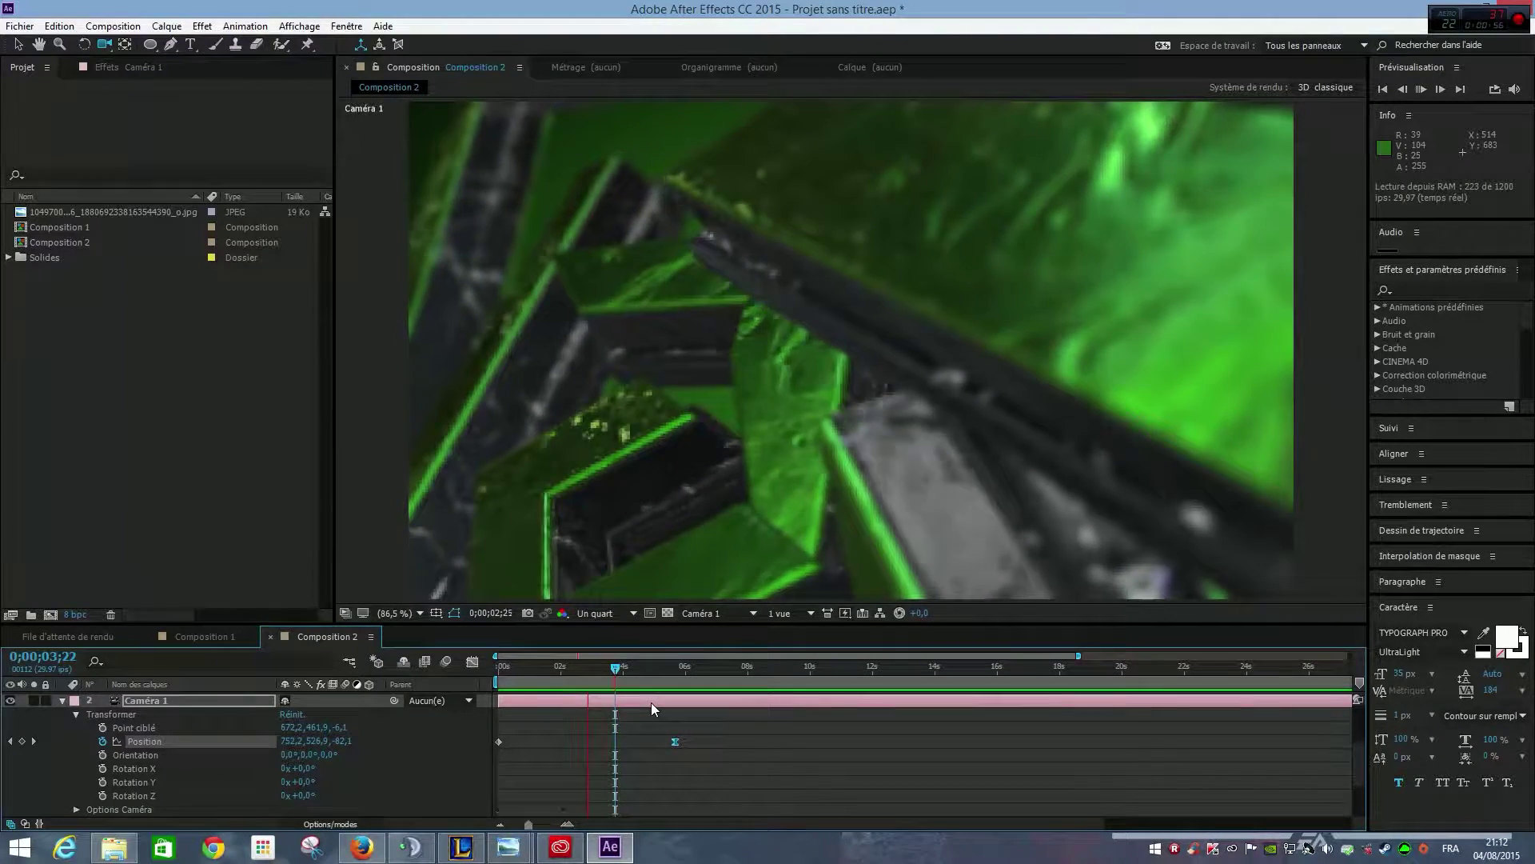
pyautogui.press('space')
# Step: Apply Lissage à l'approche to the Element 3D layer's last rotation keyframe at 0;00;05;11 in Composition 2
pyautogui.scroll(-3, 639, 711)
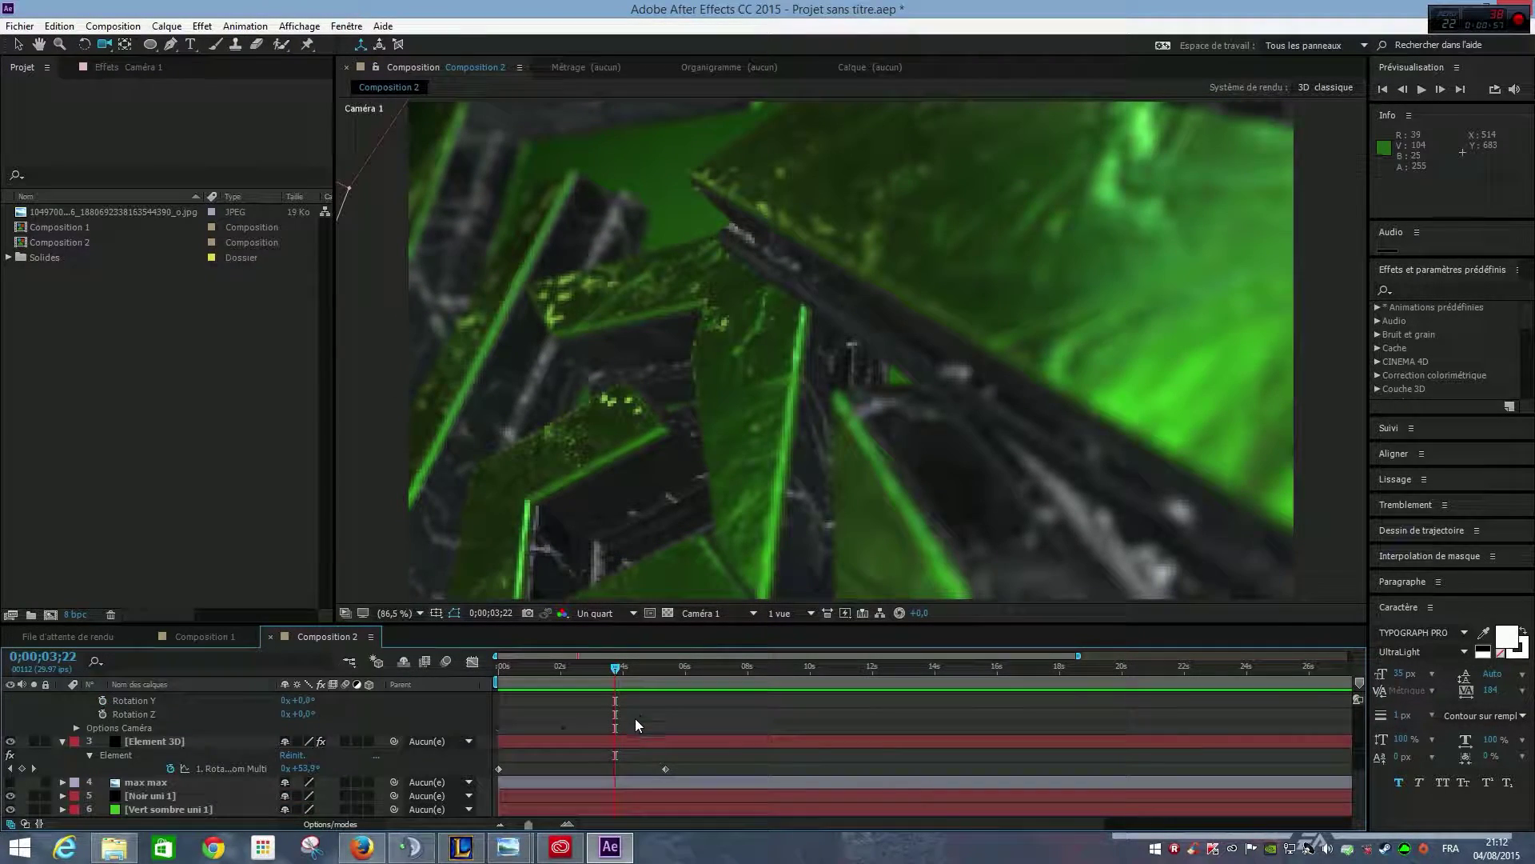
pyautogui.click(667, 769)
pyautogui.rightClick(666, 769)
pyautogui.moveTo(729, 759)
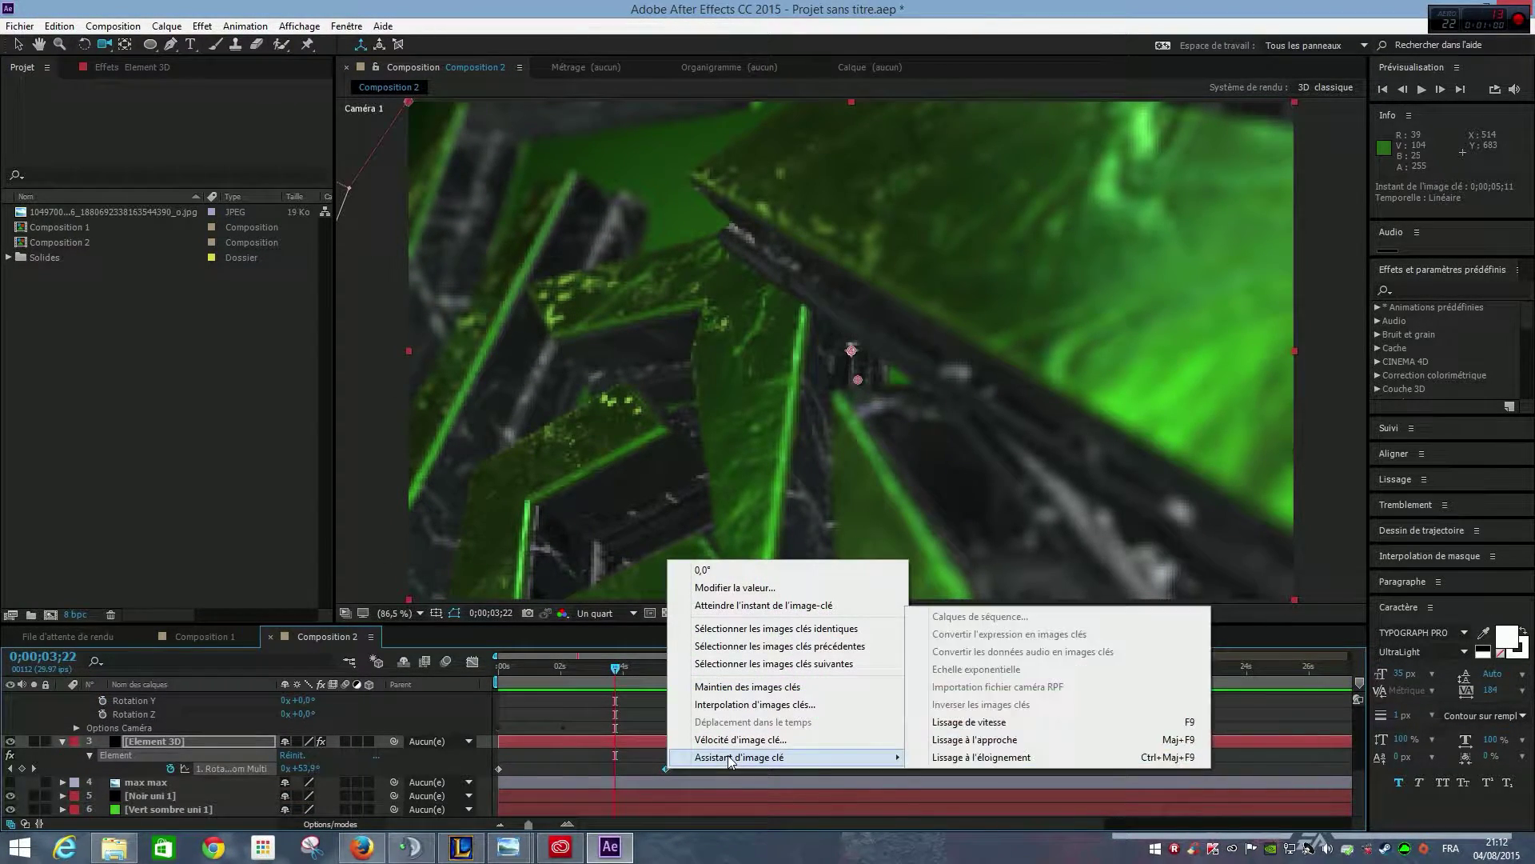
pyautogui.click(975, 740)
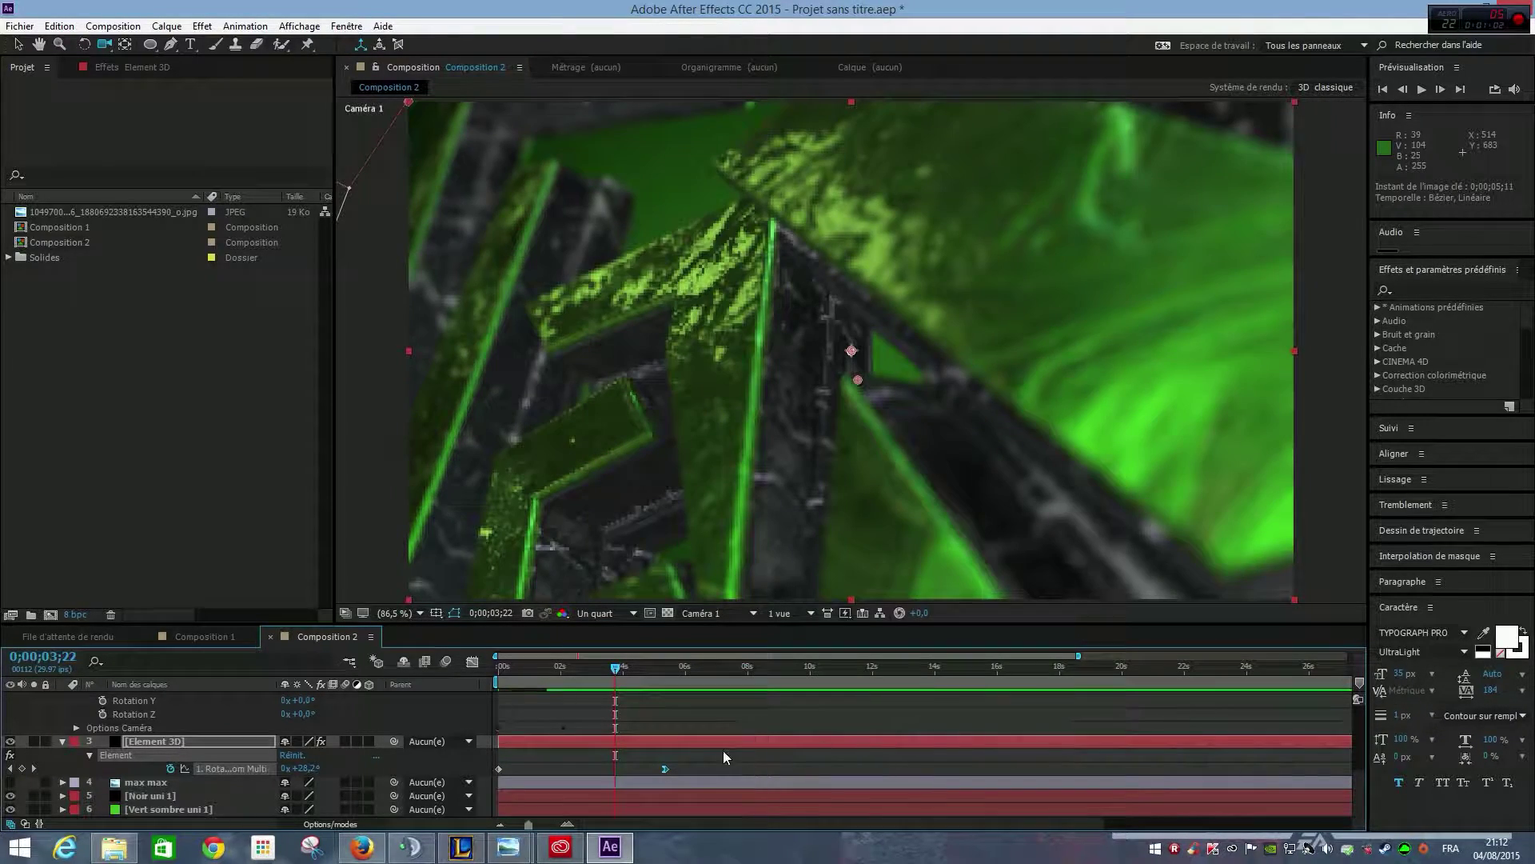
# Step: Preview the Composition 2 animation and set its viewer resolution to Intégrale
pyautogui.press('space')
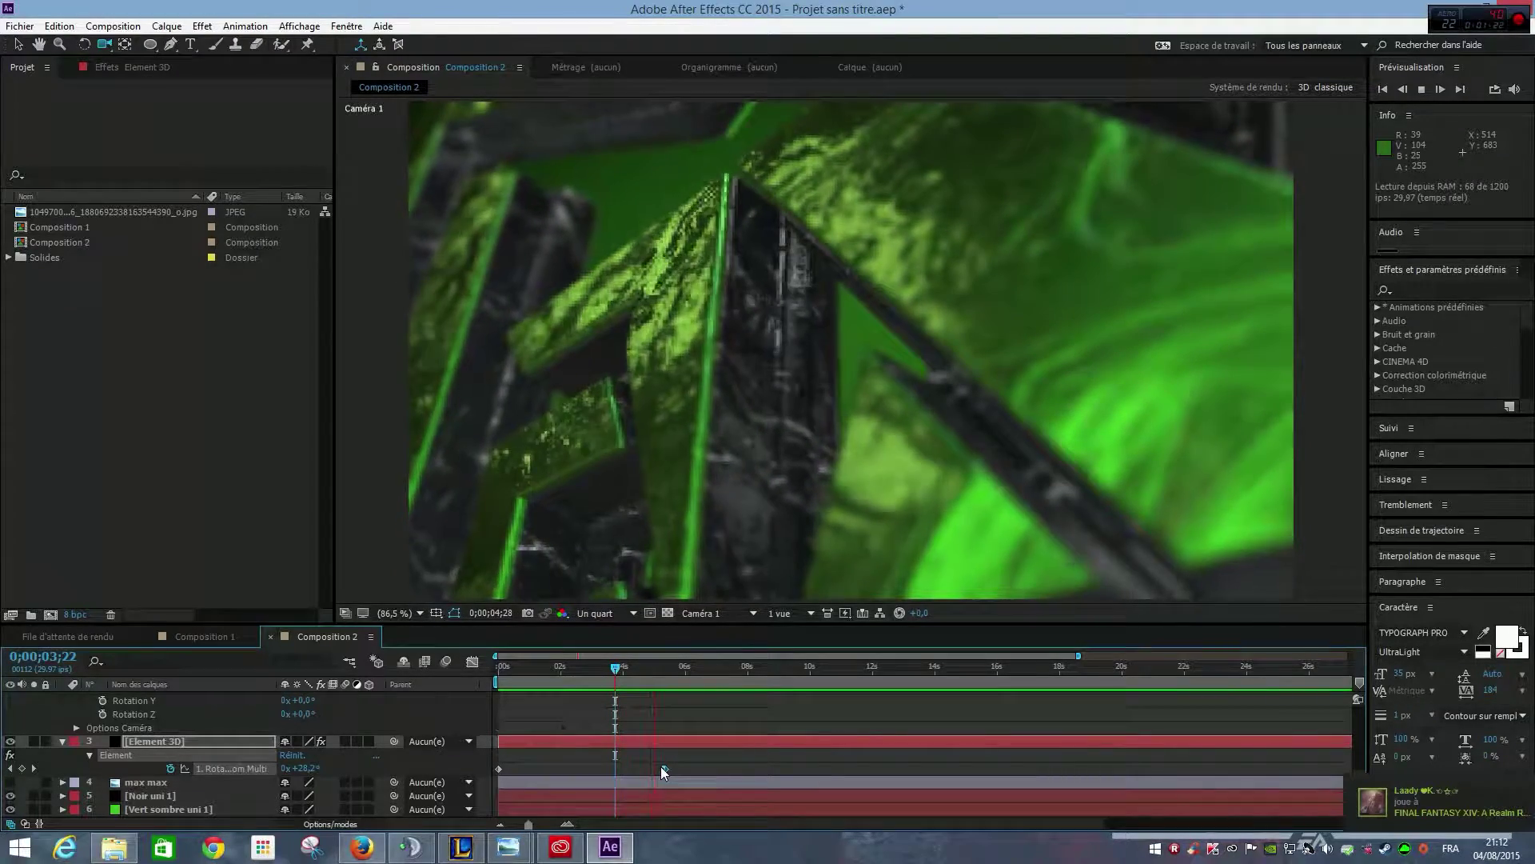
pyautogui.press('space')
pyautogui.click(606, 613)
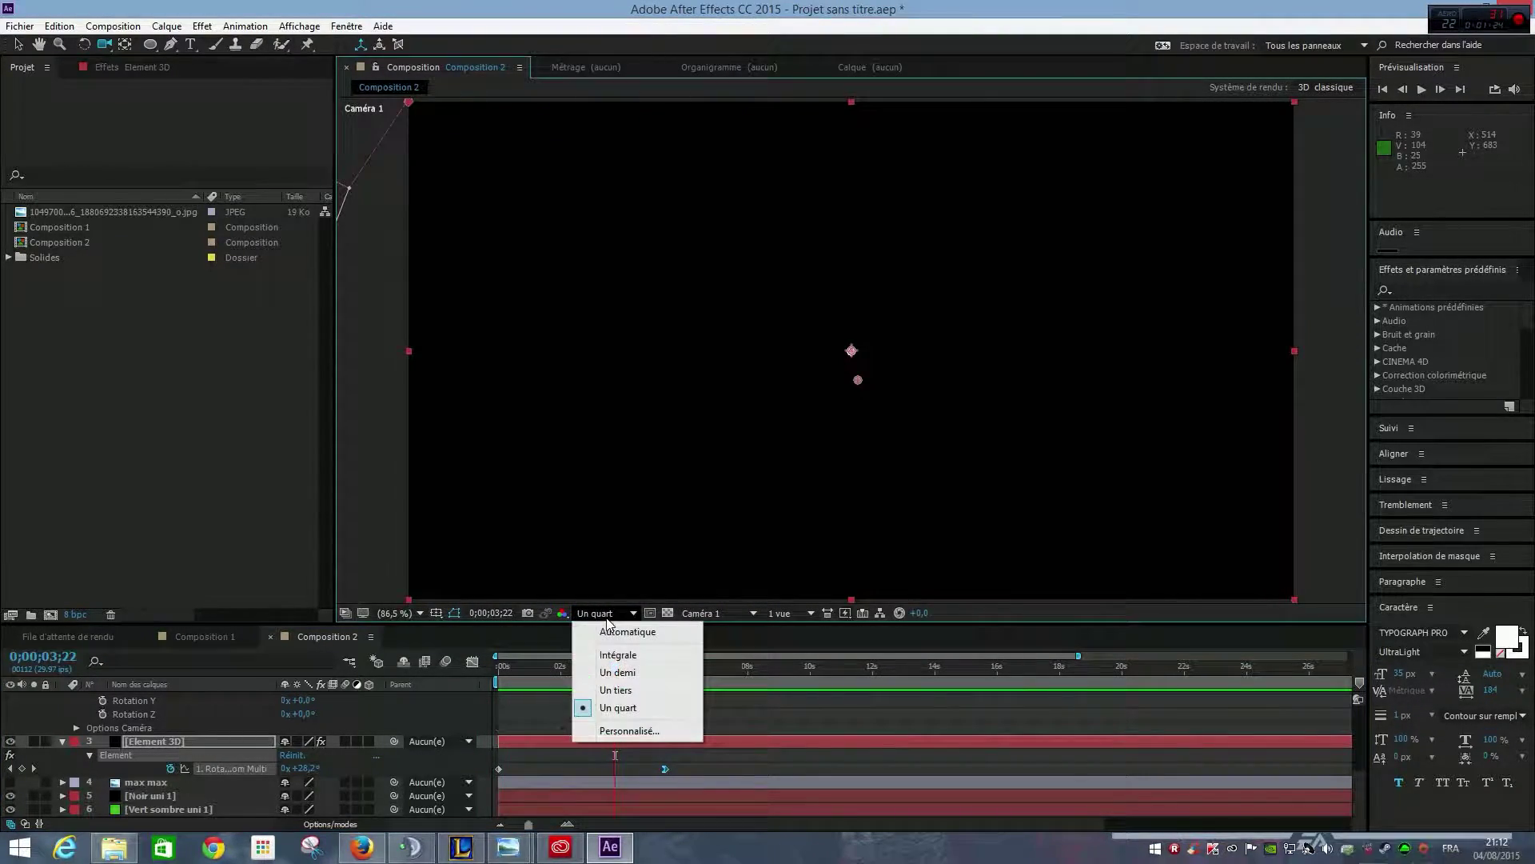
pyautogui.click(614, 656)
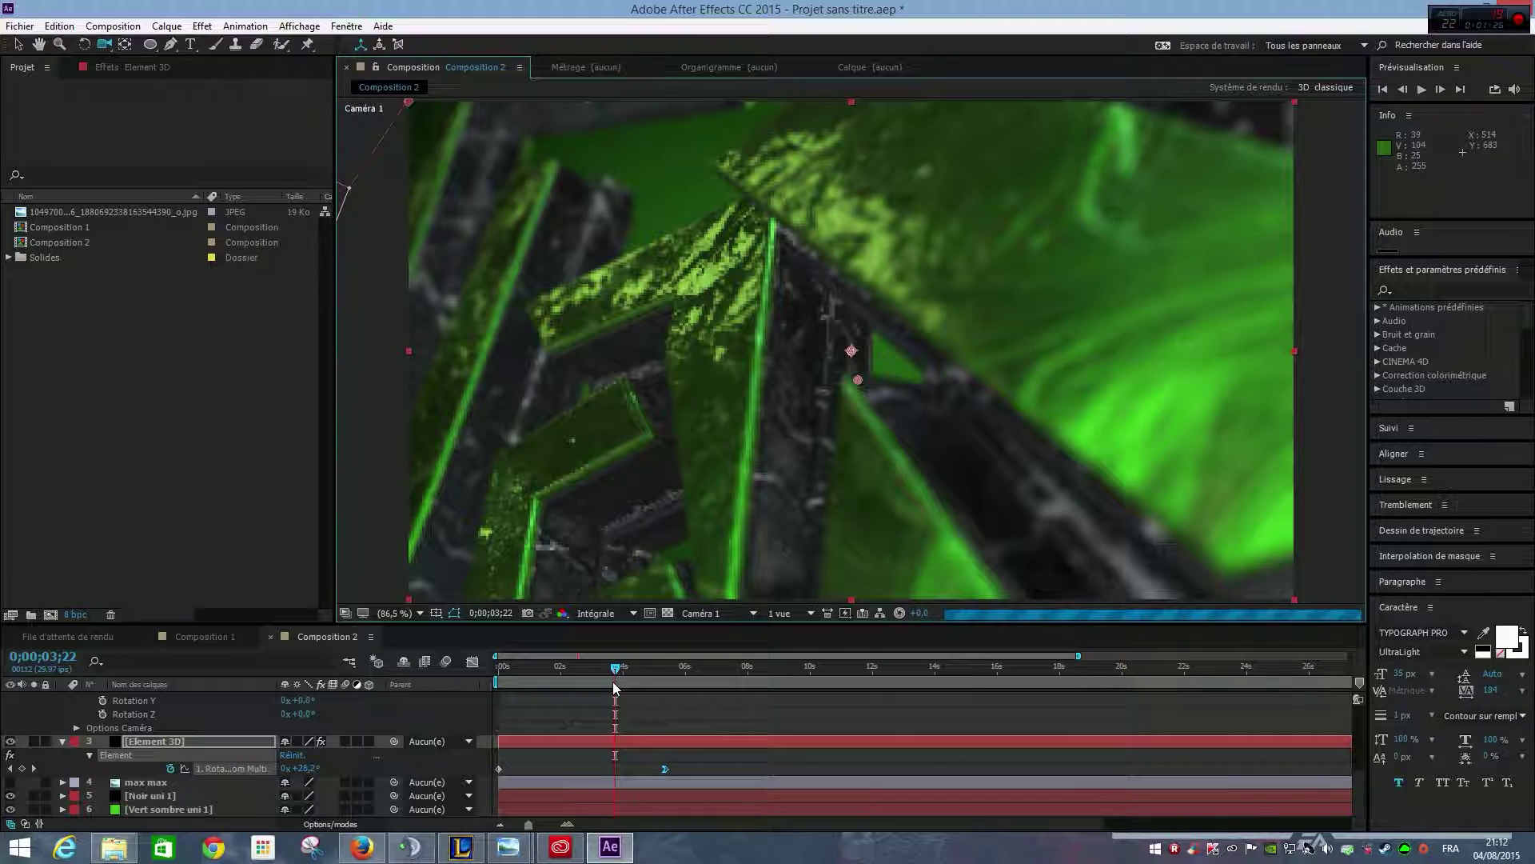
# Step: Examine the Composition 2 close-up at full resolution from 0;00;01;20 to 0;00;05;02
pyautogui.moveTo(614, 681); pyautogui.dragTo(551, 680)
pyautogui.click(608, 613)
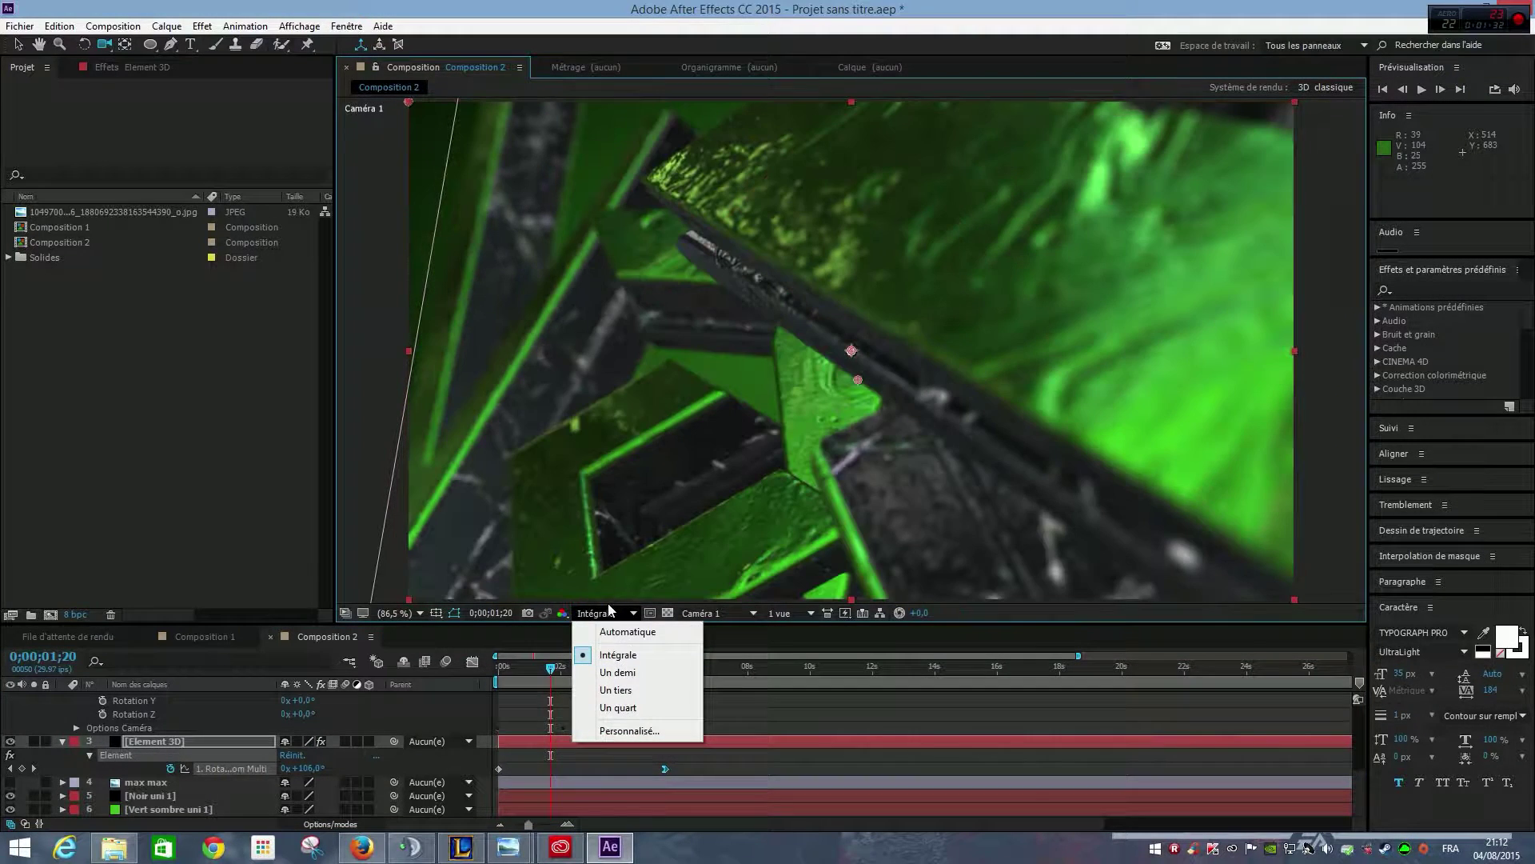
pyautogui.click(903, 640)
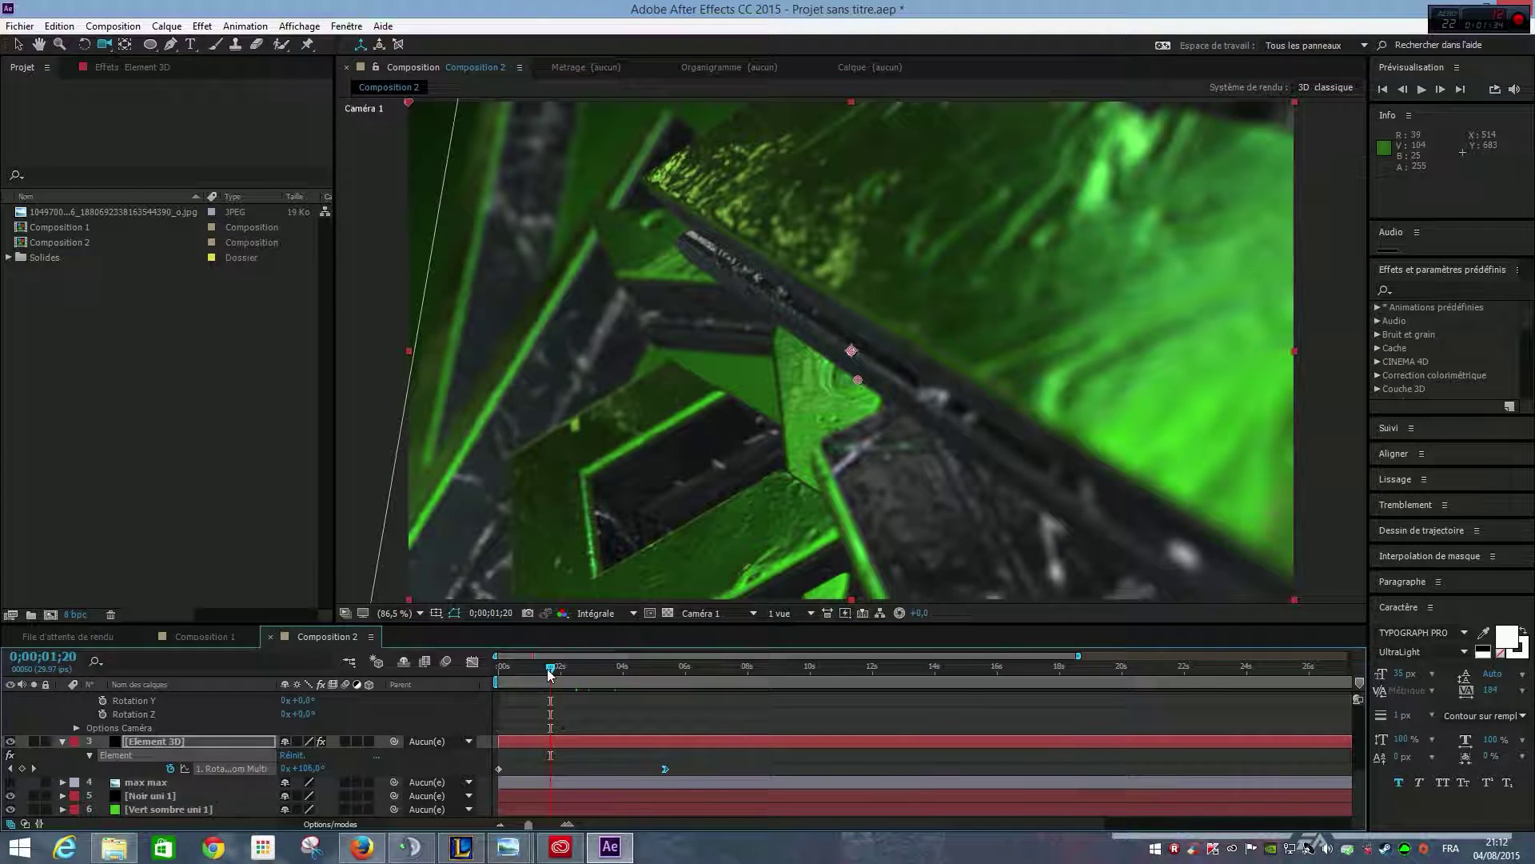
pyautogui.moveTo(549, 673); pyautogui.dragTo(654, 680)
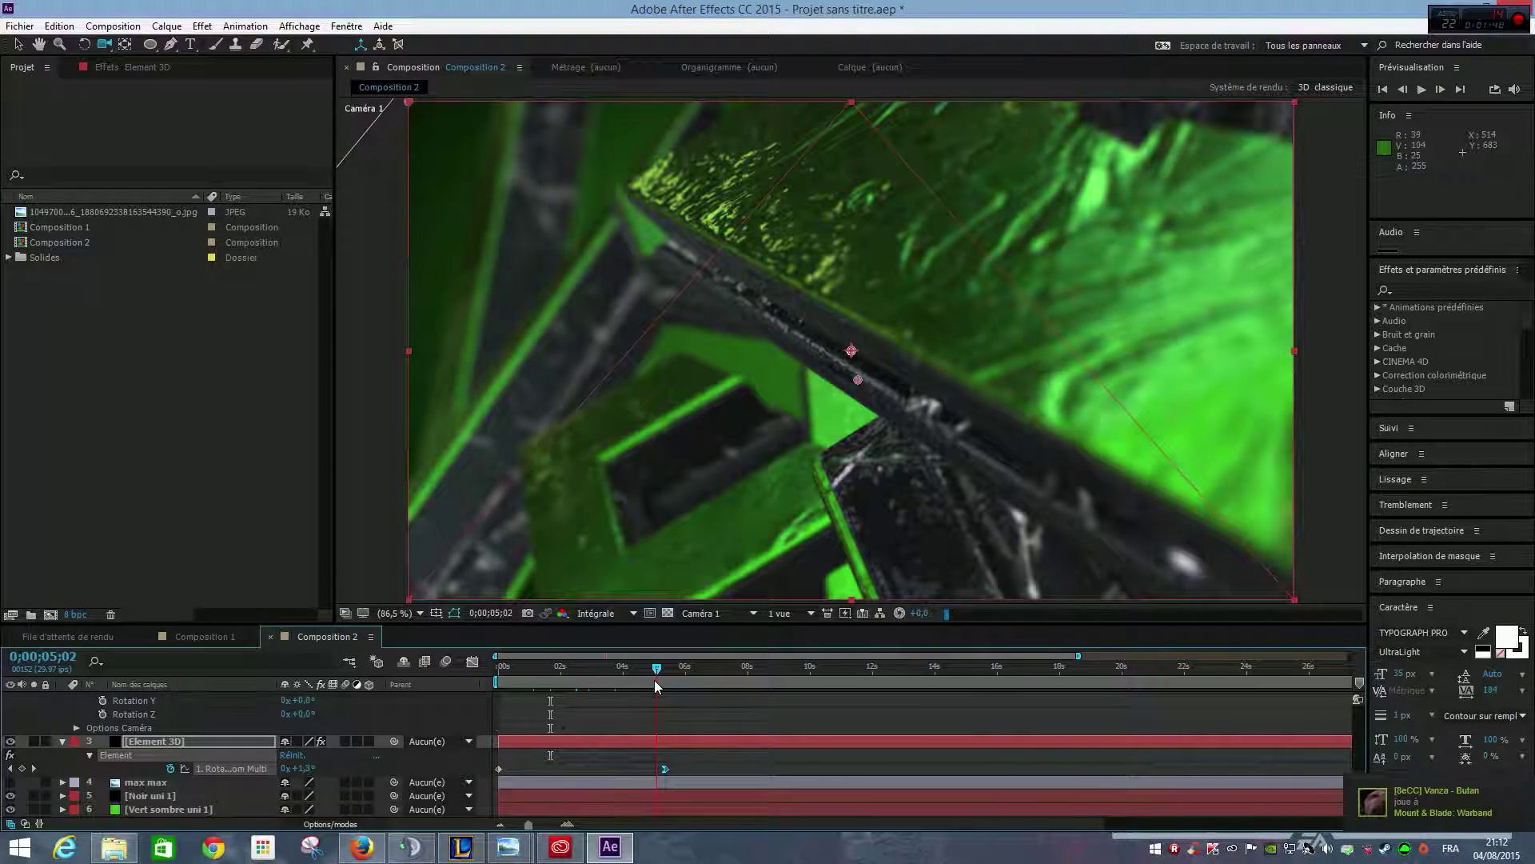
# Step: Create a new composition named Final comp with the HDV/HDTV 720 29,97 preset and a duration of 0;00;40;00
pyautogui.click(203, 635)
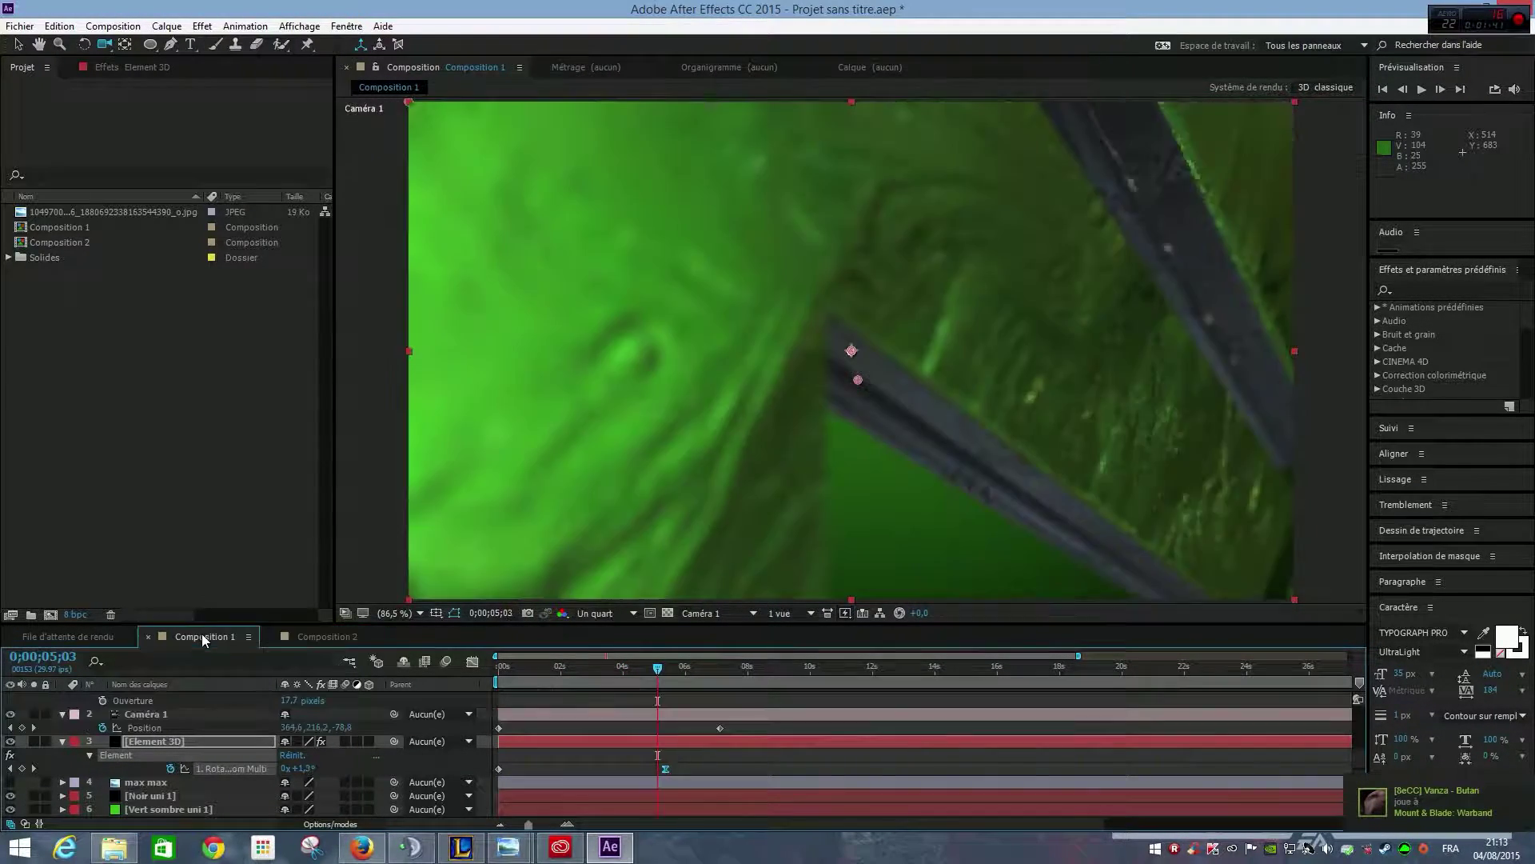
pyautogui.click(102, 28)
pyautogui.click(133, 44)
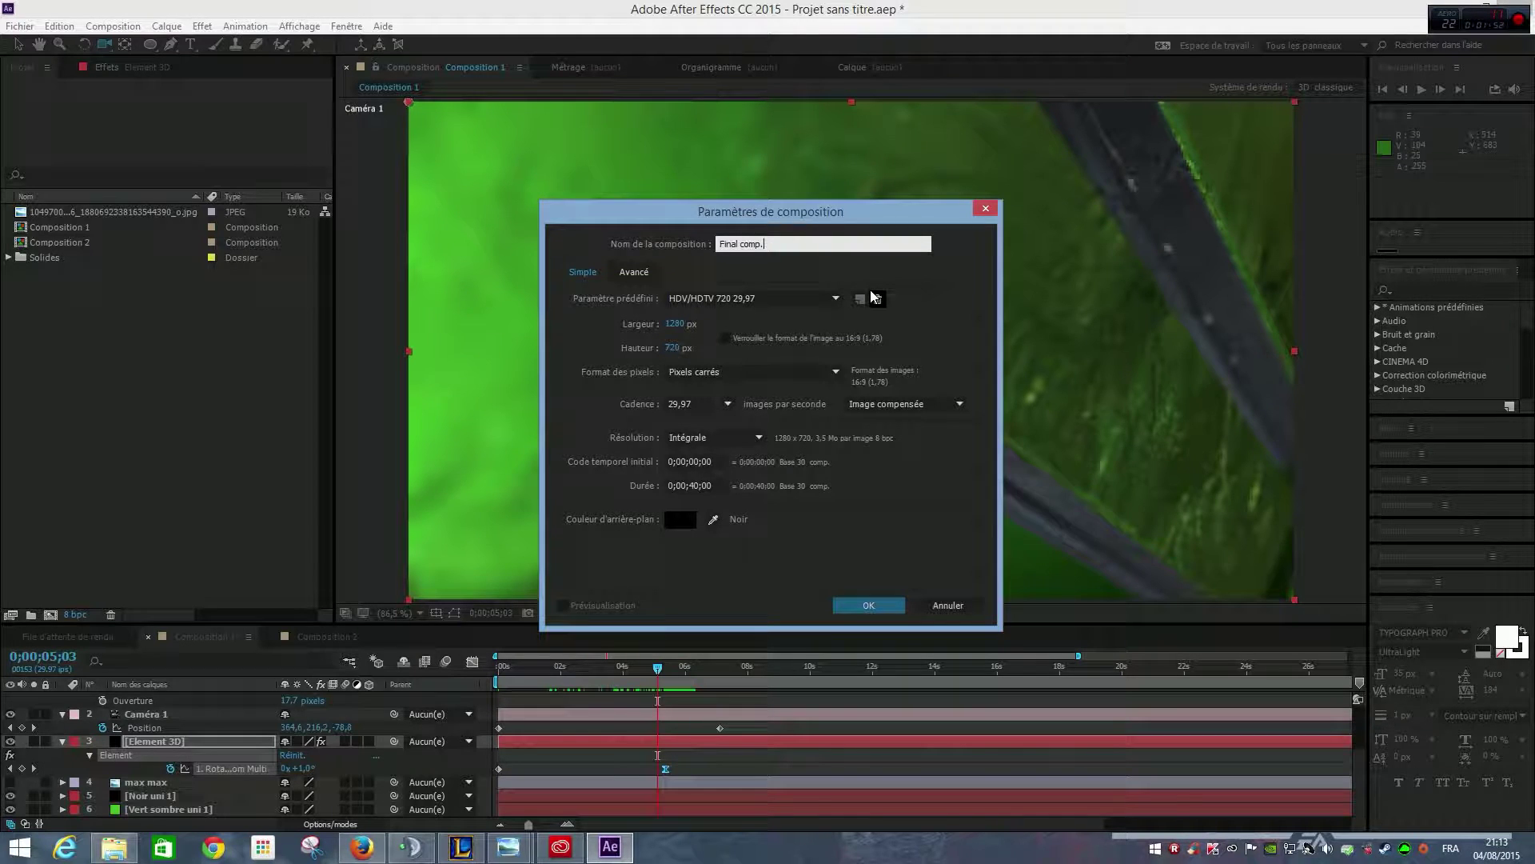
pyautogui.click(868, 606)
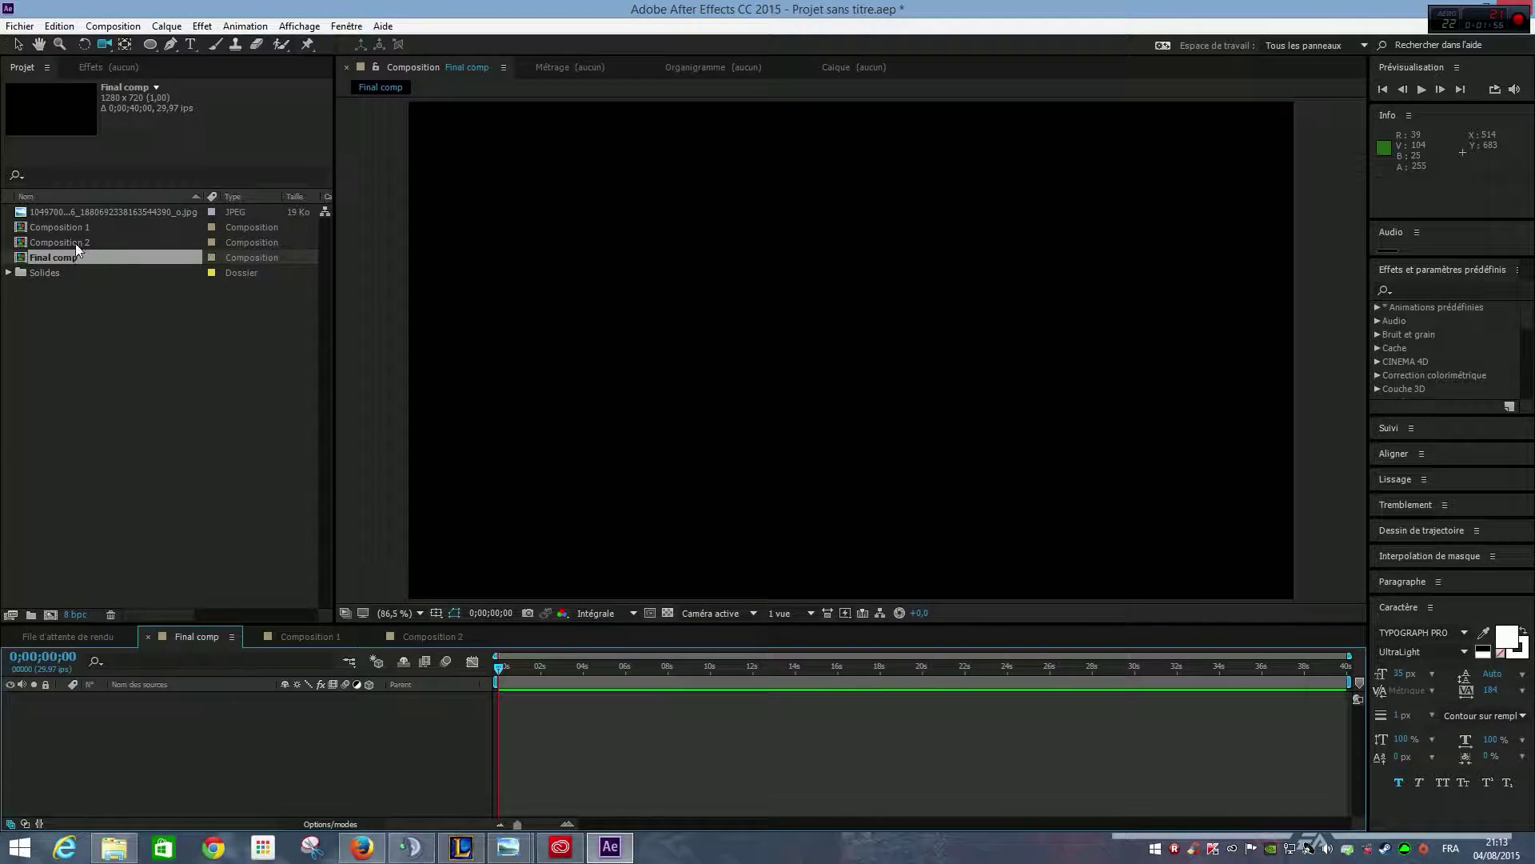
# Step: Add Composition 2 and Composition 1 as layers of Final comp, with Composition 2 on top
pyautogui.moveTo(75, 244); pyautogui.dragTo(120, 697)
pyautogui.moveTo(86, 231); pyautogui.dragTo(110, 733)
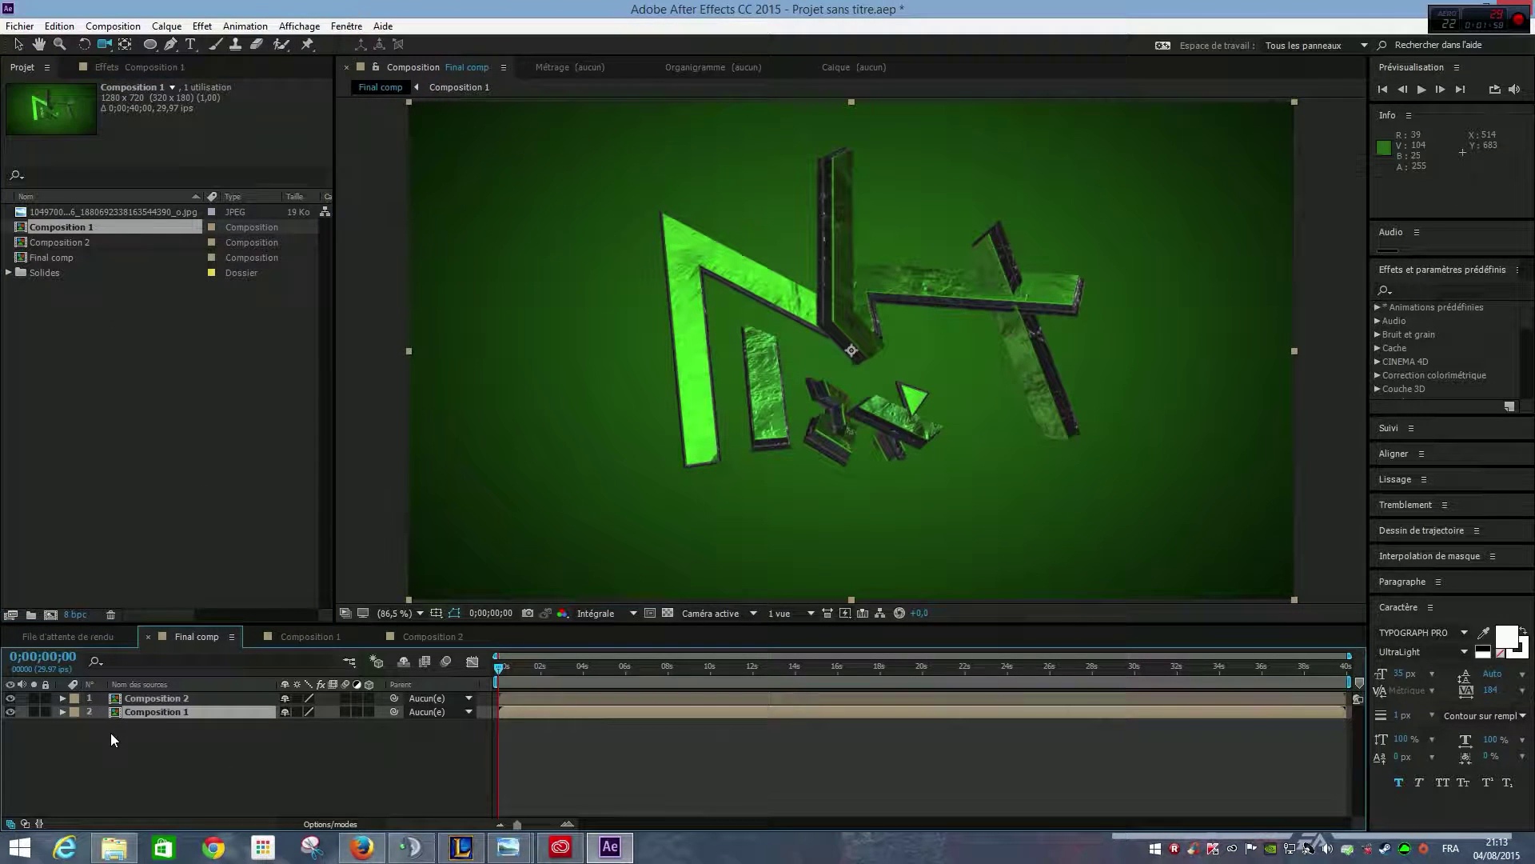
pyautogui.click(155, 699)
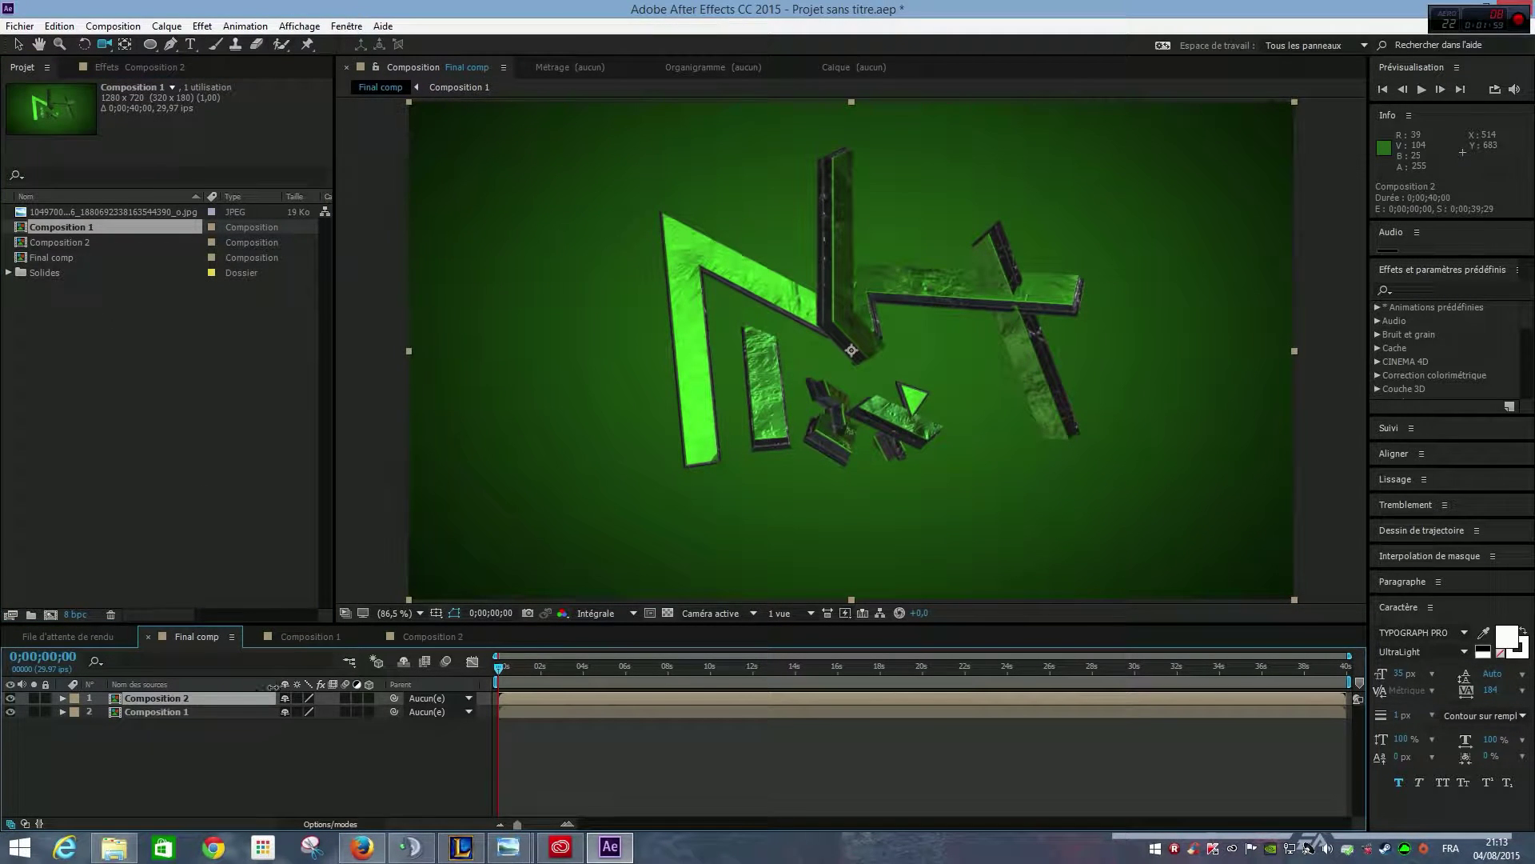
pyautogui.click(214, 713)
pyautogui.click(228, 699)
# Step: Make Composition 1 and Composition 2 render through Caméra 1 instead of their topmost Outil camera layer, and return to Final comp
pyautogui.click(299, 640)
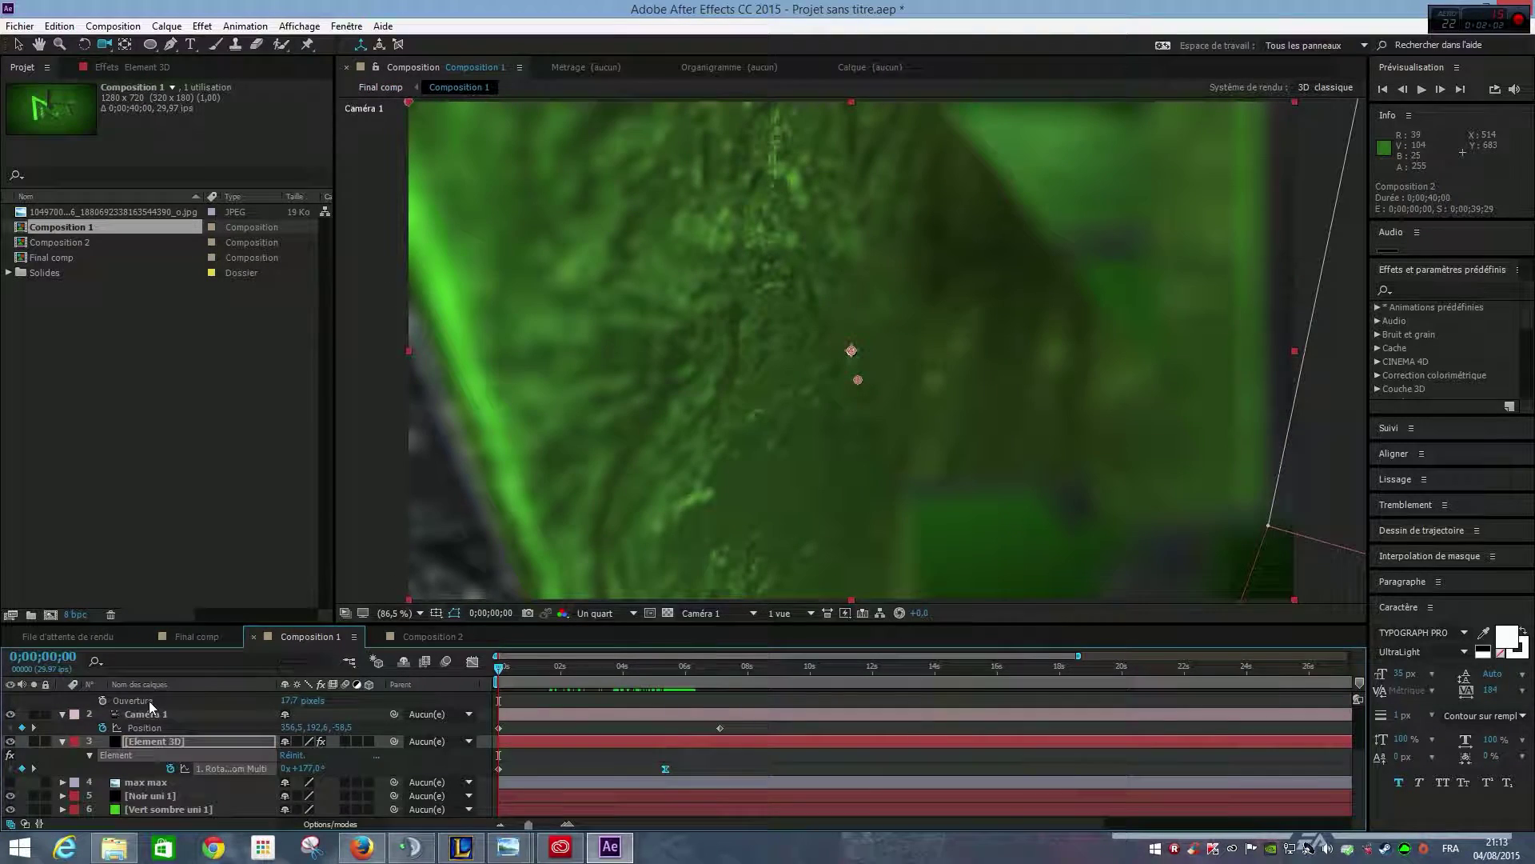
pyautogui.scroll(3, 149, 700)
pyautogui.click(149, 700)
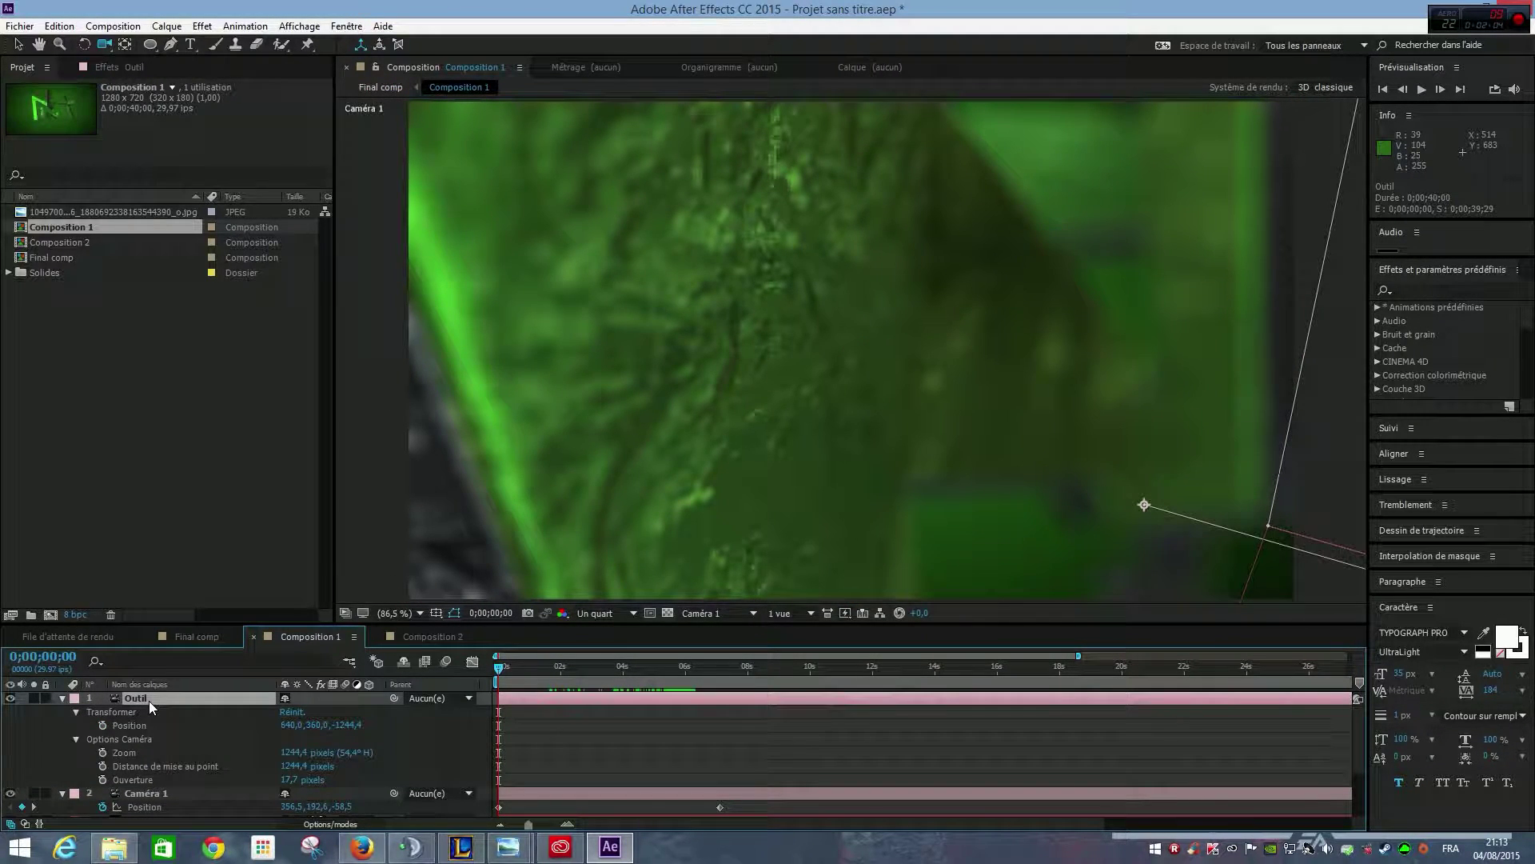
pyautogui.click(433, 637)
pyautogui.scroll(3, 176, 712)
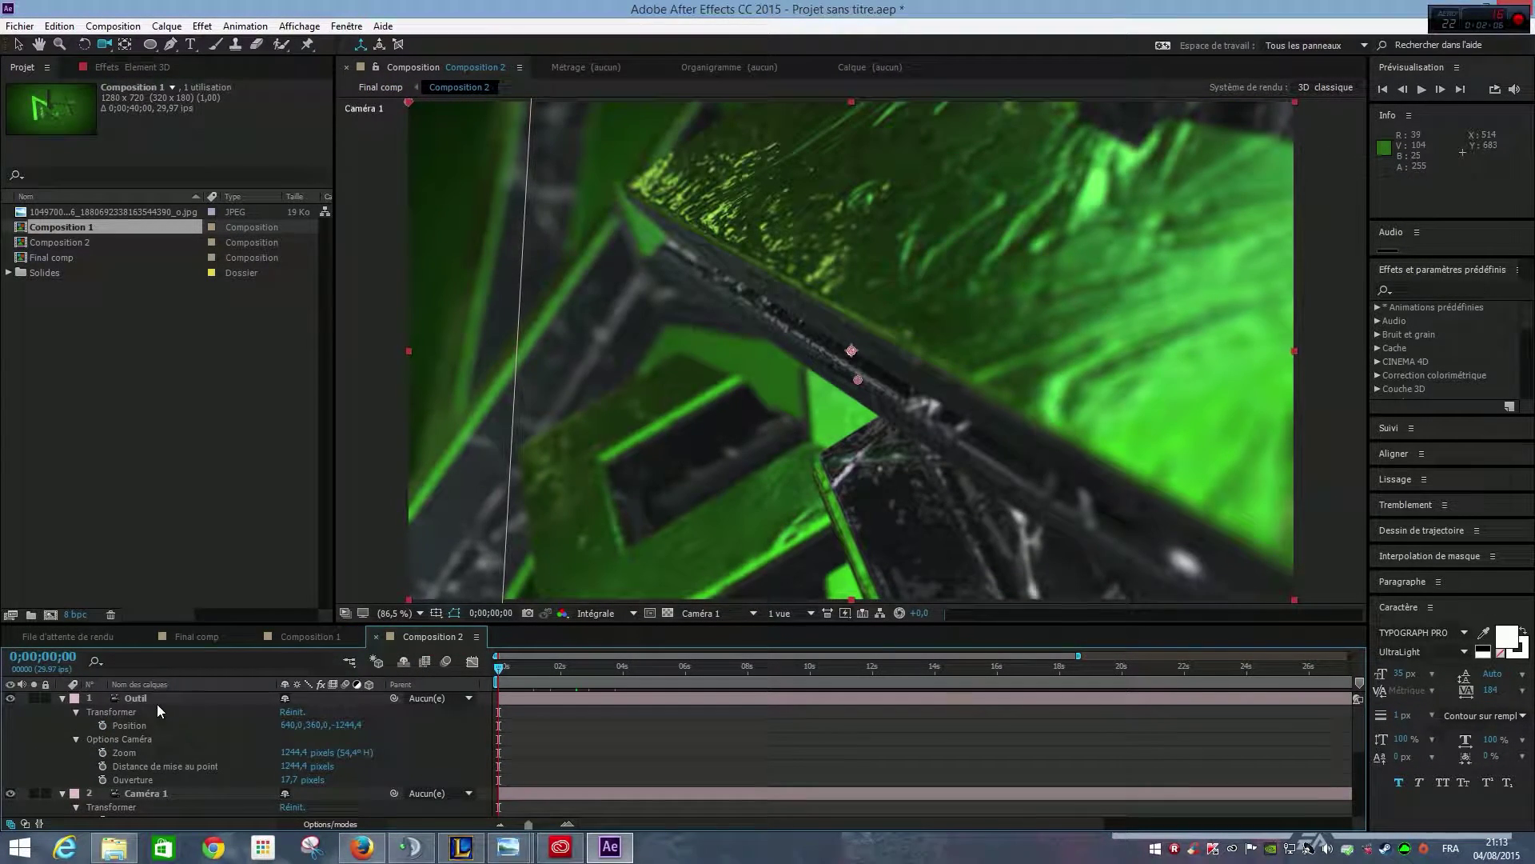
pyautogui.click(150, 699)
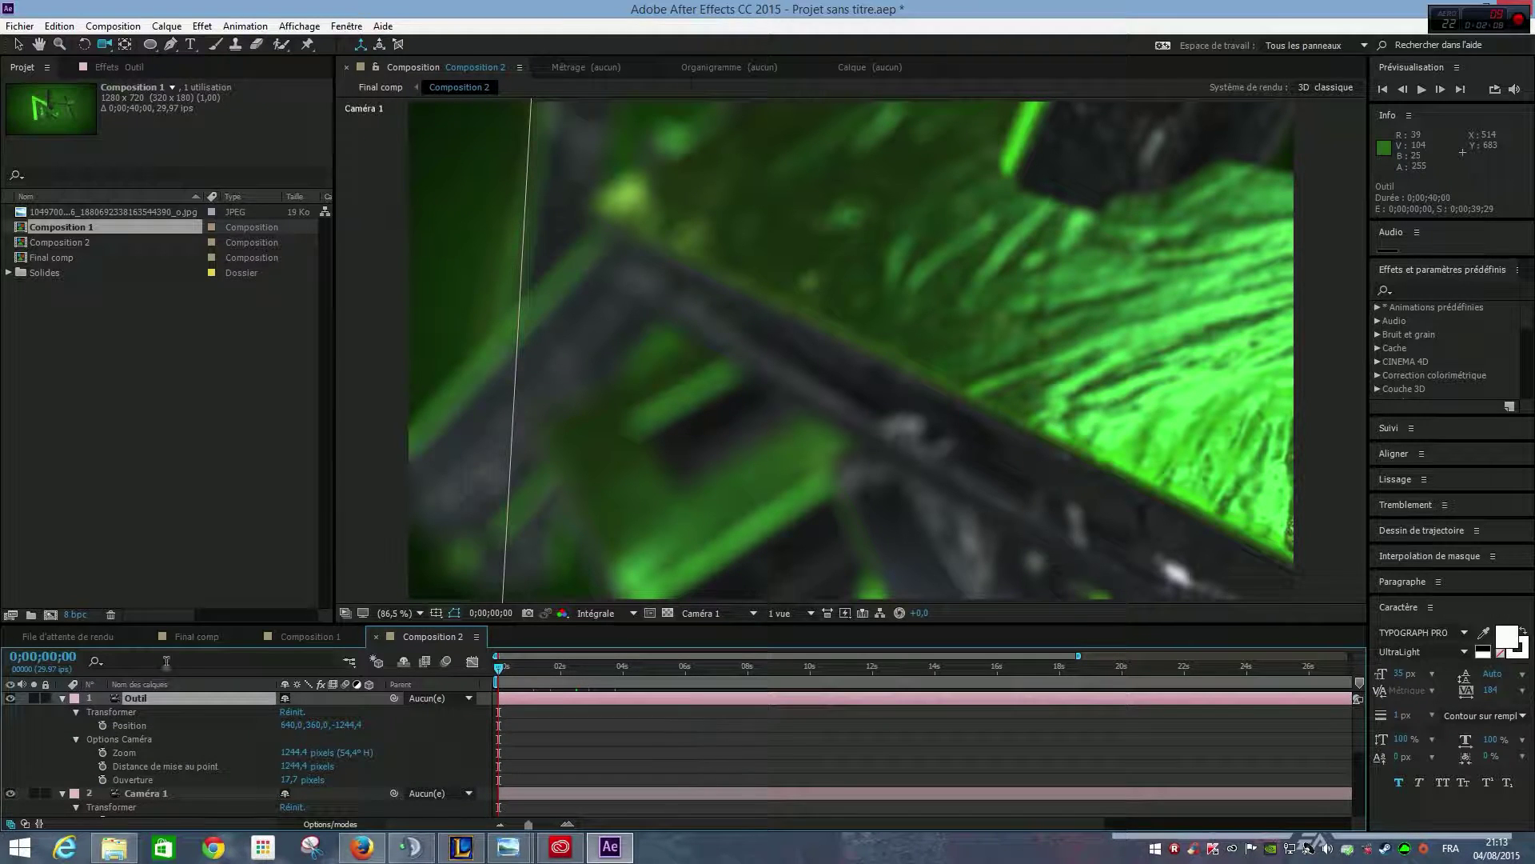
pyautogui.click(178, 639)
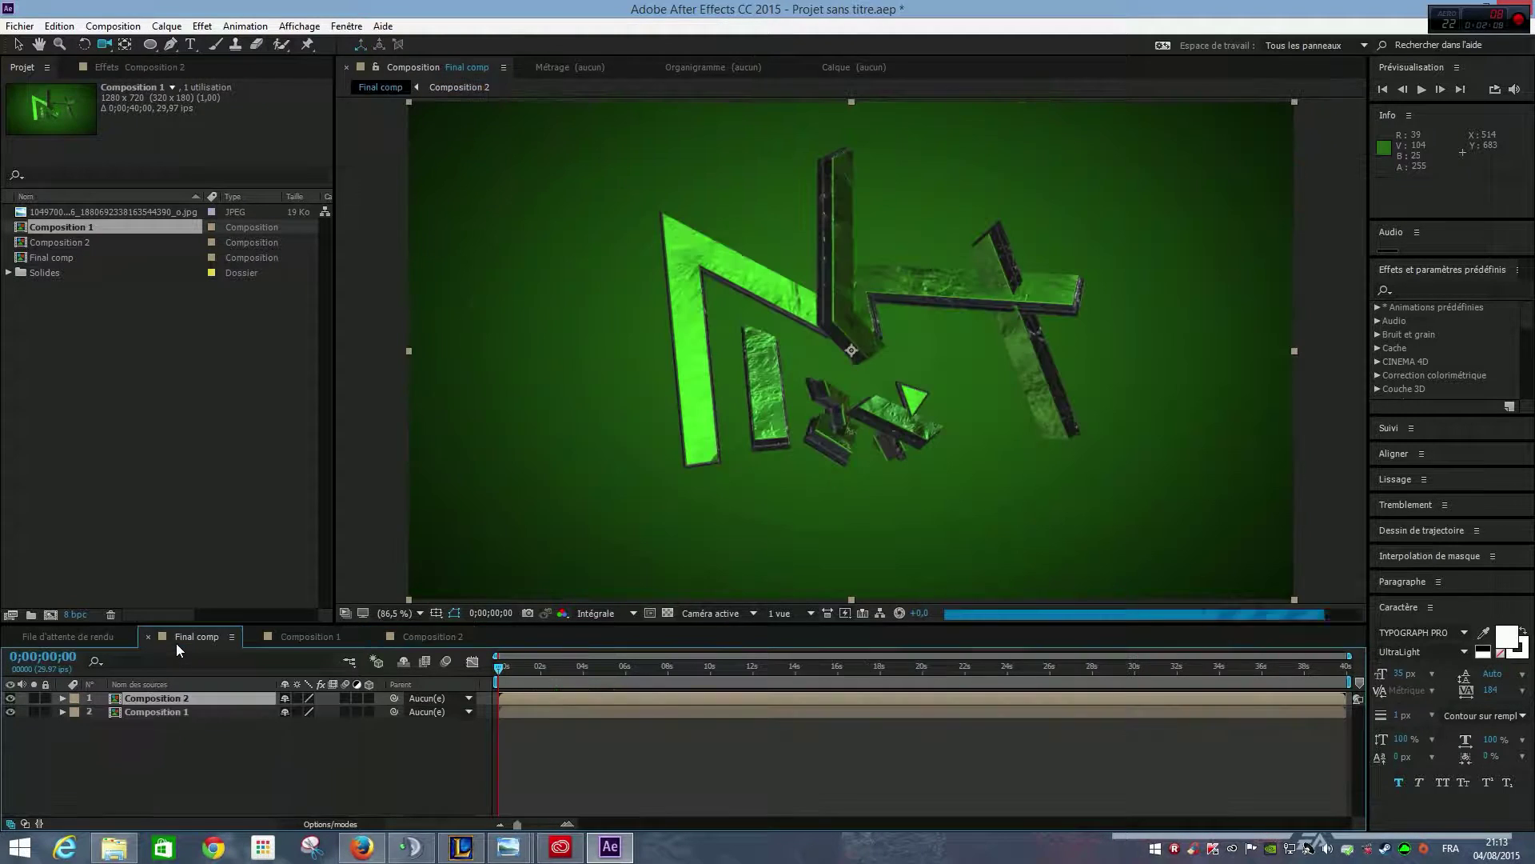
# Step: Trim the Composition 2 layer to 0;00;02;00 and place Composition 1 above it, starting slightly before Composition 2 ends
pyautogui.click(185, 700)
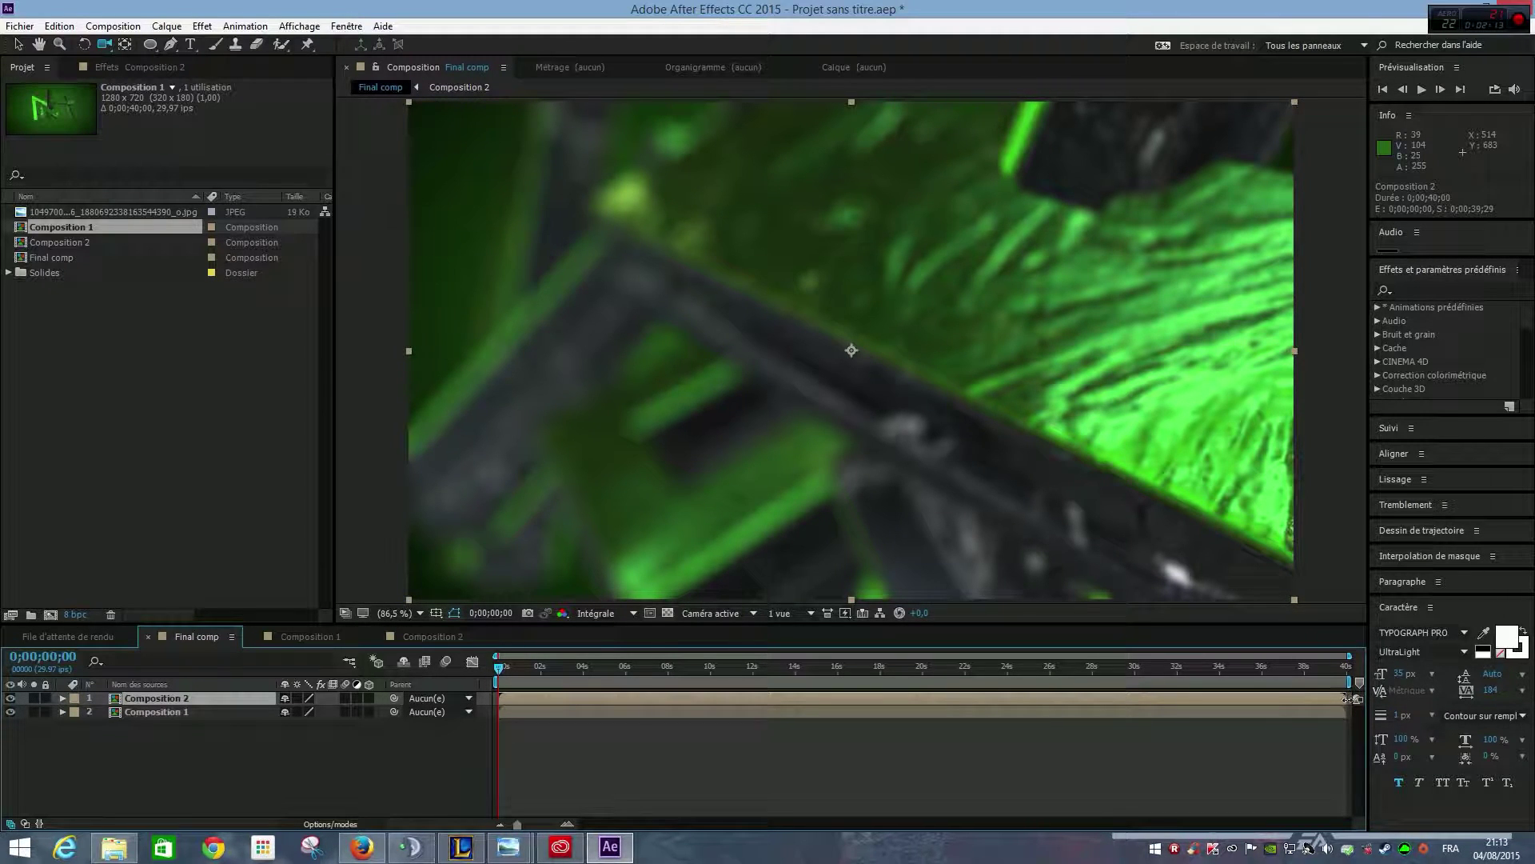
pyautogui.moveTo(1345, 699); pyautogui.dragTo(609, 701)
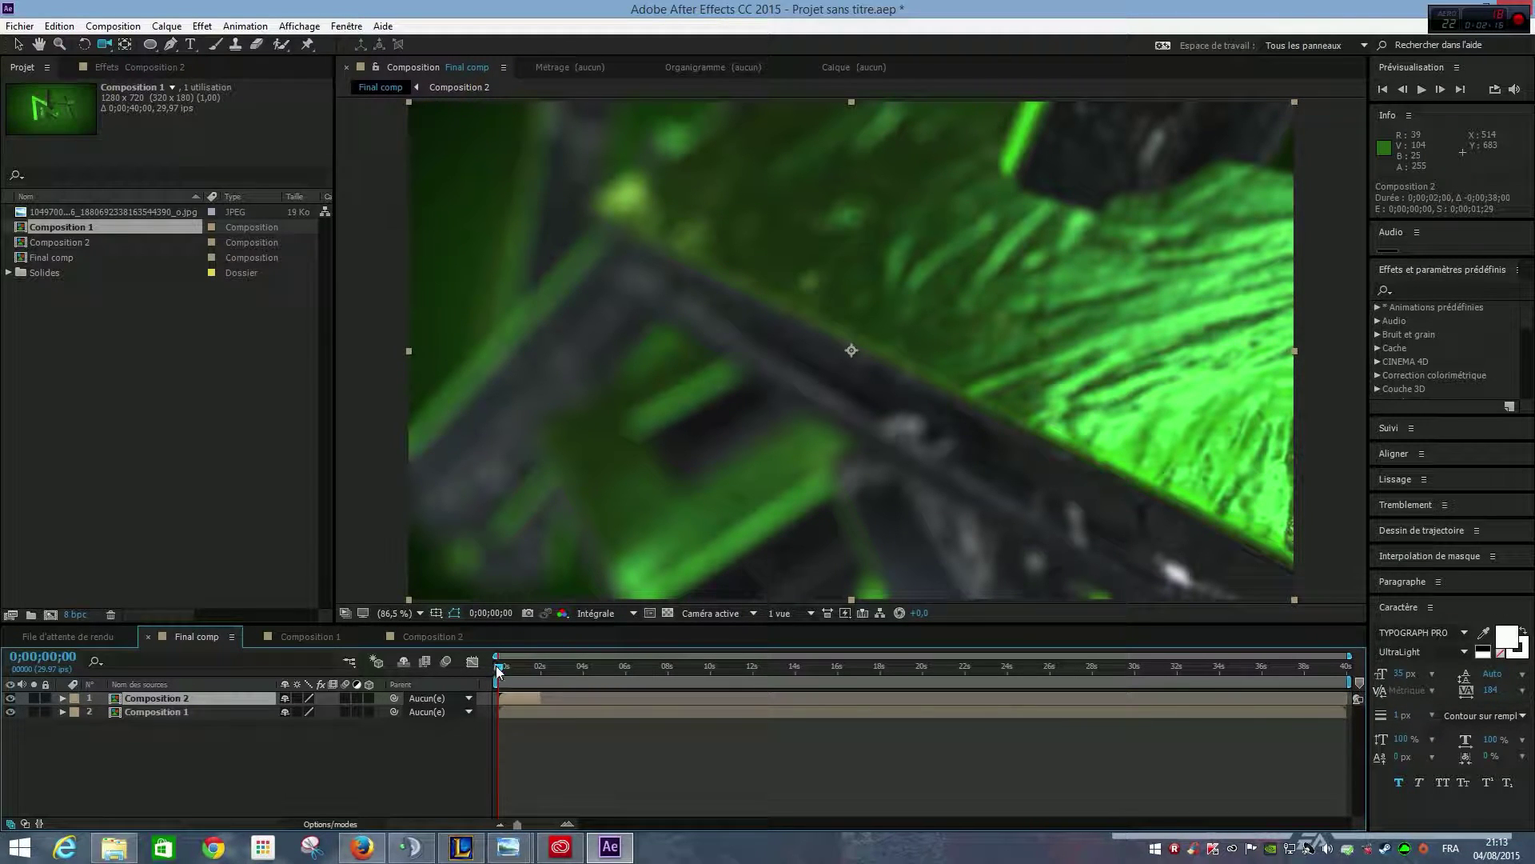
pyautogui.moveTo(497, 666); pyautogui.dragTo(537, 710)
pyautogui.moveTo(171, 715); pyautogui.dragTo(169, 695)
pyautogui.moveTo(513, 672); pyautogui.dragTo(530, 670)
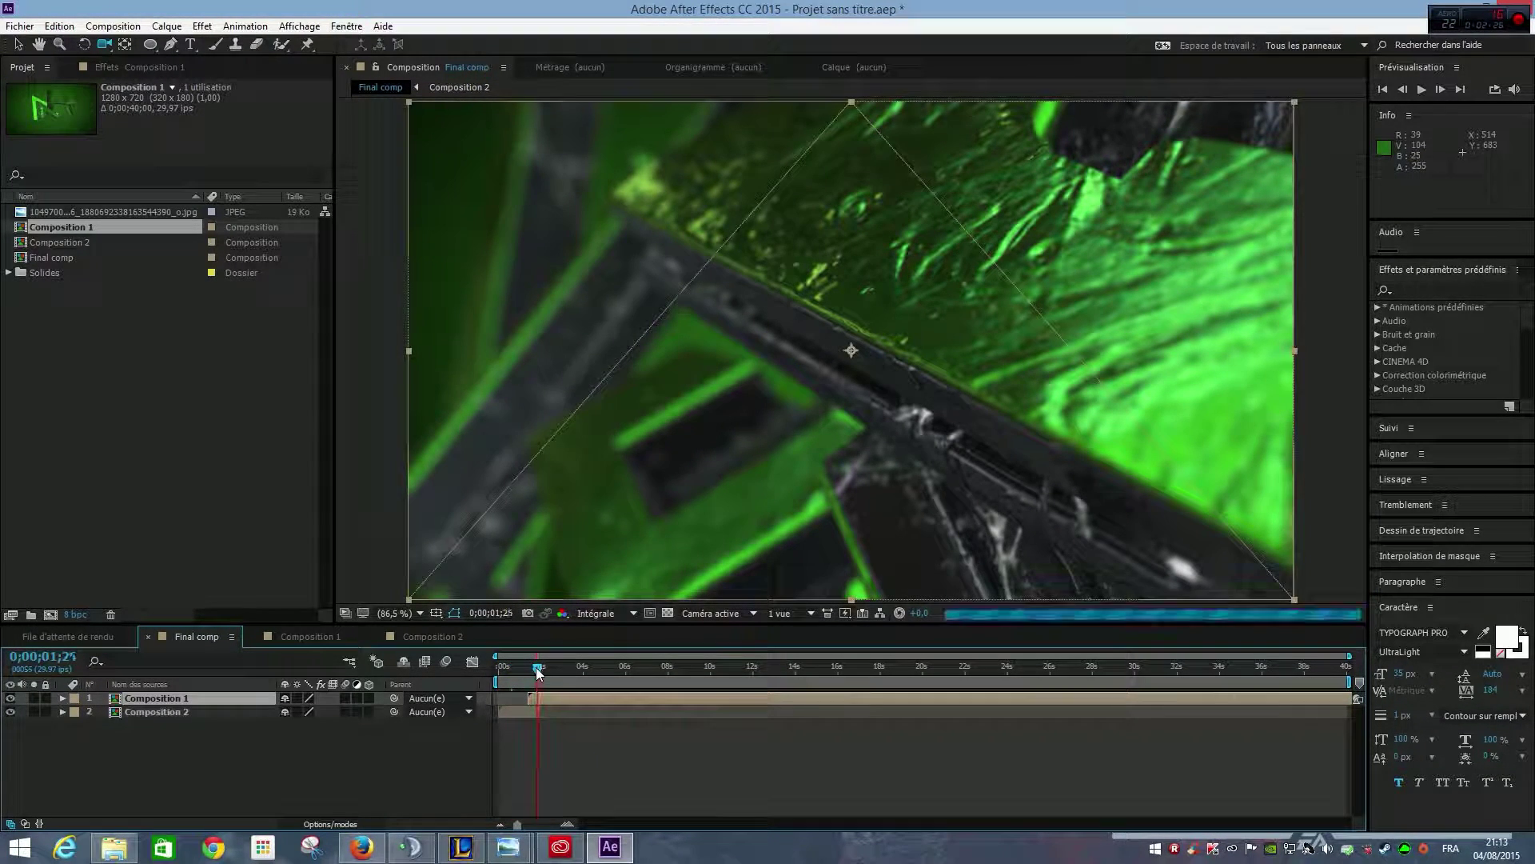
# Step: Set Final comp's viewer resolution to Un quart and check the transition between the two shots
pyautogui.click(608, 613)
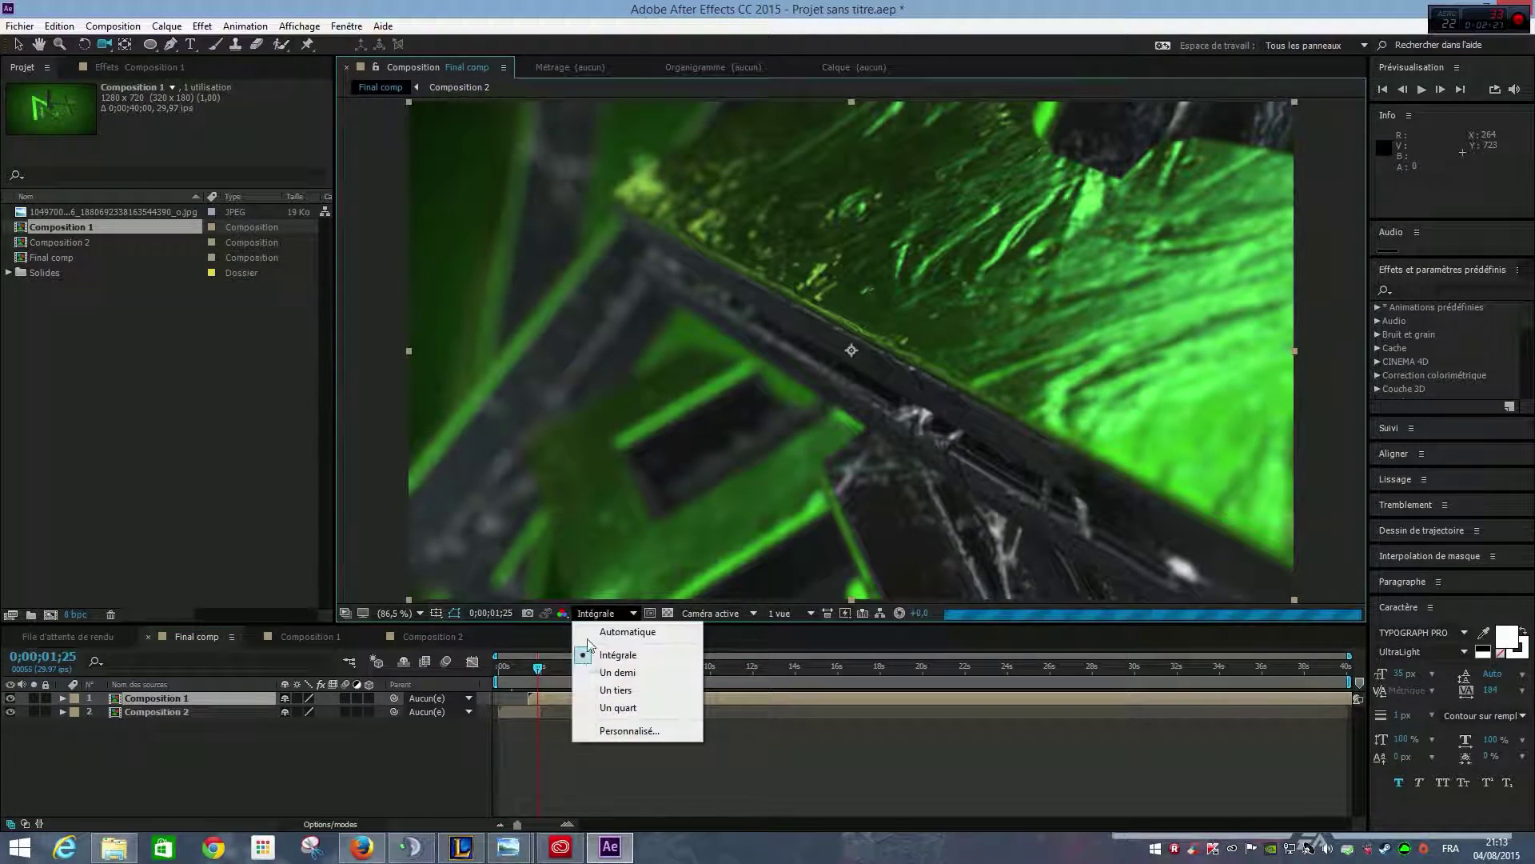
pyautogui.click(618, 707)
pyautogui.moveTo(538, 668)
pyautogui.mouseDown()
pyautogui.moveTo(491, 678)
pyautogui.moveTo(574, 675)
pyautogui.moveTo(475, 689)
pyautogui.moveTo(577, 688)
pyautogui.moveTo(503, 688)
pyautogui.moveTo(550, 687)
pyautogui.moveTo(520, 692)
pyautogui.moveTo(537, 691)
pyautogui.mouseUp()
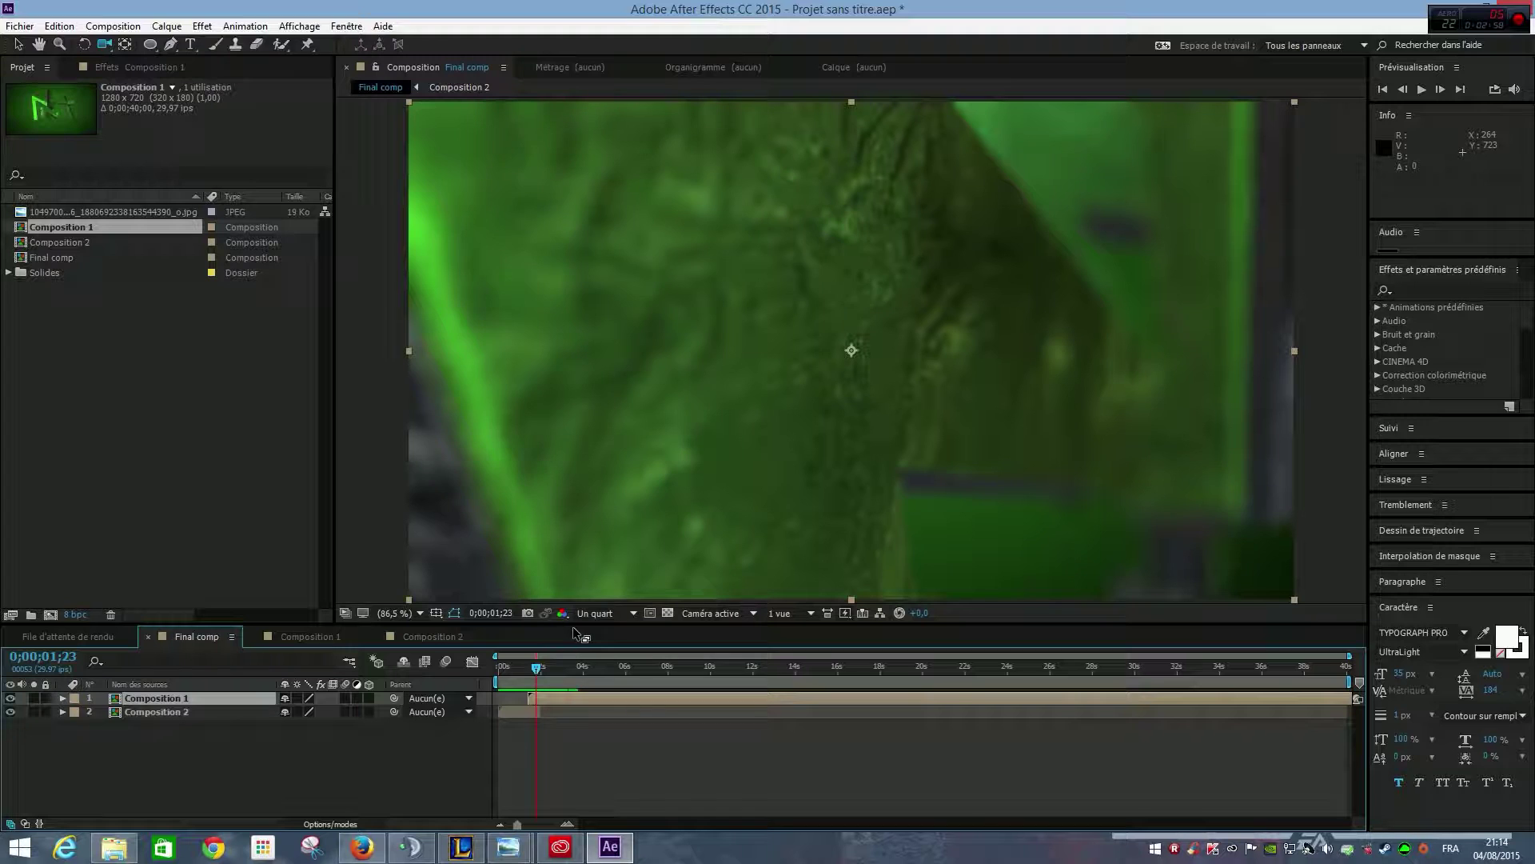
pyautogui.moveTo(536, 674)
pyautogui.mouseDown()
pyautogui.moveTo(499, 686)
pyautogui.moveTo(558, 681)
pyautogui.moveTo(509, 687)
pyautogui.moveTo(528, 678)
pyautogui.mouseUp()
# Step: Switch to Firefox and view the logo in the cover photo of the Max Max Facebook page
pyautogui.click(362, 847)
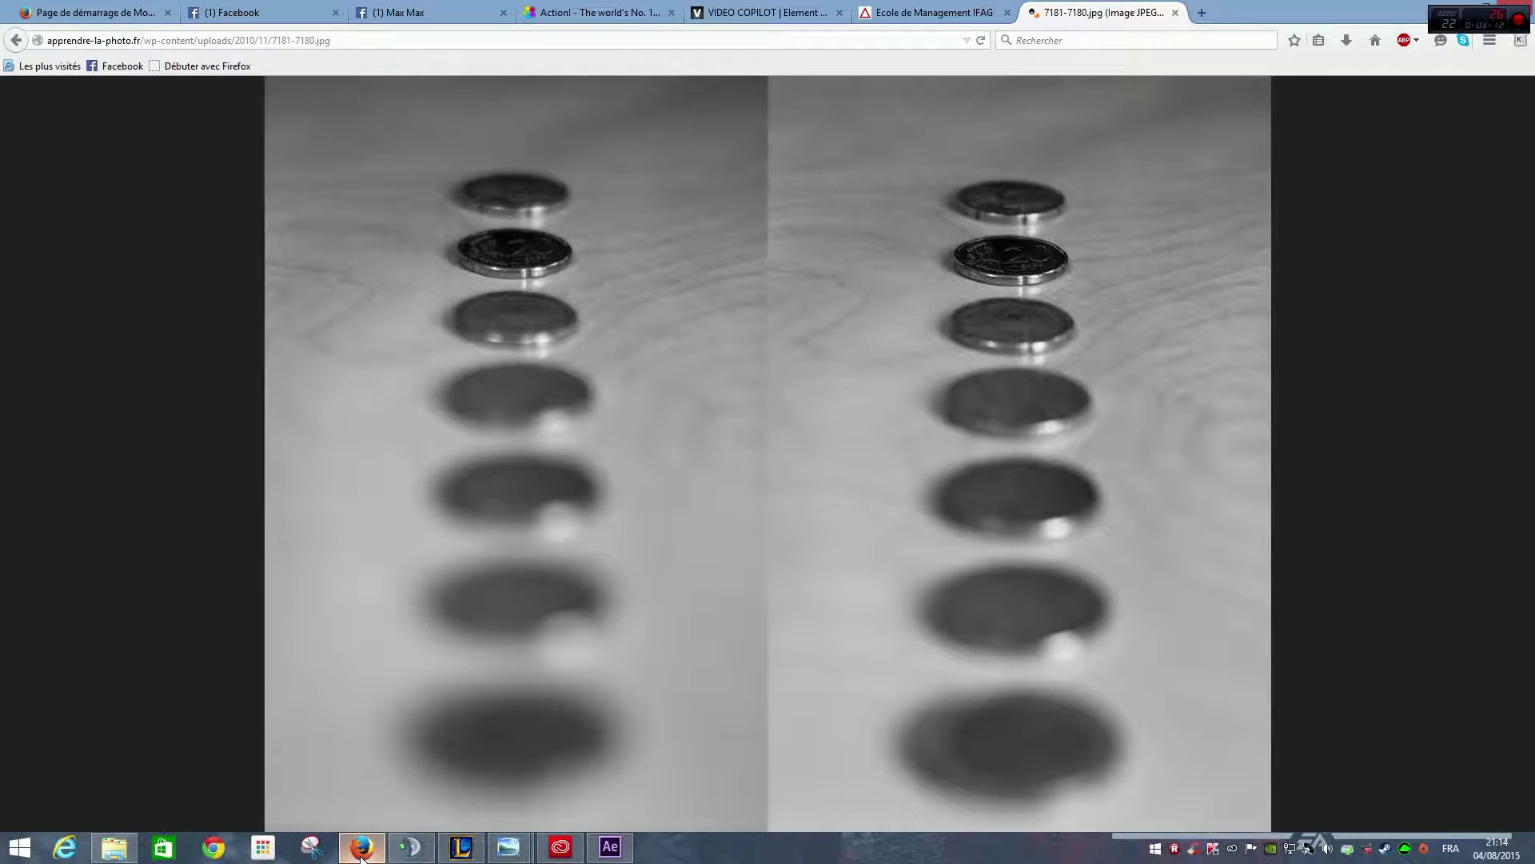
pyautogui.click(416, 12)
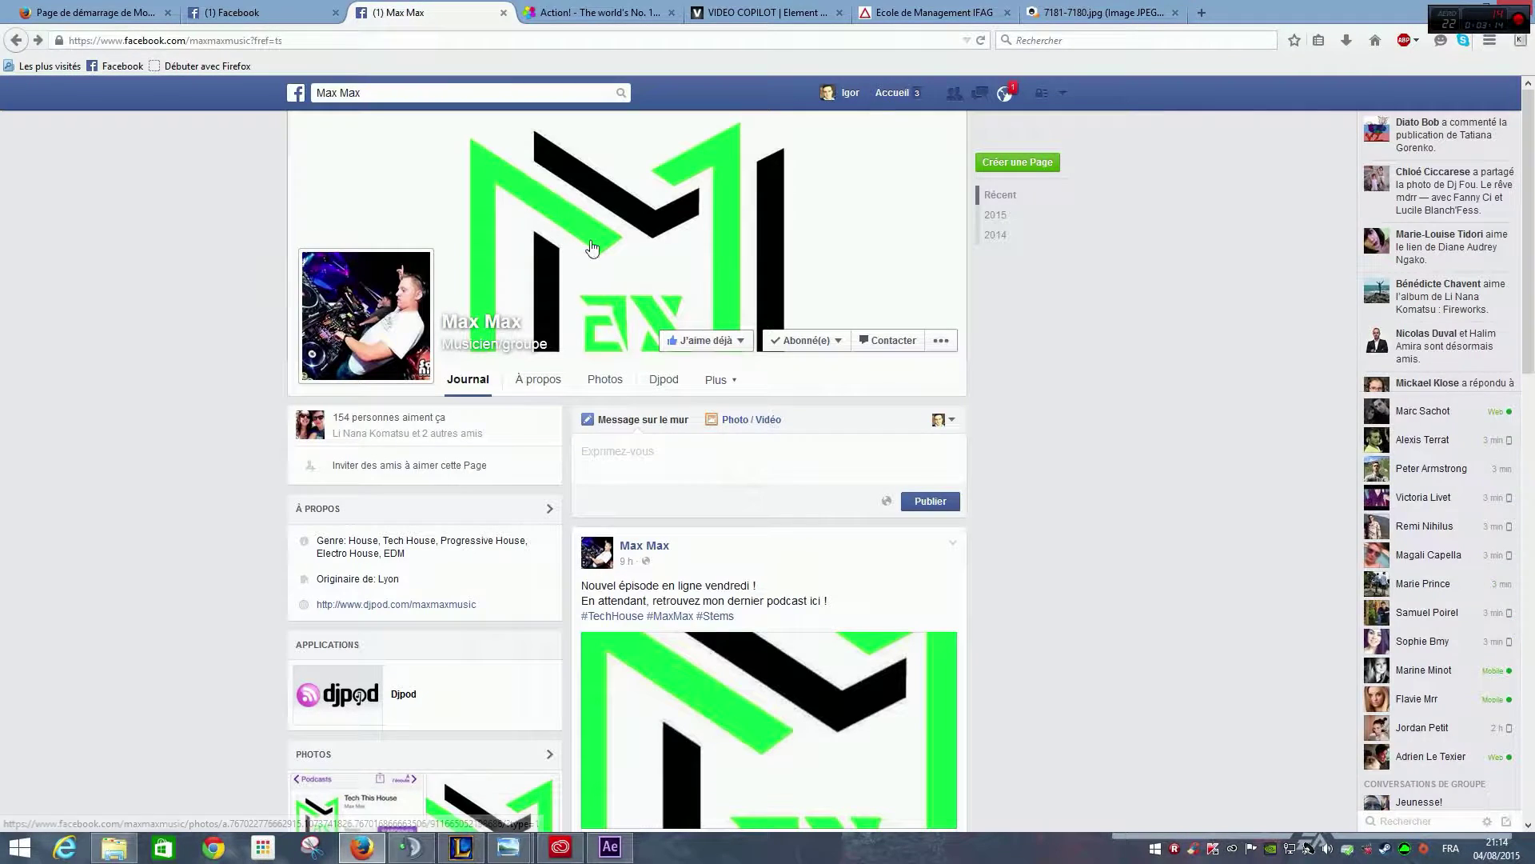
pyautogui.click(605, 218)
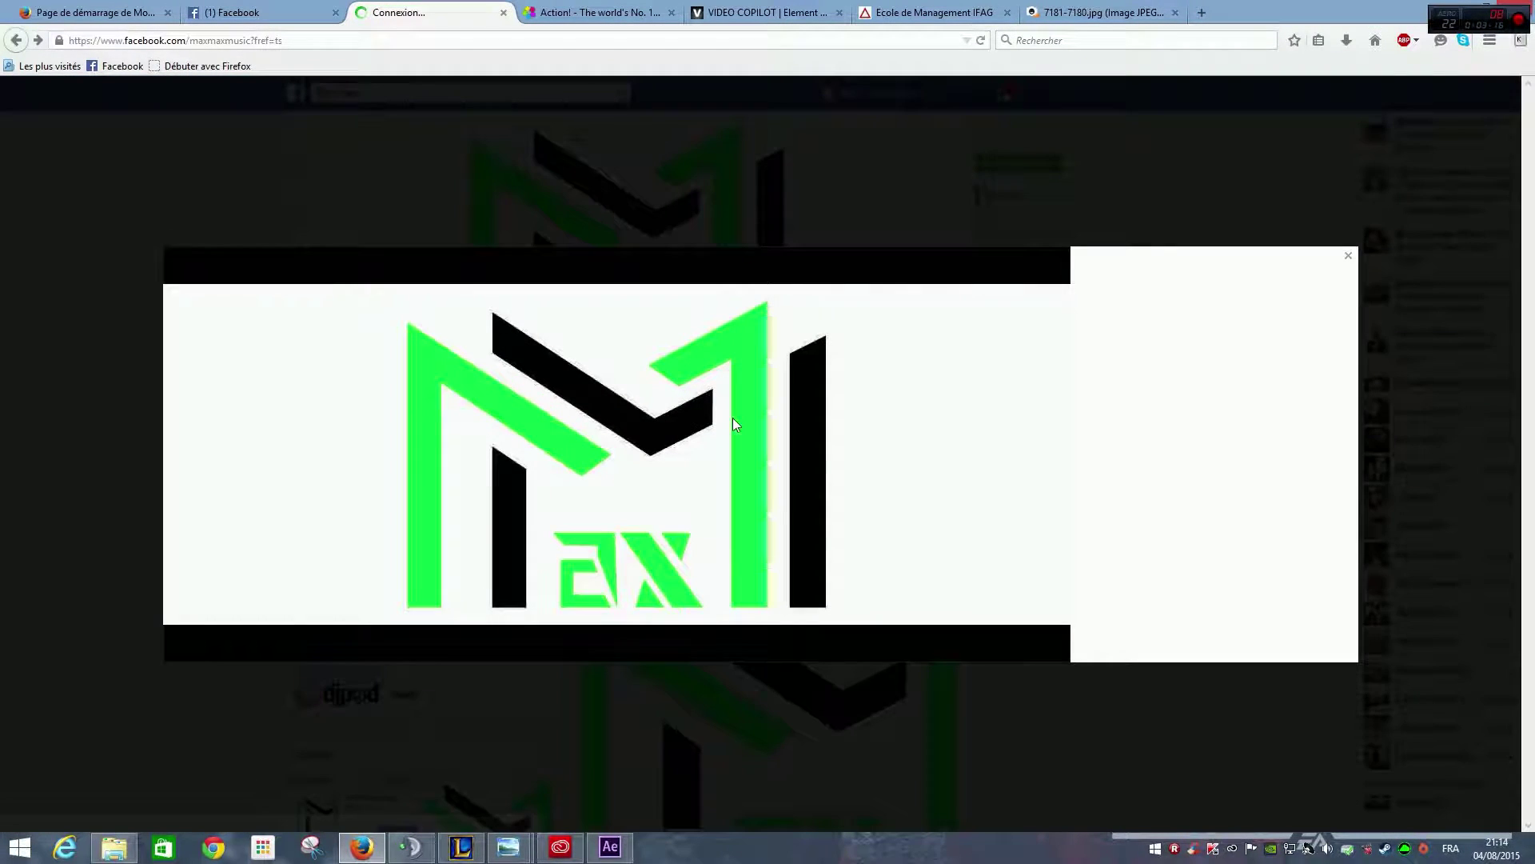
pyautogui.click(1347, 255)
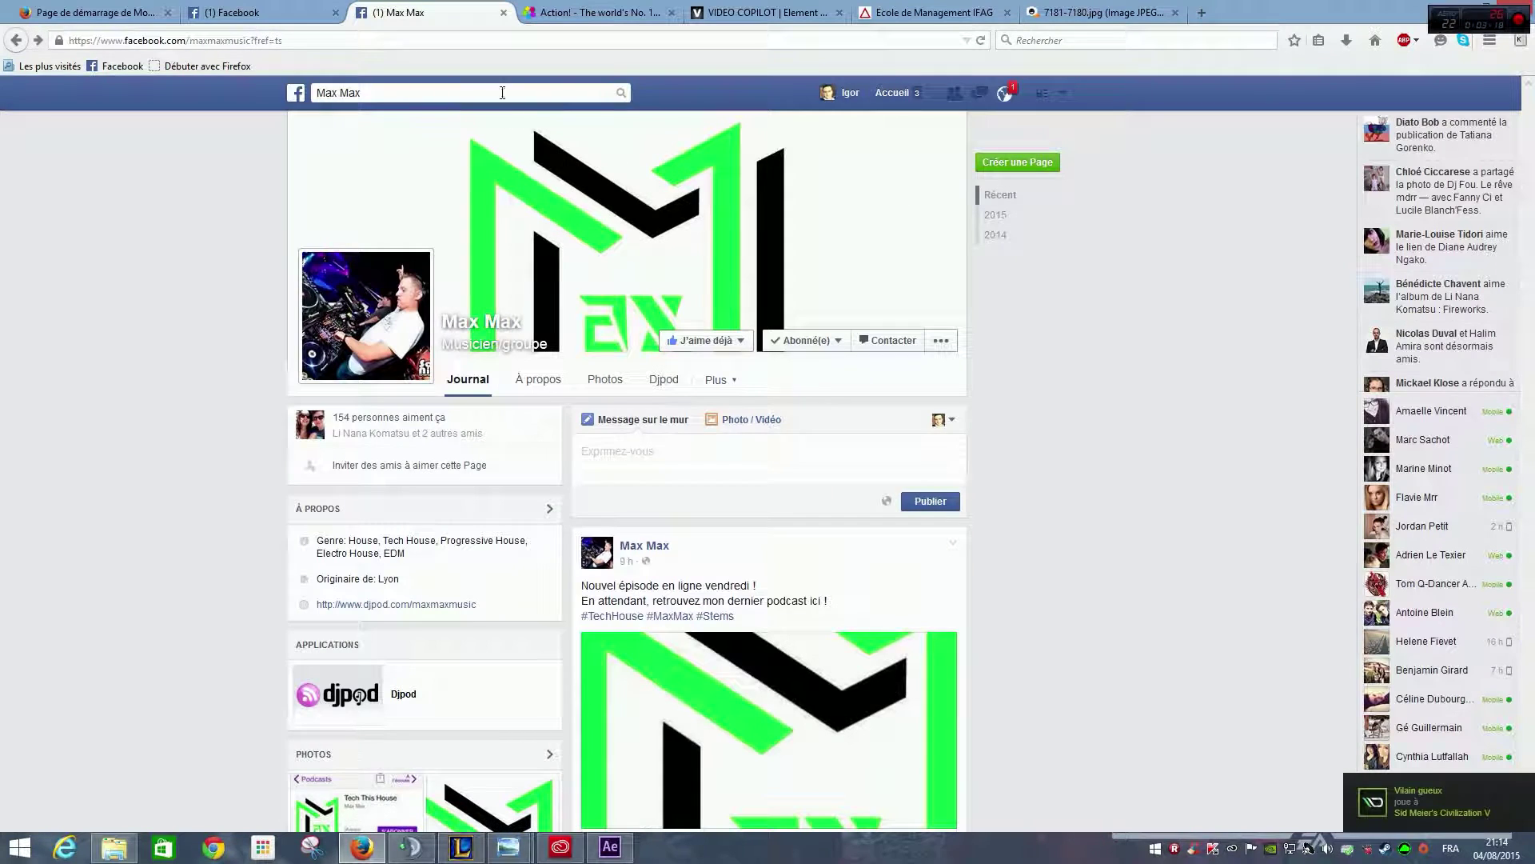
# Step: Find the Vue d'Léo page on Facebook and view its cover photo and profile logo
pyautogui.write('Vue')
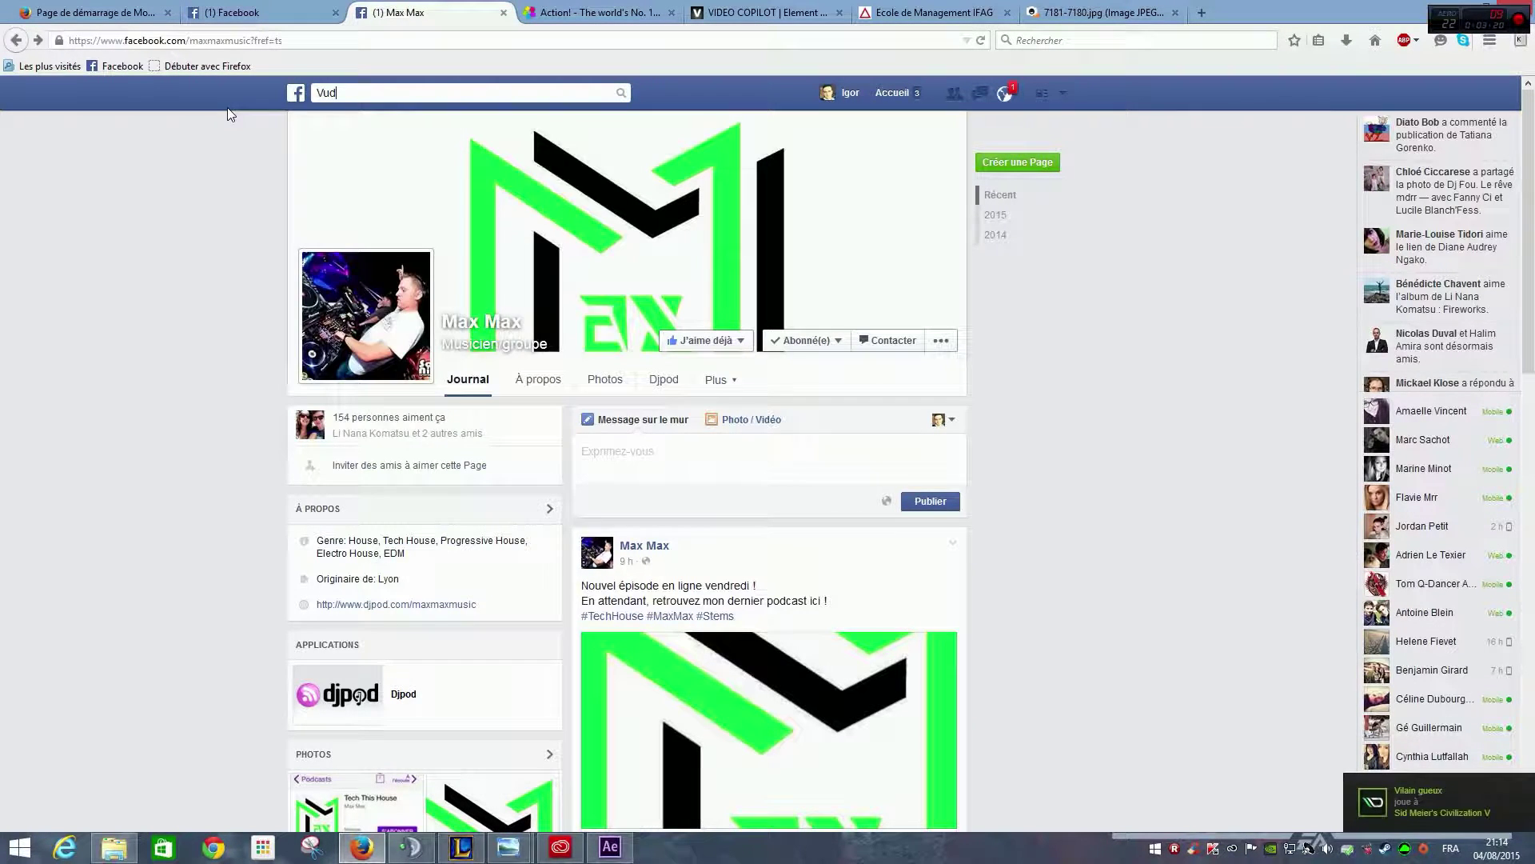
pyautogui.click(462, 141)
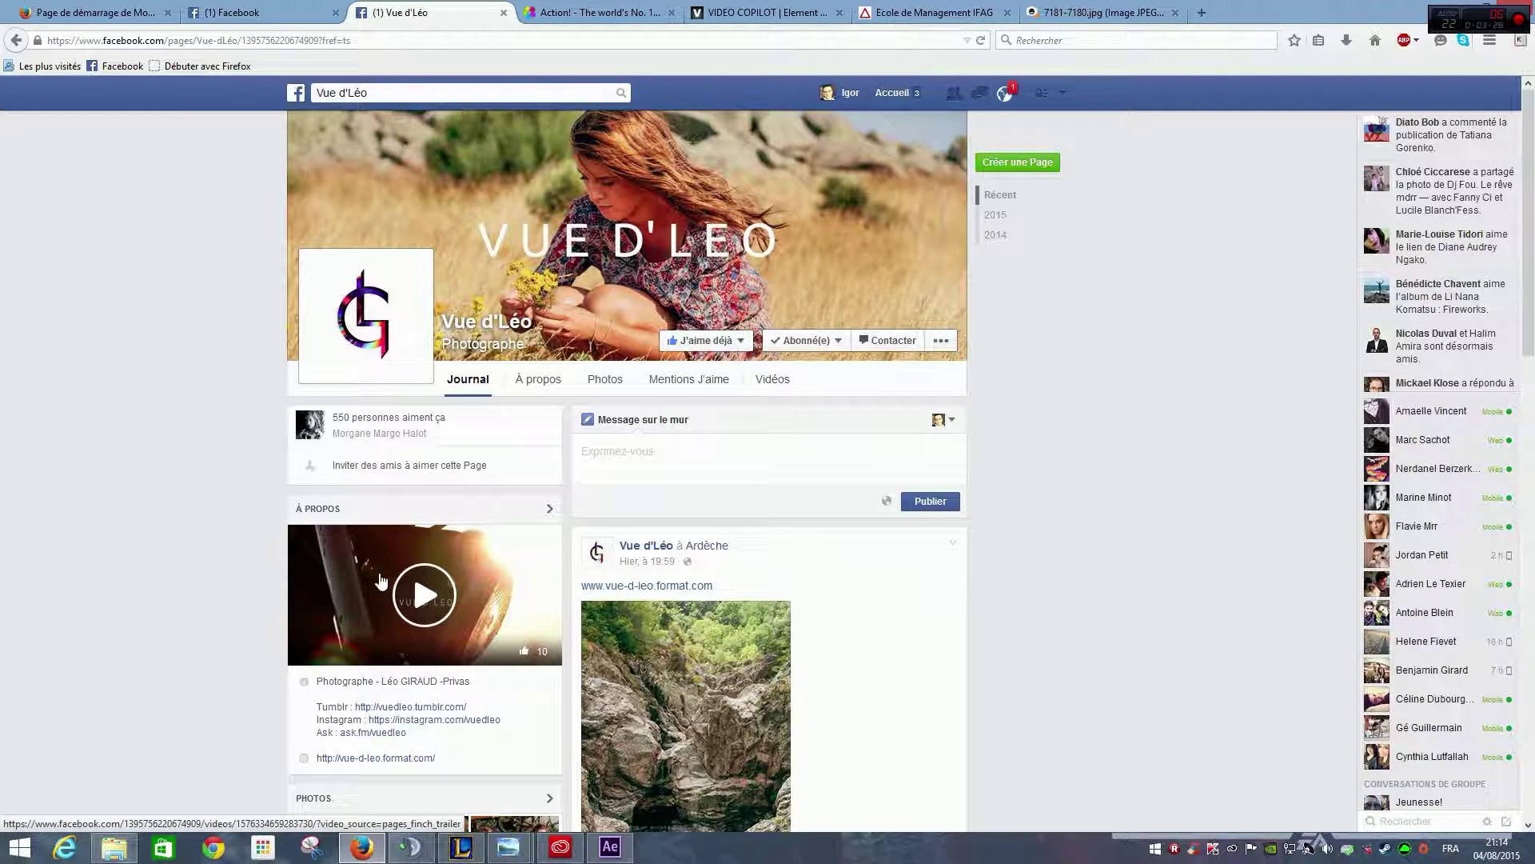
pyautogui.click(642, 213)
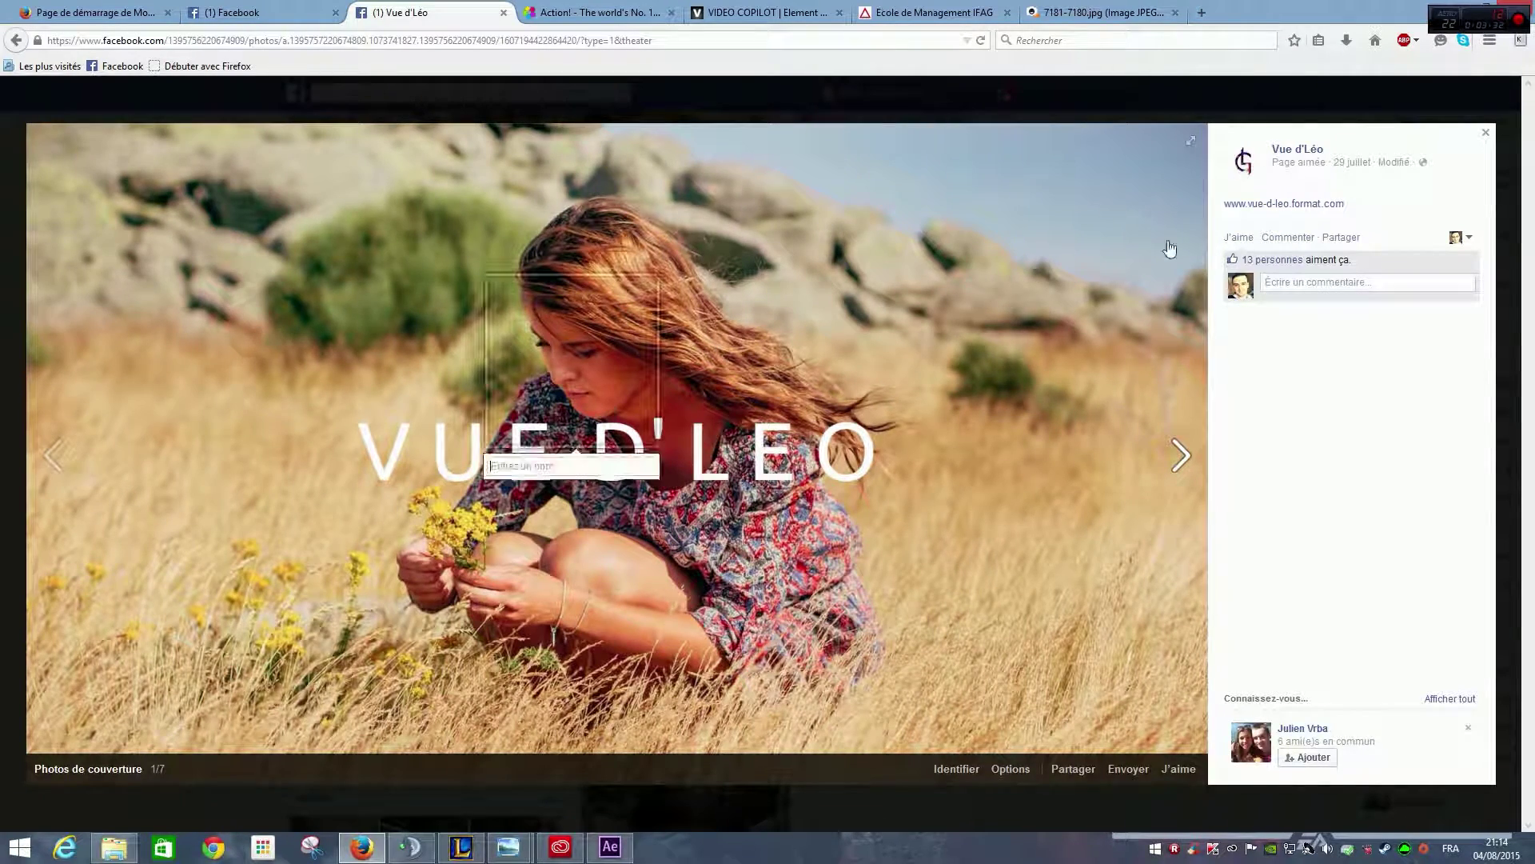
pyautogui.click(1486, 132)
pyautogui.click(347, 300)
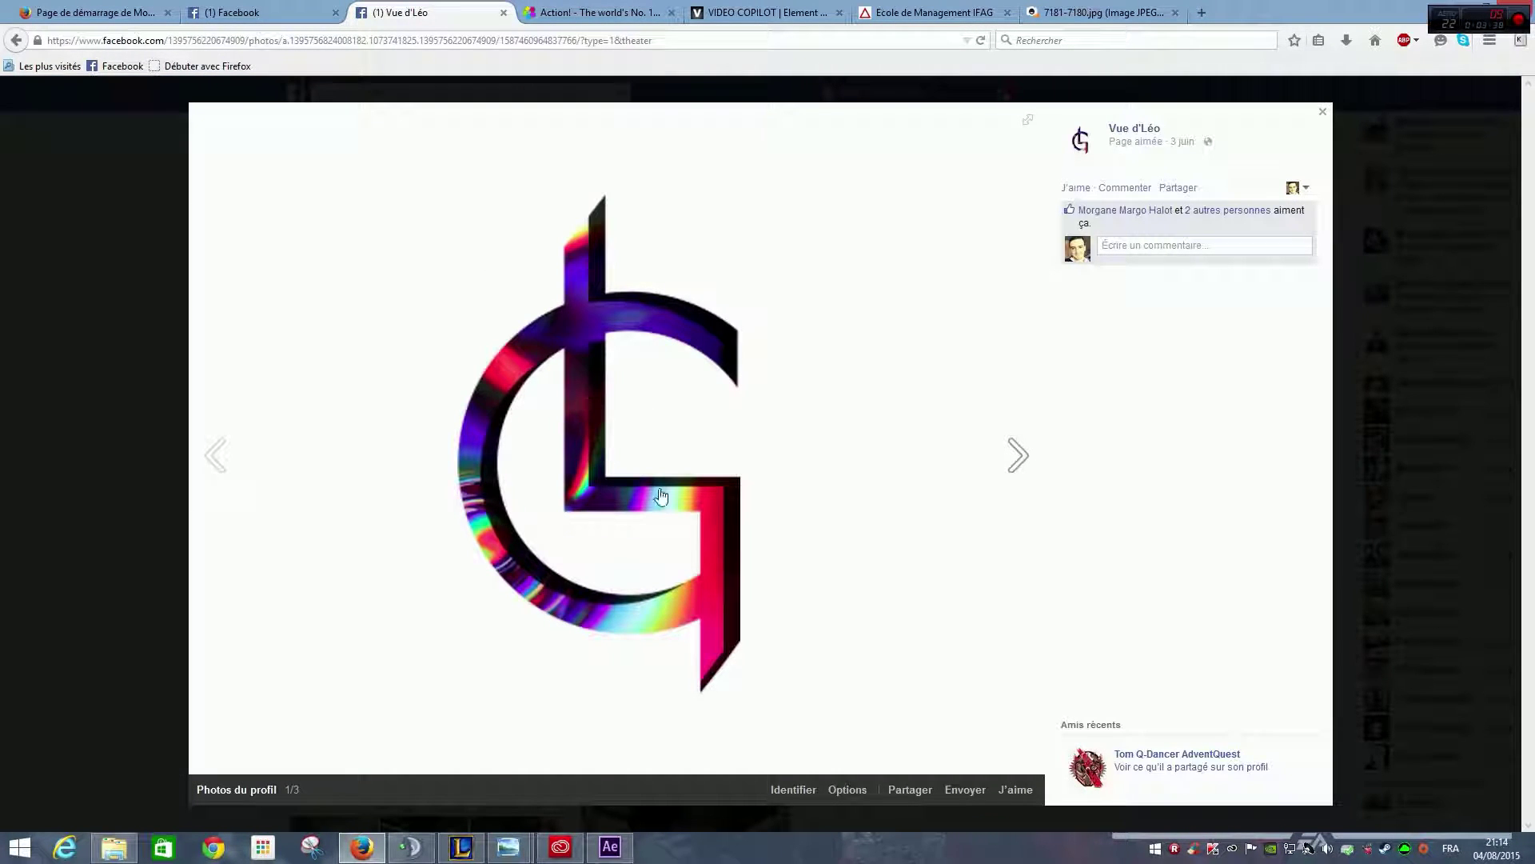
pyautogui.click(1323, 118)
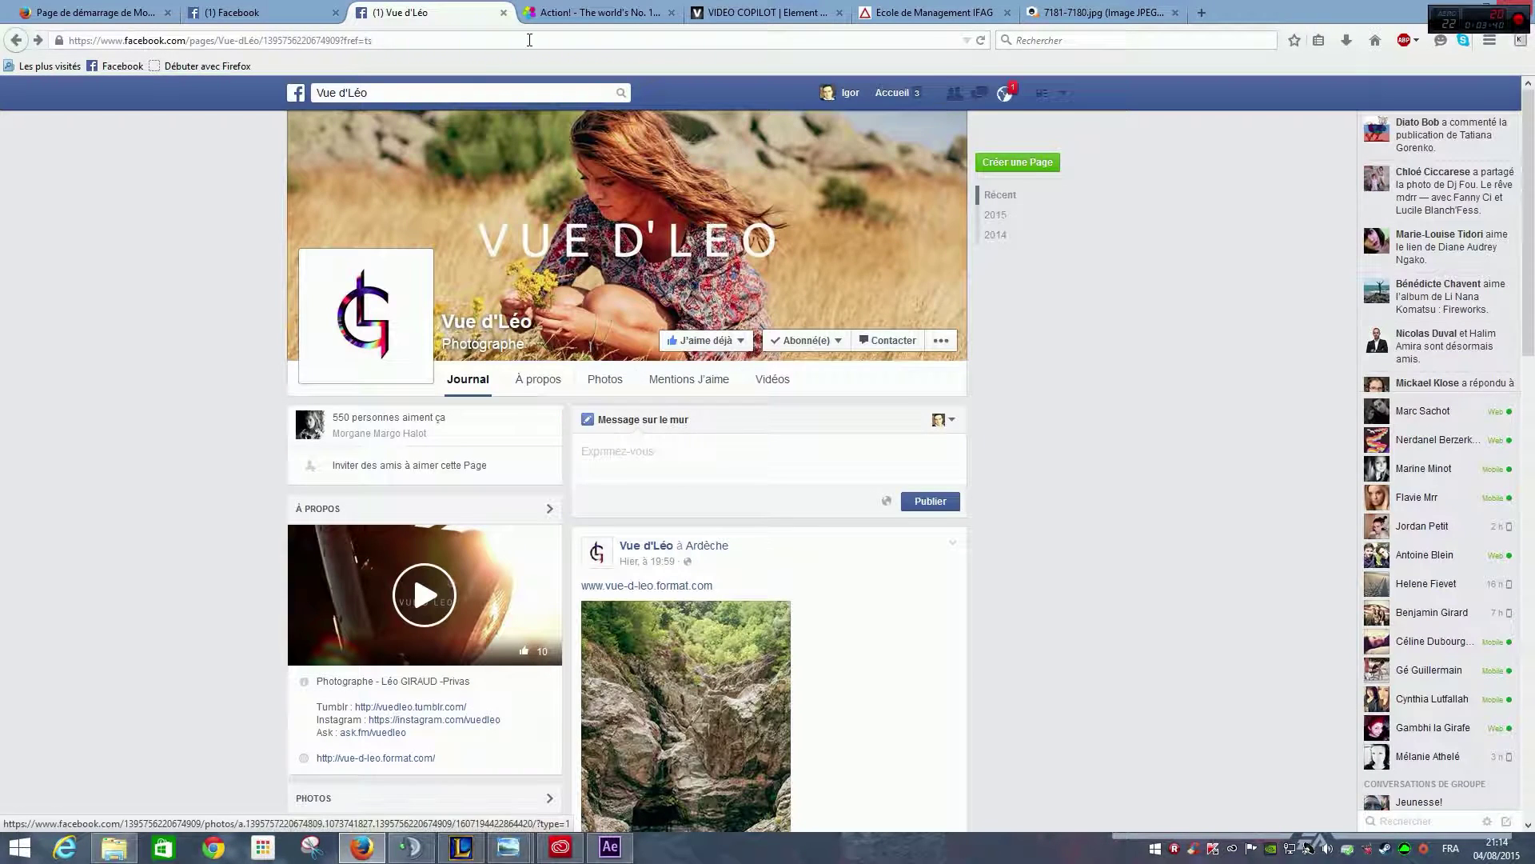
# Step: Search Facebook for "max max", view the page's cover logo again, and switch back to After Effects
pyautogui.click(490, 93)
pyautogui.write('max')
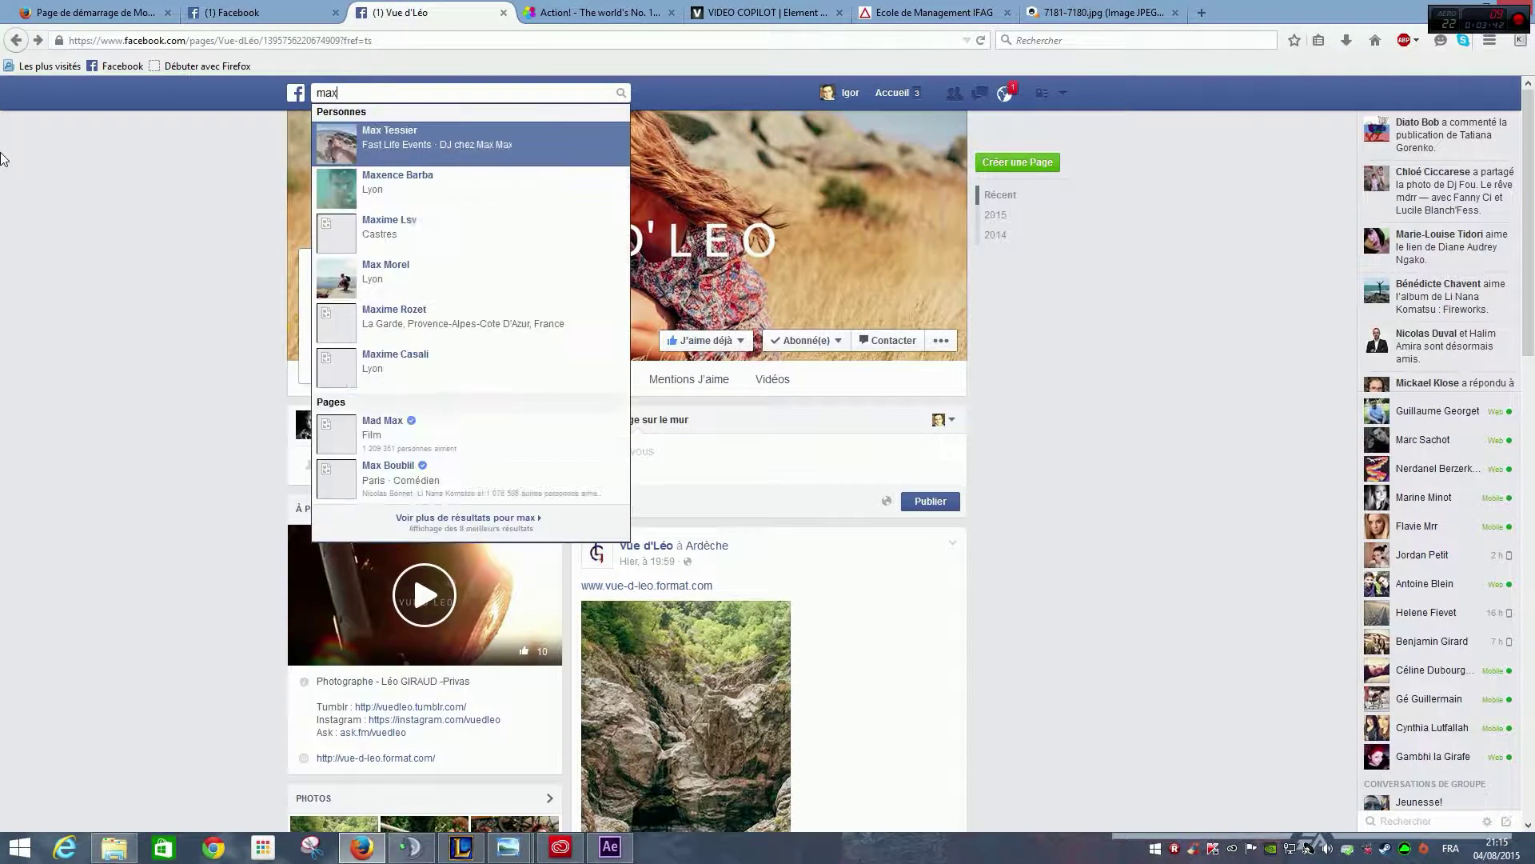
pyautogui.write(' max')
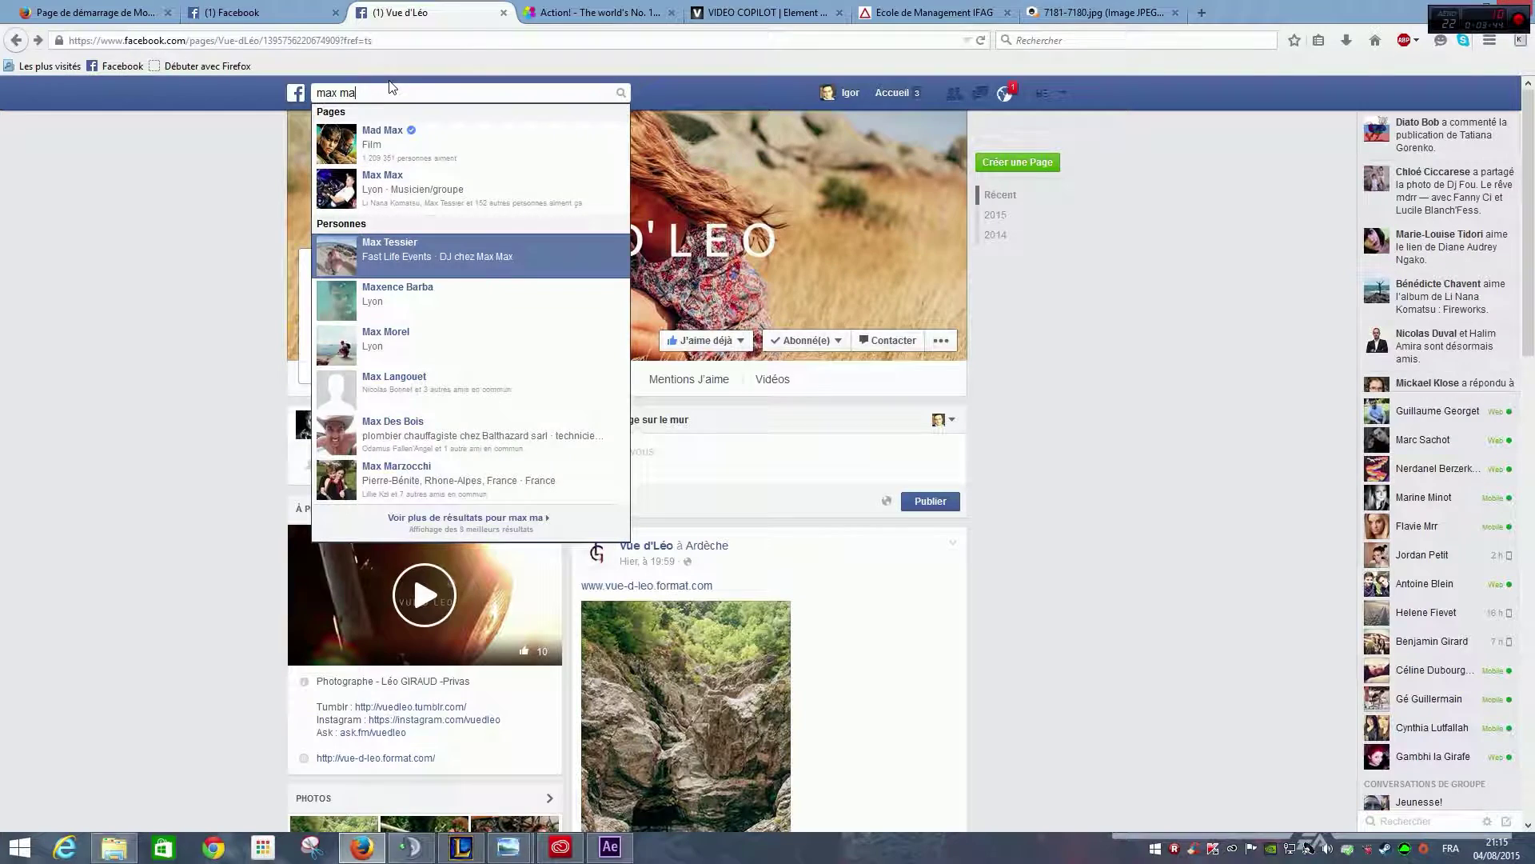
pyautogui.press('Return')
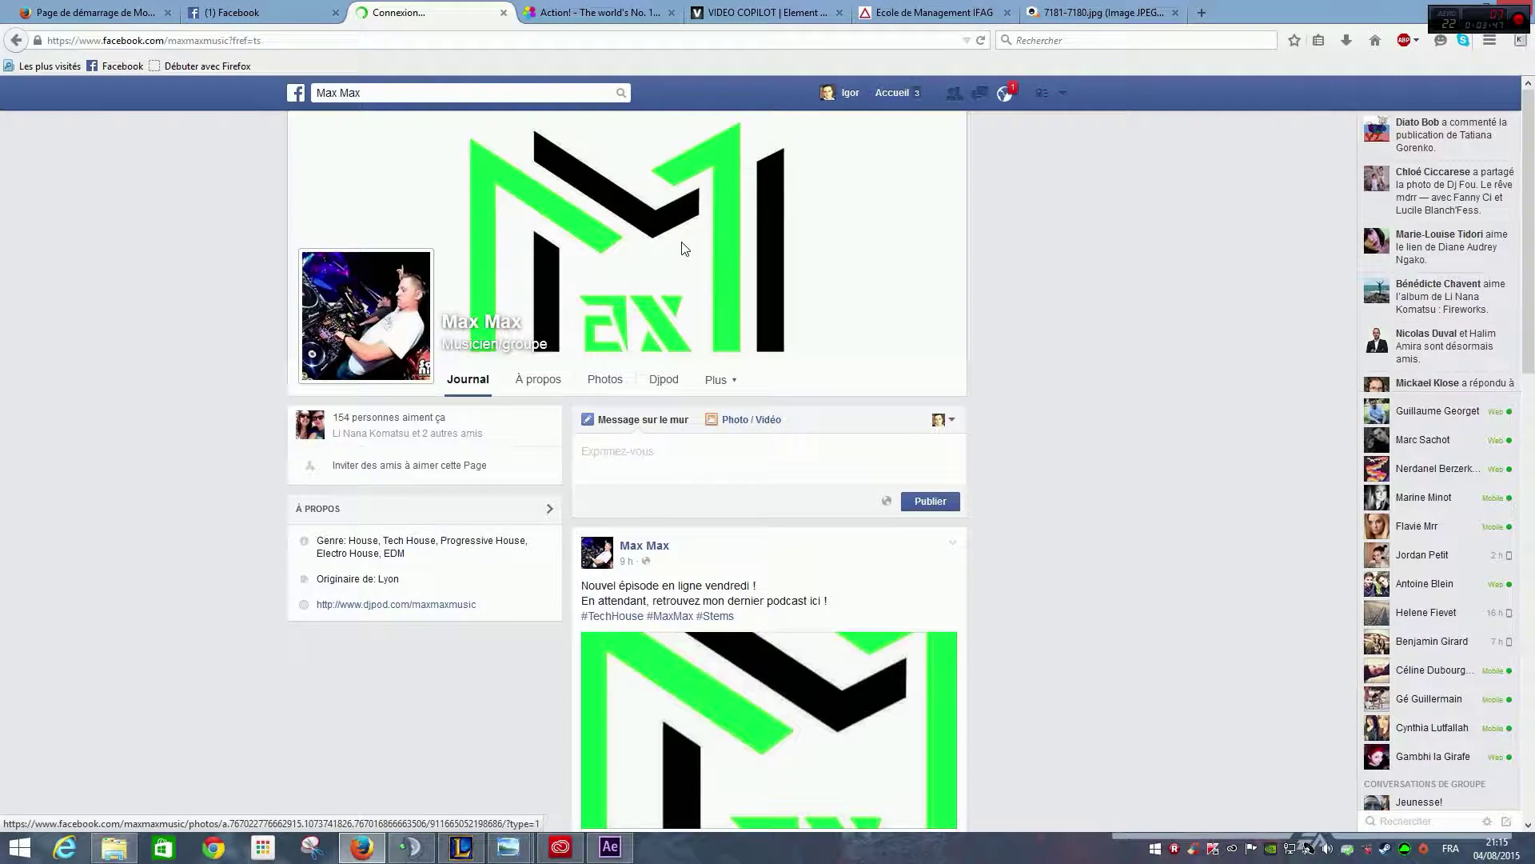
pyautogui.click(685, 249)
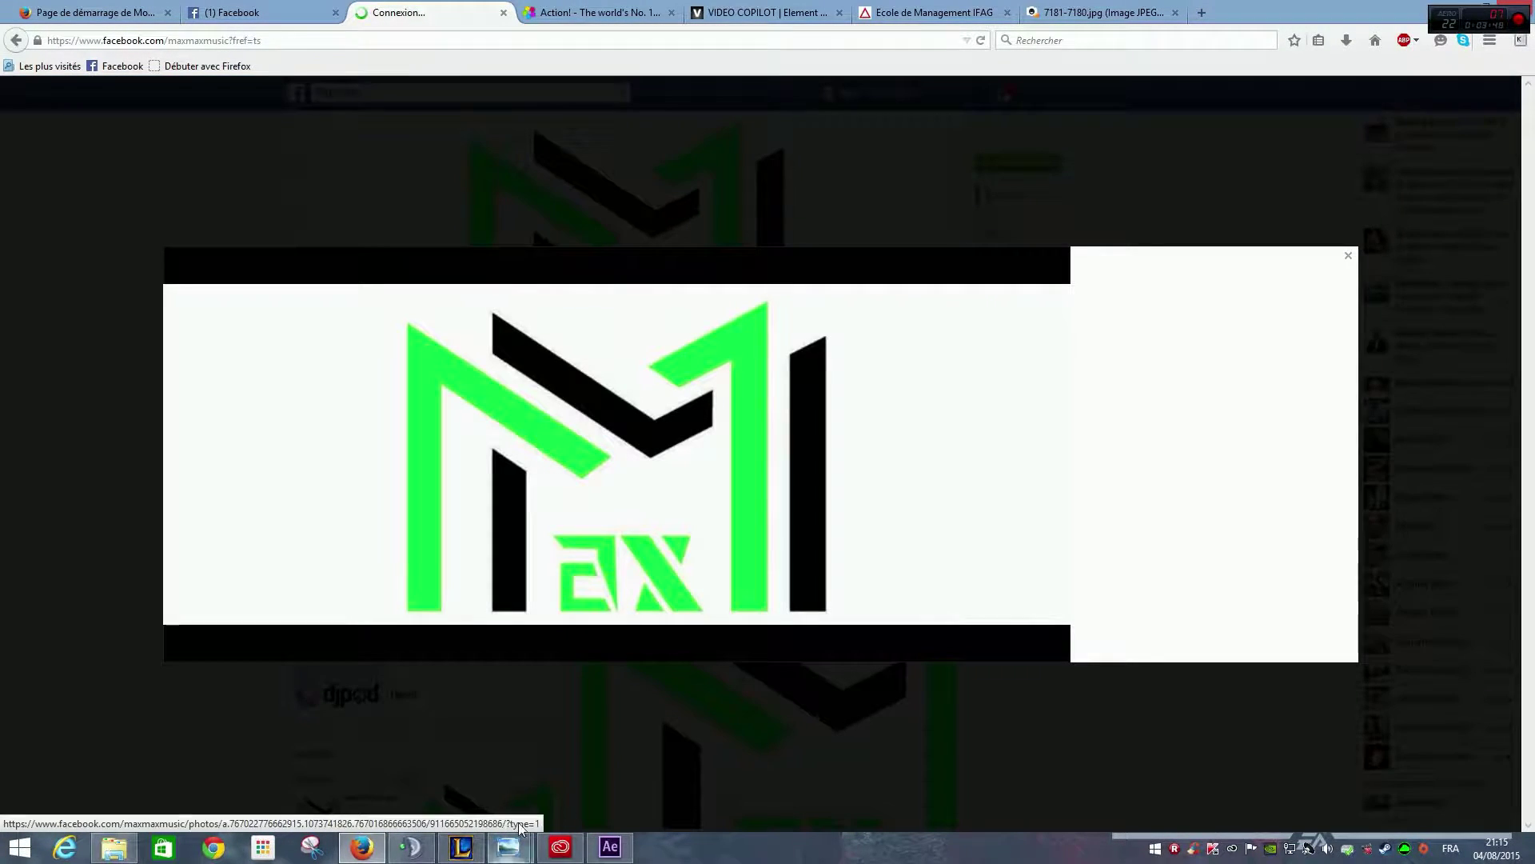
pyautogui.click(609, 847)
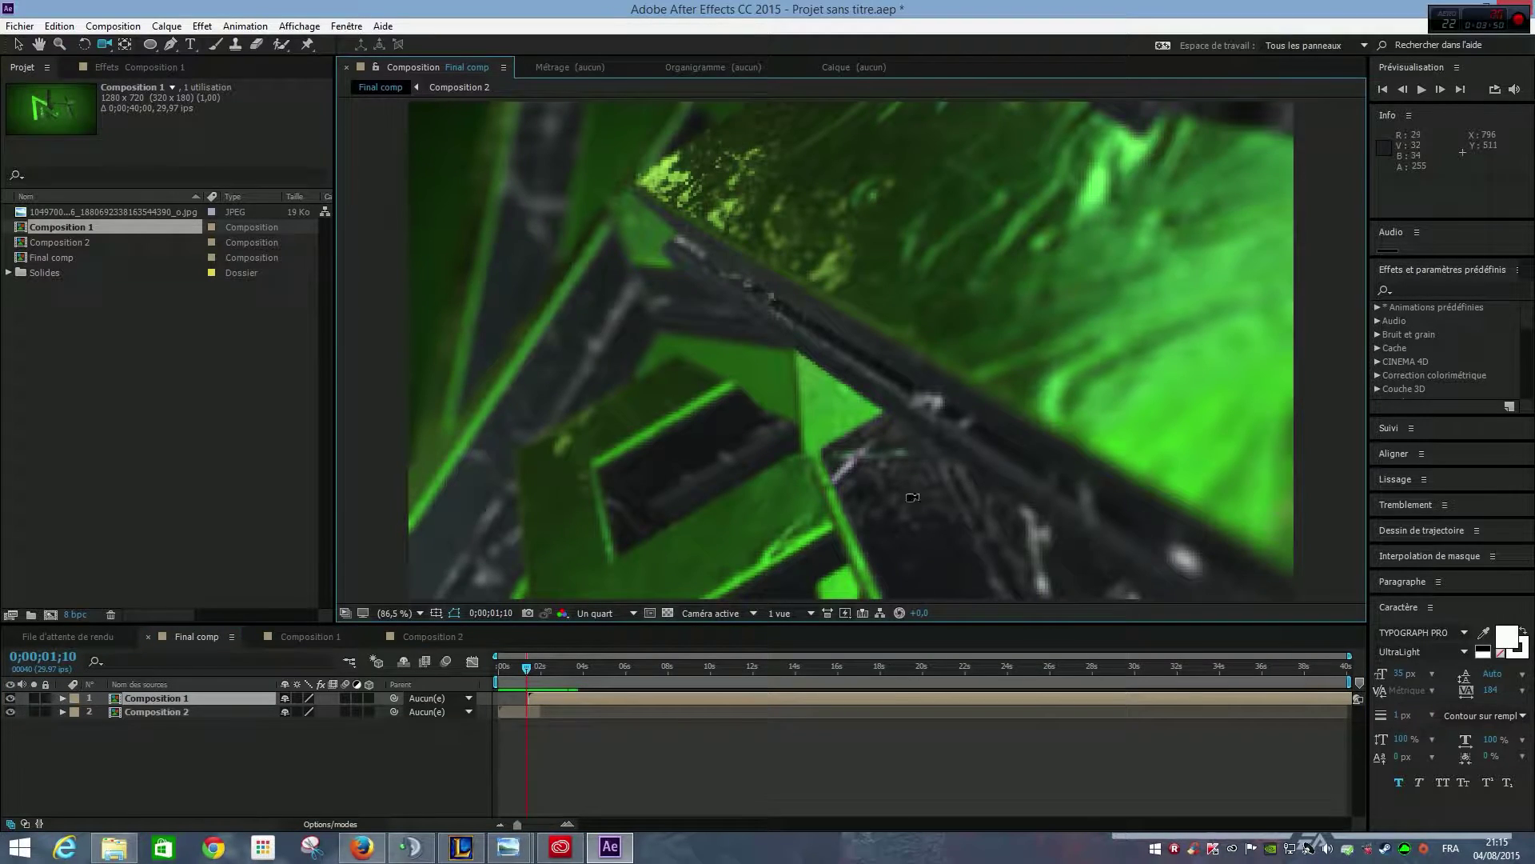
# Step: Preview the transition in Final comp and set the viewer resolution to Un demi
pyautogui.moveTo(527, 670)
pyautogui.mouseDown()
pyautogui.moveTo(585, 654)
pyautogui.moveTo(538, 654)
pyautogui.mouseUp()
pyautogui.press('space')
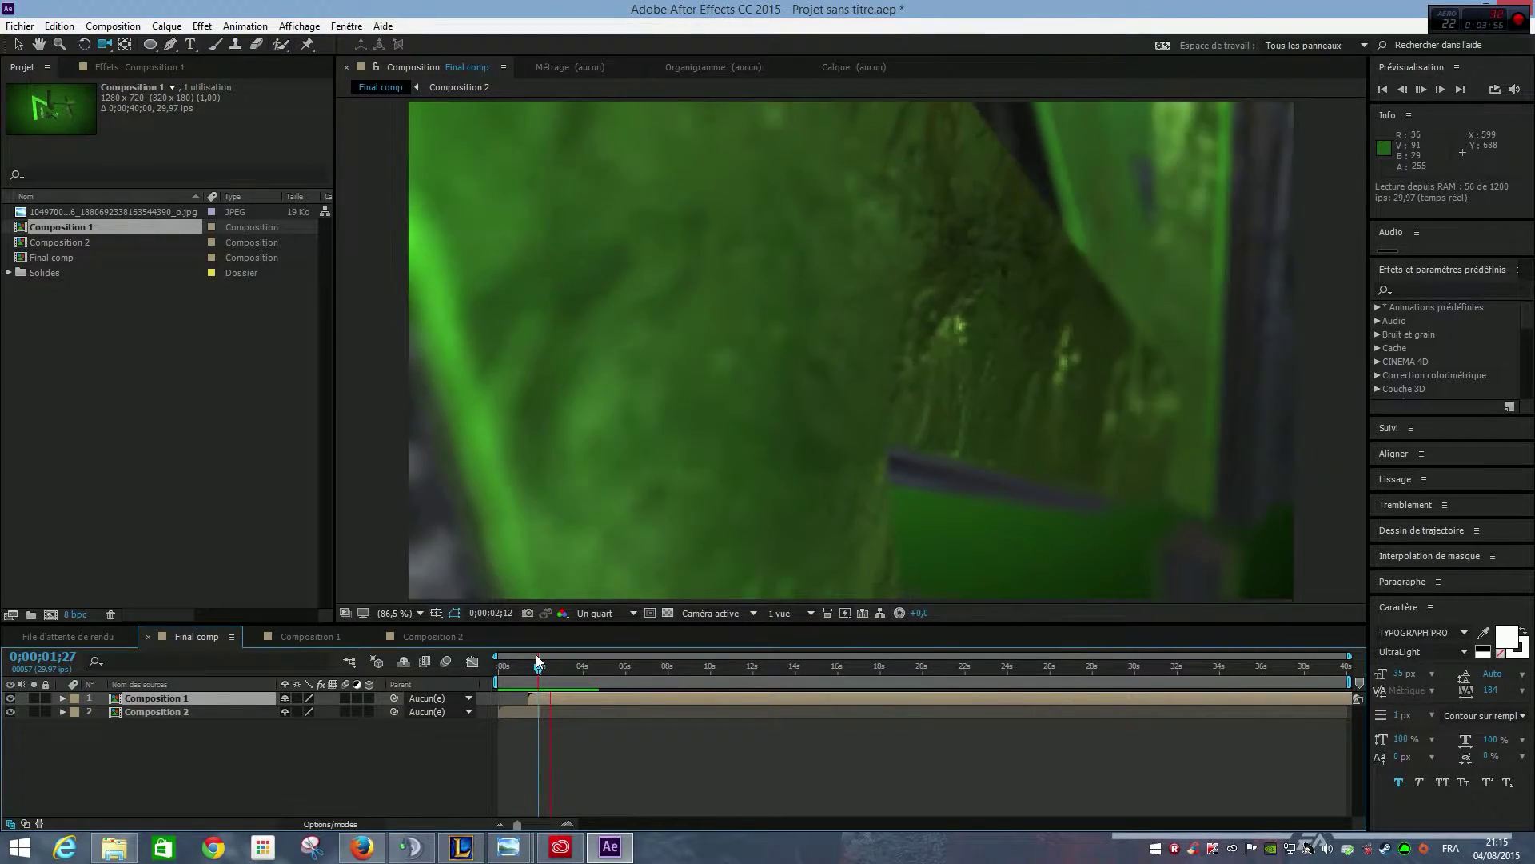
pyautogui.click(614, 613)
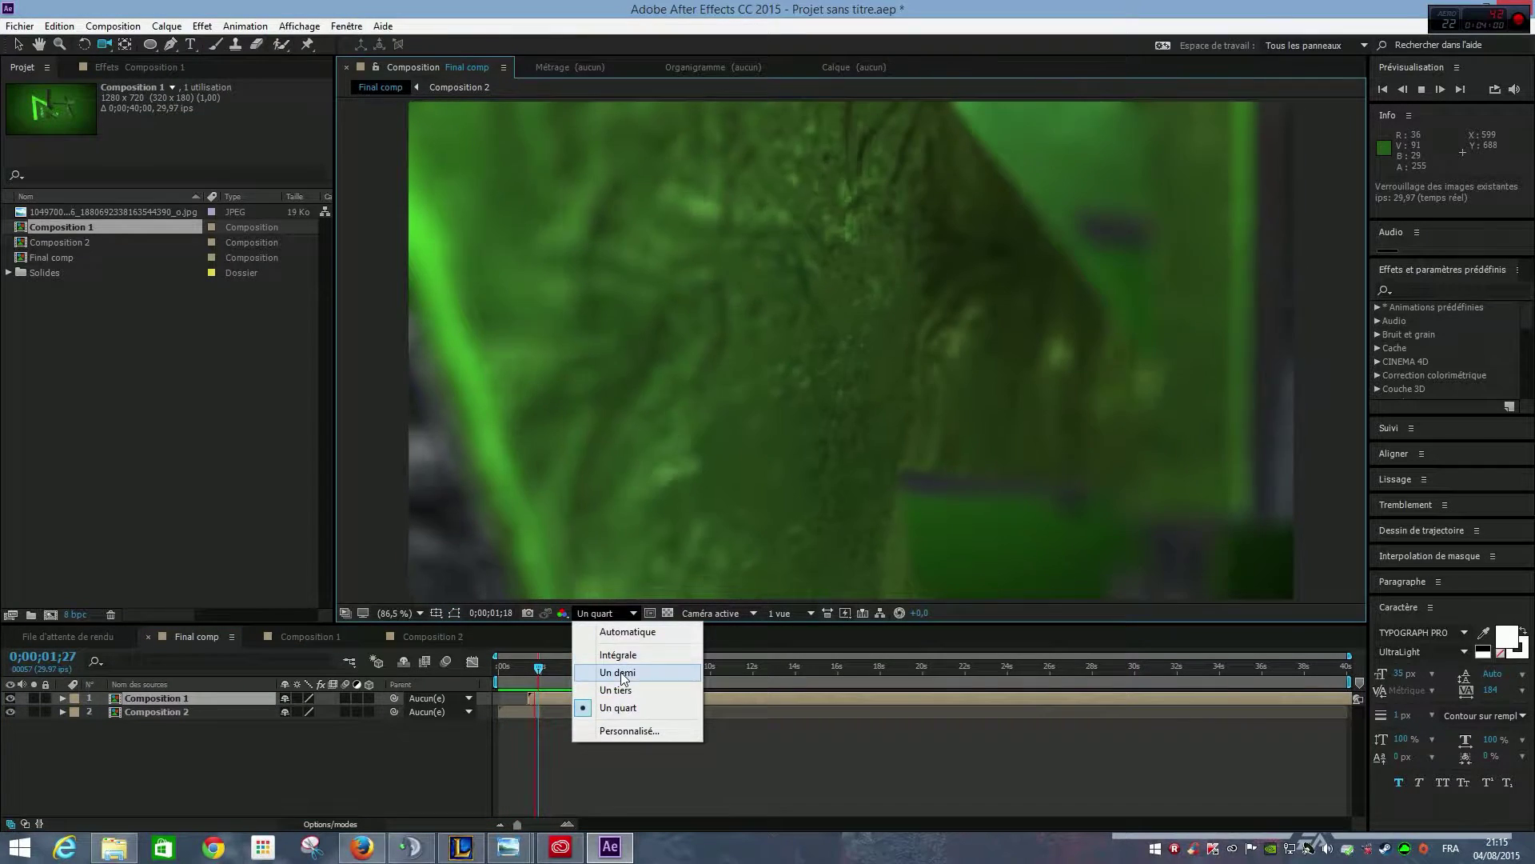
pyautogui.click(612, 655)
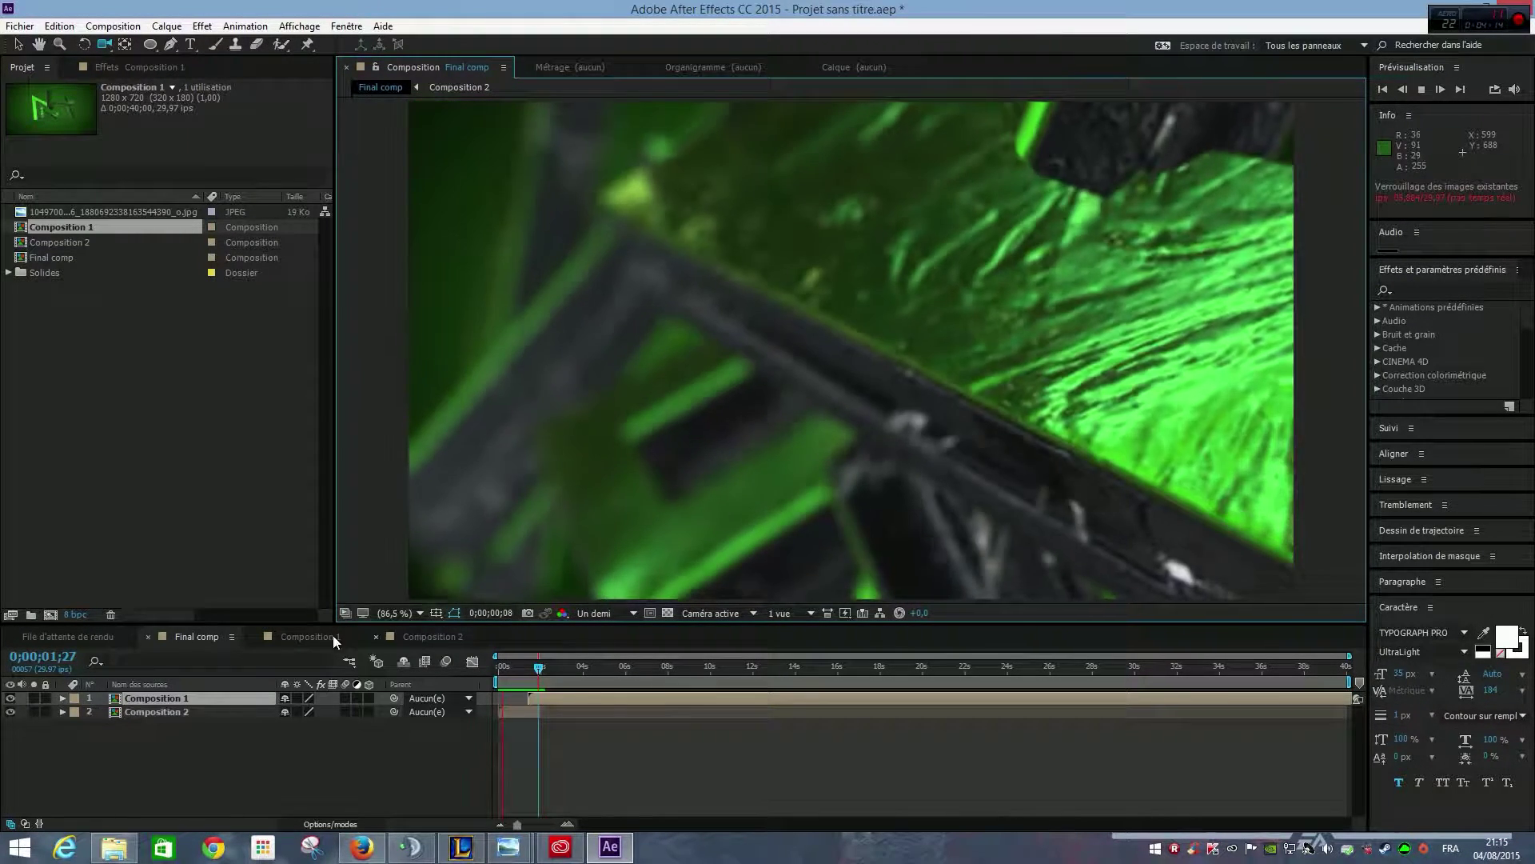
# Step: Open Composition 1 and display the effect settings of its Element 3D layer
pyautogui.click(295, 629)
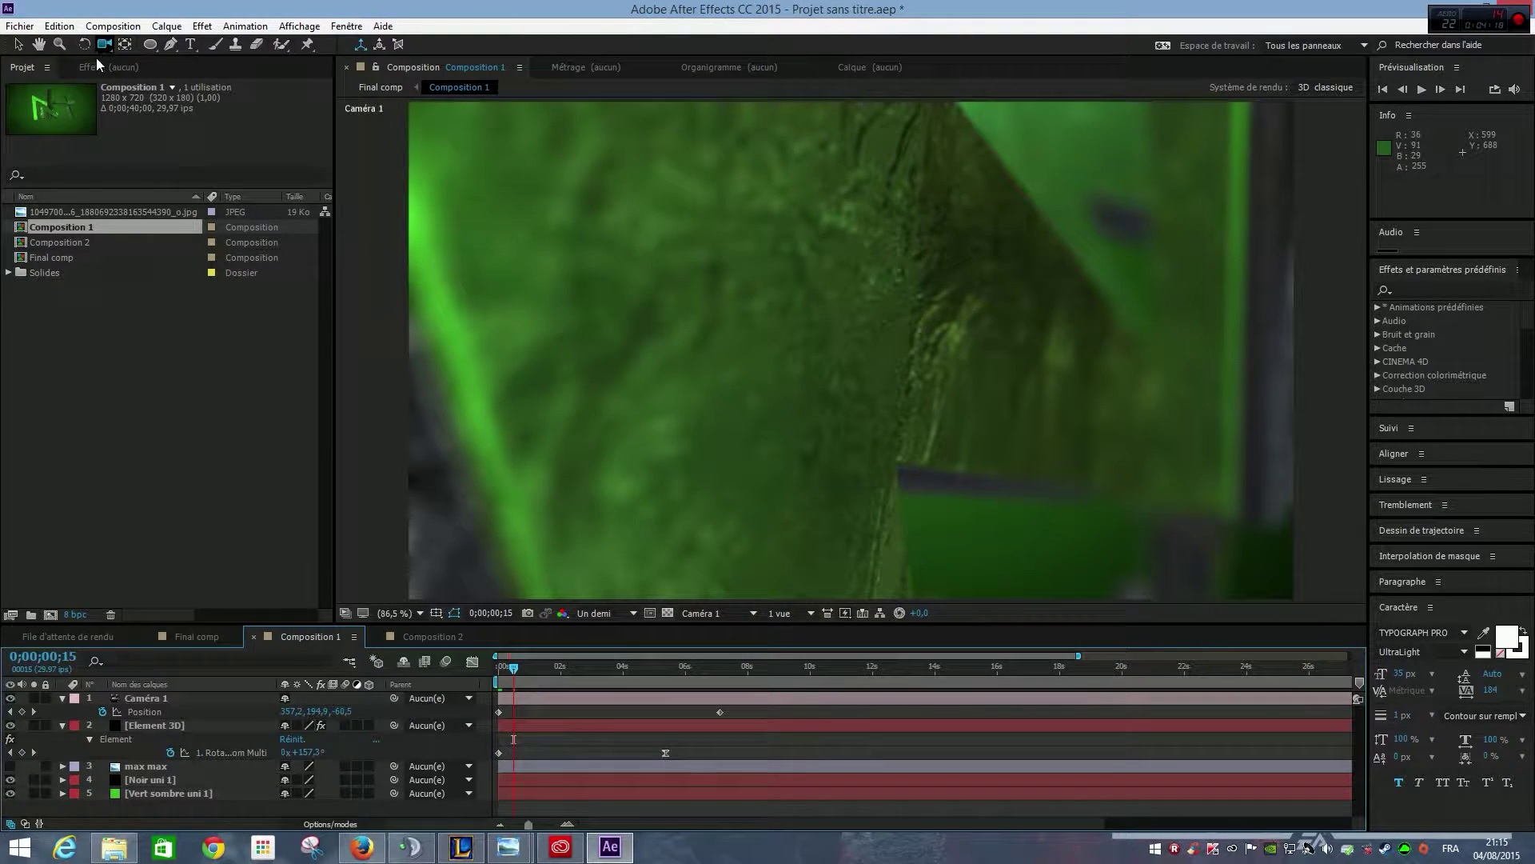
pyautogui.click(96, 61)
pyautogui.click(154, 726)
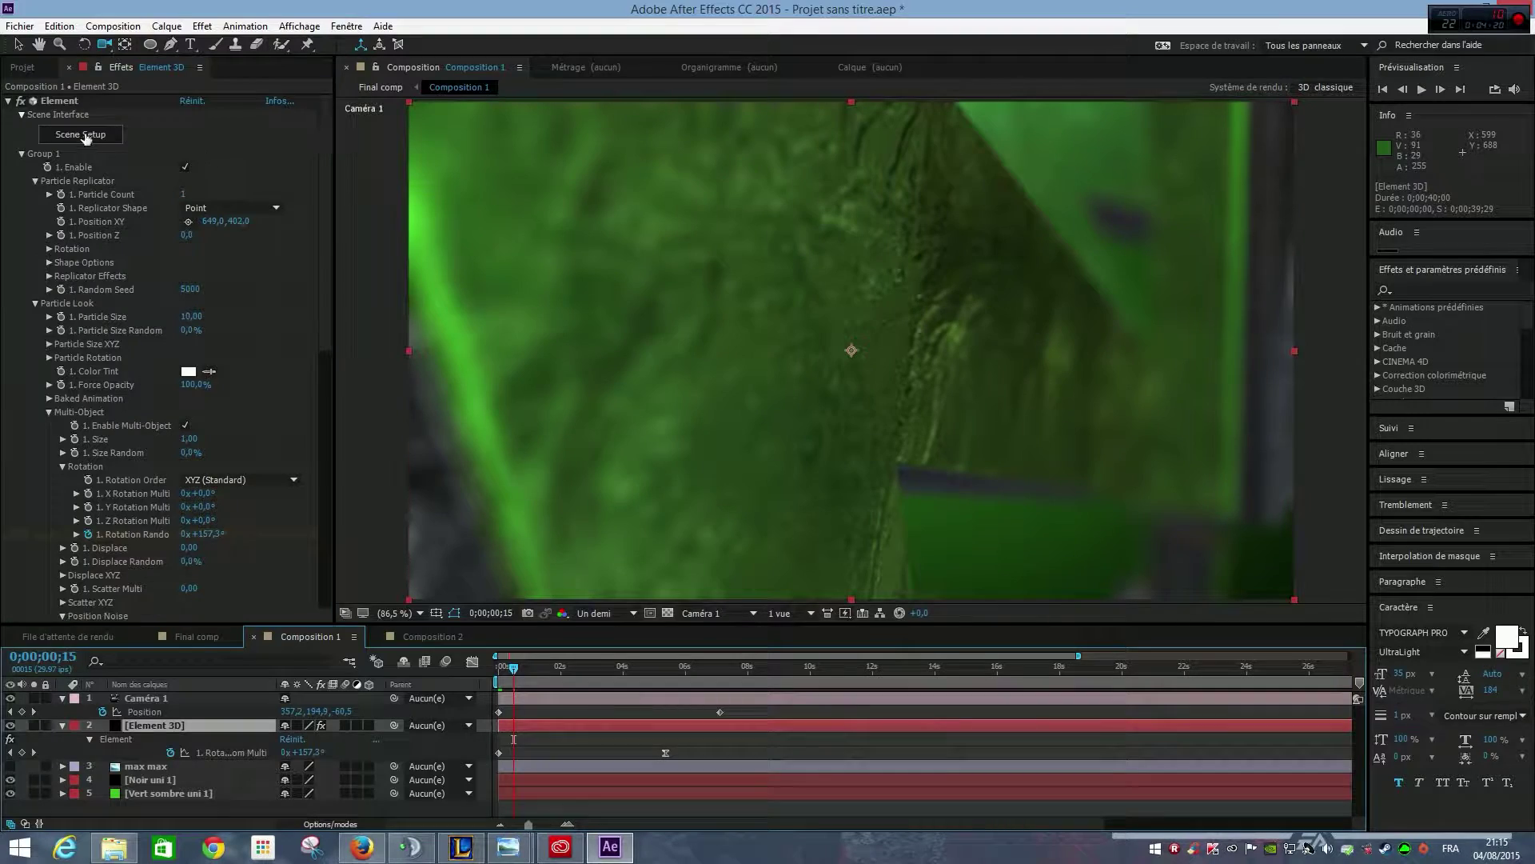
# Step: Look through the Basic_2K environment textures in Element's Scene Setup and leave without choosing another one
pyautogui.click(81, 134)
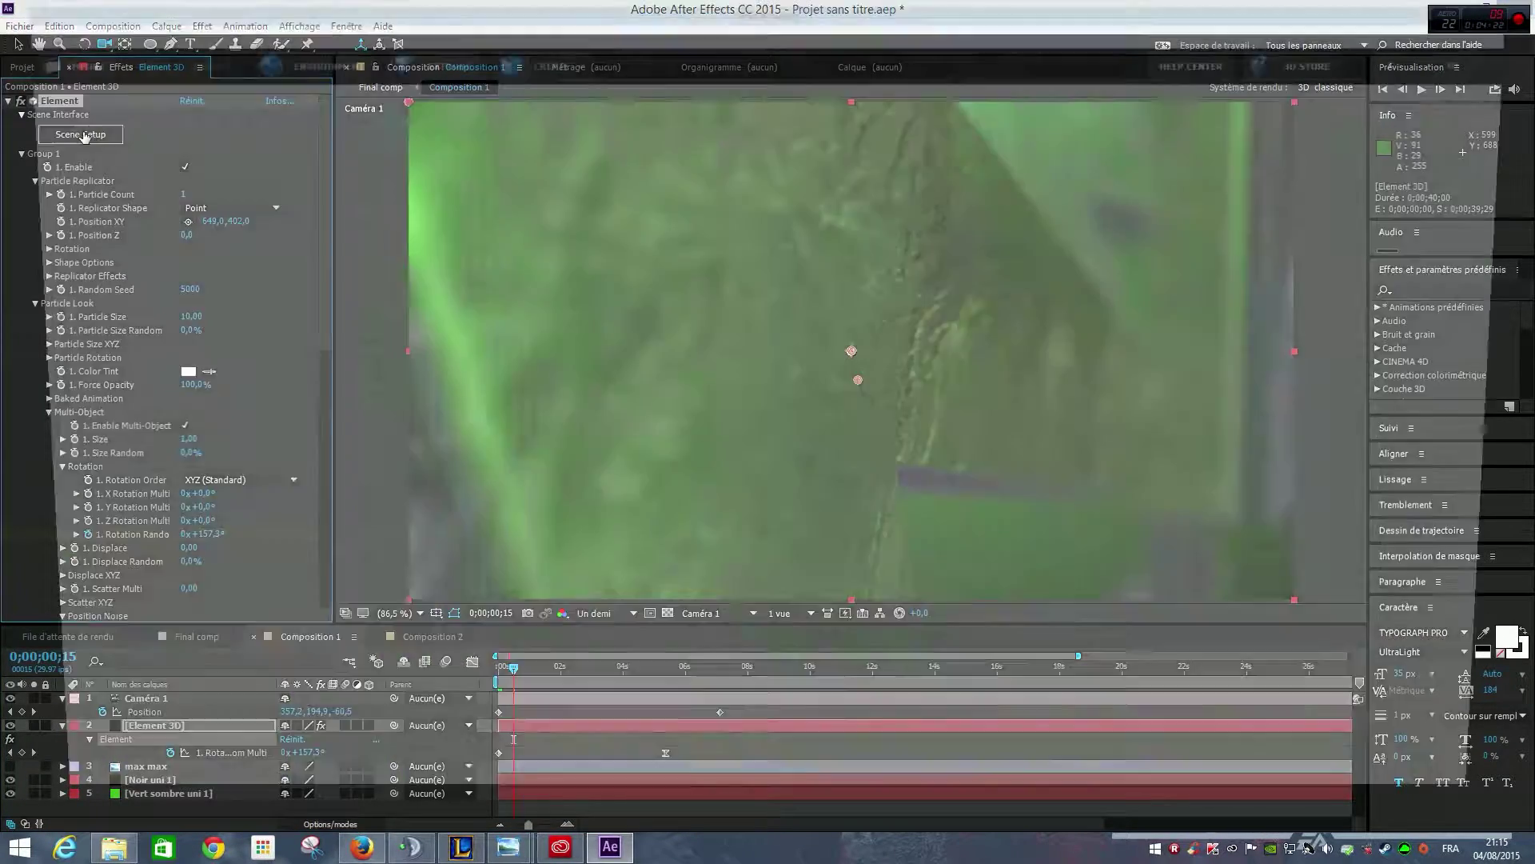
pyautogui.click(268, 66)
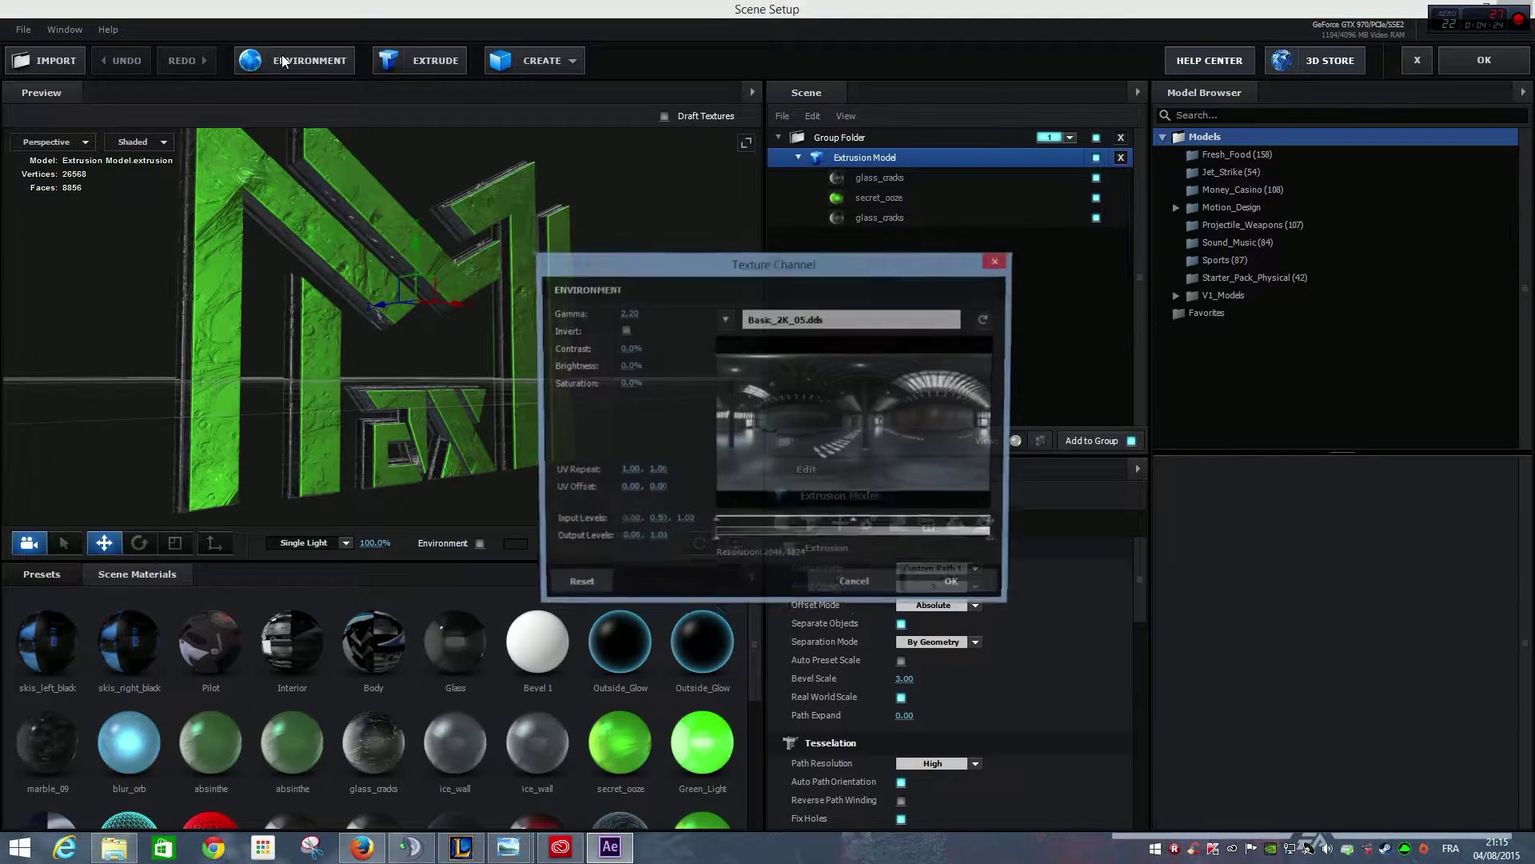
pyautogui.click(917, 319)
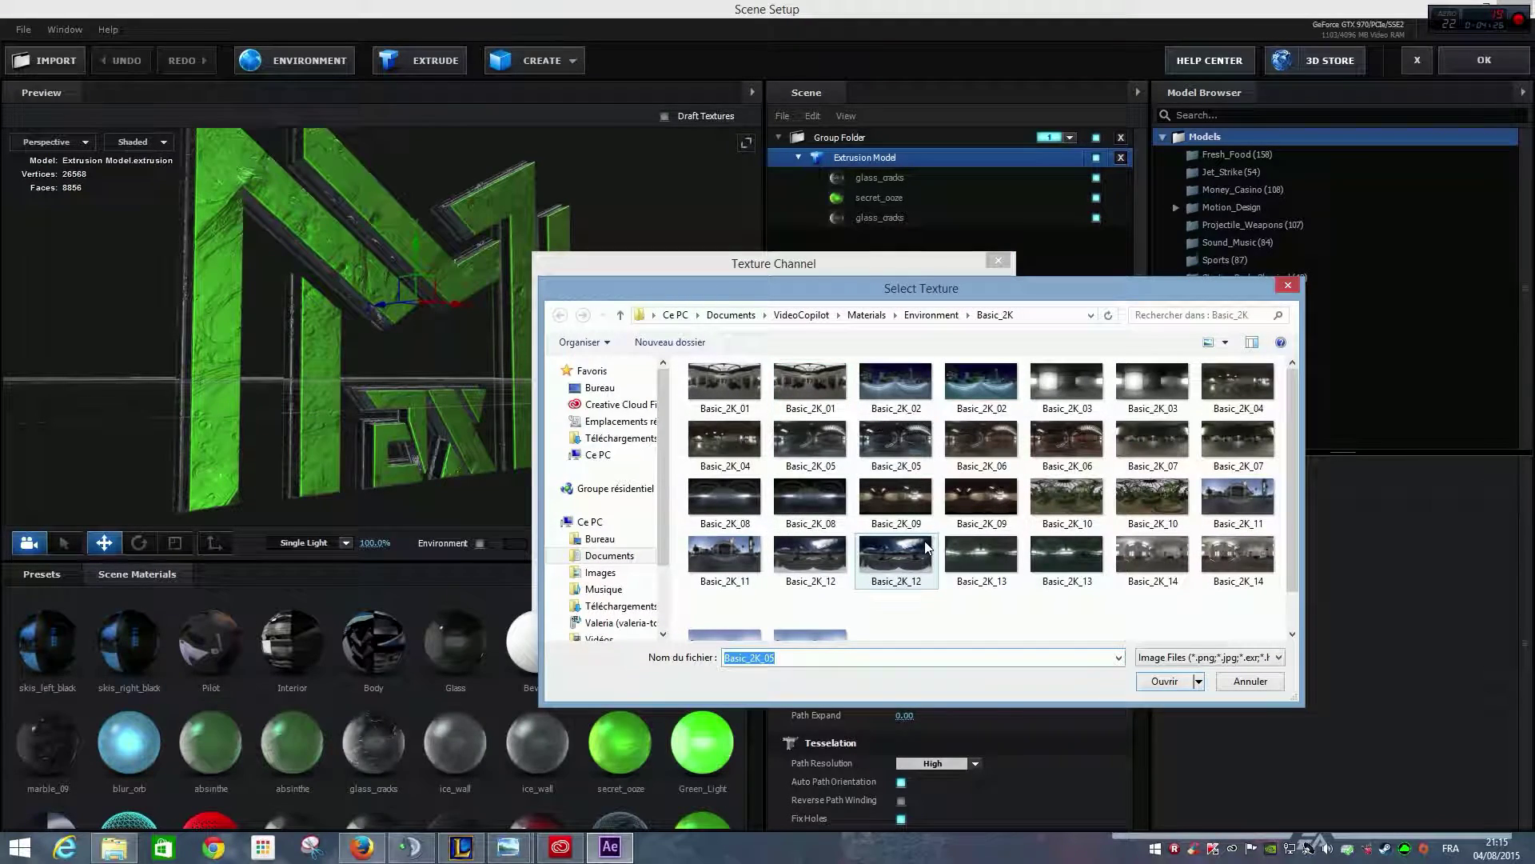
pyautogui.click(1288, 287)
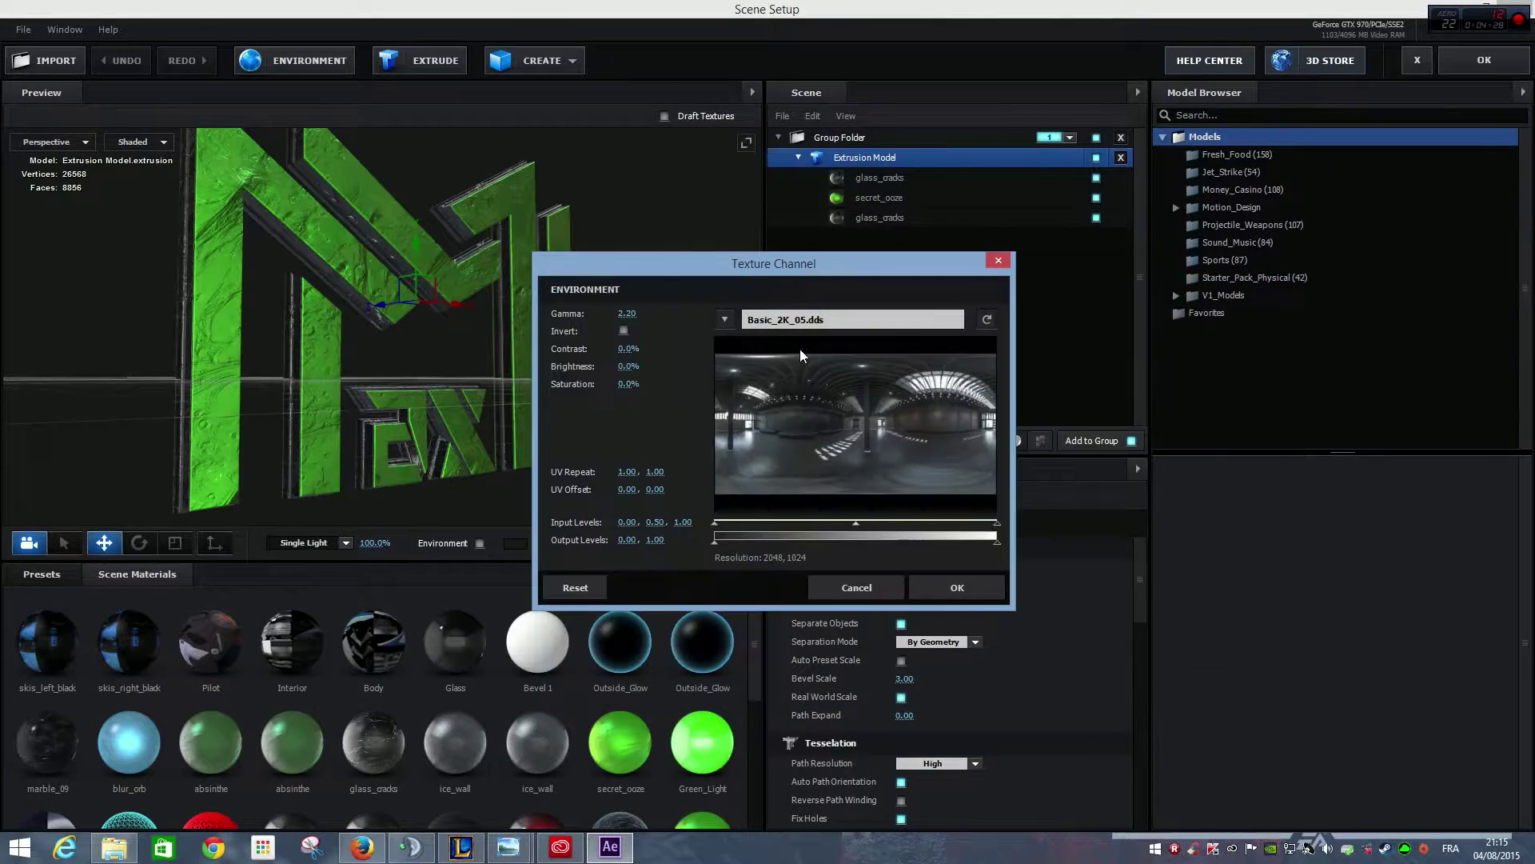
pyautogui.click(997, 262)
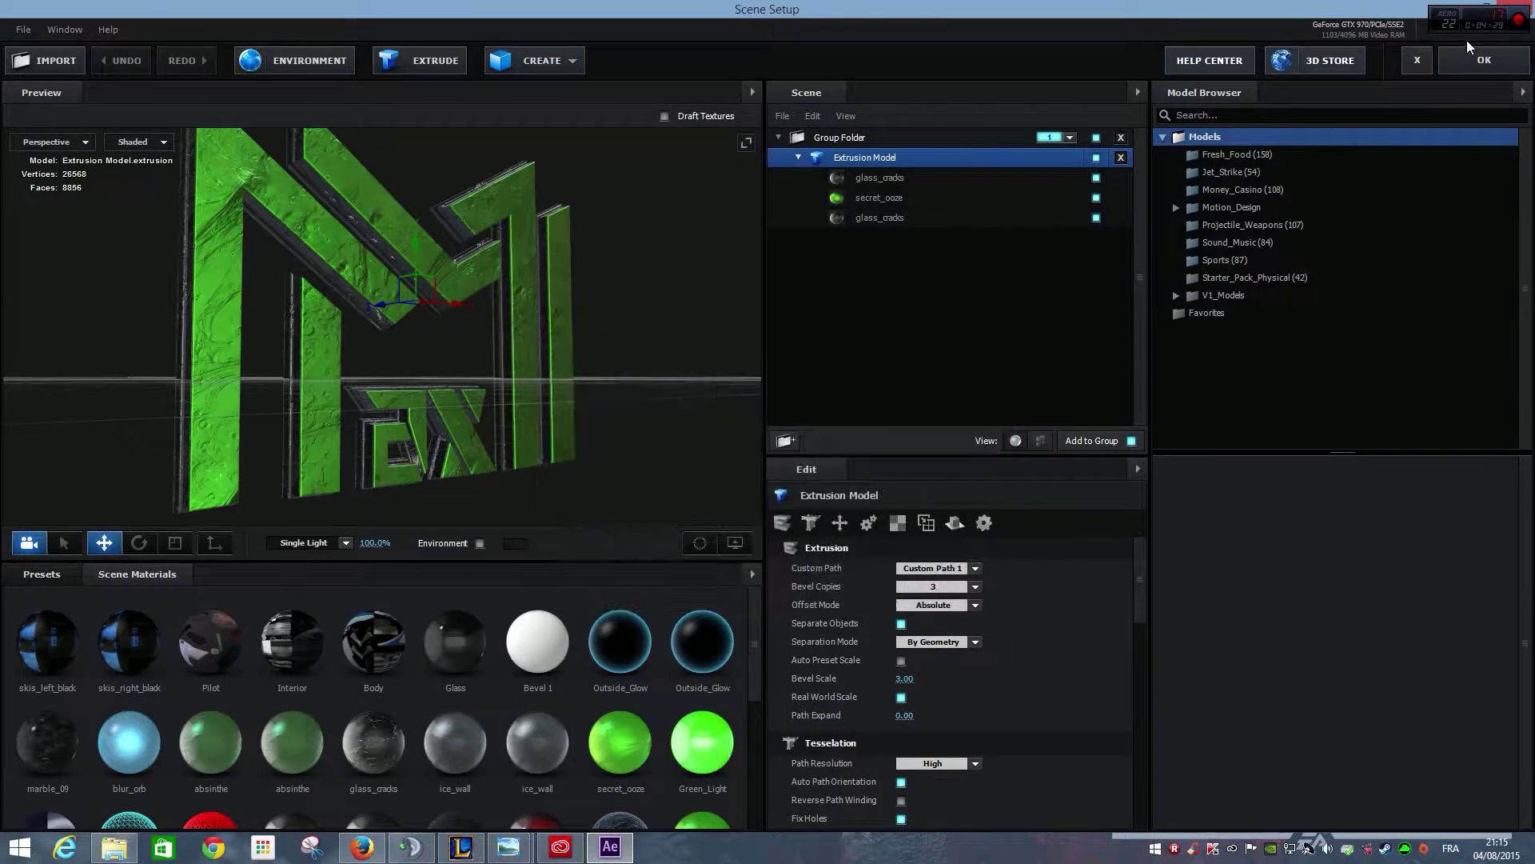
pyautogui.click(1425, 65)
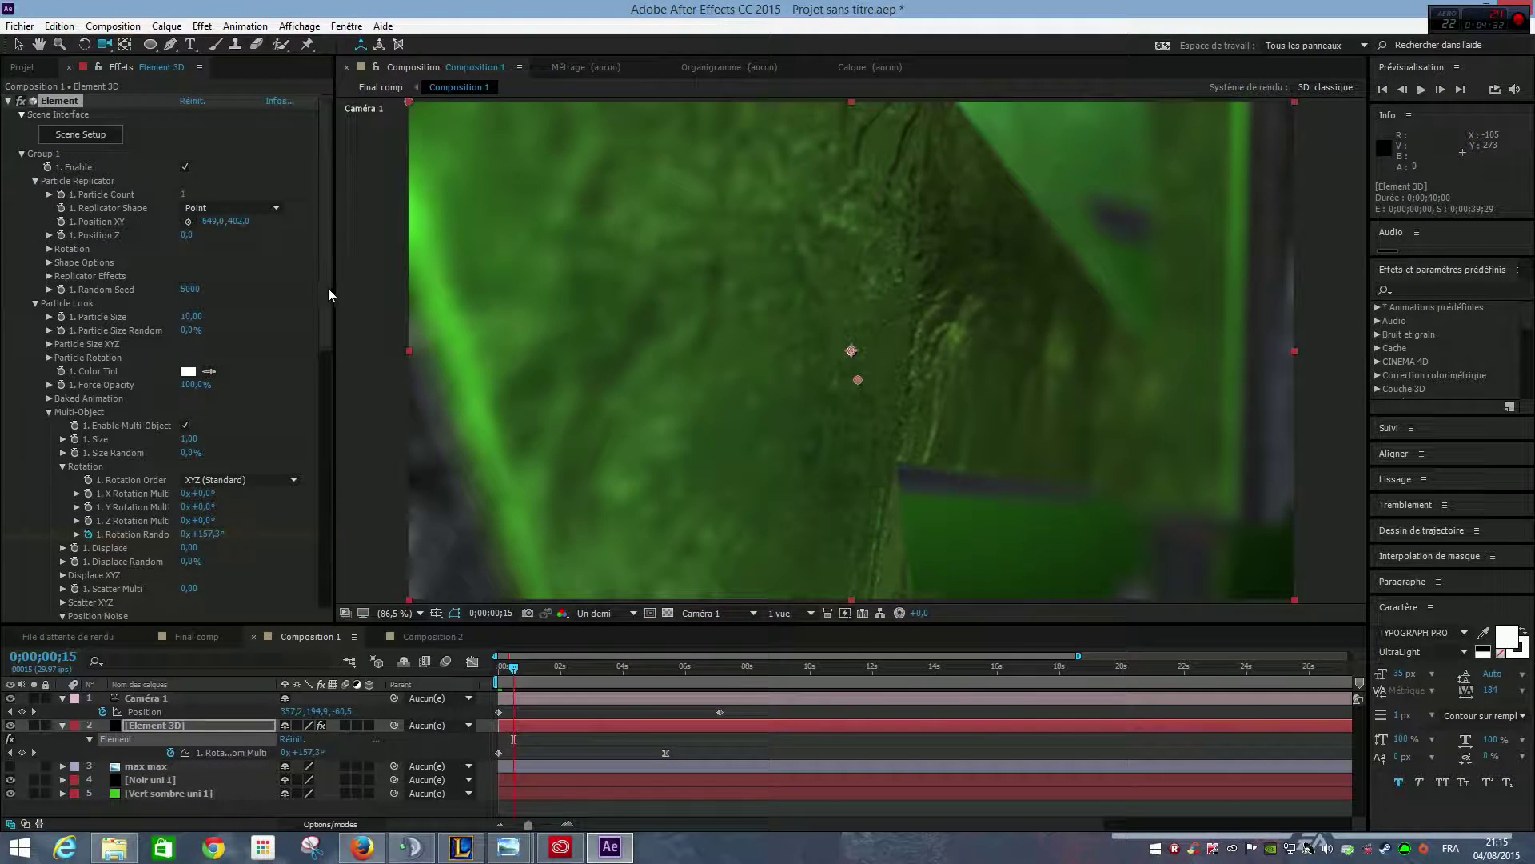
# Step: In the Element effect's render settings, set Add Lighting to Cinema
pyautogui.scroll(-10, 328, 295)
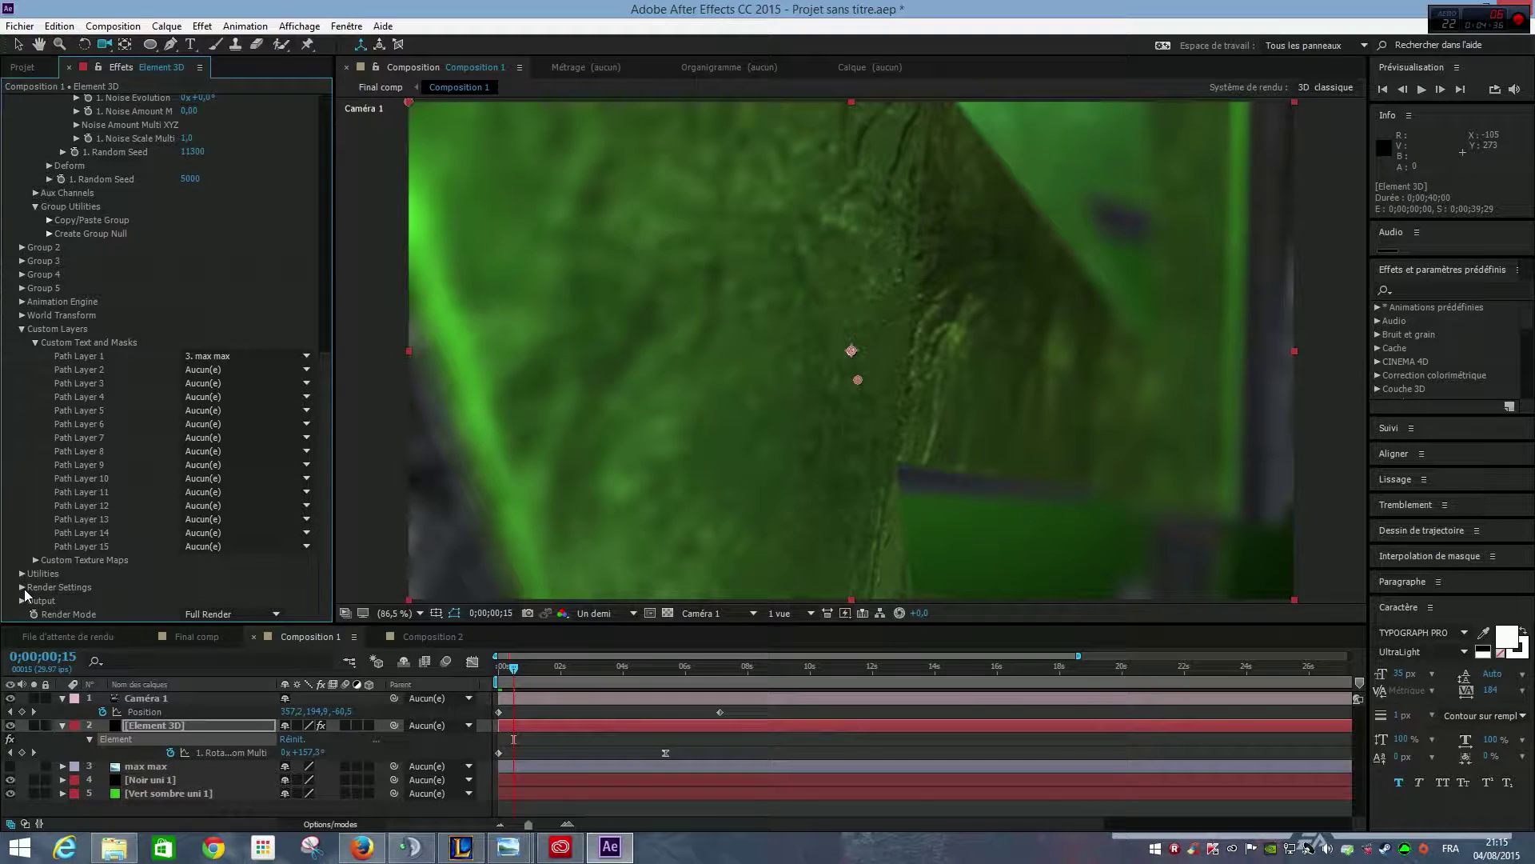
pyautogui.click(23, 587)
pyautogui.scroll(-1, 325, 407)
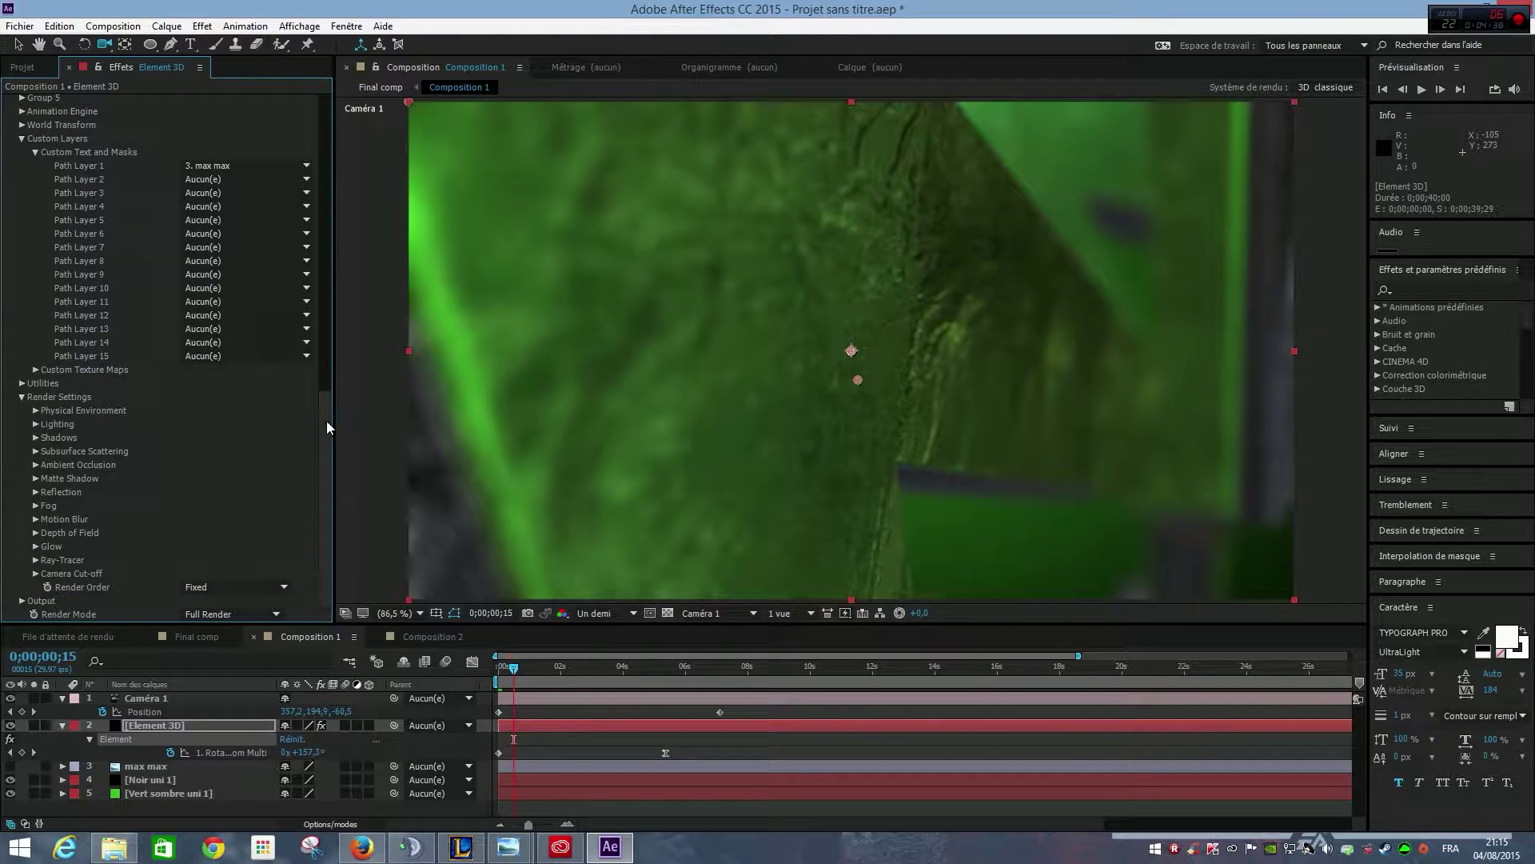
pyautogui.click(36, 533)
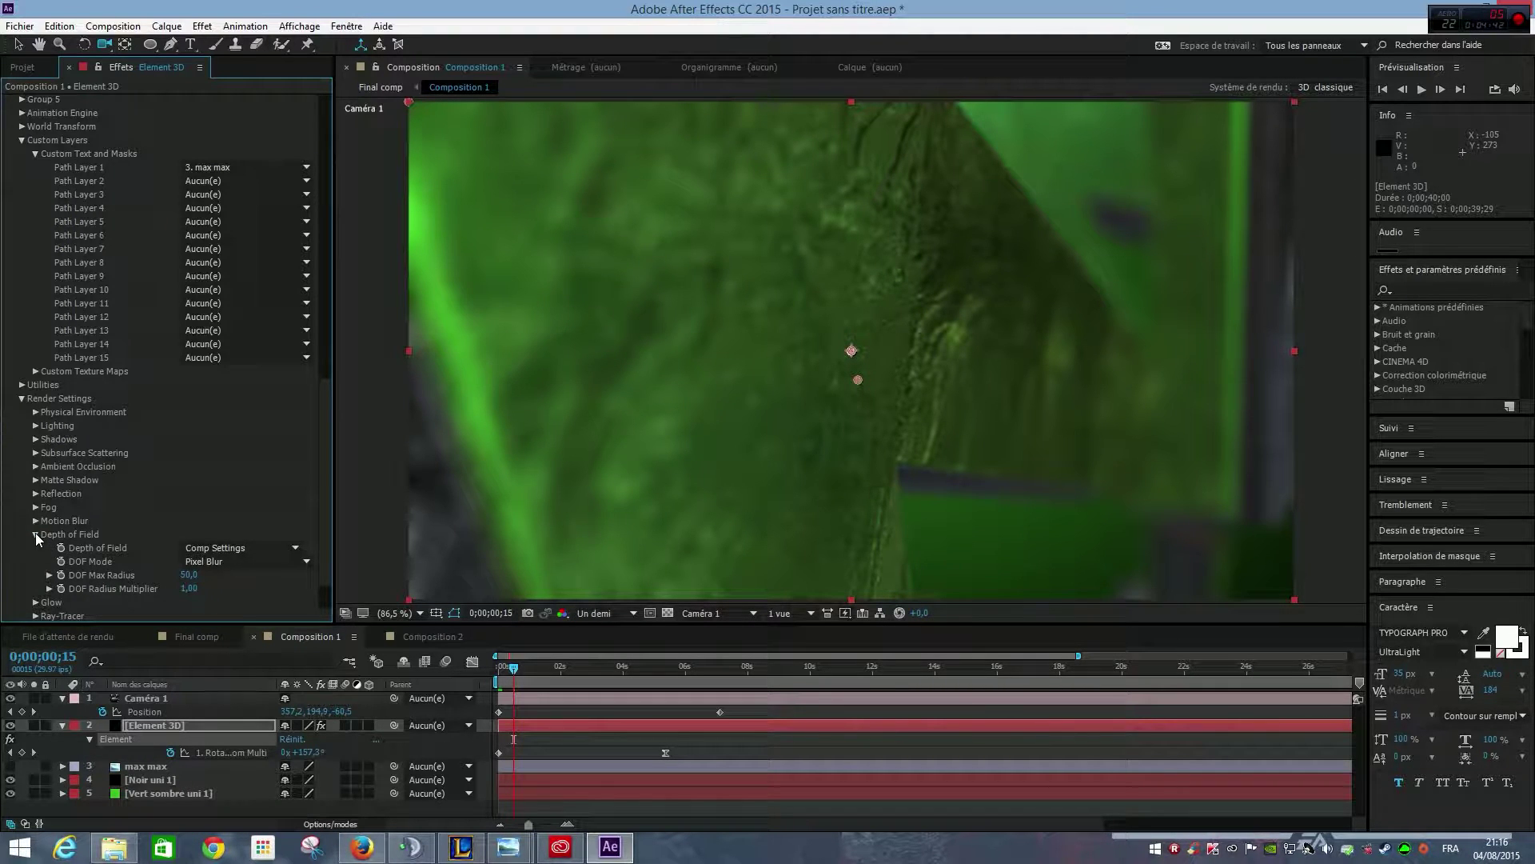
pyautogui.click(35, 534)
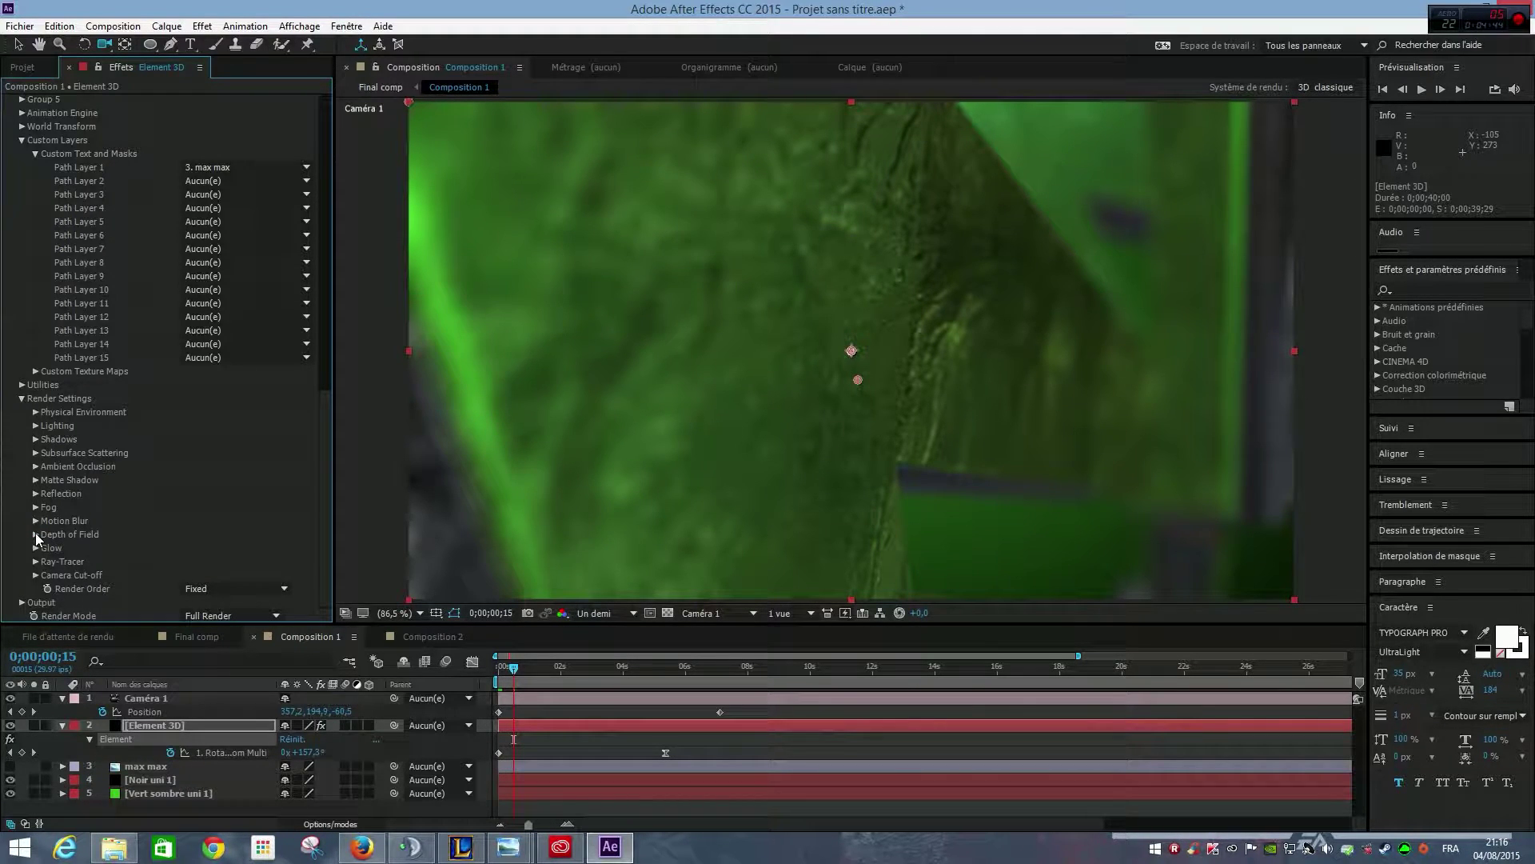
pyautogui.click(36, 425)
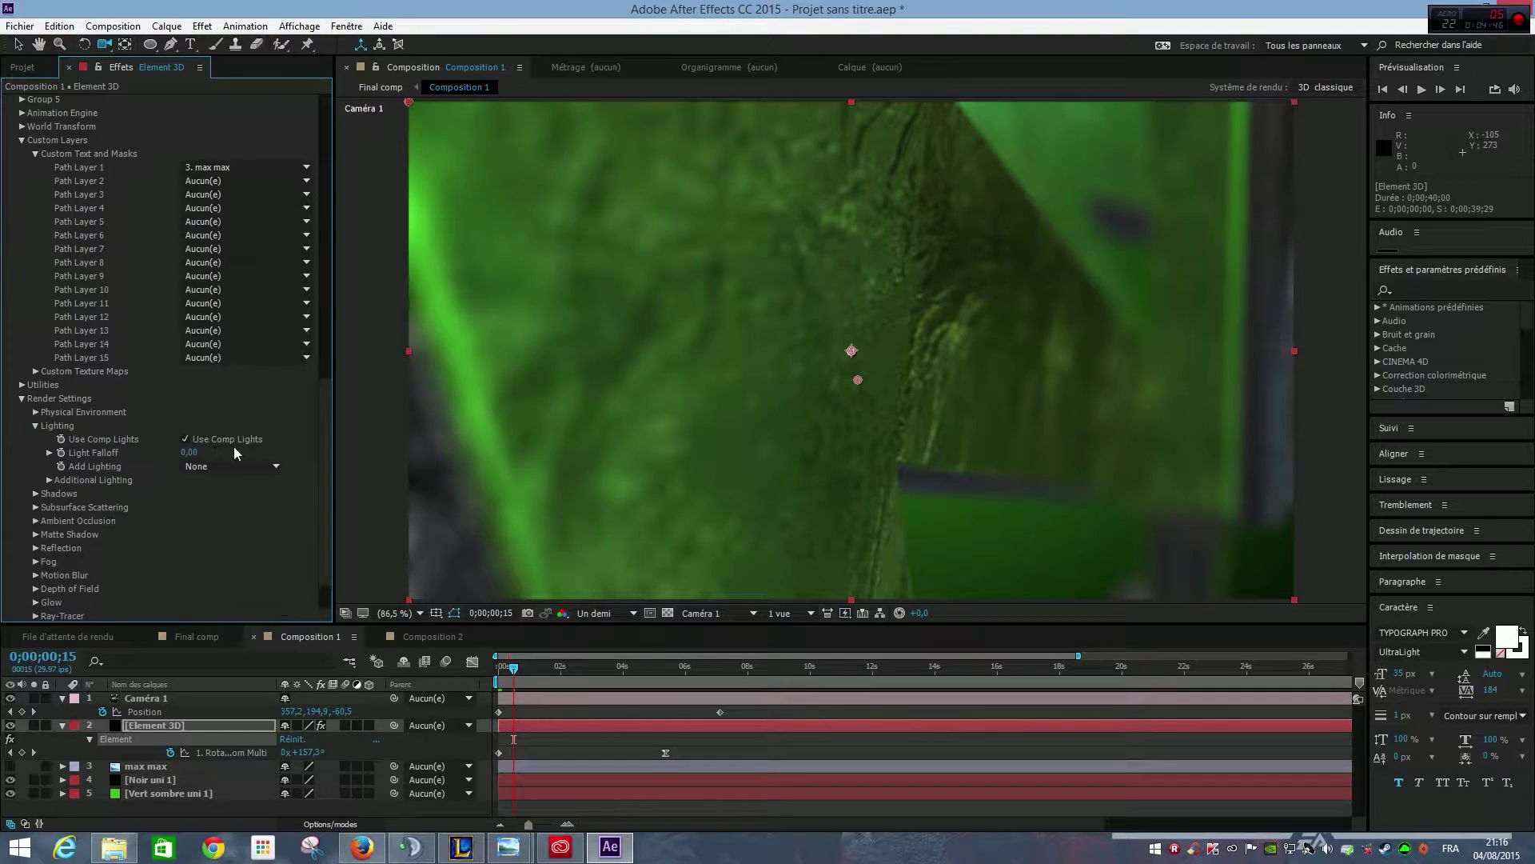
pyautogui.click(227, 467)
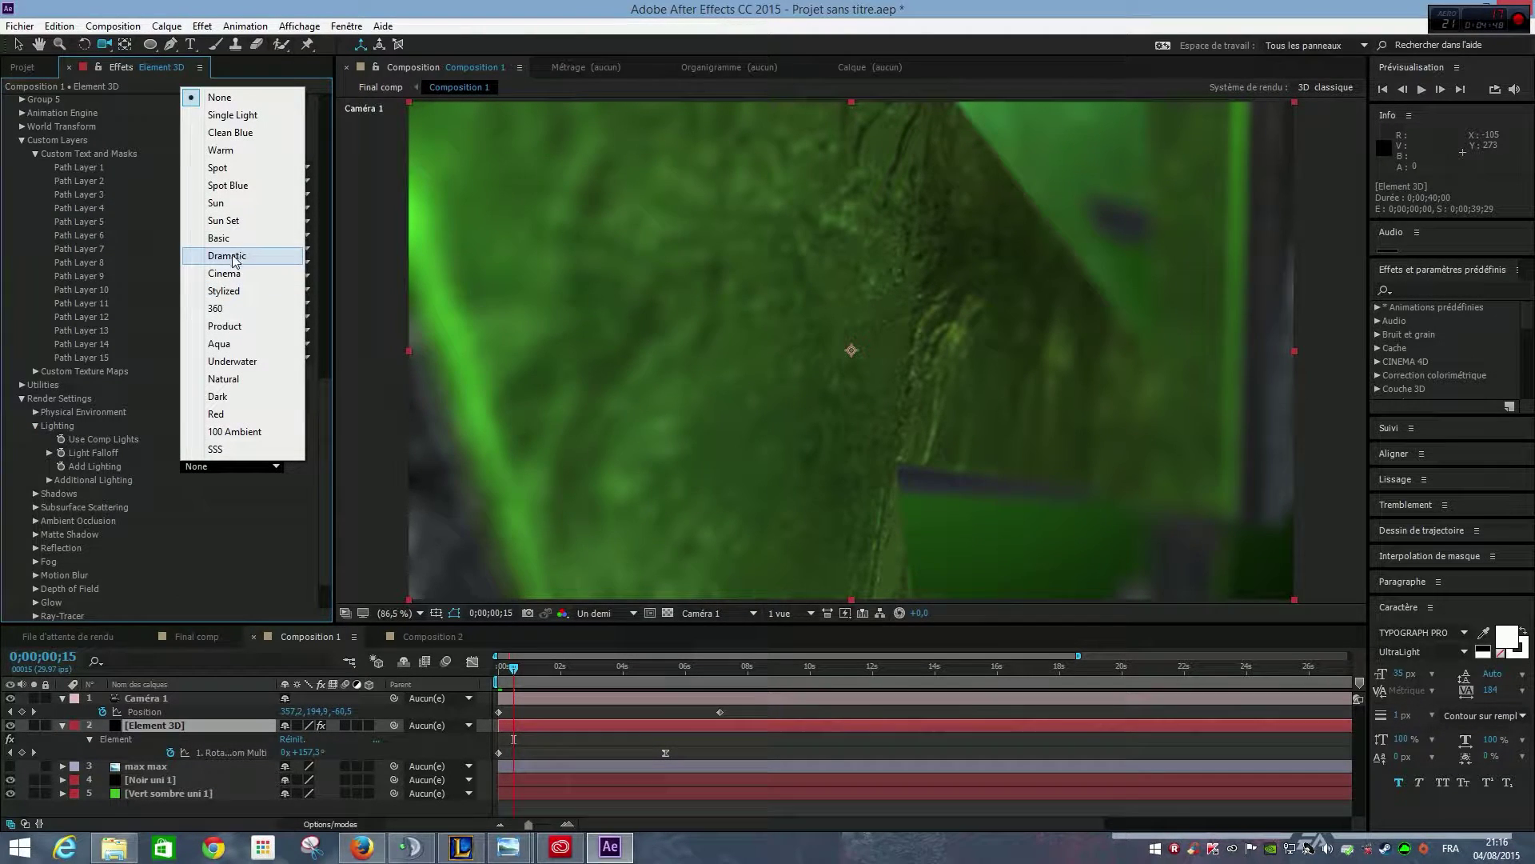
pyautogui.click(229, 277)
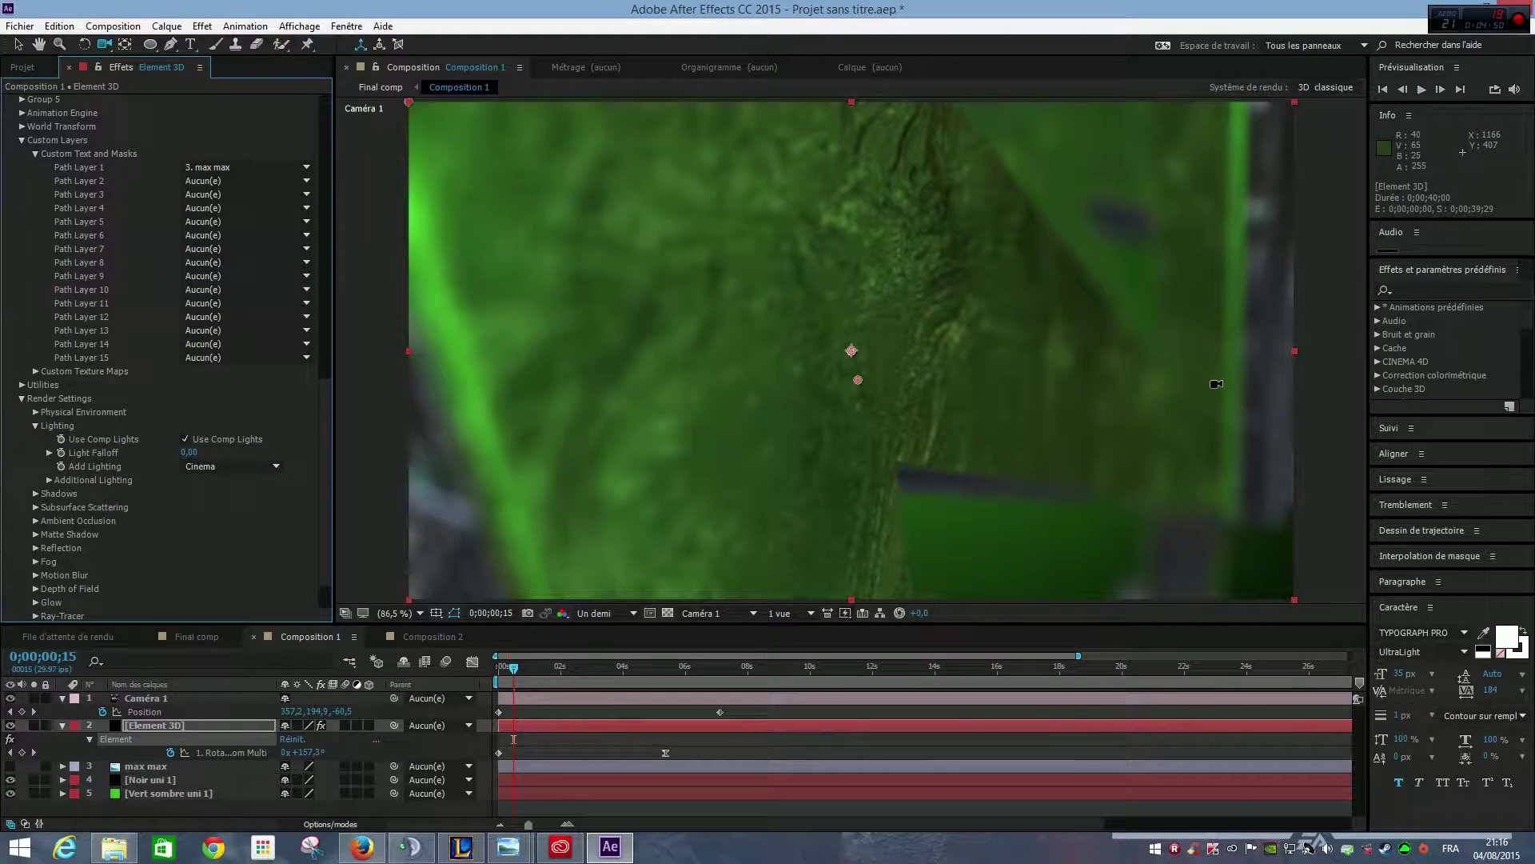
# Step: Compare with Composition 2 and set the additional lighting's Y rotation to 270° in Composition 1's Element effect
pyautogui.click(405, 633)
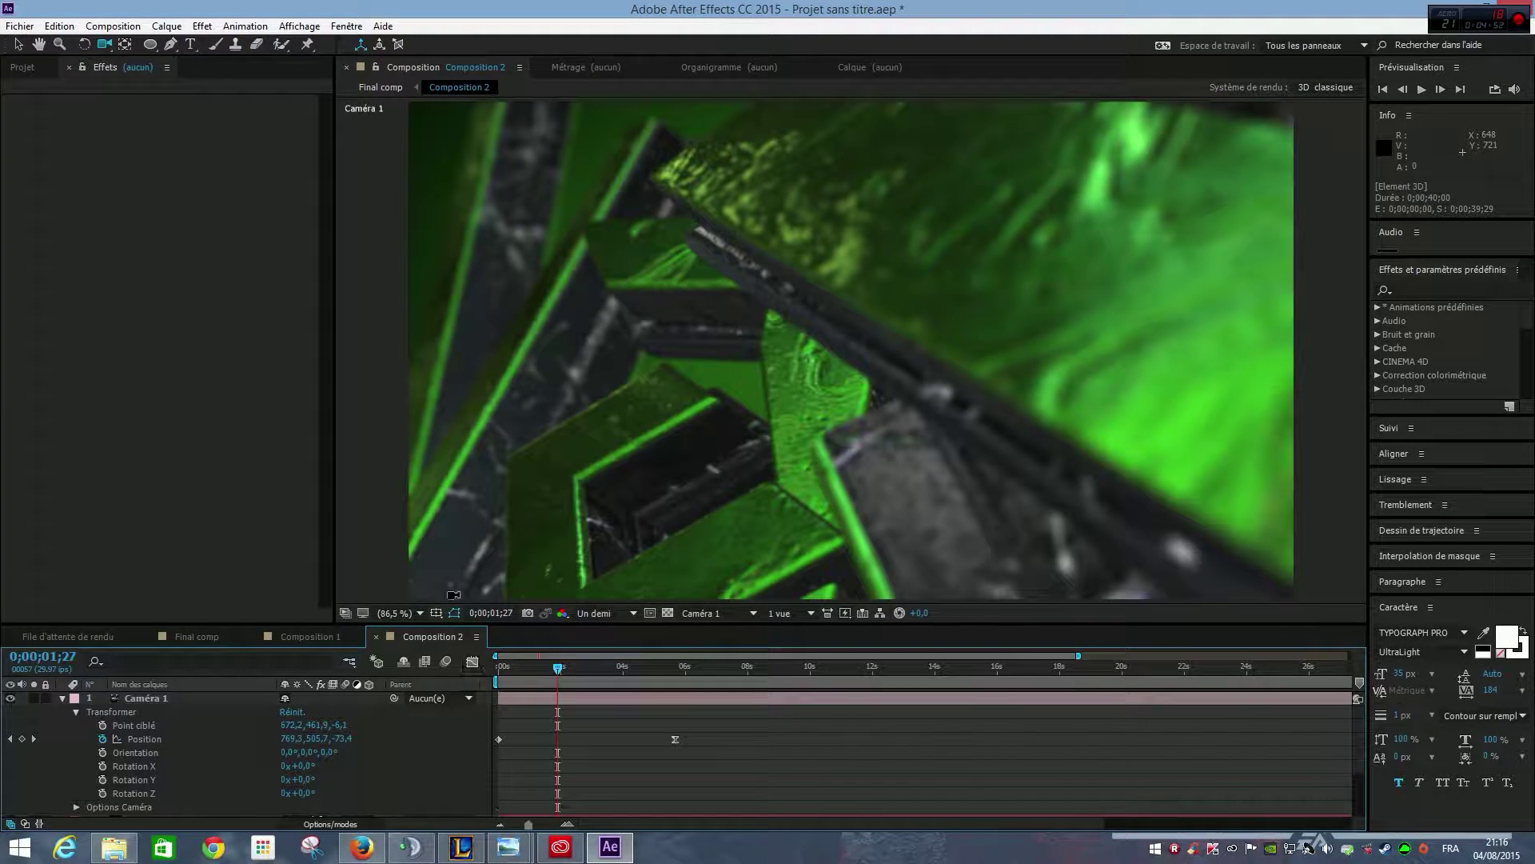
pyautogui.click(290, 637)
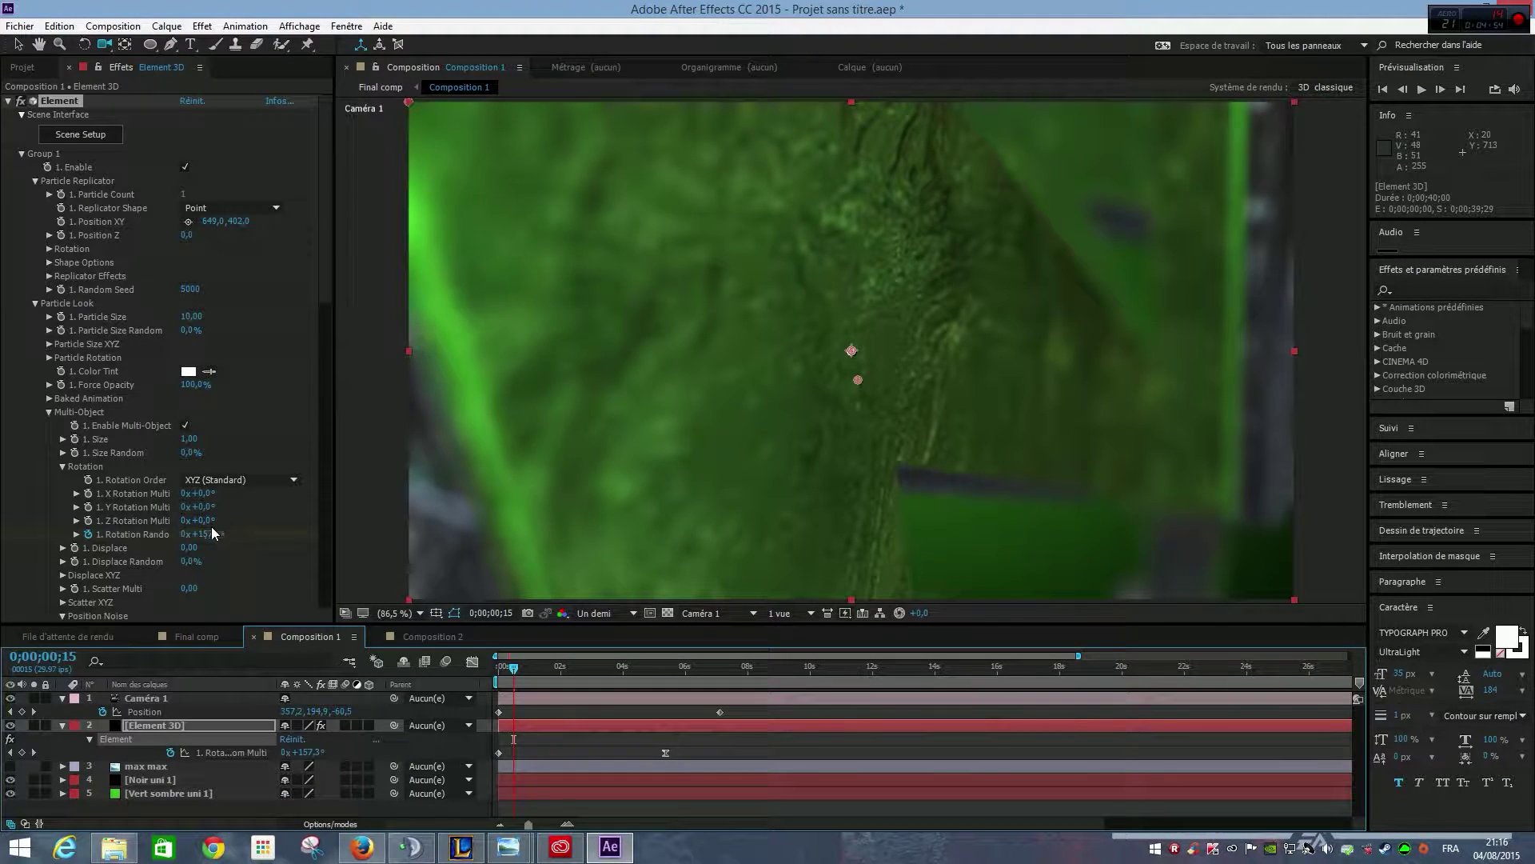
pyautogui.scroll(-15, 224, 520)
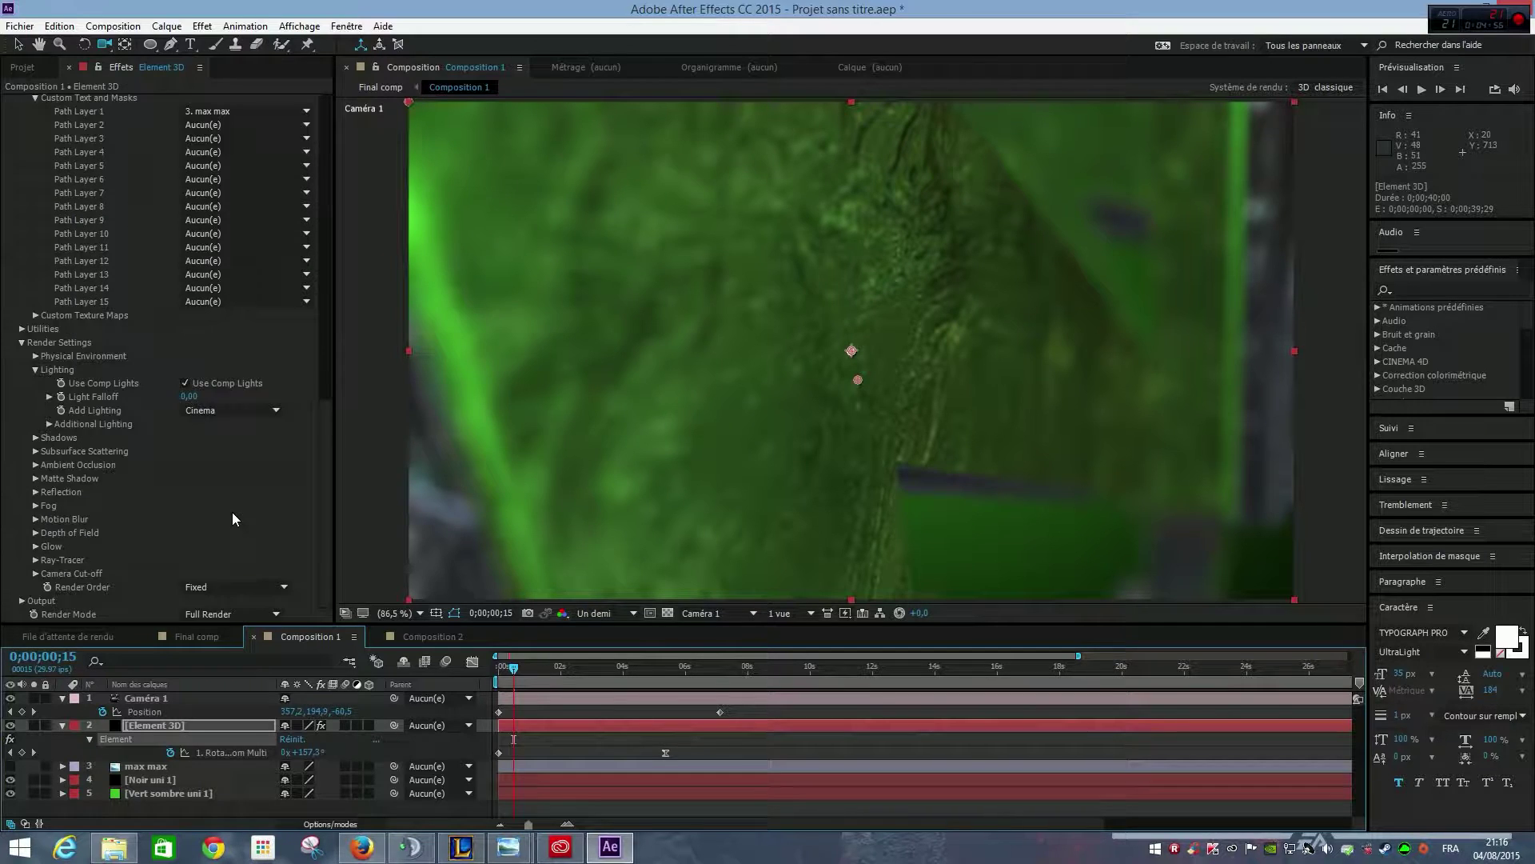
pyautogui.click(50, 460)
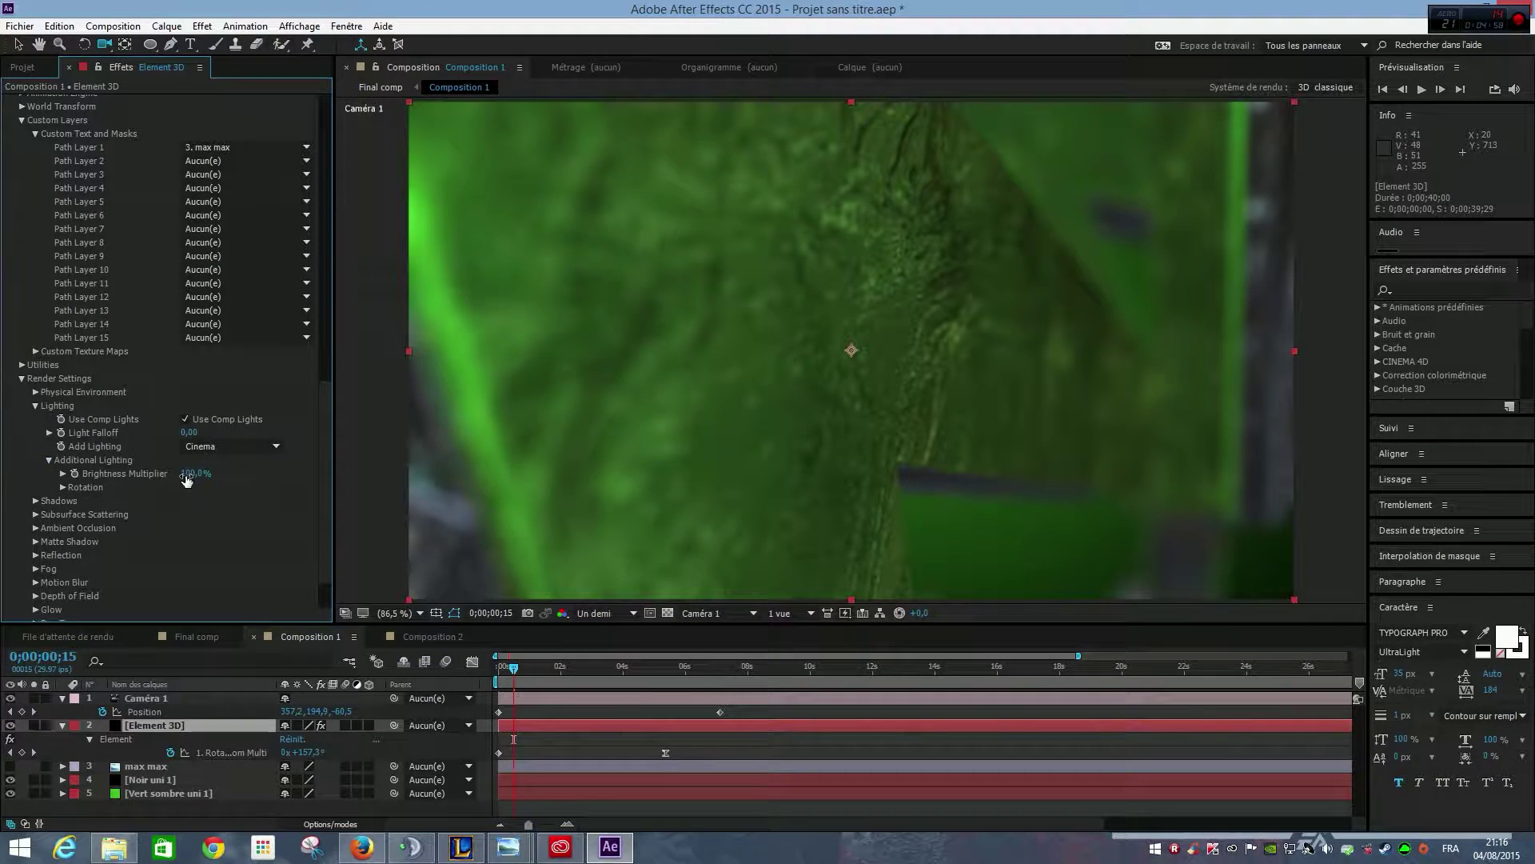
pyautogui.click(63, 487)
pyautogui.moveTo(200, 513); pyautogui.dragTo(398, 490)
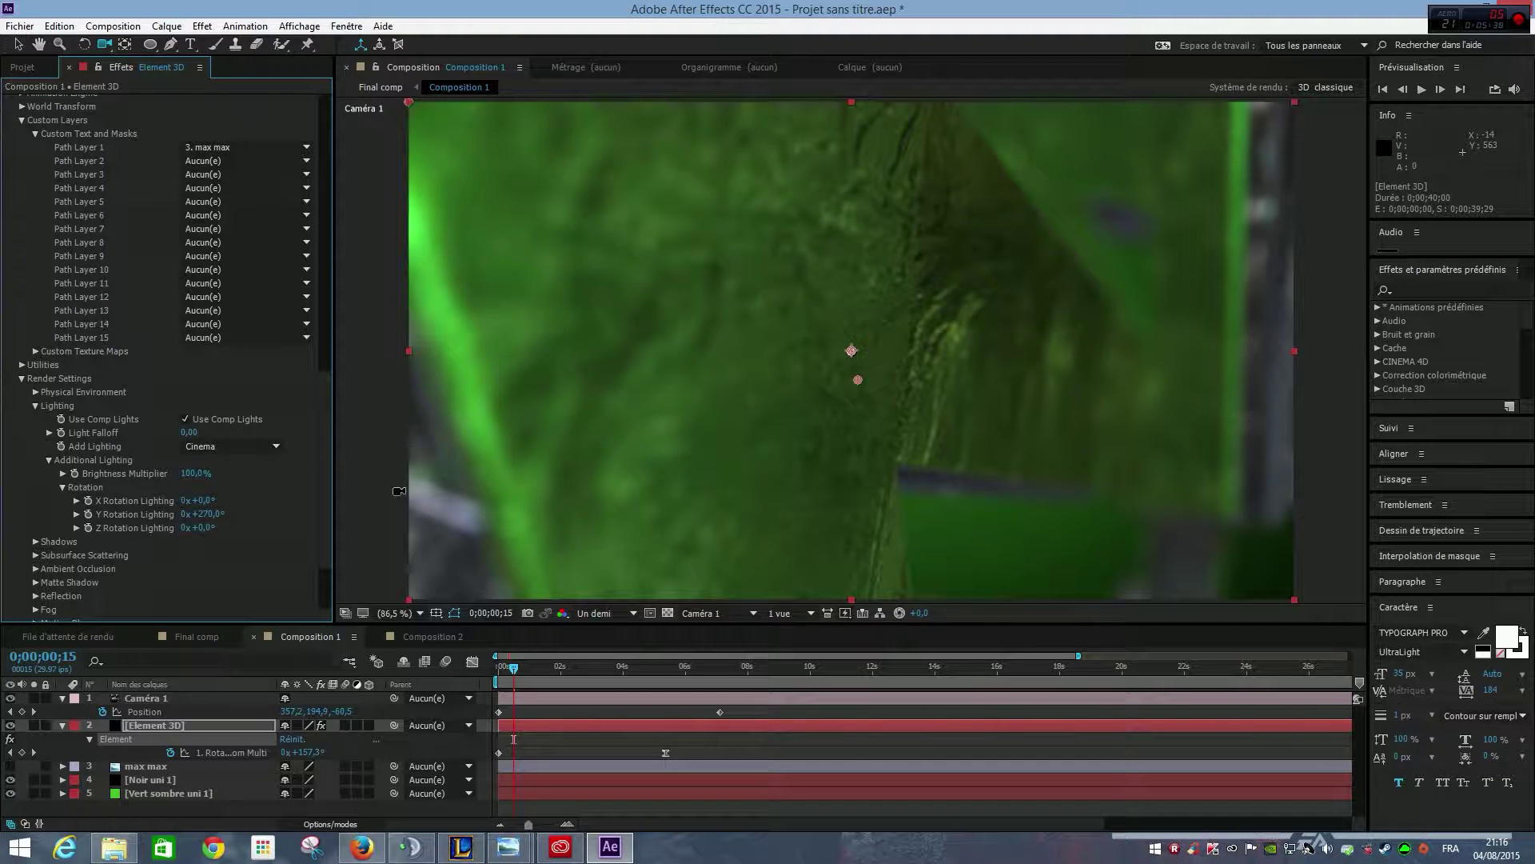
# Step: Compare the lighting of Composition 2, Composition 1 and Final comp at several moments, ending in Final comp at 0;00;01;15
pyautogui.click(434, 638)
pyautogui.moveTo(560, 666); pyautogui.dragTo(494, 680)
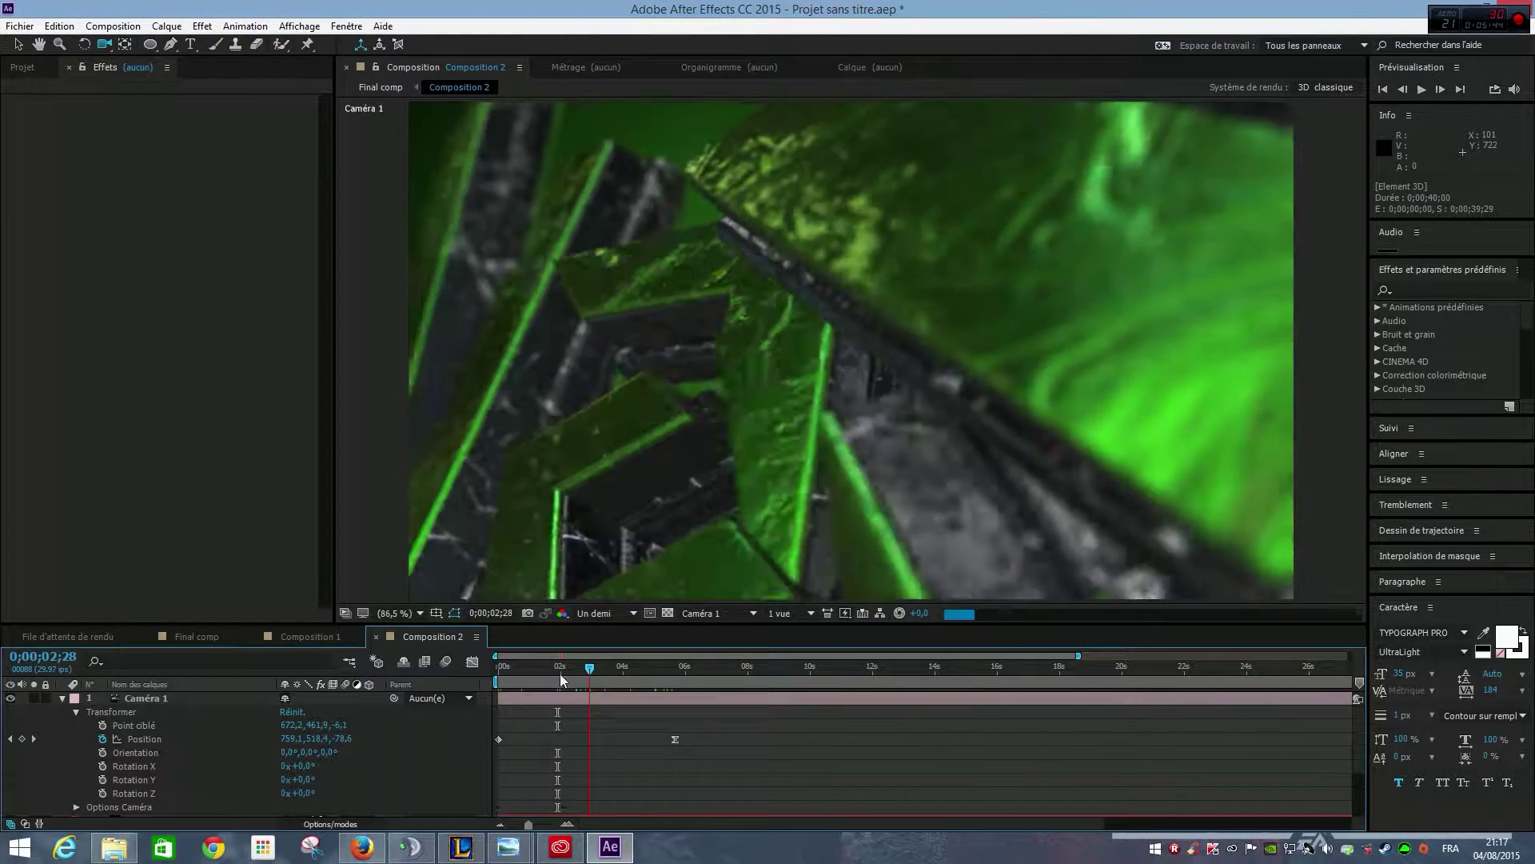
pyautogui.click(315, 636)
pyautogui.click(187, 636)
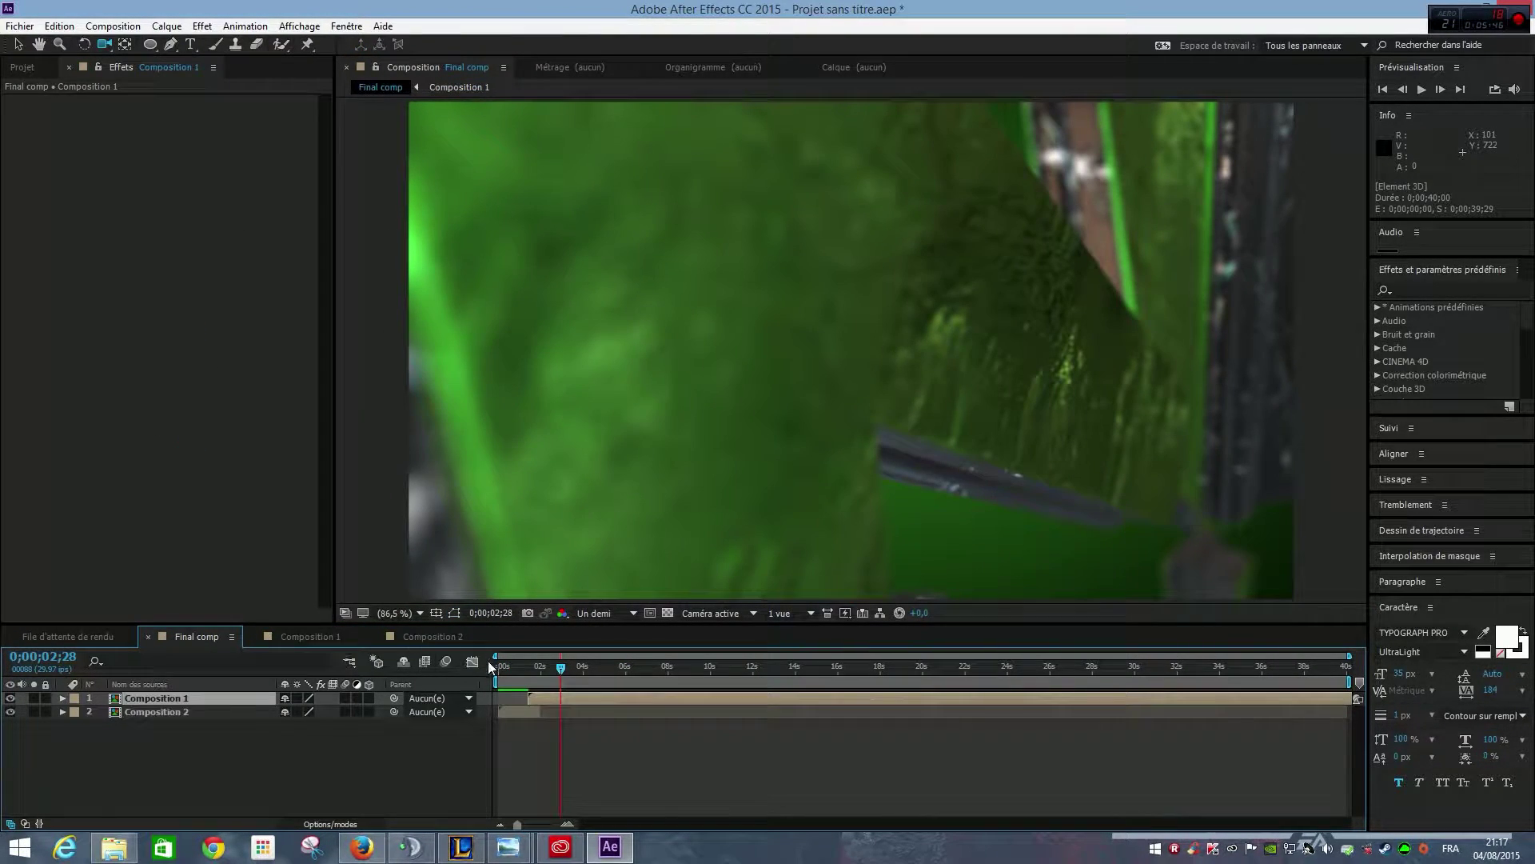
pyautogui.click(300, 638)
pyautogui.click(432, 636)
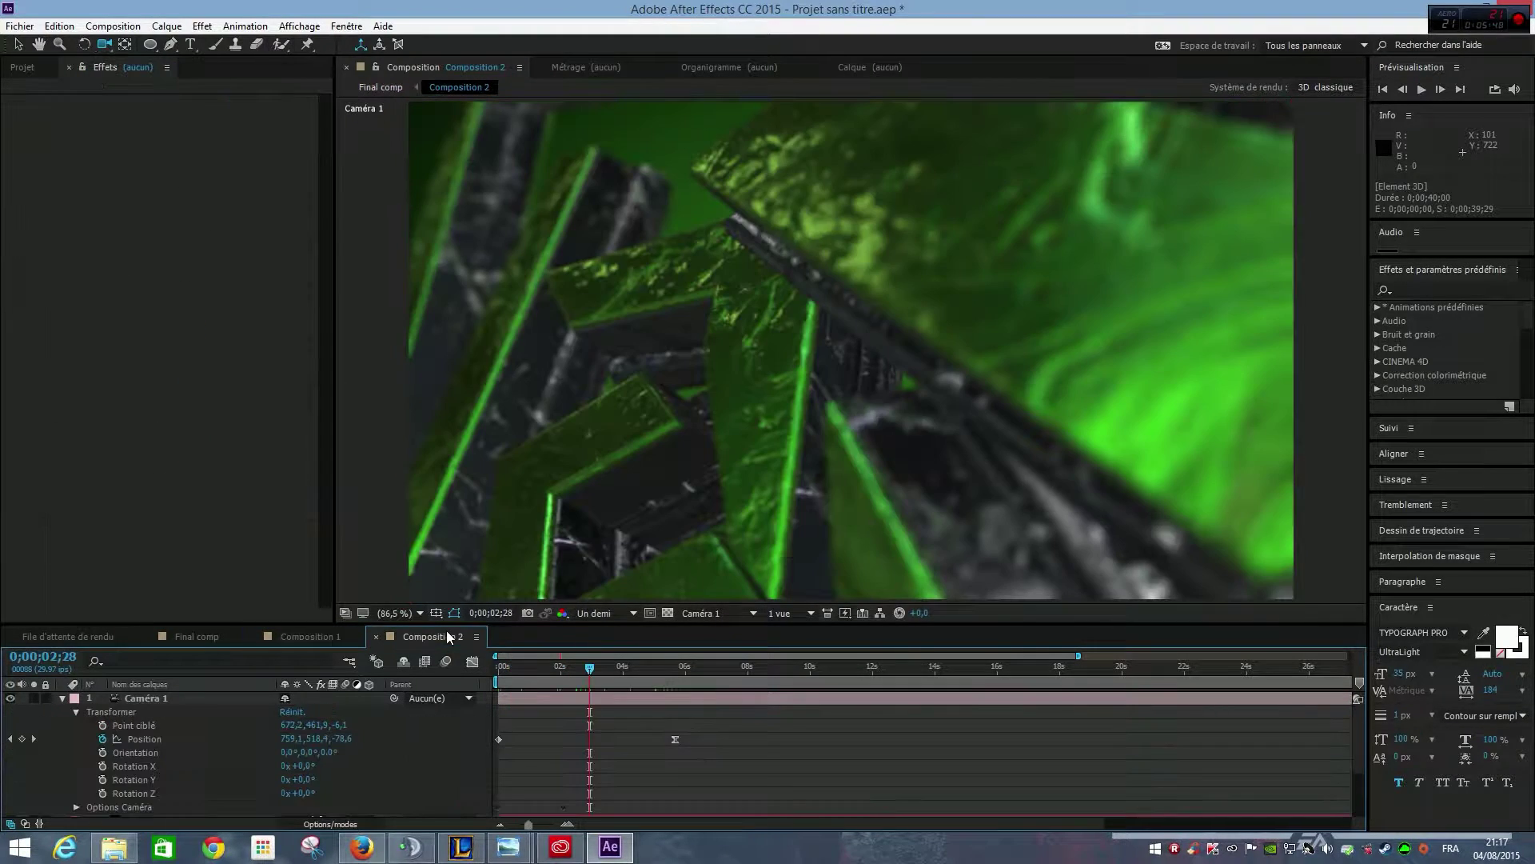
pyautogui.click(320, 633)
pyautogui.click(202, 634)
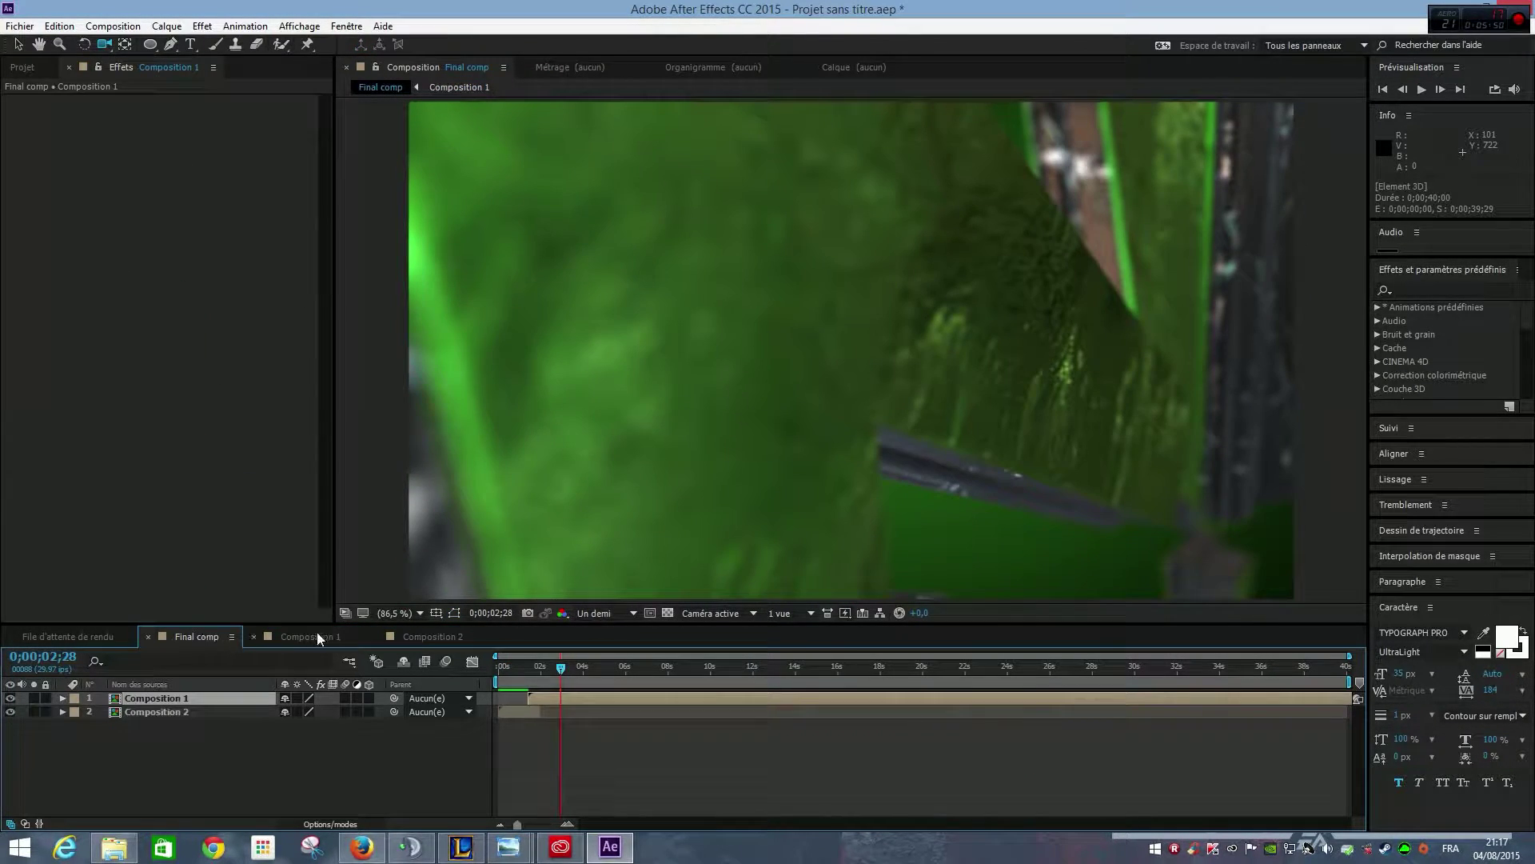
pyautogui.click(398, 633)
pyautogui.click(290, 631)
pyautogui.click(195, 634)
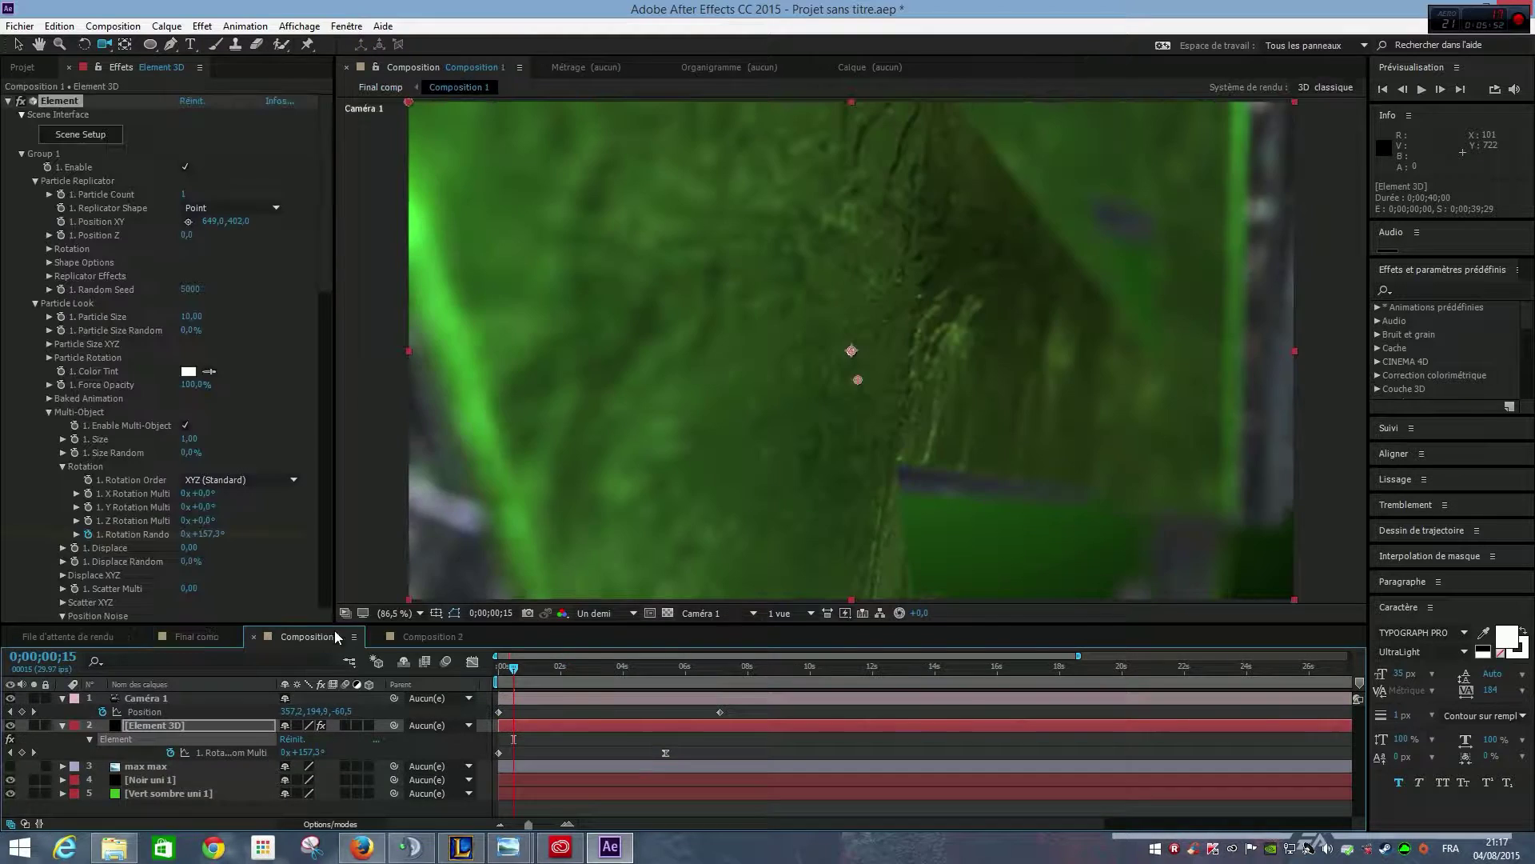
pyautogui.click(424, 636)
pyautogui.moveTo(590, 670); pyautogui.dragTo(532, 681)
pyautogui.click(179, 635)
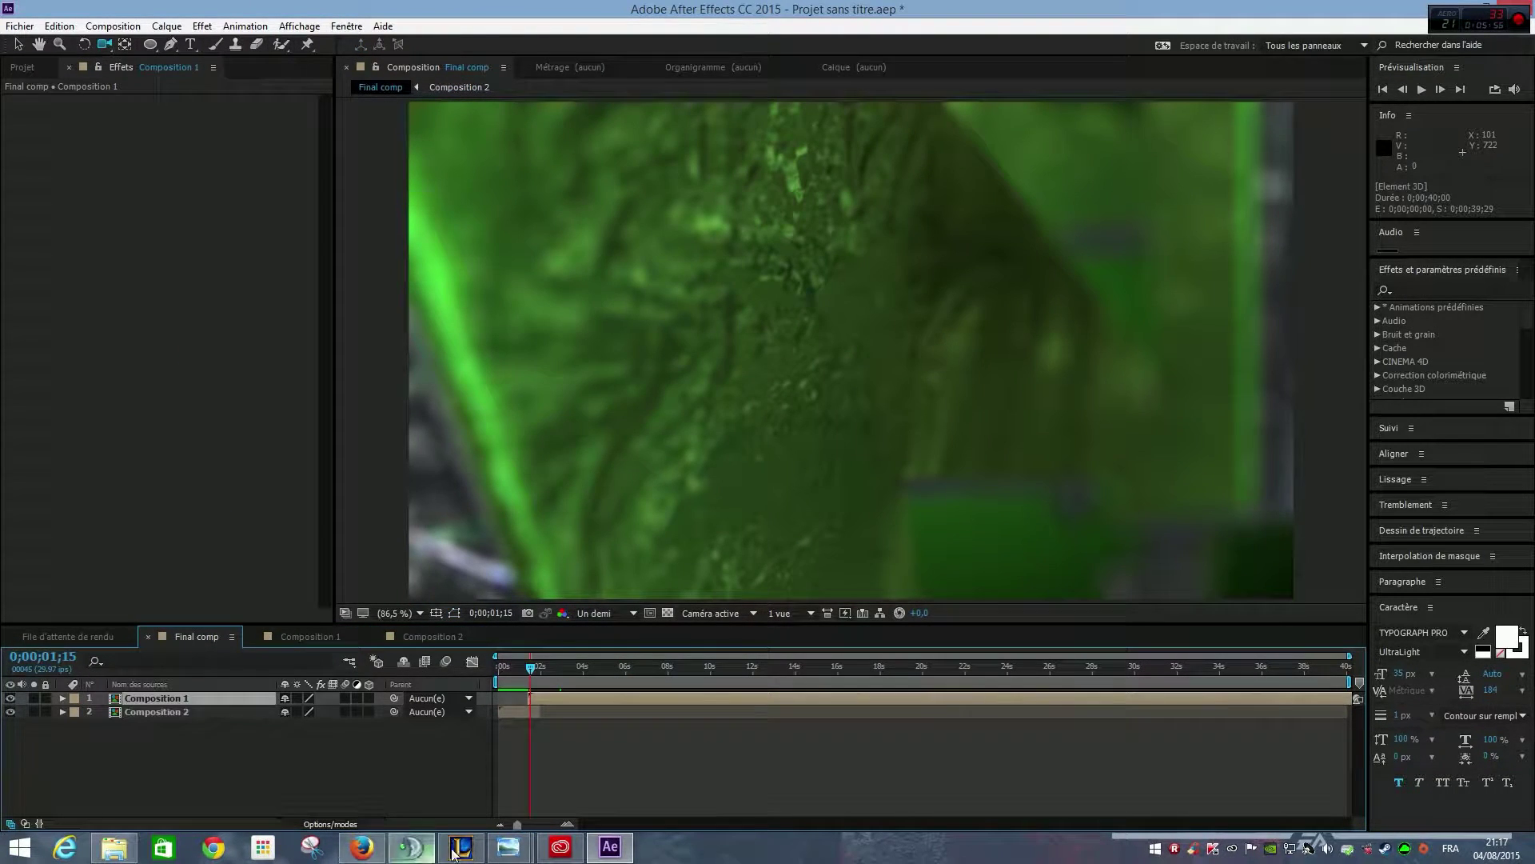
# Step: Compare the source logo JPEG in the project with the Max Max cover photo in Firefox and return to After Effects
pyautogui.click(309, 636)
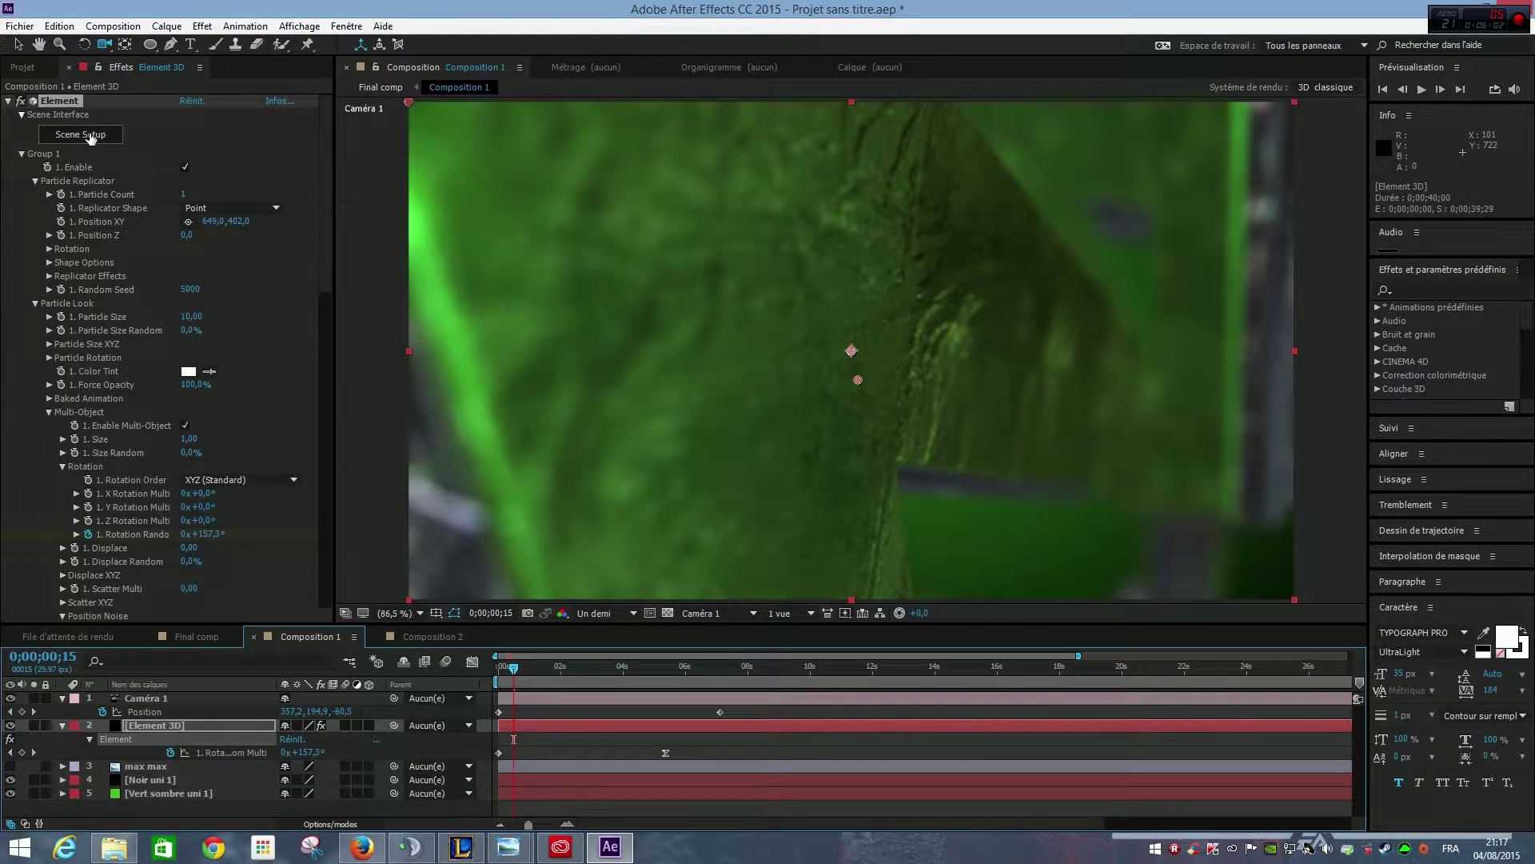
pyautogui.click(24, 66)
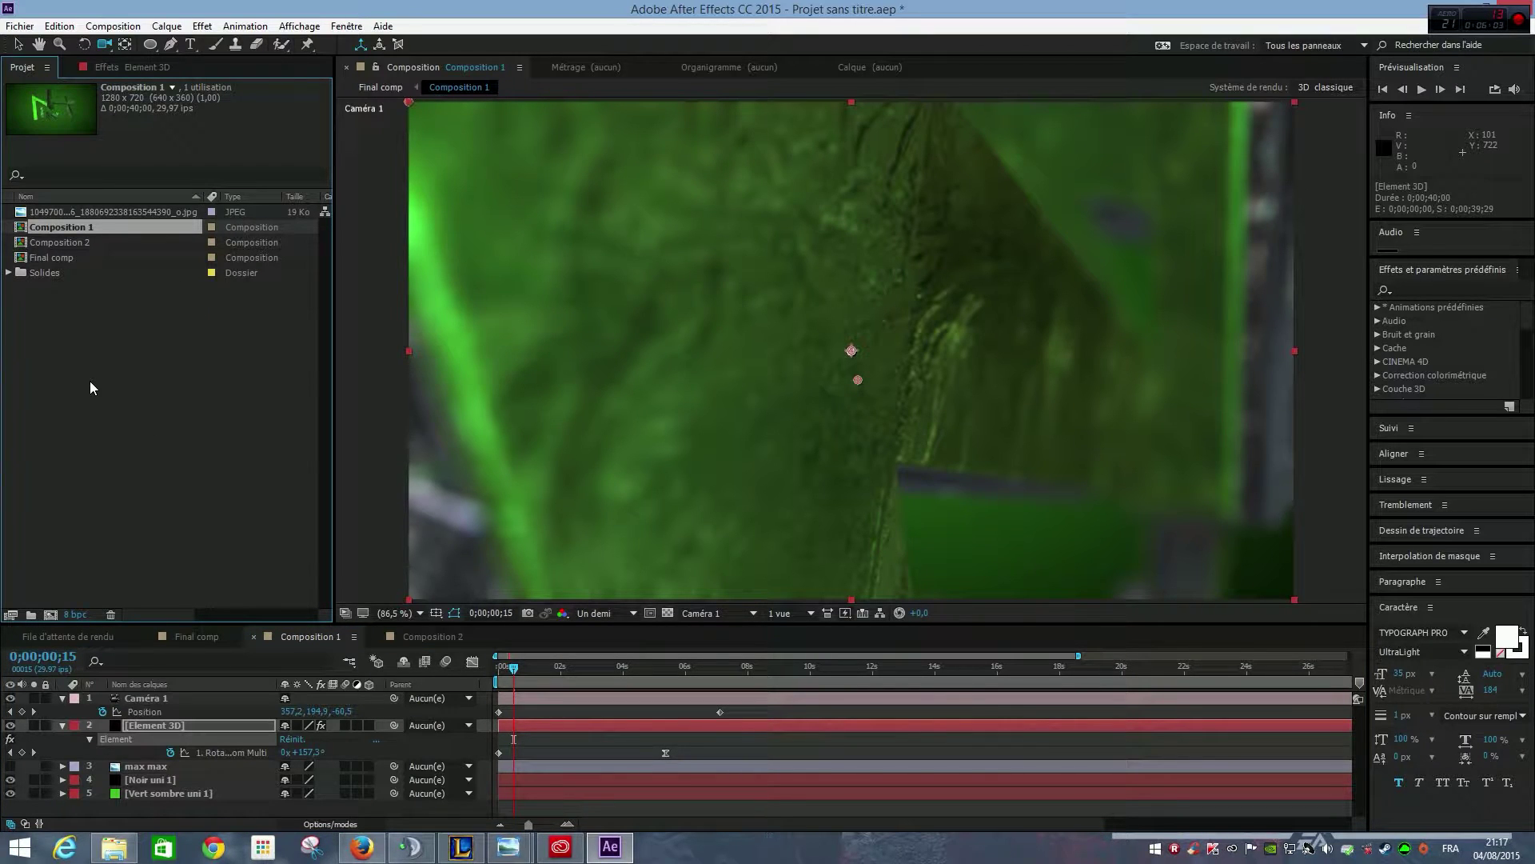
pyautogui.click(88, 244)
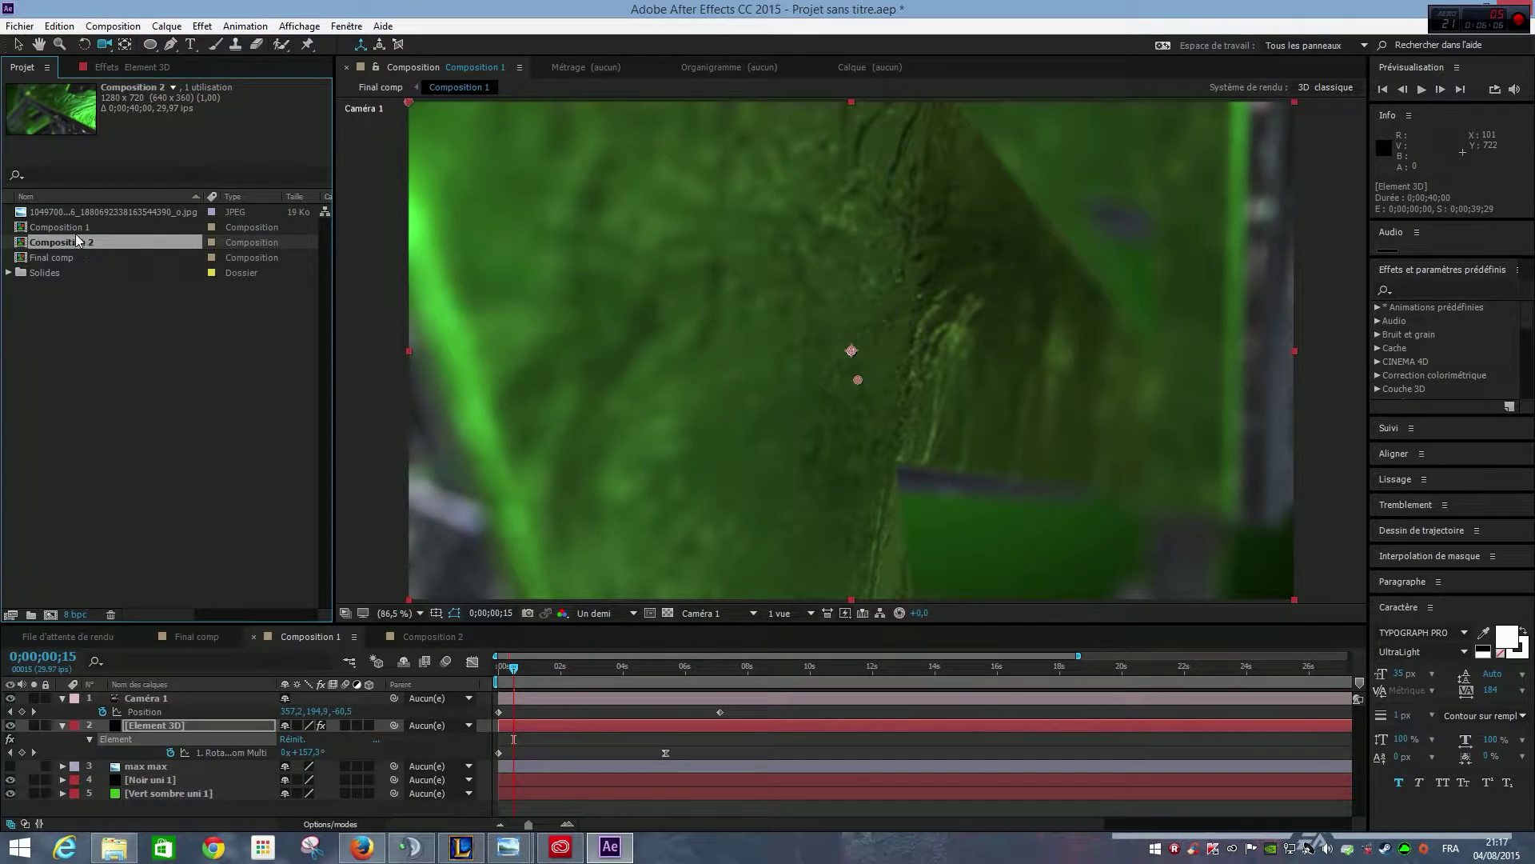
pyautogui.click(68, 213)
pyautogui.click(378, 853)
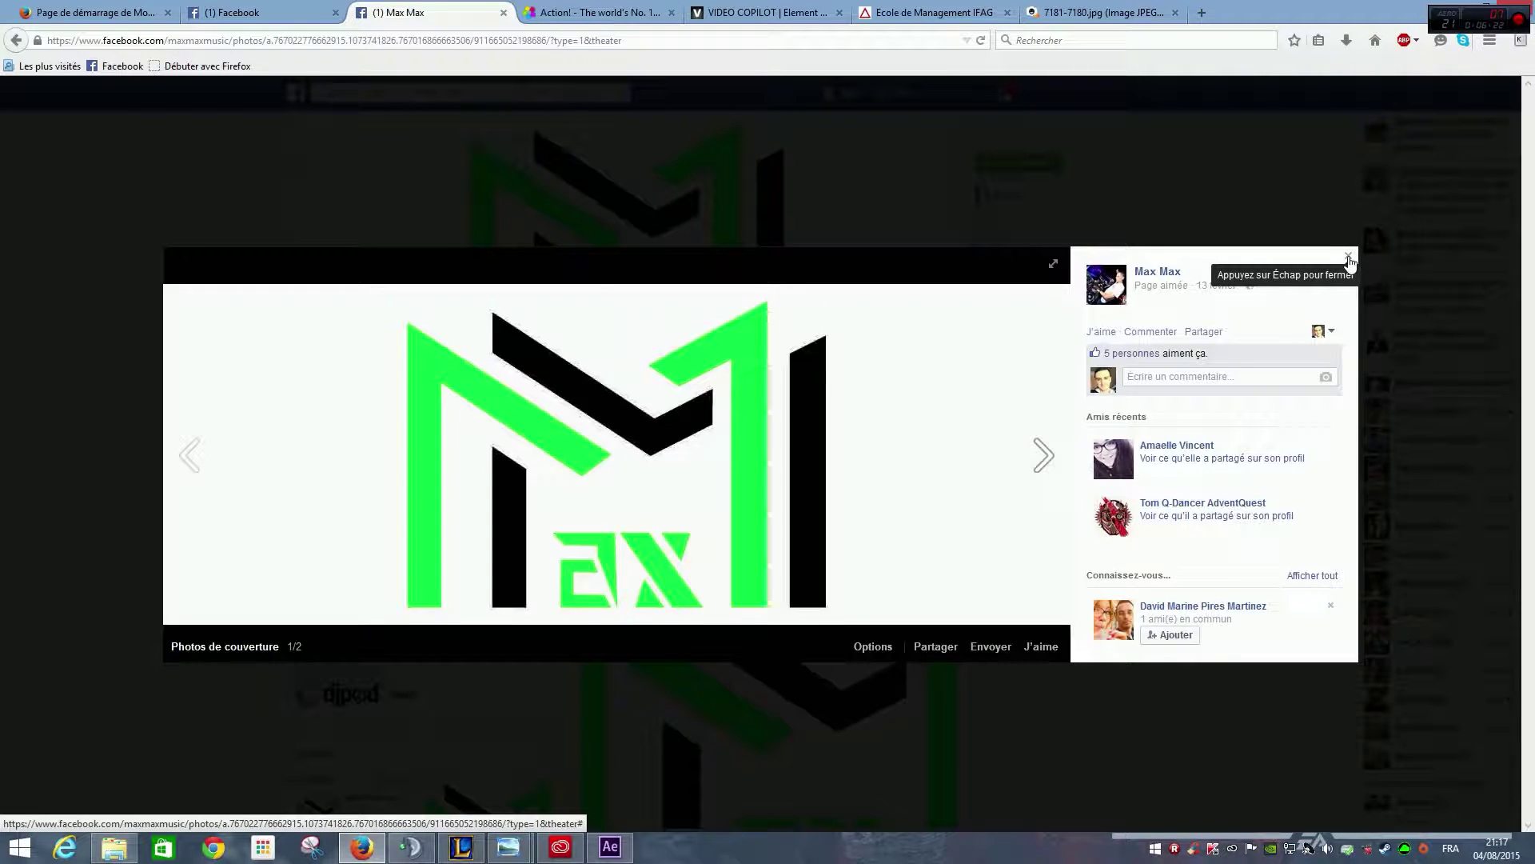
pyautogui.moveTo(610, 846)
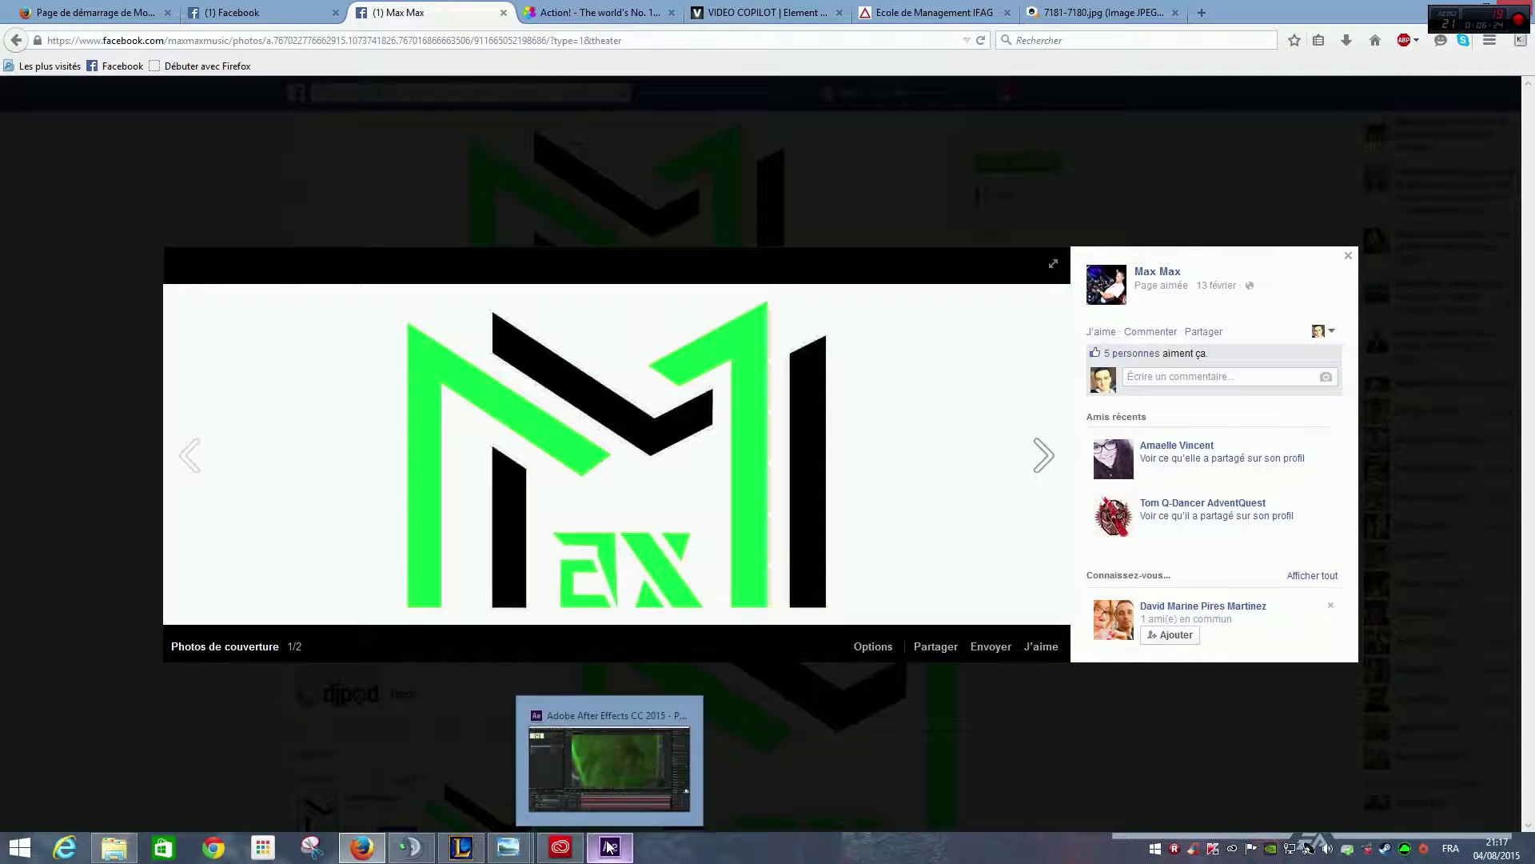
pyautogui.click(605, 806)
# Step: Scrub through the camera and logo animation in Composition 1, ending at 0;00;02;09
pyautogui.click(536, 664)
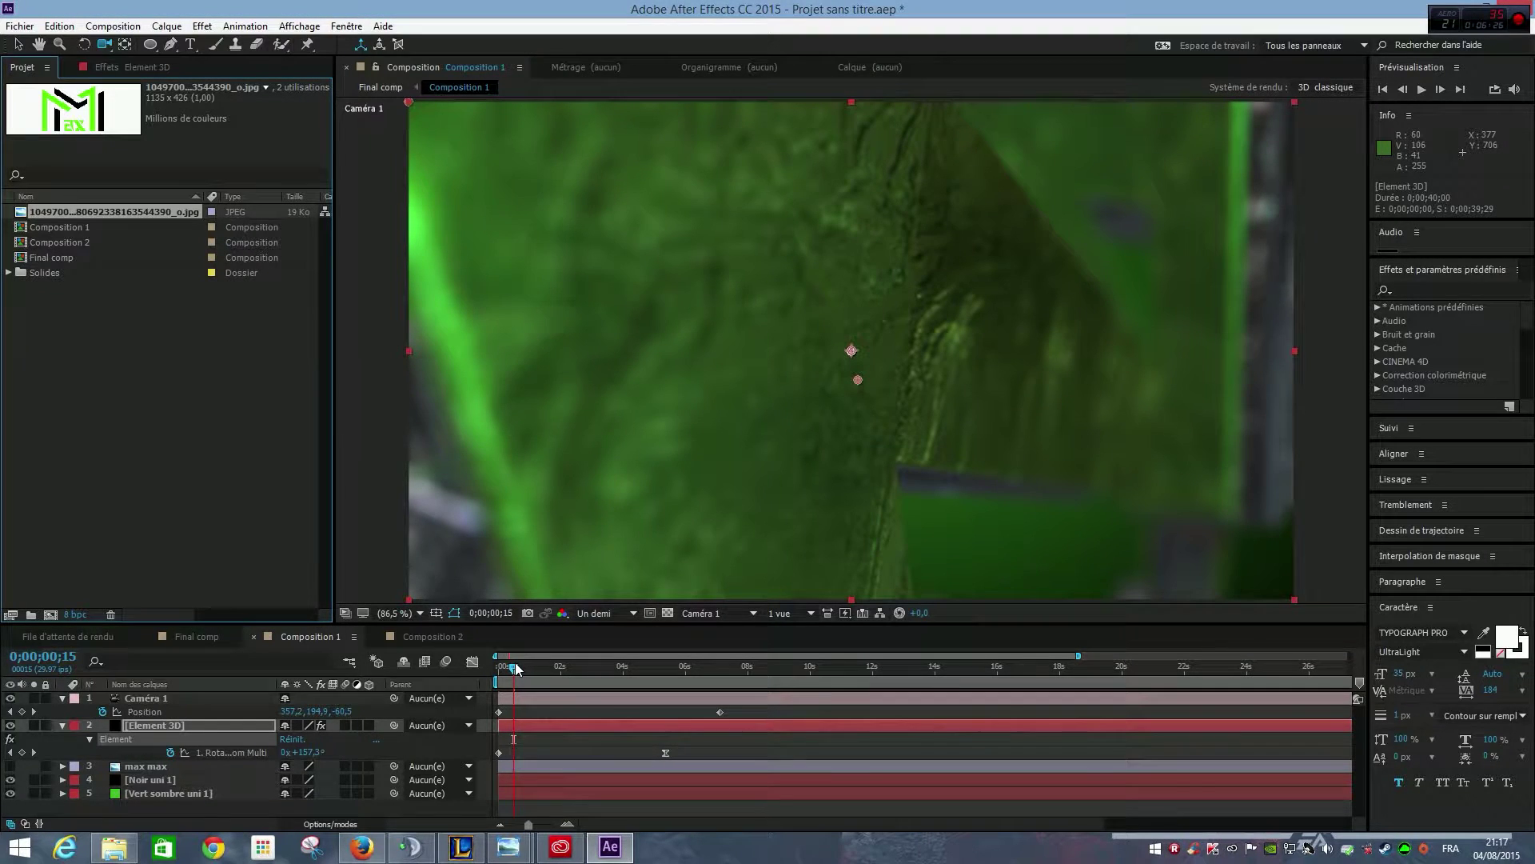
pyautogui.moveTo(536, 662); pyautogui.dragTo(668, 674)
pyautogui.click(568, 687)
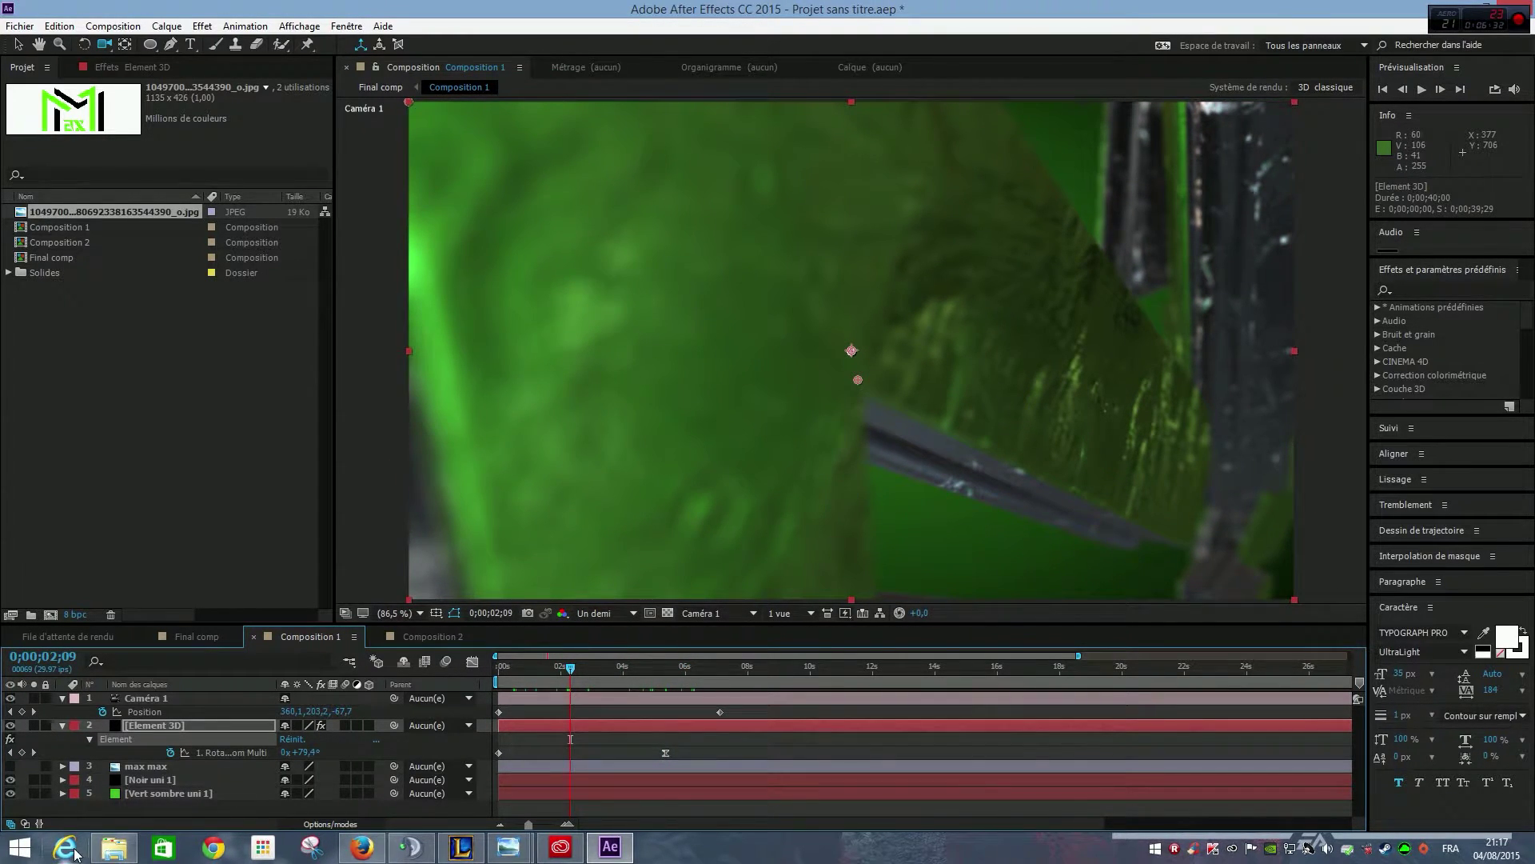
pyautogui.click(110, 851)
pyautogui.click(110, 851)
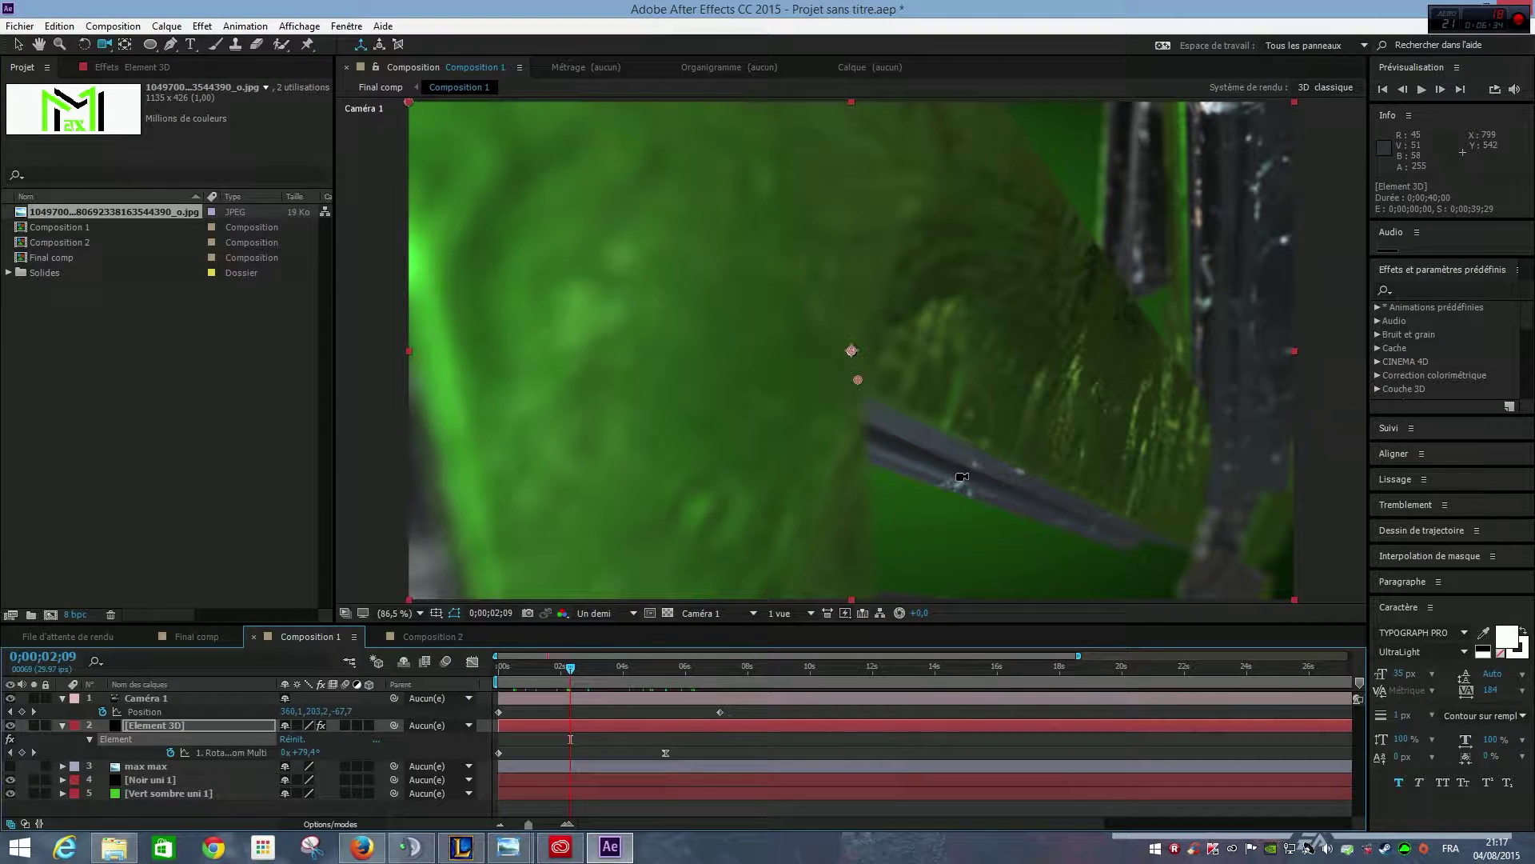